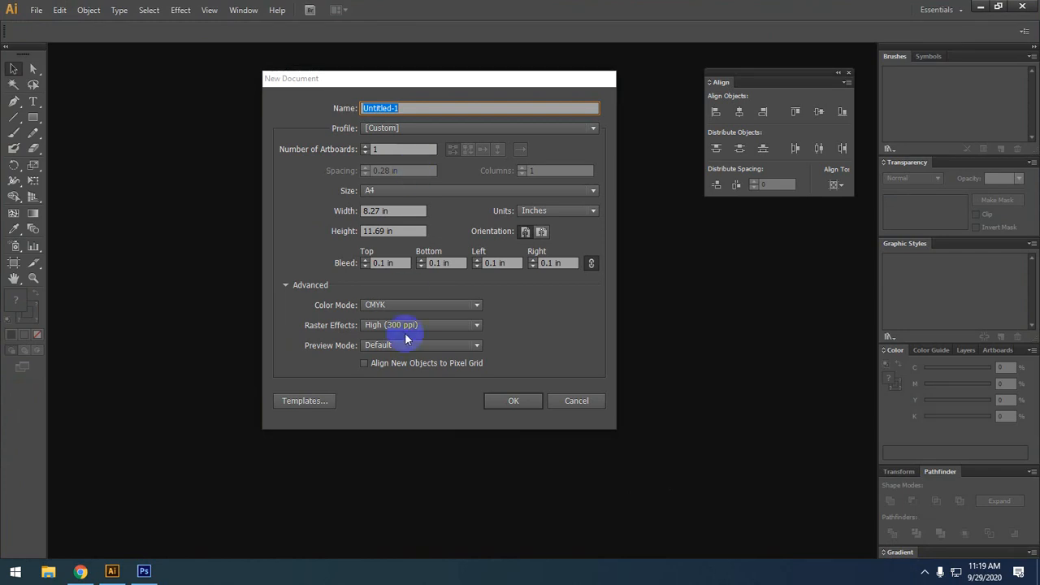
# Create a new document in pixels, 851 px wide and 315 px high
pyautogui.click(568, 210)
pyautogui.click(544, 295)
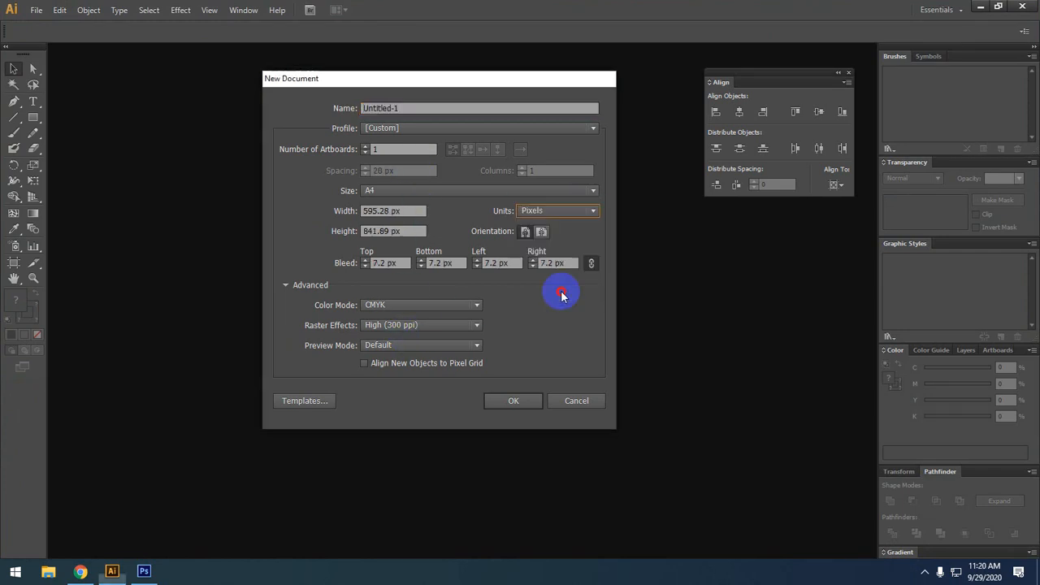
pyautogui.click(388, 208)
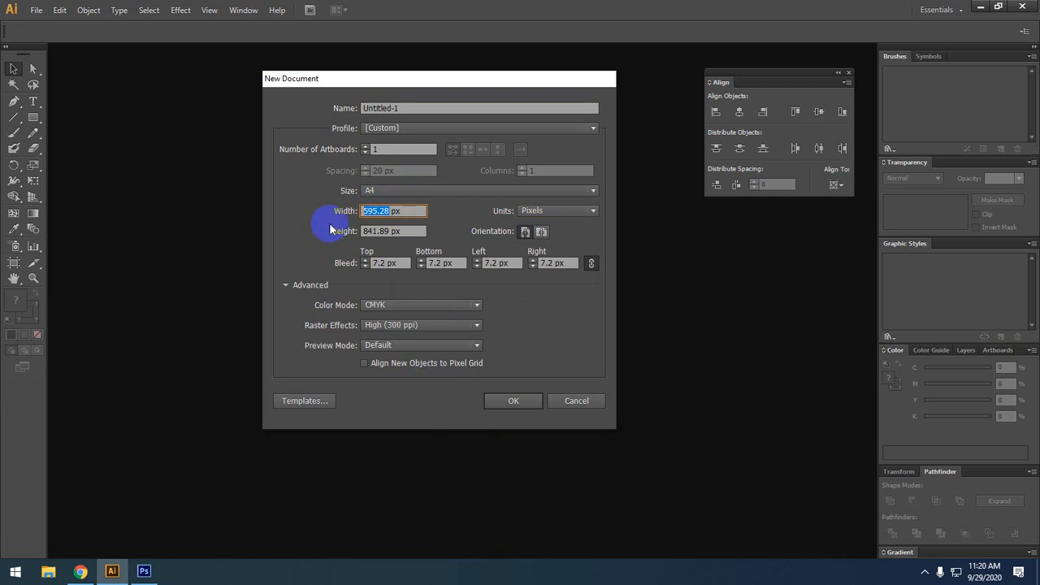
pyautogui.write('851')
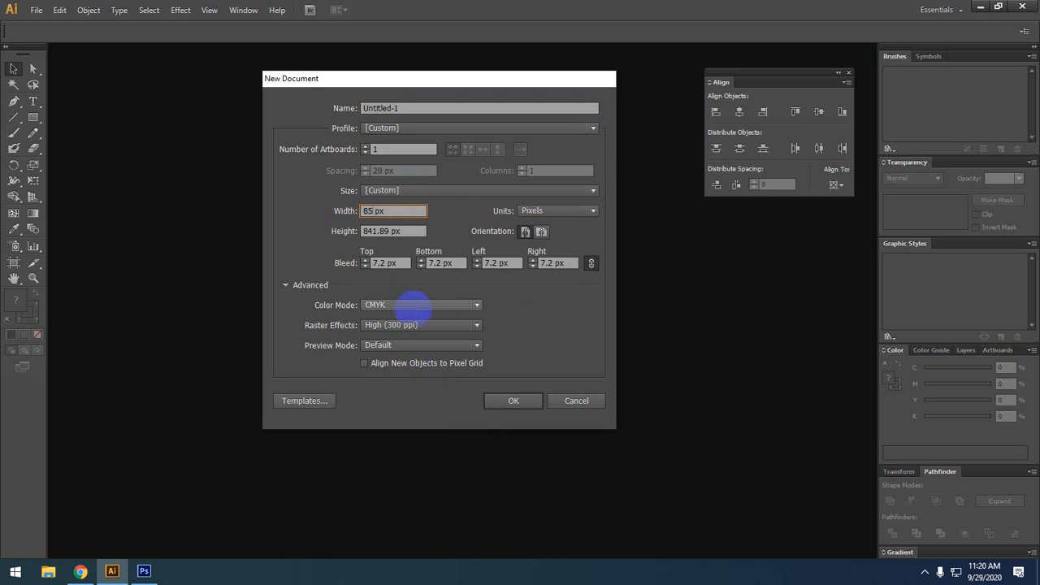
pyautogui.click(386, 231)
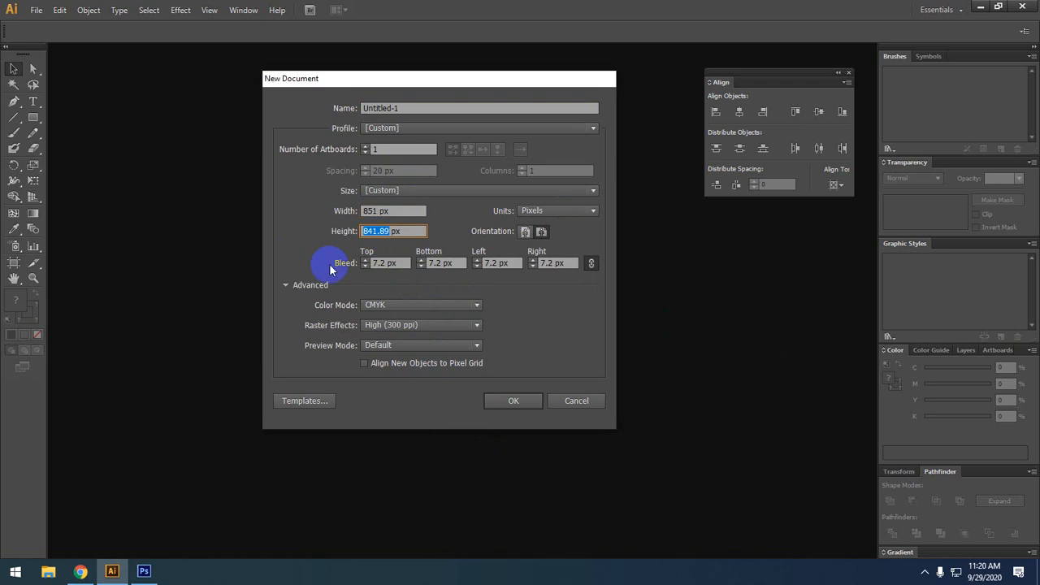
pyautogui.write('315')
pyautogui.click(527, 401)
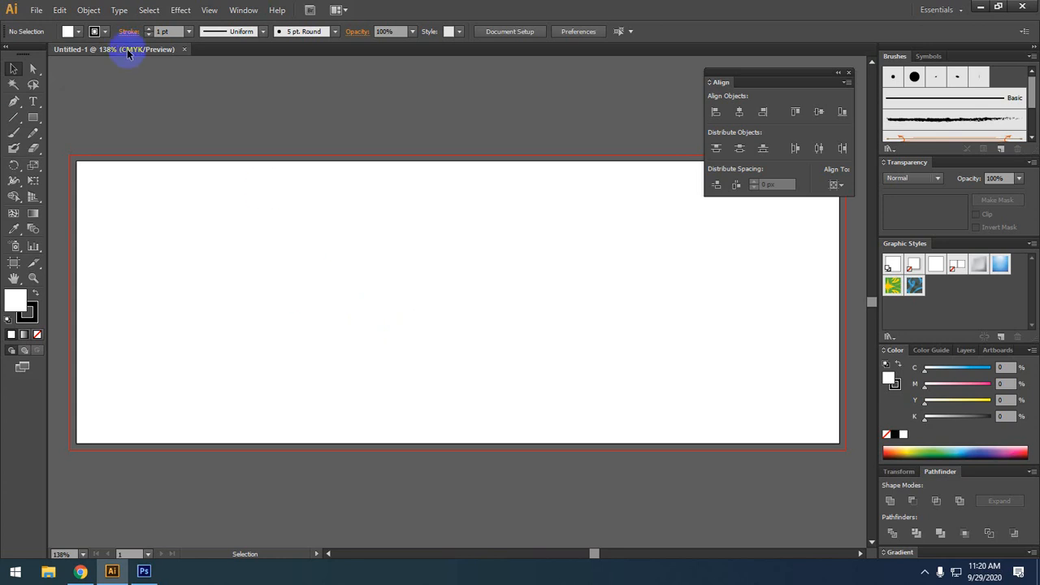
pyautogui.click(34, 118)
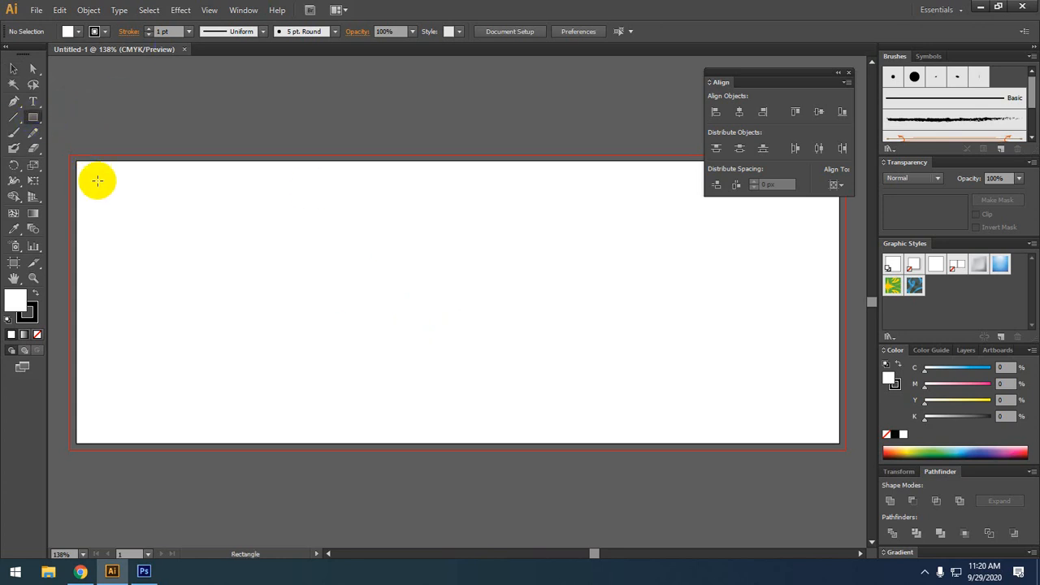
pyautogui.moveTo(108, 195); pyautogui.dragTo(109, 196)
pyautogui.click(13, 69)
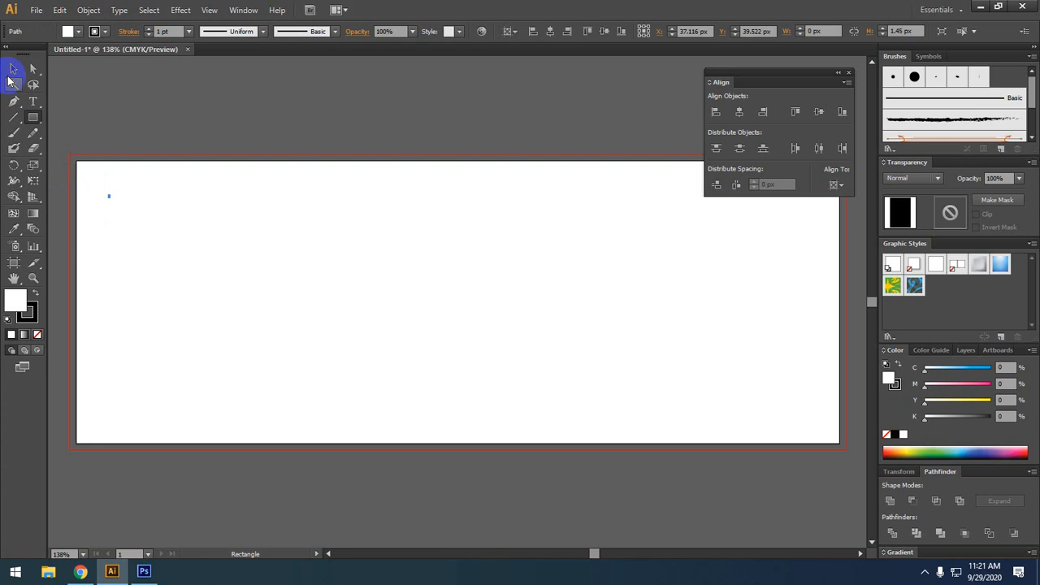
pyautogui.press('Delete')
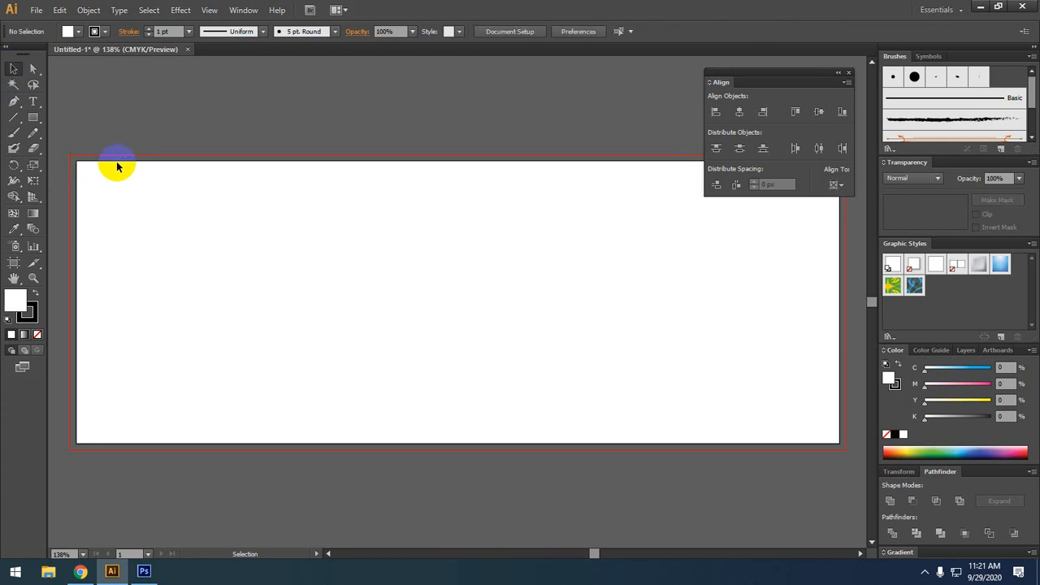
# Create a rectangle with an exact width of 851 px and height of 315 px
pyautogui.click(33, 118)
pyautogui.click(243, 248)
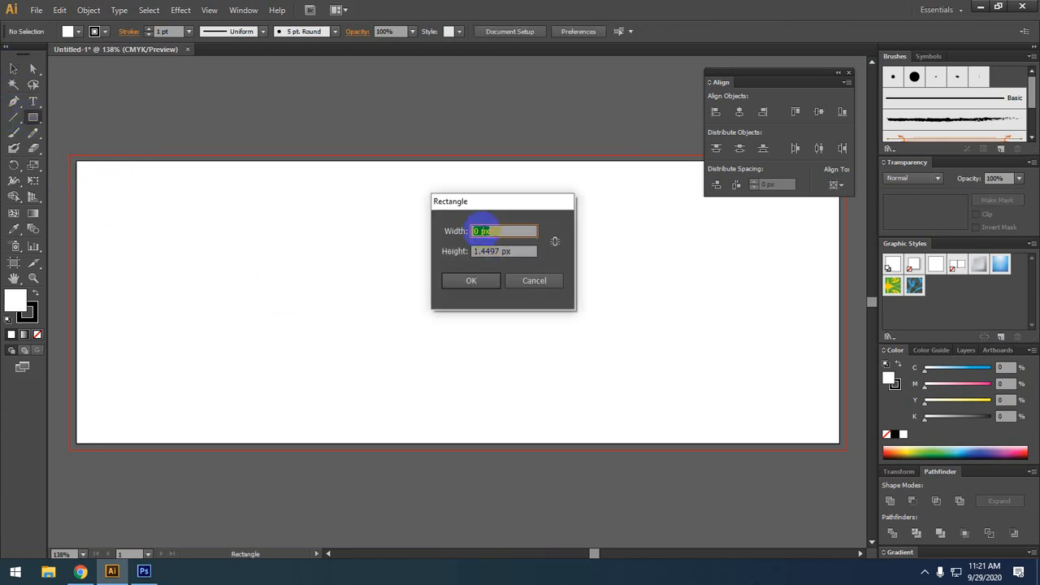
pyautogui.moveTo(478, 231); pyautogui.dragTo(354, 251)
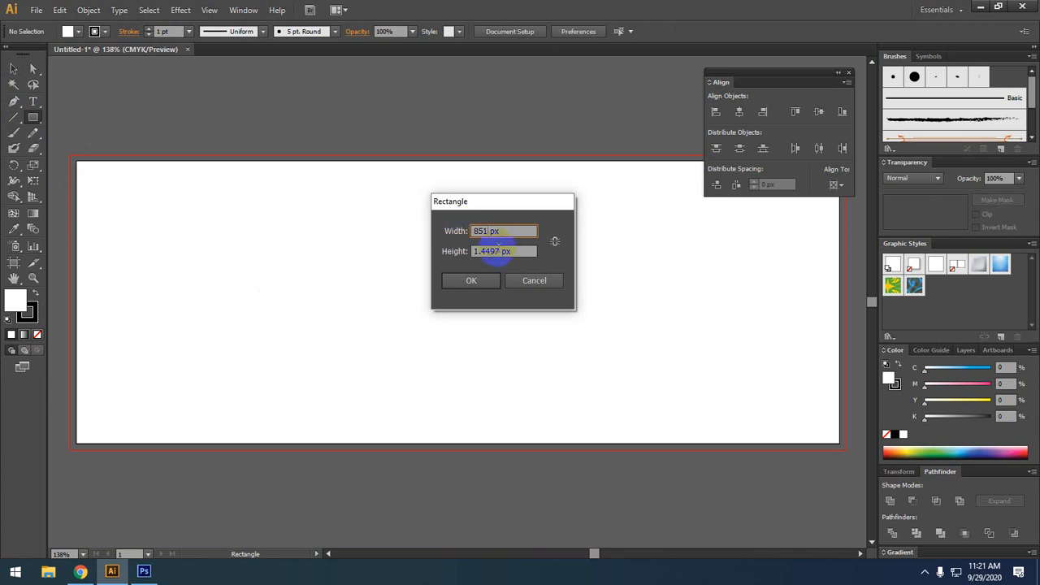
pyautogui.moveTo(499, 251); pyautogui.dragTo(423, 251)
pyautogui.write('31')
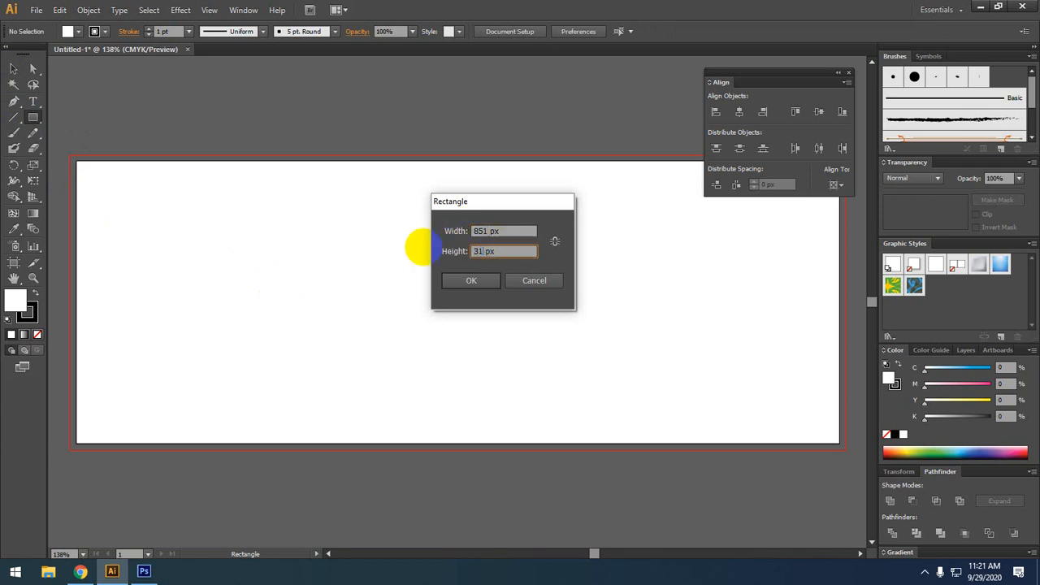
pyautogui.write('5')
pyautogui.press('Return')
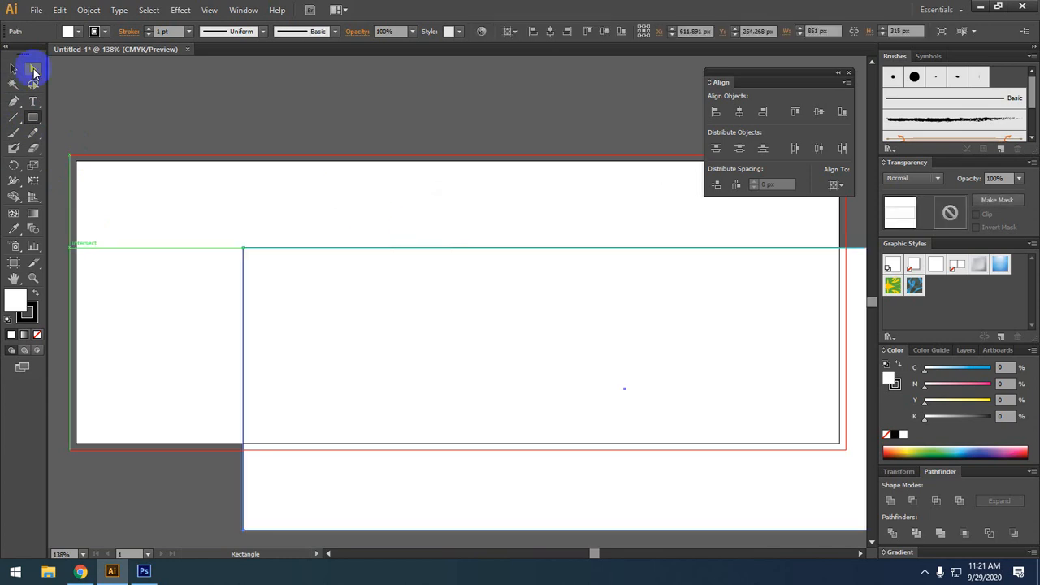
# Align the rectangle to the artboard's horizontal and vertical center
pyautogui.click(13, 70)
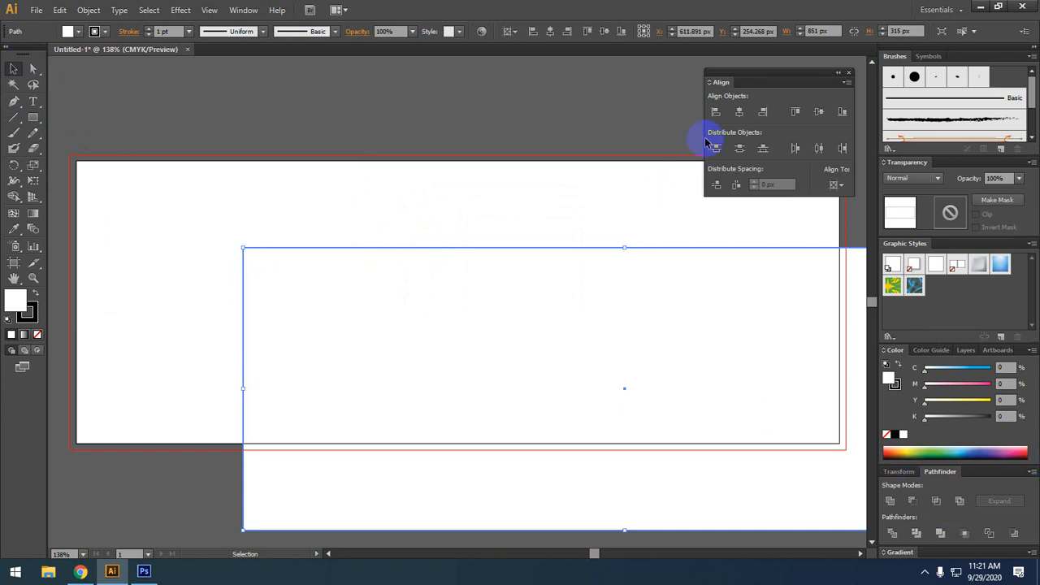
pyautogui.click(739, 111)
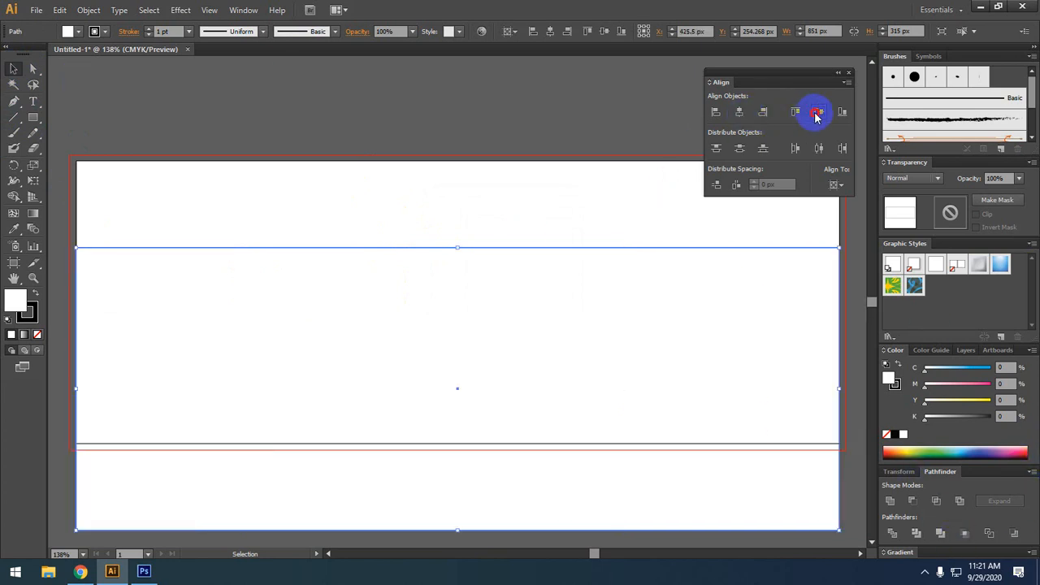
pyautogui.click(818, 111)
pyautogui.click(293, 121)
pyautogui.click(295, 227)
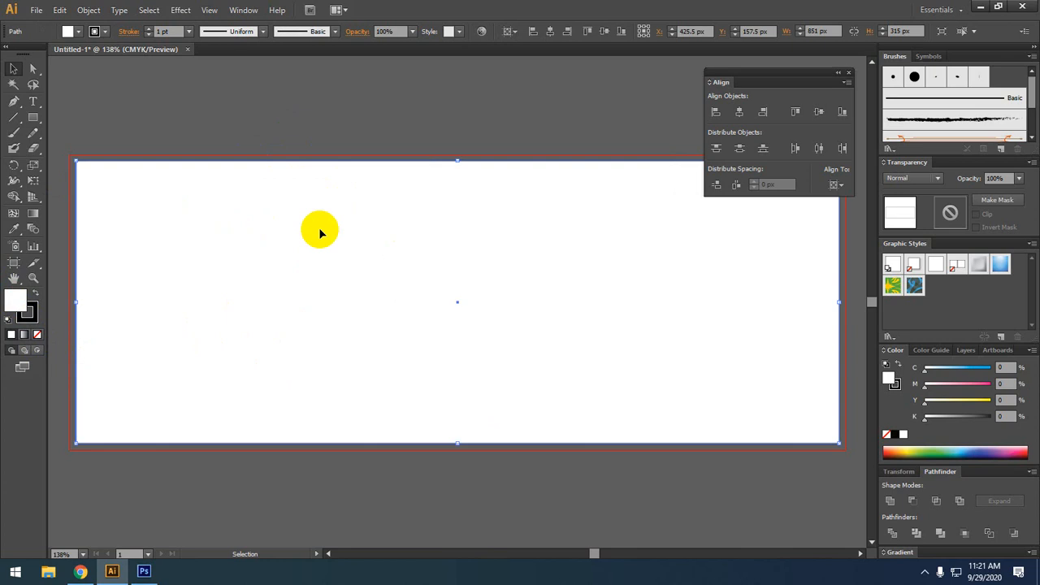
# Remove the white fill from the artboard-sized rectangle and deselect it
pyautogui.click(9, 319)
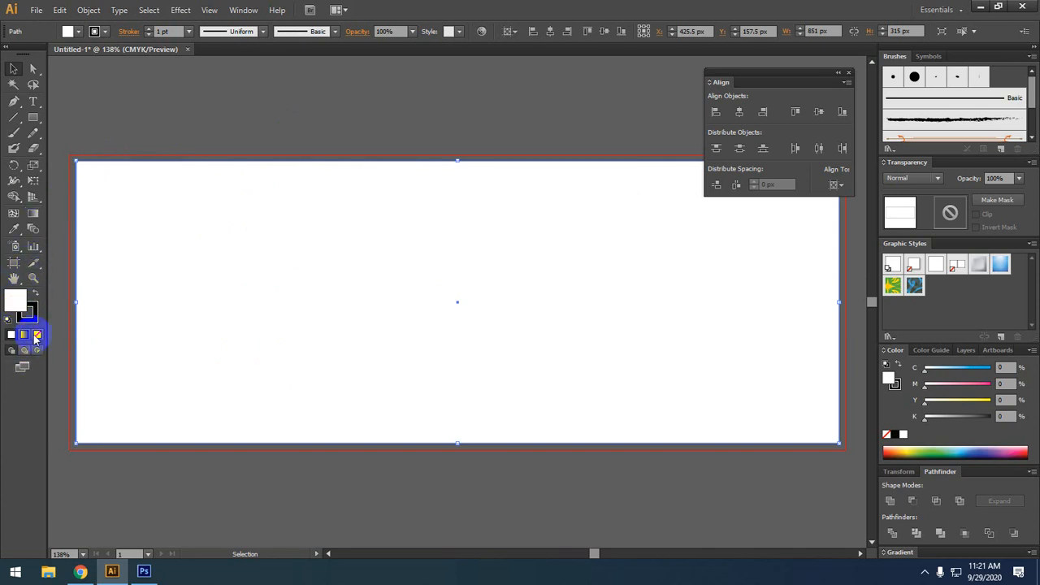
pyautogui.click(36, 335)
pyautogui.click(197, 139)
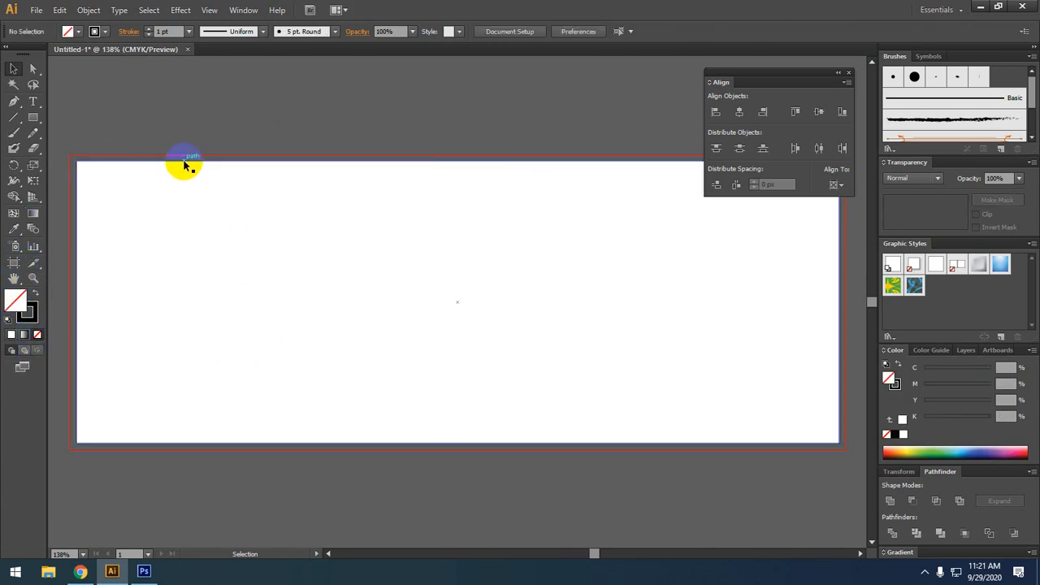
# Offset the rectangle's path by -20 px with Miter joins, previewing the result, to make an inner margin frame
pyautogui.click(184, 163)
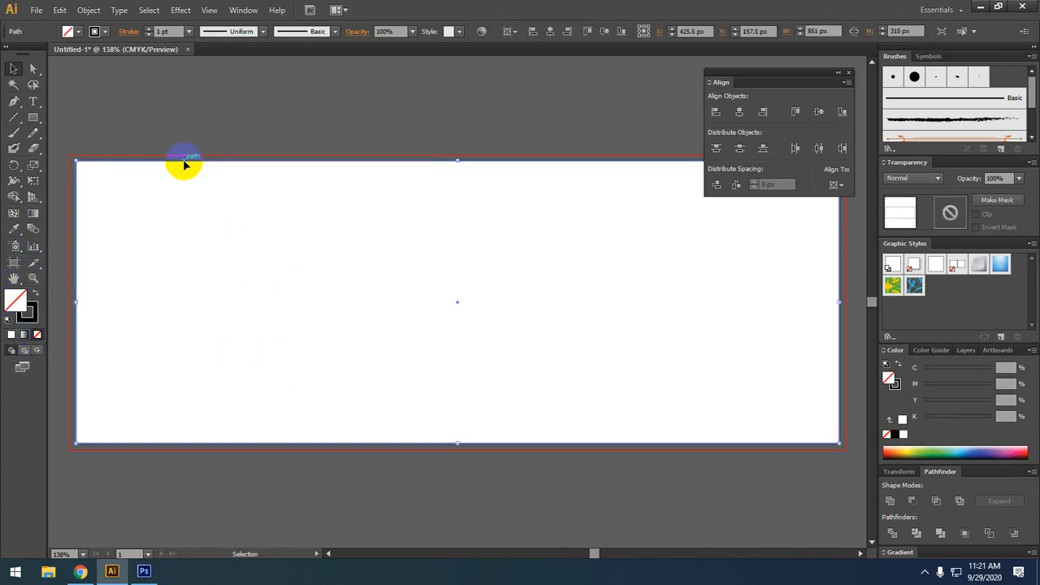
pyautogui.click(87, 9)
pyautogui.moveTo(111, 277)
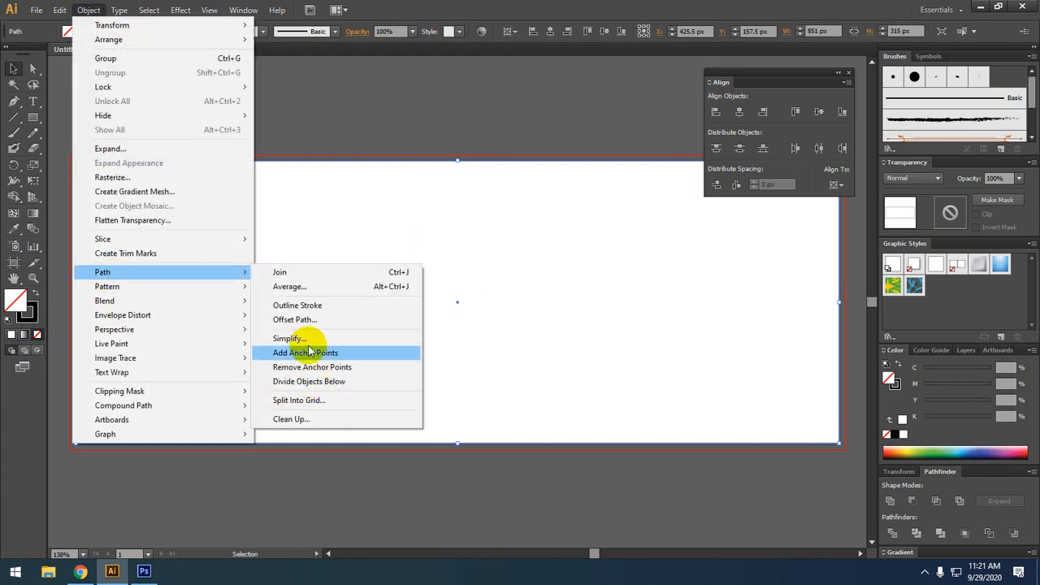
pyautogui.click(296, 319)
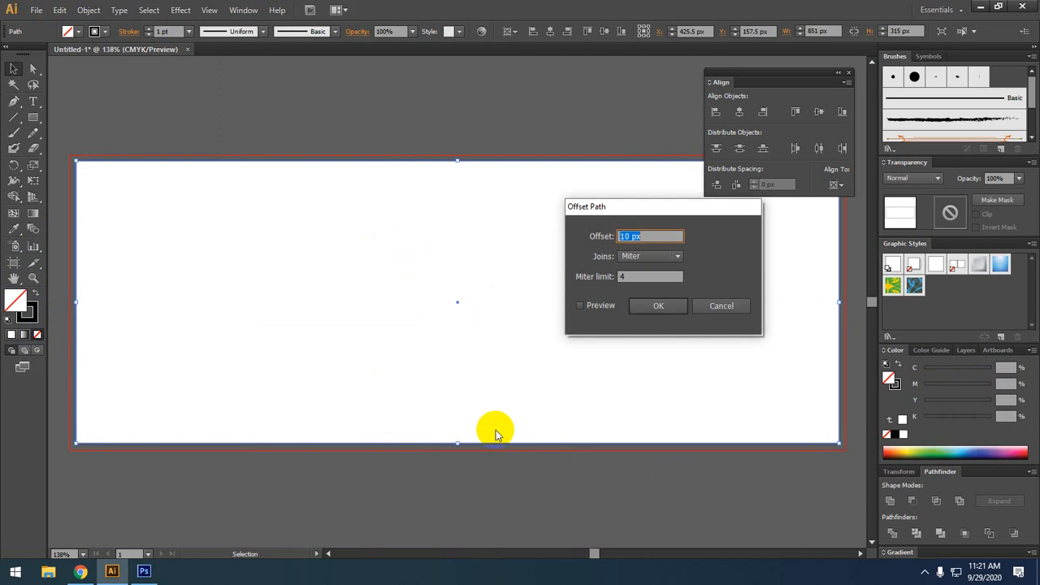
pyautogui.click(597, 305)
pyautogui.click(655, 236)
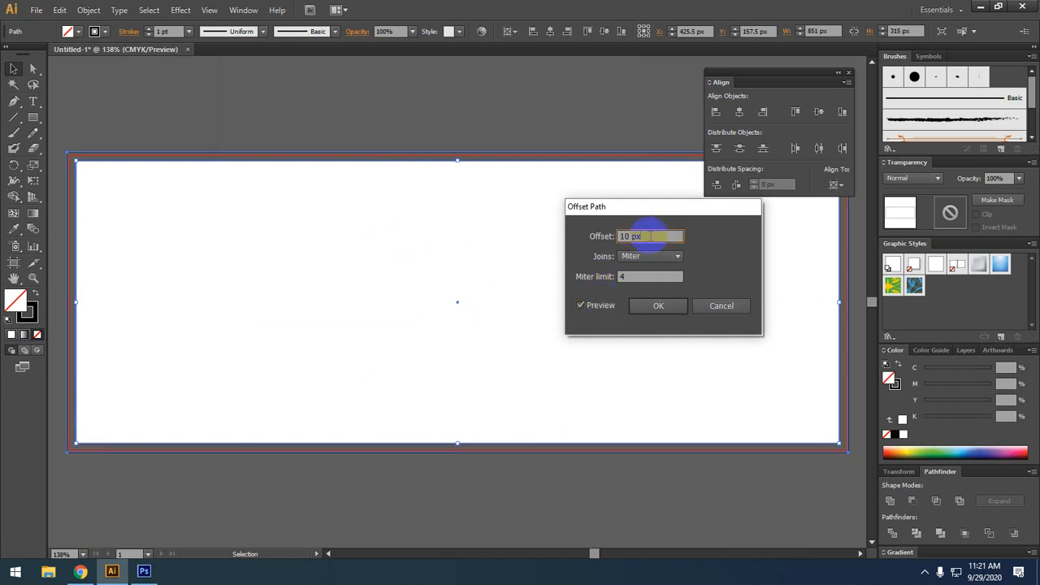
pyautogui.press('Down')
pyautogui.press('Down')
pyautogui.press('Down')
pyautogui.press('Down')
pyautogui.press('Down')
pyautogui.press('Down')
pyautogui.press('Down')
pyautogui.press('Down')
pyautogui.press('Down')
pyautogui.press('Down')
pyautogui.press('Down')
pyautogui.press('Down')
pyautogui.press('Down')
pyautogui.press('Down')
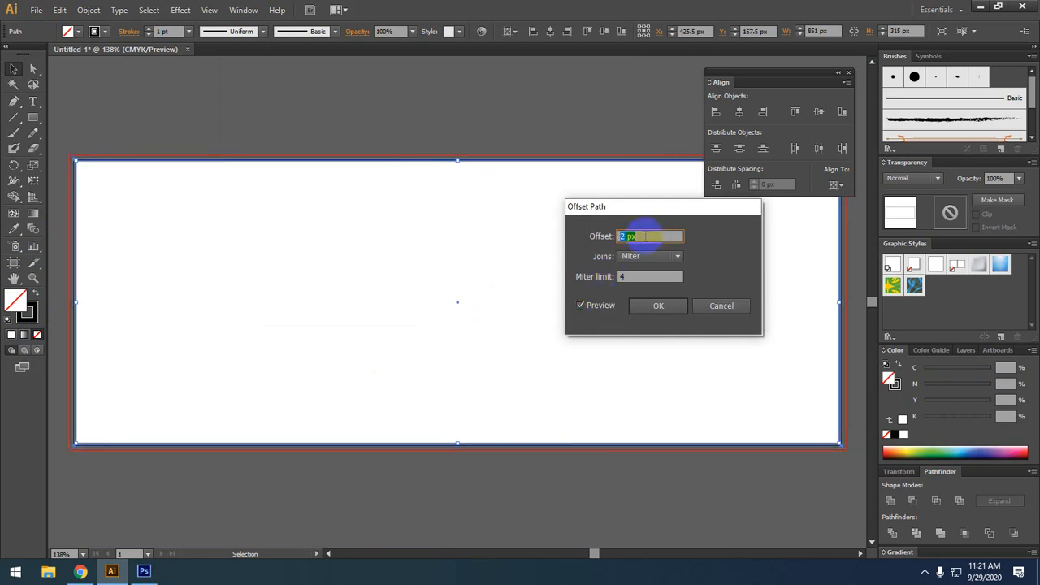
pyautogui.press('Down')
pyautogui.press('Down')
pyautogui.press('Down')
pyautogui.press('Down')
pyautogui.press('Down')
pyautogui.press('Down')
pyautogui.press('Down')
pyautogui.press('Down')
pyautogui.press('Down')
pyautogui.press('Down')
pyautogui.press('Down')
pyautogui.press('Down')
pyautogui.press('Down')
pyautogui.press('Down')
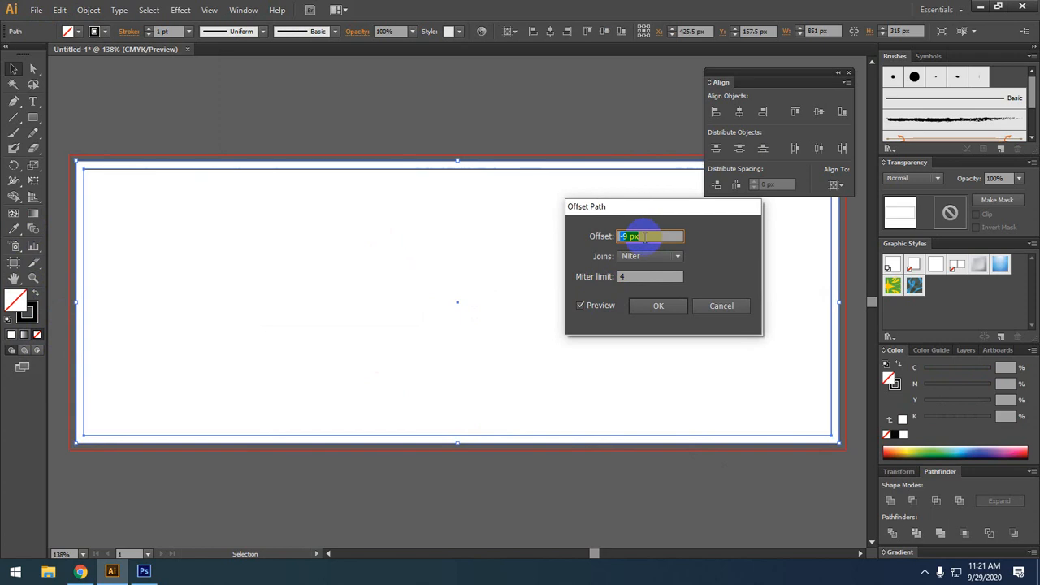
pyautogui.press('Down')
pyautogui.press('Down')
pyautogui.press('Down')
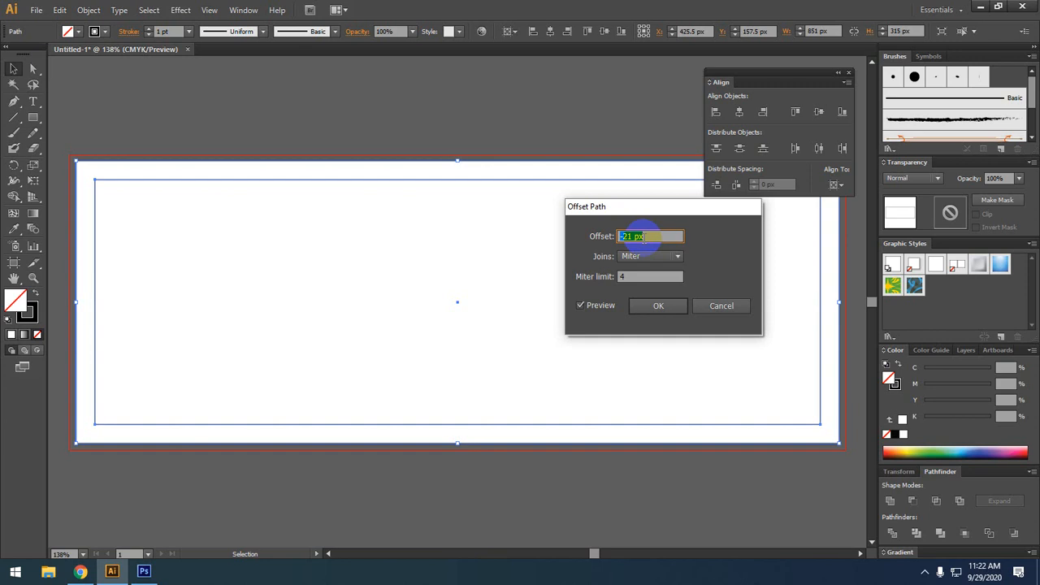
pyautogui.press('Up')
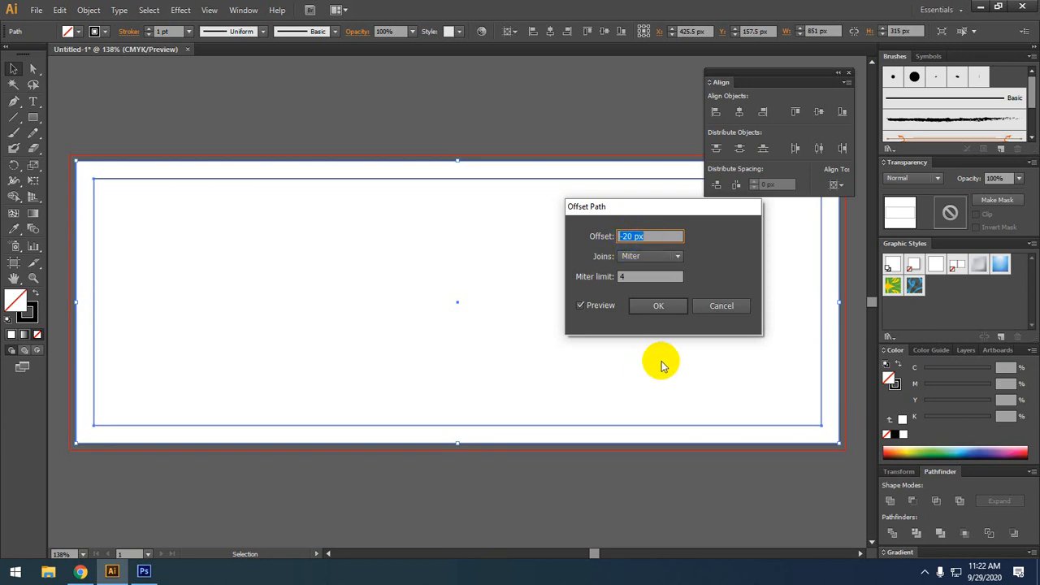
pyautogui.click(650, 306)
pyautogui.click(479, 135)
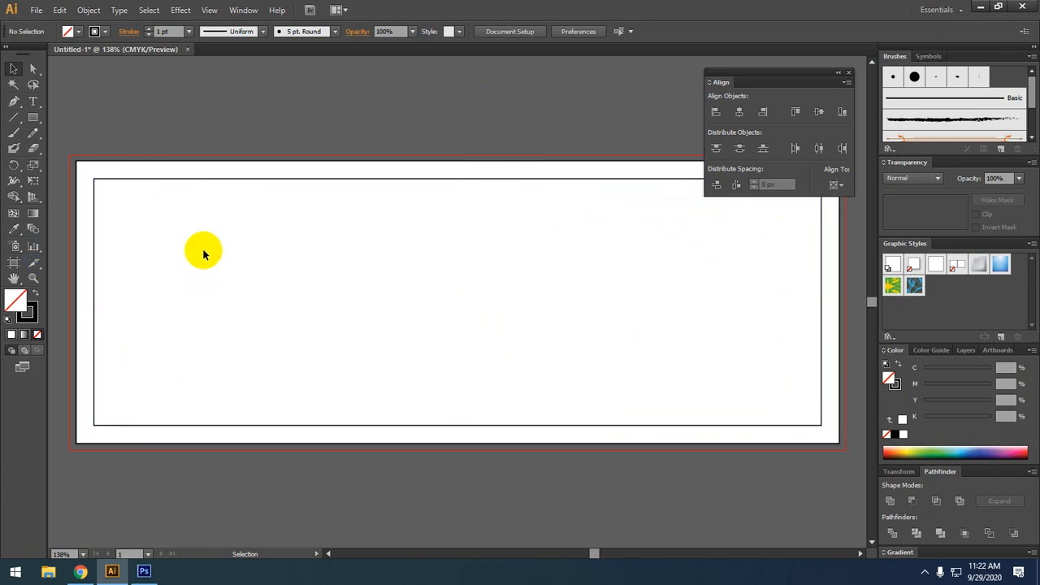
# Select both the outer and inner rectangles and convert them to guides
pyautogui.hotkey('ctrl', '1')
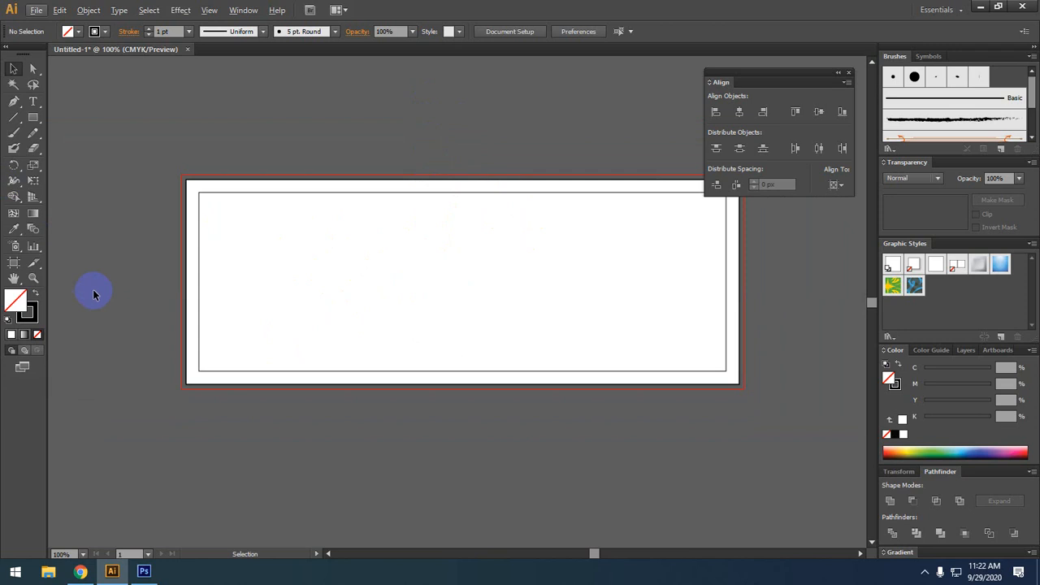
pyautogui.click(202, 267)
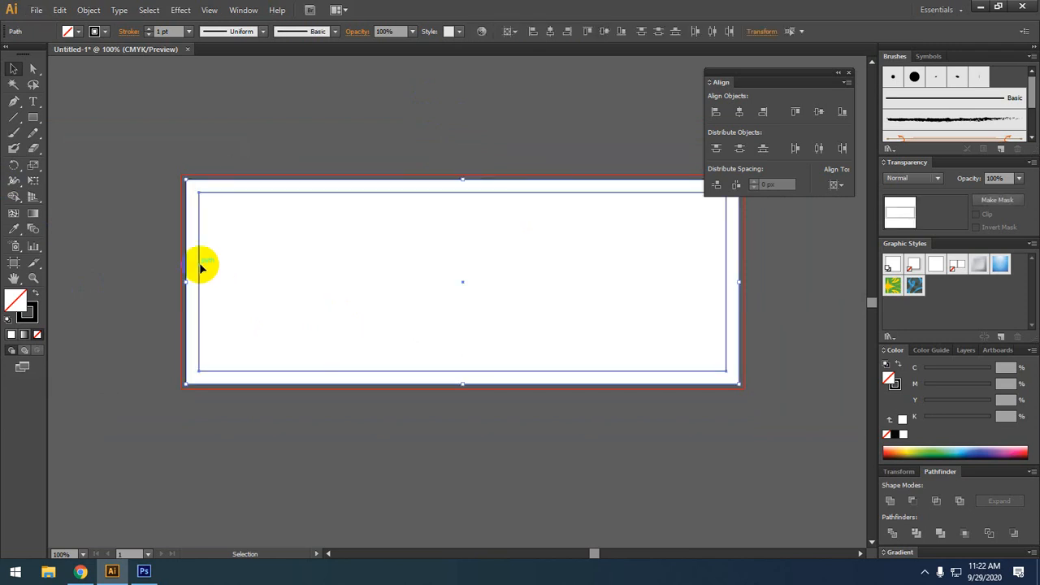
pyautogui.rightClick(252, 193)
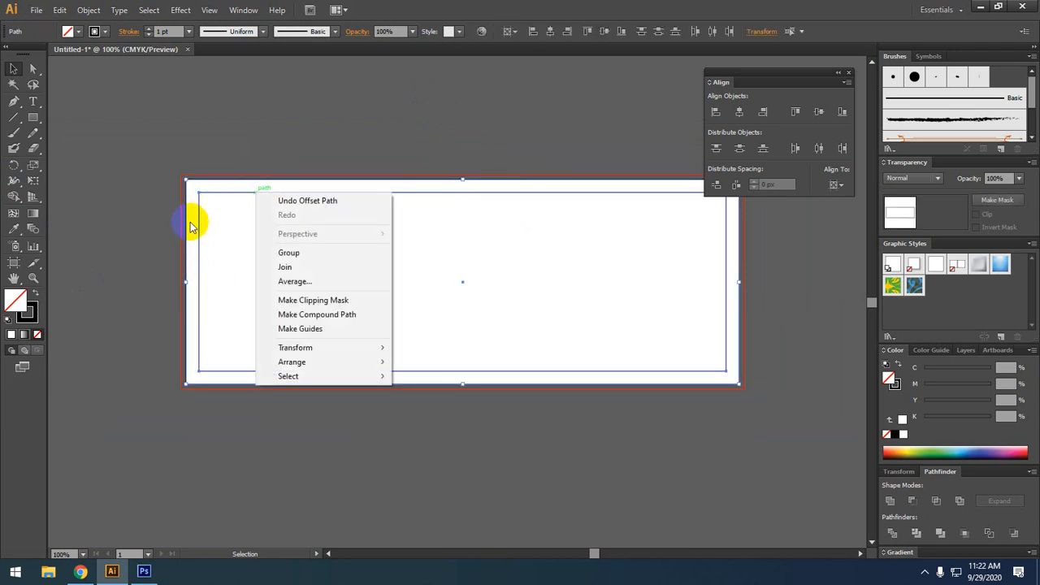
pyautogui.click(232, 162)
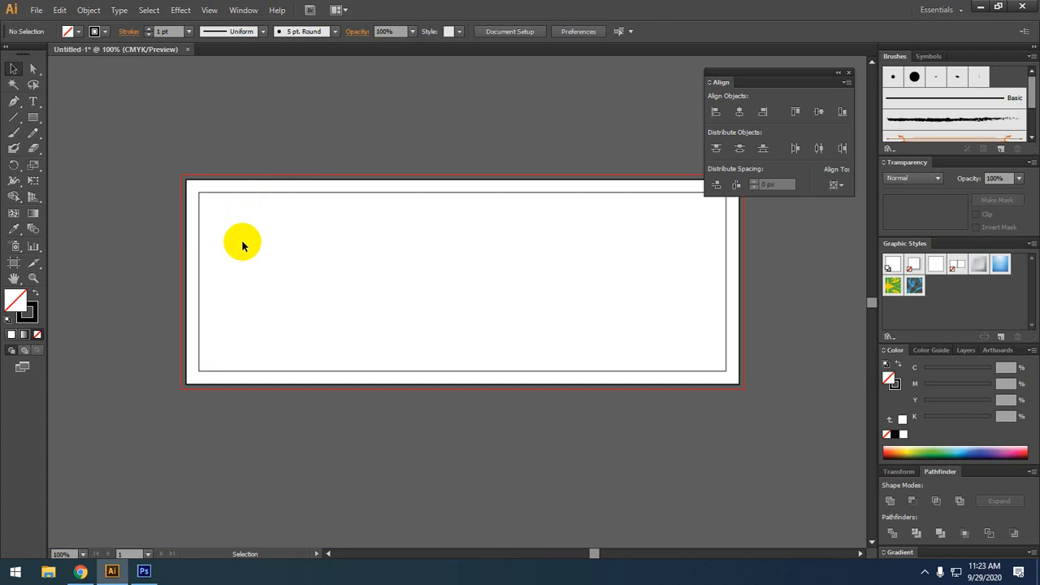
pyautogui.moveTo(239, 153); pyautogui.dragTo(314, 289)
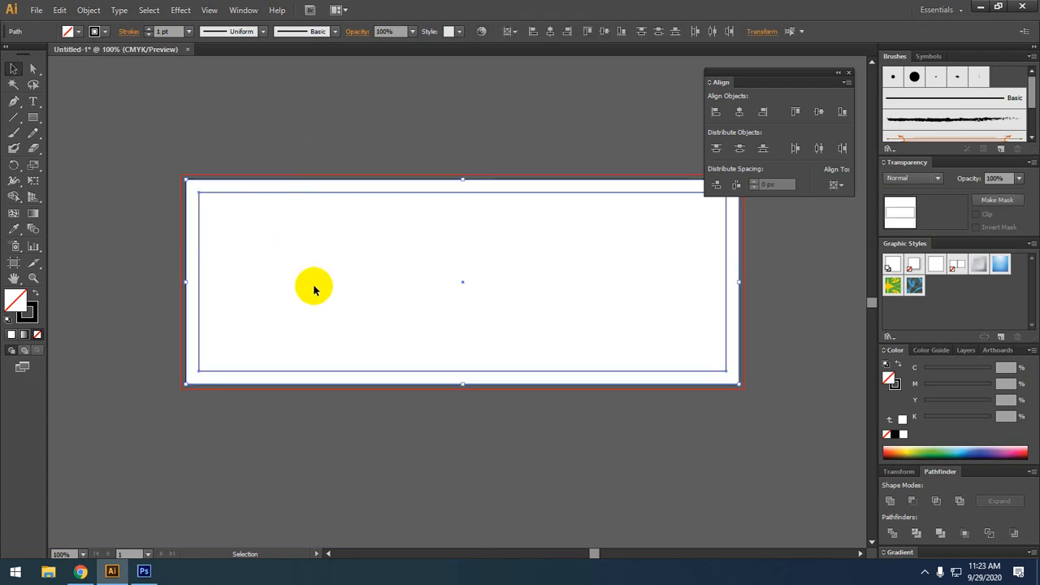
pyautogui.rightClick(355, 194)
pyautogui.click(424, 330)
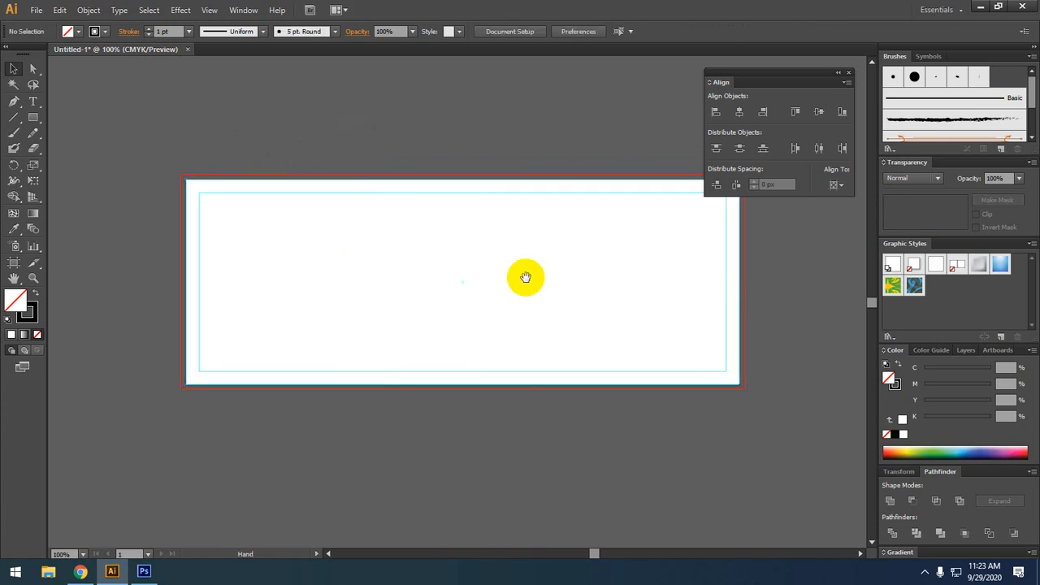
# Lock the guides and try a marquee selection across the artboard's upper edge
pyautogui.moveTo(527, 276); pyautogui.dragTo(401, 276)
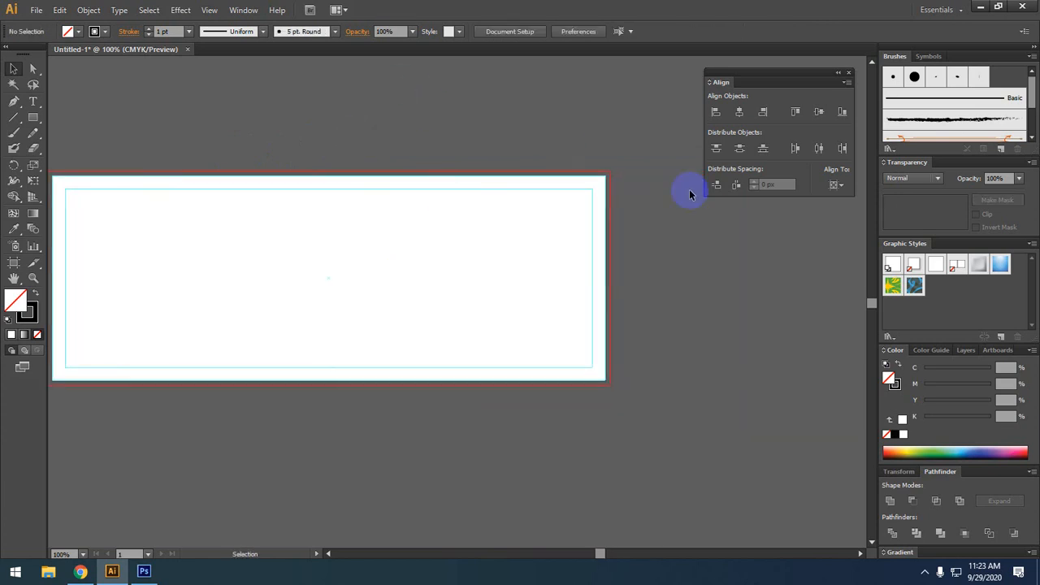
pyautogui.moveTo(689, 247); pyautogui.dragTo(569, 212)
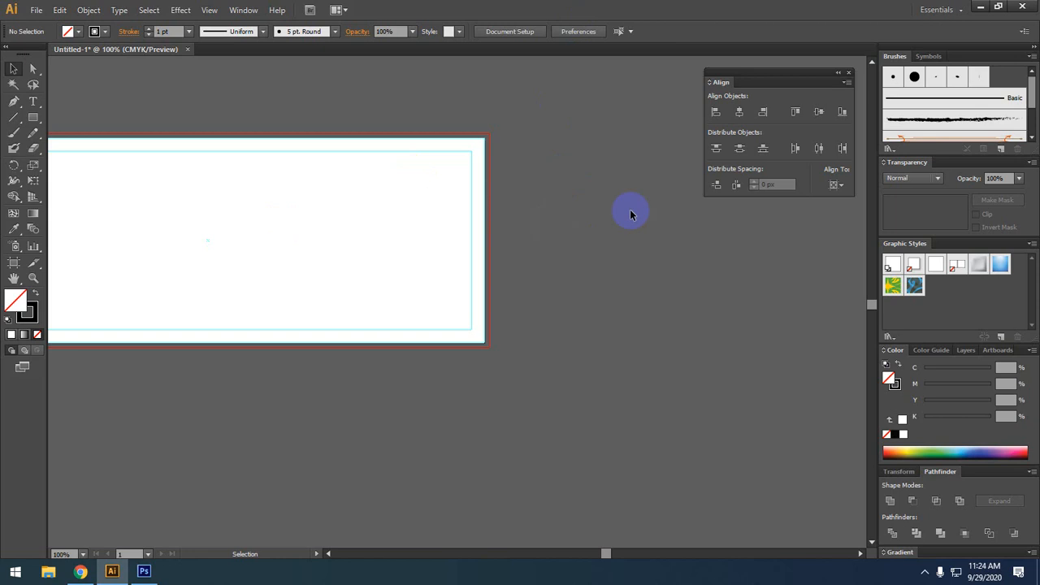
pyautogui.rightClick(556, 122)
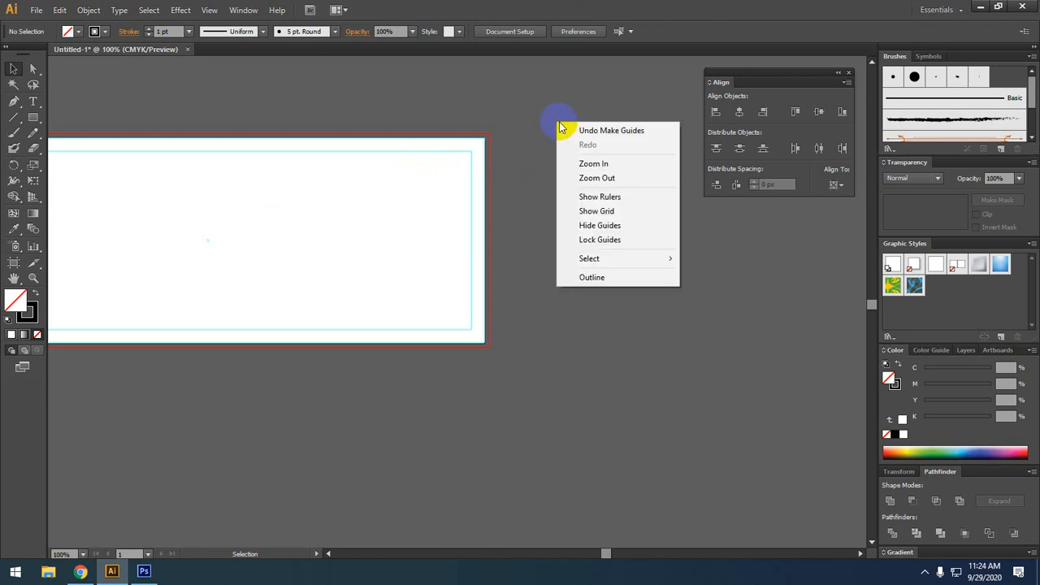
pyautogui.click(586, 240)
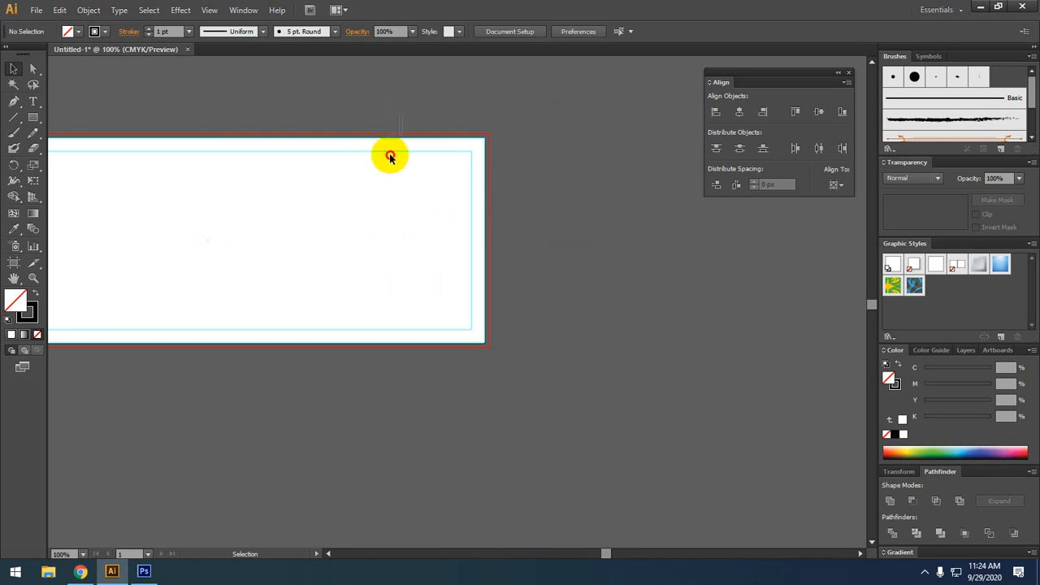
pyautogui.moveTo(377, 103); pyautogui.dragTo(260, 213)
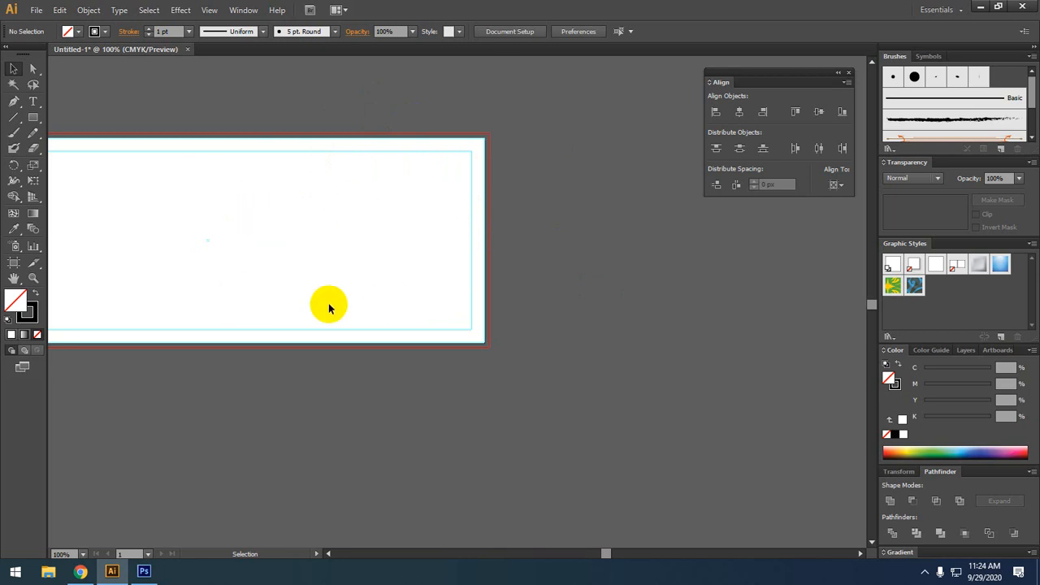
# Draw an unfilled rectangle about 209 × 118 px in the artboard's upper middle and leave it deselected
pyautogui.moveTo(266, 276); pyautogui.dragTo(391, 259)
pyautogui.click(33, 117)
pyautogui.moveTo(268, 160); pyautogui.dragTo(403, 238)
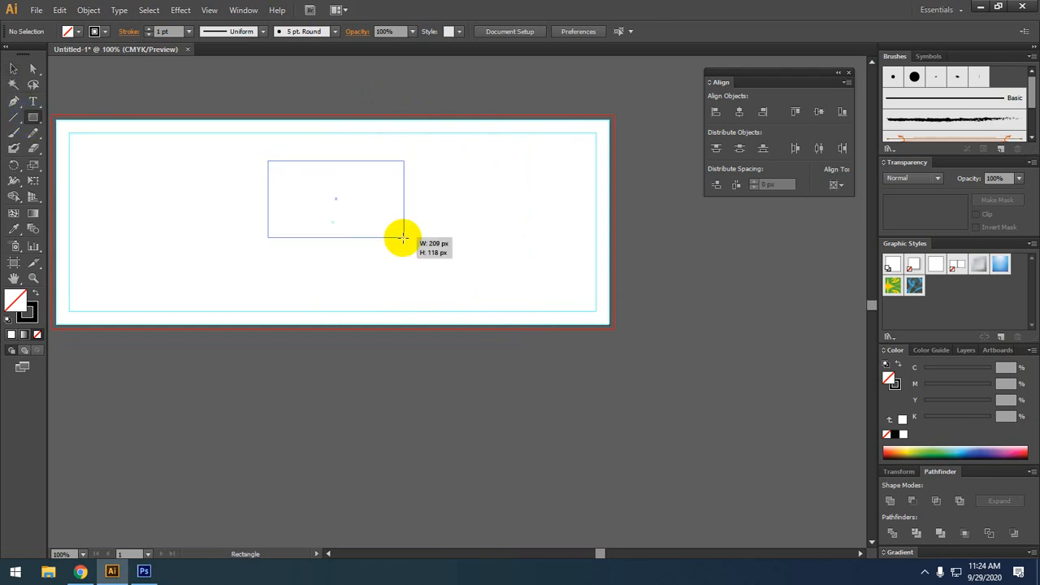
pyautogui.click(11, 70)
pyautogui.click(395, 86)
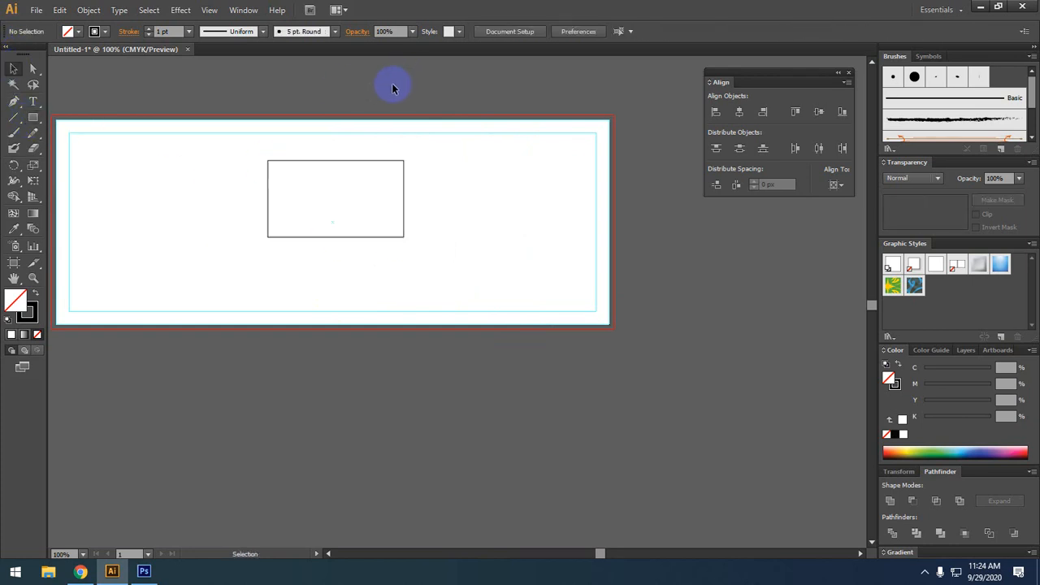
pyautogui.click(403, 174)
pyautogui.click(147, 276)
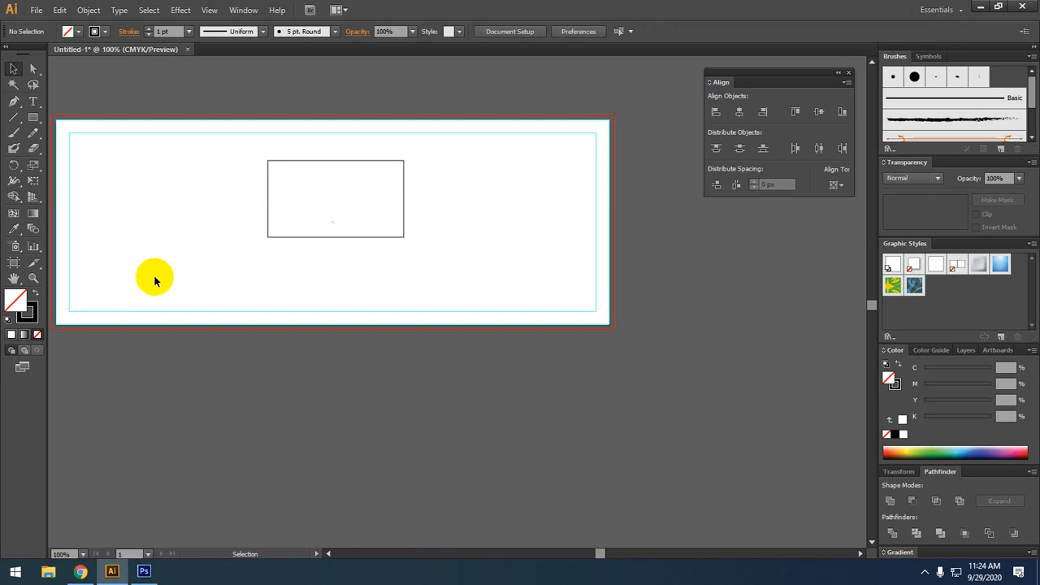
# Unlock the guides to test selecting them at the artboard's edge, deselect them, and lock the guides again
pyautogui.press('space')
pyautogui.moveTo(526, 282); pyautogui.dragTo(431, 254)
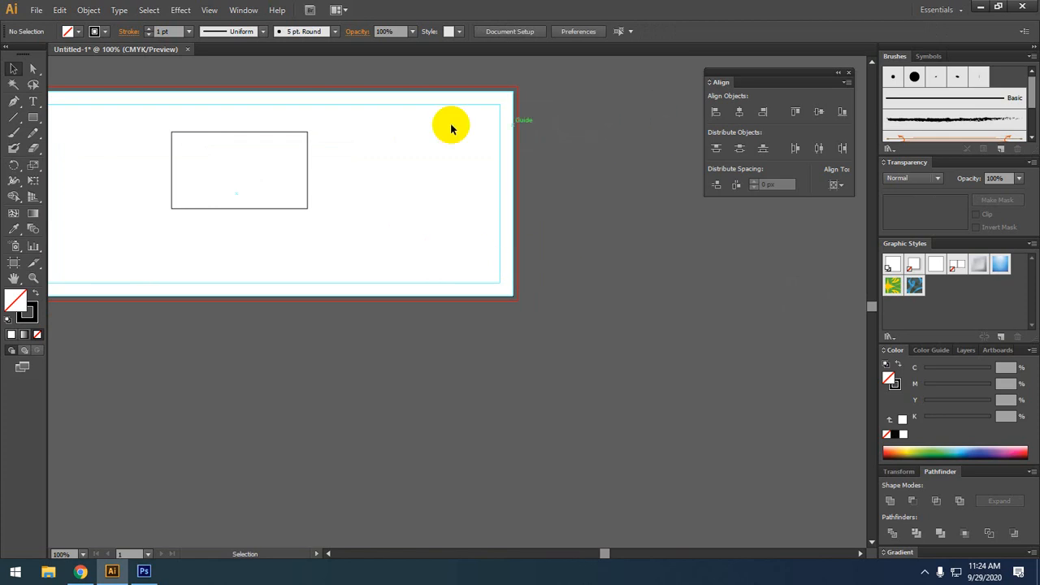
pyautogui.rightClick(596, 121)
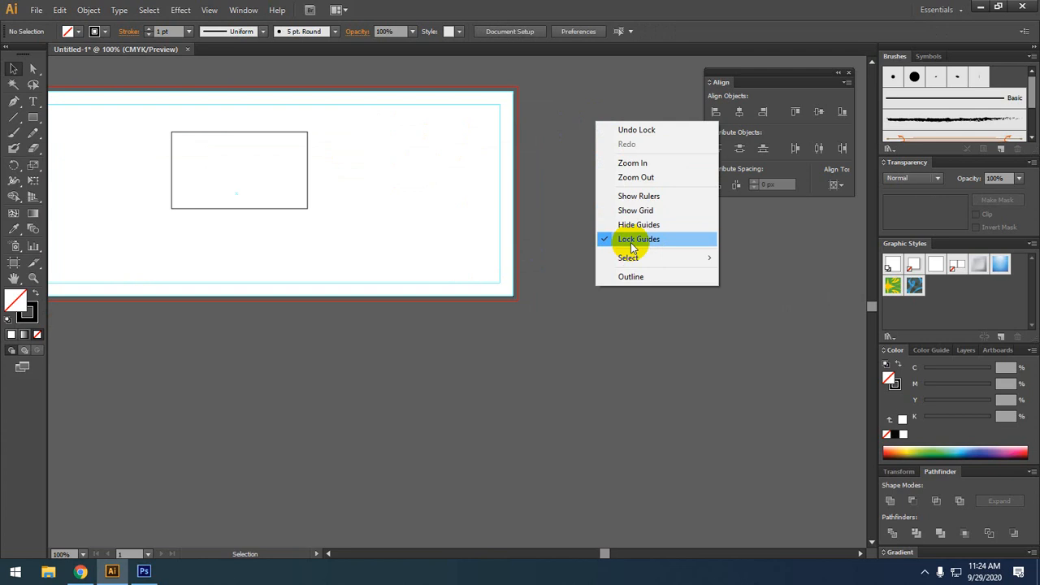
pyautogui.click(619, 240)
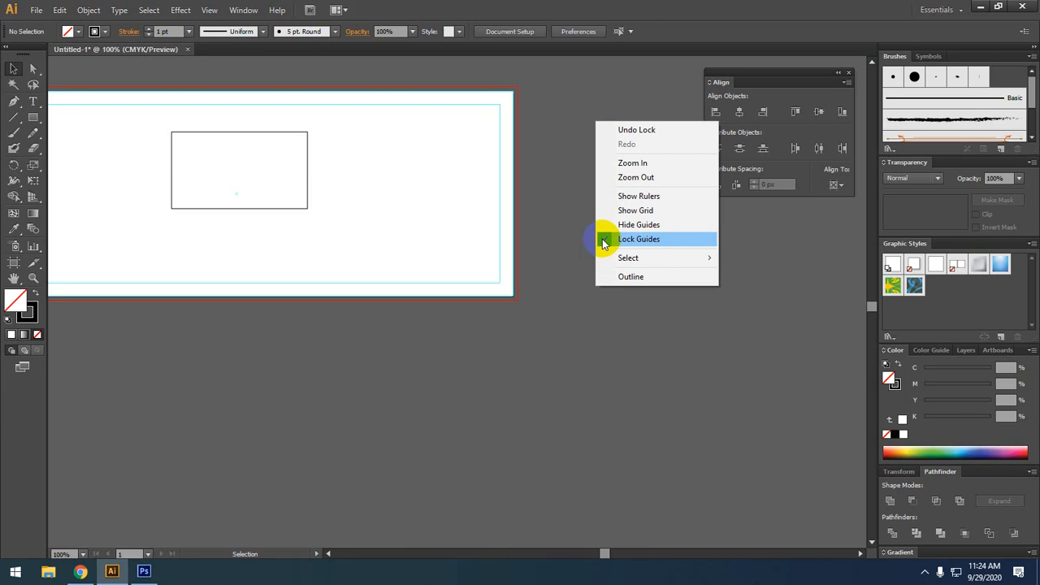
pyautogui.click(603, 241)
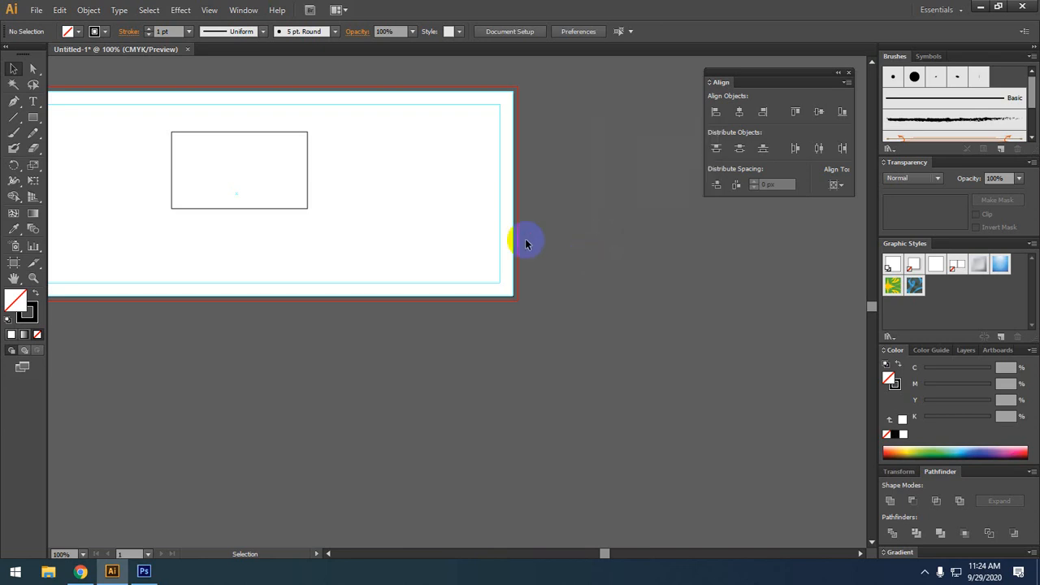
pyautogui.click(513, 242)
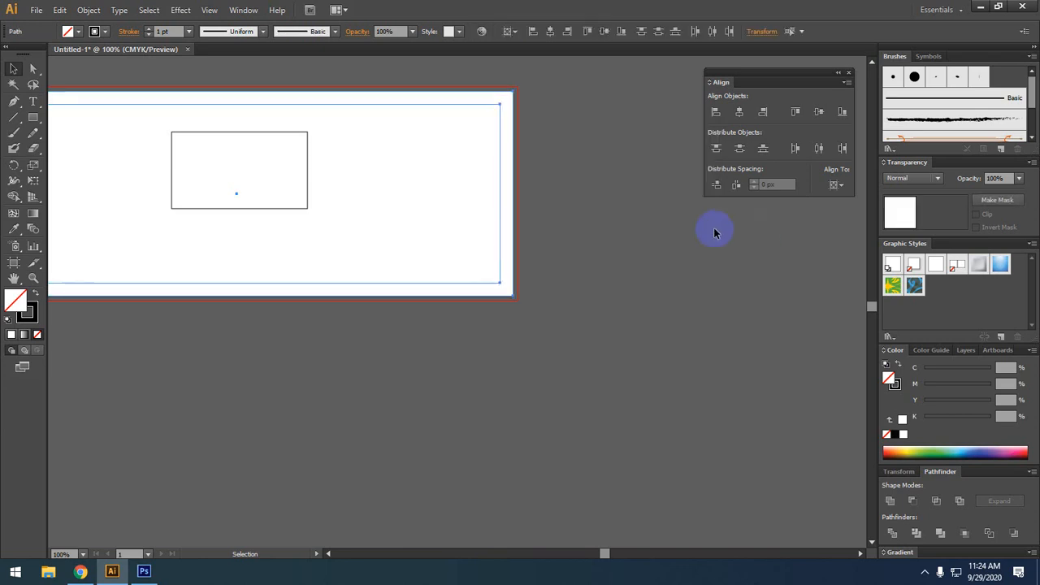
pyautogui.click(664, 223)
pyautogui.rightClick(617, 192)
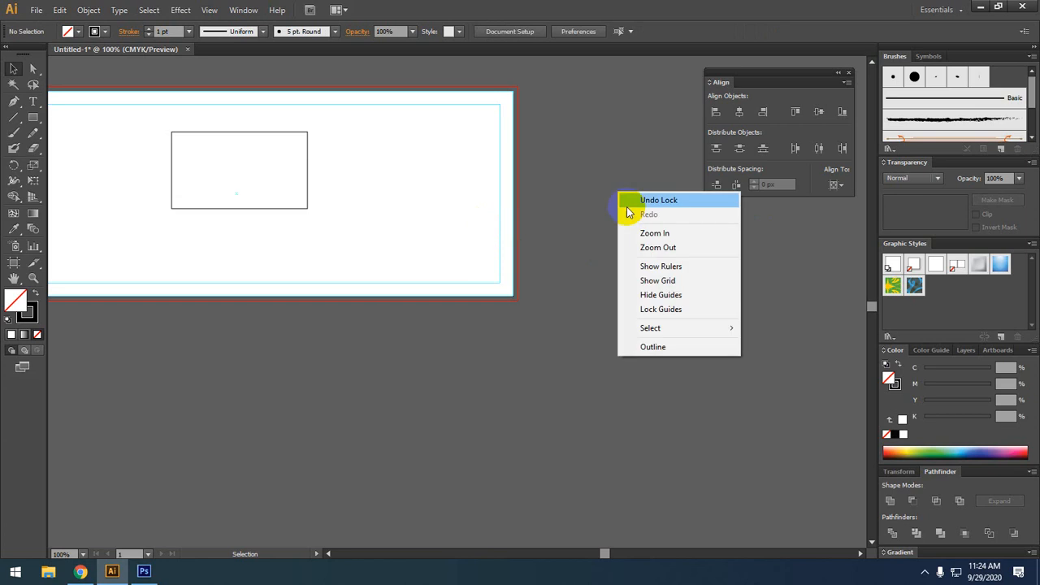
pyautogui.click(651, 314)
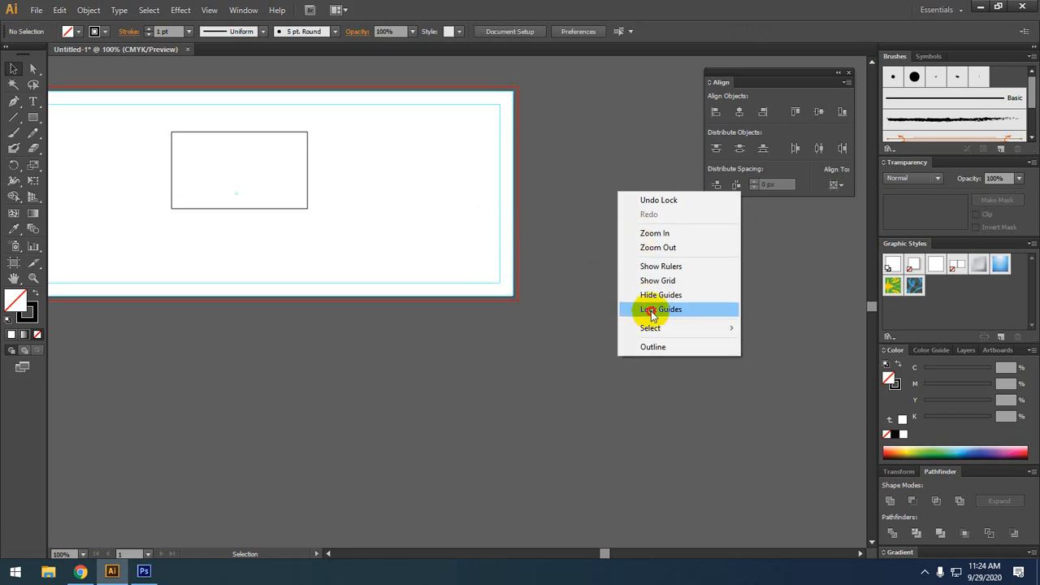
# Show the document grid
pyautogui.moveTo(560, 303); pyautogui.dragTo(622, 301)
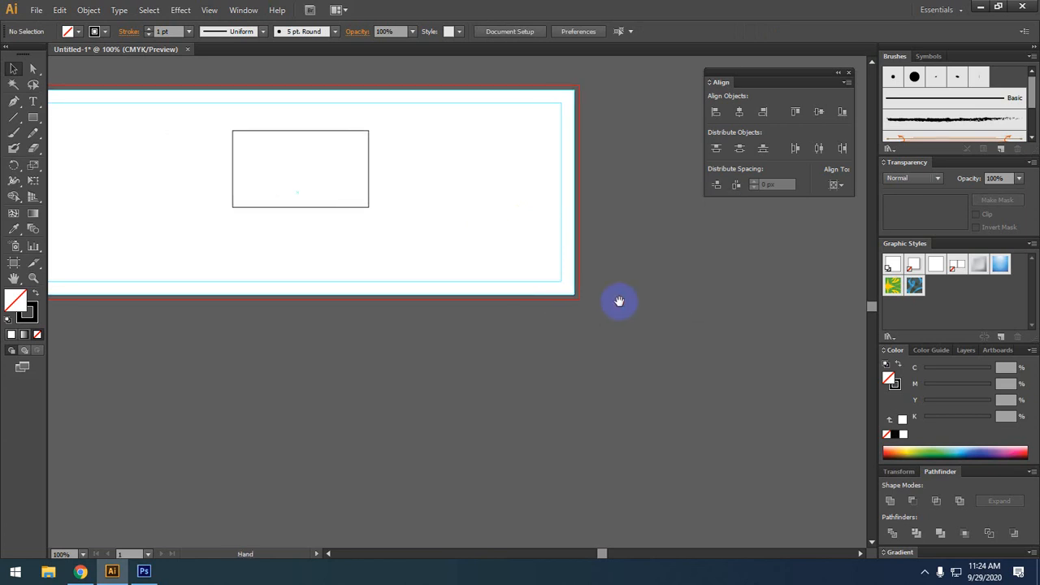
pyautogui.rightClick(610, 194)
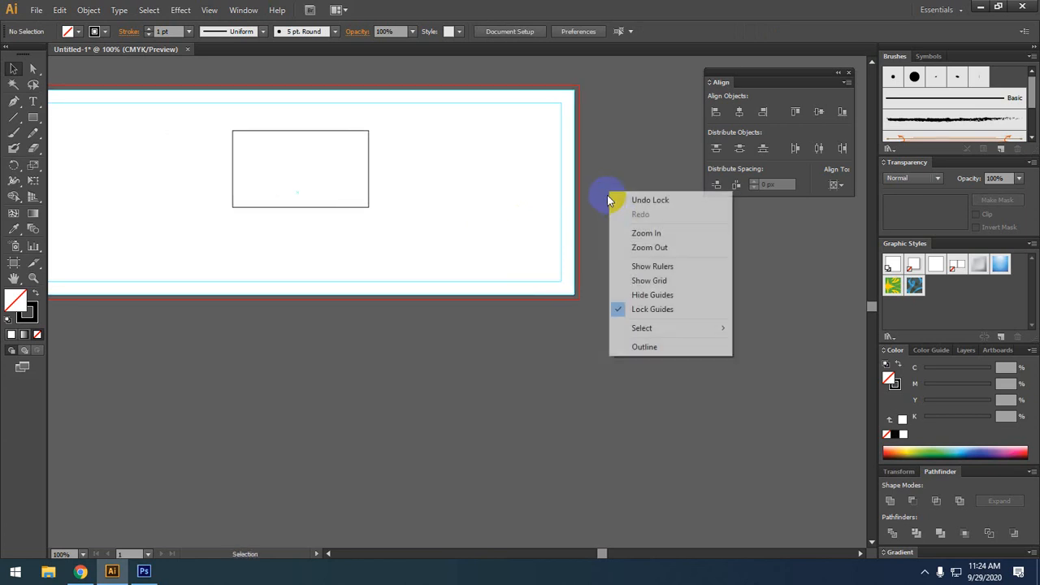
pyautogui.click(651, 284)
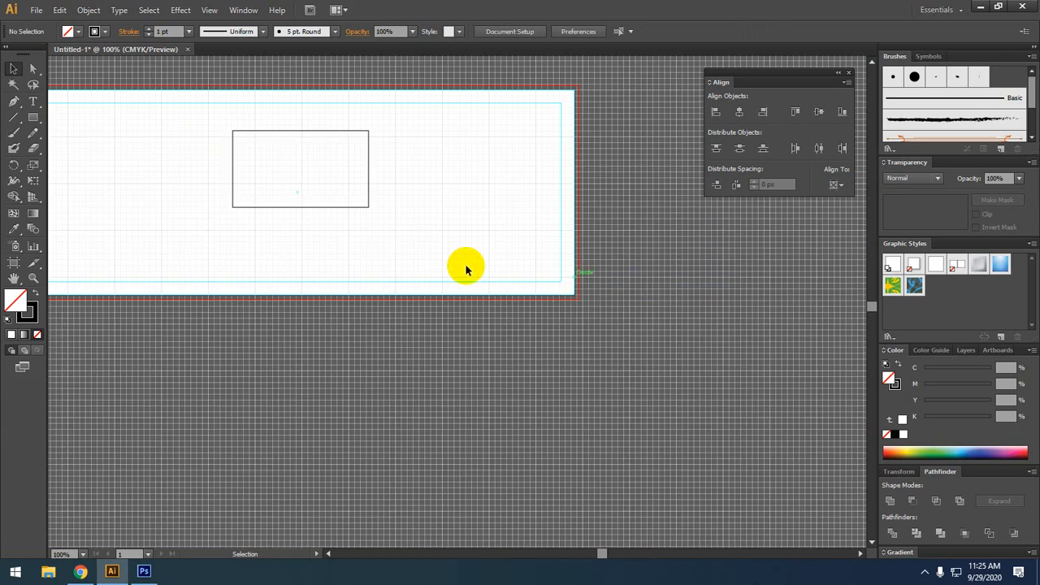
# Examine how the grid covers the artboard and the surrounding canvas at different magnifications
pyautogui.moveTo(127, 166); pyautogui.dragTo(272, 235)
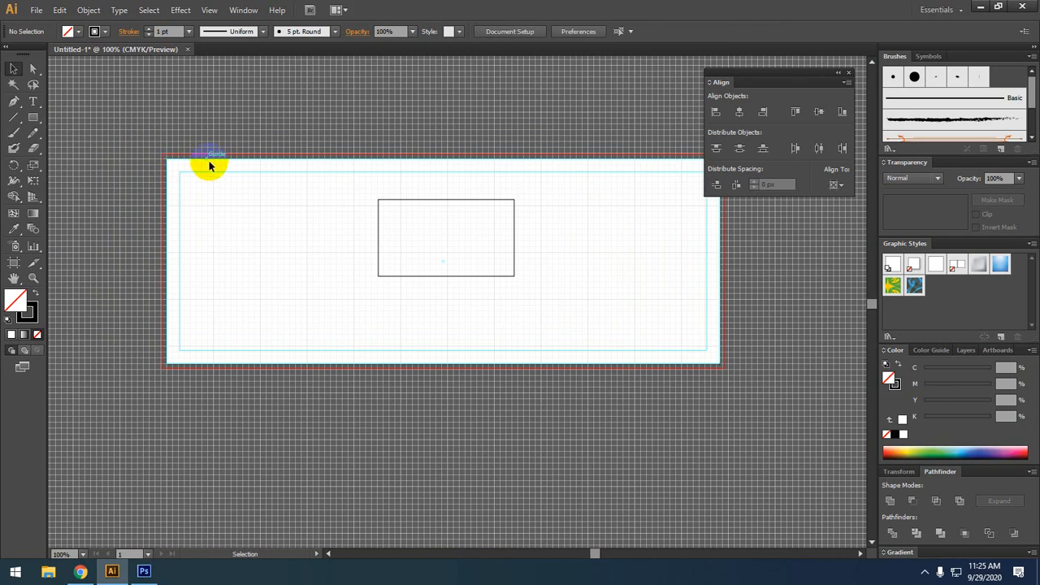
pyautogui.scroll(2, 211, 186)
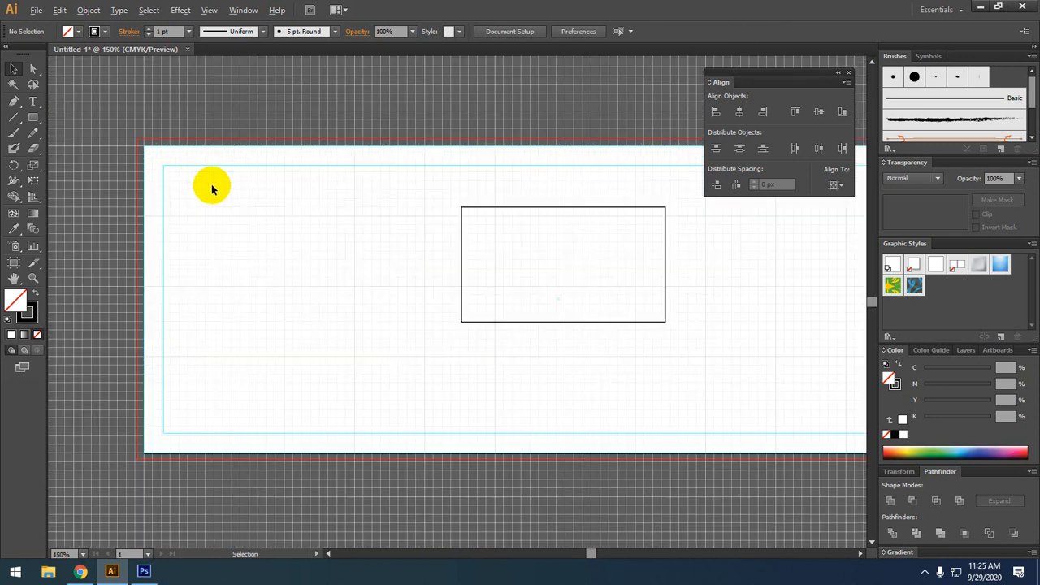
pyautogui.scroll(-2, 210, 189)
pyautogui.scroll(-5, 209, 189)
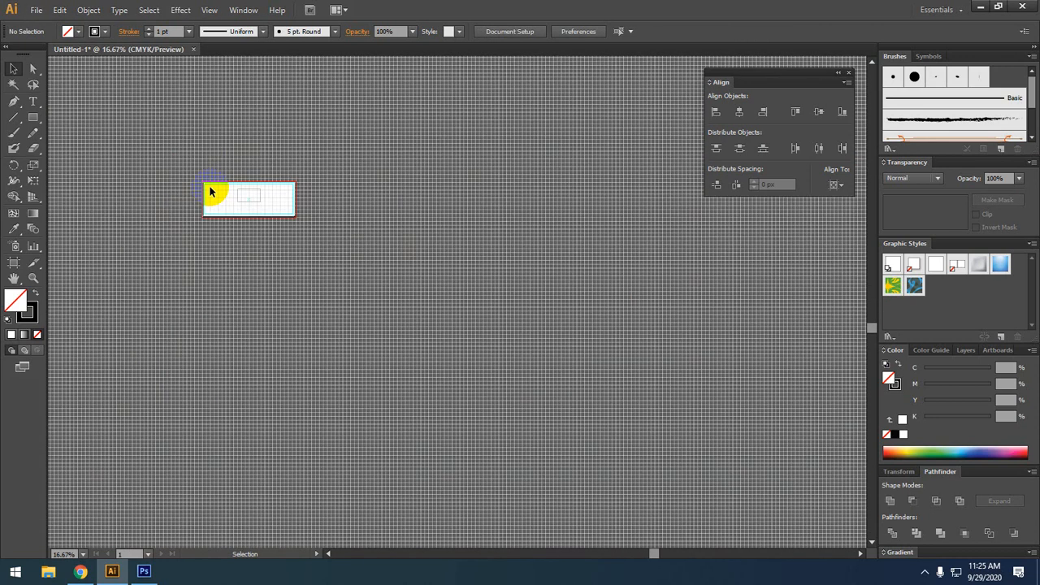
pyautogui.press('space')
pyautogui.moveTo(652, 210); pyautogui.dragTo(611, 298)
pyautogui.scroll(-2, 610, 297)
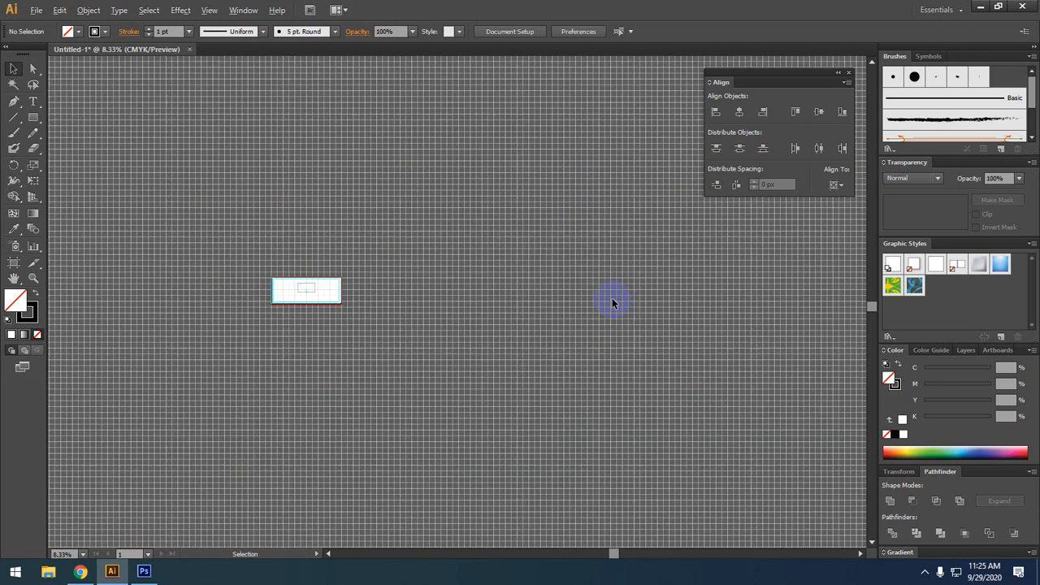
pyautogui.scroll(18, 457, 271)
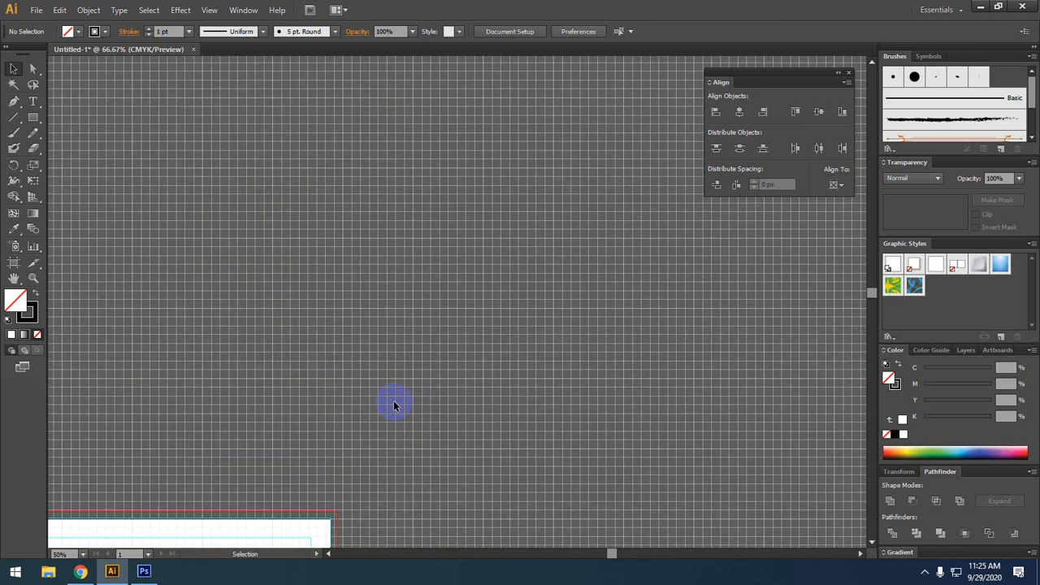
pyautogui.press('space')
pyautogui.moveTo(364, 379); pyautogui.dragTo(577, 182)
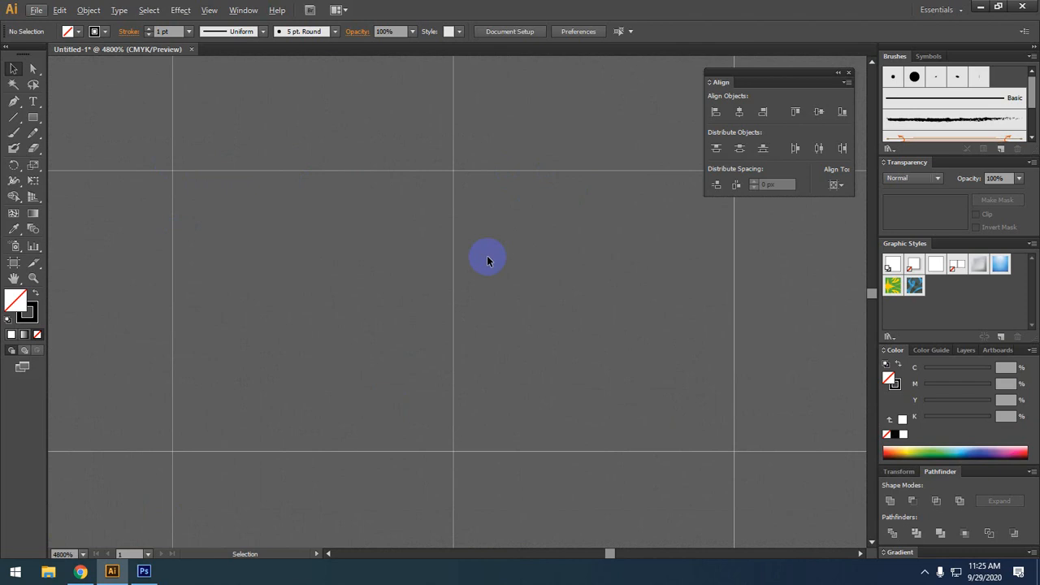
pyautogui.scroll(-5, 486, 256)
pyautogui.scroll(-10, 487, 256)
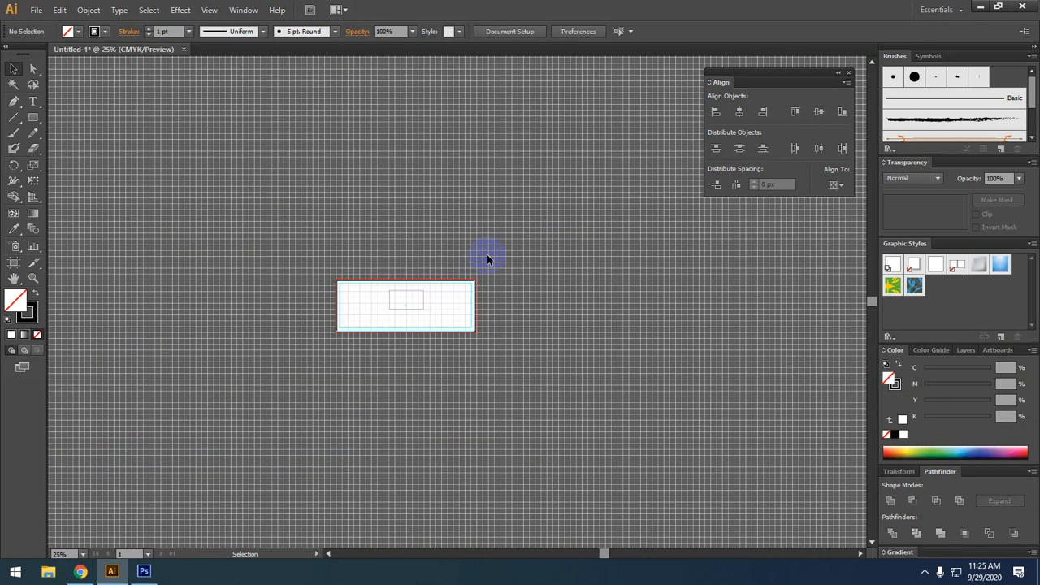
pyautogui.moveTo(555, 322); pyautogui.dragTo(472, 216)
pyautogui.scroll(-1, 472, 218)
pyautogui.scroll(-1, 474, 219)
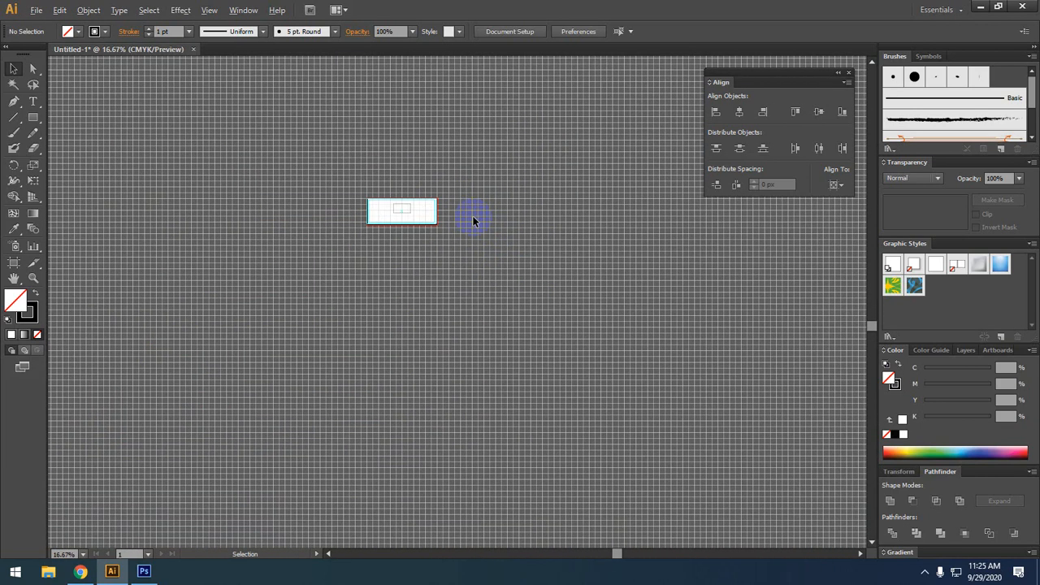
# Hide the document grid
pyautogui.scroll(3, 474, 220)
pyautogui.rightClick(448, 149)
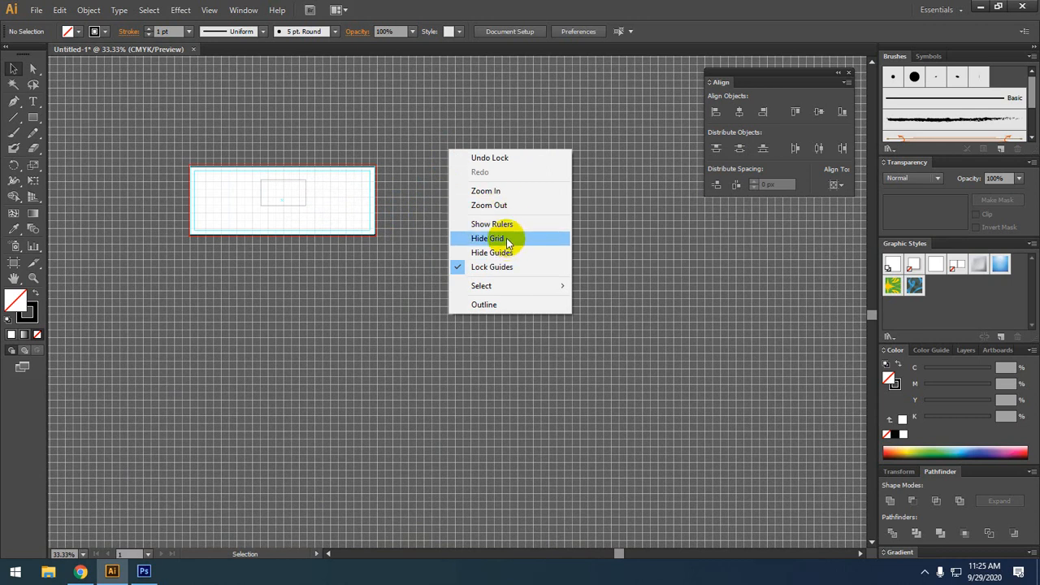
pyautogui.click(505, 238)
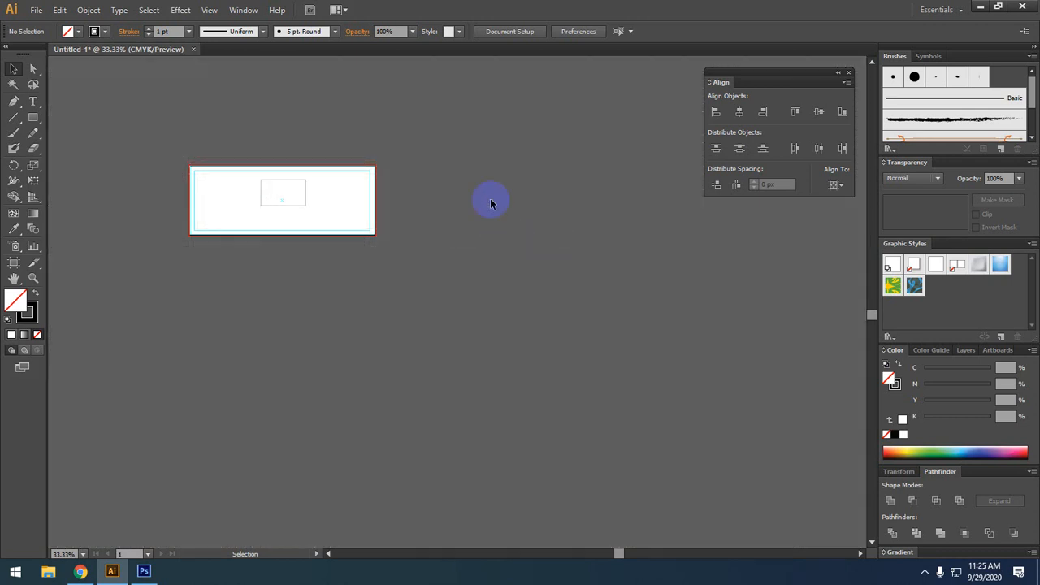
# Move the rectangle to the artboard's upper left and place a copy diagonally below it at about X 395.5, Y 223.5 px
pyautogui.press('space')
pyautogui.moveTo(472, 174); pyautogui.dragTo(561, 220)
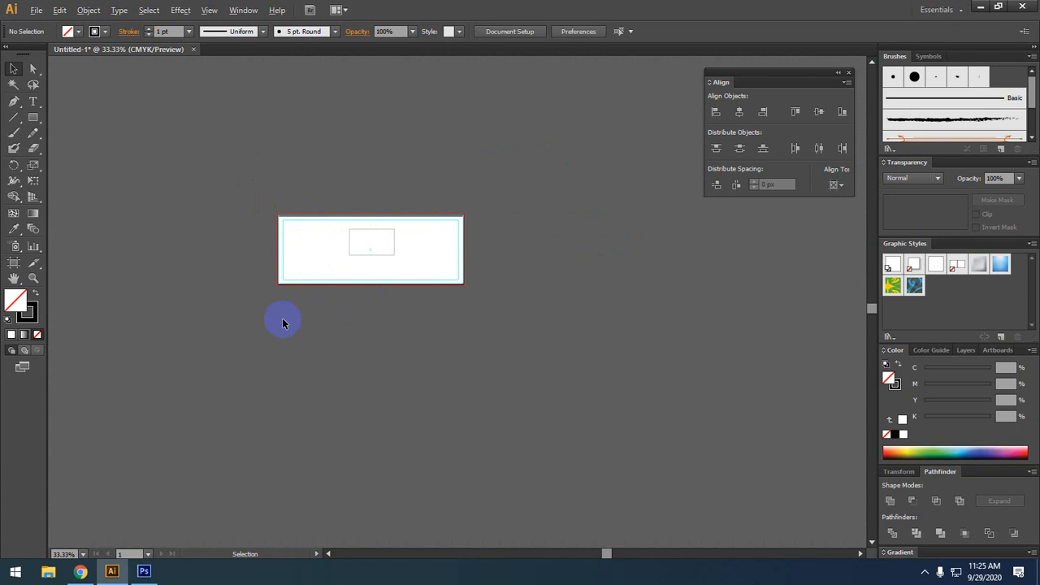
pyautogui.scroll(3, 283, 322)
pyautogui.moveTo(383, 225); pyautogui.dragTo(343, 426)
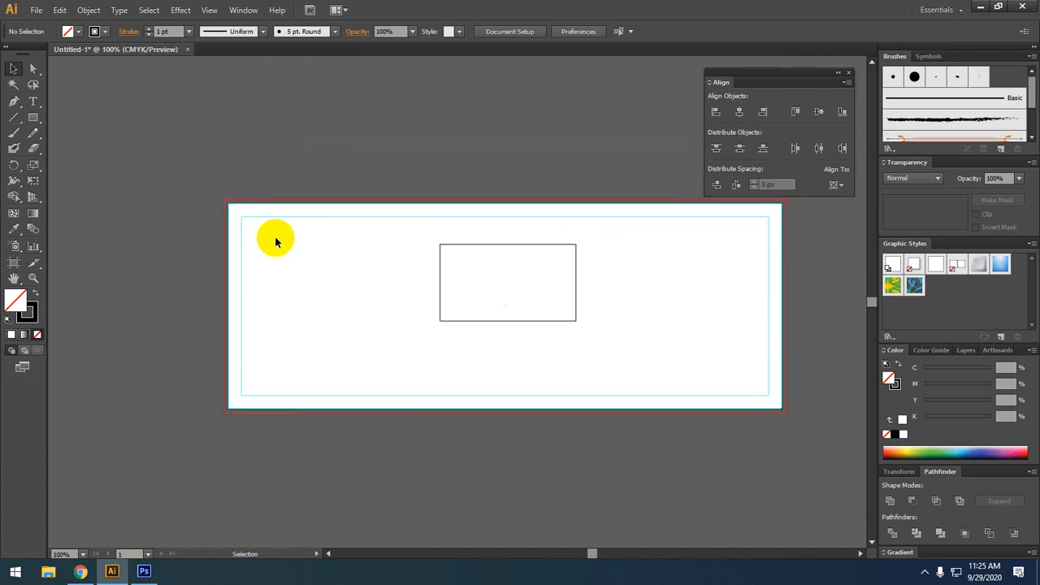
pyautogui.click(439, 276)
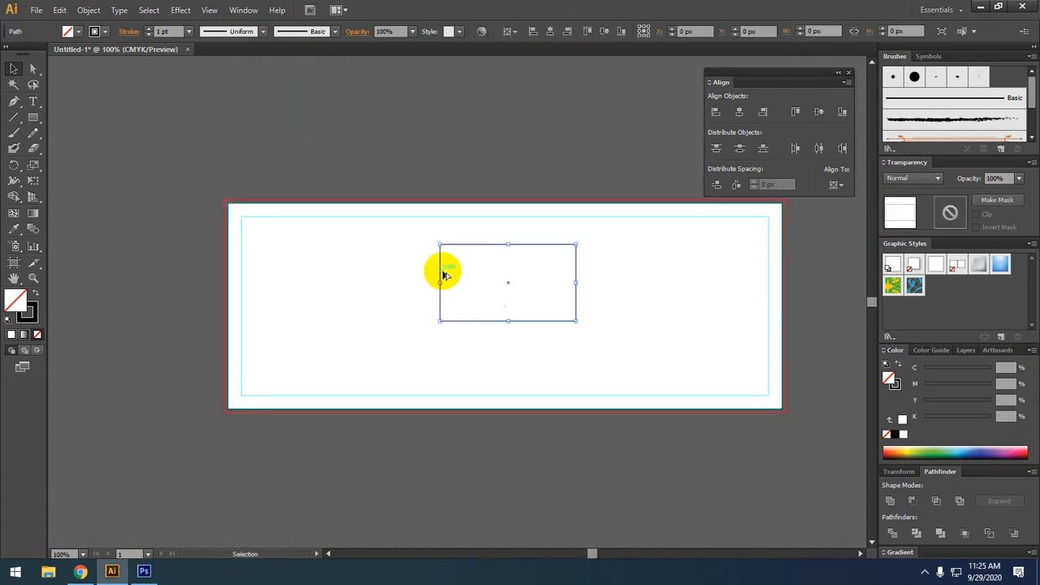
pyautogui.click(462, 148)
pyautogui.moveTo(439, 272); pyautogui.dragTo(417, 327)
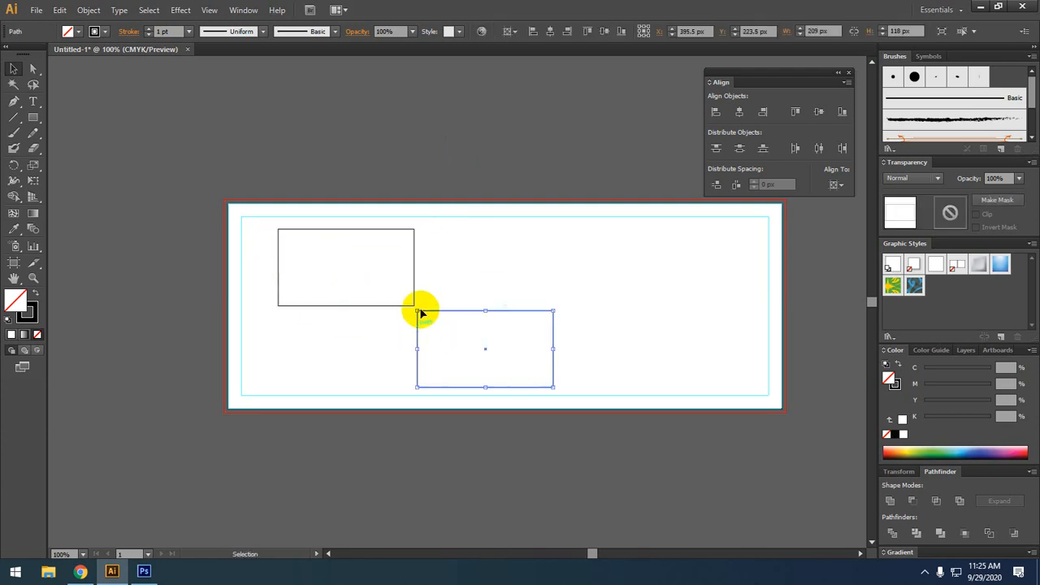
pyautogui.click(431, 264)
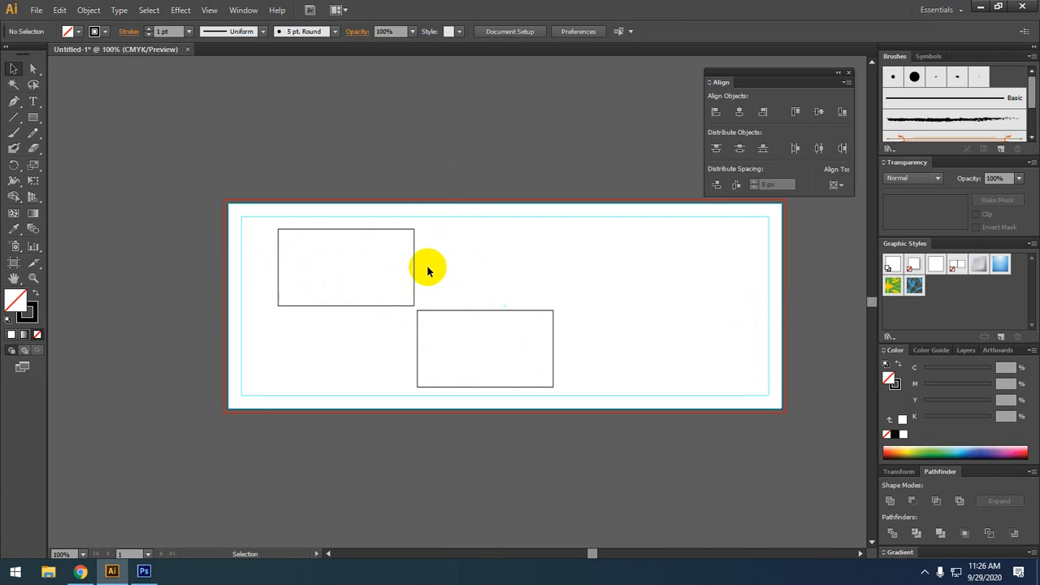
# Show the rulers and place a horizontal ruler guide a little above the artboard's upper edge
pyautogui.hotkey('ctrl', 'r')
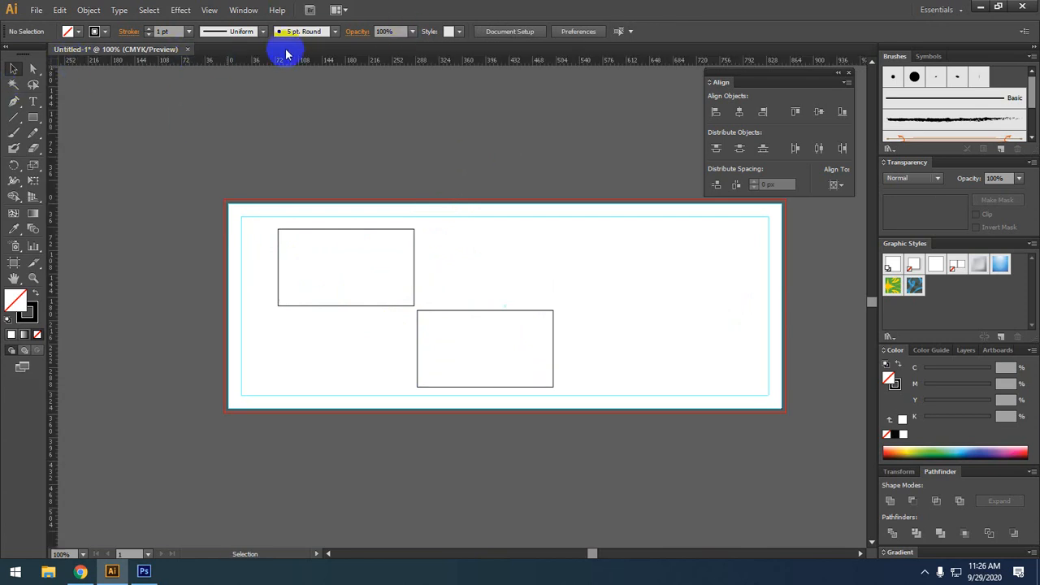
pyautogui.moveTo(293, 63); pyautogui.dragTo(301, 169)
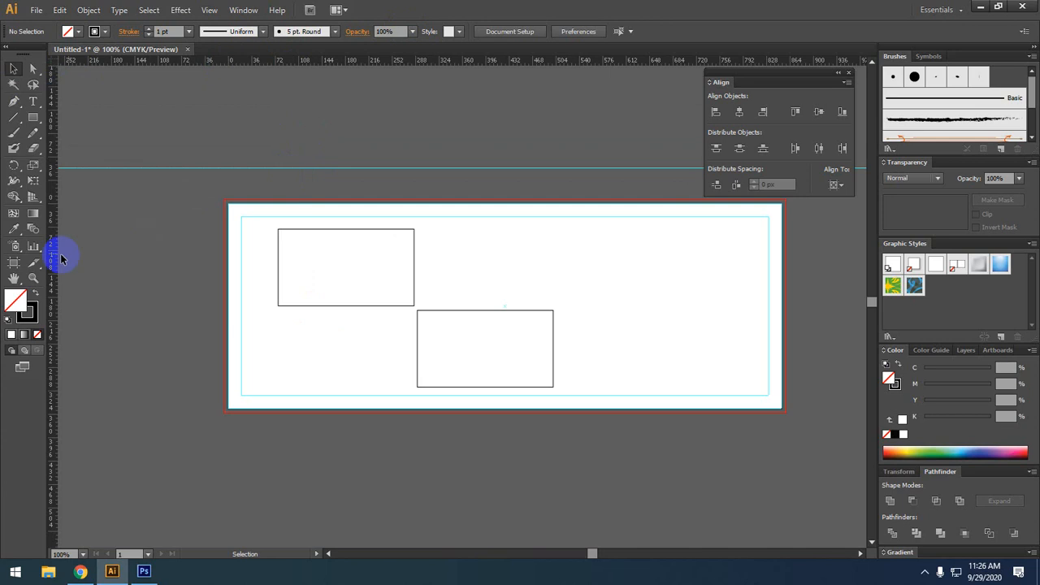
# Add a vertical ruler guide through the upper-left rectangle, and delete both ruler guides after unlocking guides
pyautogui.moveTo(55, 251); pyautogui.dragTo(349, 255)
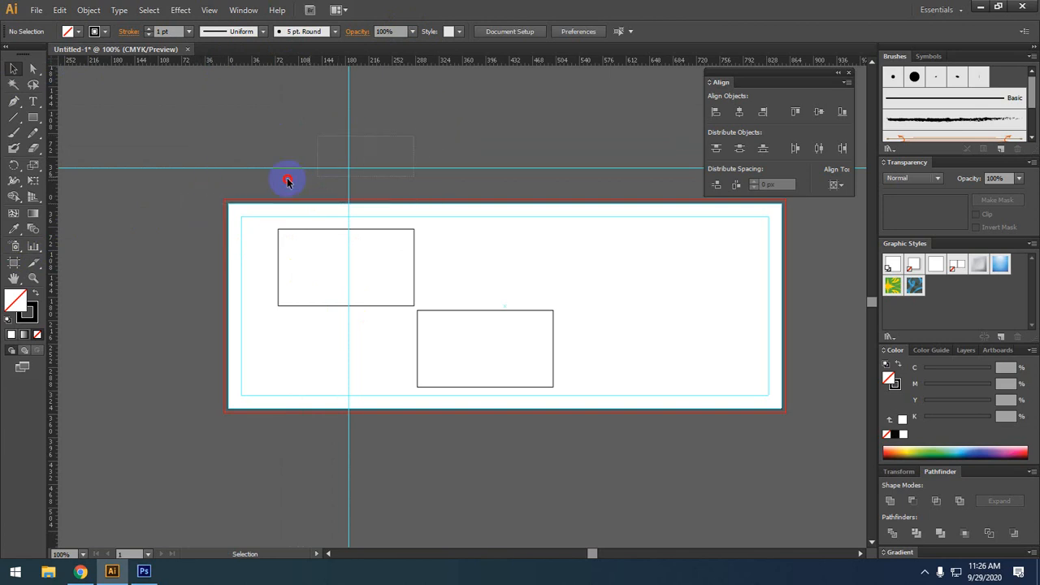
pyautogui.rightClick(397, 132)
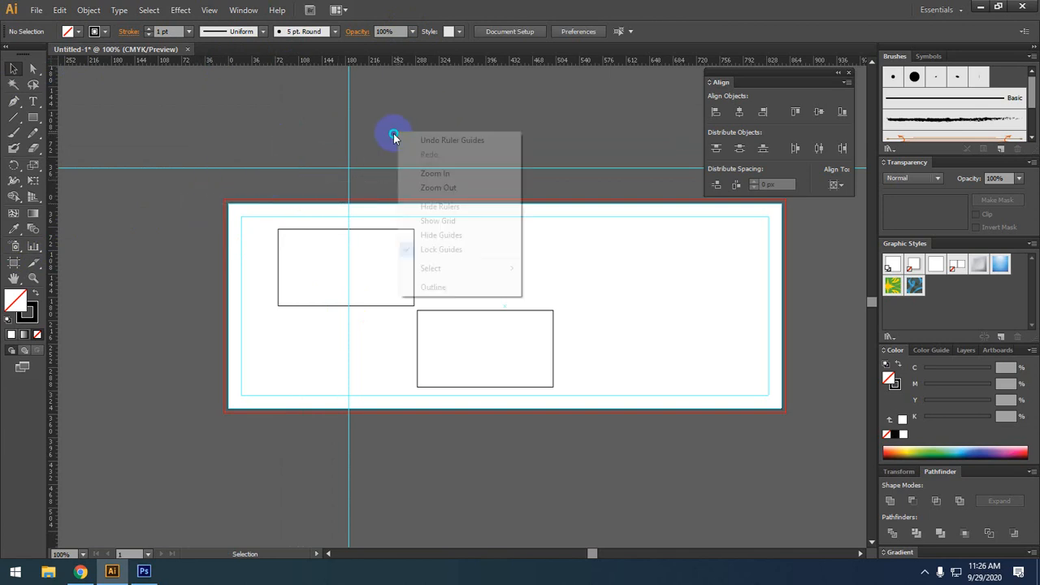
pyautogui.click(460, 250)
pyautogui.moveTo(396, 128); pyautogui.dragTo(313, 175)
pyautogui.press('Delete')
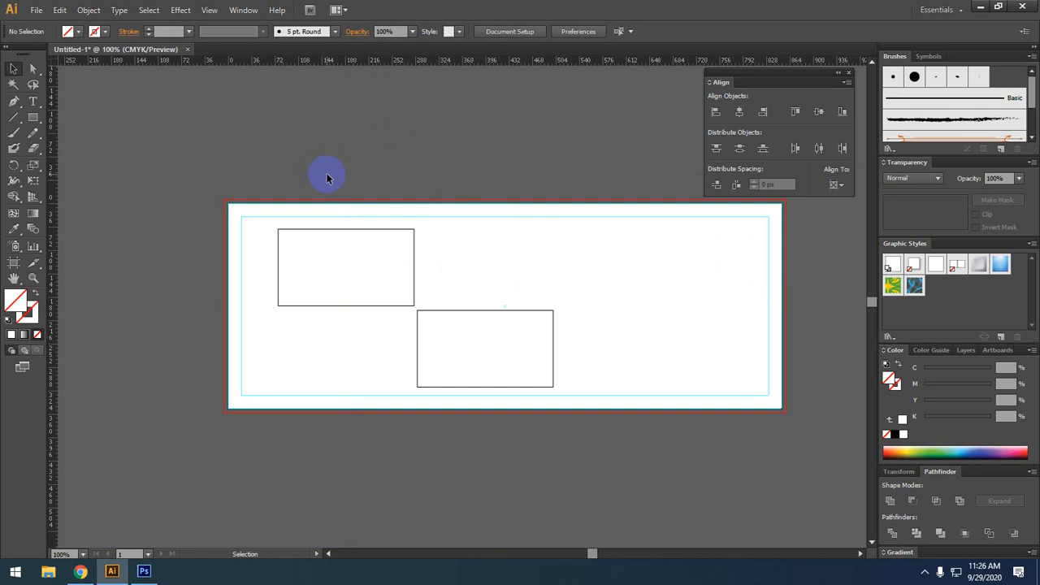
# Switch to Photoshop and create a new document 851 px wide and 315 px high
pyautogui.click(144, 571)
pyautogui.click(37, 9)
pyautogui.click(48, 35)
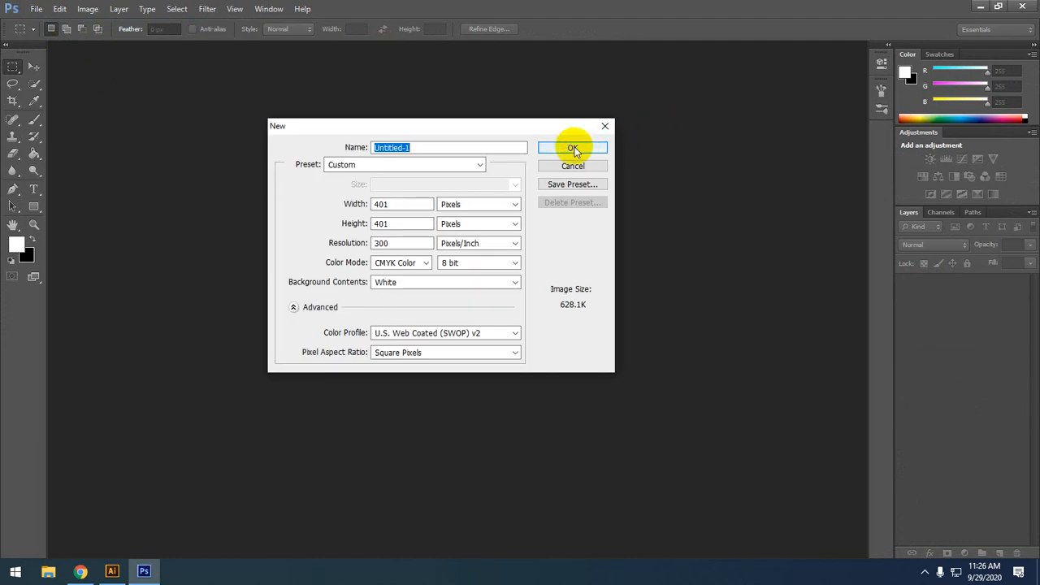
pyautogui.doubleClick(398, 203)
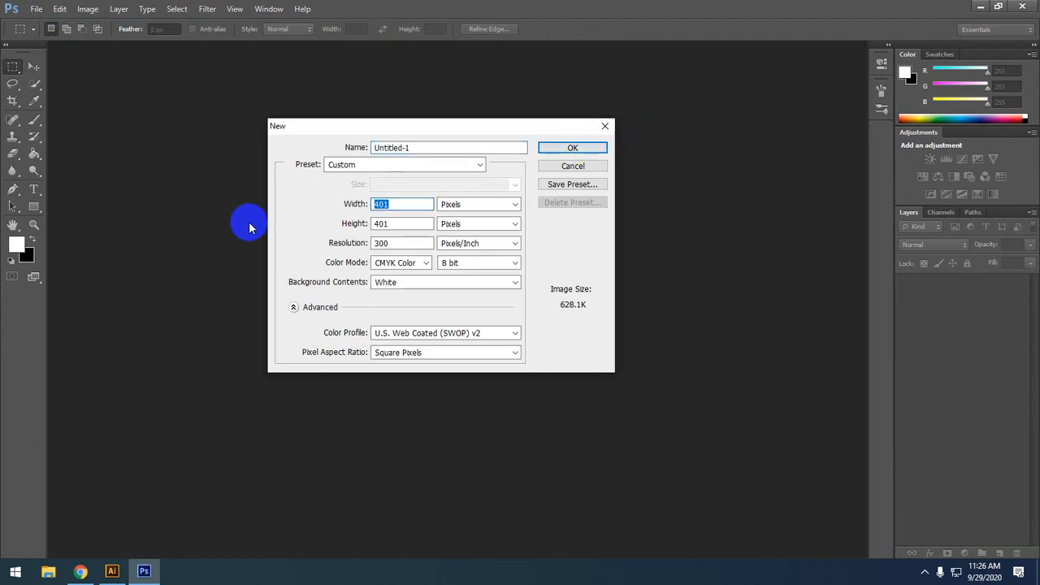
pyautogui.write('5')
pyautogui.press('BackSpace')
pyautogui.write('851')
pyautogui.doubleClick(403, 224)
pyautogui.write('315')
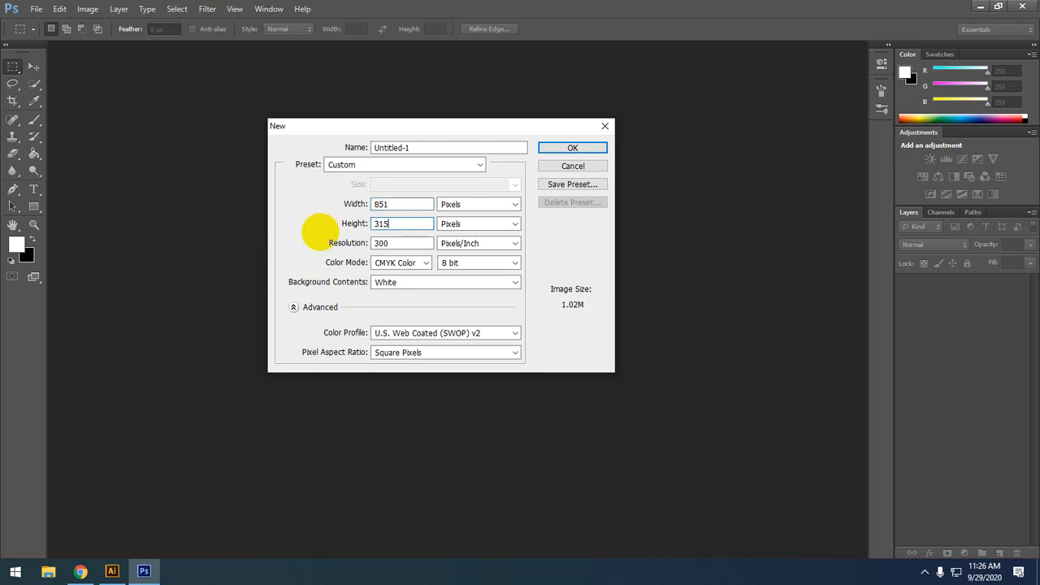
pyautogui.press('Return')
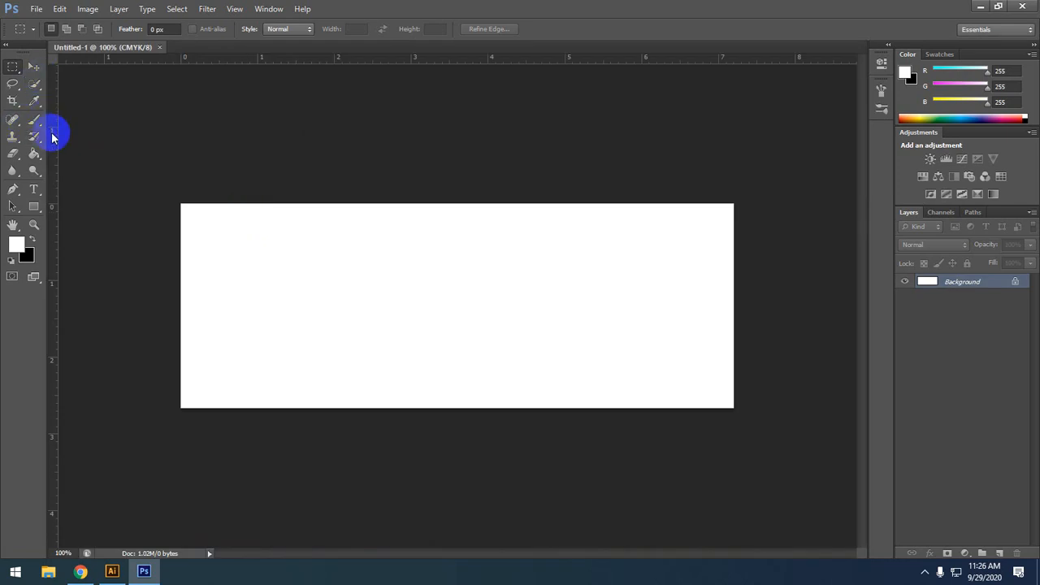
# Place a vertical ruler guide over the left part of the canvas and remove it with the Move tool
pyautogui.moveTo(52, 136); pyautogui.dragTo(289, 144)
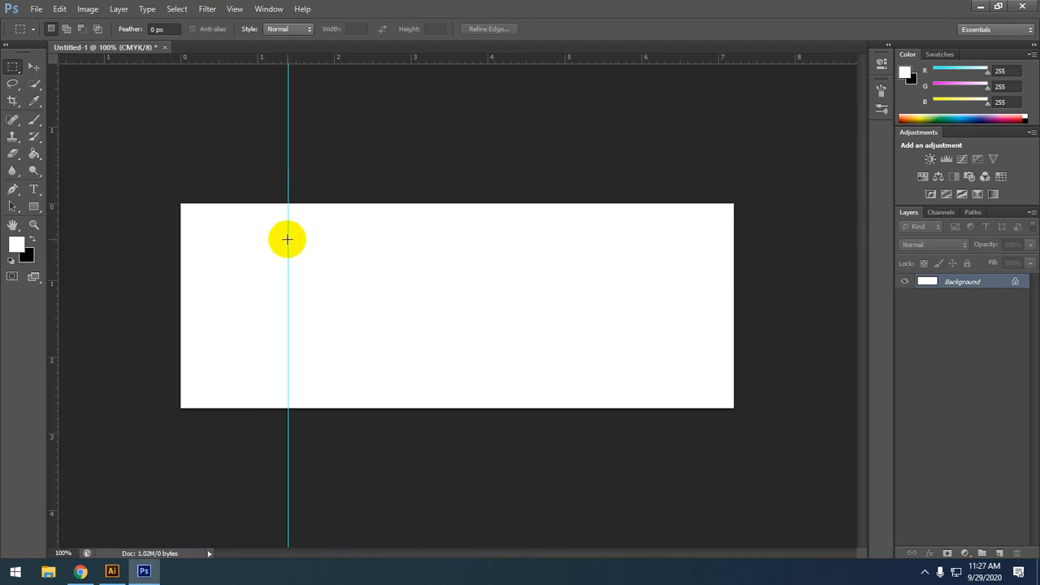
pyautogui.click(30, 66)
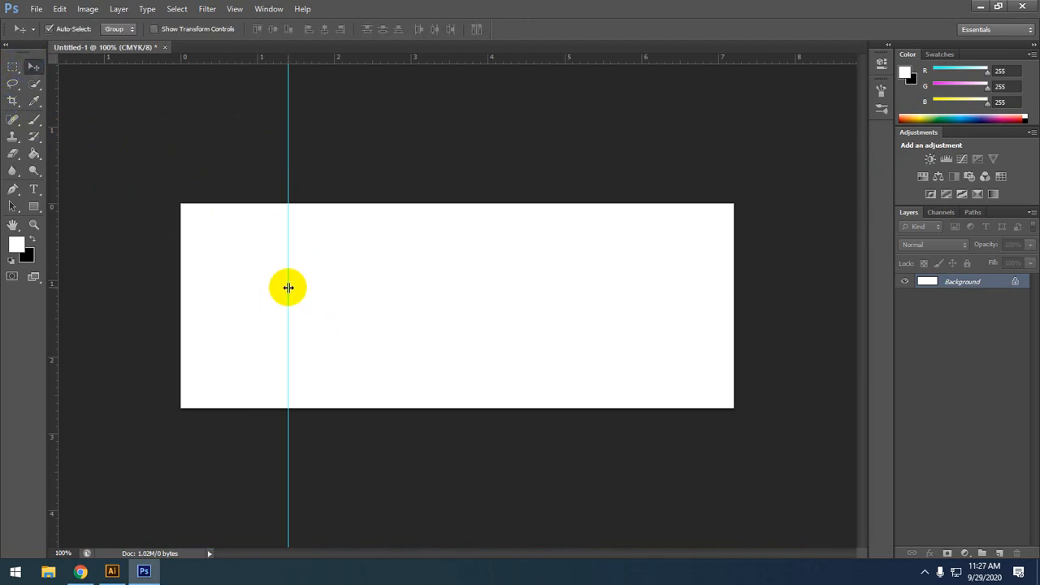
pyautogui.moveTo(288, 287); pyautogui.dragTo(53, 293)
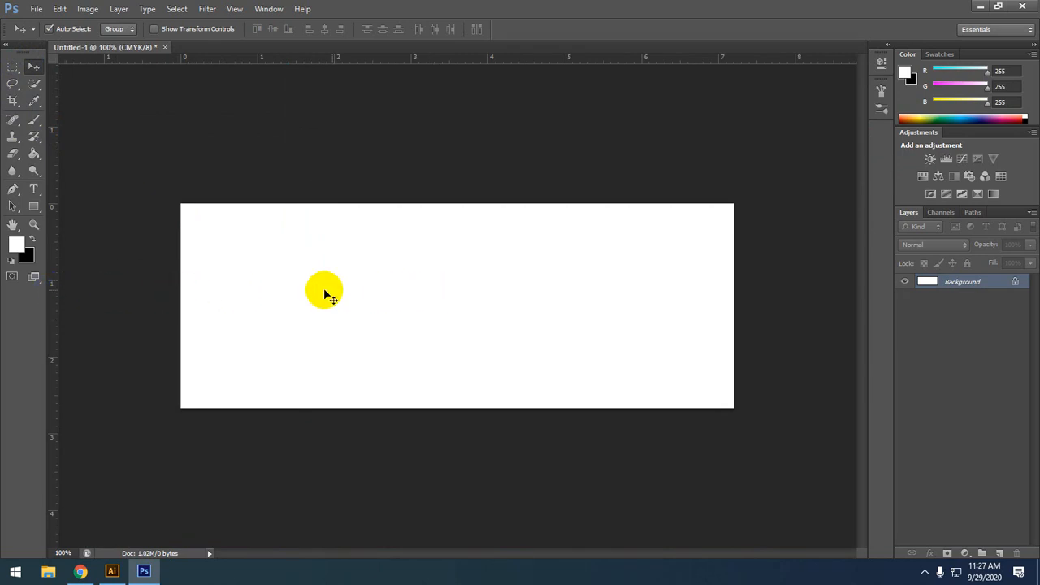
# Pull a guide from the vertical ruler, flip it to horizontal and place it above the canvas at about Y -0.67 cm
pyautogui.scroll(-3, 293, 288)
pyautogui.scroll(5, 352, 297)
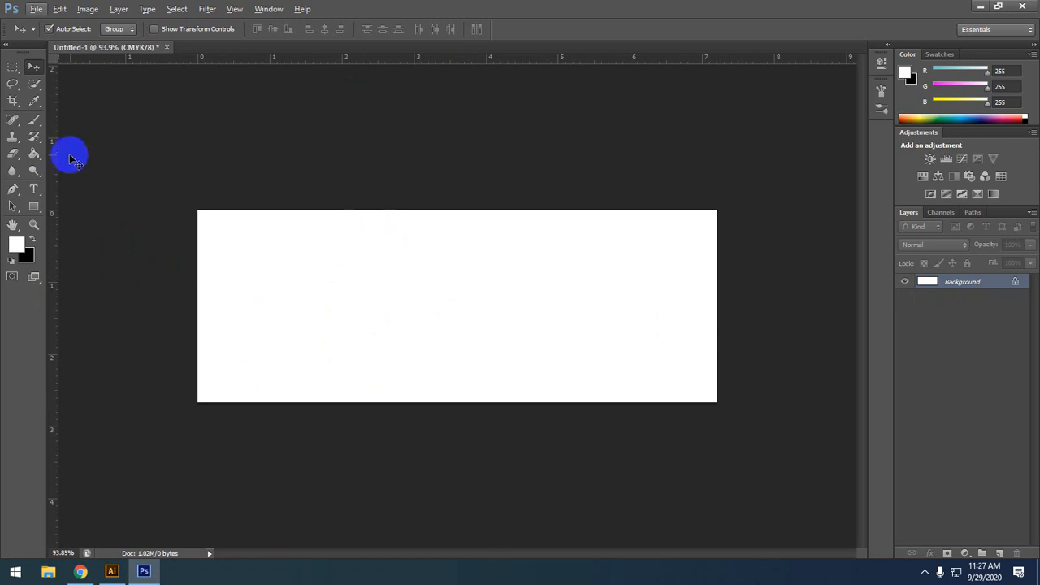
pyautogui.moveTo(52, 157); pyautogui.dragTo(249, 163)
pyautogui.press('alt')
pyautogui.press('alt')
pyautogui.press('alt')
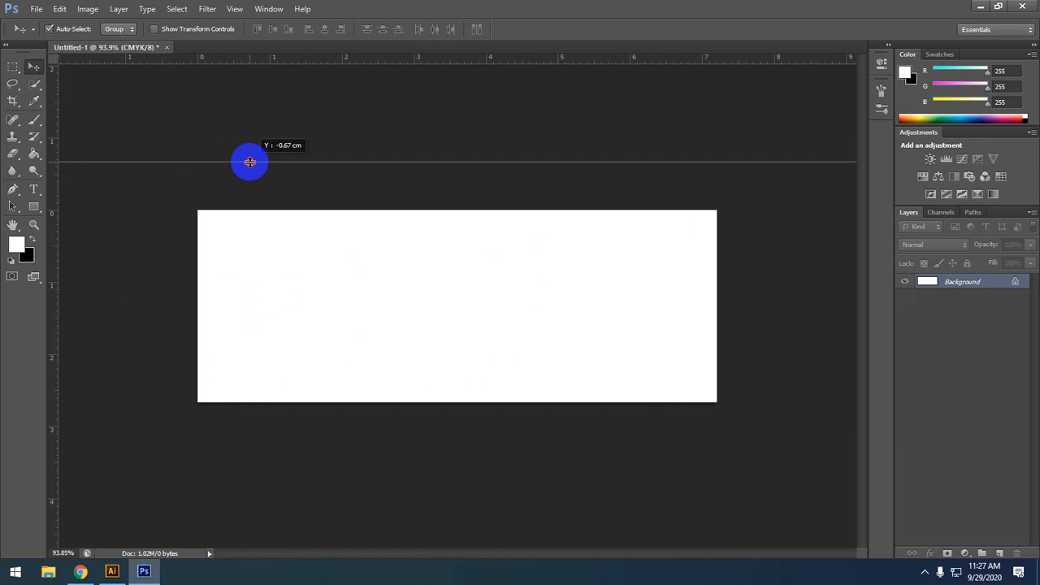
pyautogui.moveTo(249, 162); pyautogui.dragTo(249, 162)
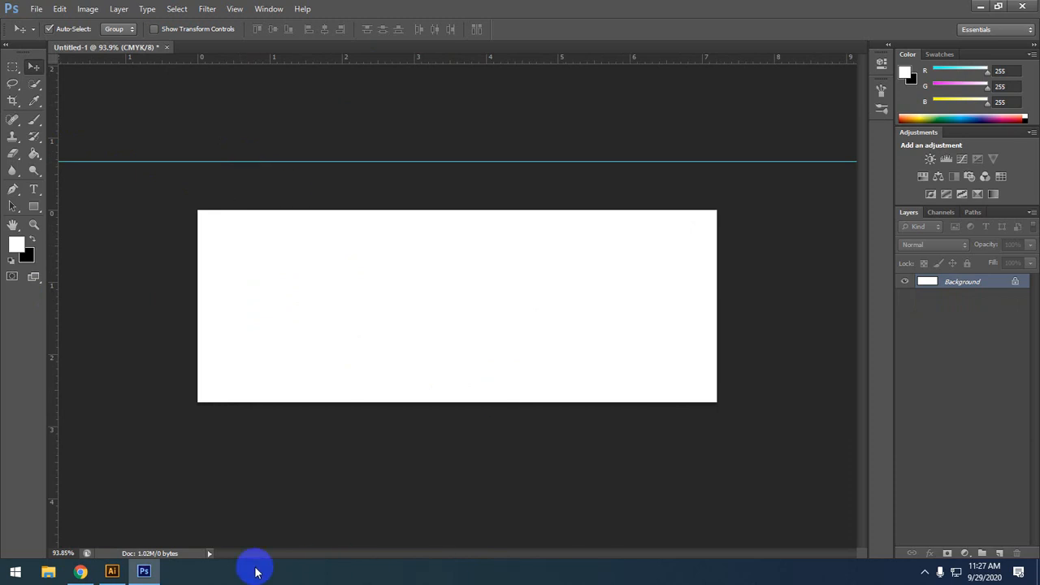
# Switch to Illustrator and delete both rectangles from the artboard
pyautogui.click(112, 571)
pyautogui.moveTo(49, 236); pyautogui.dragTo(303, 176)
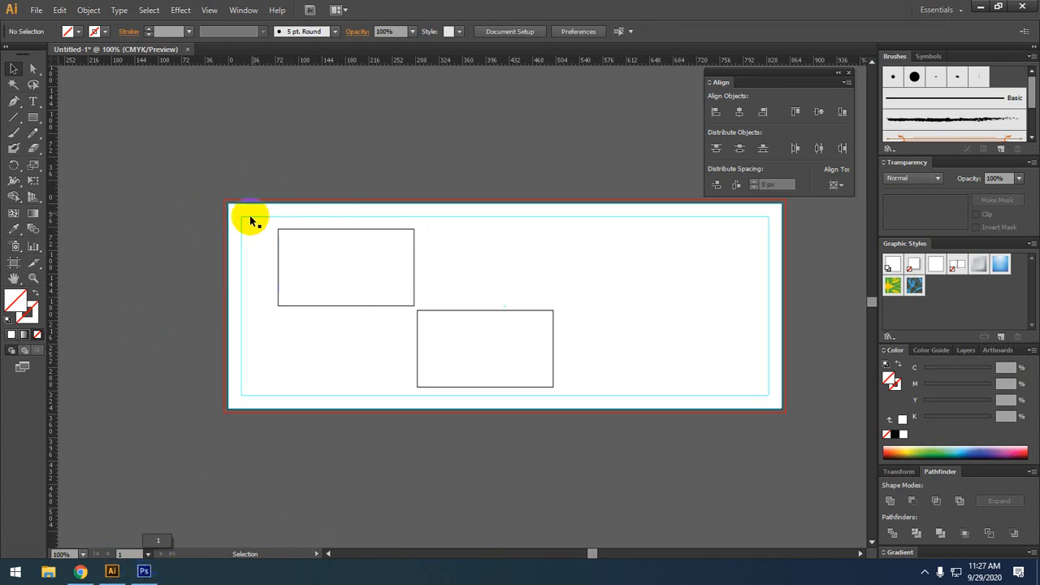
pyautogui.click(13, 66)
pyautogui.moveTo(652, 303); pyautogui.dragTo(317, 352)
pyautogui.press('Delete')
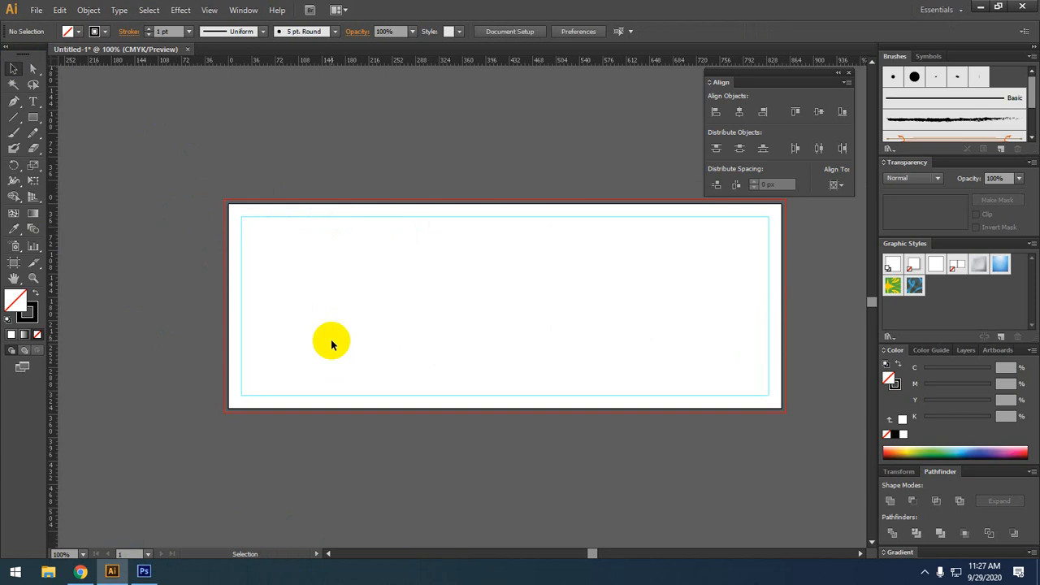
# Switch to Photoshop, move the horizontal guide onto the upper canvas and draw a 29 × 29 px square directly beneath it
pyautogui.click(143, 571)
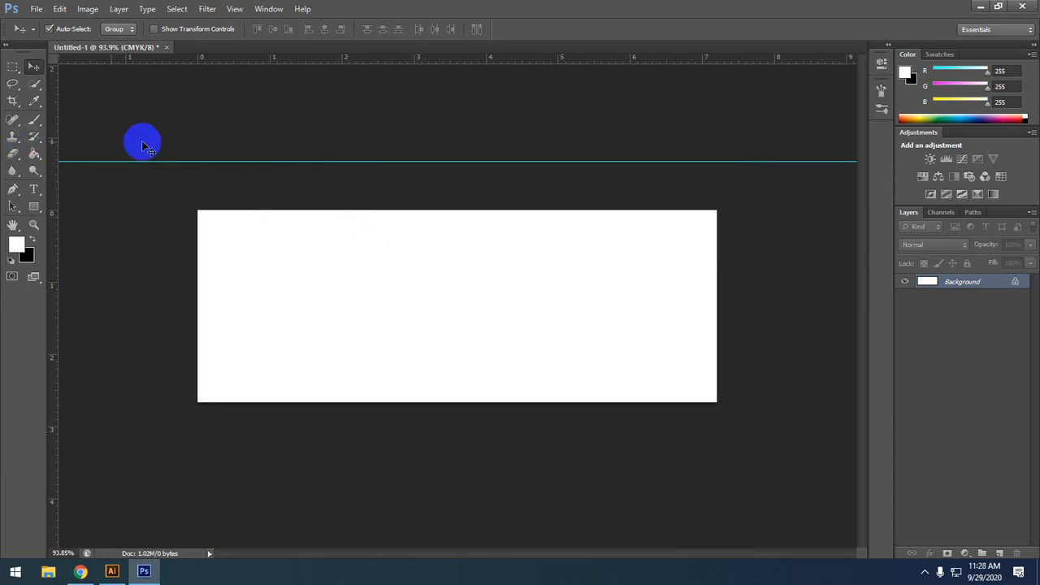
pyautogui.moveTo(323, 162); pyautogui.dragTo(330, 236)
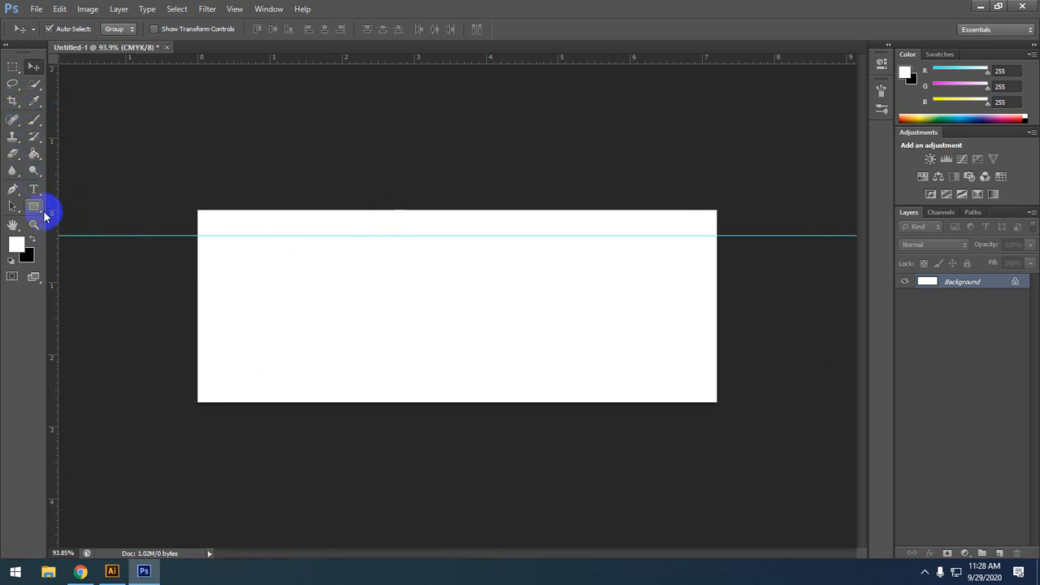
pyautogui.press('u')
pyautogui.moveTo(293, 244)
pyautogui.mouseDown()
pyautogui.moveTo(316, 268)
pyautogui.moveTo(304, 251)
pyautogui.mouseUp()
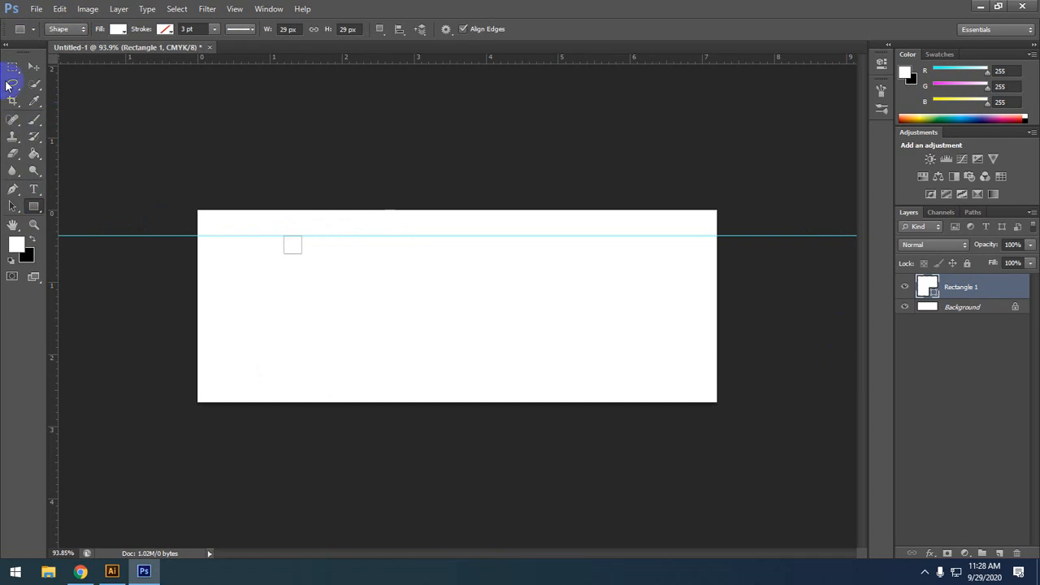
# Change the fill colour of the Rectangle 1 shape layer to black (000000)
pyautogui.click(33, 66)
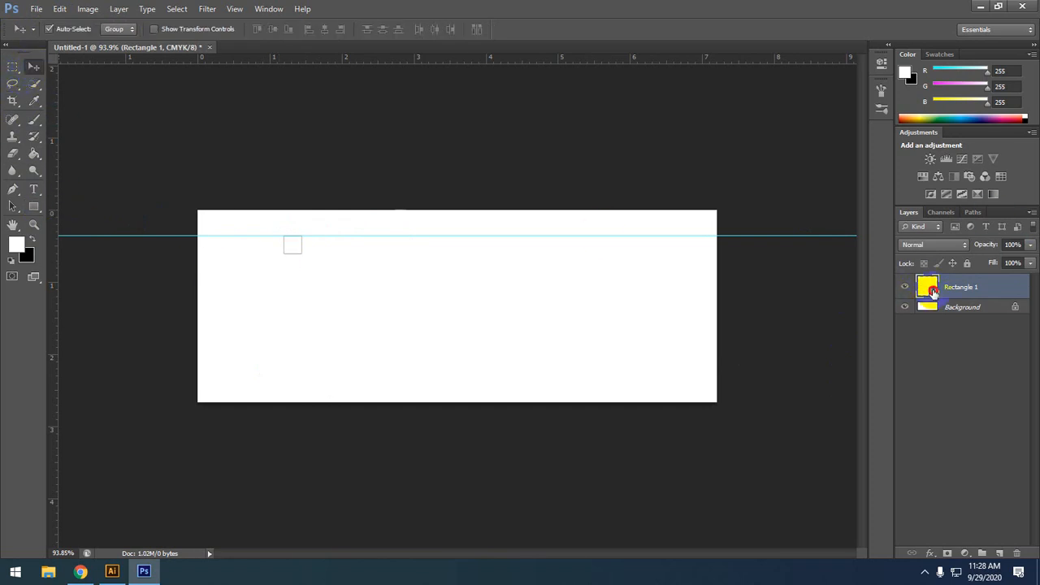
pyautogui.doubleClick(932, 289)
pyautogui.moveTo(724, 311); pyautogui.dragTo(610, 344)
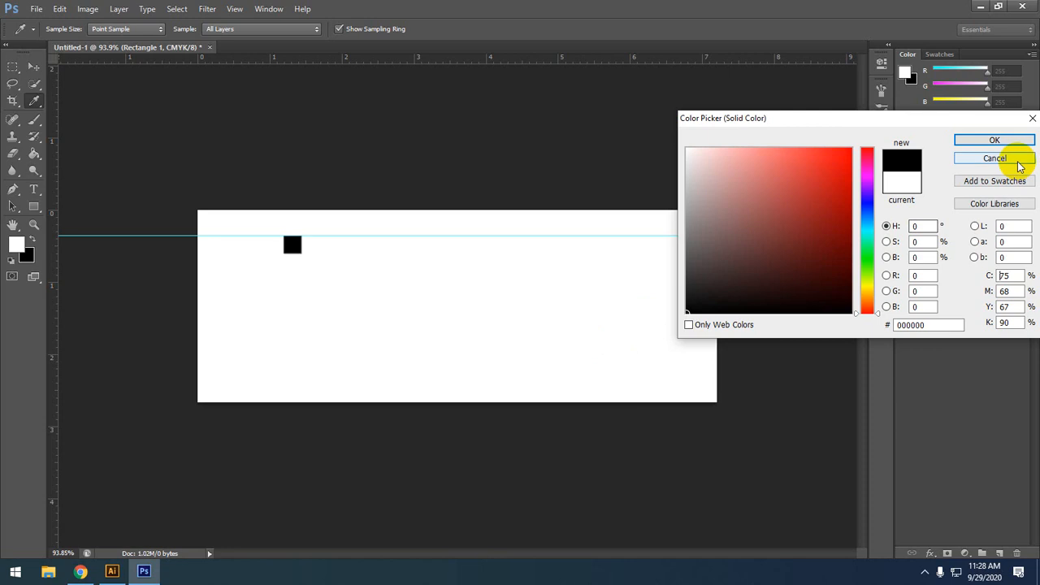
pyautogui.click(996, 142)
# Move the black square into the canvas's upper-left corner and align a horizontal and a vertical guide to its inner edges
pyautogui.scroll(2, 252, 202)
pyautogui.click(264, 241)
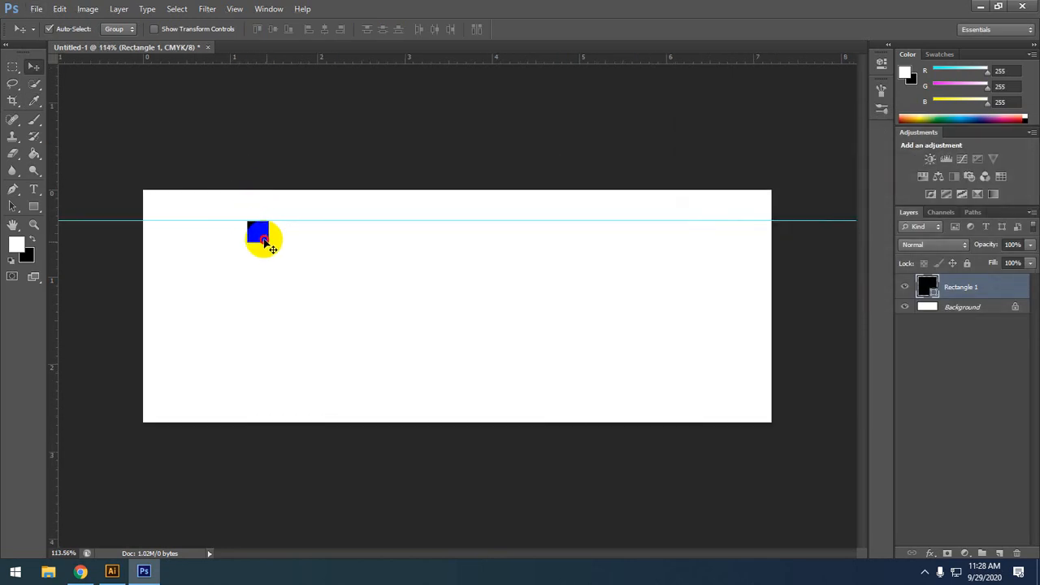
pyautogui.moveTo(264, 241); pyautogui.dragTo(160, 209)
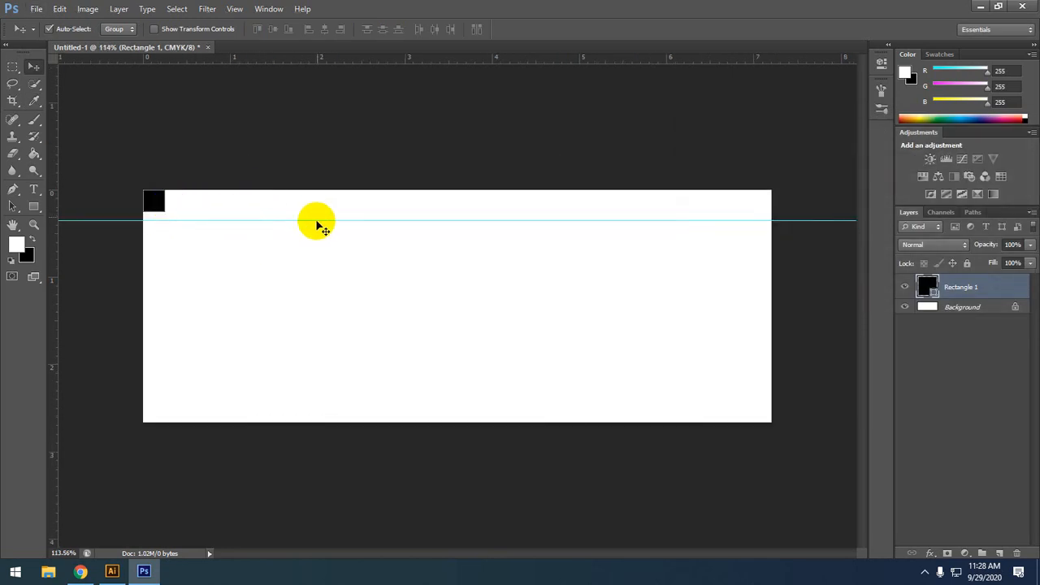
pyautogui.moveTo(260, 221); pyautogui.dragTo(260, 211)
pyautogui.moveTo(54, 148); pyautogui.dragTo(164, 165)
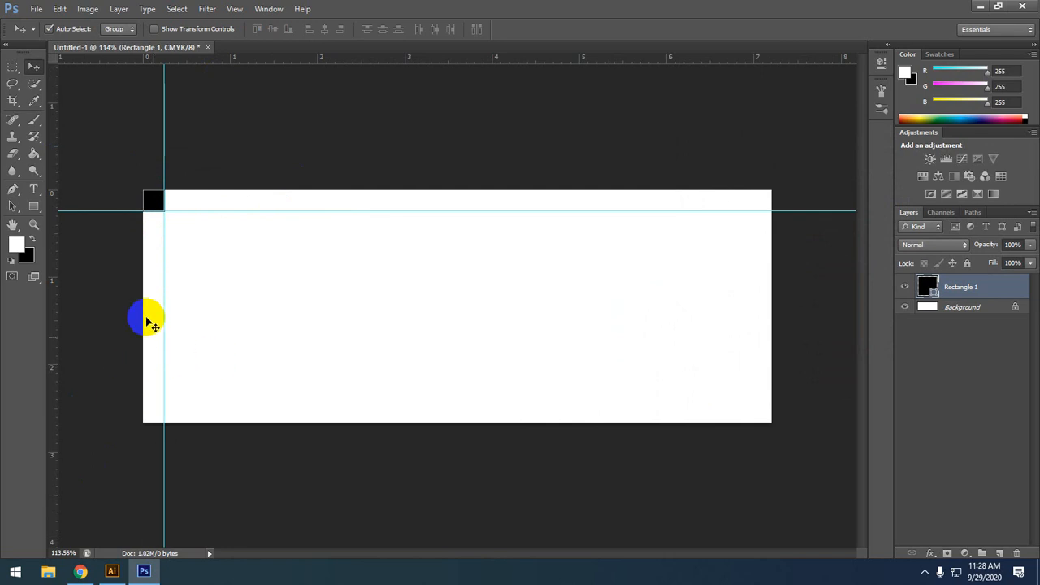
# Move the black square into the canvas's lower-right corner and add a horizontal and a vertical guide along its inner edges
pyautogui.moveTo(159, 199); pyautogui.dragTo(763, 417)
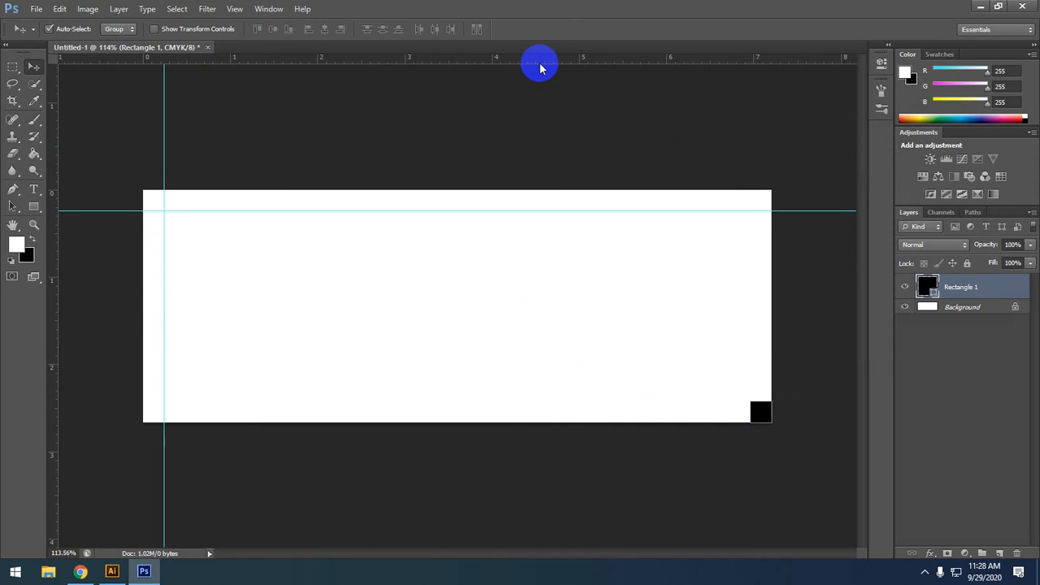
pyautogui.moveTo(539, 57); pyautogui.dragTo(614, 400)
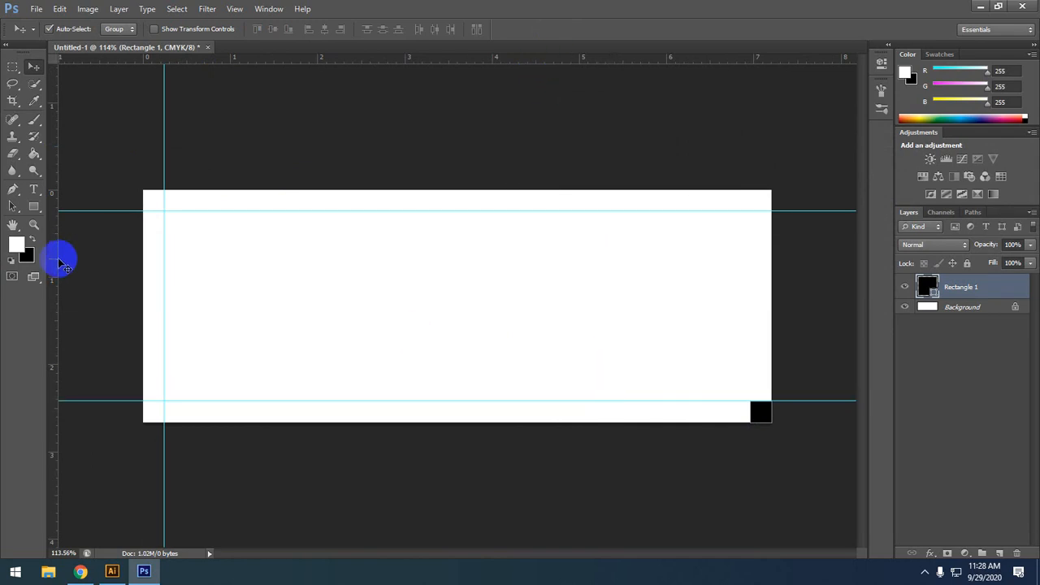
pyautogui.moveTo(59, 262); pyautogui.dragTo(749, 269)
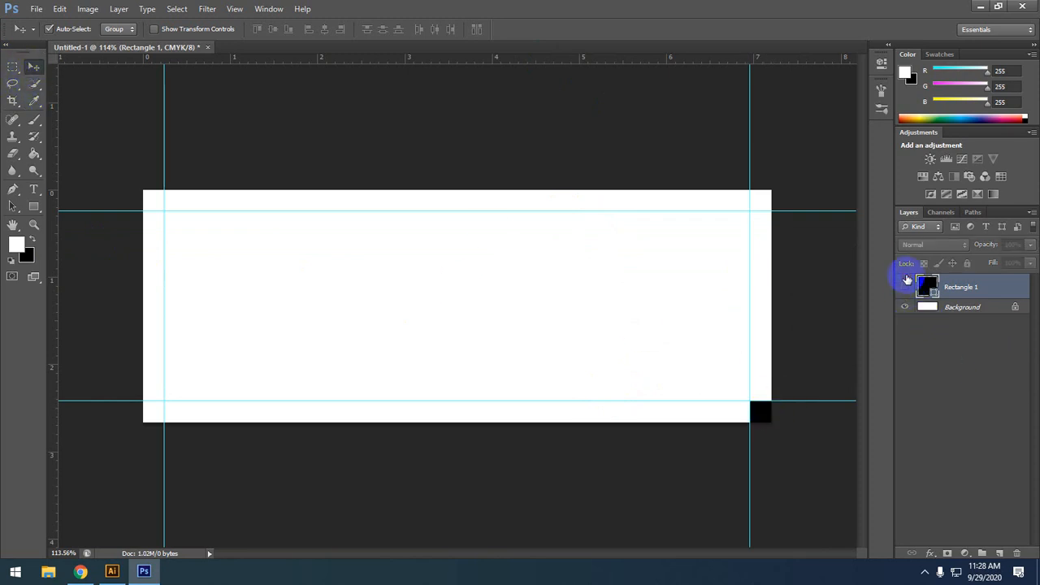
# Hide the Rectangle 1 layer and return to Illustrator
pyautogui.click(904, 287)
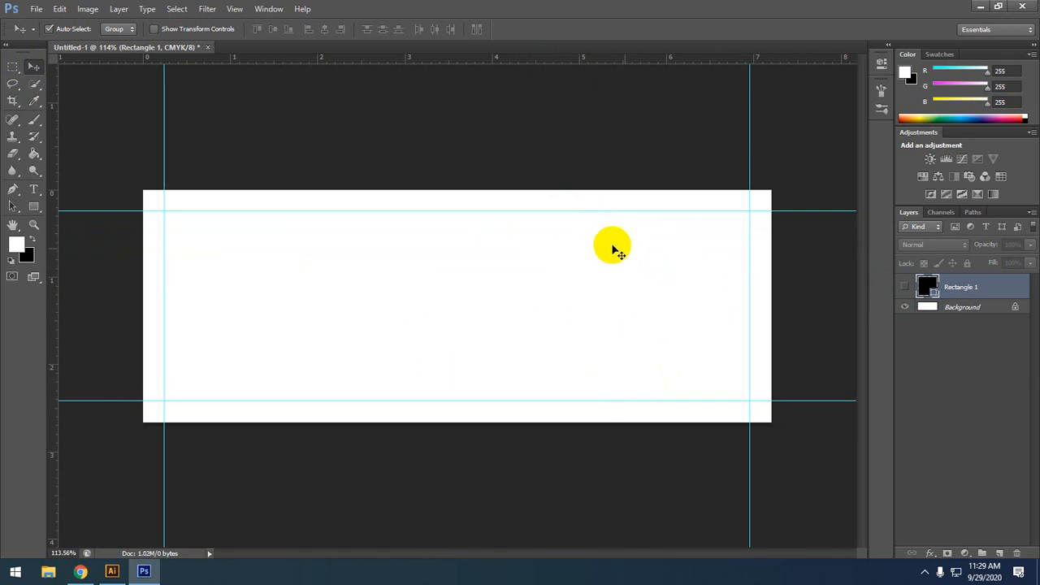
pyautogui.click(979, 7)
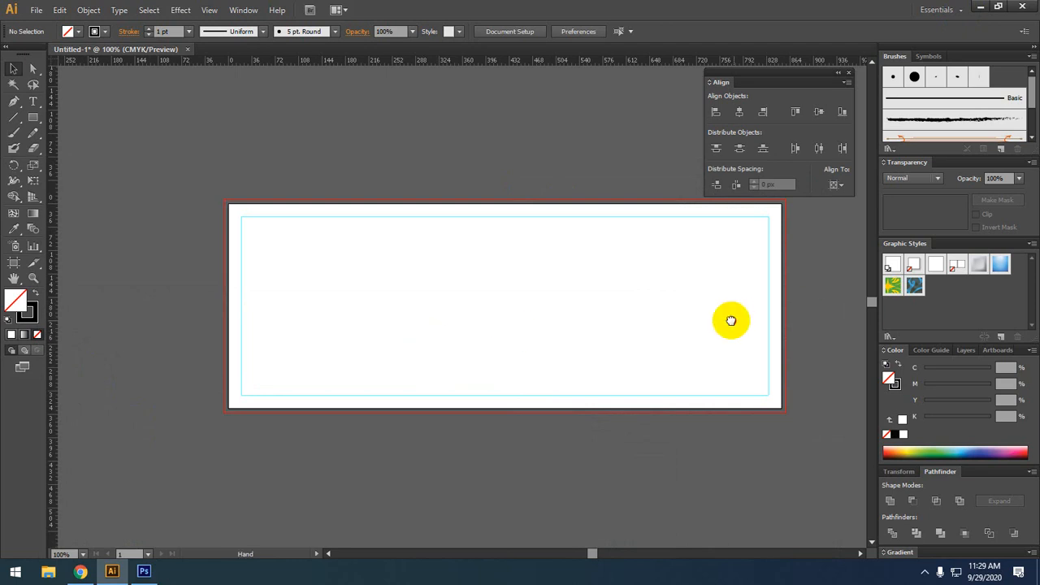
# Draw a square of about 354 × 354 px extending past the artboard's lower edge and delete it
pyautogui.moveTo(731, 320); pyautogui.dragTo(613, 294)
pyautogui.moveTo(376, 303); pyautogui.dragTo(414, 288)
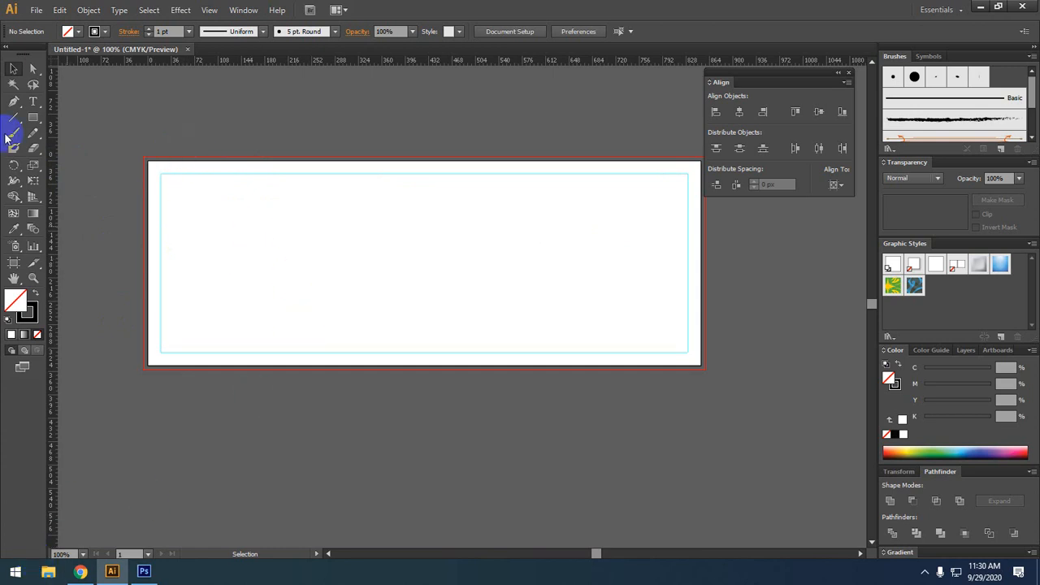
pyautogui.click(33, 117)
pyautogui.moveTo(294, 226); pyautogui.dragTo(525, 456)
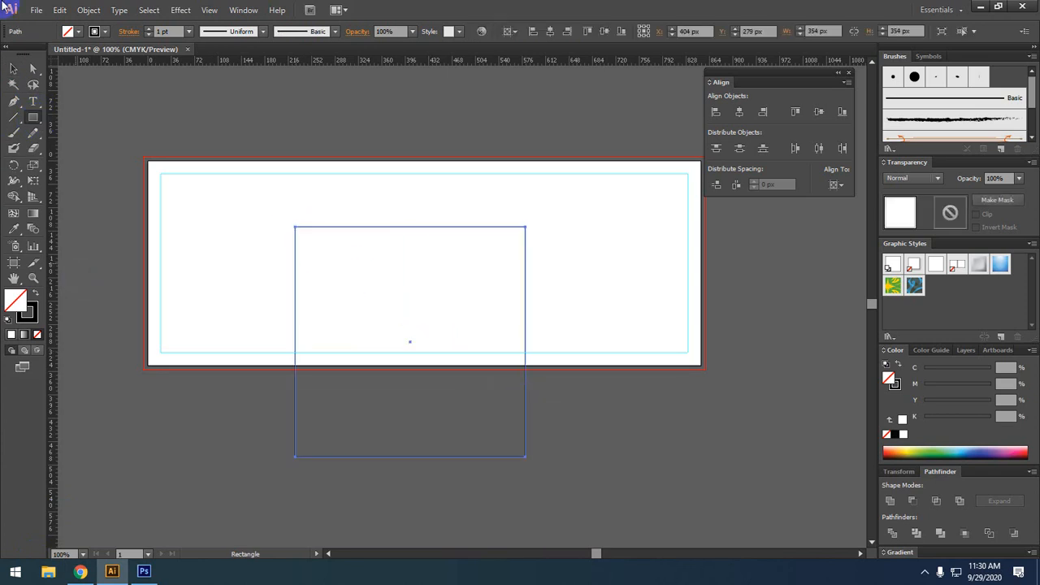
pyautogui.click(13, 68)
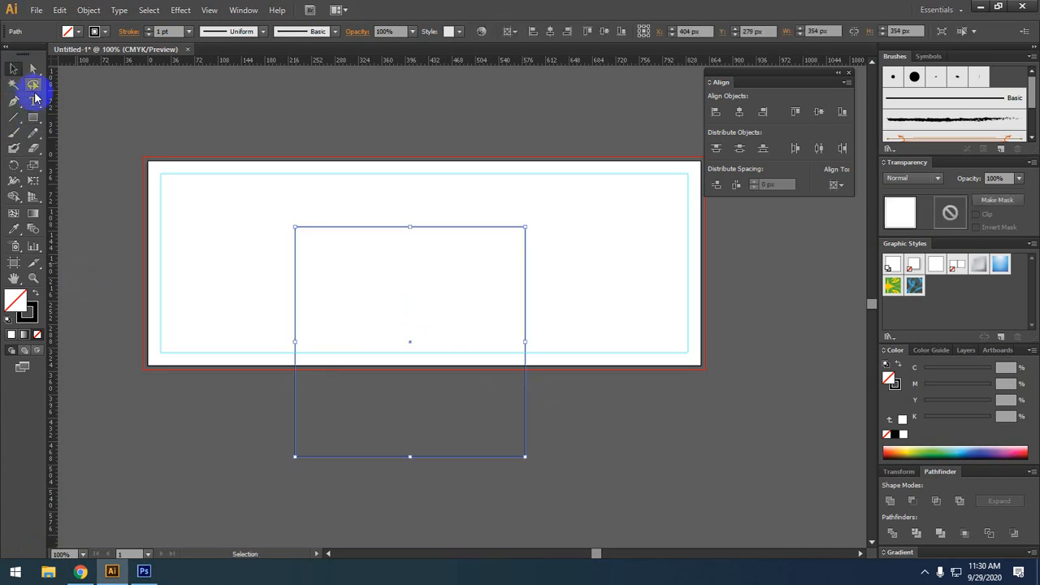
pyautogui.click(301, 314)
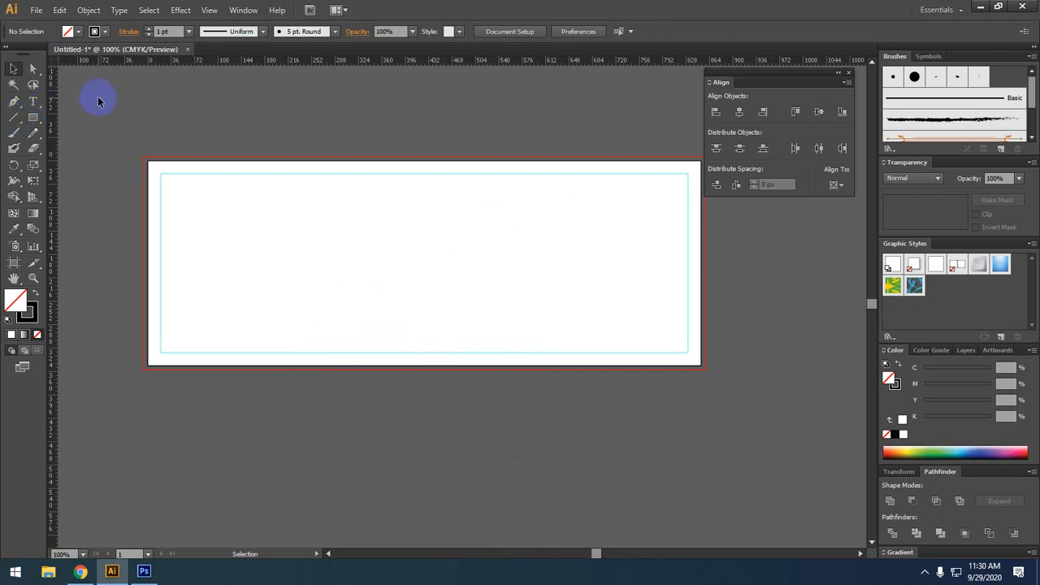
# Draw an unfilled square of about 345 × 345 px centred near X 379.5, Y 238.5 px, overlapping the artboard's lower edge
pyautogui.click(32, 117)
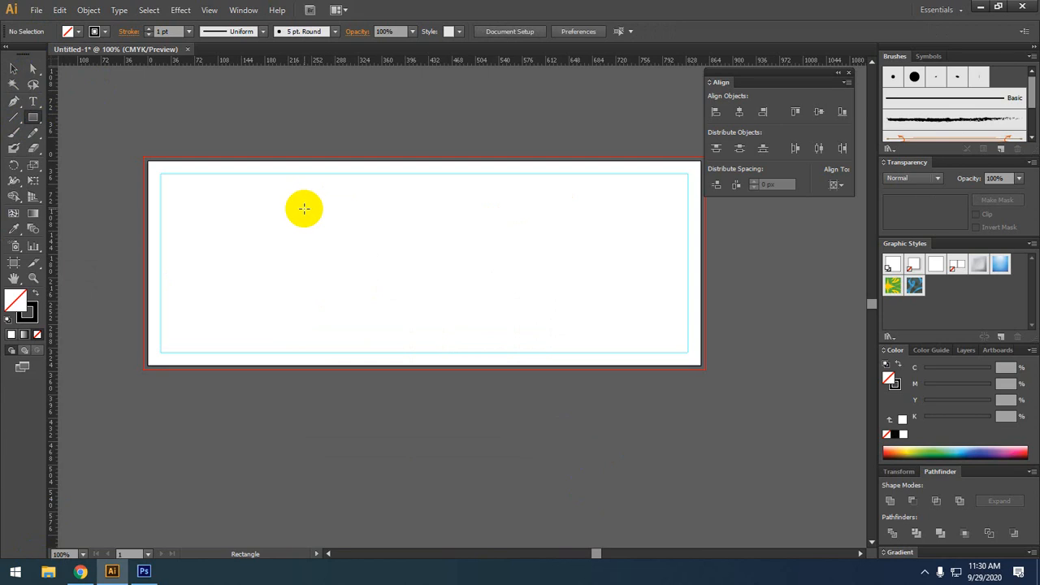
pyautogui.moveTo(282, 204); pyautogui.dragTo(505, 391)
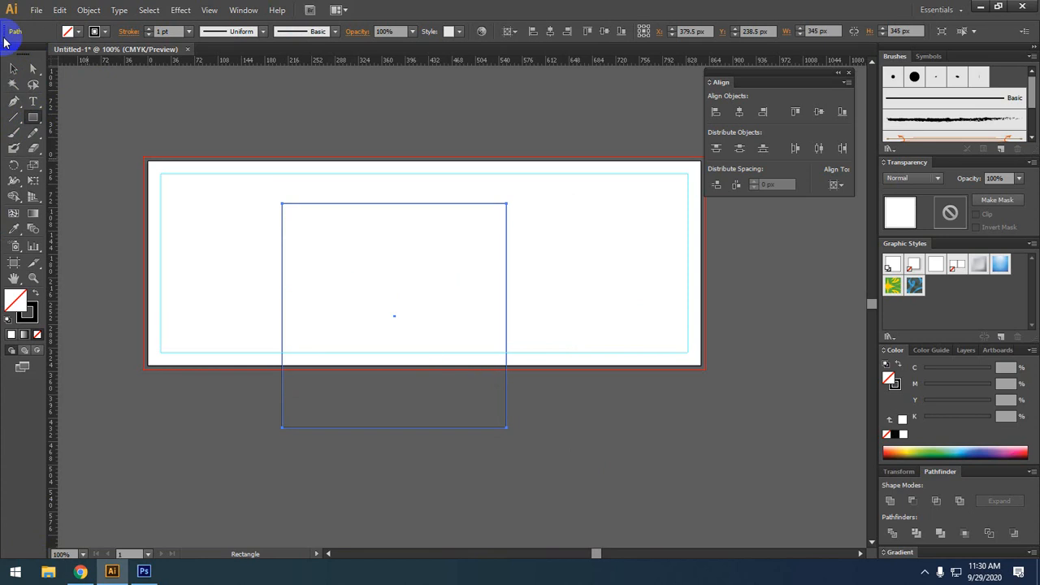
pyautogui.click(17, 71)
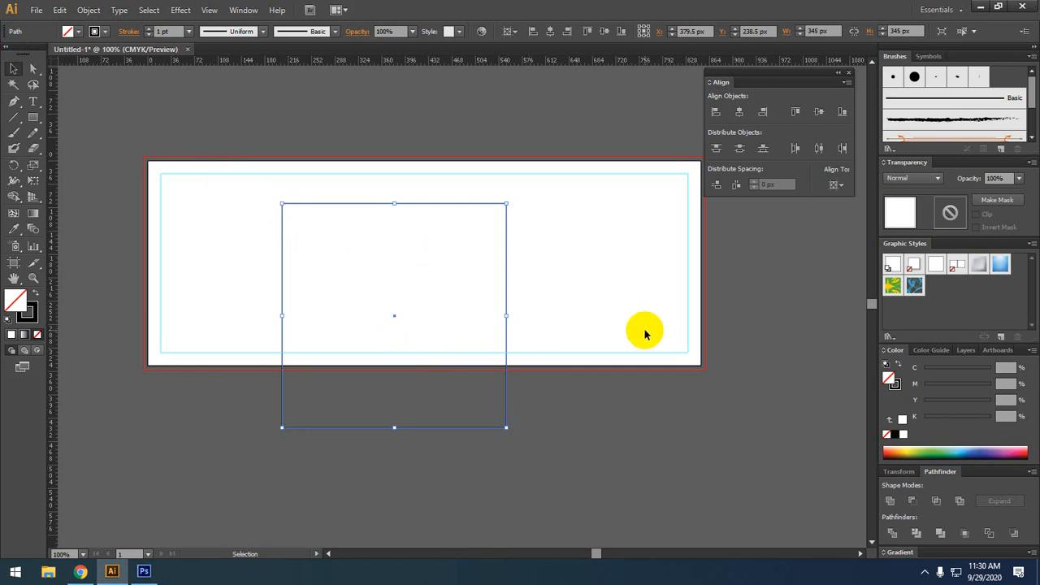
# Try scaling the square to 161 × 161 px and then to 261 × 261 px about its centre, undoing both changes
pyautogui.click(599, 409)
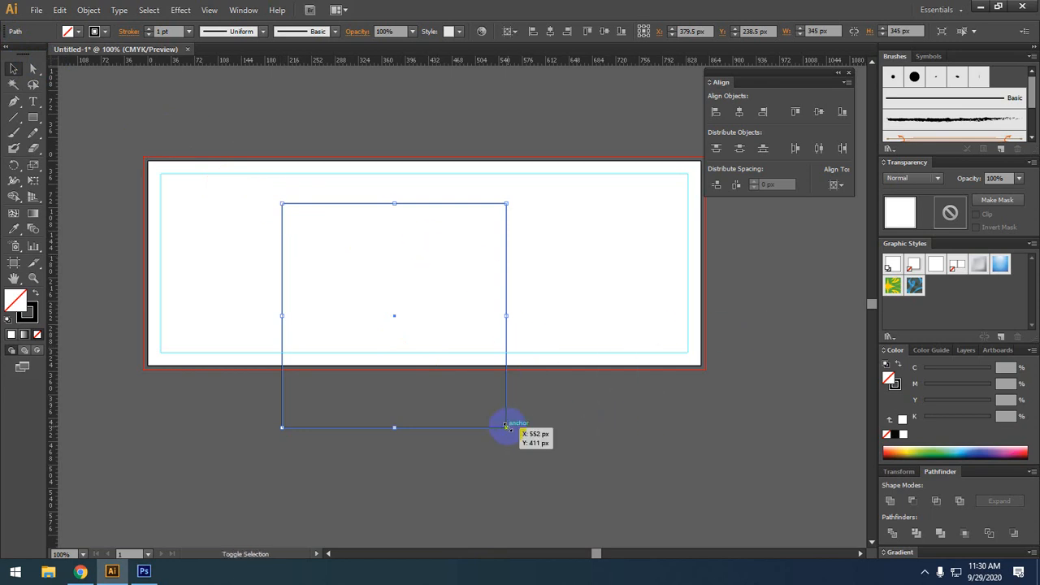
pyautogui.moveTo(506, 426); pyautogui.dragTo(406, 320)
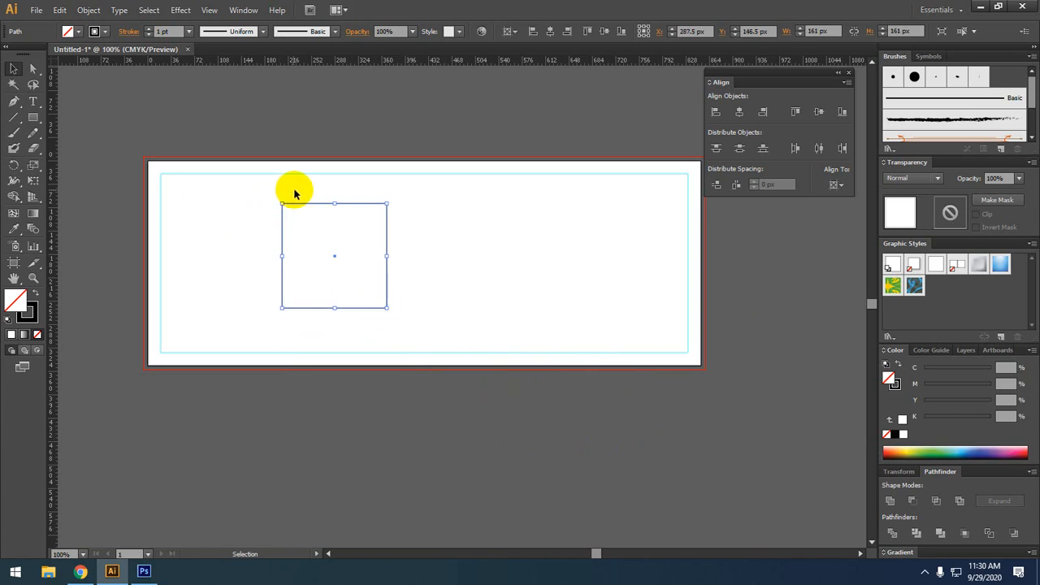
pyautogui.hotkey('ctrl', 'z')
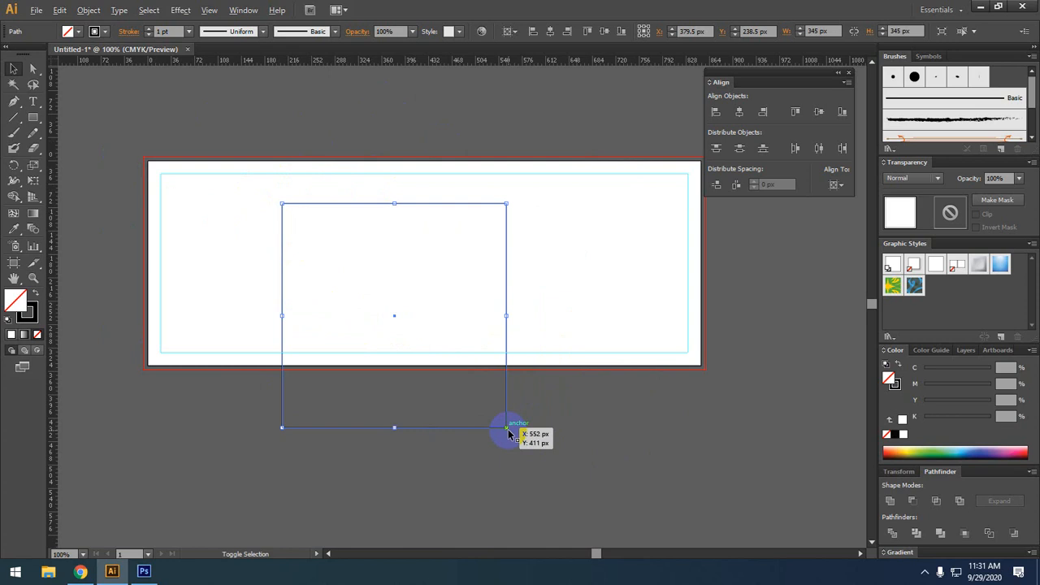
pyautogui.moveTo(508, 432); pyautogui.dragTo(495, 400)
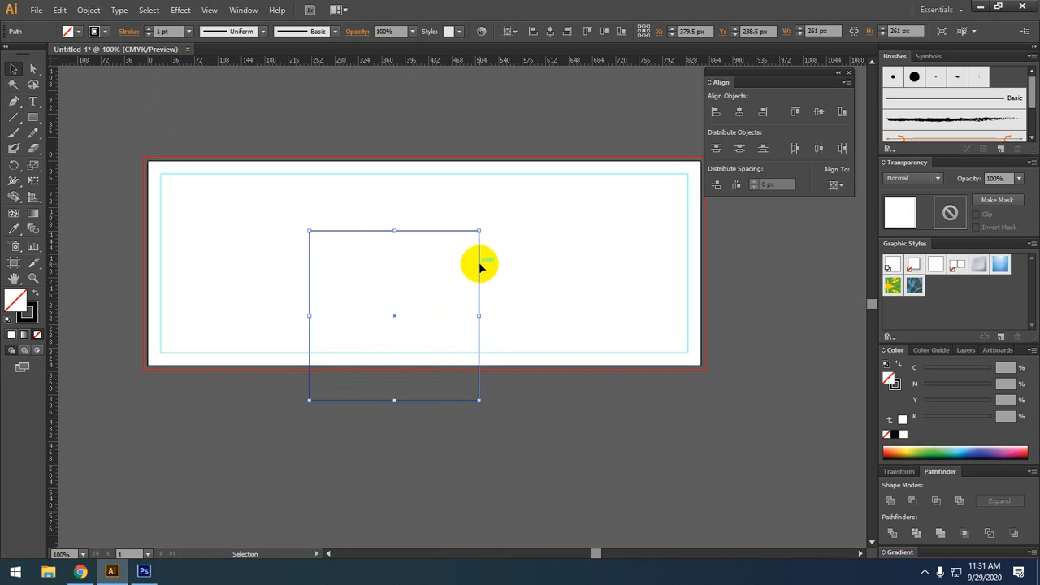
pyautogui.hotkey('ctrl', 'z')
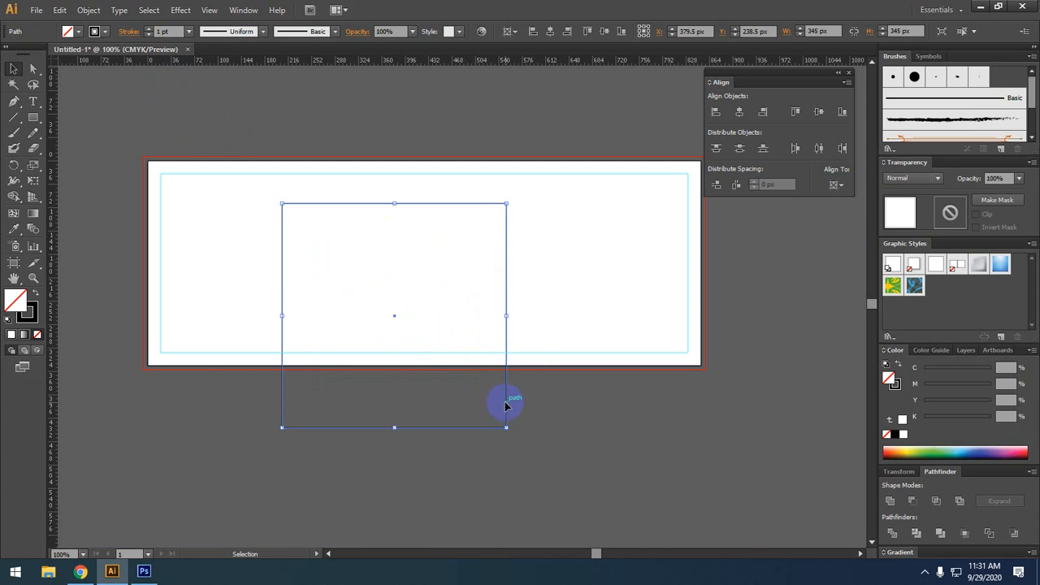
# Move the square over the artboard's left end and rotate it 45° into a diamond centred near X 82, Y 225 px
pyautogui.moveTo(506, 401); pyautogui.dragTo(322, 352)
pyautogui.moveTo(538, 319); pyautogui.dragTo(705, 277)
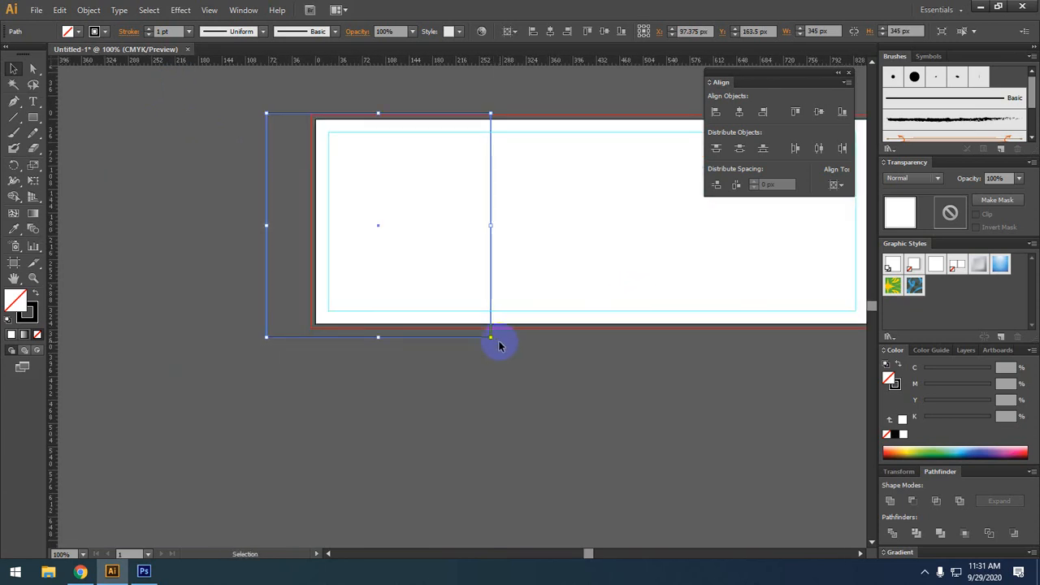
pyautogui.moveTo(498, 341); pyautogui.dragTo(378, 340)
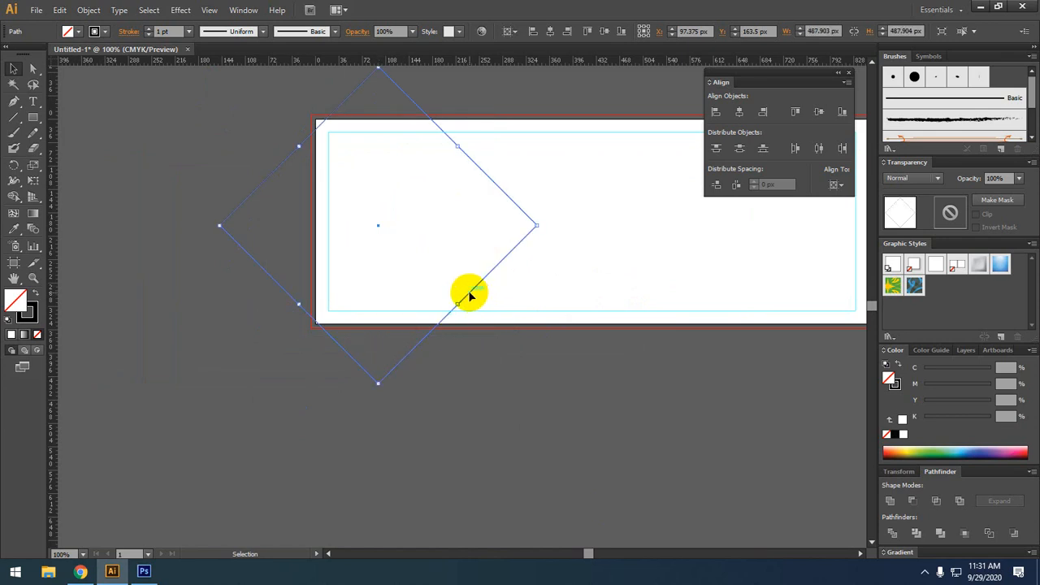
pyautogui.moveTo(470, 296); pyautogui.dragTo(459, 337)
pyautogui.click(564, 360)
pyautogui.scroll(4, 547, 498)
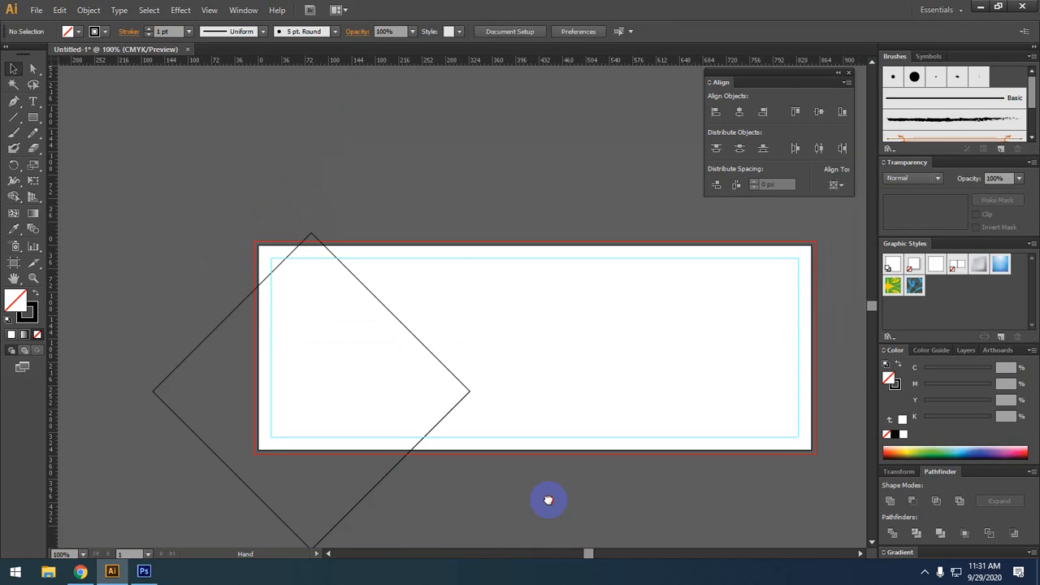
# Enlarge the diamond proportionally to about 583 × 583 px, extending it beyond the artboard's upper-left corner
pyautogui.click(401, 355)
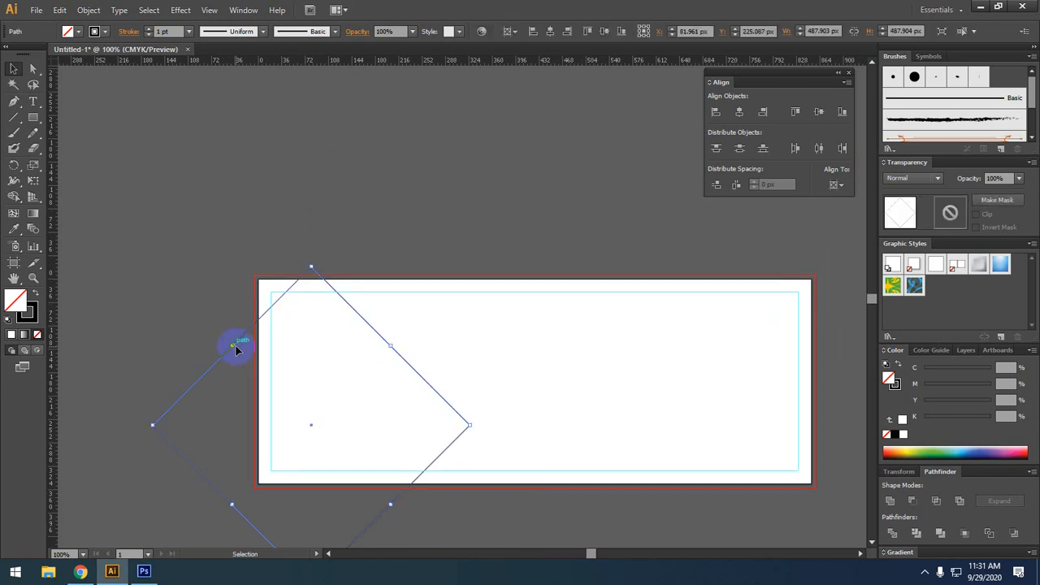
pyautogui.moveTo(233, 346); pyautogui.dragTo(181, 273)
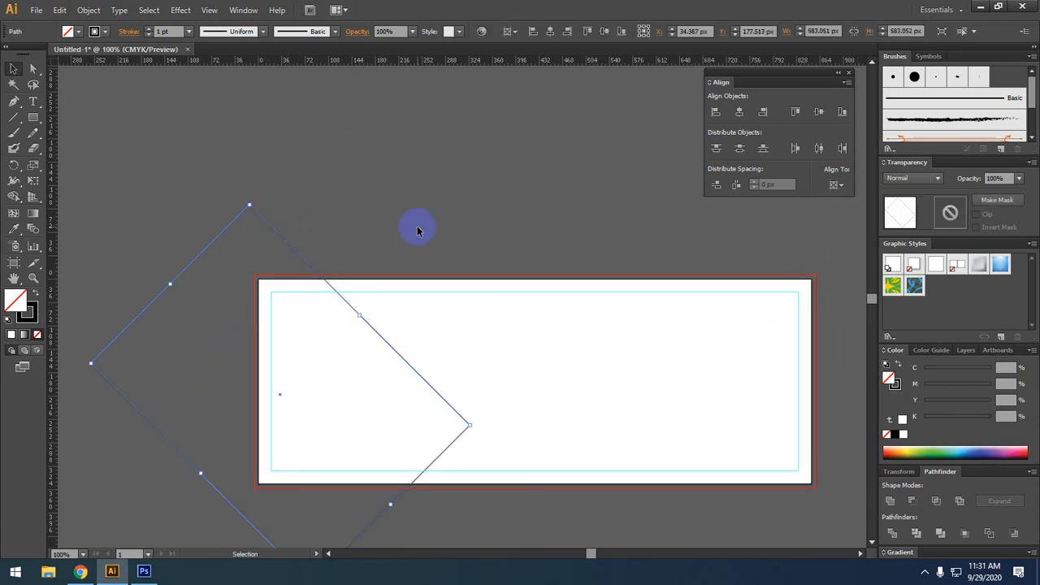
pyautogui.click(419, 230)
pyautogui.moveTo(546, 301); pyautogui.dragTo(484, 213)
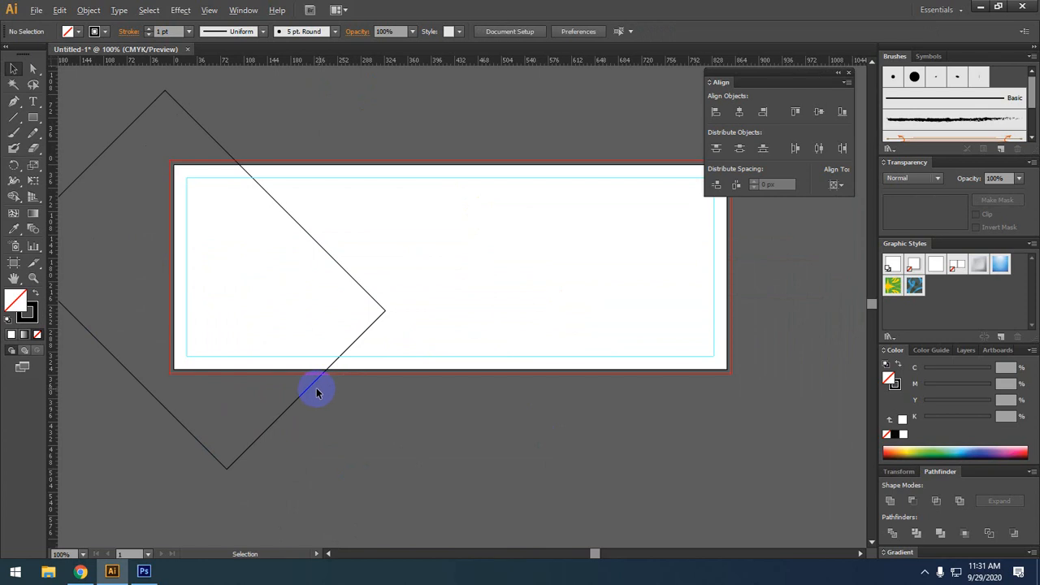
# Duplicate the diamond over the artboard's right end near X 878, Y 164 px, and shift the original slightly outward
pyautogui.moveTo(309, 394); pyautogui.dragTo(939, 359)
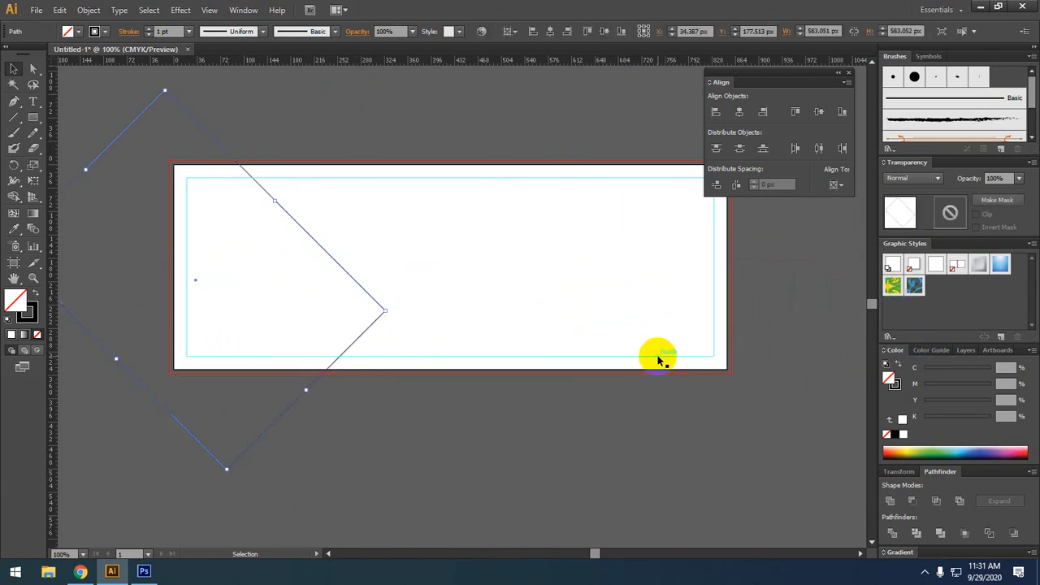
pyautogui.moveTo(495, 487); pyautogui.dragTo(379, 427)
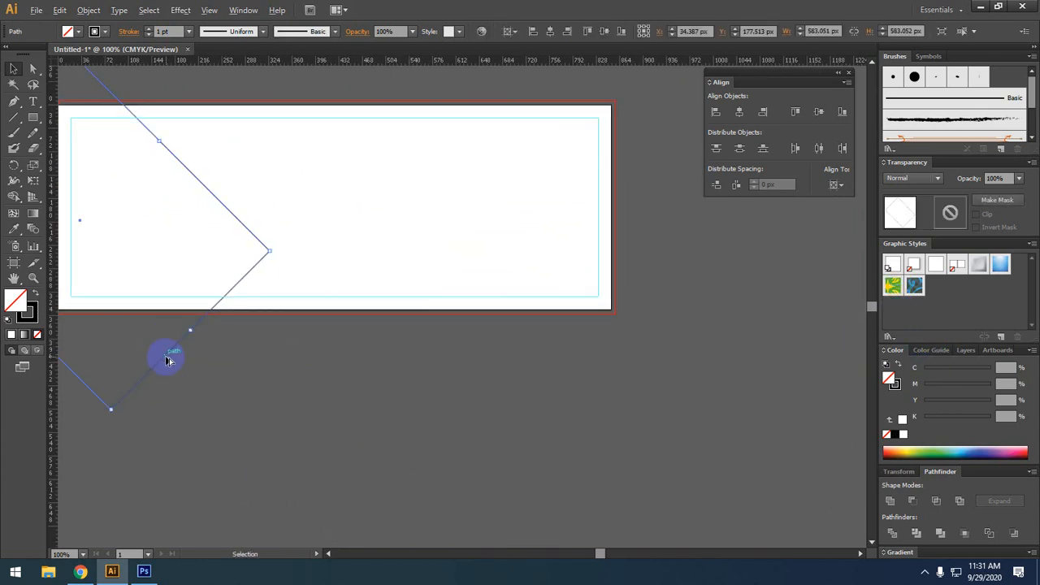
pyautogui.moveTo(168, 360); pyautogui.dragTo(715, 348)
pyautogui.moveTo(385, 412); pyautogui.dragTo(496, 425)
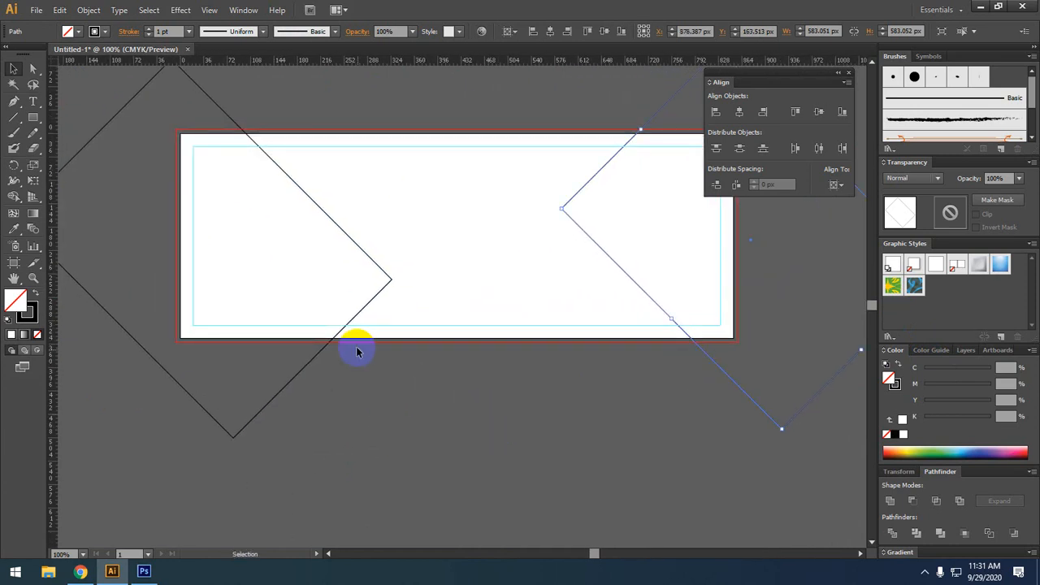
pyautogui.moveTo(358, 315); pyautogui.dragTo(335, 318)
pyautogui.click(490, 374)
pyautogui.moveTo(481, 363); pyautogui.dragTo(366, 380)
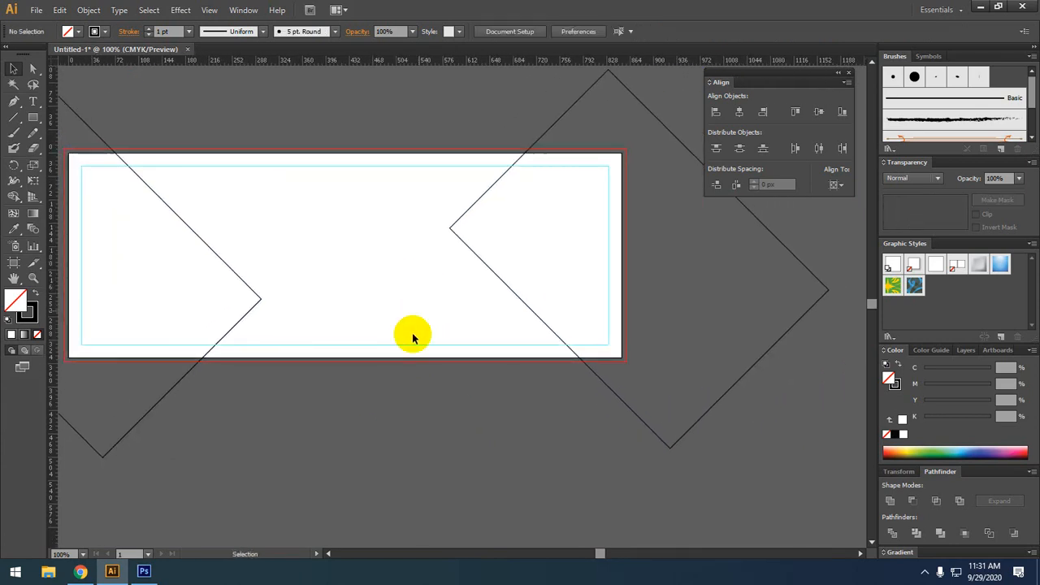
pyautogui.moveTo(368, 335); pyautogui.dragTo(479, 365)
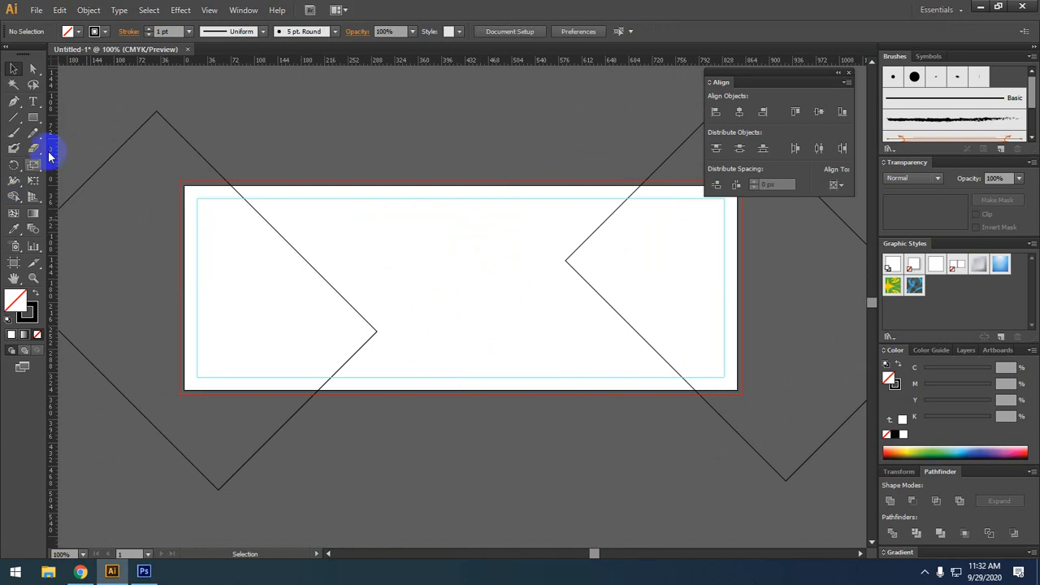
pyautogui.click(33, 120)
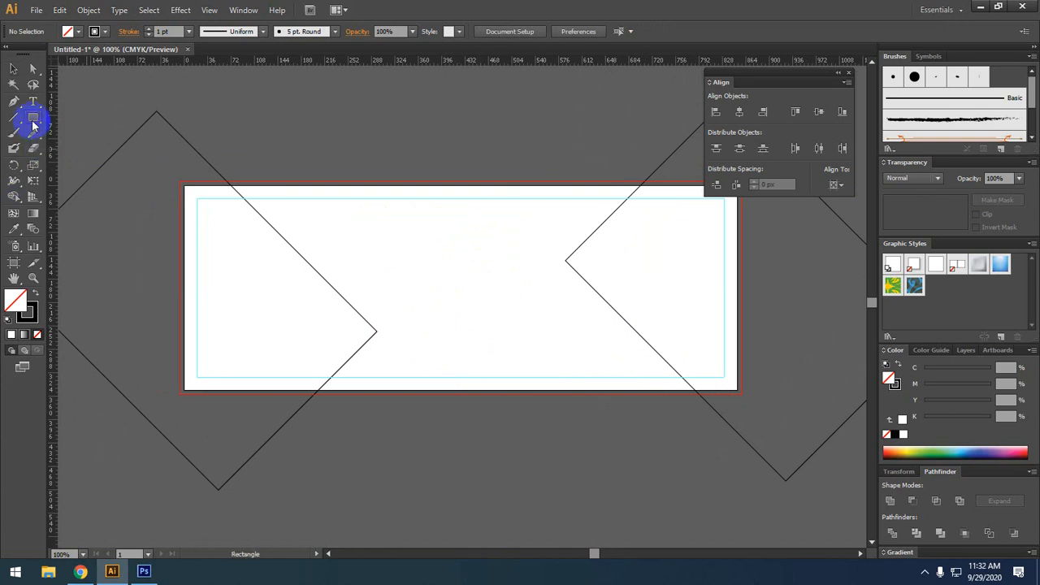
pyautogui.moveTo(285, 198); pyautogui.dragTo(367, 242)
pyautogui.hotkey('ctrl', 'z')
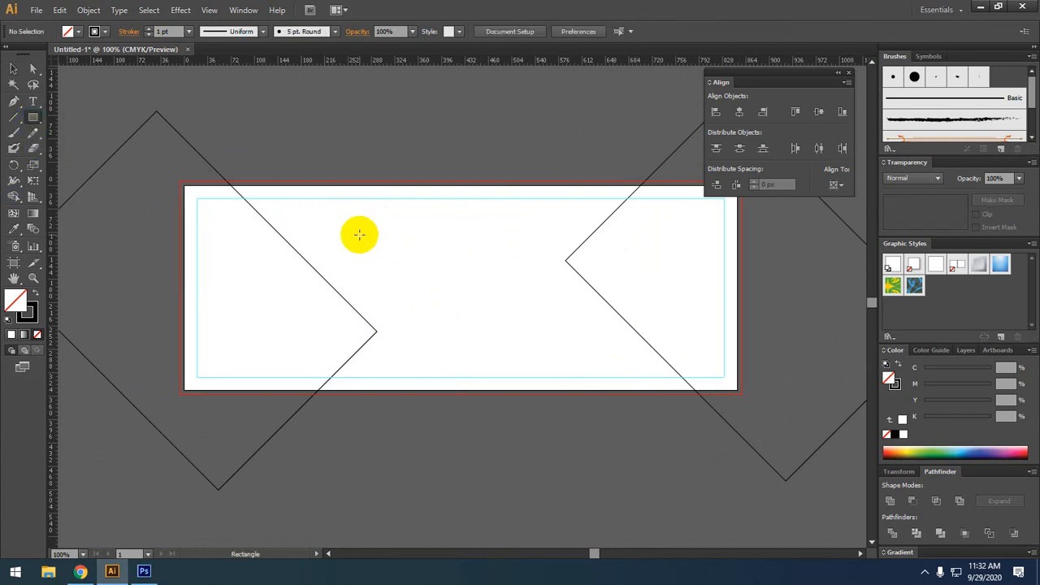
pyautogui.click(13, 70)
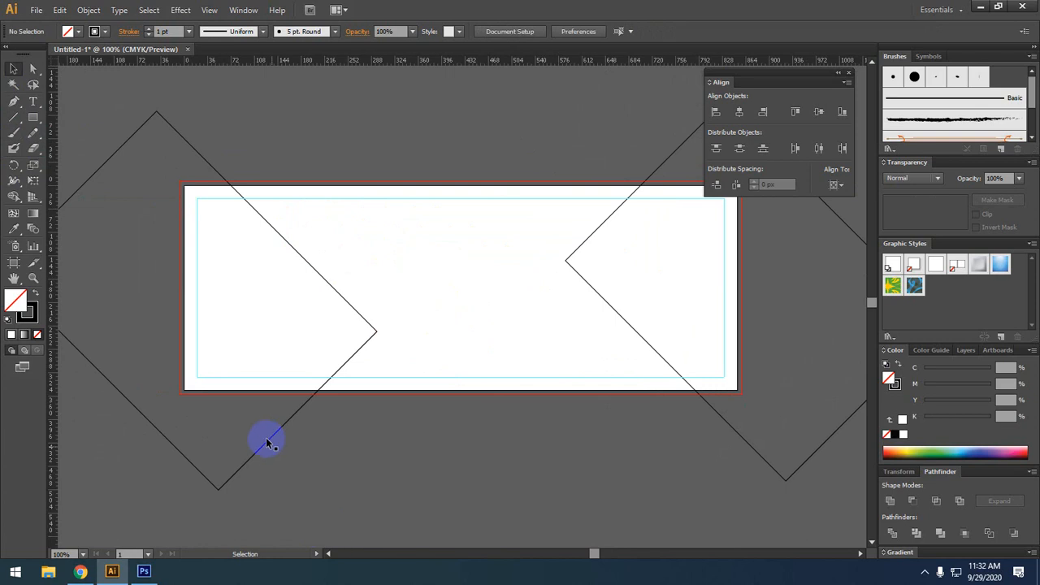
# Copy the left diamond across the artboard's upper edge, scale it to about 304 × 304 px, and duplicate it across the lower edge beside the right diamond
pyautogui.moveTo(266, 442); pyautogui.dragTo(446, 274)
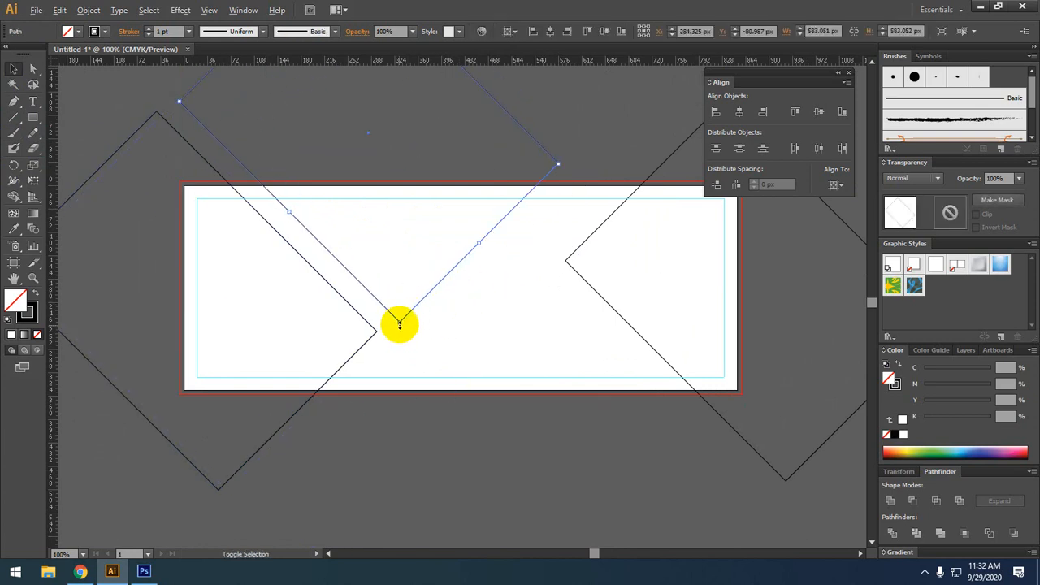
pyautogui.moveTo(399, 324); pyautogui.dragTo(377, 249)
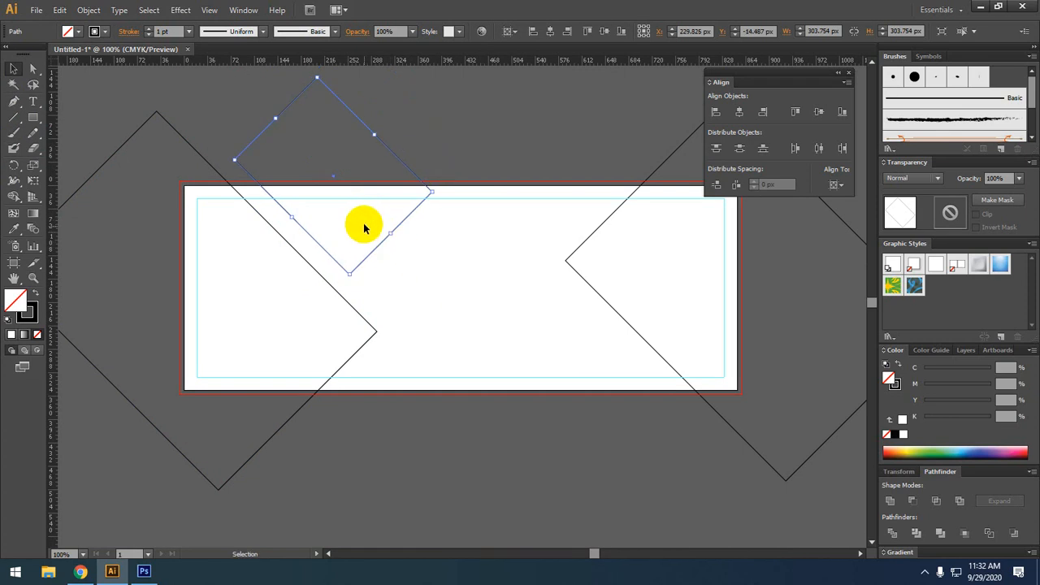
pyautogui.moveTo(380, 245); pyautogui.dragTo(365, 240)
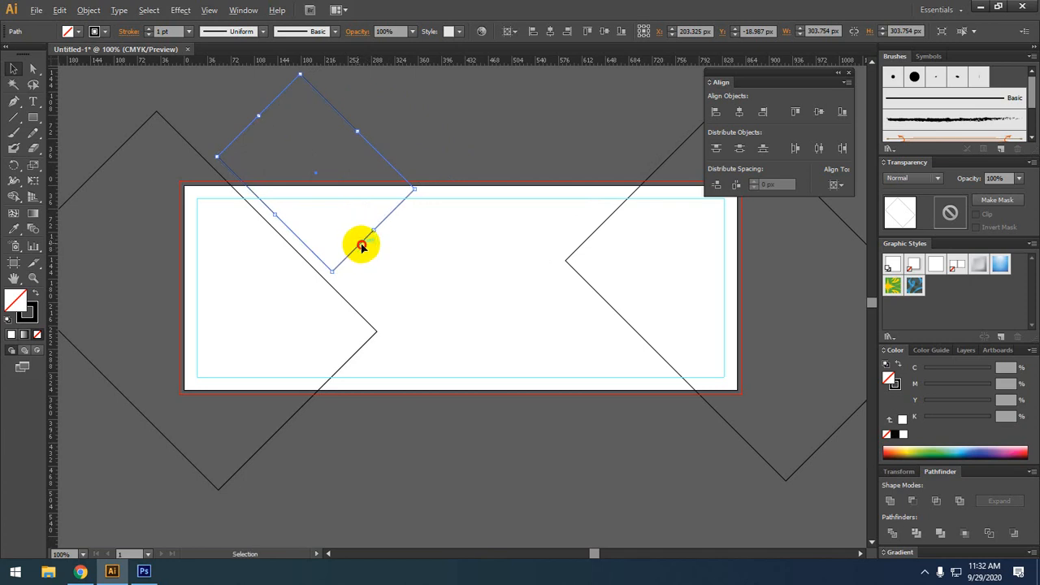
pyautogui.moveTo(361, 245); pyautogui.dragTo(490, 262)
# Undo the deletion of the right-hand diamonds and margin guides, and lock the guides
pyautogui.press('Delete')
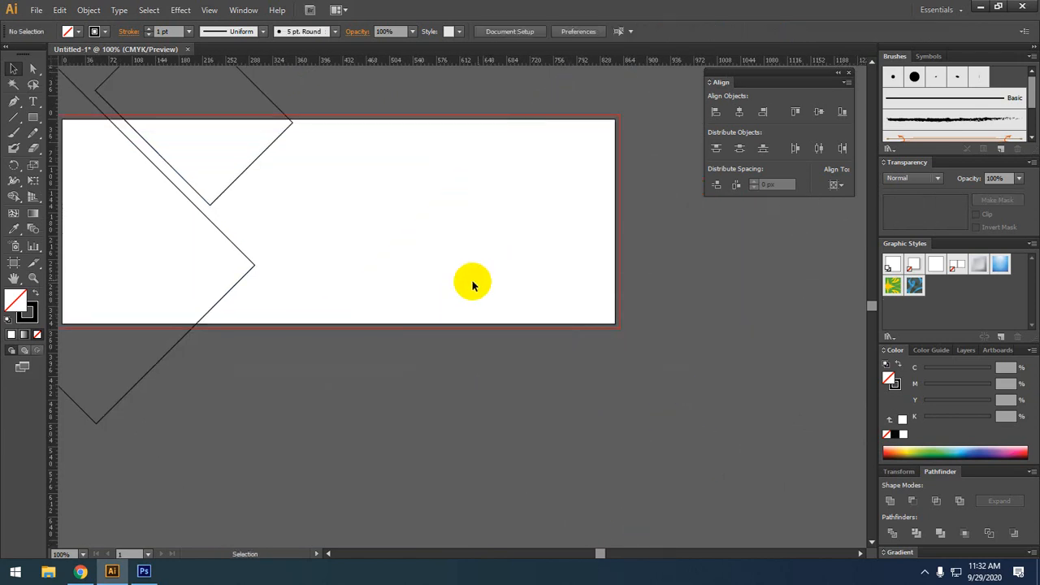
pyautogui.hotkey('ctrl', 'z')
pyautogui.click(620, 459)
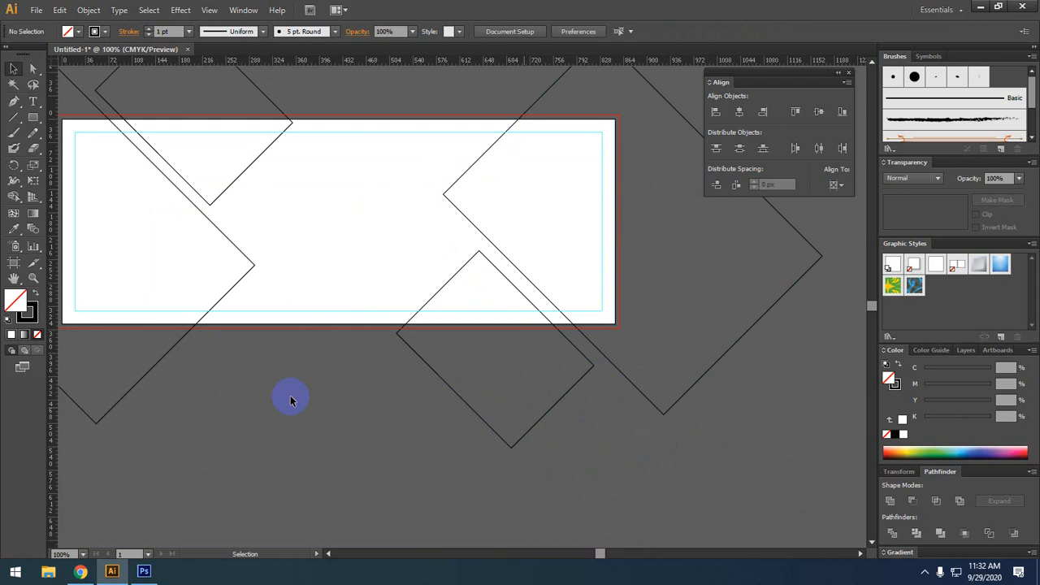
pyautogui.rightClick(232, 377)
pyautogui.click(316, 456)
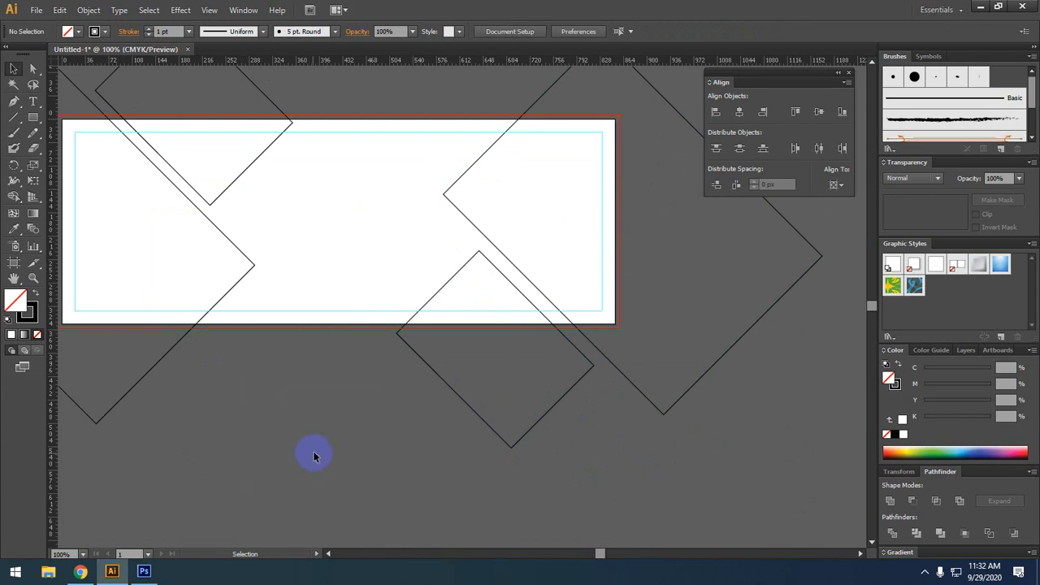
pyautogui.moveTo(311, 426); pyautogui.dragTo(370, 491)
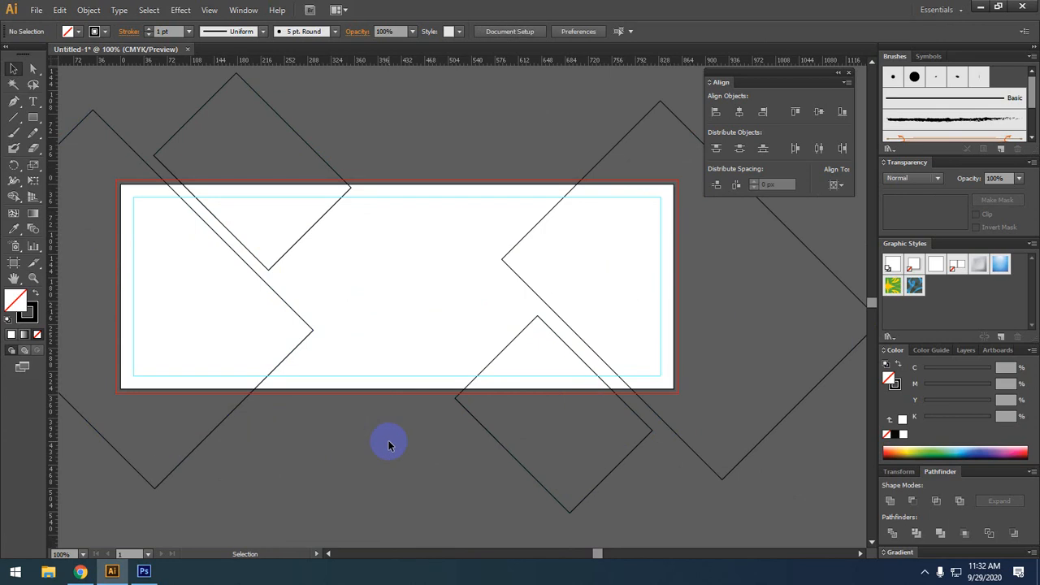
# Delete the two right-hand diamonds and group the two remaining diamonds at the artboard's left end
pyautogui.moveTo(441, 457); pyautogui.dragTo(682, 273)
pyautogui.press('Delete')
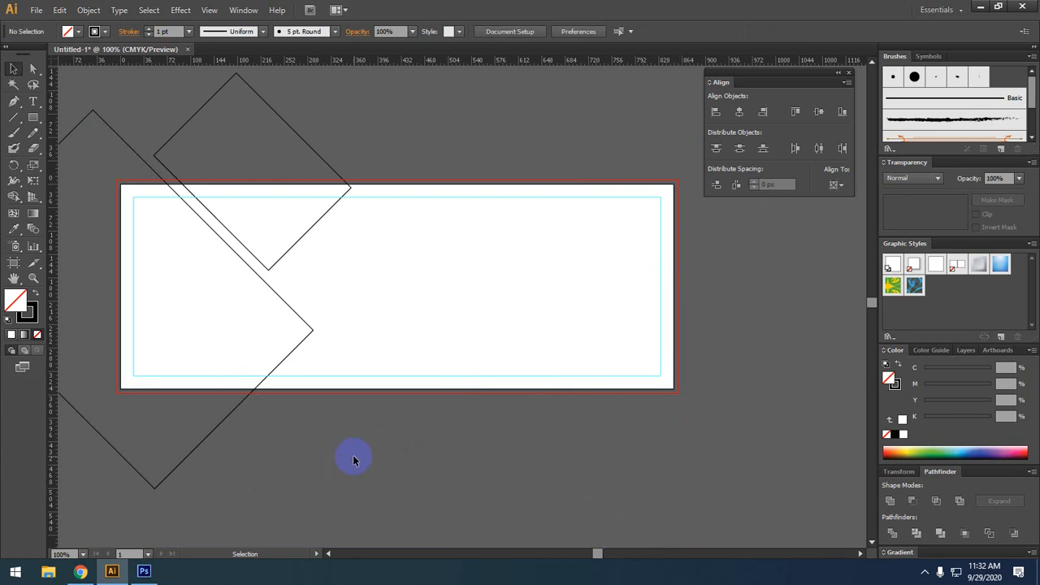
pyautogui.moveTo(353, 454); pyautogui.dragTo(107, 160)
pyautogui.press('a')
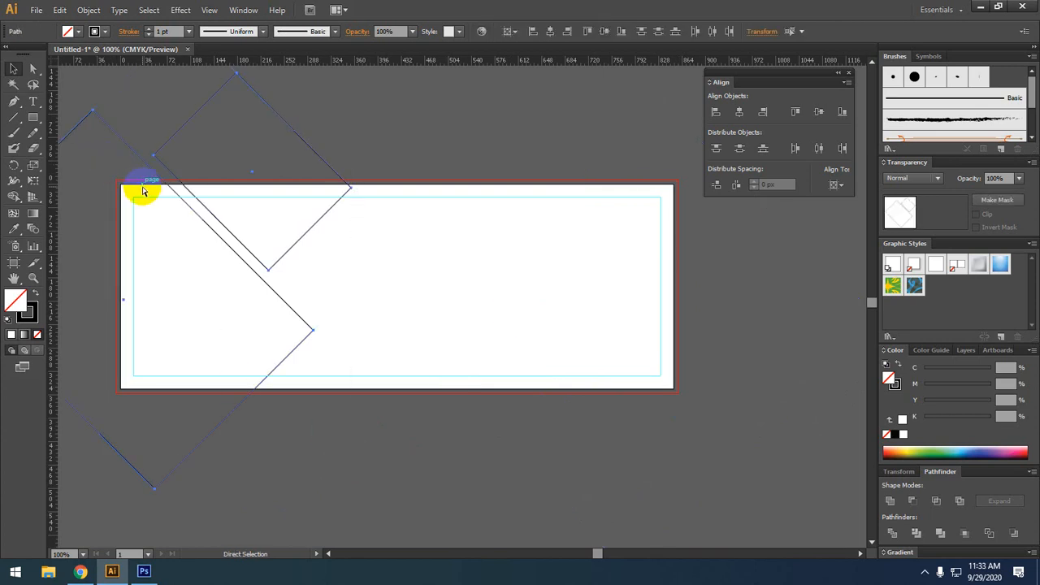
pyautogui.press('v')
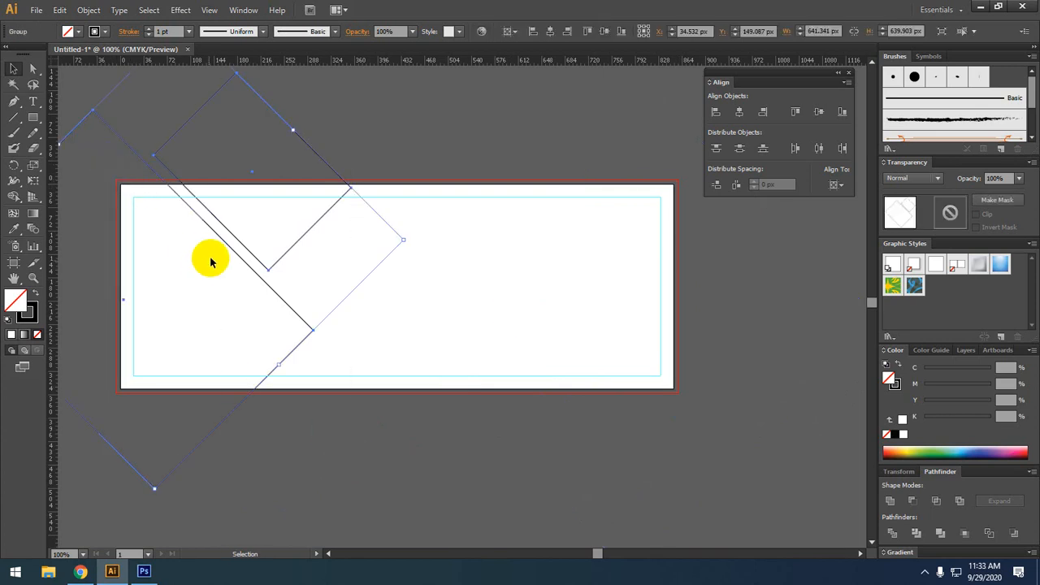
# Duplicate the diamond group horizontally over the artboard's right end, centred near X 813, Y 149 px
pyautogui.rightClick(238, 225)
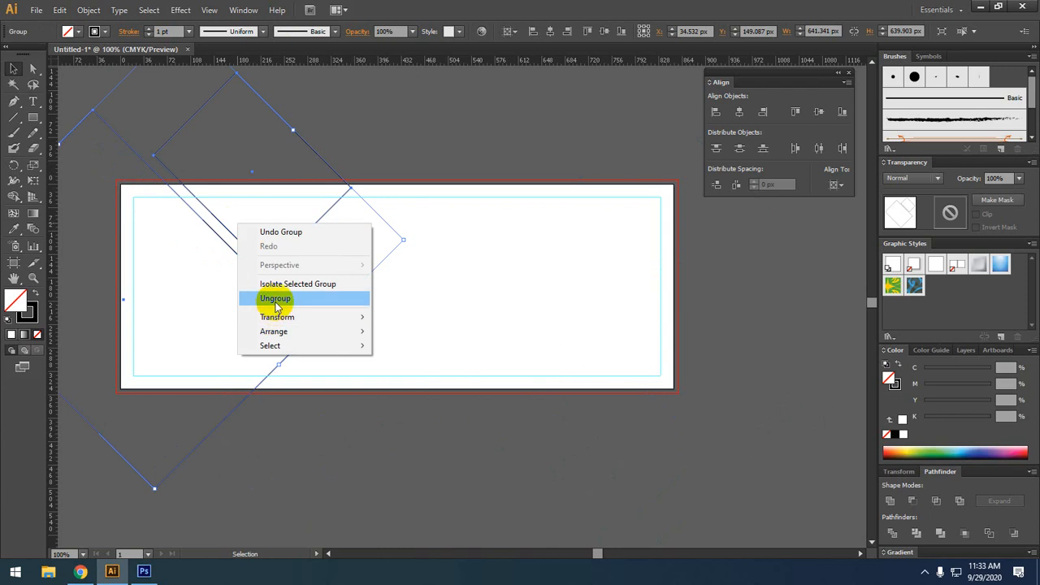
pyautogui.click(436, 167)
pyautogui.click(234, 252)
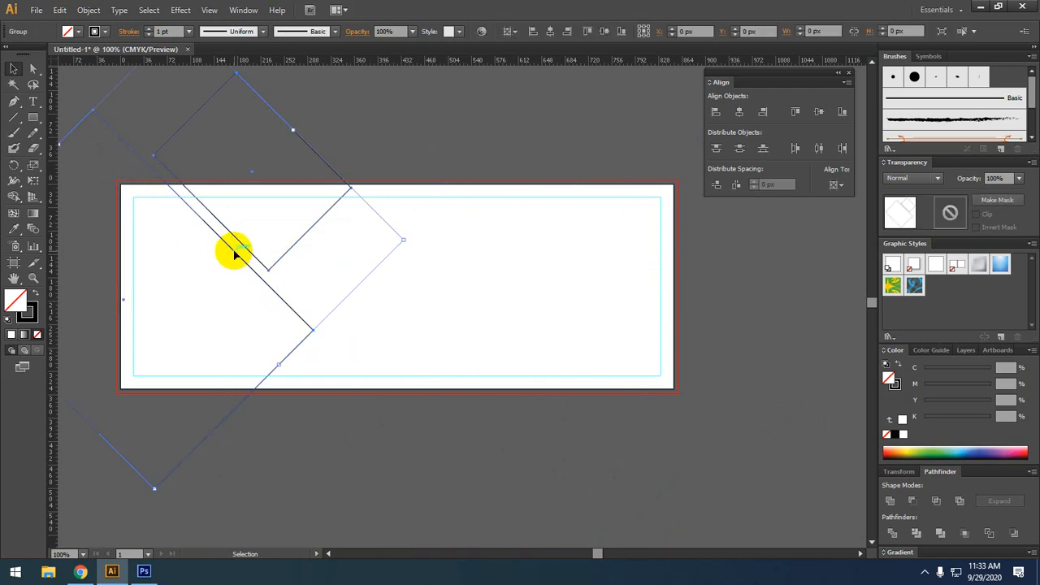
pyautogui.moveTo(236, 251); pyautogui.dragTo(631, 273)
pyautogui.moveTo(714, 272)
pyautogui.mouseDown()
pyautogui.moveTo(738, 269)
pyautogui.moveTo(718, 267)
pyautogui.mouseUp()
# Reflect the duplicated diamond group at the artboard's right end across the horizontal axis
pyautogui.rightClick(725, 237)
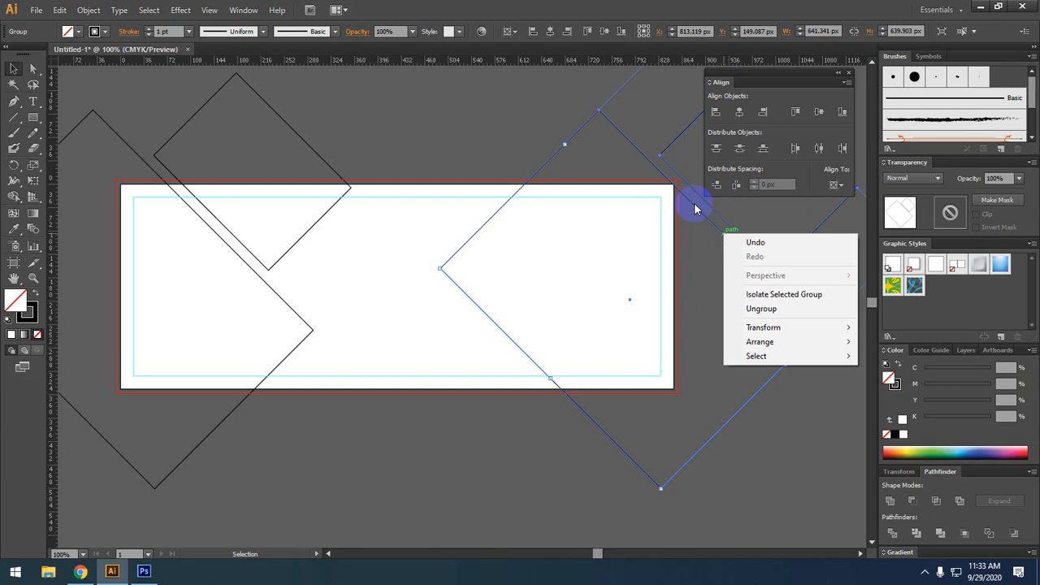
pyautogui.rightClick(694, 209)
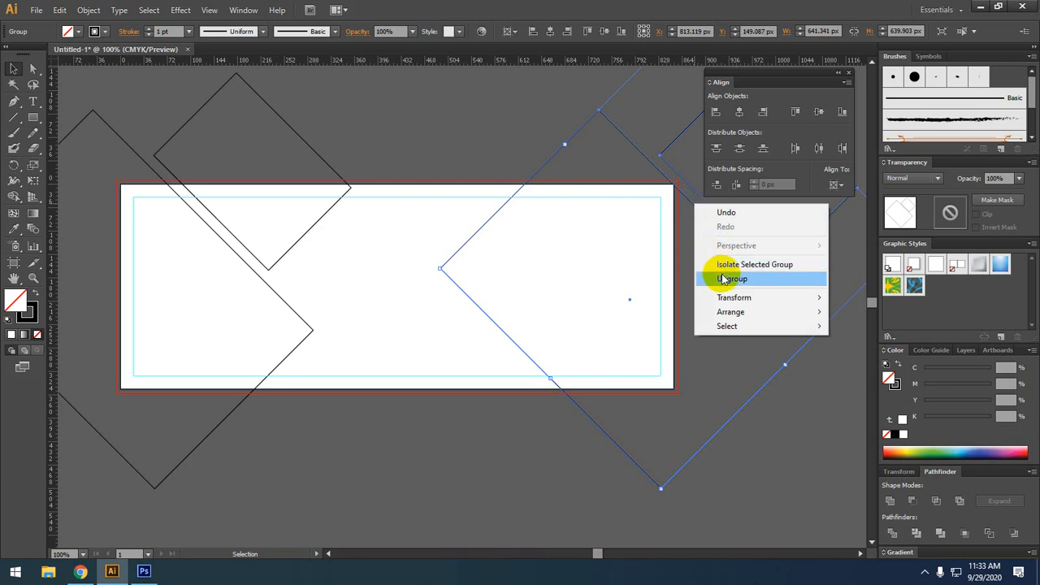
pyautogui.moveTo(742, 300)
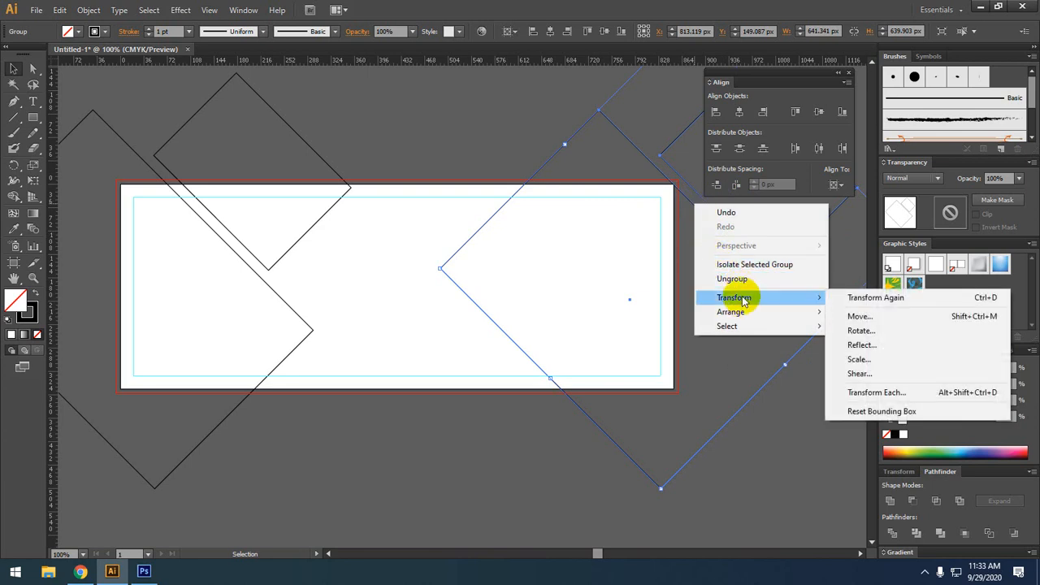
pyautogui.click(675, 192)
pyautogui.rightClick(675, 190)
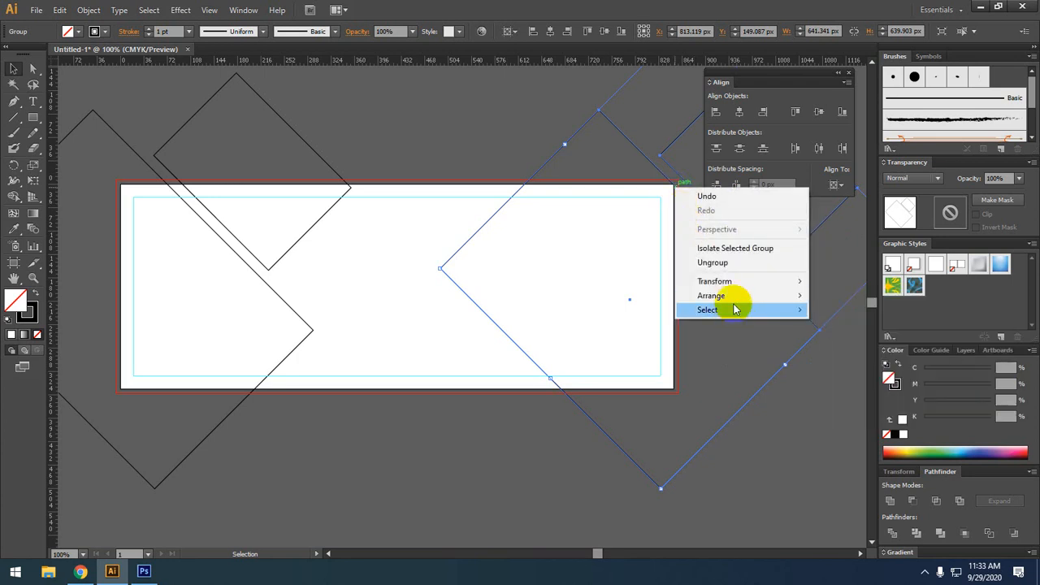
pyautogui.moveTo(733, 283)
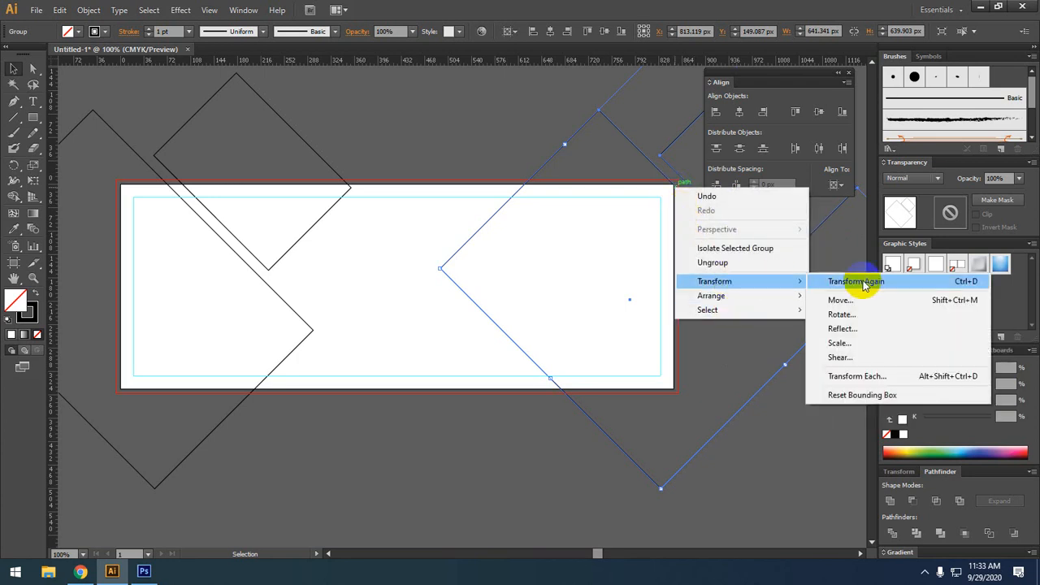
pyautogui.click(842, 328)
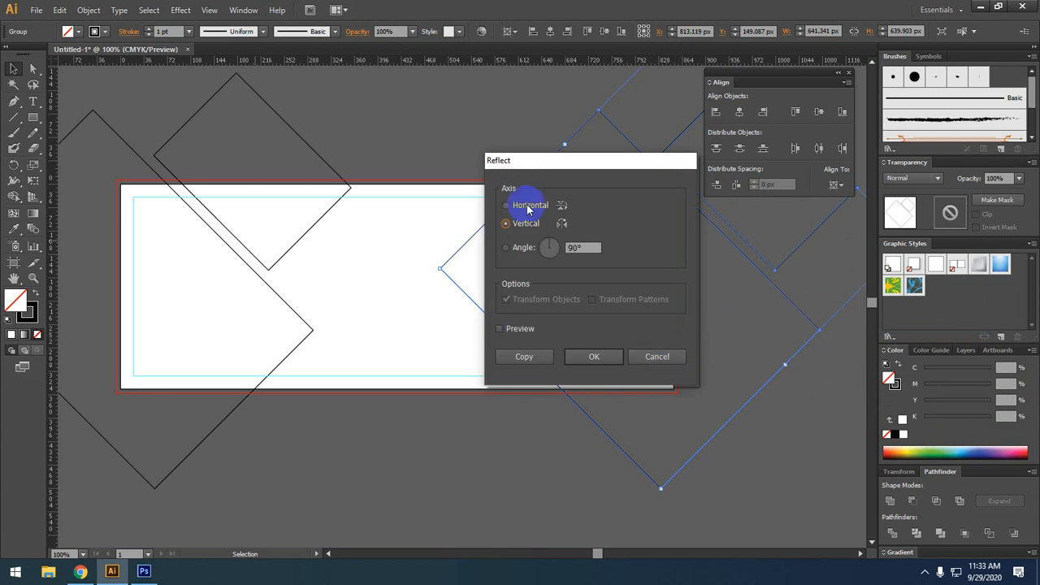
pyautogui.click(528, 209)
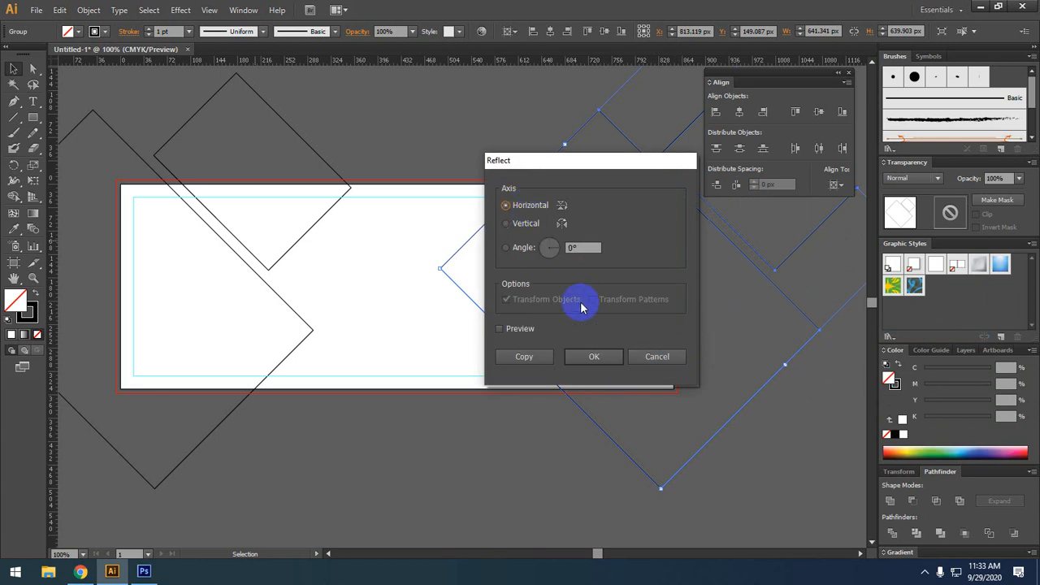
pyautogui.click(595, 356)
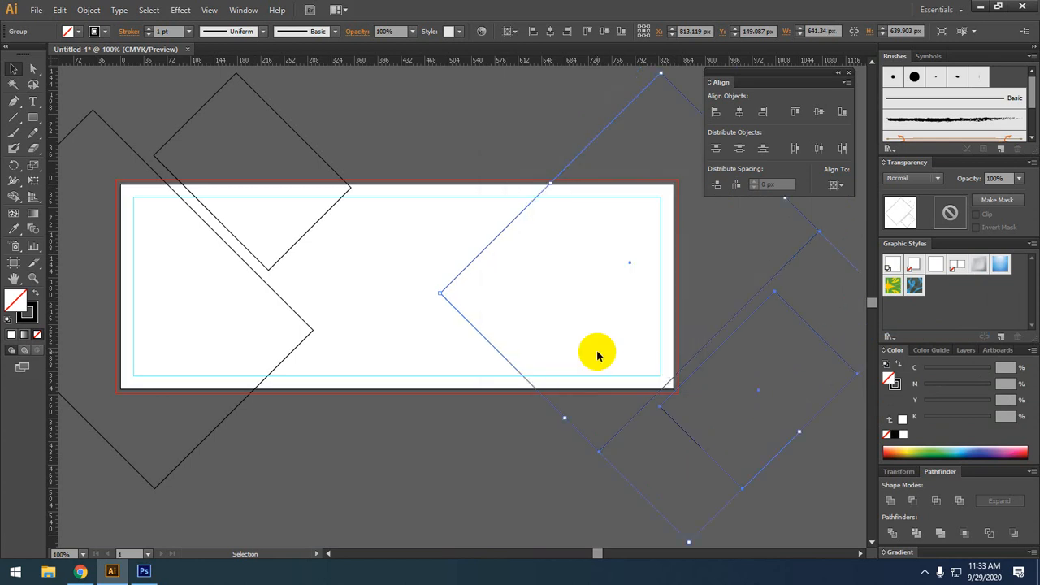
# Reflect the right-hand diamond group across the vertical axis and move it right to about X 900 px
pyautogui.rightClick(719, 347)
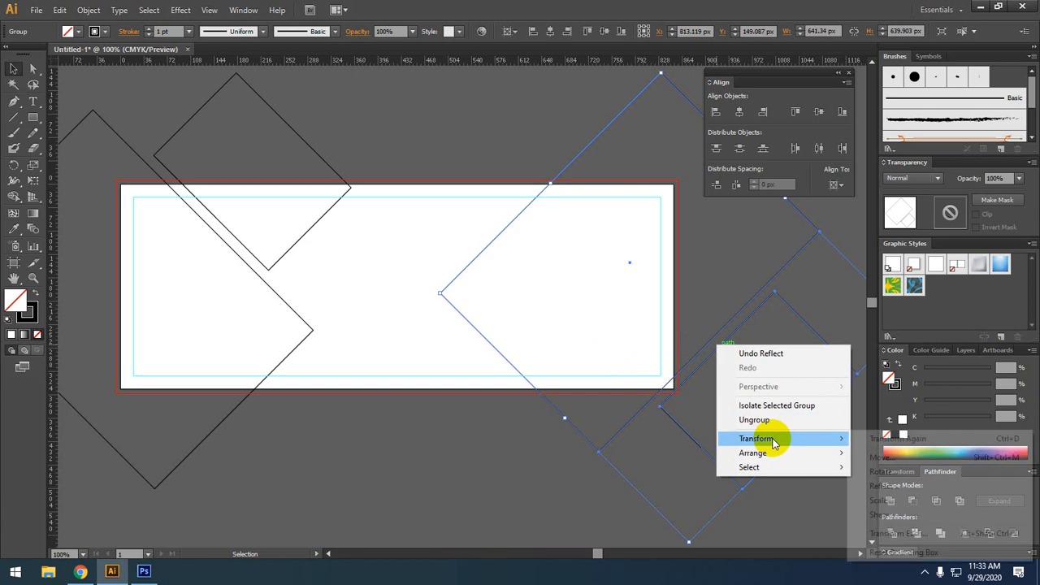
pyautogui.moveTo(763, 438)
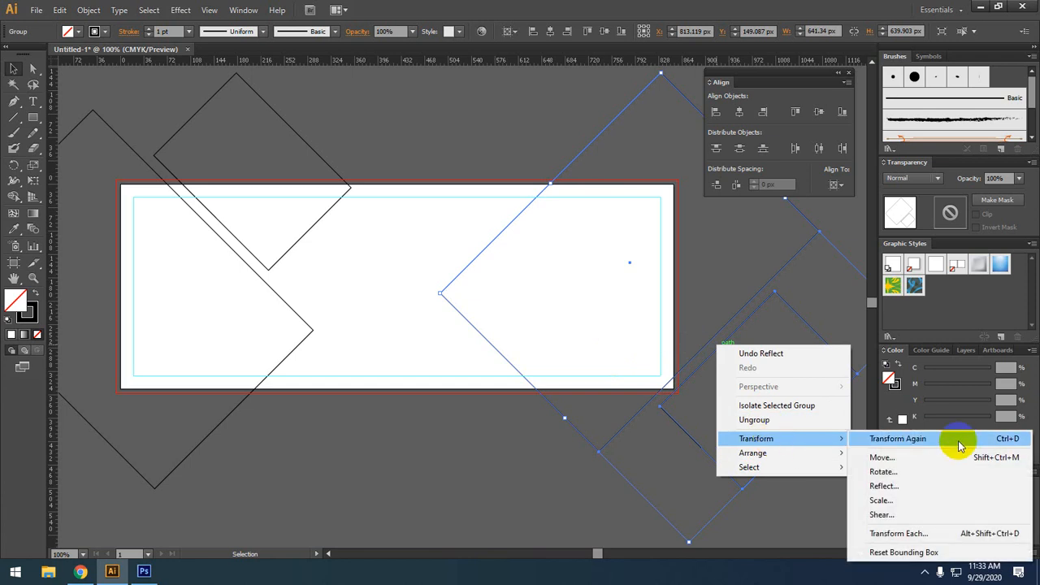
pyautogui.click(913, 486)
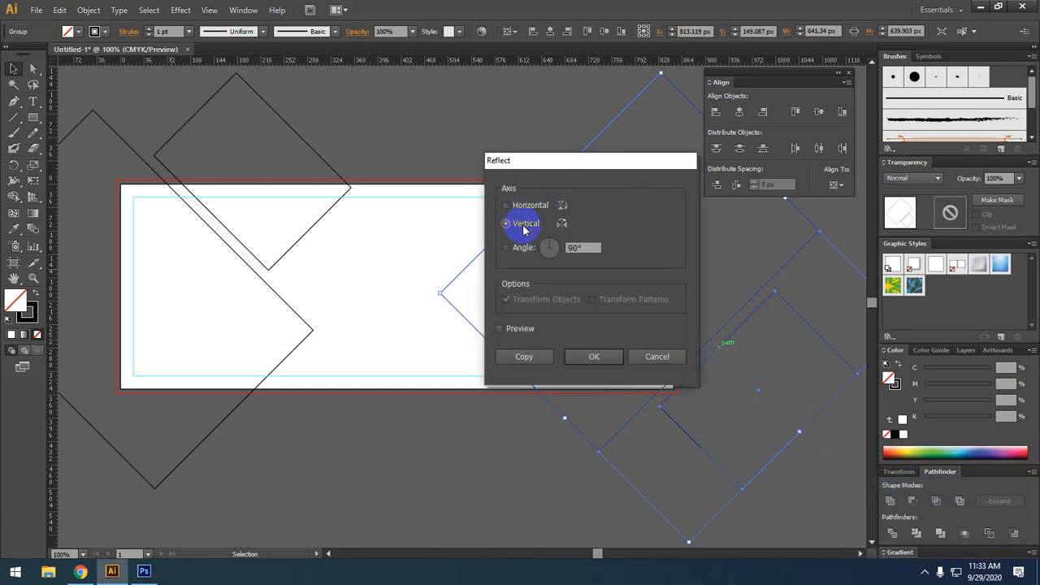
pyautogui.click(598, 357)
pyautogui.click(401, 439)
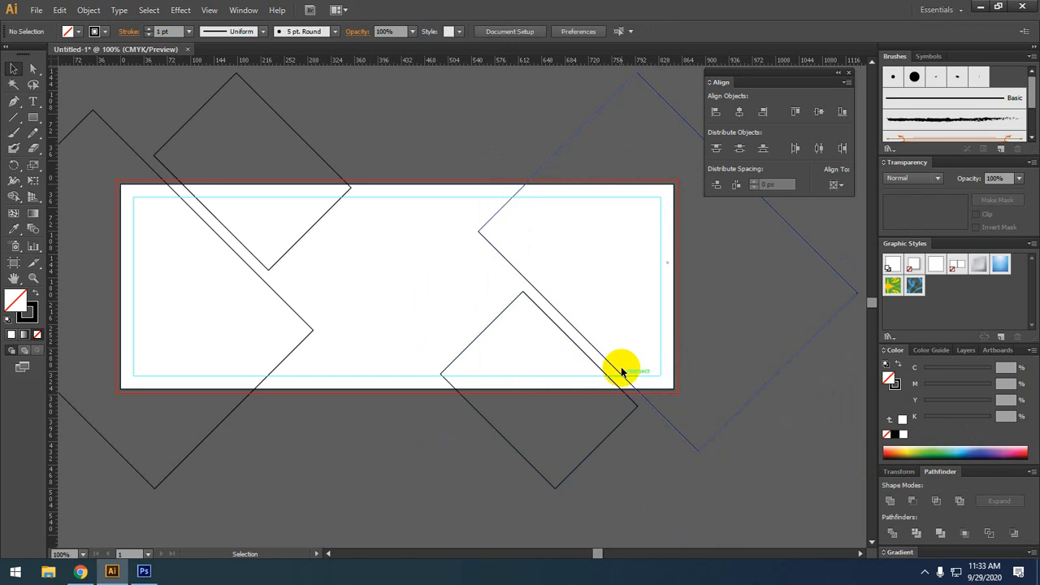
pyautogui.moveTo(585, 348); pyautogui.dragTo(645, 349)
pyautogui.click(450, 420)
# Draw a rectangle about 327 × 164 px from the bleed's upper-left corner up to the height of the small diamond's top point
pyautogui.moveTo(471, 408); pyautogui.dragTo(415, 425)
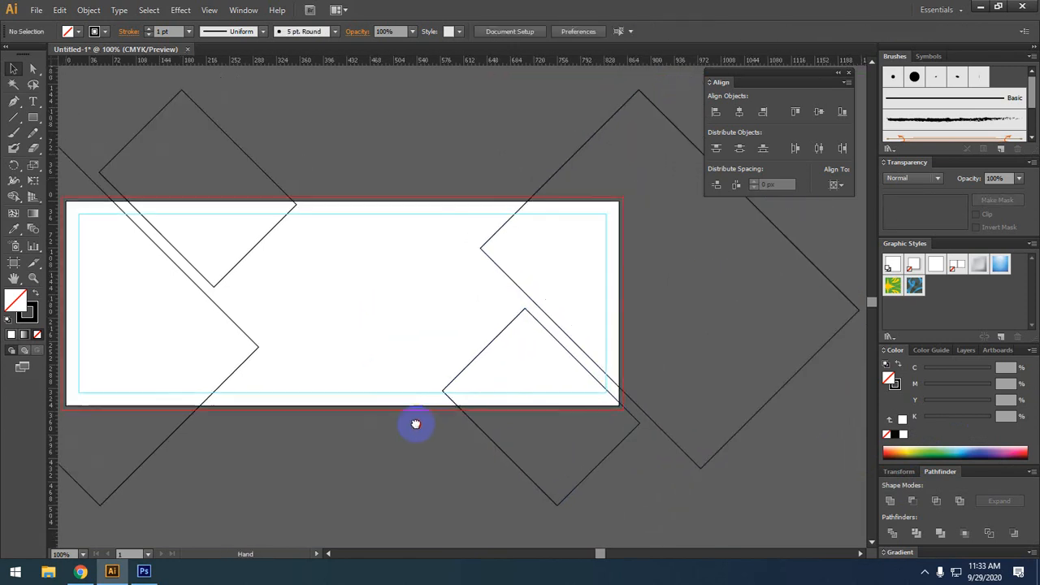
pyautogui.moveTo(391, 378); pyautogui.dragTo(468, 339)
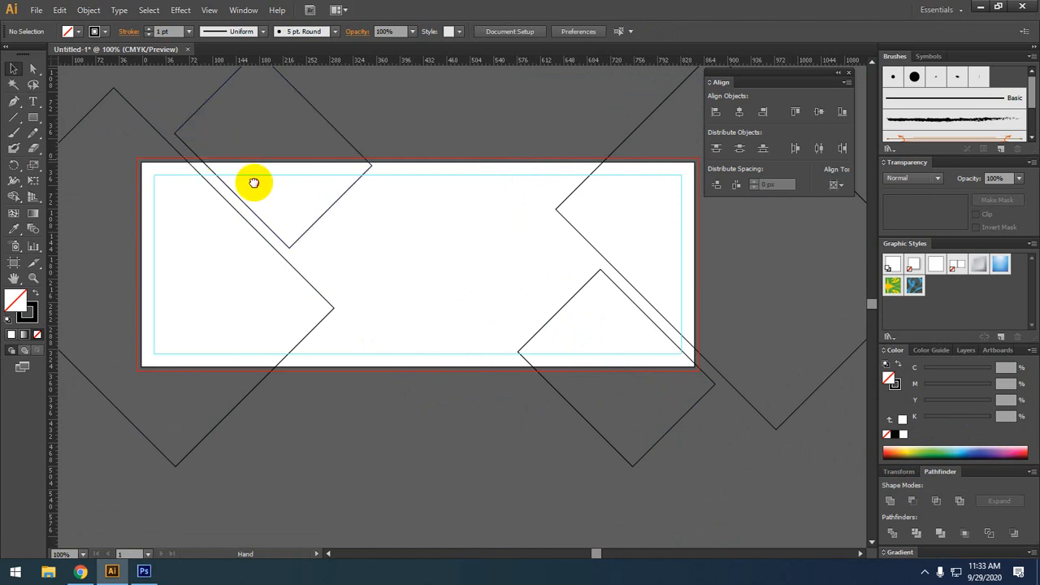
pyautogui.moveTo(245, 149); pyautogui.dragTo(256, 223)
pyautogui.click(39, 116)
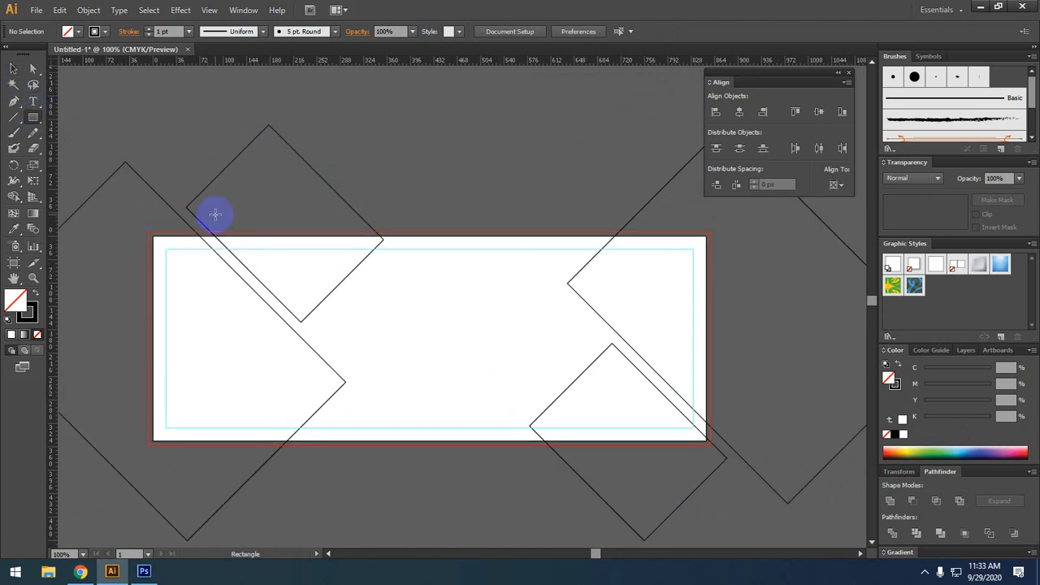
pyautogui.moveTo(150, 231)
pyautogui.mouseDown()
pyautogui.moveTo(353, 182)
pyautogui.moveTo(361, 126)
pyautogui.mouseUp()
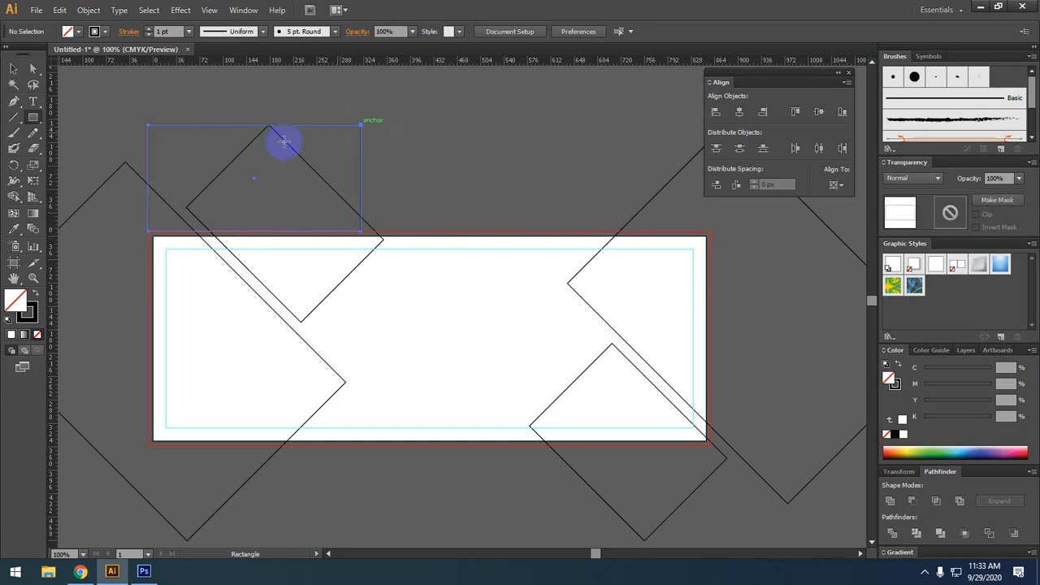
pyautogui.click(14, 68)
# Copy the measuring rectangle beneath the artboard's right end, aligning its upper-right corner with the bleed's lower-right corner
pyautogui.scroll(-1, 352, 161)
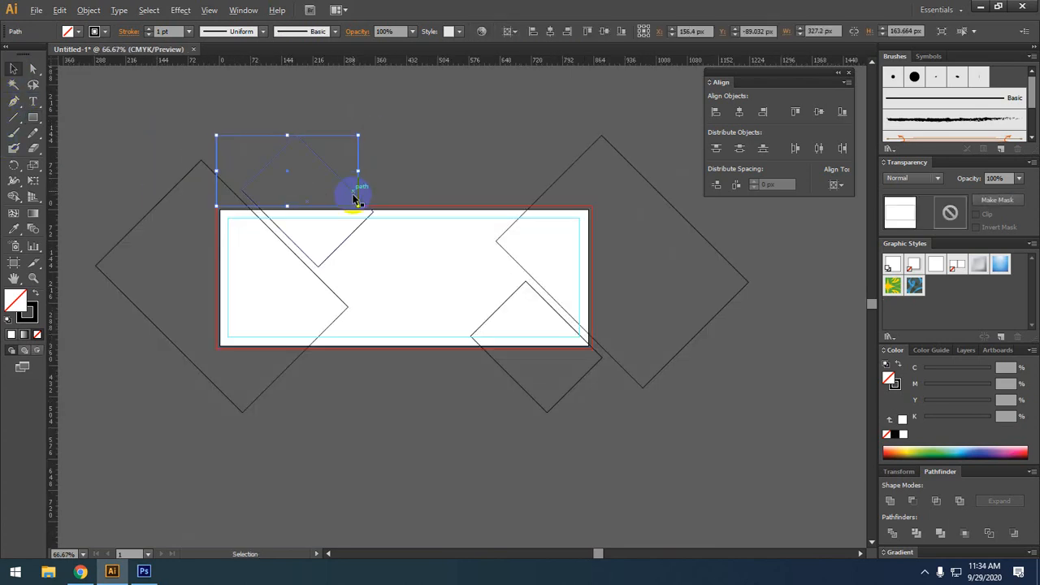
pyautogui.moveTo(348, 200); pyautogui.dragTo(582, 420)
pyautogui.scroll(3, 578, 401)
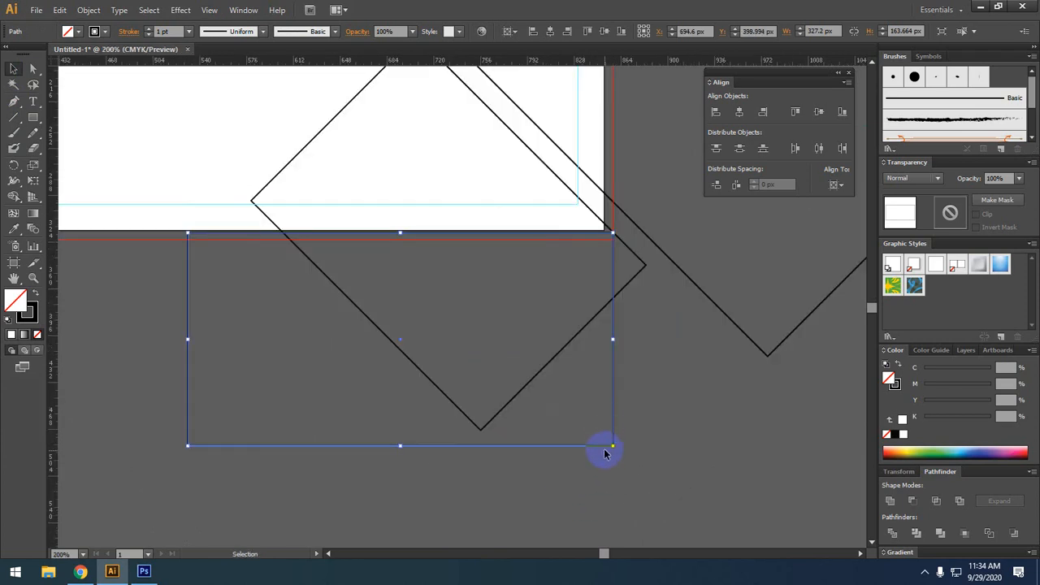
pyautogui.moveTo(604, 453); pyautogui.dragTo(605, 460)
pyautogui.click(534, 398)
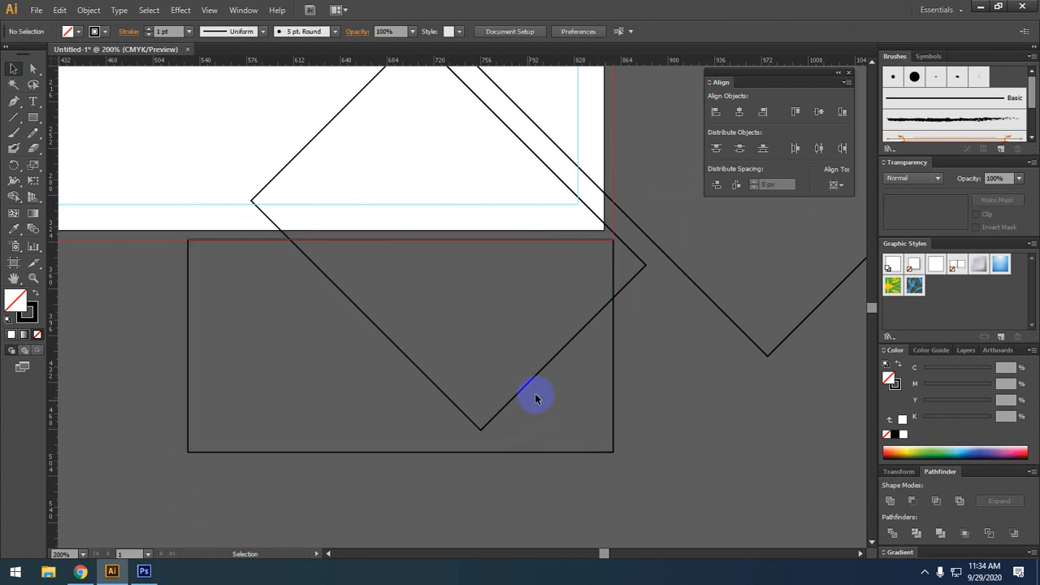
# Check the keyboard increment and nudge the right-hand diamond group down to about Y 165 px, matching the rectangle's lower edge
pyautogui.click(695, 285)
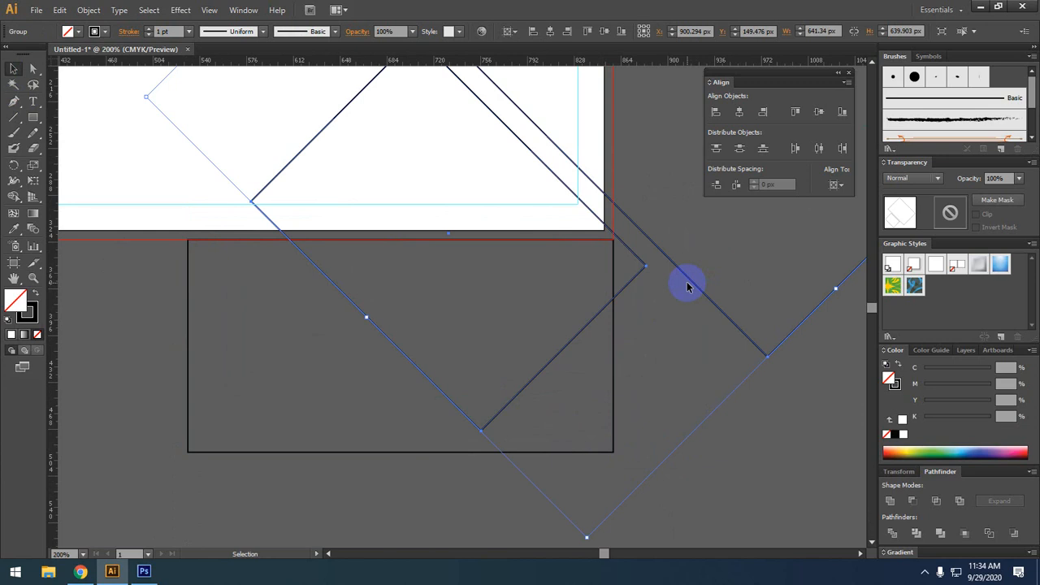
pyautogui.hotkey('ctrl', 'k')
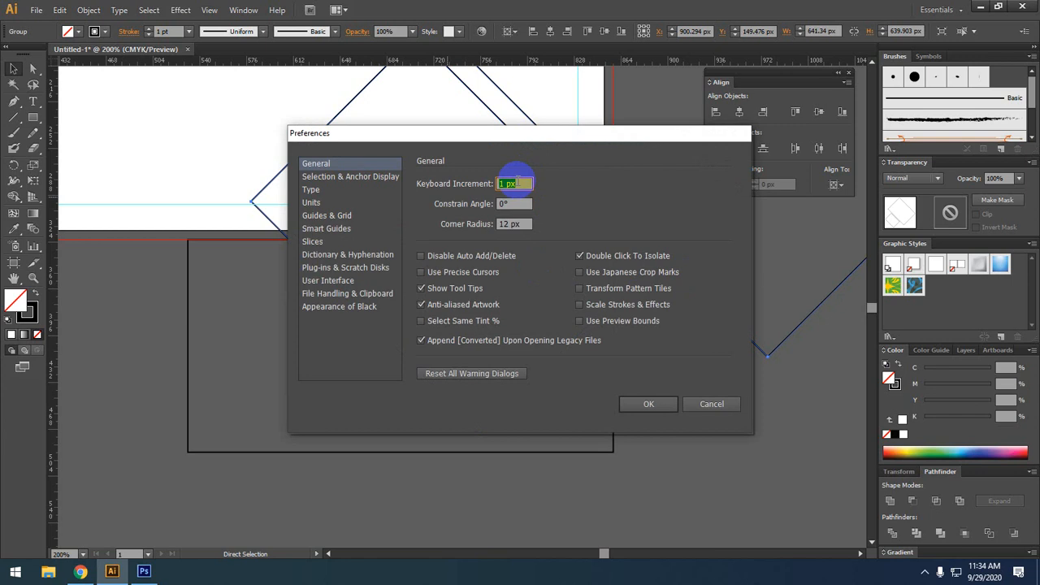
pyautogui.press('Return')
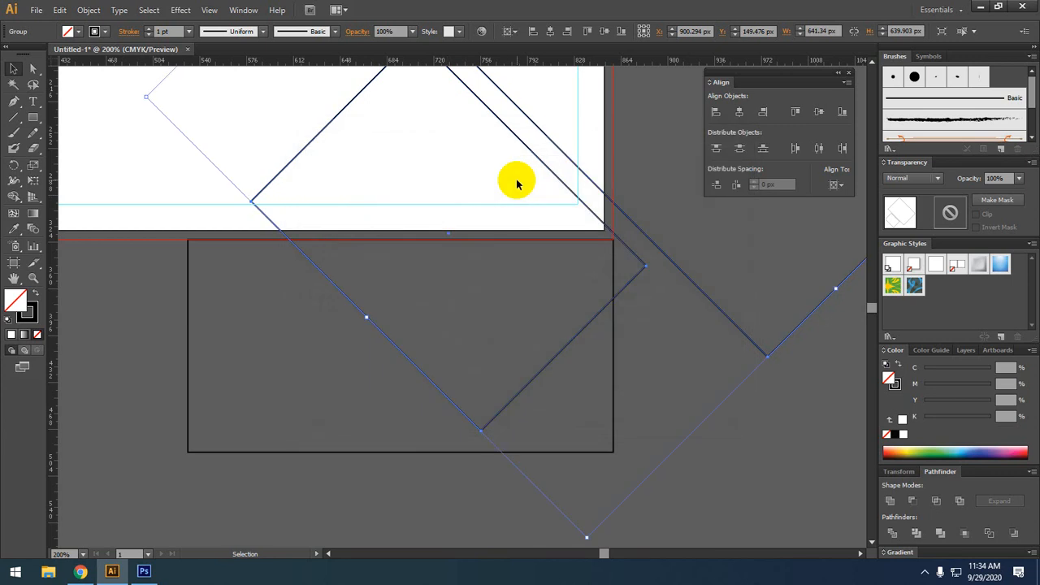
pyautogui.press('Down')
pyautogui.press('Down')
pyautogui.press('Down')
pyautogui.press('Down')
pyautogui.press('Down')
pyautogui.press('Down')
pyautogui.press('Down')
pyautogui.press('Down')
pyautogui.press('Down')
pyautogui.press('Down')
pyautogui.press('Down')
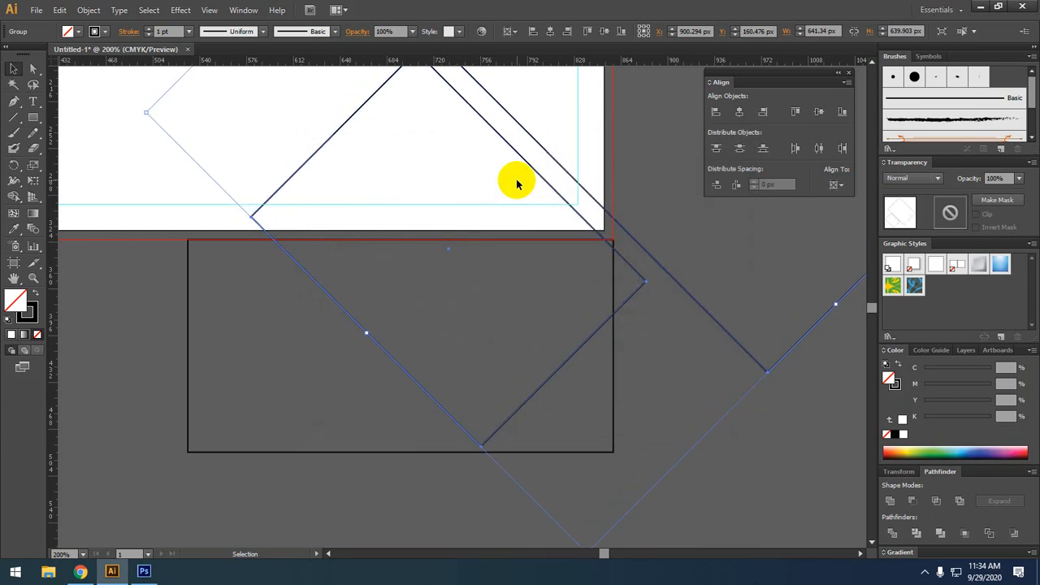
pyautogui.press('Down')
pyautogui.press('Down')
pyautogui.press('Down')
pyautogui.press('Down')
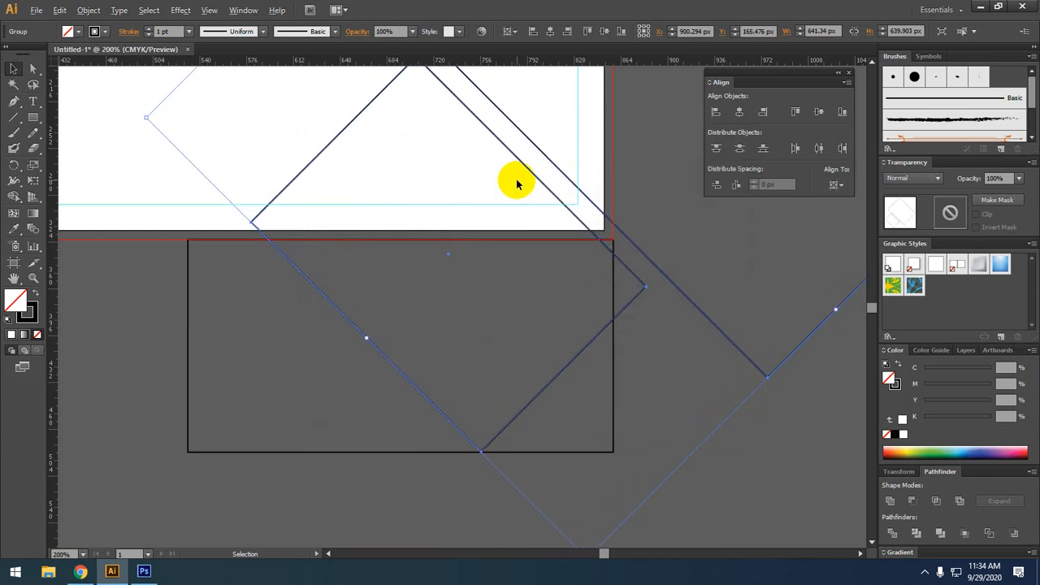
# Nudge the left-hand diamond group left to about X -2.5 px
pyautogui.scroll(-3, 516, 183)
pyautogui.moveTo(533, 173); pyautogui.dragTo(504, 341)
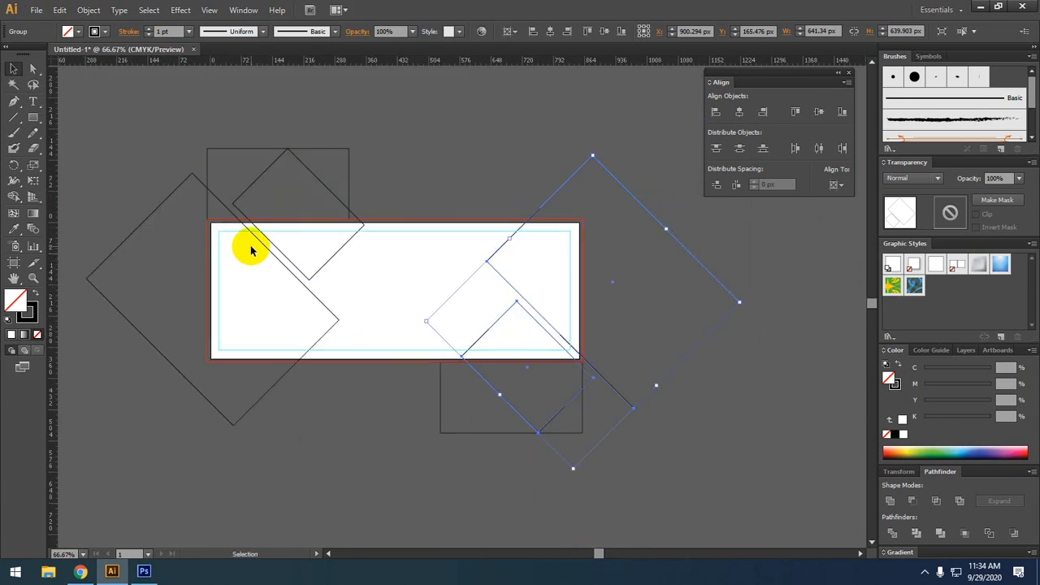
pyautogui.click(336, 318)
pyautogui.press('Left')
pyautogui.press('Left')
pyautogui.press('Left')
pyautogui.press('Left')
pyautogui.press('Left')
pyautogui.press('Left')
pyautogui.press('Left')
pyautogui.press('Left')
pyautogui.press('Left')
pyautogui.press('Left')
pyautogui.press('Left')
pyautogui.press('Left')
pyautogui.press('Left')
pyautogui.press('Left')
pyautogui.press('Left')
pyautogui.press('Left')
pyautogui.press('Left')
pyautogui.press('Left')
pyautogui.press('Left')
pyautogui.press('Left')
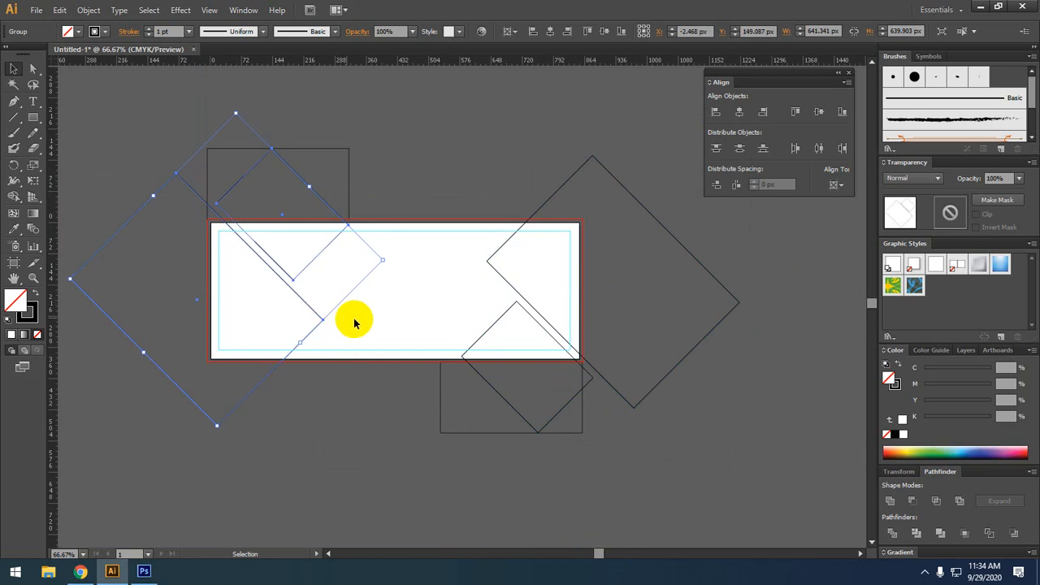
# Nudge the right-hand diamond group left to about X 854 px so its small diamond sits within the lower rectangle
pyautogui.click(598, 374)
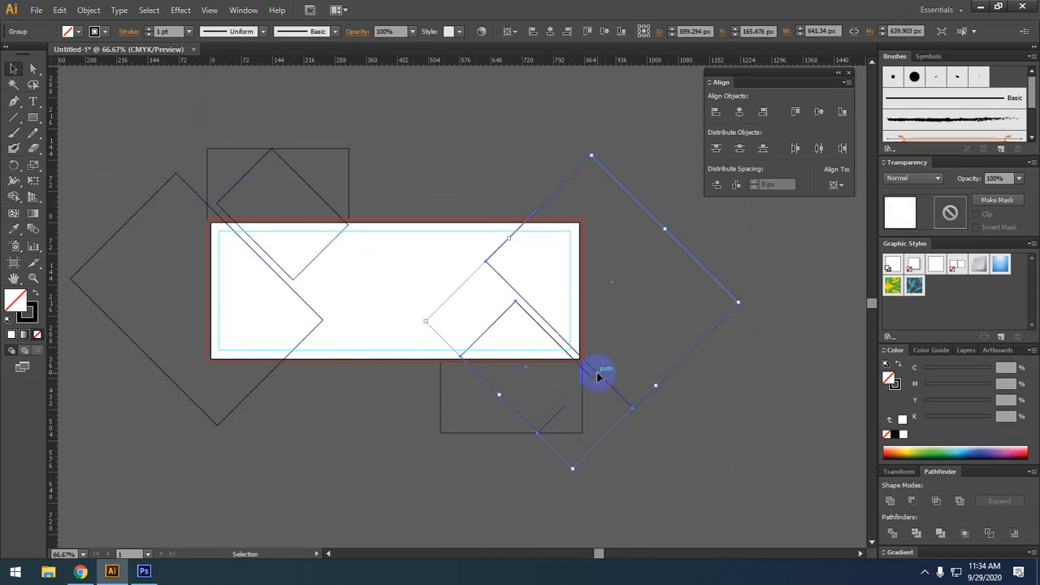
pyautogui.press('Left')
pyautogui.press('Left')
pyautogui.press('Left')
pyautogui.press('Left')
pyautogui.press('Left')
pyautogui.press('Left')
pyautogui.press('Left')
pyautogui.press('Left')
pyautogui.press('Left')
pyautogui.press('Left')
pyautogui.press('Left')
pyautogui.press('Left')
pyautogui.press('Left')
pyautogui.press('Left')
pyautogui.press('Left')
pyautogui.press('Left')
pyautogui.press('Left')
pyautogui.press('Left')
pyautogui.press('Left')
pyautogui.press('Left')
pyautogui.press('Left')
pyautogui.press('Left')
pyautogui.press('Left')
pyautogui.press('Left')
pyautogui.press('Left')
pyautogui.press('Left')
pyautogui.press('Left')
pyautogui.press('Left')
pyautogui.press('Left')
pyautogui.press('Left')
pyautogui.press('Left')
pyautogui.press('Left')
pyautogui.press('Left')
pyautogui.press('Left')
pyautogui.press('Left')
pyautogui.press('Left')
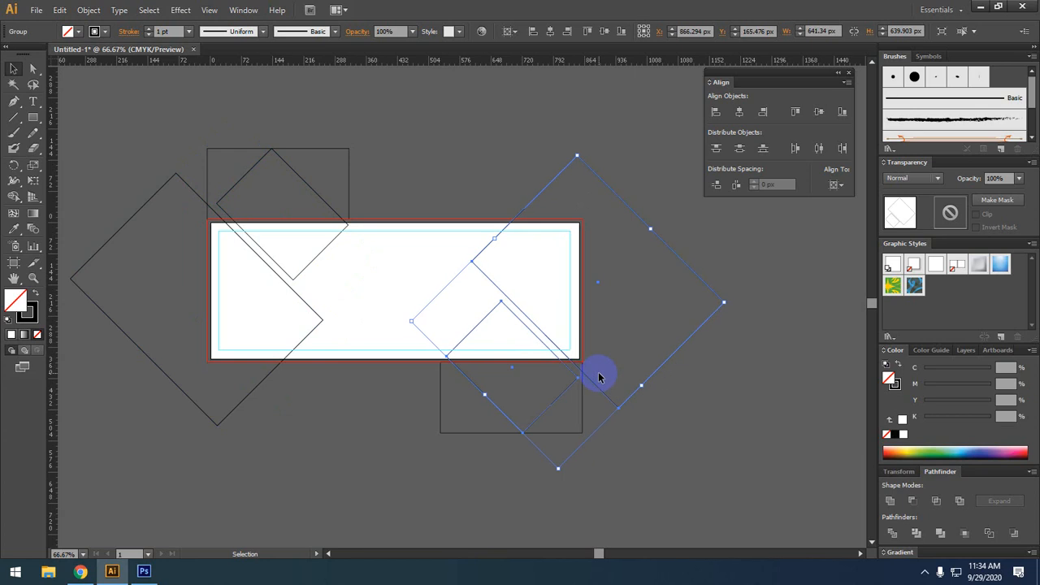
pyautogui.click(663, 409)
# Delete the two measuring rectangles above and below the artboard
pyautogui.moveTo(578, 429); pyautogui.dragTo(573, 425)
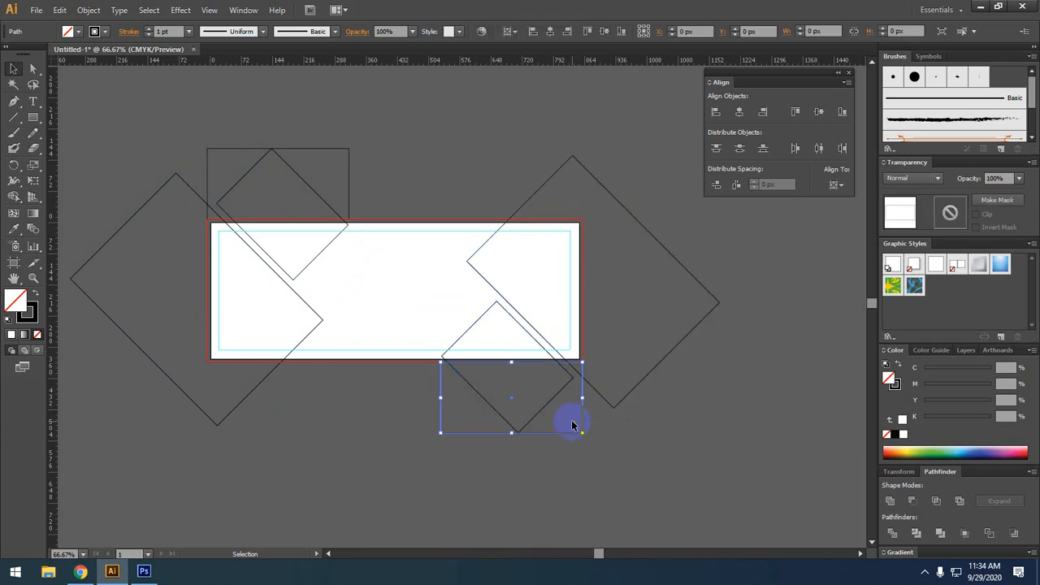
pyautogui.click(575, 421)
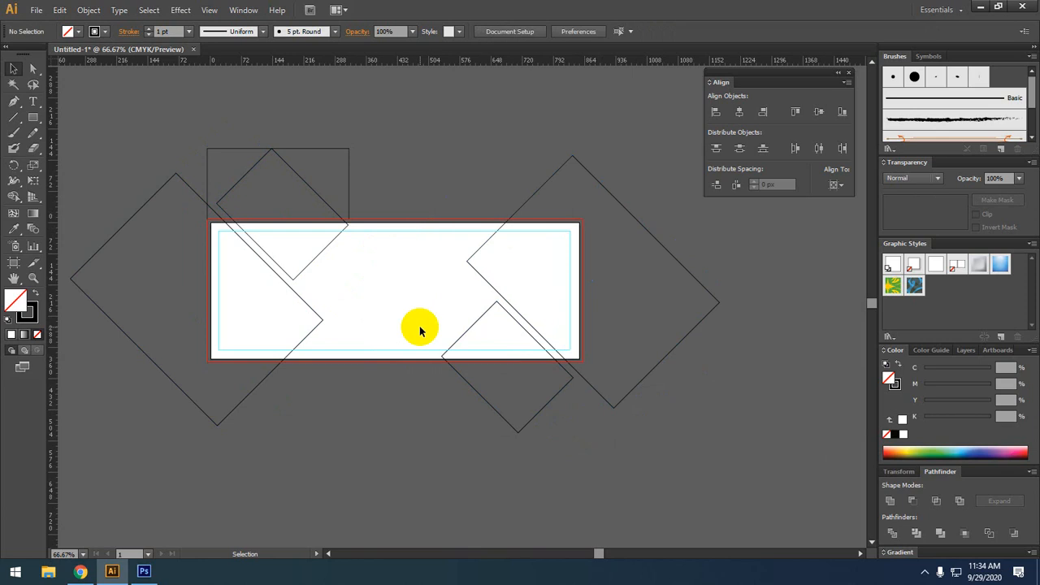
pyautogui.click(349, 153)
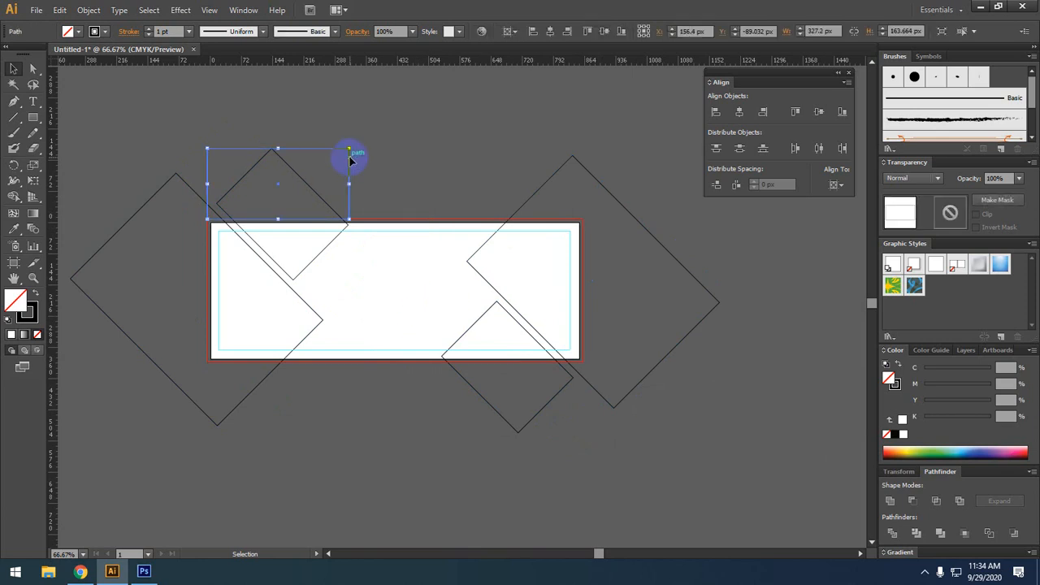
pyautogui.click(353, 173)
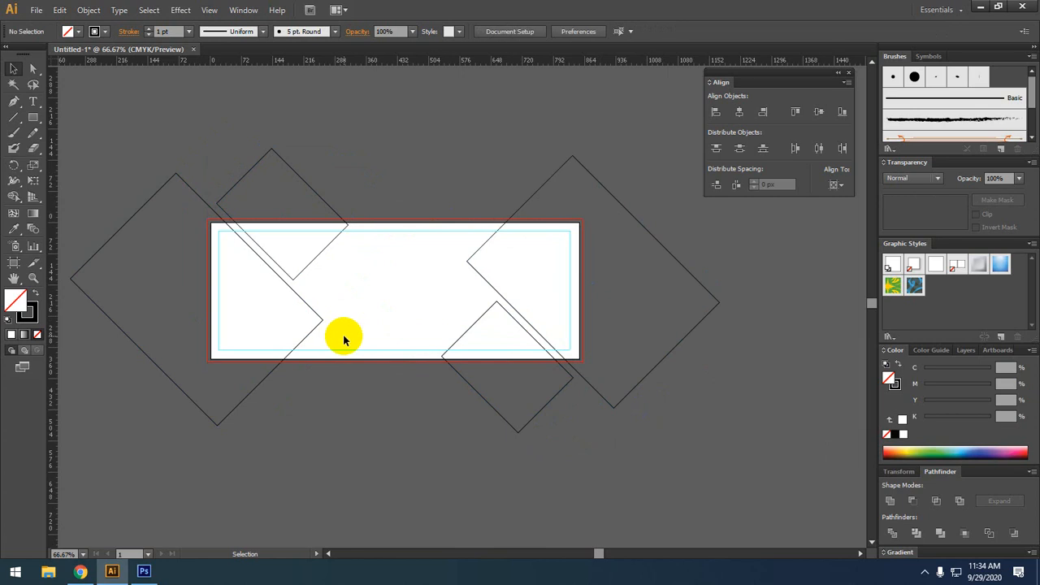
# Ungroup the right-hand and left-hand diamond groups into separate diamonds
pyautogui.click(313, 267)
pyautogui.click(390, 379)
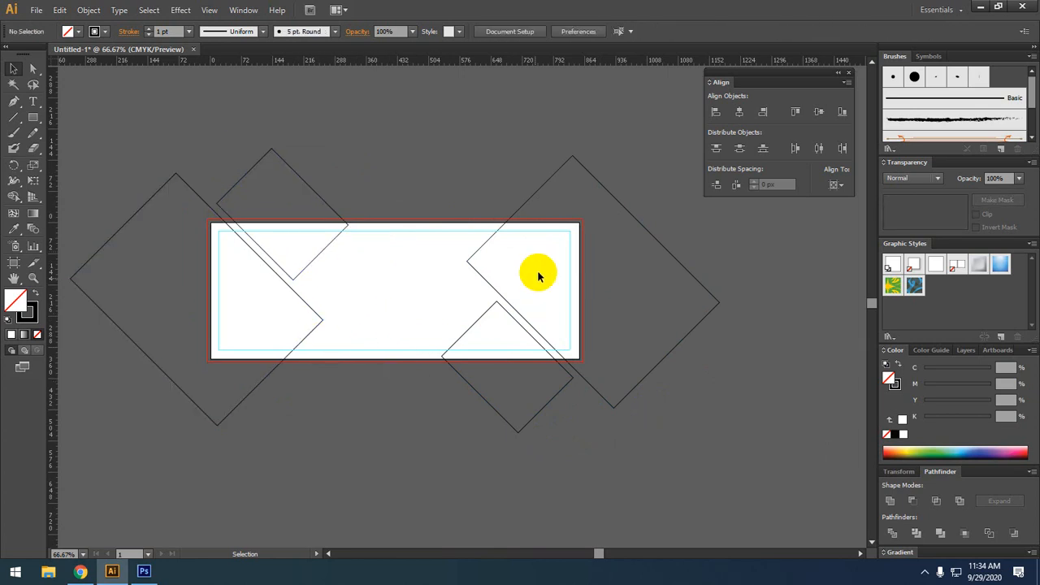
pyautogui.click(519, 321)
pyautogui.rightClick(520, 320)
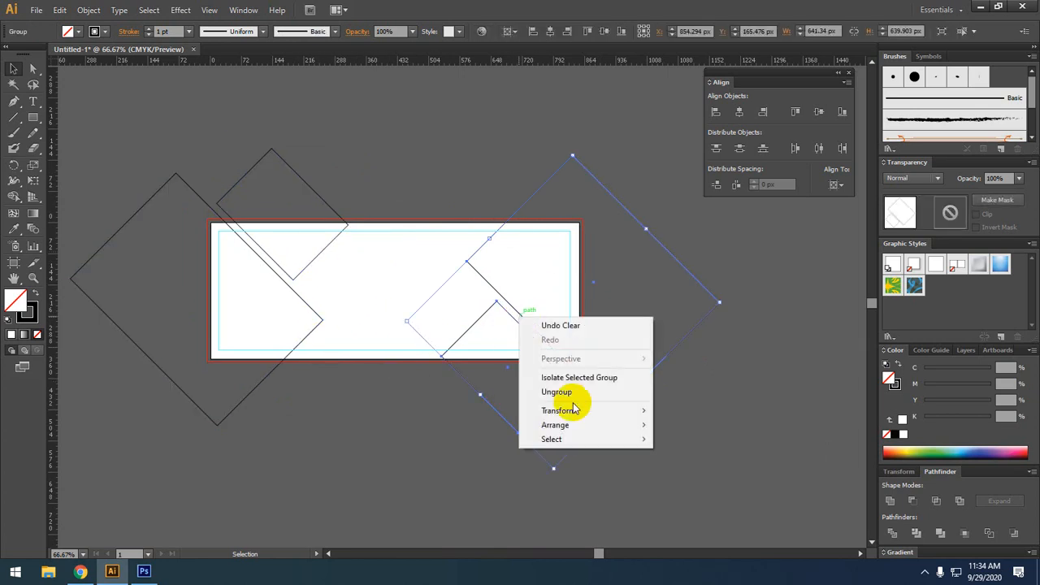
pyautogui.click(573, 390)
pyautogui.click(315, 392)
pyautogui.rightClick(301, 344)
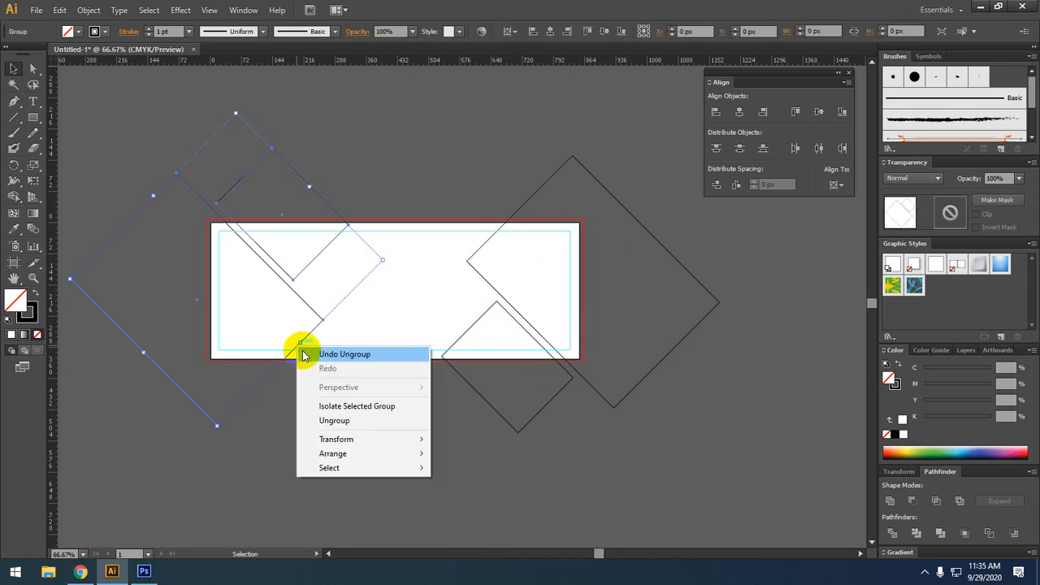
pyautogui.click(341, 421)
pyautogui.click(312, 426)
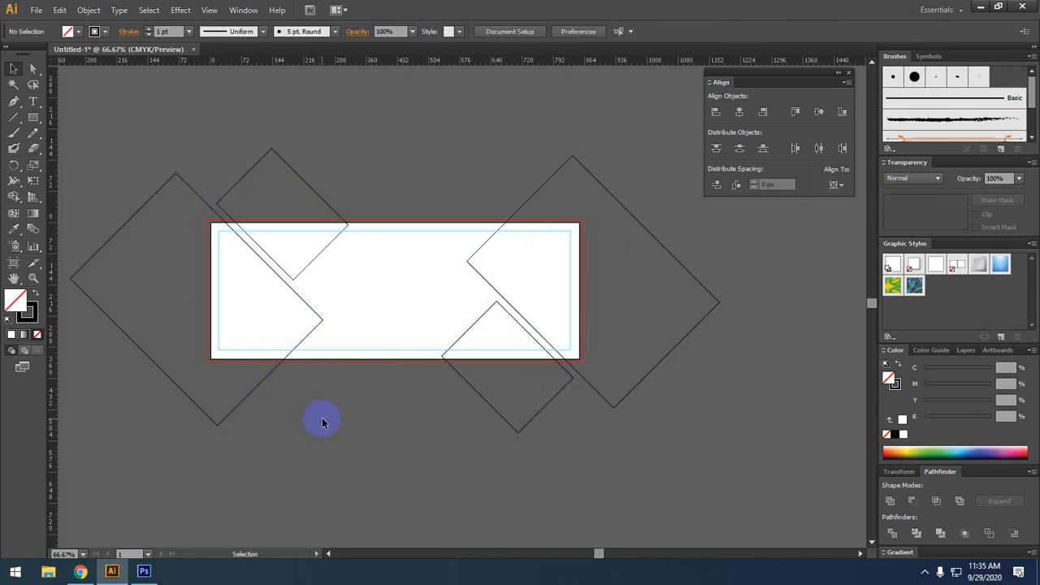
# Swap fill and stroke on all four diamonds so they have a solid black fill and no outline
pyautogui.hscroll(-3, 678, 443)
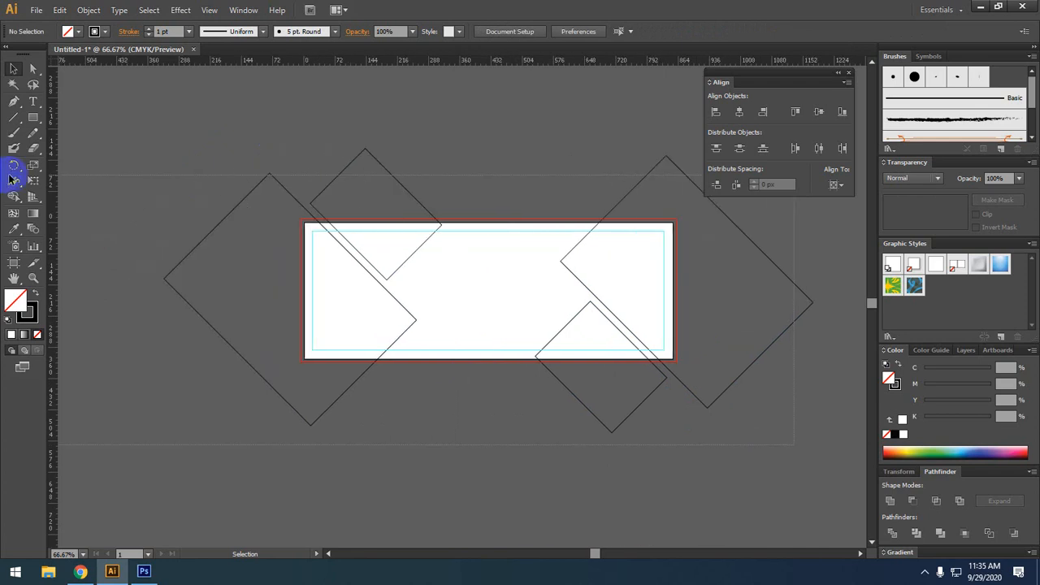
pyautogui.hotkey('ctrl', 'a')
pyautogui.click(35, 296)
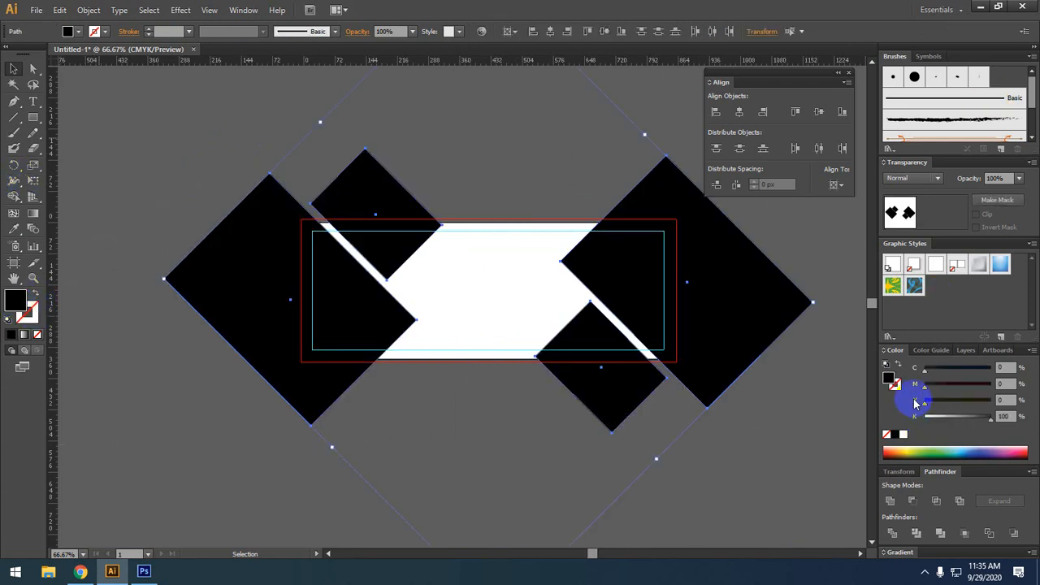
# Set the fill of all four diamonds to dark blue with C 78, M 0, Y 0, K 83
pyautogui.moveTo(923, 369); pyautogui.dragTo(966, 371)
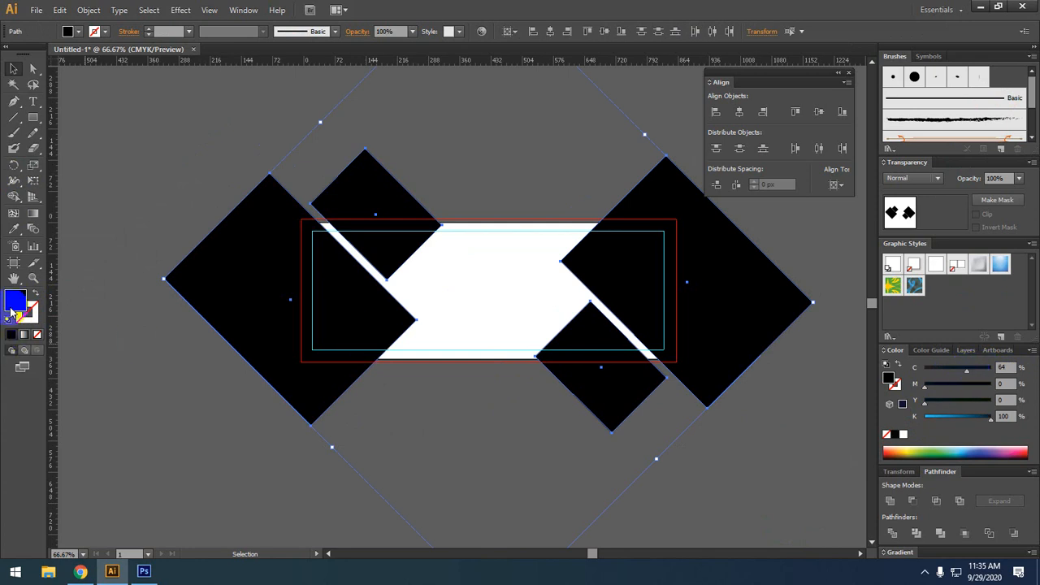
pyautogui.click(958, 371)
pyautogui.moveTo(958, 371); pyautogui.dragTo(971, 370)
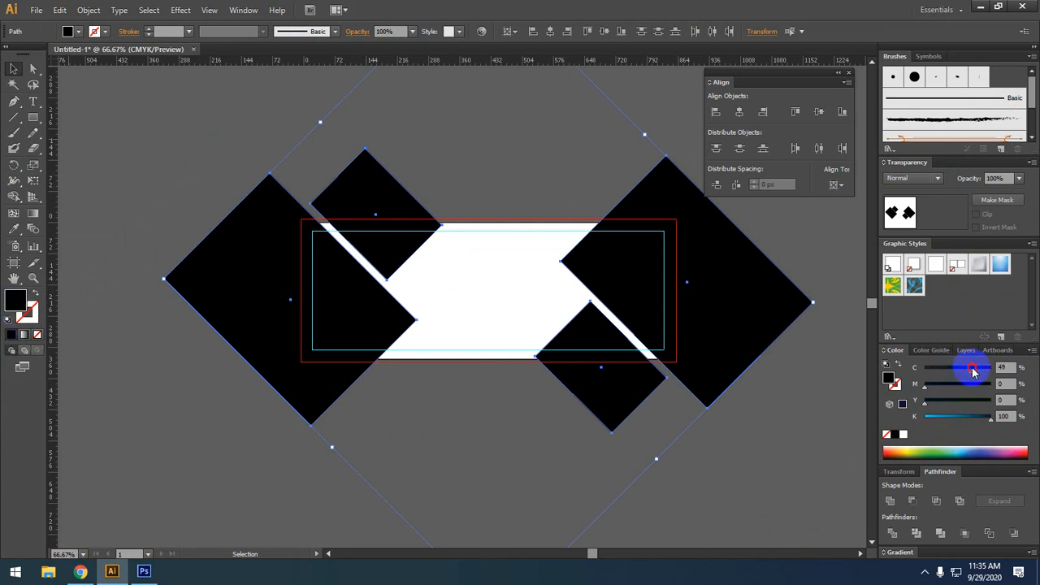
pyautogui.moveTo(794, 433); pyautogui.dragTo(297, 220)
pyautogui.click(962, 418)
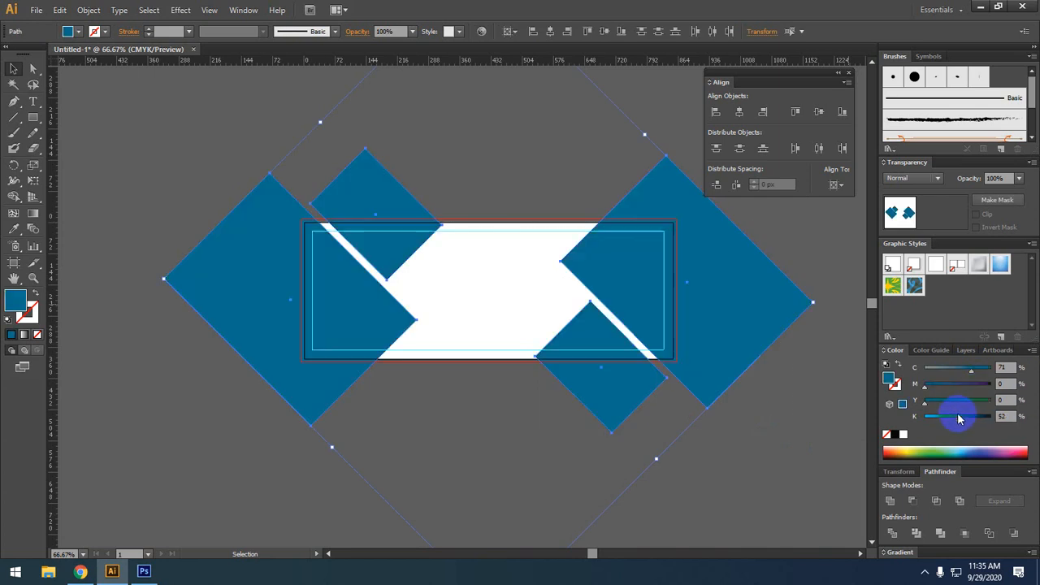
pyautogui.moveTo(961, 421); pyautogui.dragTo(1030, 429)
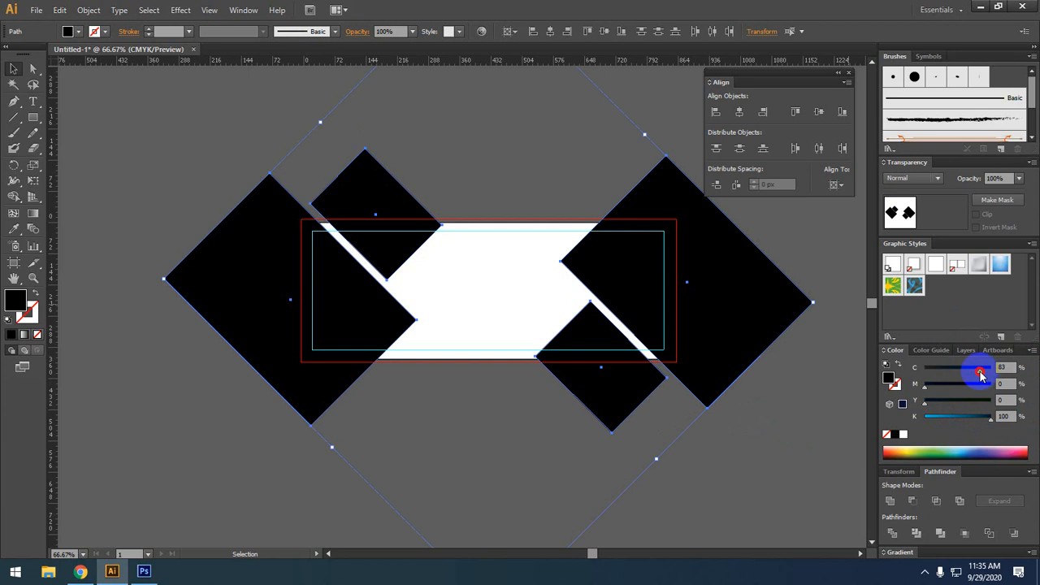
pyautogui.click(981, 421)
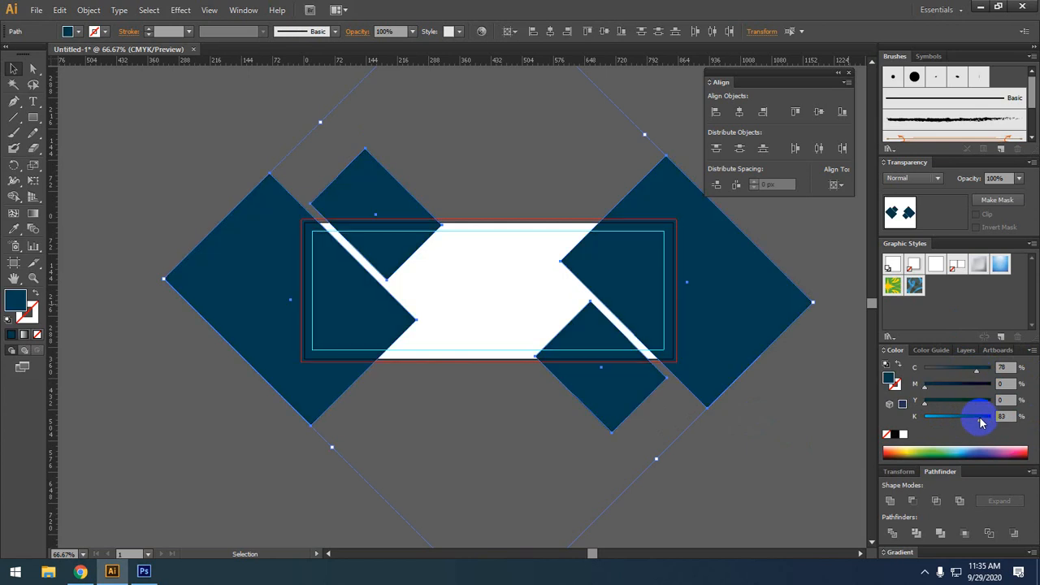
pyautogui.click(726, 418)
# Apply a Round Corners effect with a 21 px radius to the two large diamonds
pyautogui.moveTo(726, 417); pyautogui.dragTo(583, 378)
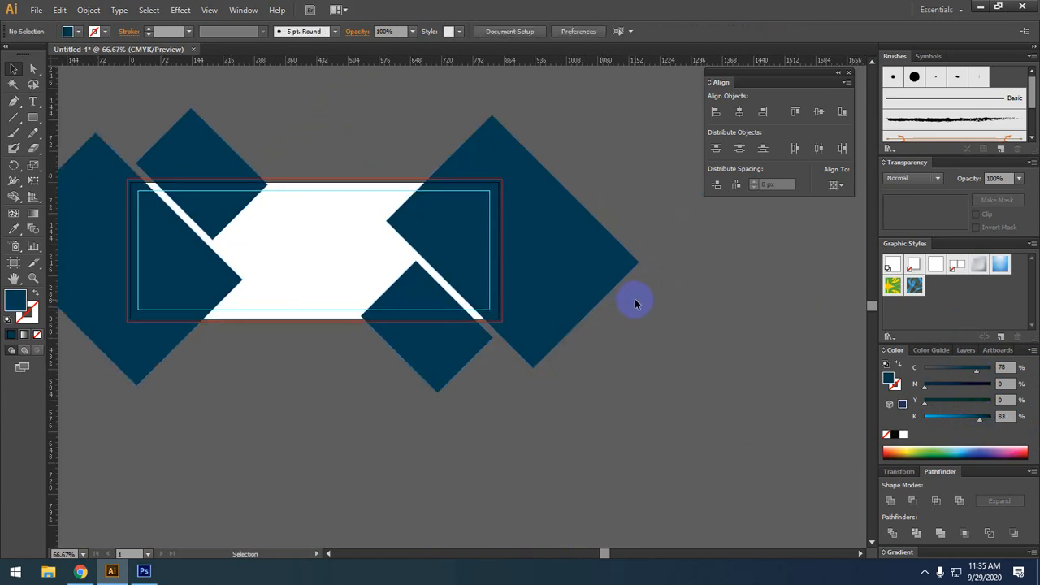
pyautogui.moveTo(307, 238); pyautogui.dragTo(328, 221)
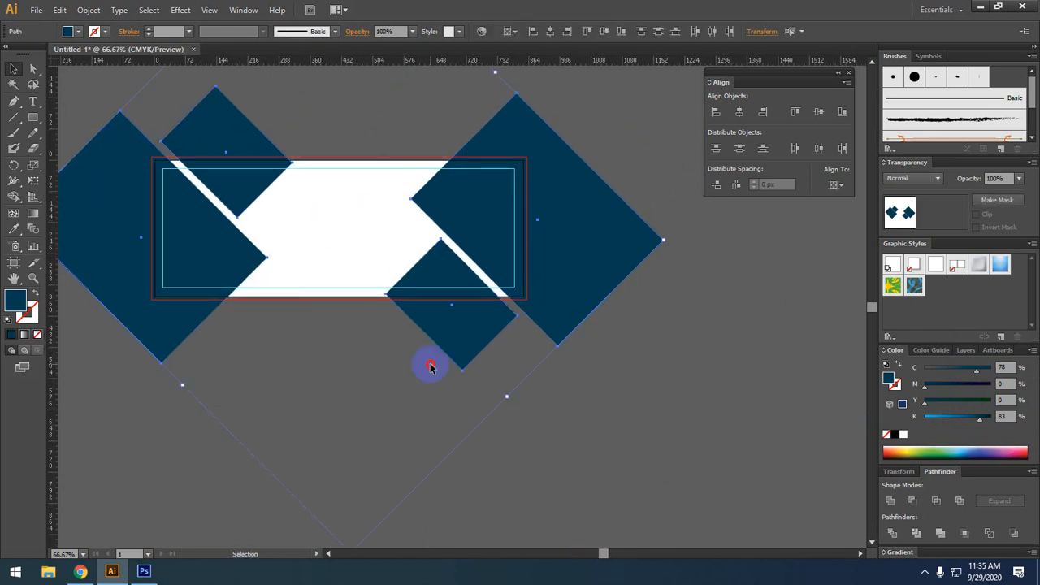
pyautogui.click(505, 244)
pyautogui.keyDown('shift'); pyautogui.click(174, 284); pyautogui.keyUp('shift')
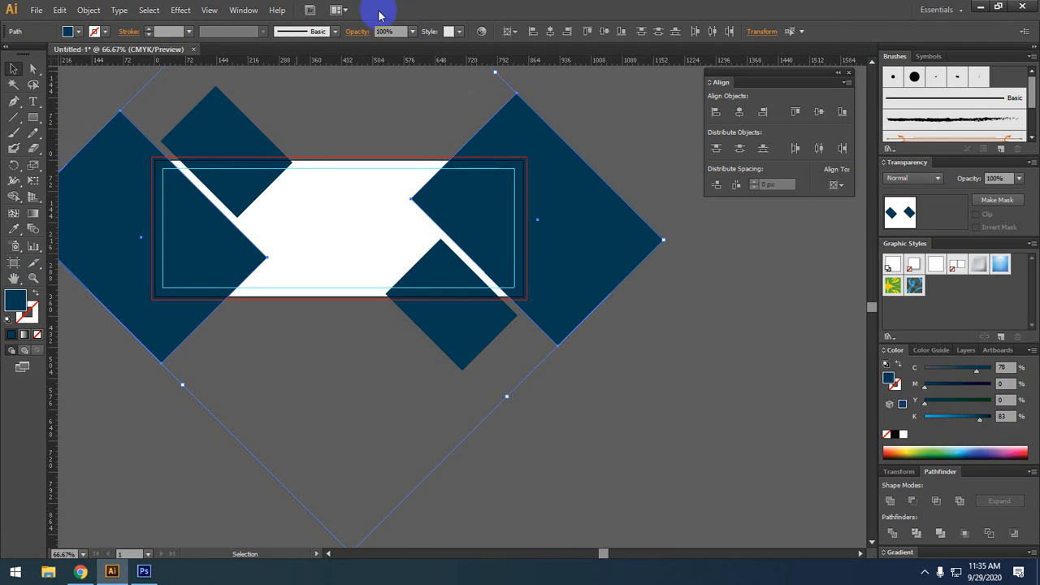
pyautogui.click(179, 11)
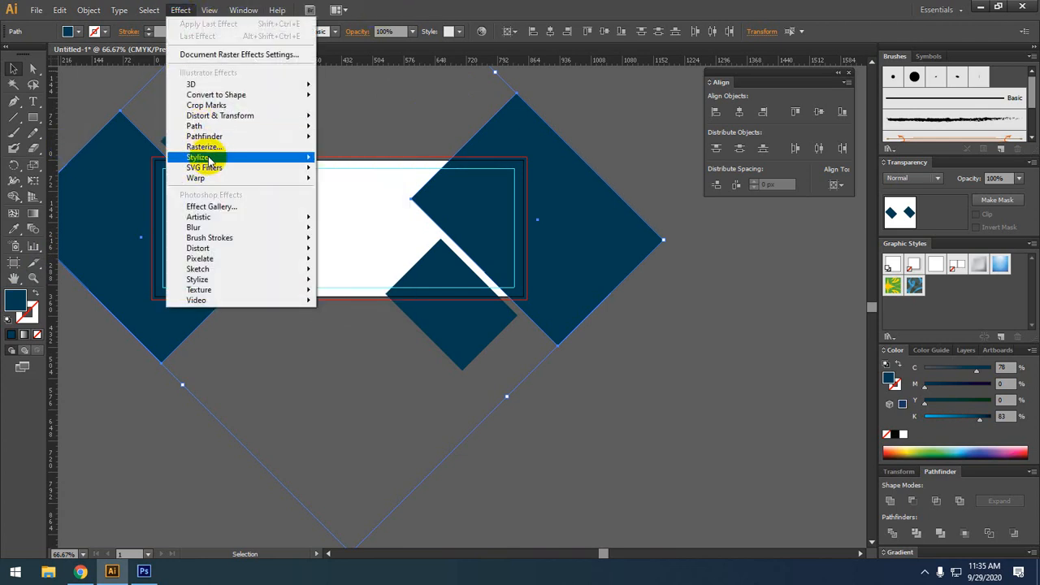
pyautogui.moveTo(204, 157)
pyautogui.click(370, 216)
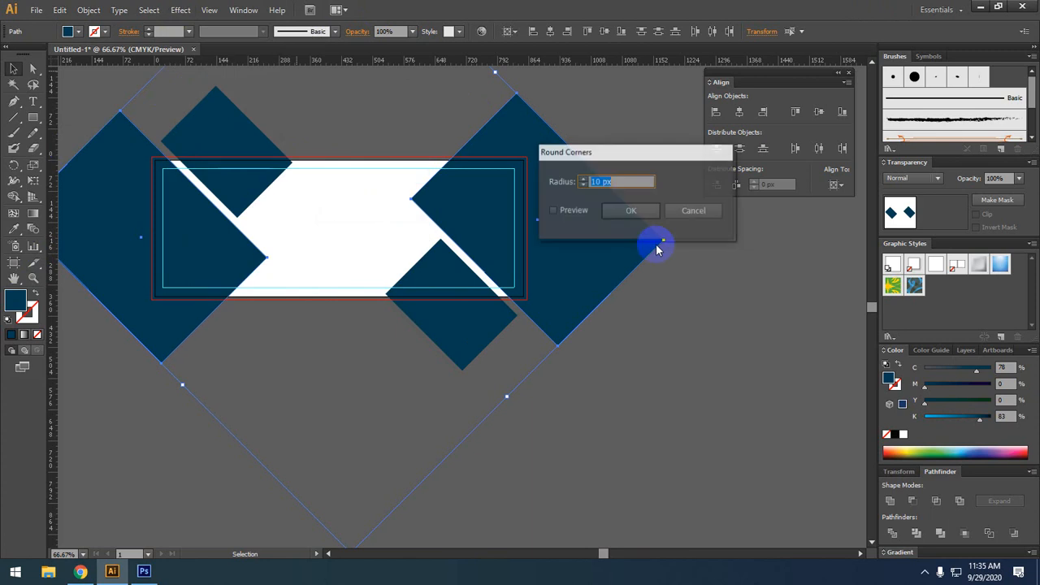
pyautogui.click(575, 211)
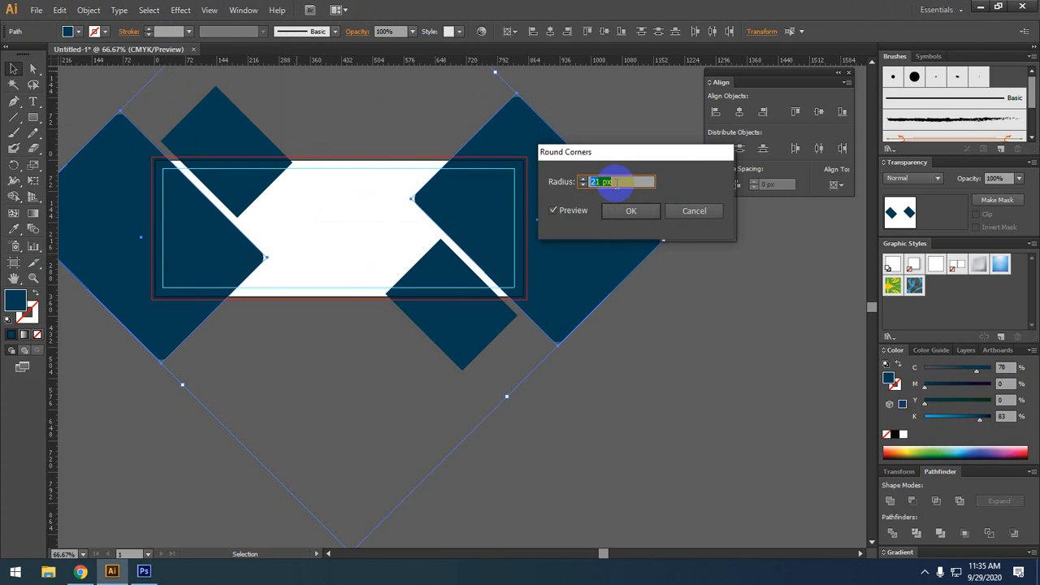
pyautogui.click(624, 210)
pyautogui.click(634, 383)
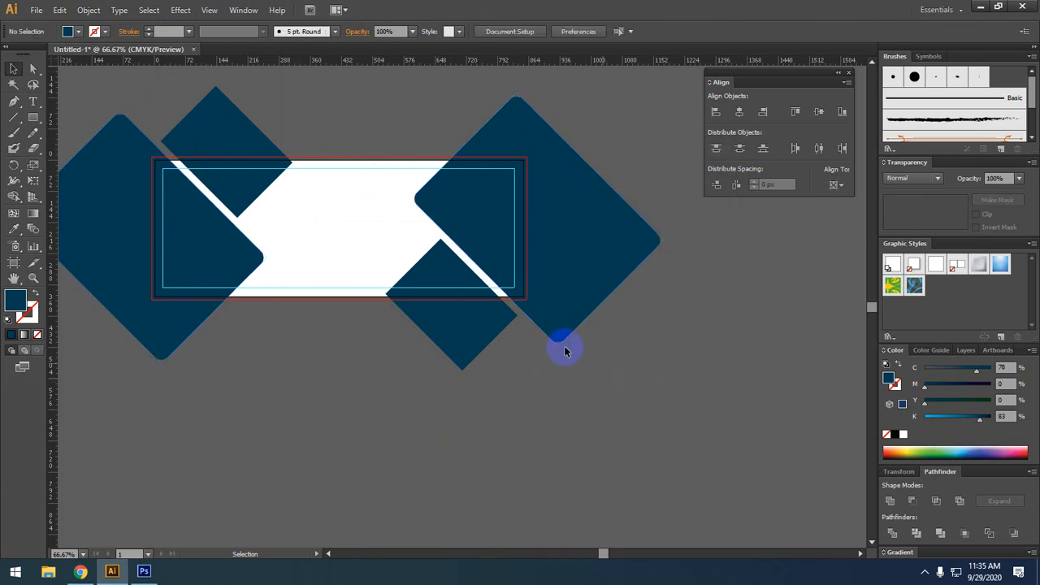
# Apply a Round Corners effect with a 15 px radius to the two small diamonds
pyautogui.click(425, 331)
pyautogui.keyDown('shift'); pyautogui.click(232, 111); pyautogui.keyUp('shift')
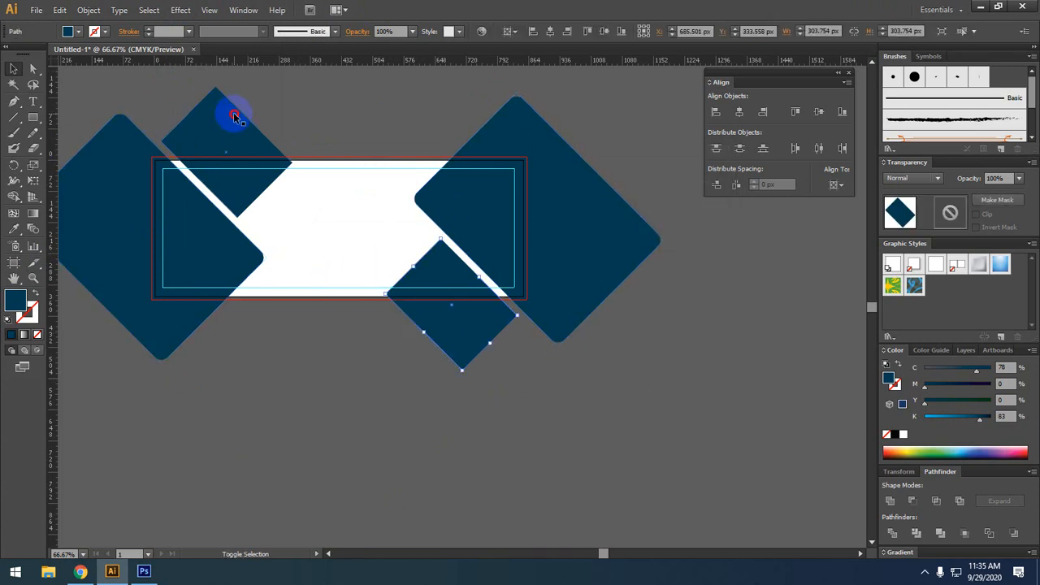
pyautogui.click(181, 10)
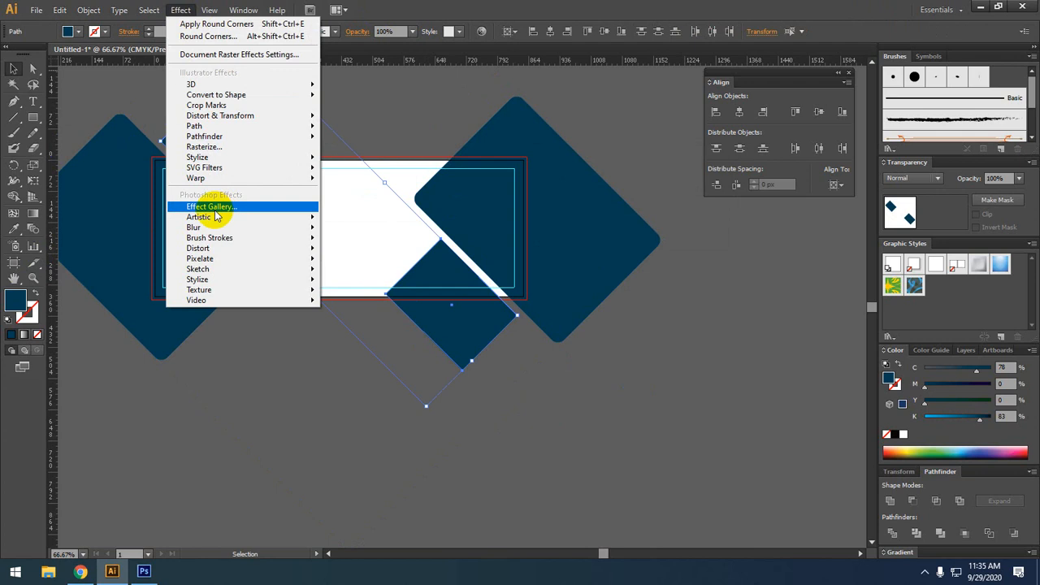
pyautogui.moveTo(203, 156)
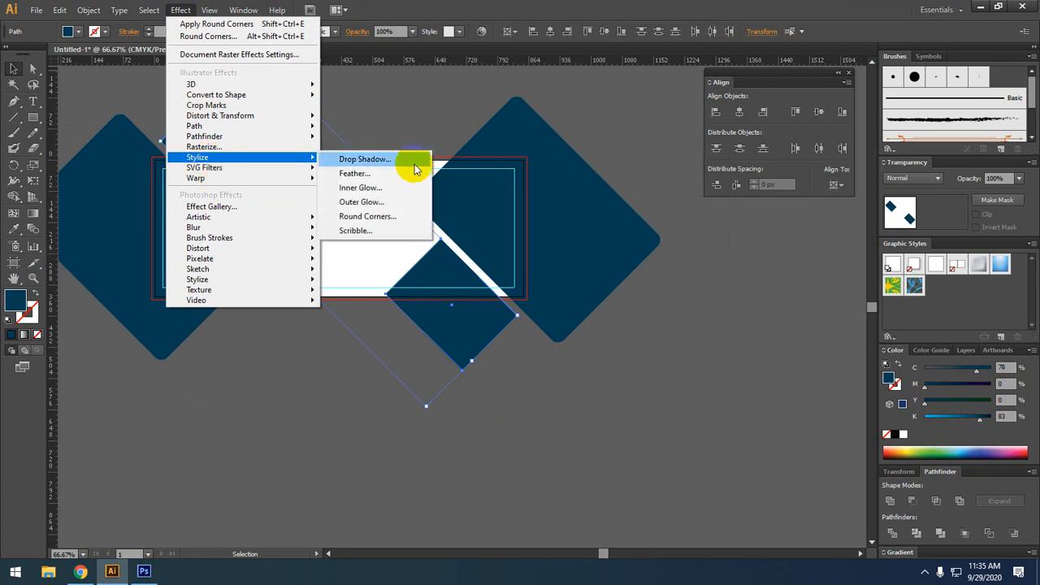
pyautogui.click(355, 217)
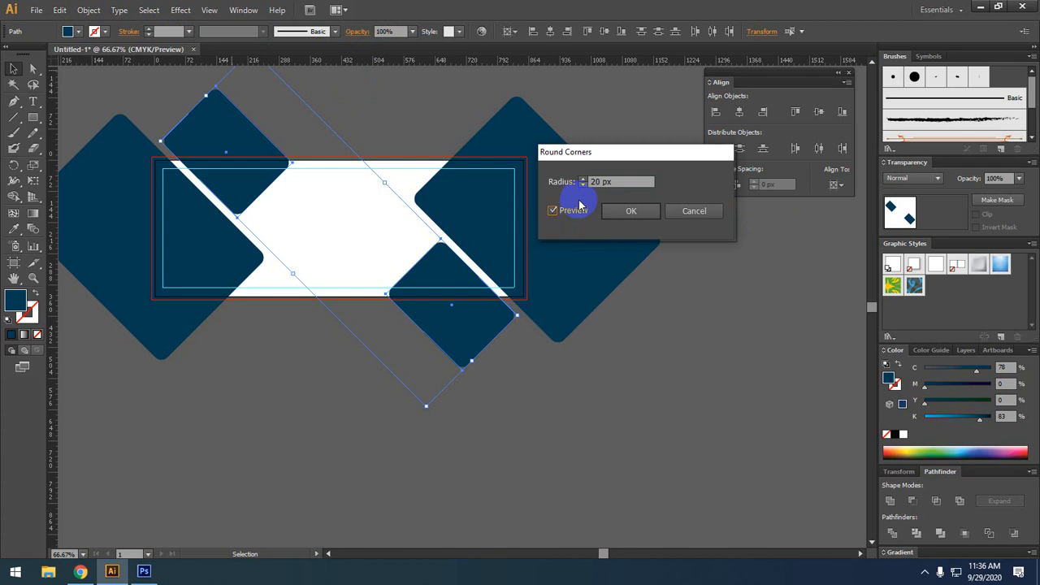
pyautogui.click(620, 182)
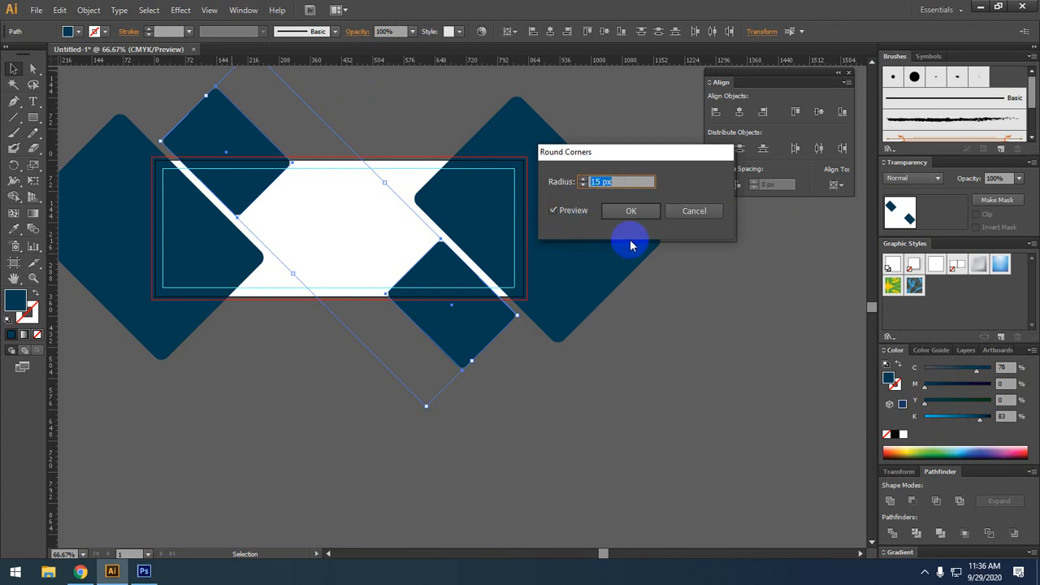
pyautogui.click(631, 210)
pyautogui.click(680, 296)
# Examine the diamonds' rounded corners up close against their underlying original paths
pyautogui.moveTo(678, 349); pyautogui.dragTo(584, 333)
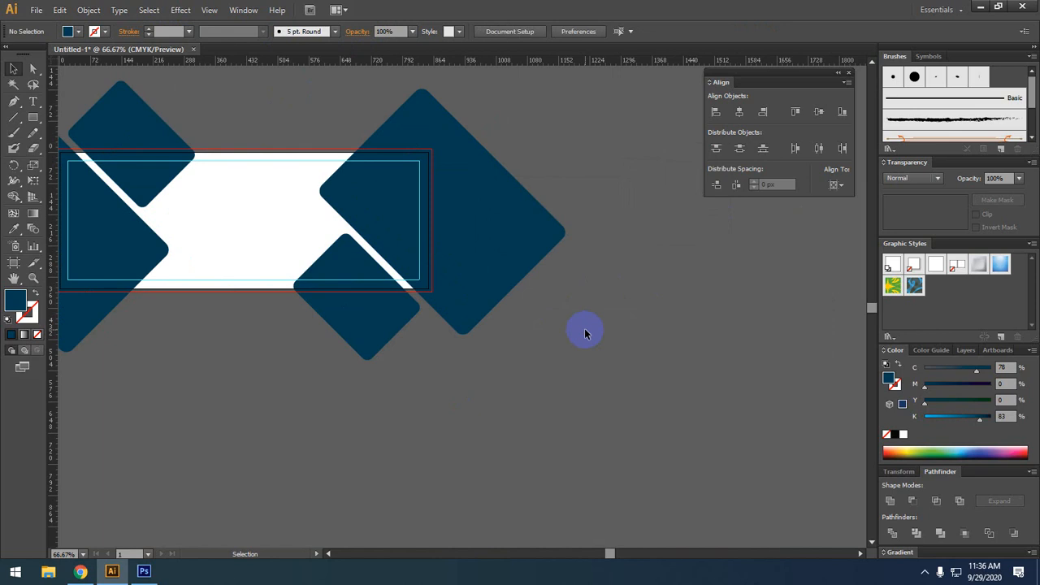
pyautogui.scroll(-1, 585, 332)
pyautogui.moveTo(379, 406); pyautogui.dragTo(431, 394)
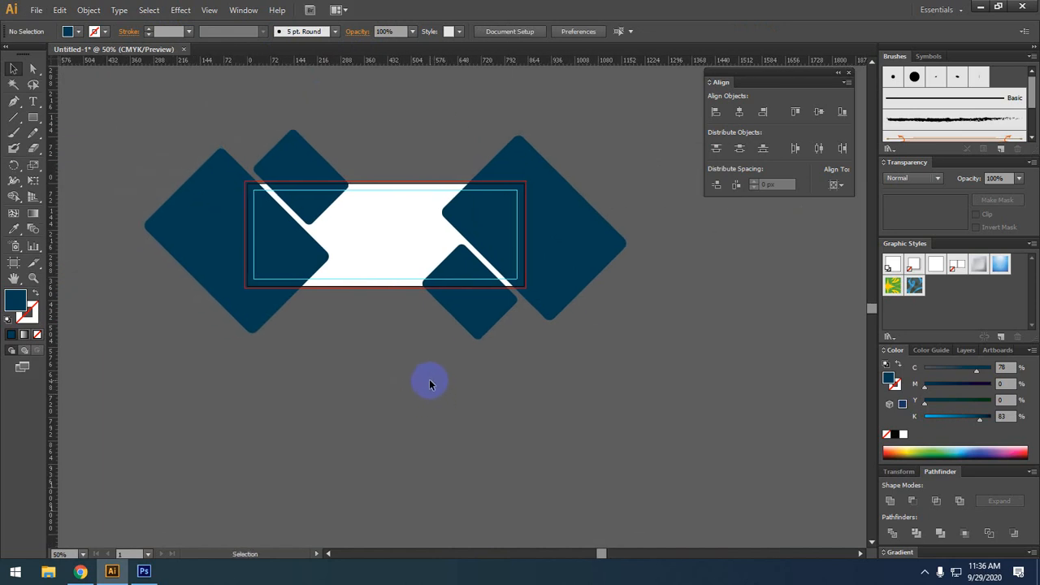
pyautogui.moveTo(550, 363); pyautogui.dragTo(169, 132)
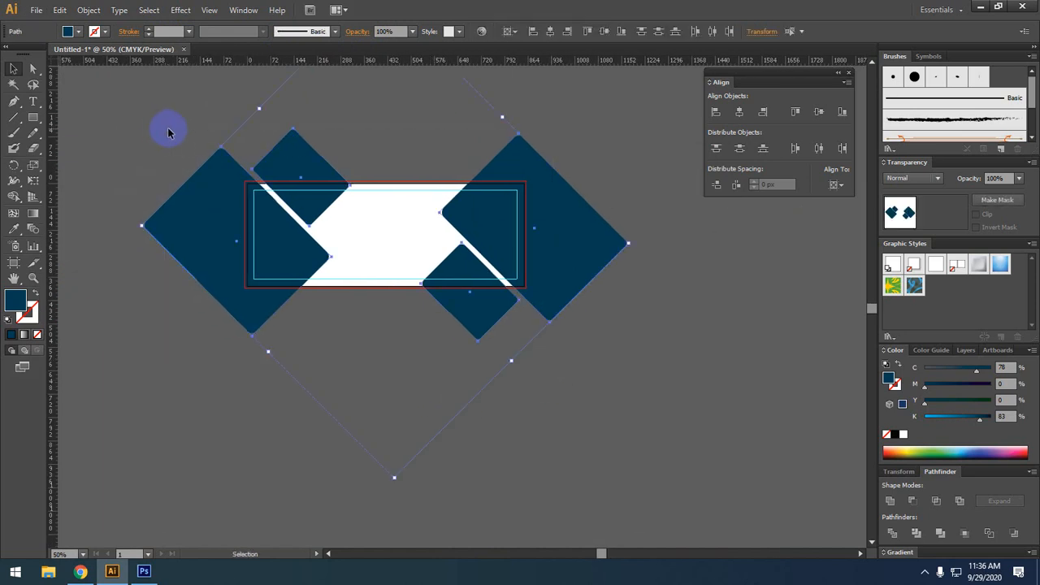
pyautogui.click(420, 355)
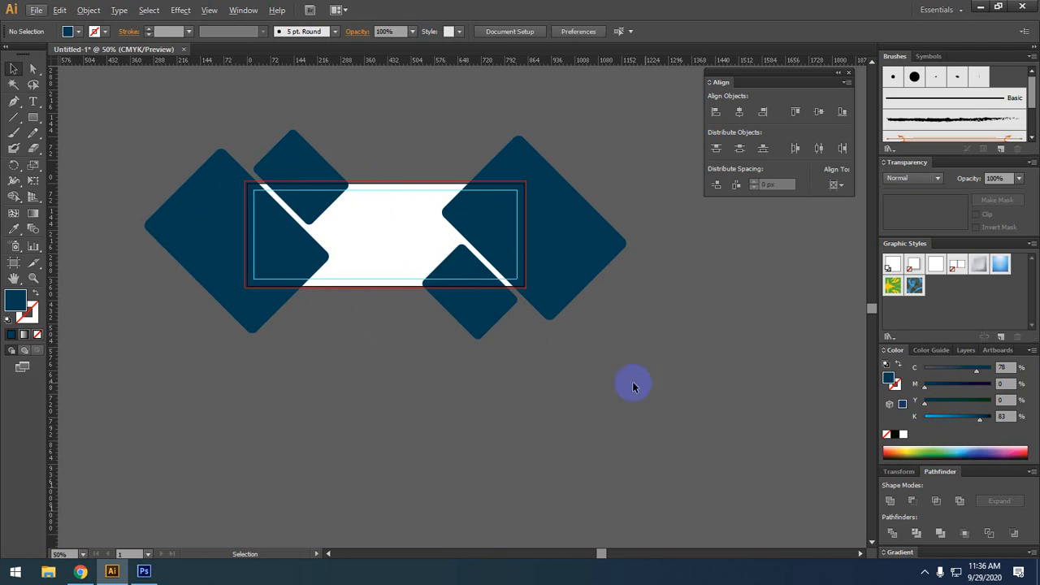
pyautogui.click(471, 298)
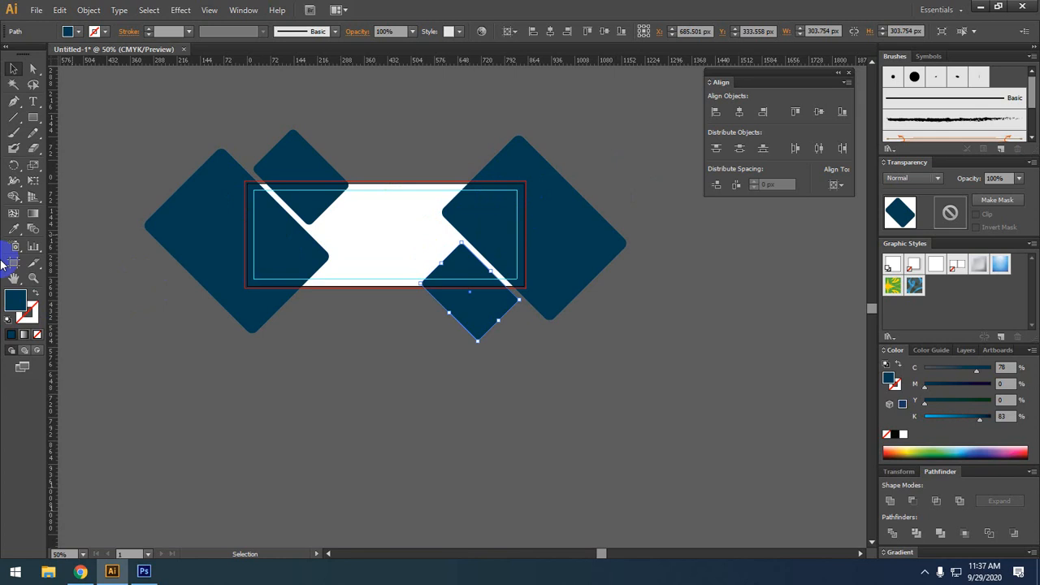
pyautogui.click(615, 363)
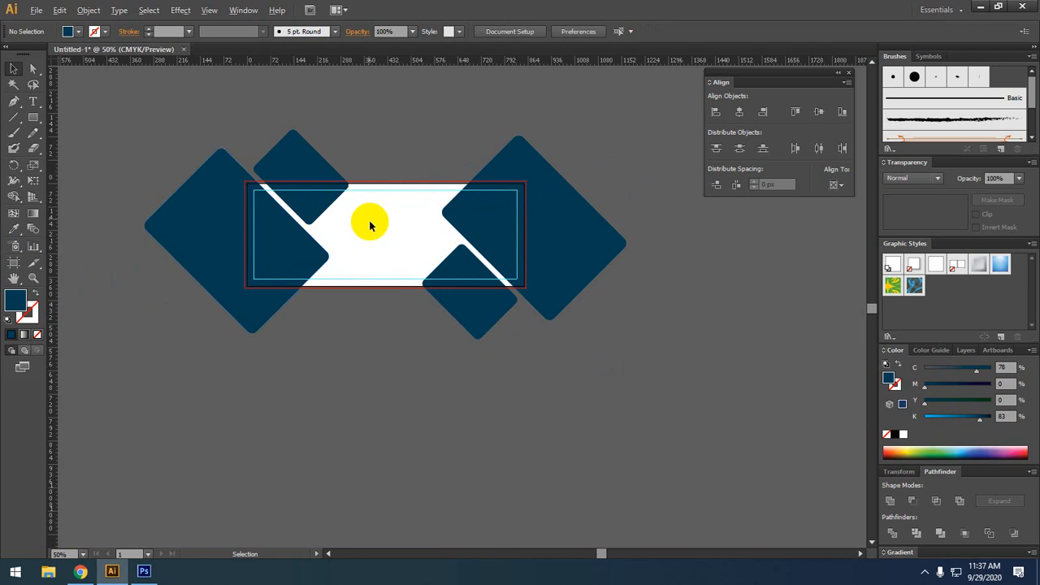
pyautogui.scroll(3, 355, 251)
pyautogui.click(222, 230)
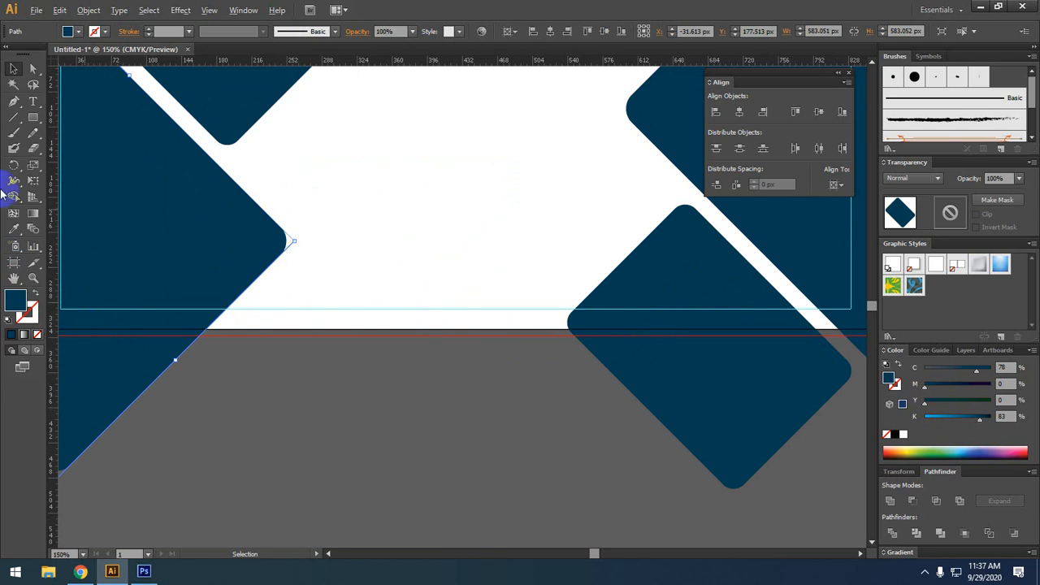
pyautogui.scroll(-2, 385, 312)
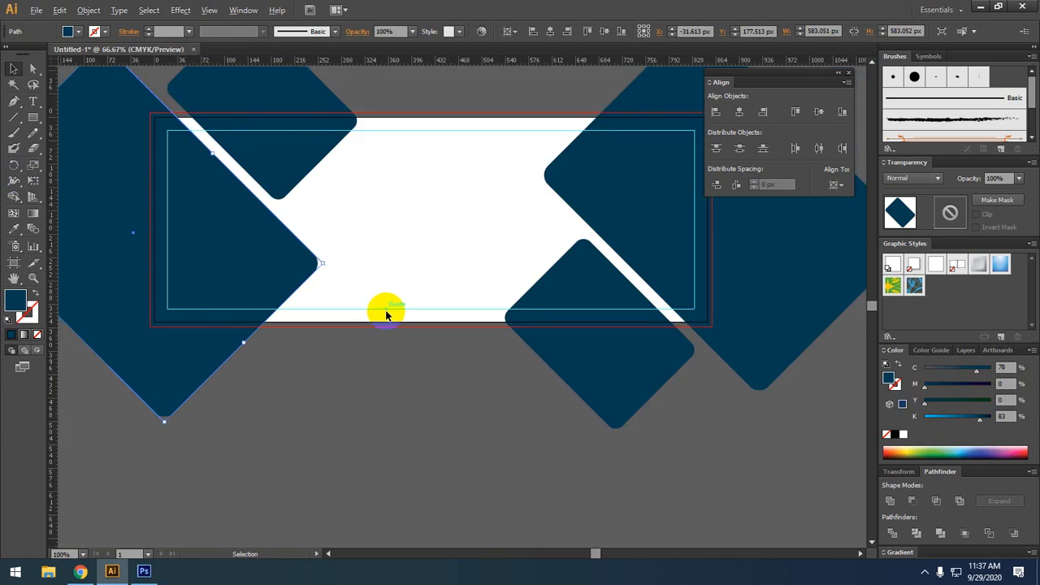
pyautogui.scroll(-2, 386, 313)
# Try expanding the appearance of all four diamonds and inspect the large left diamond's rounded corner up close
pyautogui.moveTo(535, 381); pyautogui.dragTo(132, 147)
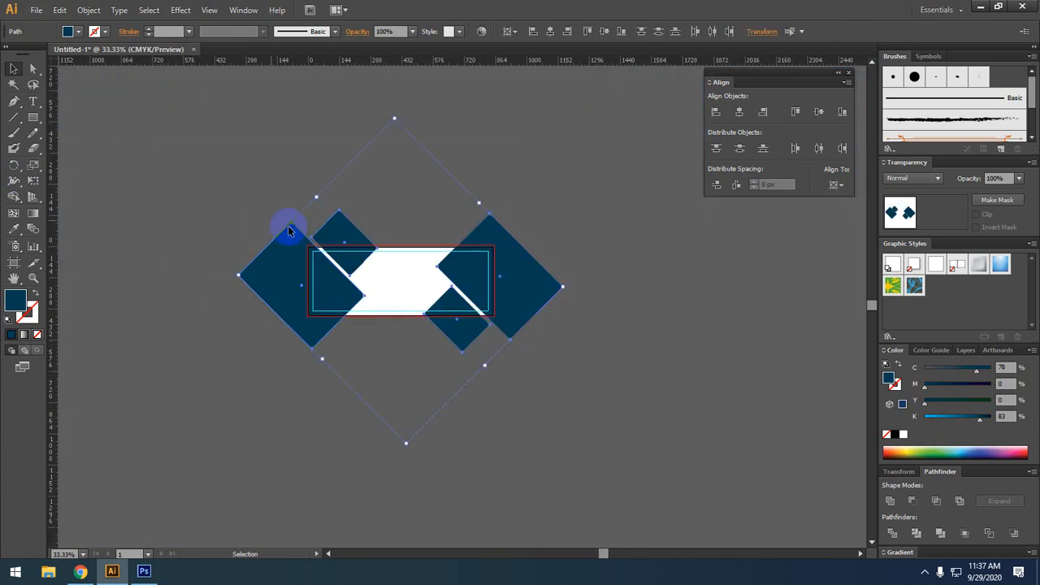
pyautogui.scroll(6, 289, 232)
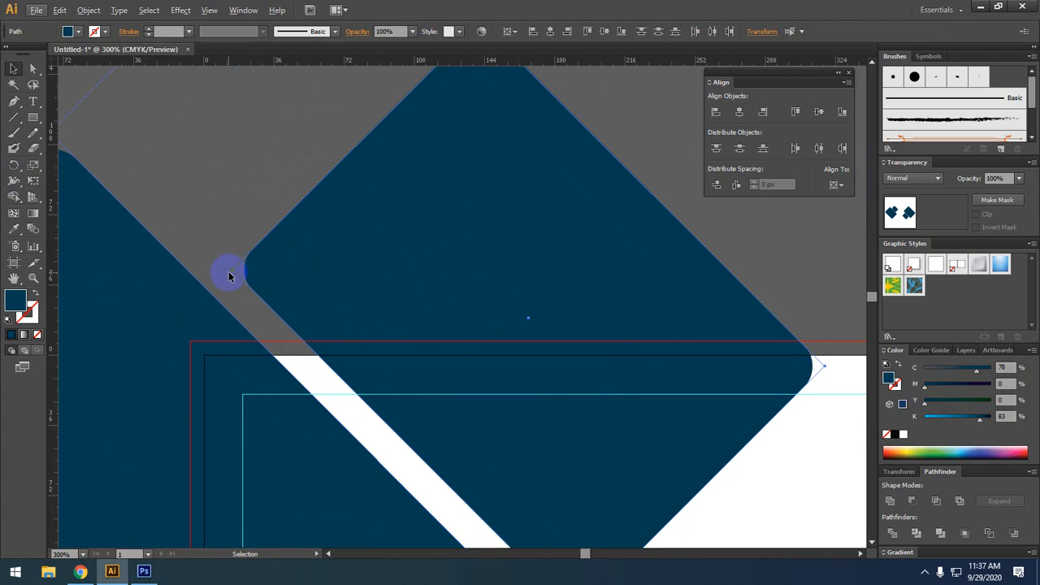
pyautogui.scroll(-4, 229, 276)
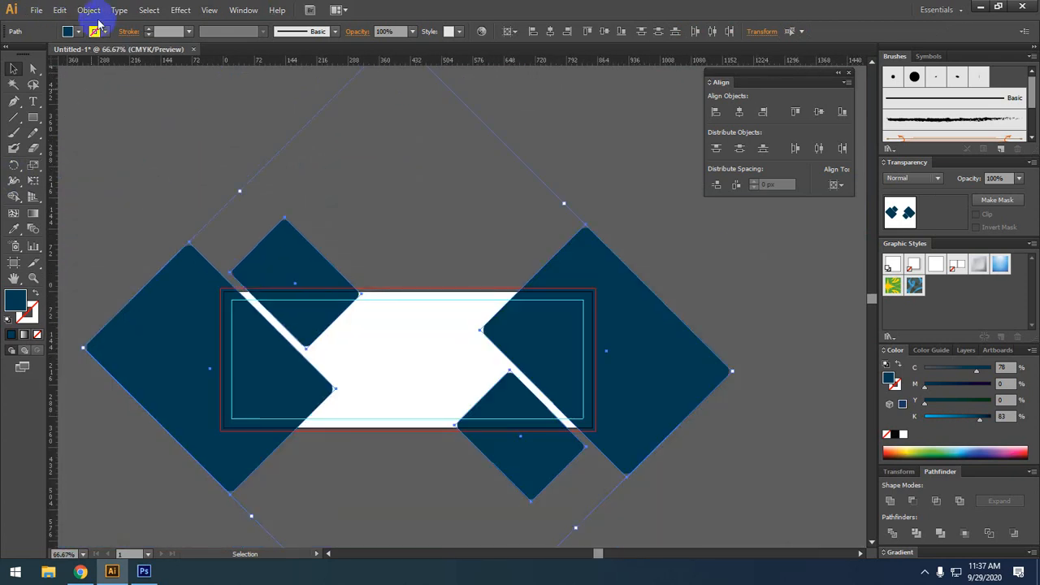
pyautogui.click(88, 11)
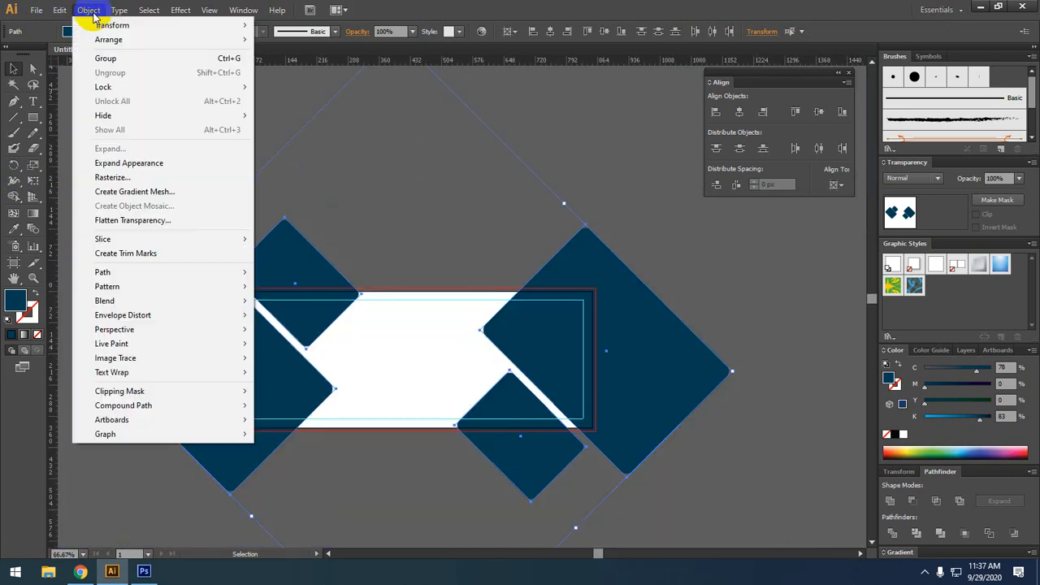
pyautogui.click(130, 164)
pyautogui.click(361, 174)
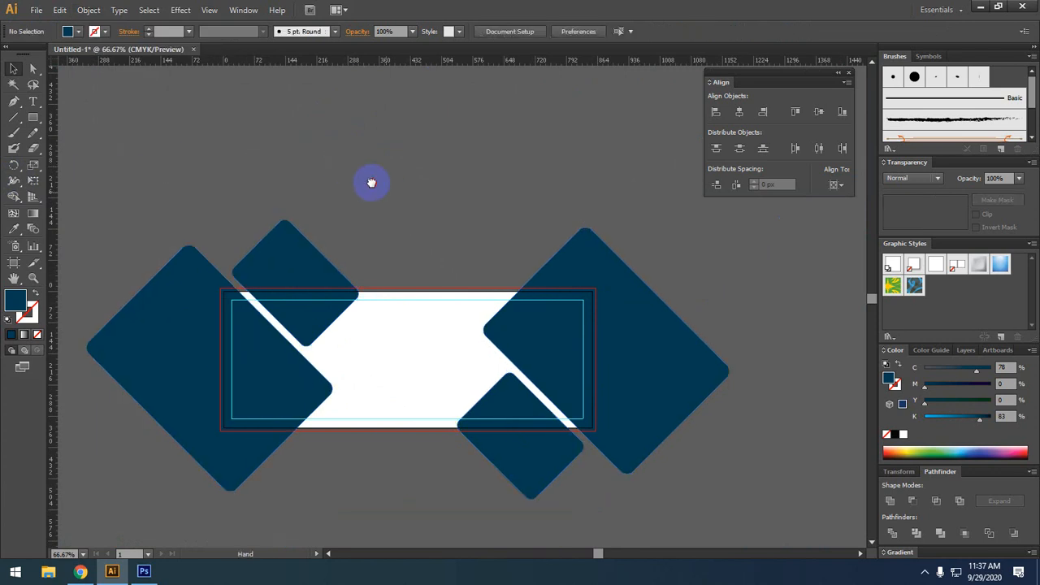
pyautogui.scroll(-1, 325, 236)
pyautogui.hscroll(1, 325, 236)
pyautogui.click(188, 364)
pyautogui.scroll(5, 251, 339)
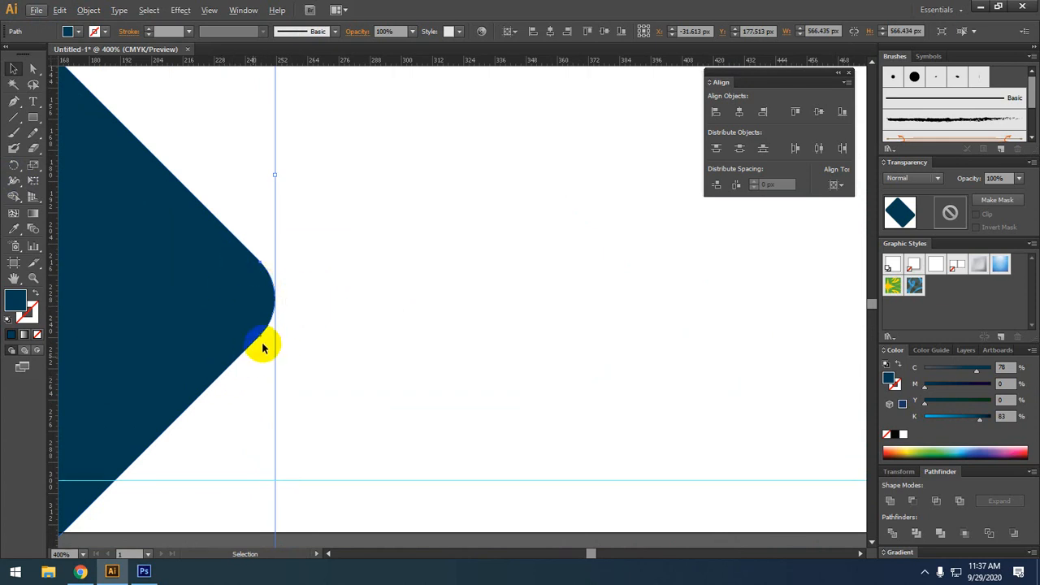
pyautogui.scroll(-7, 256, 264)
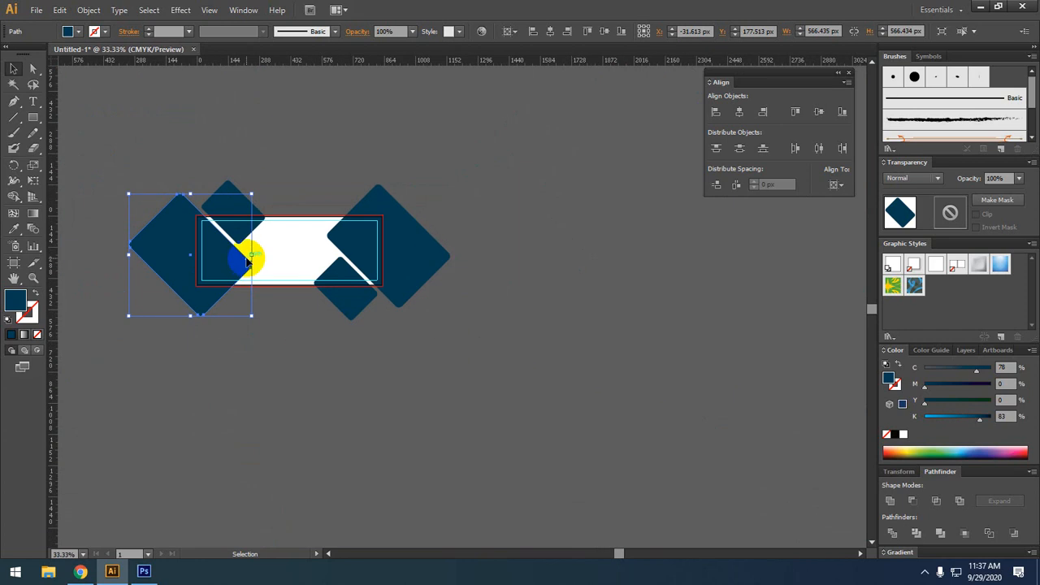
# Expand the appearance of all four diamonds so their rounded corners become real path geometry, and deselect them
pyautogui.scroll(4, 248, 258)
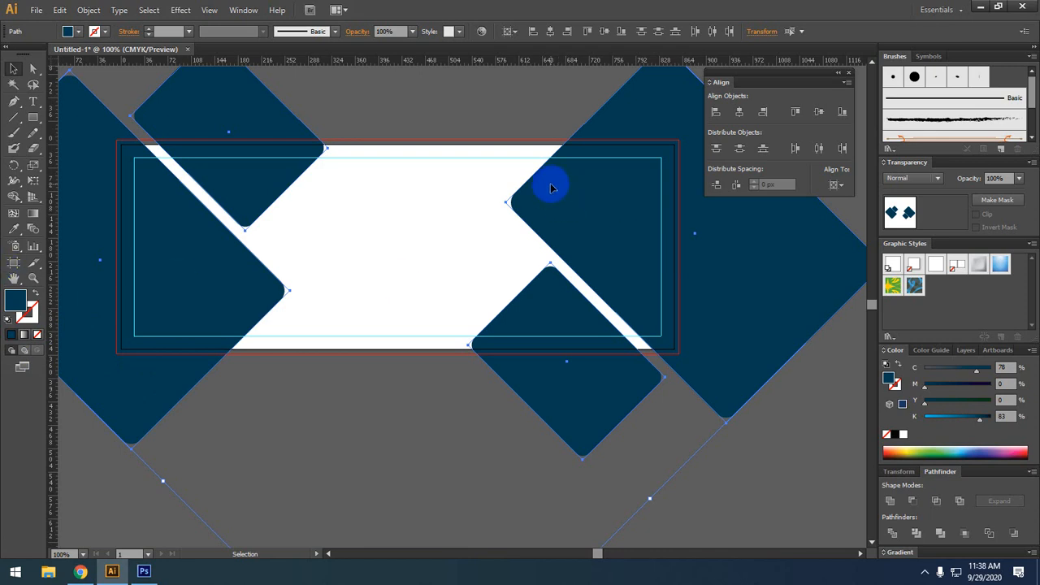
pyautogui.click(301, 343)
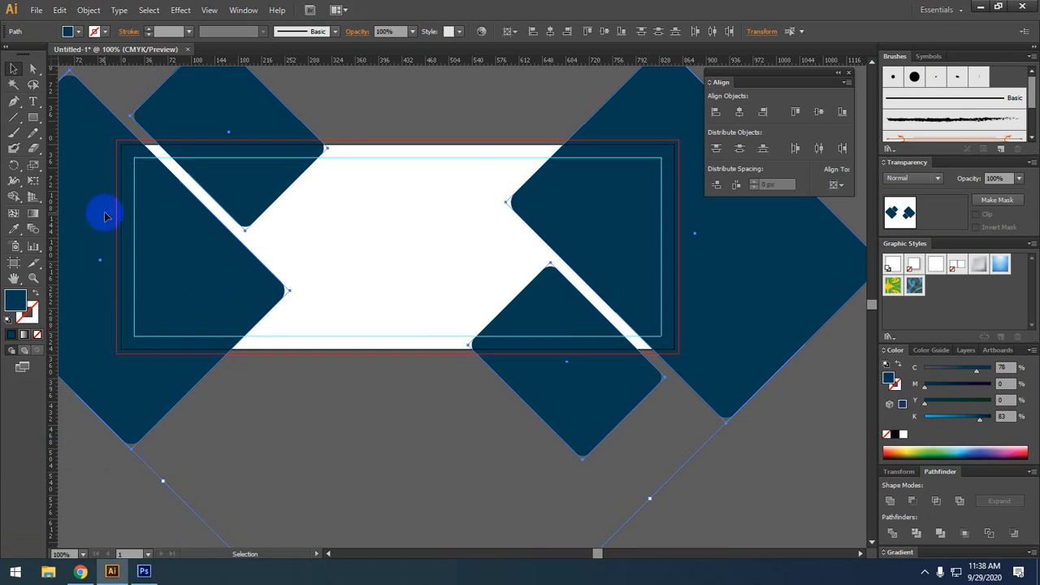
pyautogui.click(89, 10)
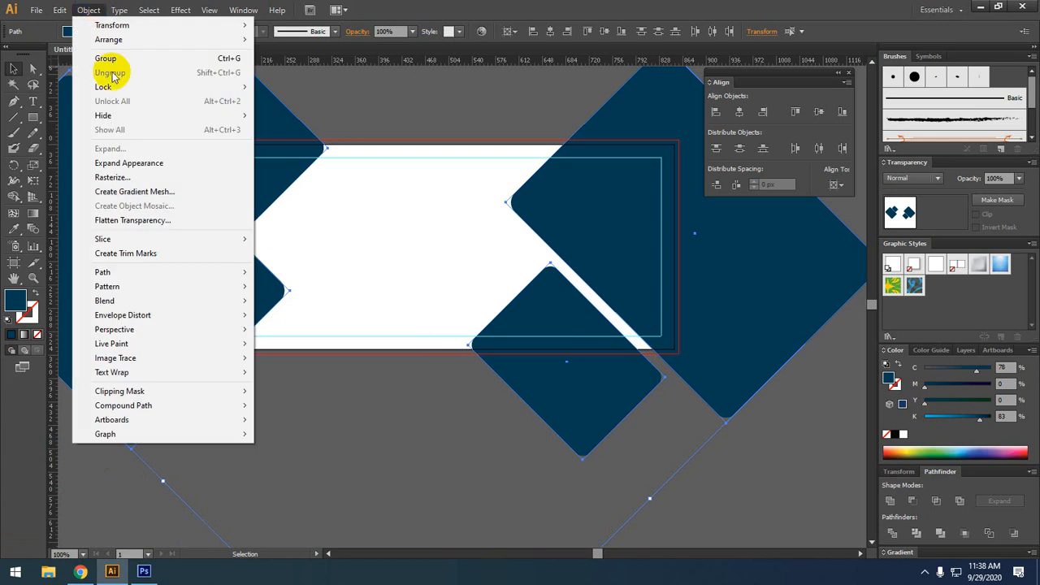
pyautogui.click(137, 162)
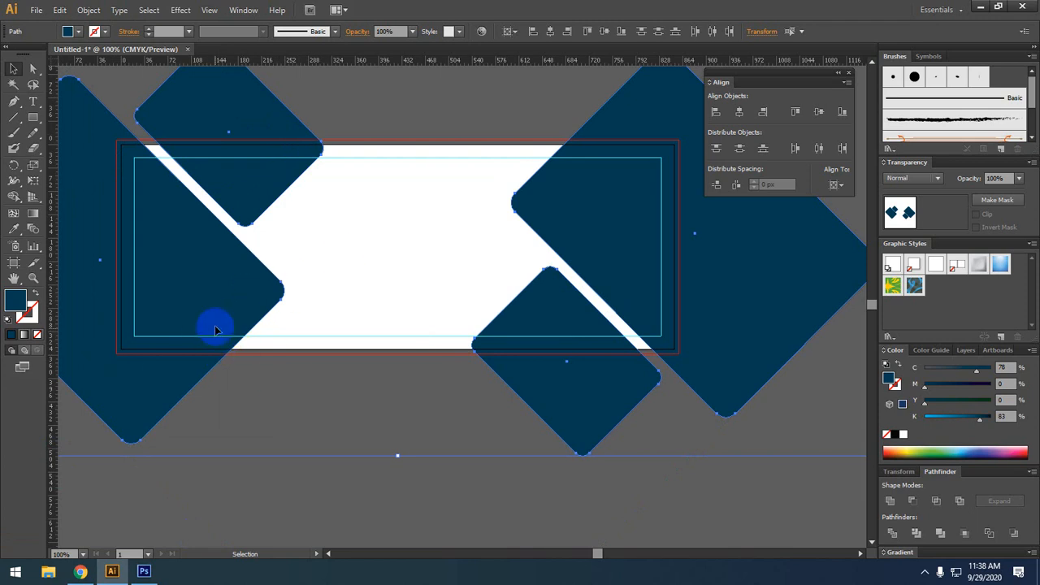
pyautogui.scroll(-2, 192, 322)
pyautogui.click(383, 402)
pyautogui.moveTo(377, 426); pyautogui.dragTo(366, 424)
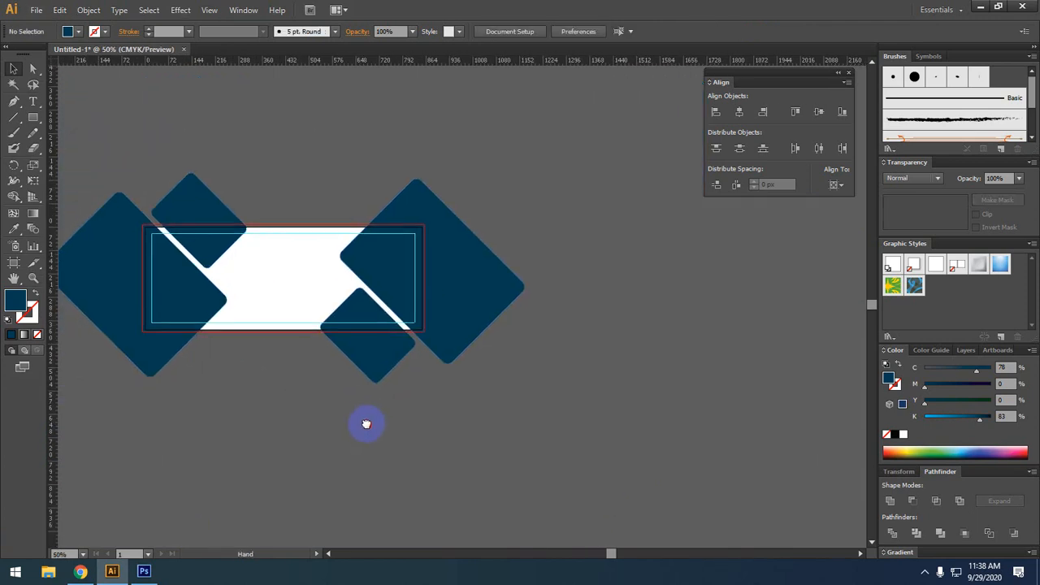
# Draw a dark-blue rounded rectangle about 562 × 196 px above the banner
pyautogui.click(456, 342)
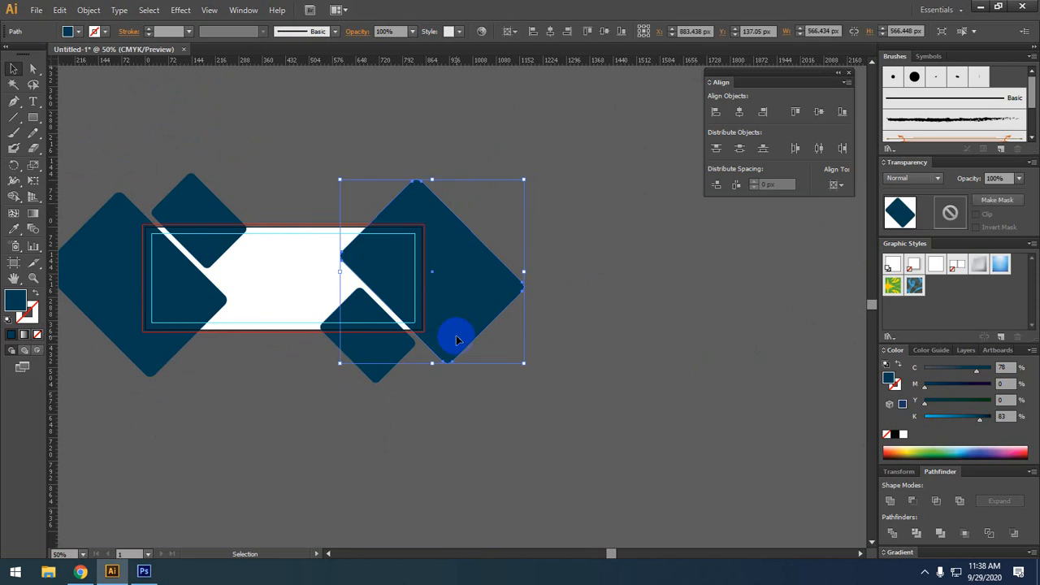
pyautogui.click(33, 121)
pyautogui.moveTo(33, 121); pyautogui.dragTo(77, 131)
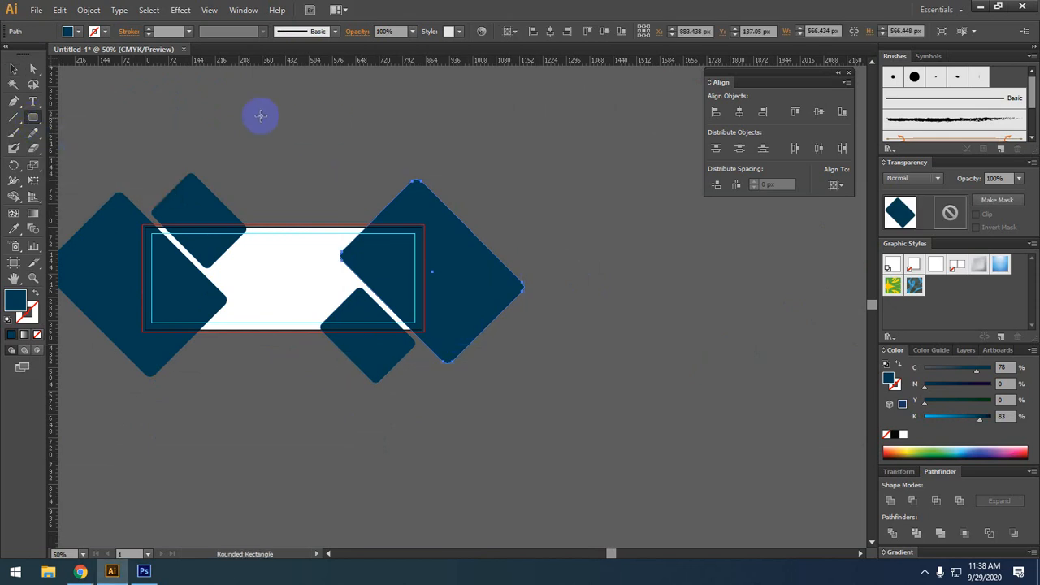
pyautogui.moveTo(260, 116); pyautogui.dragTo(443, 178)
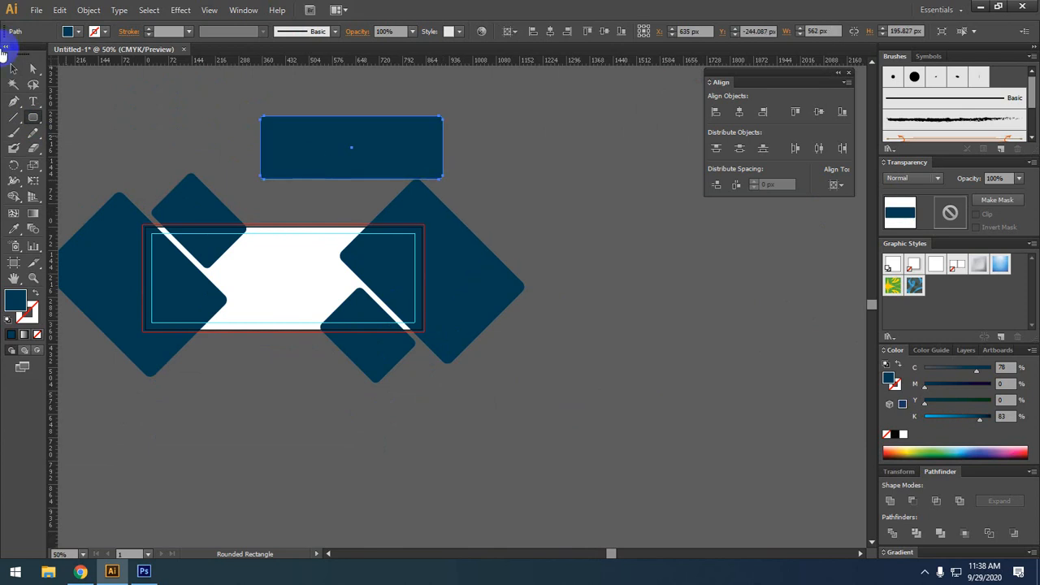
pyautogui.click(14, 68)
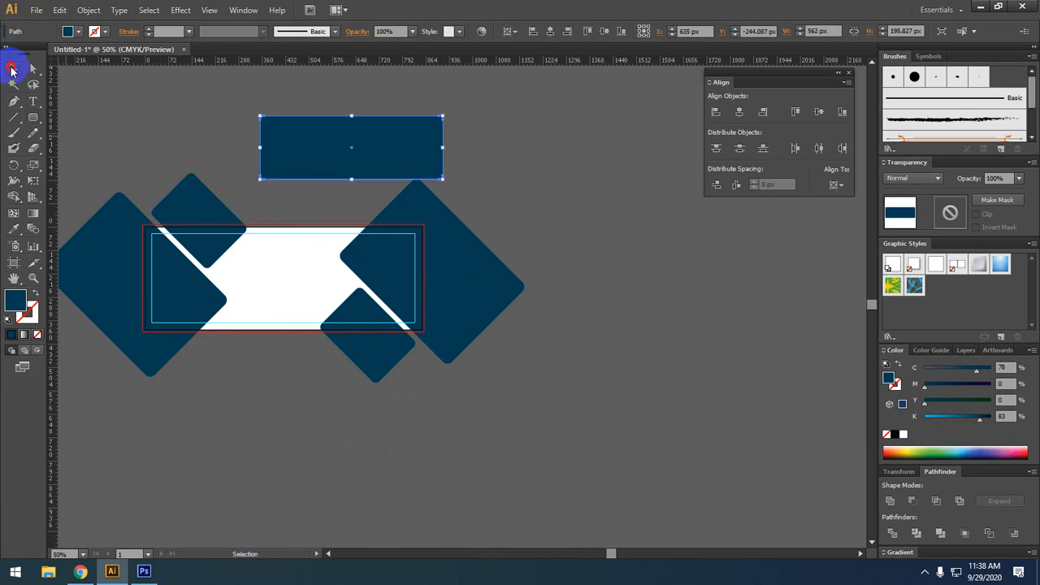
pyautogui.click(205, 160)
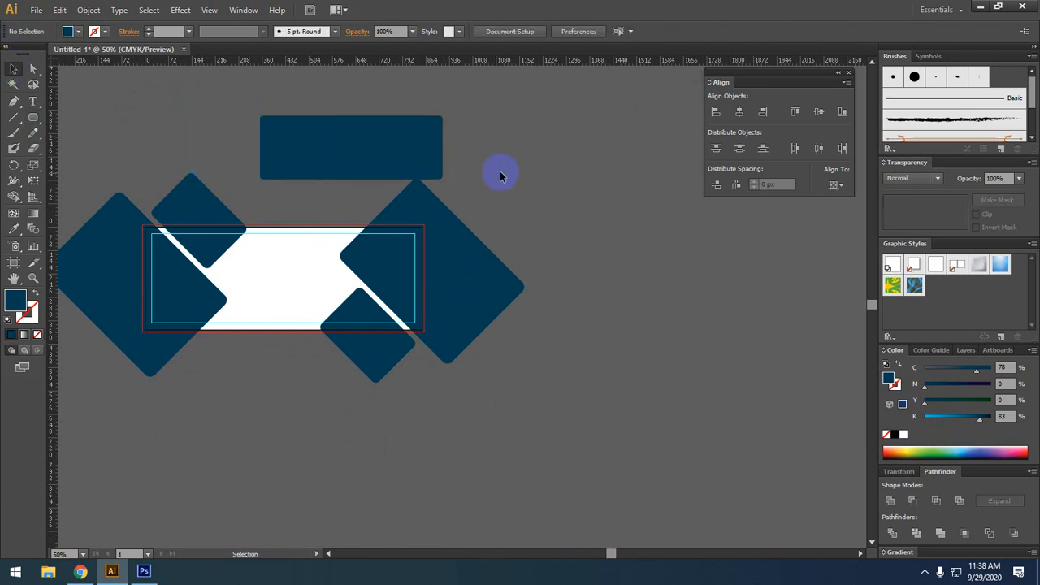
# Inspect the rounded rectangle's corner up close and delete the rectangle
pyautogui.scroll(1, 421, 136)
pyautogui.click(364, 137)
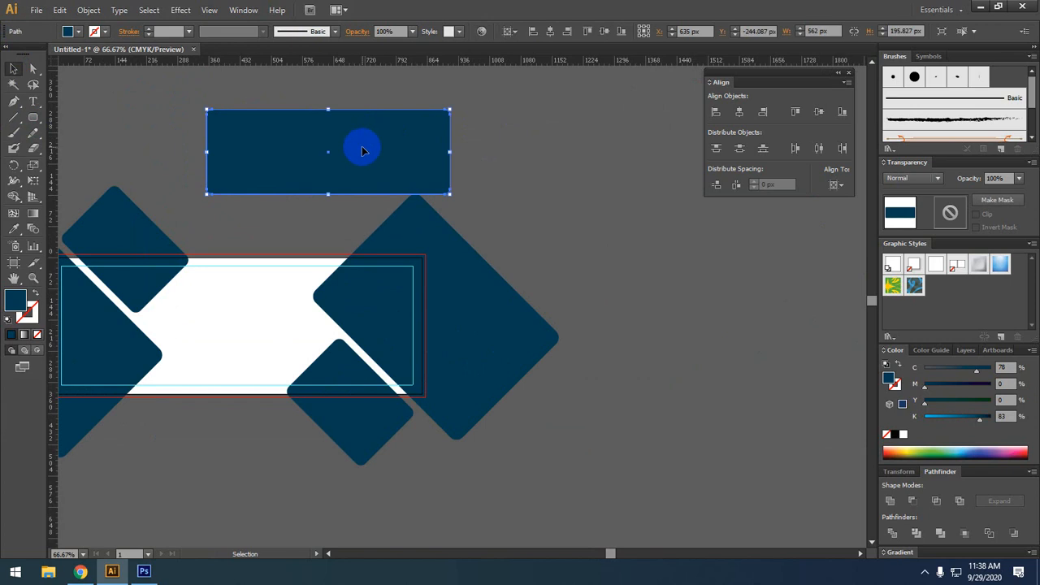
pyautogui.scroll(5, 215, 109)
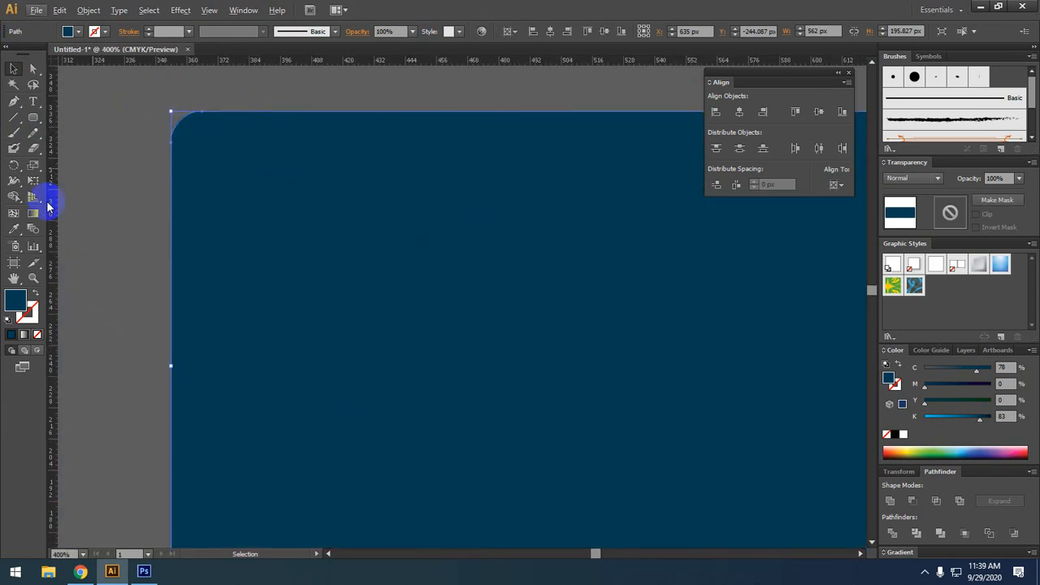
pyautogui.scroll(-4, 208, 142)
pyautogui.scroll(-1, 208, 145)
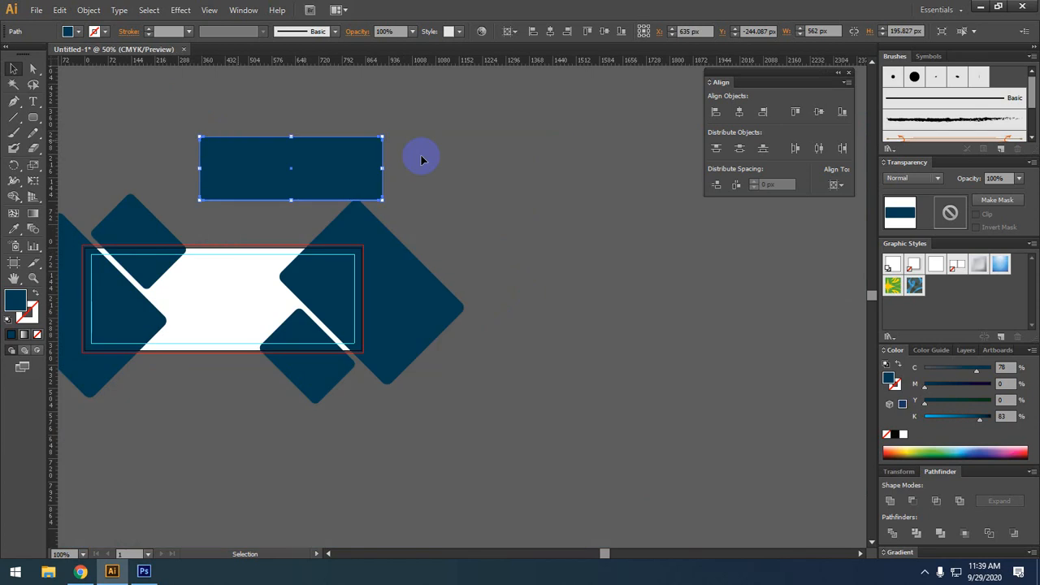
pyautogui.click(420, 156)
pyautogui.click(261, 168)
pyautogui.press('Delete')
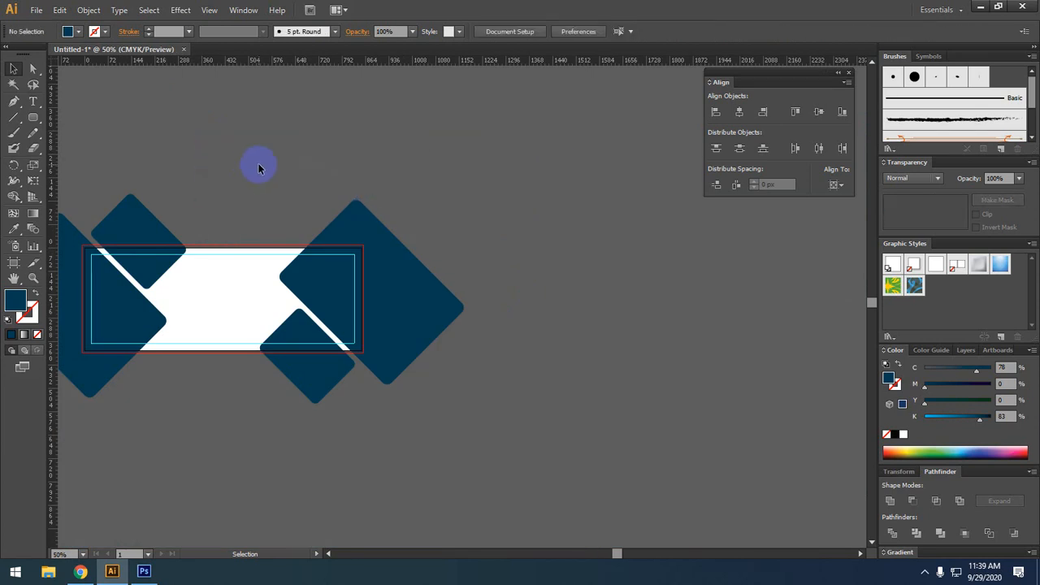
# Place unnamed.png and how-credit-cards-enhance-your-shopping-experience.jpg from the desktop's Graphic Design folder into the Illustrator banner document
pyautogui.moveTo(290, 127); pyautogui.dragTo(374, 215)
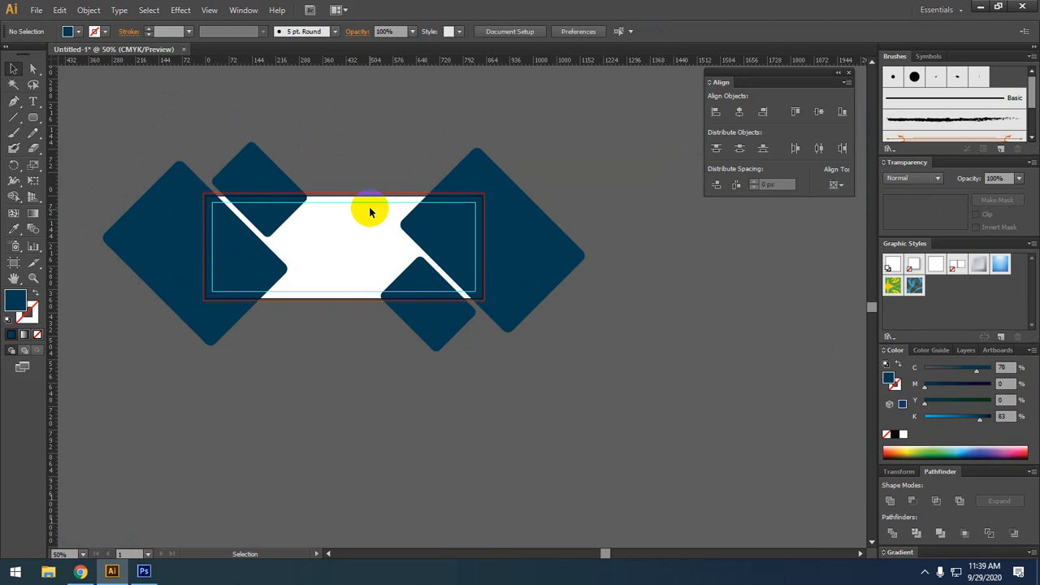
pyautogui.moveTo(371, 341); pyautogui.dragTo(371, 311)
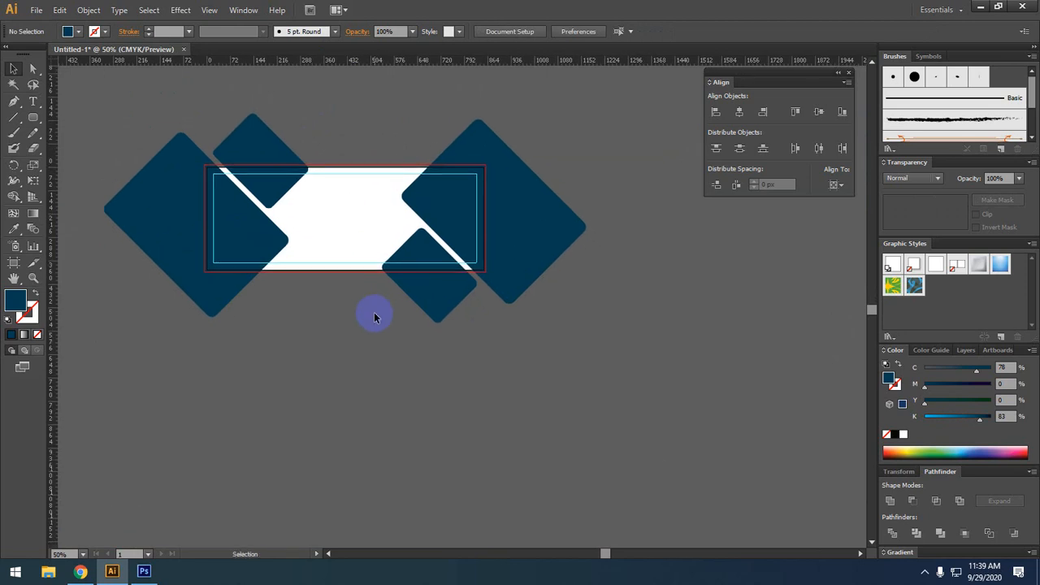
pyautogui.click(978, 8)
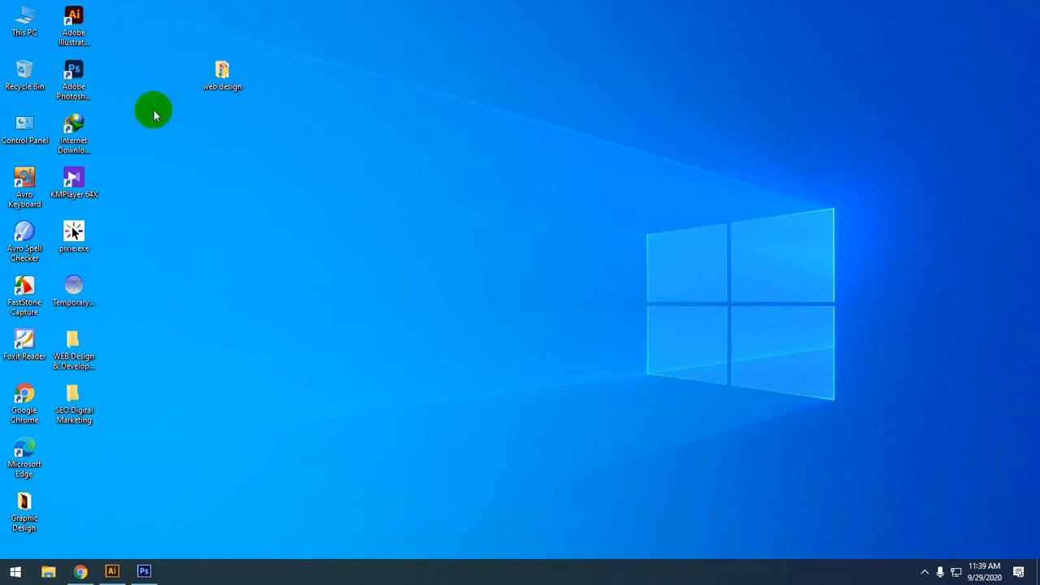
pyautogui.click(24, 501)
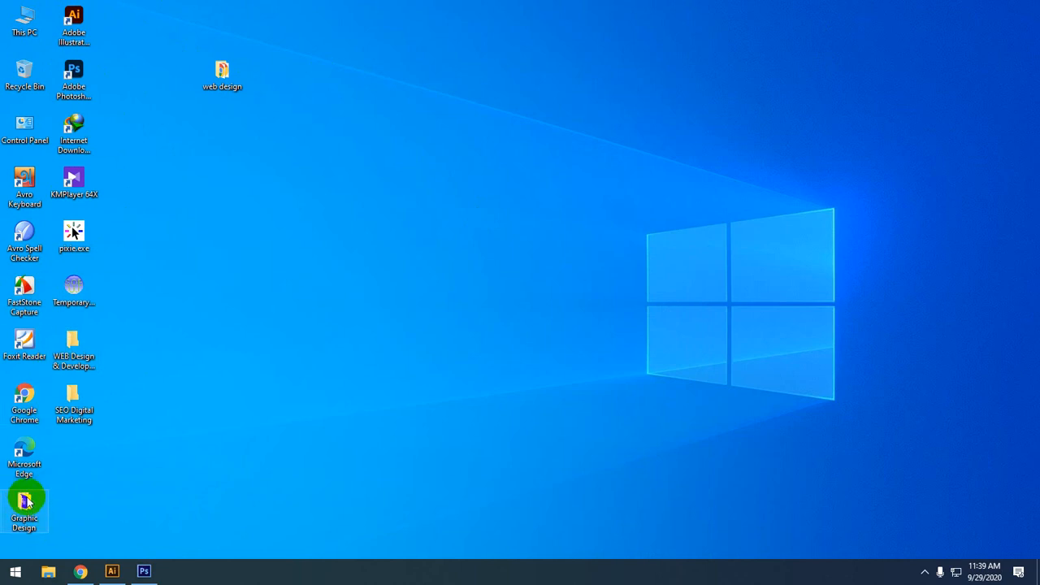
pyautogui.doubleClick(23, 501)
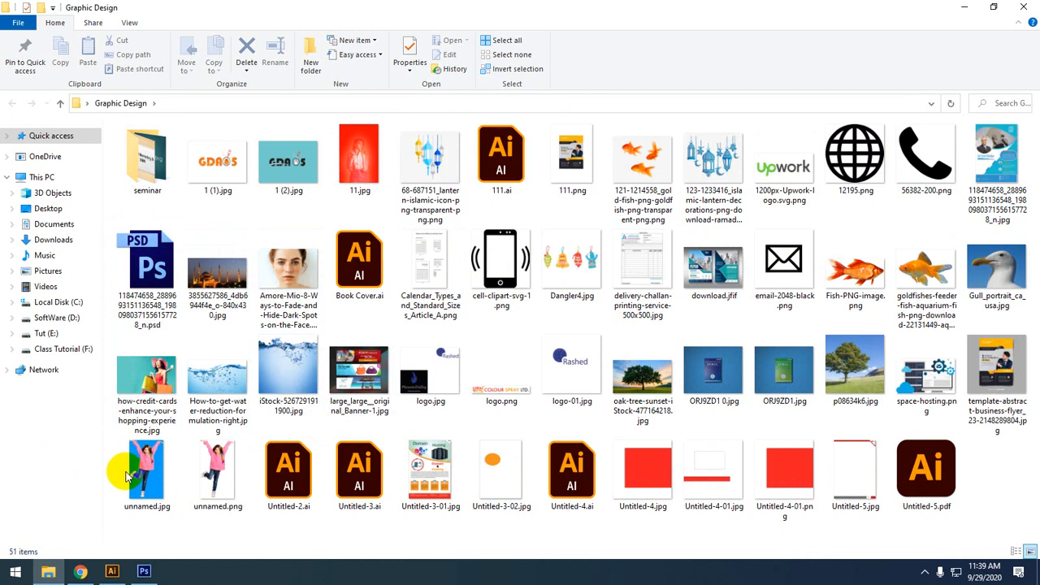
pyautogui.click(208, 472)
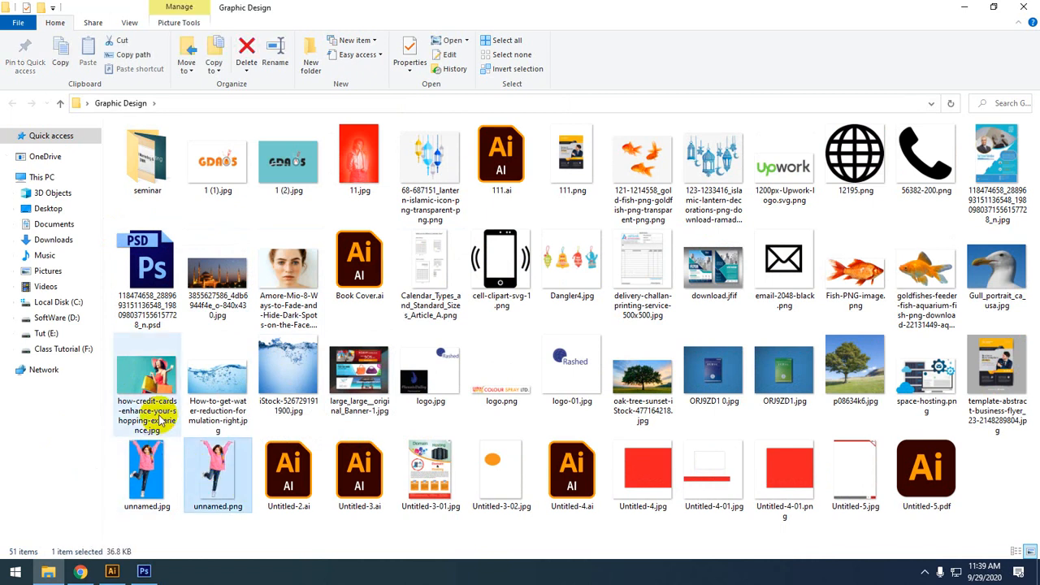
pyautogui.keyDown('ctrl'); pyautogui.click(148, 383); pyautogui.keyUp('ctrl')
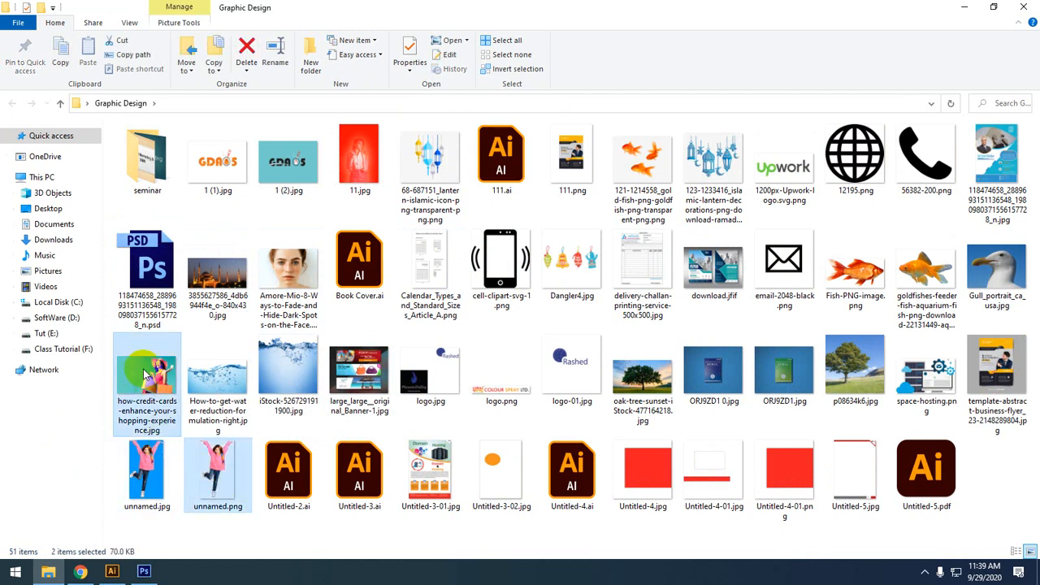
pyautogui.moveTo(145, 374); pyautogui.dragTo(345, 357)
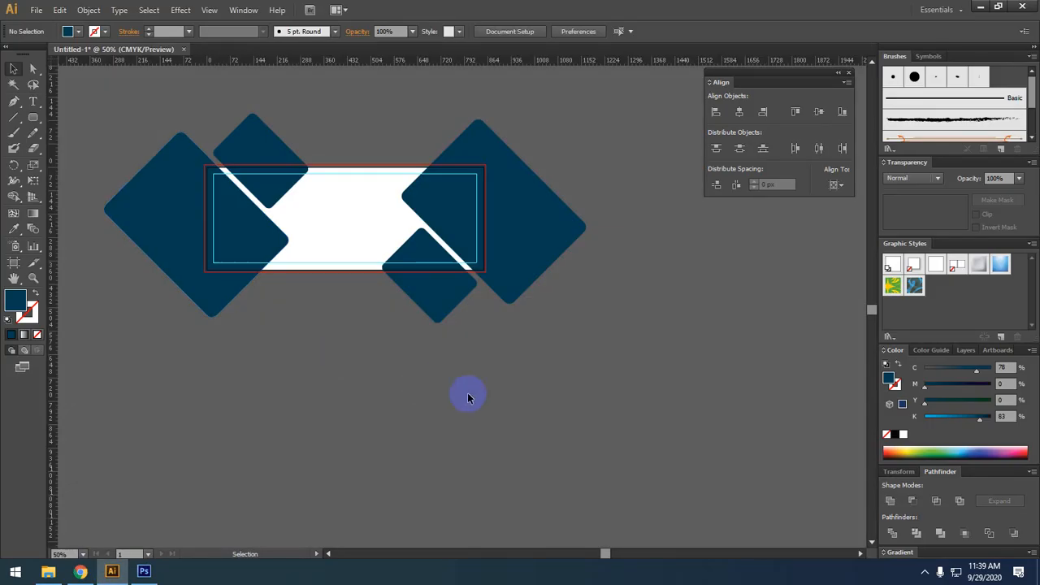
# Embed both placed images and separate them below the banner, with the jumping girl well to the right of the shopping photo
pyautogui.click(165, 31)
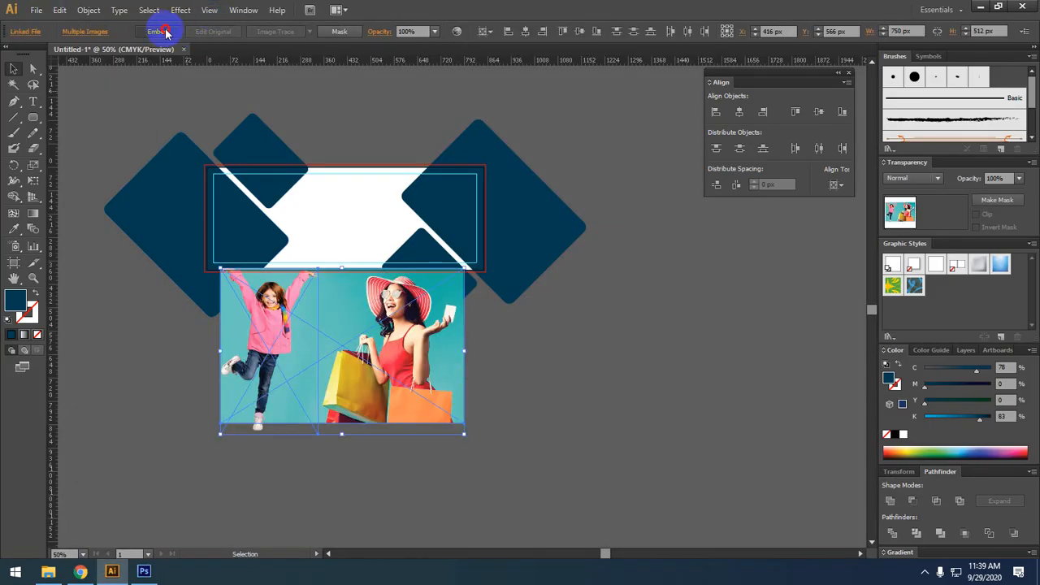
pyautogui.click(336, 144)
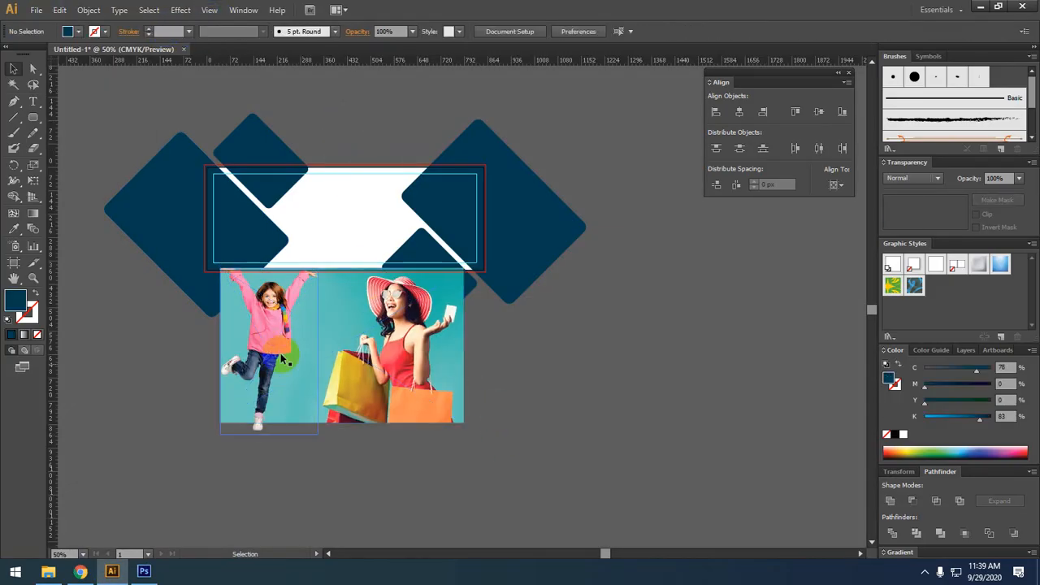
pyautogui.moveTo(283, 358); pyautogui.dragTo(657, 397)
pyautogui.moveTo(402, 363); pyautogui.dragTo(325, 404)
pyautogui.click(468, 408)
pyautogui.click(370, 438)
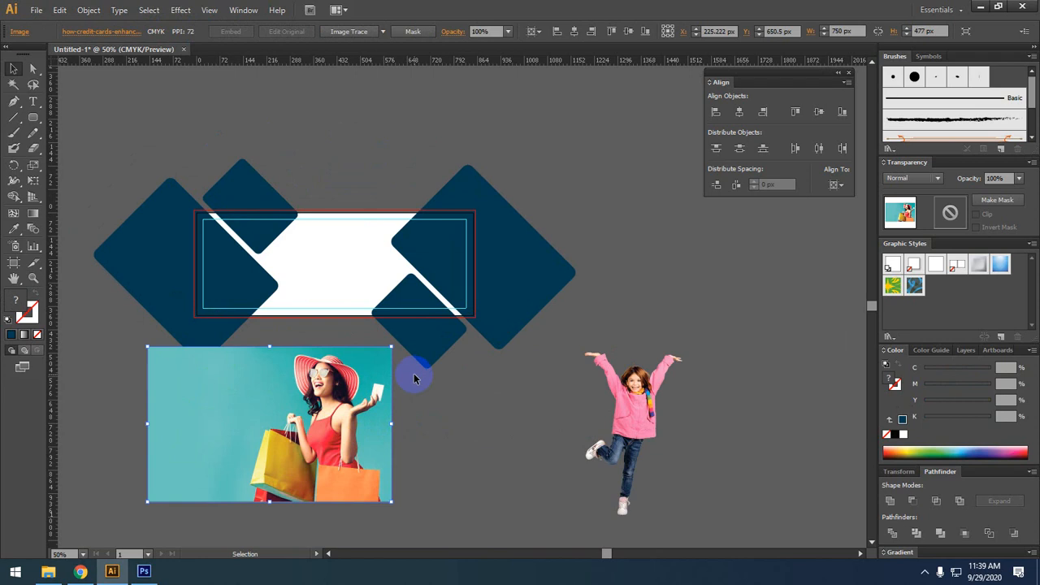
# Draw a dark-blue rectangle over the jumping girl photo and enlarge it to about 420 × 684 px
pyautogui.click(669, 446)
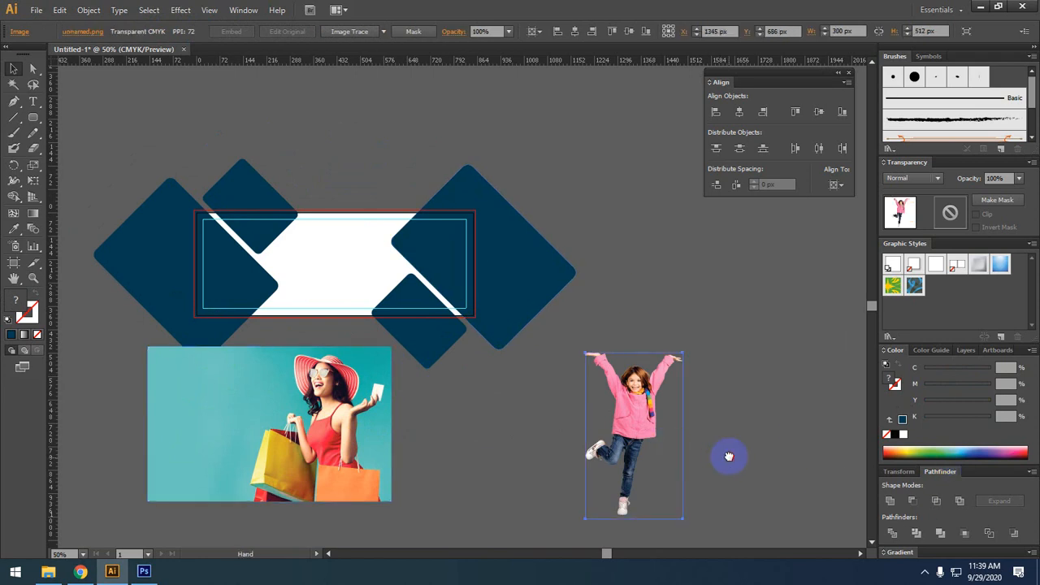
pyautogui.moveTo(729, 458); pyautogui.dragTo(659, 334)
pyautogui.click(33, 120)
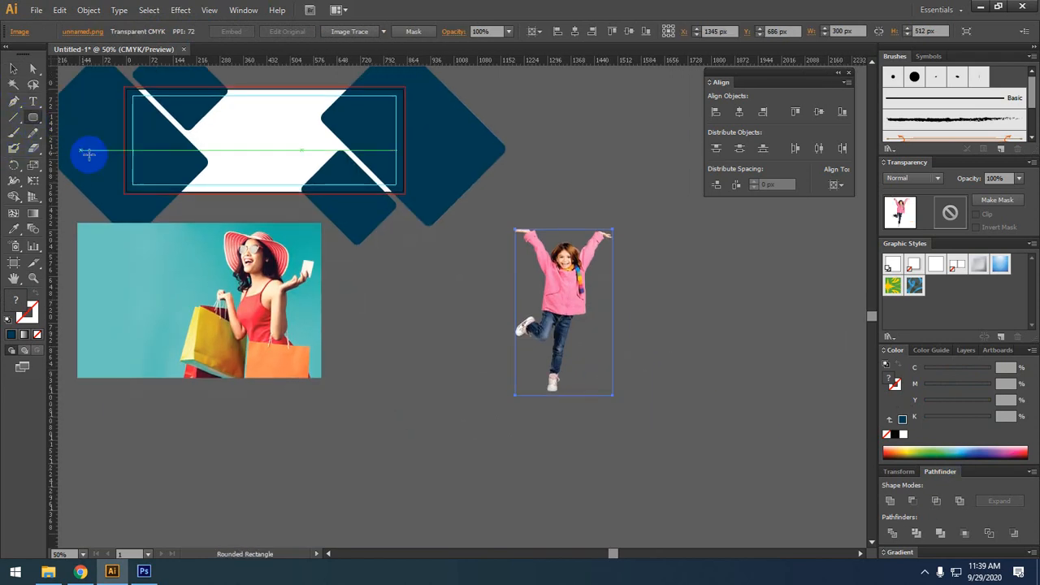
pyautogui.click(34, 120)
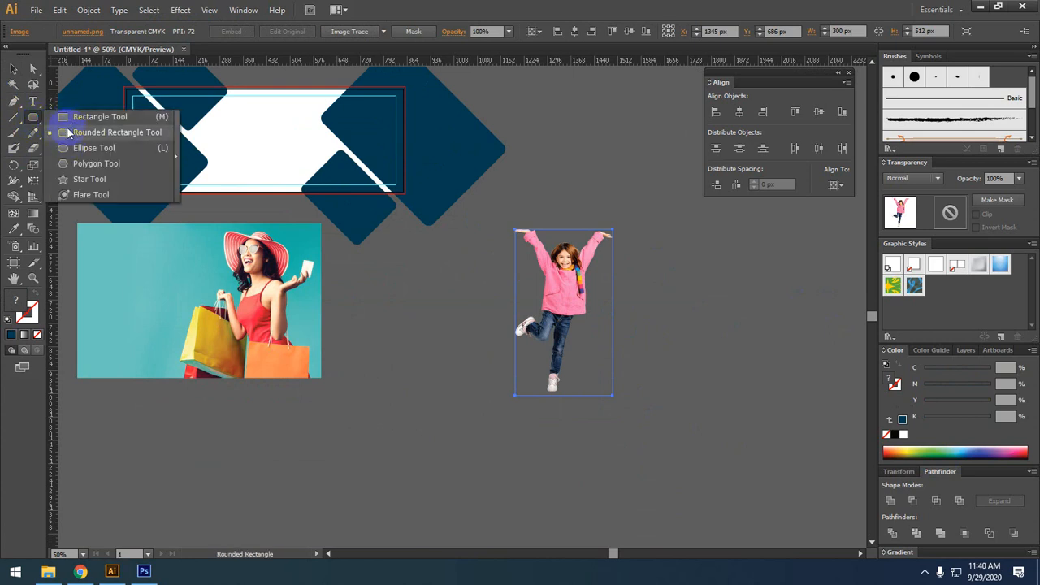
pyautogui.click(72, 119)
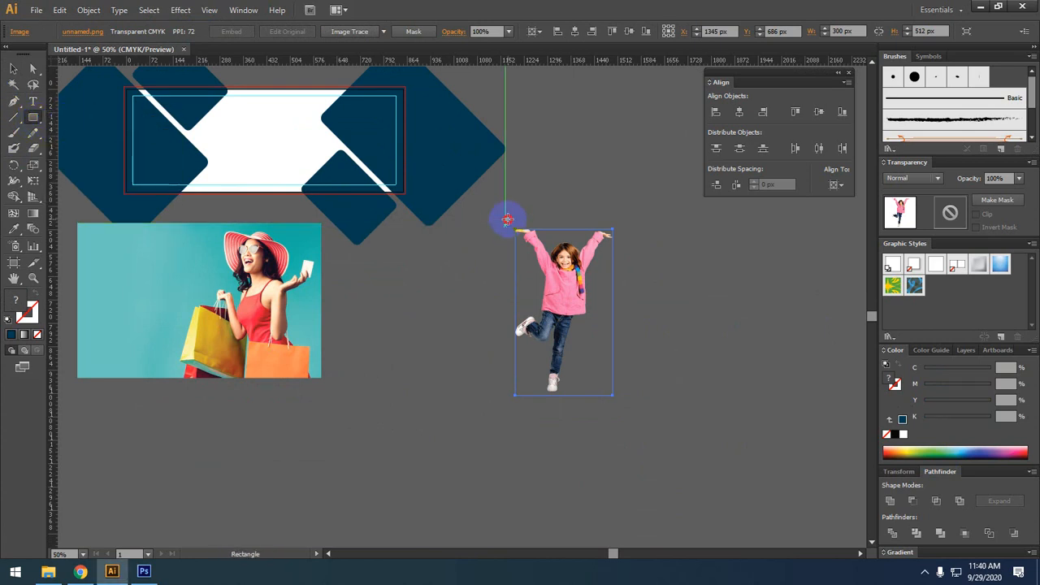
pyautogui.moveTo(505, 219); pyautogui.dragTo(623, 412)
pyautogui.click(14, 68)
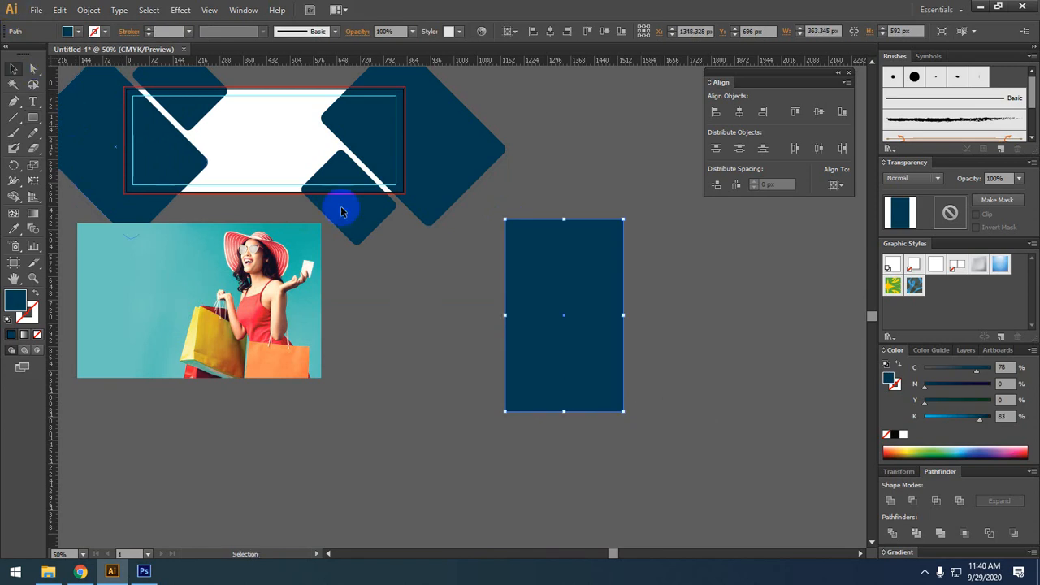
pyautogui.moveTo(505, 219)
pyautogui.mouseDown()
pyautogui.moveTo(490, 209)
pyautogui.moveTo(499, 209)
pyautogui.mouseUp()
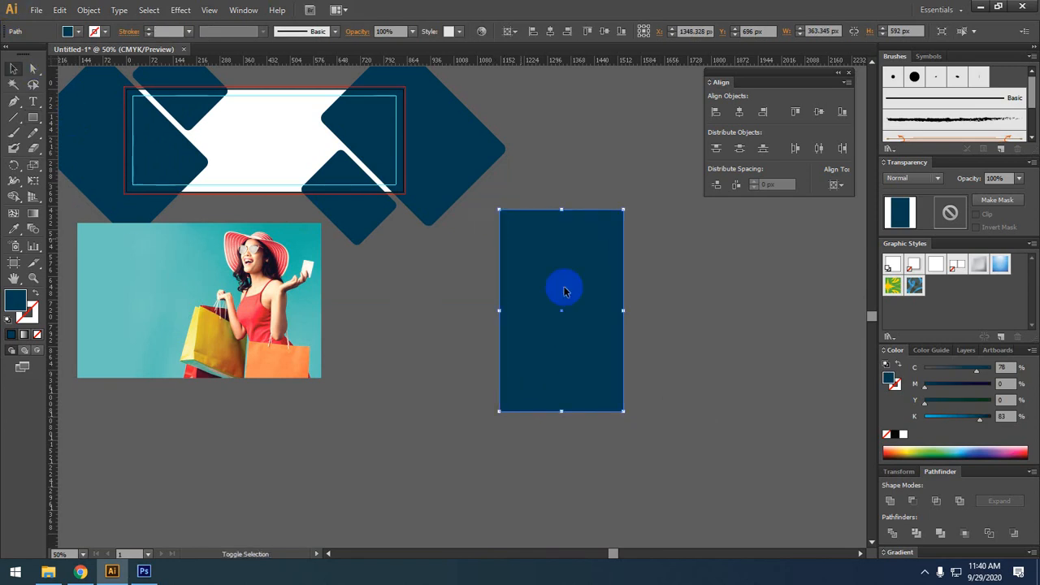
pyautogui.moveTo(623, 411); pyautogui.dragTo(636, 431)
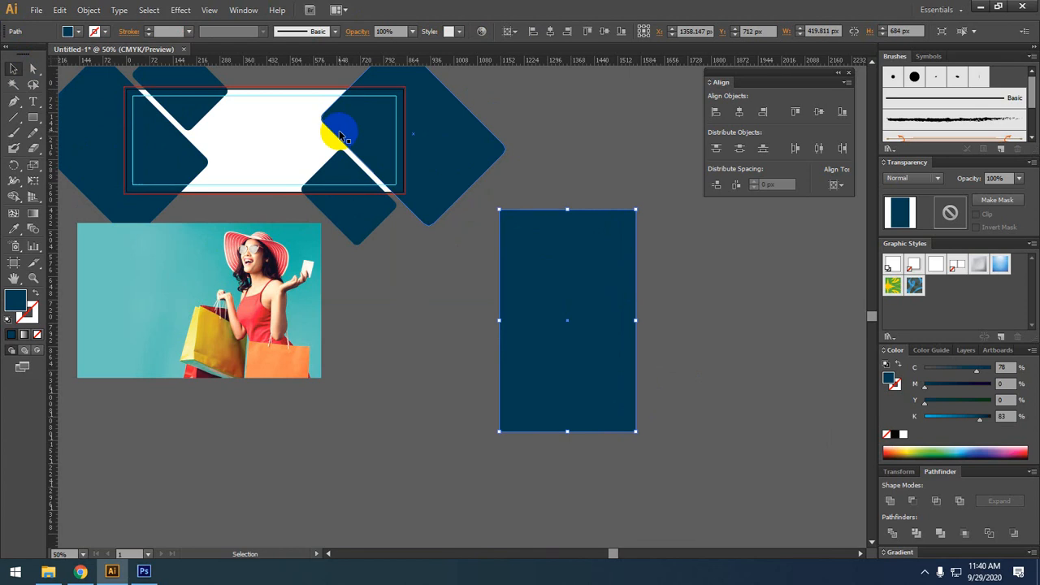
# Send the dark-blue rectangle to the back and shift the jumping girl to the middle of it
pyautogui.rightClick(543, 226)
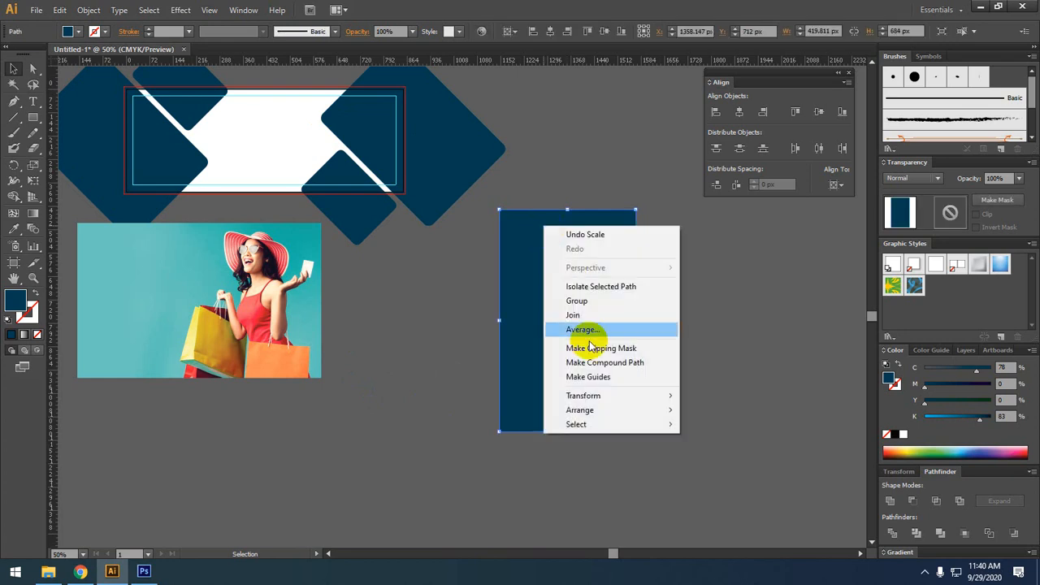
pyautogui.moveTo(605, 410)
pyautogui.click(720, 452)
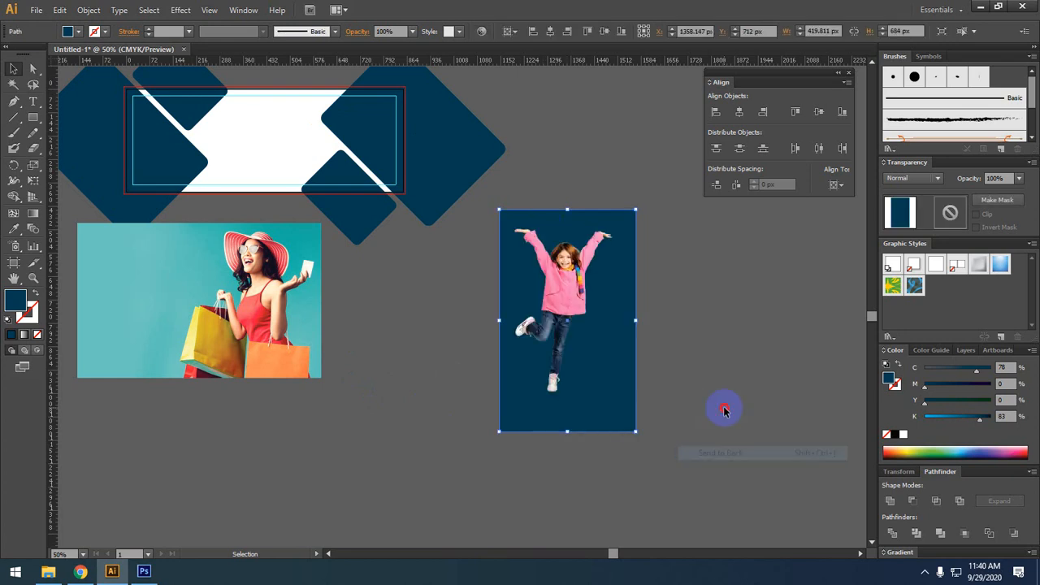
pyautogui.click(724, 410)
pyautogui.moveTo(666, 382); pyautogui.dragTo(603, 364)
pyautogui.moveTo(500, 290); pyautogui.dragTo(508, 297)
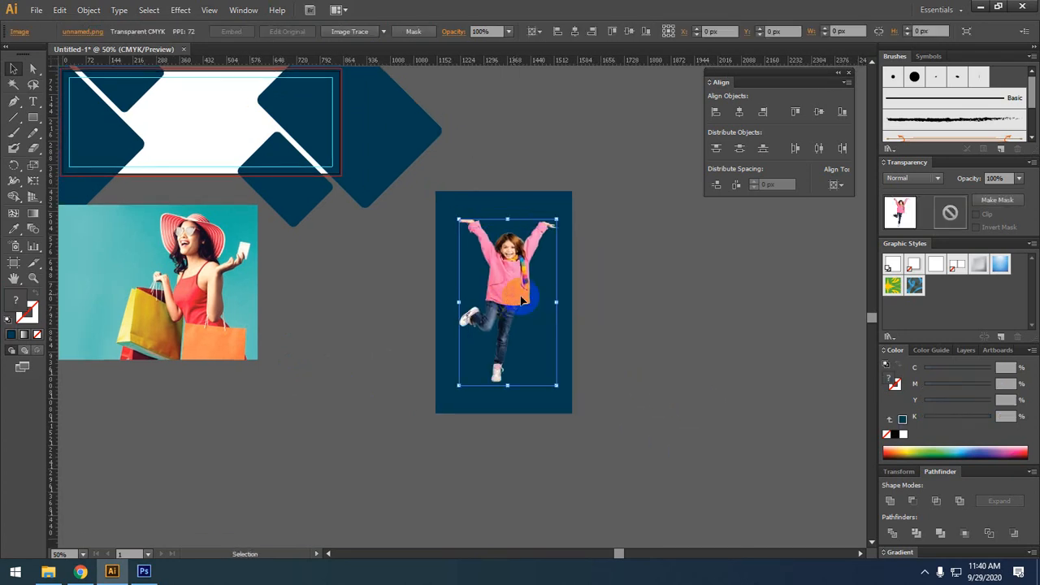
pyautogui.click(594, 309)
# Recolour the rectangle behind the girl with the teal sampled from the shopping photo's background
pyautogui.moveTo(594, 309); pyautogui.dragTo(611, 282)
pyautogui.click(470, 275)
pyautogui.click(659, 305)
pyautogui.click(532, 297)
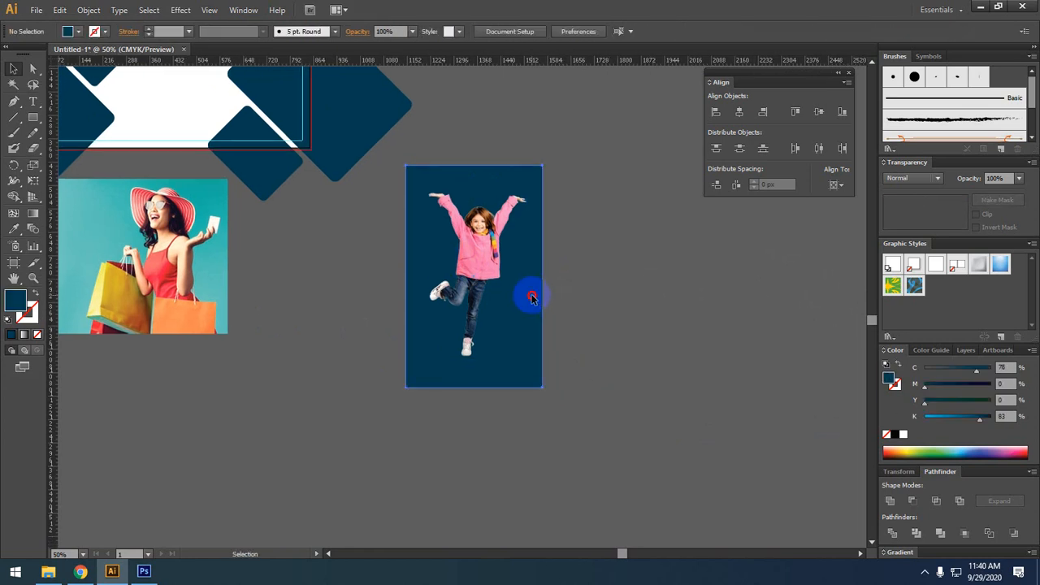
pyautogui.moveTo(532, 297); pyautogui.dragTo(562, 254)
pyautogui.click(14, 229)
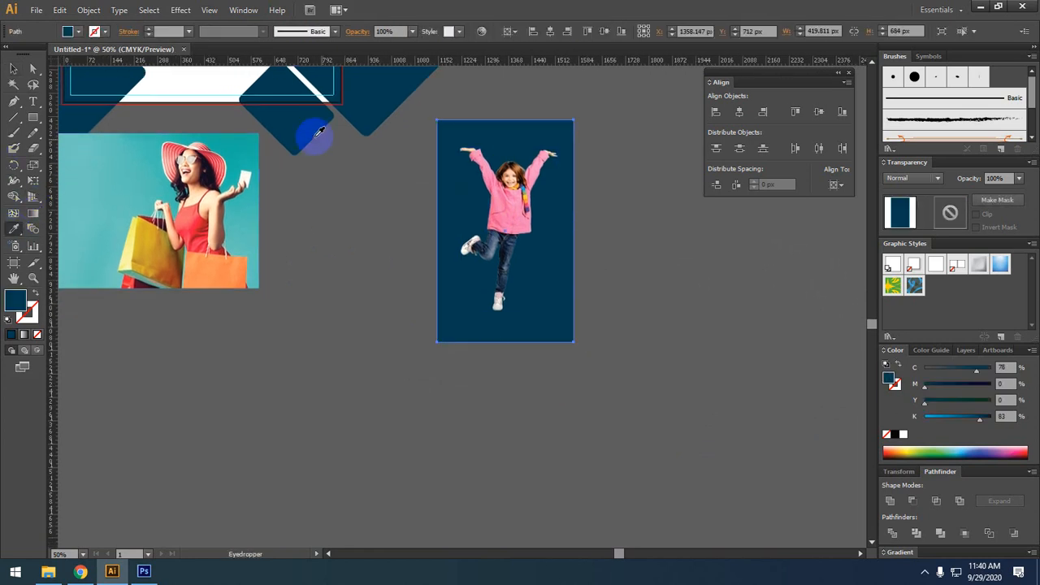
pyautogui.click(81, 151)
pyautogui.click(13, 71)
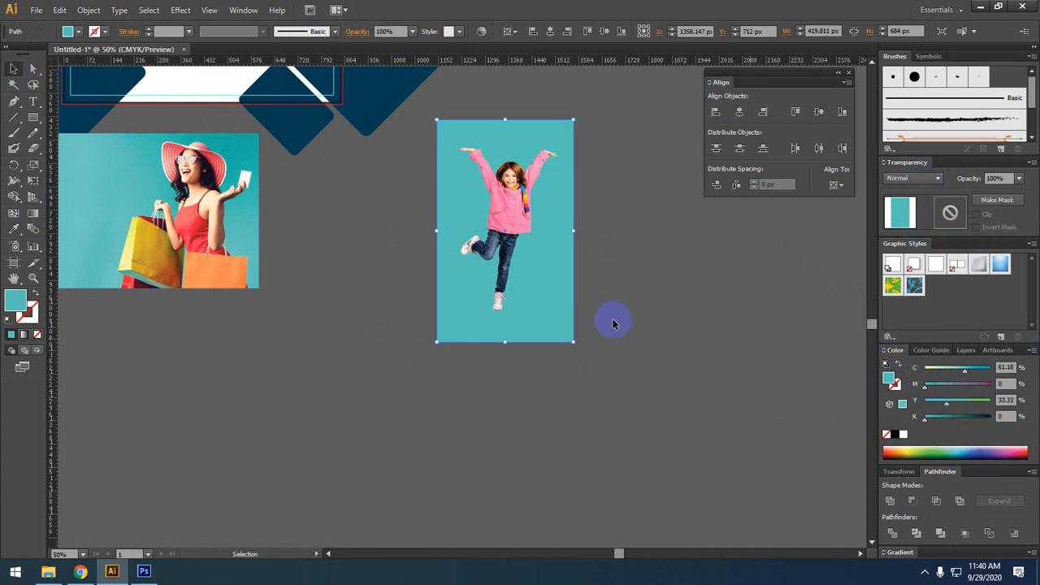
# Place a copy of the teal rectangle below and to the right of the girl and fill it with a linear white-to-black gradient
pyautogui.moveTo(568, 280); pyautogui.dragTo(825, 402)
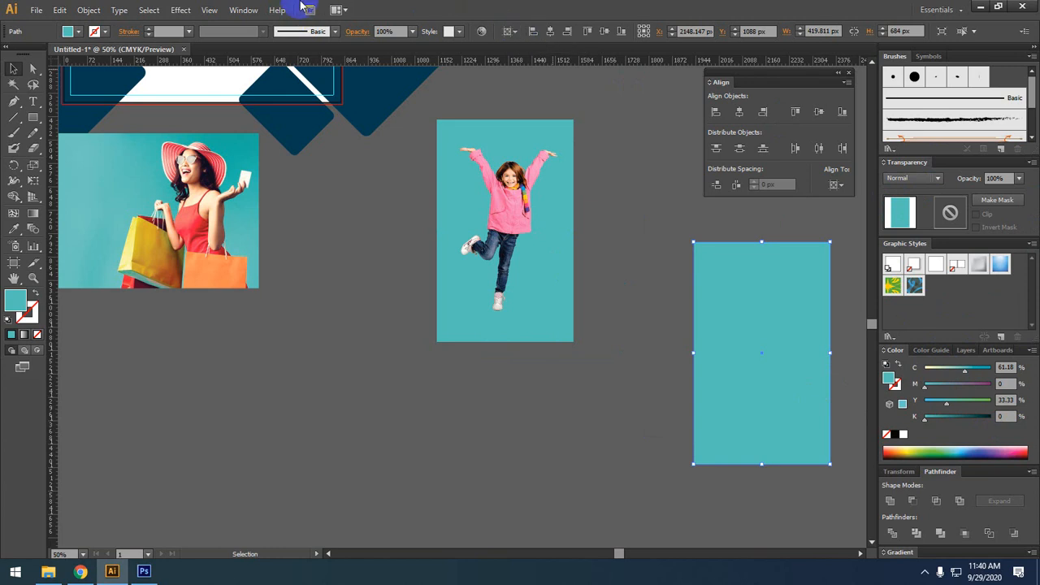
pyautogui.click(239, 10)
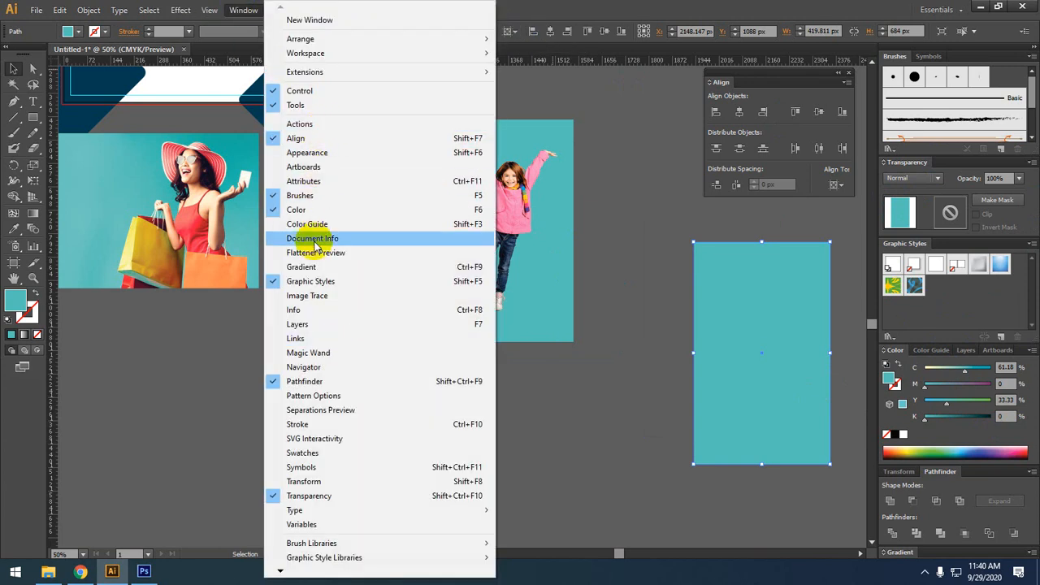
pyautogui.click(300, 267)
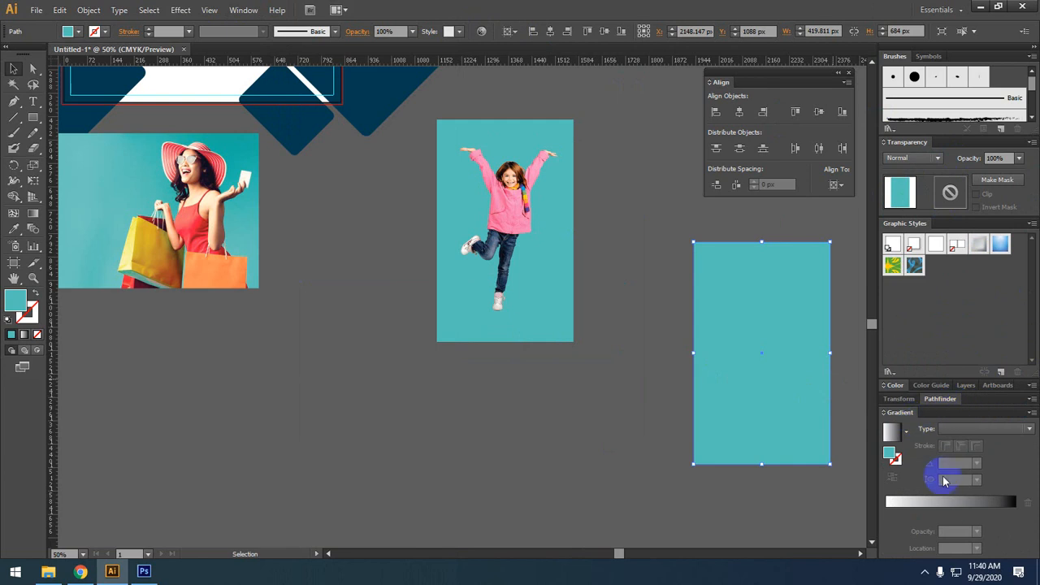
pyautogui.click(948, 505)
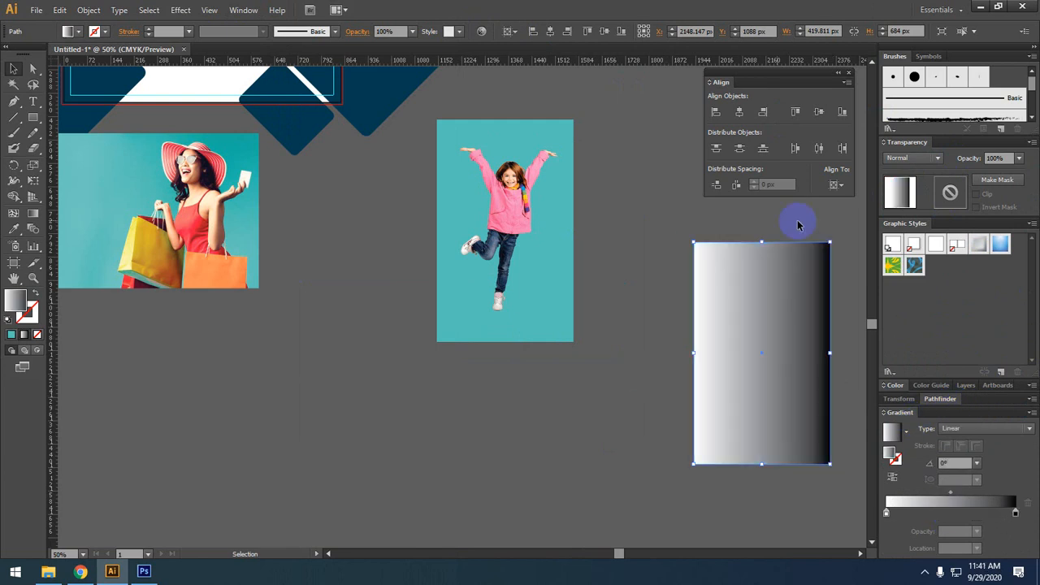
pyautogui.click(887, 514)
# Group the gradient settings with the transparency settings and display the colour sliders for the teal rectangle behind the girl
pyautogui.click(546, 323)
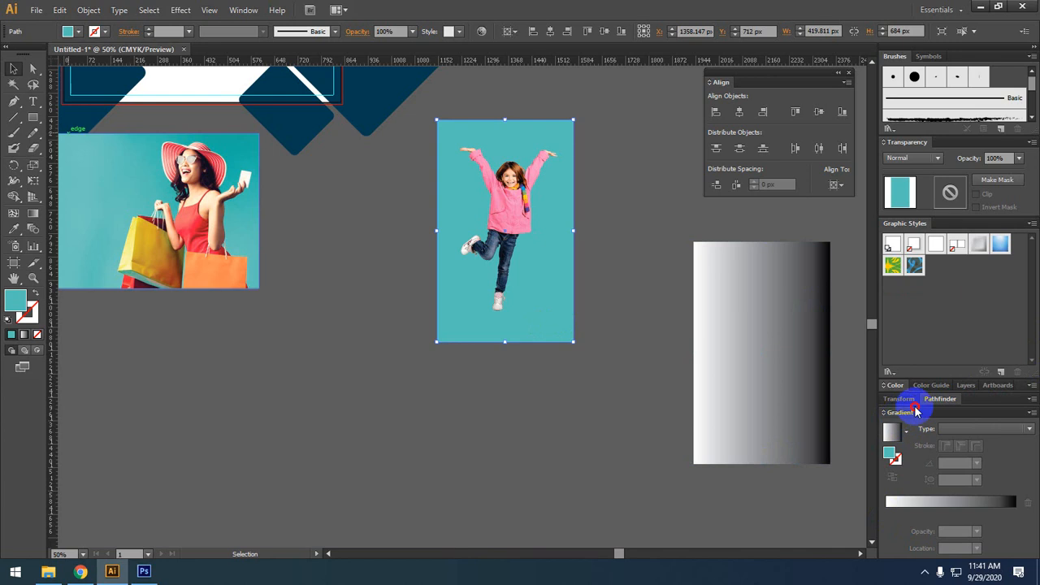
pyautogui.moveTo(916, 409); pyautogui.dragTo(957, 151)
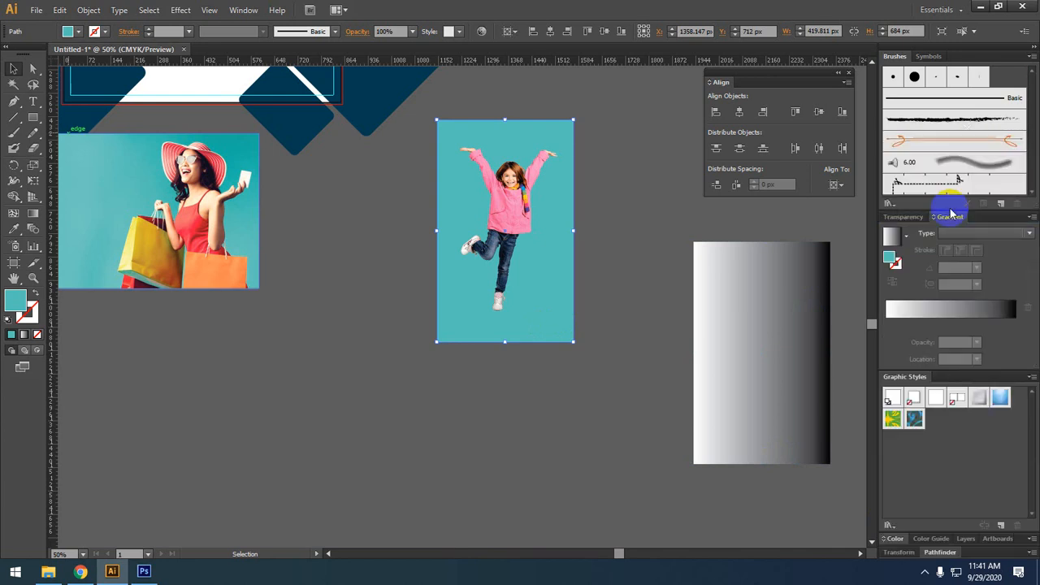
pyautogui.click(537, 304)
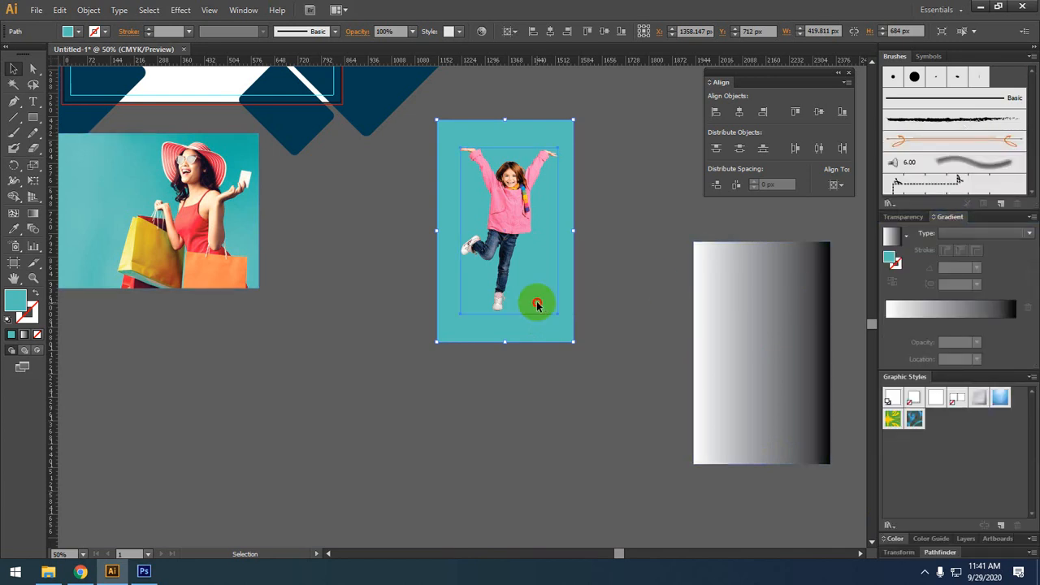
pyautogui.click(652, 357)
pyautogui.click(531, 330)
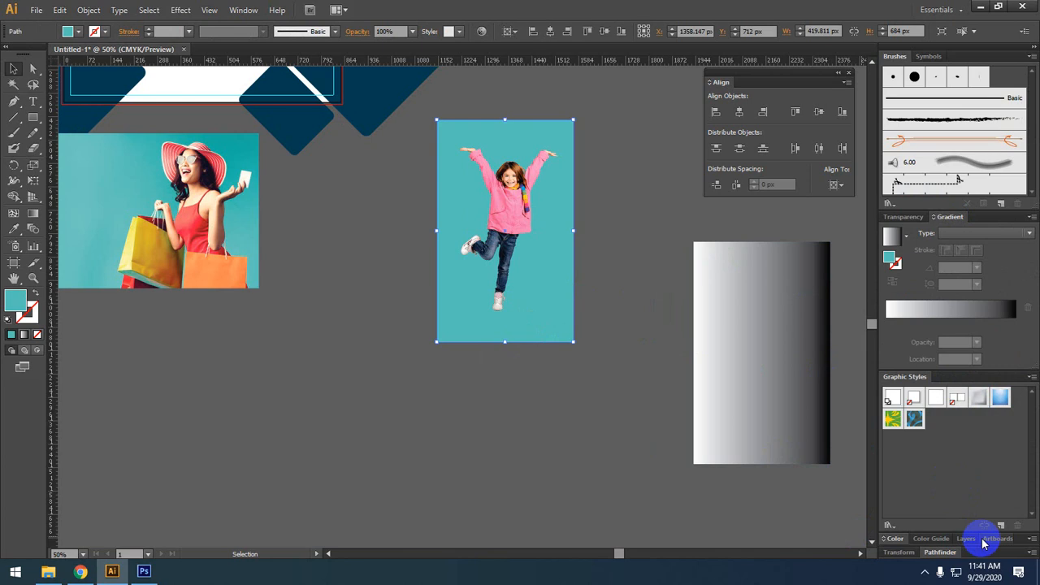
pyautogui.click(936, 538)
pyautogui.click(891, 441)
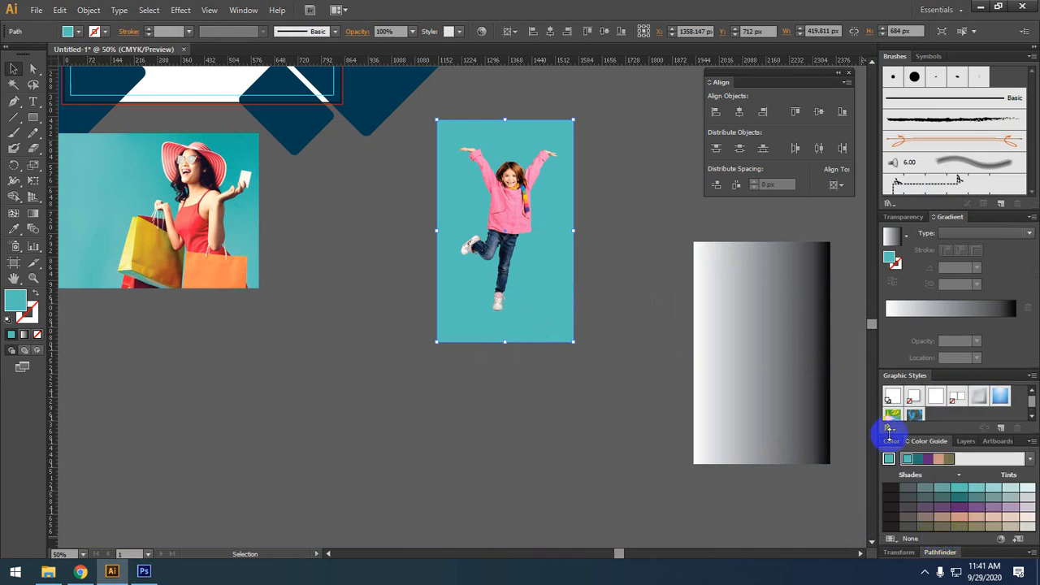
# Examine the CMYK fill values of the teal rectangle behind the girl, comparing it with the gradient rectangle
pyautogui.click(703, 439)
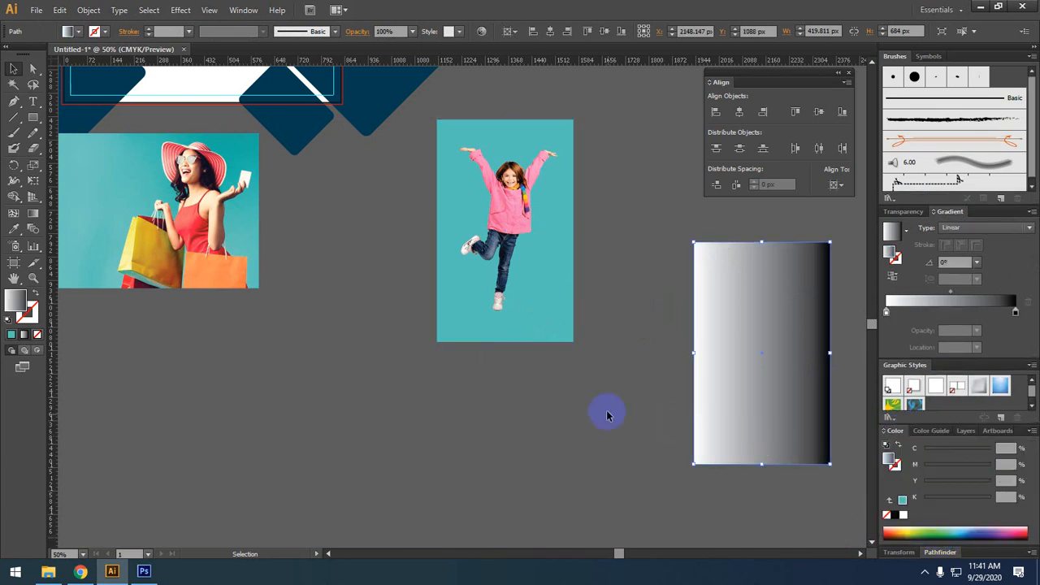
pyautogui.click(533, 329)
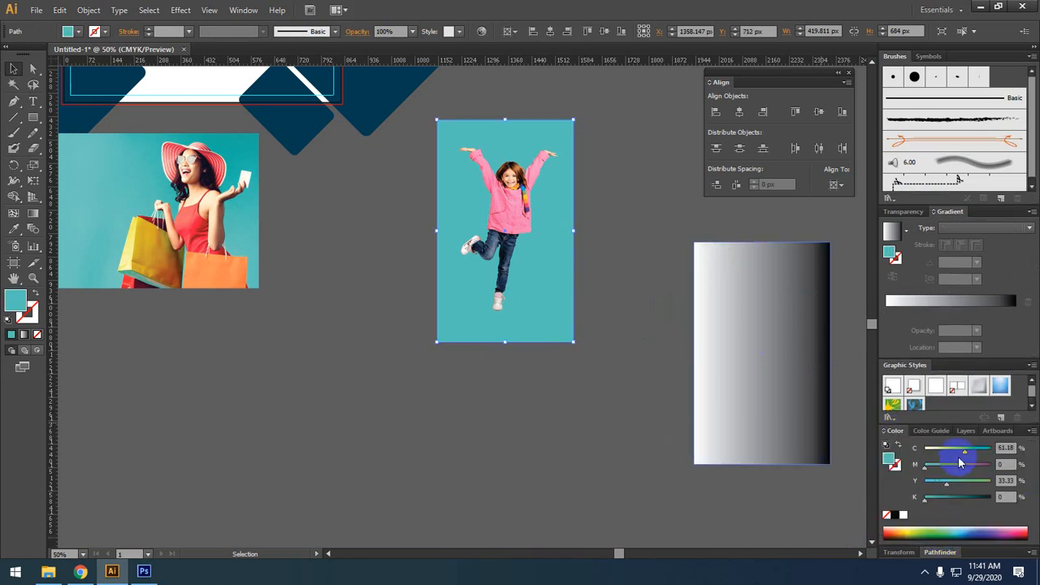
pyautogui.click(602, 341)
pyautogui.click(564, 309)
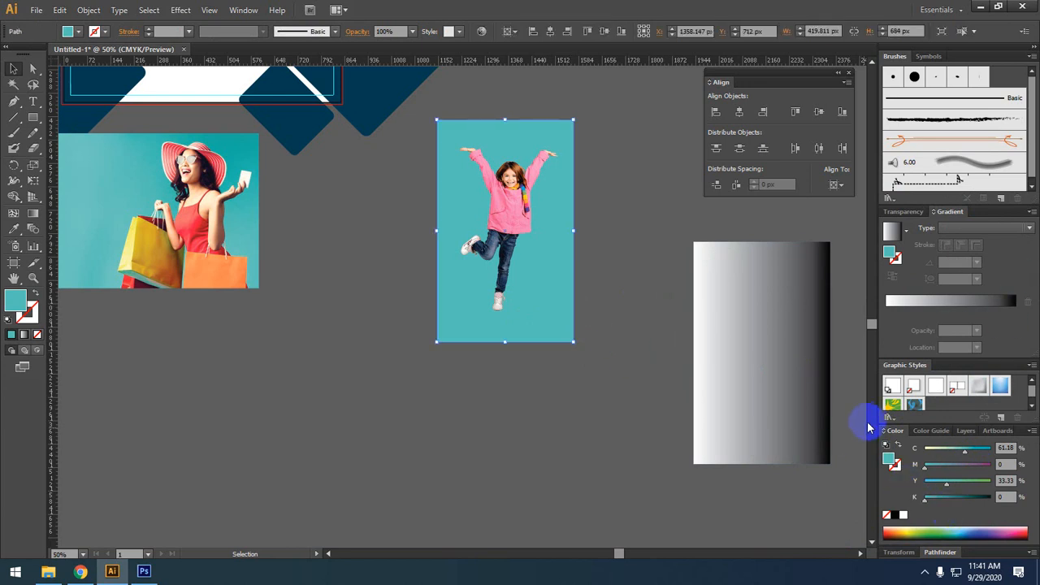
pyautogui.click(618, 421)
pyautogui.moveTo(644, 390); pyautogui.dragTo(580, 400)
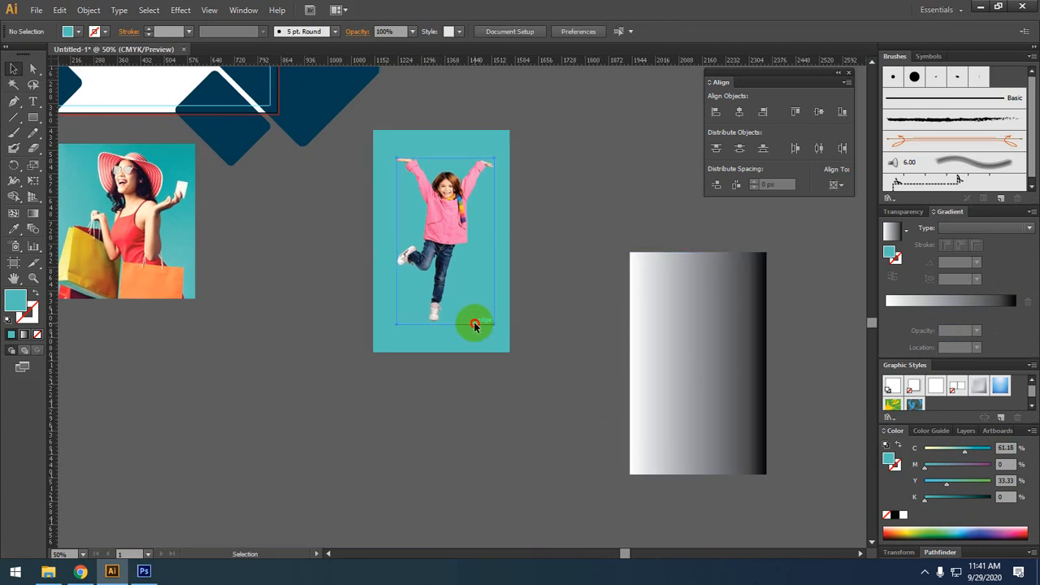
pyautogui.click(544, 342)
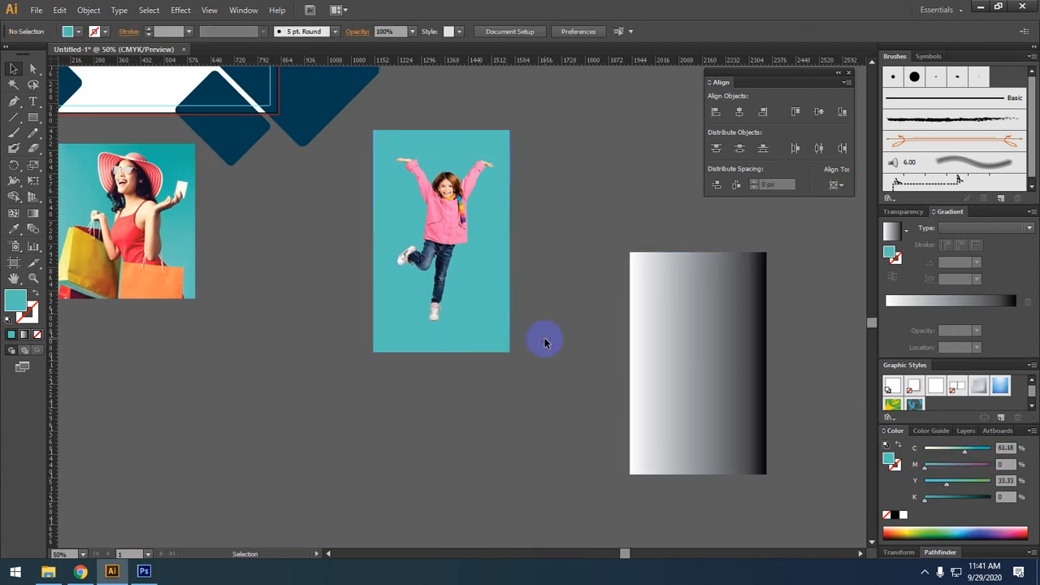
pyautogui.click(488, 348)
pyautogui.click(535, 358)
pyautogui.moveTo(517, 345); pyautogui.dragTo(460, 337)
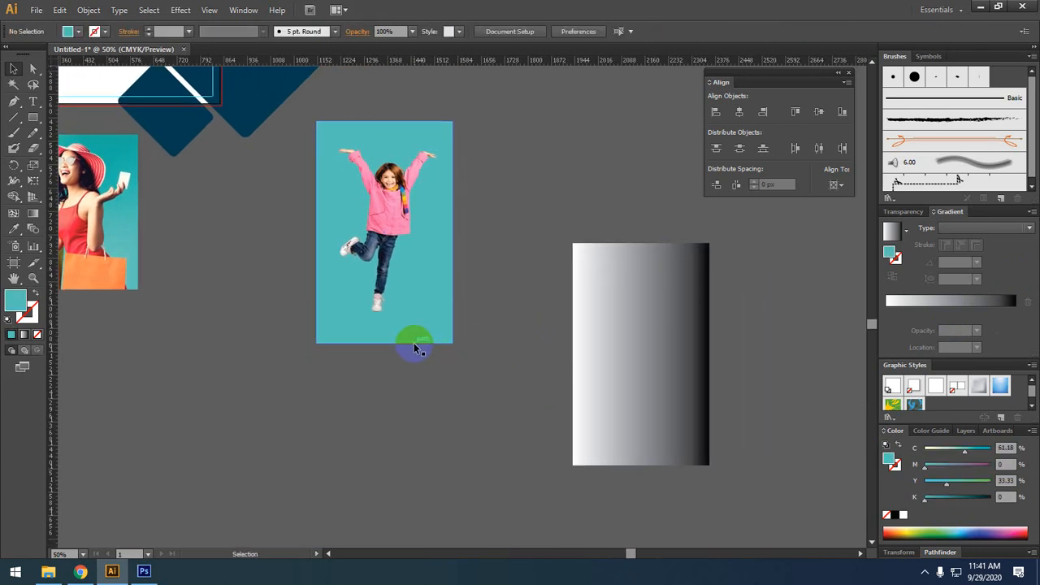
pyautogui.click(414, 345)
pyautogui.moveTo(523, 410); pyautogui.dragTo(479, 391)
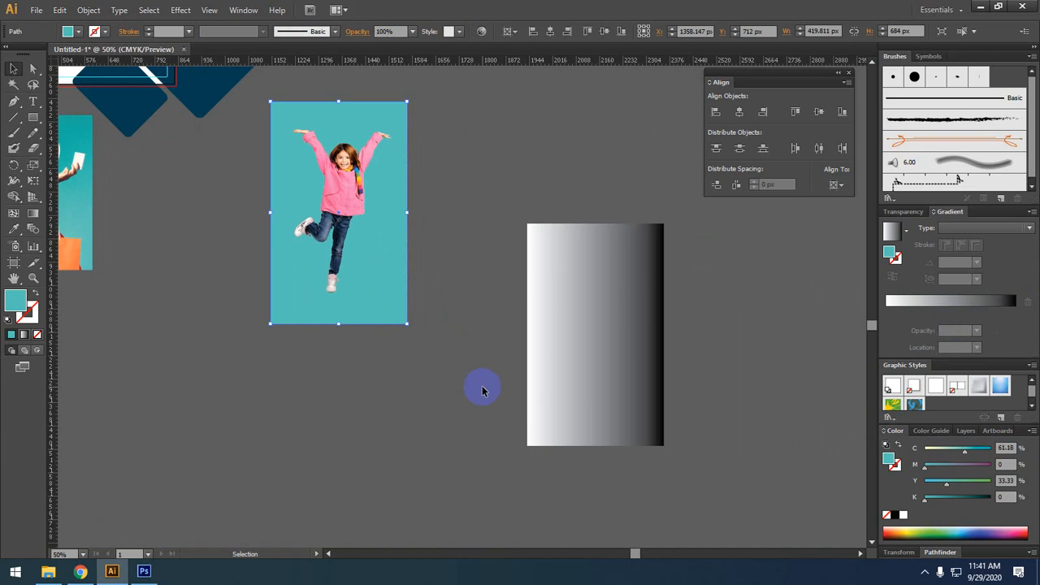
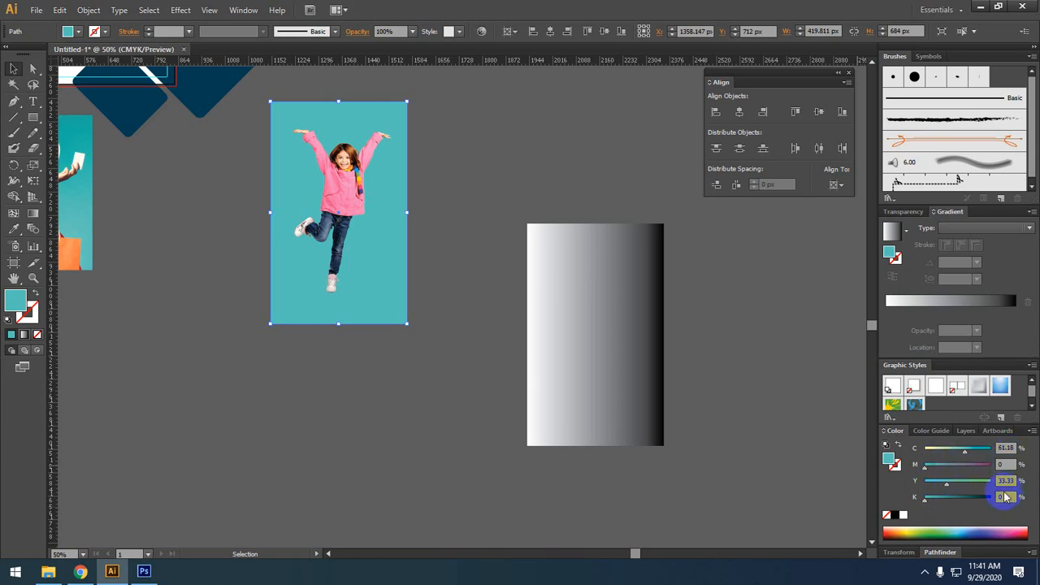
# Switch the gradient rectangle's white stop to CMYK and turn it teal with 60% cyan plus yellow
pyautogui.click(611, 337)
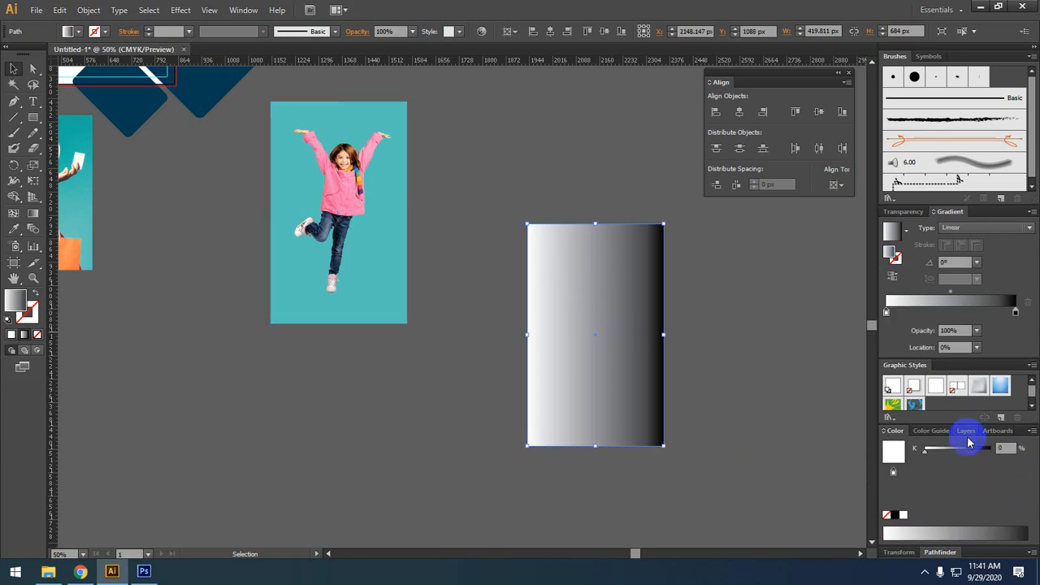
pyautogui.click(1031, 430)
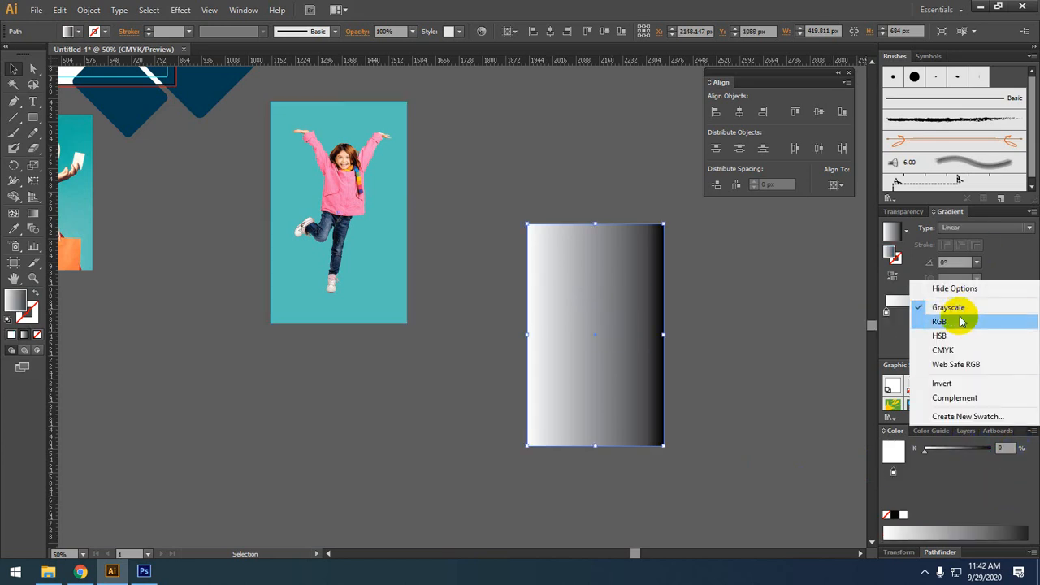
pyautogui.click(946, 350)
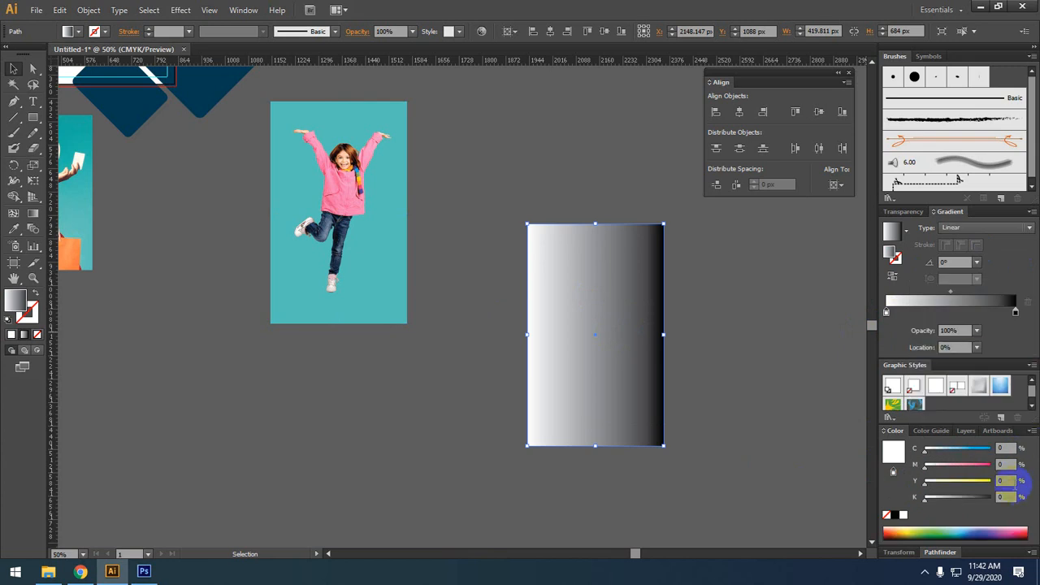
pyautogui.click(1004, 448)
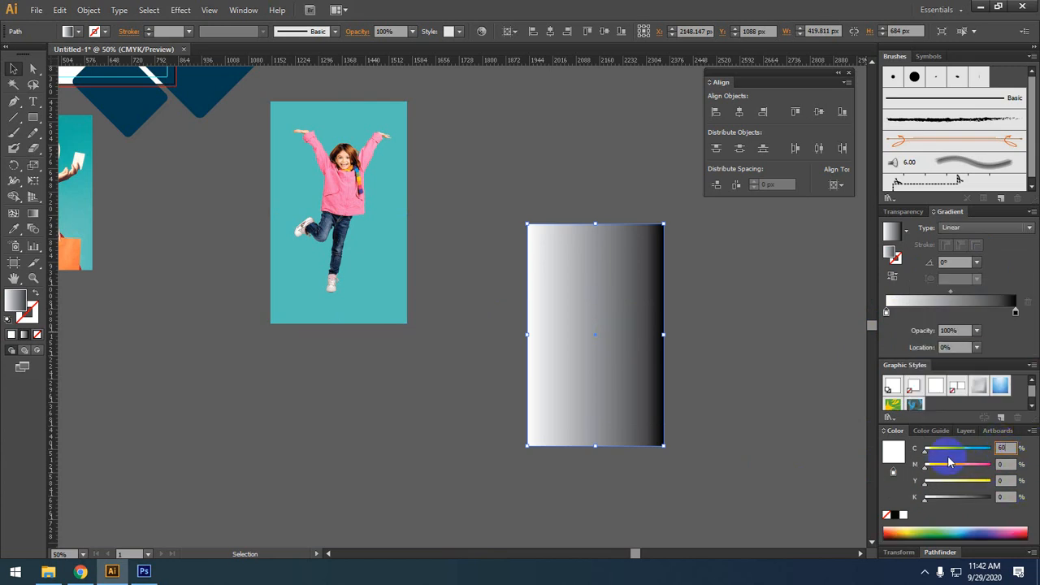
pyautogui.click(1004, 481)
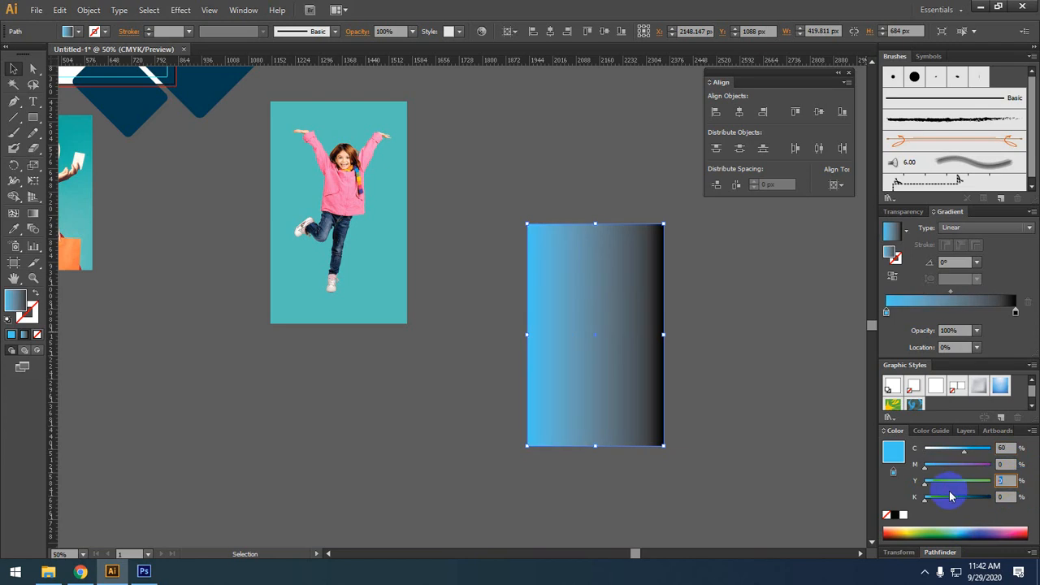
pyautogui.click(818, 460)
pyautogui.click(620, 377)
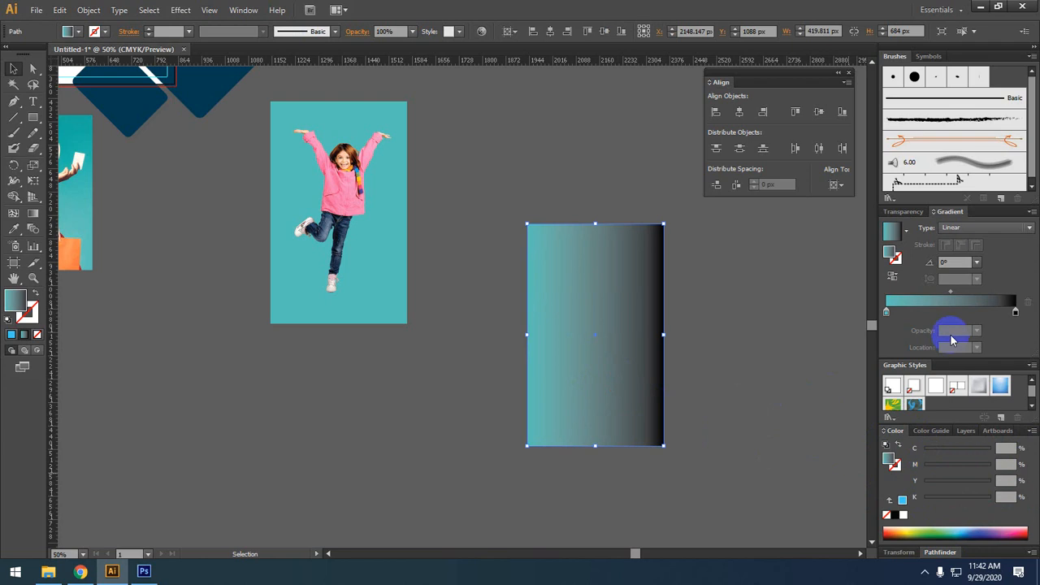
# Set the gradient's black stop to CMYK 60, 0, 33, 0 and fine-tune it to 19% yellow and 22% black
pyautogui.click(1016, 308)
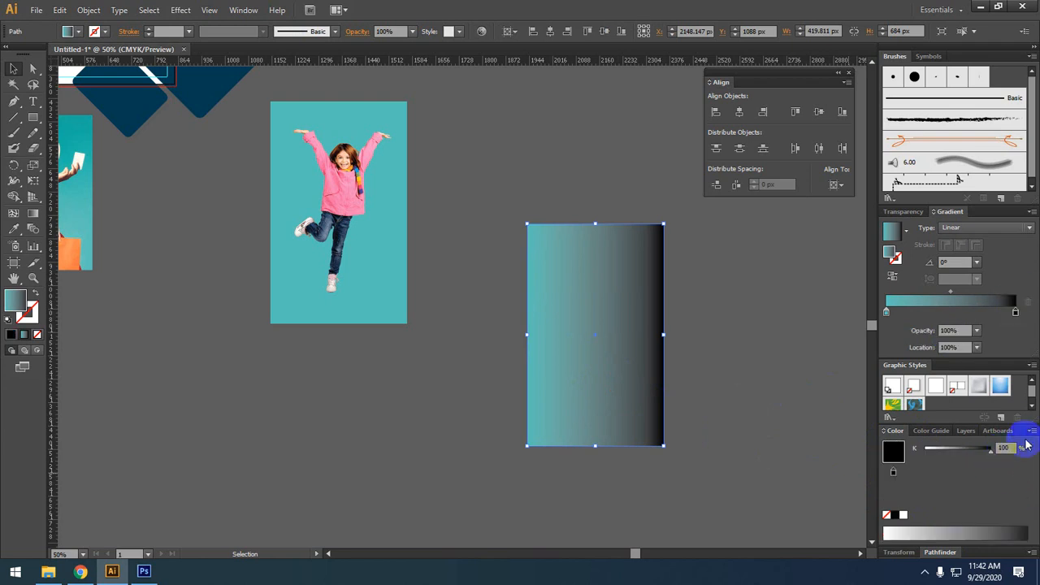
pyautogui.click(1030, 433)
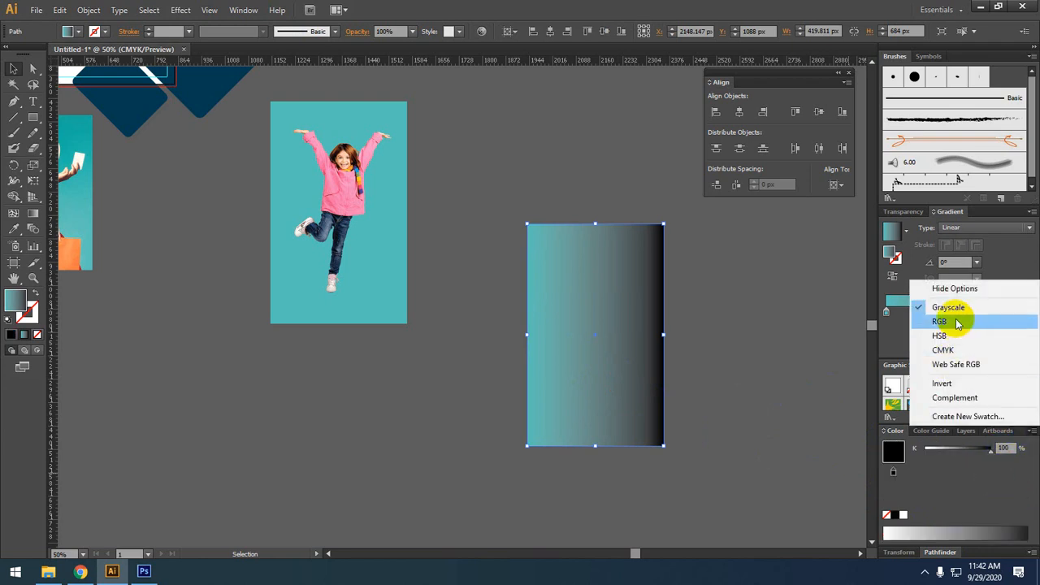
pyautogui.click(943, 350)
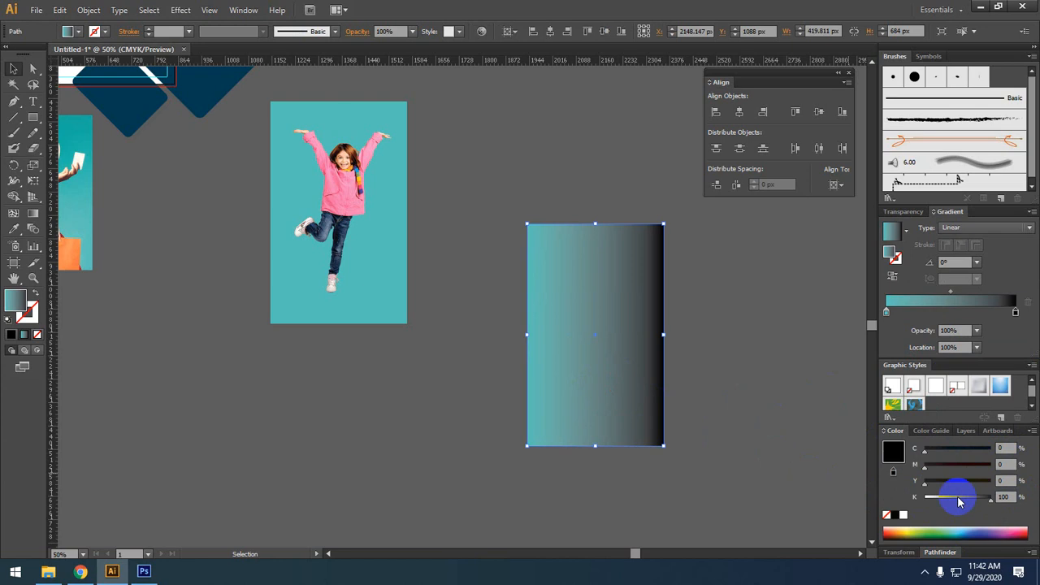
pyautogui.click(1006, 449)
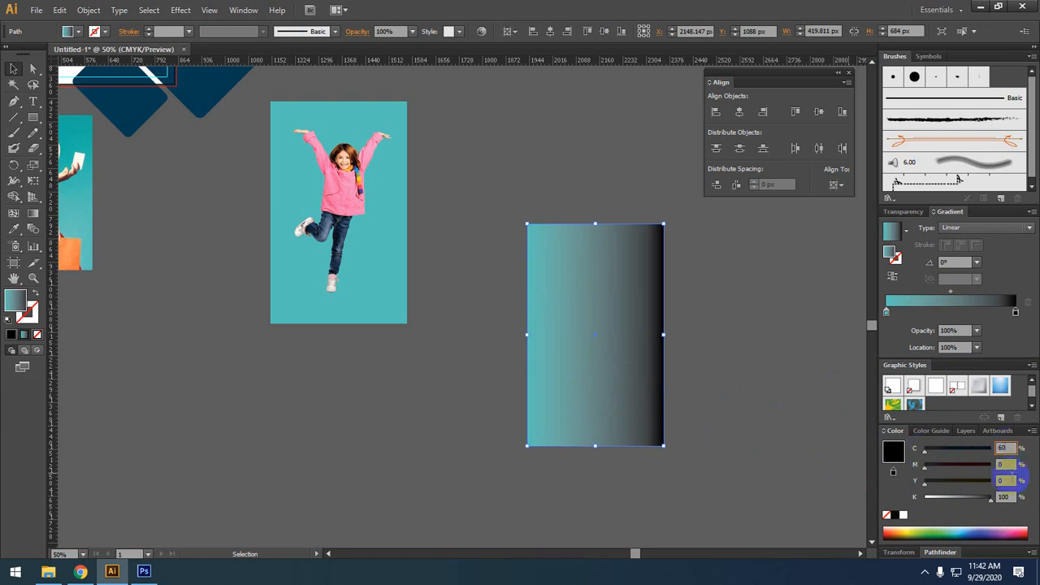
pyautogui.moveTo(1010, 480); pyautogui.dragTo(879, 486)
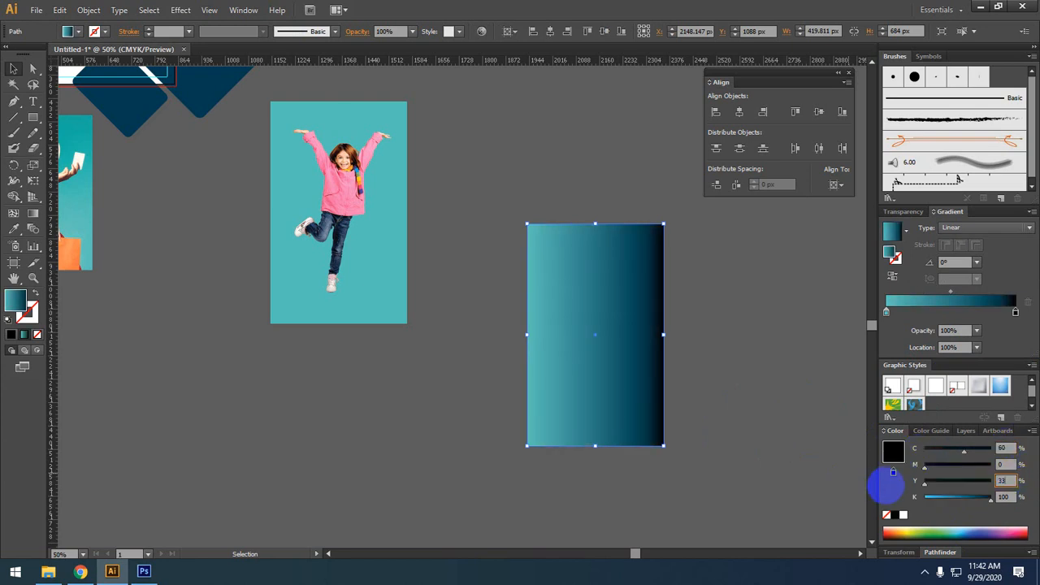
pyautogui.click(1007, 496)
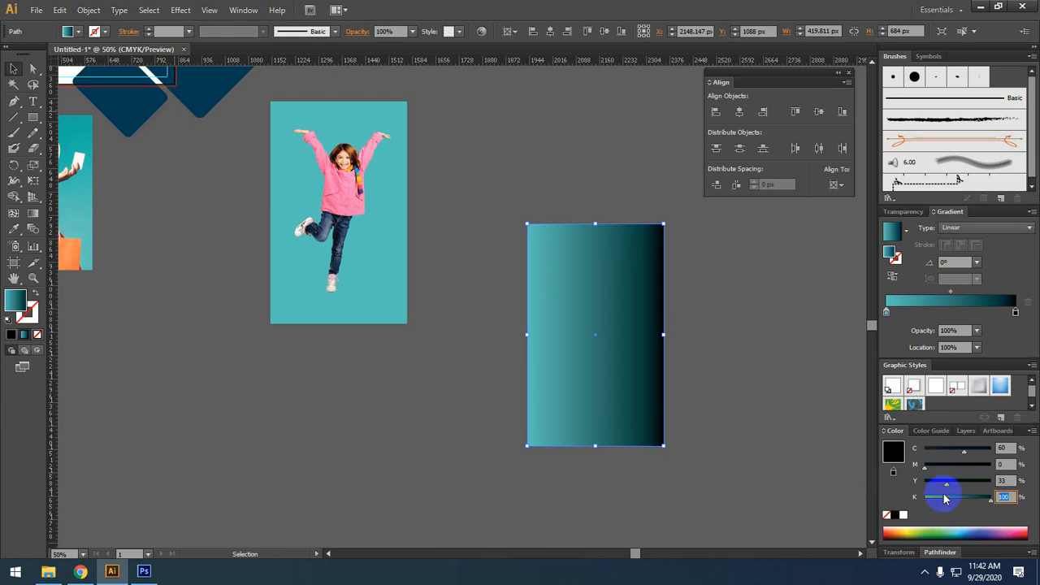
pyautogui.press('Return')
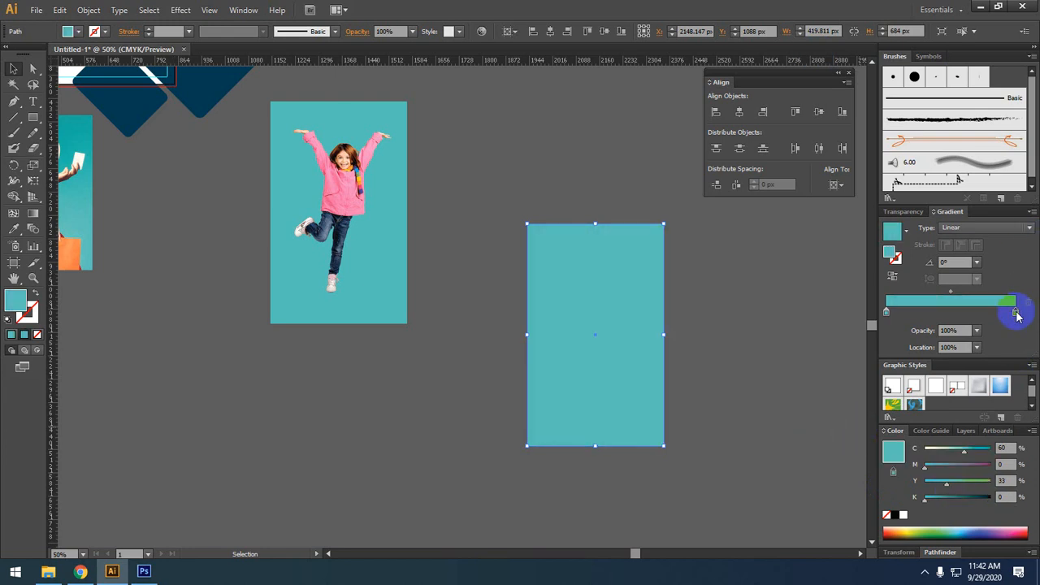
pyautogui.moveTo(926, 497)
pyautogui.mouseDown()
pyautogui.moveTo(946, 500)
pyautogui.moveTo(939, 497)
pyautogui.mouseUp()
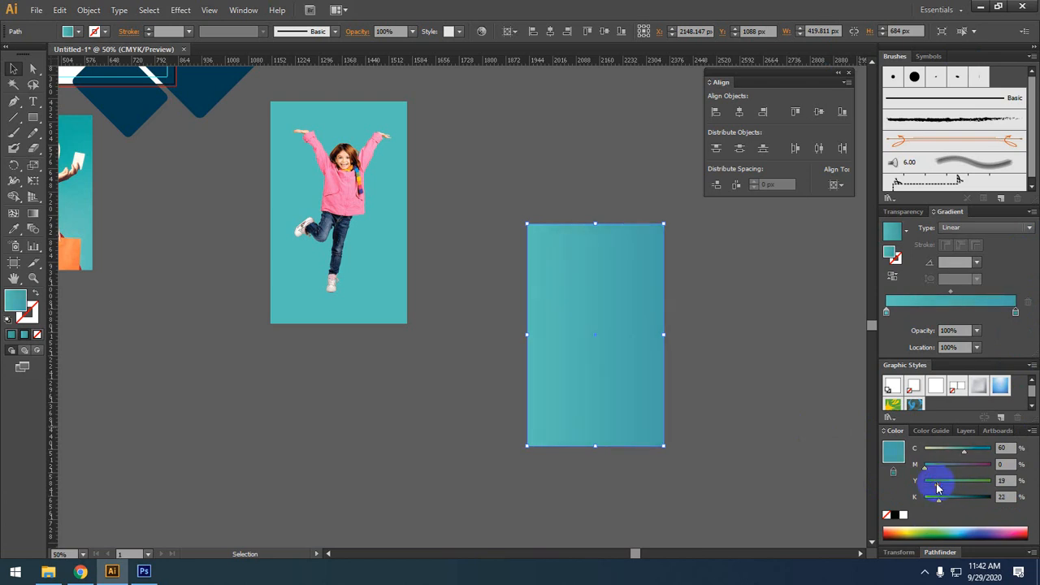
pyautogui.click(773, 435)
# Replace the plain teal rectangle behind the girl with the gradient rectangle, deleting the plain one
pyautogui.moveTo(705, 382); pyautogui.dragTo(794, 457)
pyautogui.click(471, 369)
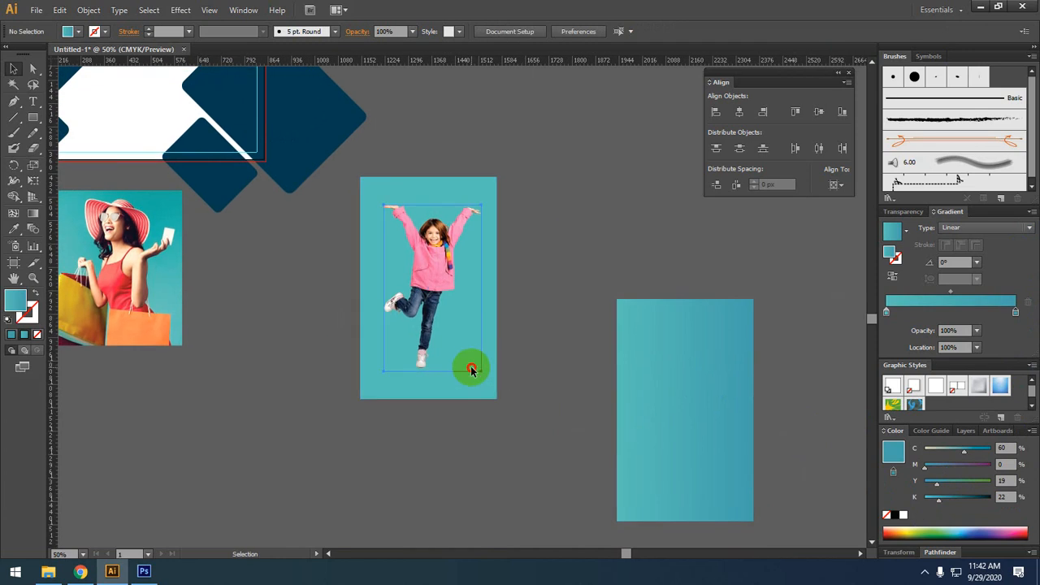
pyautogui.click(474, 388)
pyautogui.press('Delete')
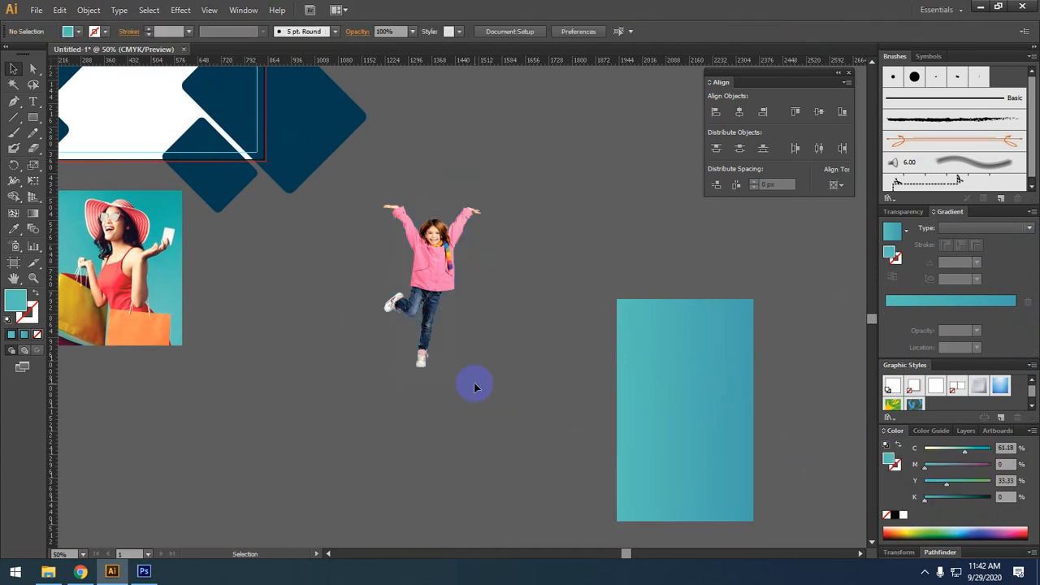
pyautogui.moveTo(696, 423); pyautogui.dragTo(439, 296)
pyautogui.click(564, 351)
pyautogui.moveTo(563, 351); pyautogui.dragTo(615, 335)
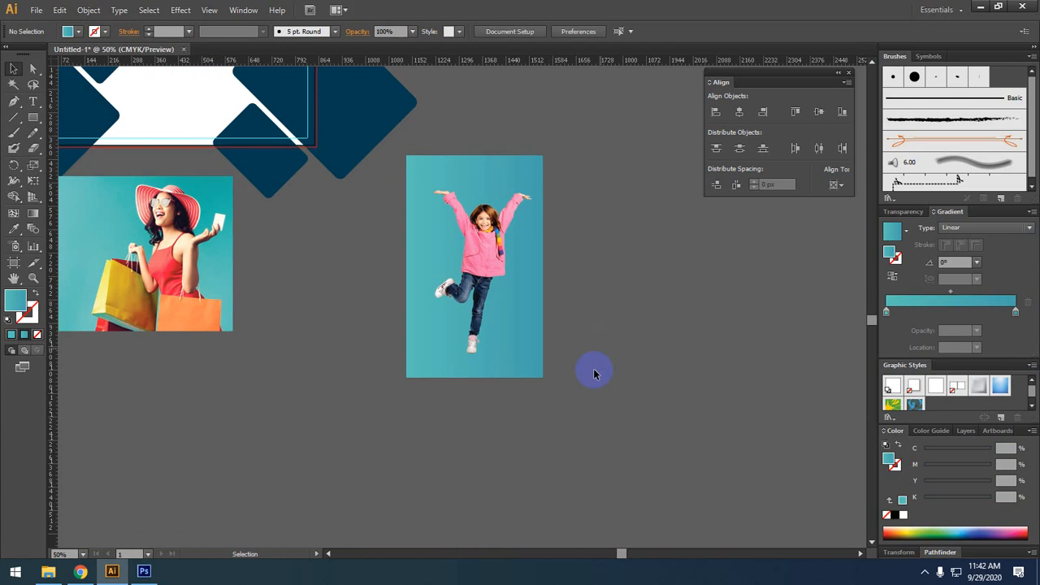
# Group the girl cutout with the gradient rectangle behind her
pyautogui.moveTo(578, 428); pyautogui.dragTo(399, 249)
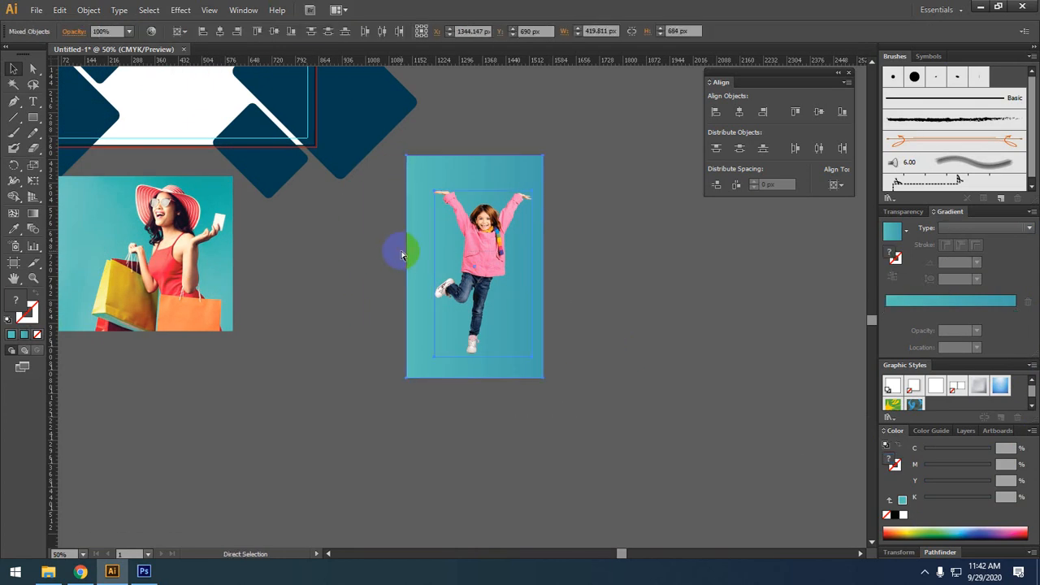
pyautogui.press('v')
pyautogui.hotkey('ctrl', 'g')
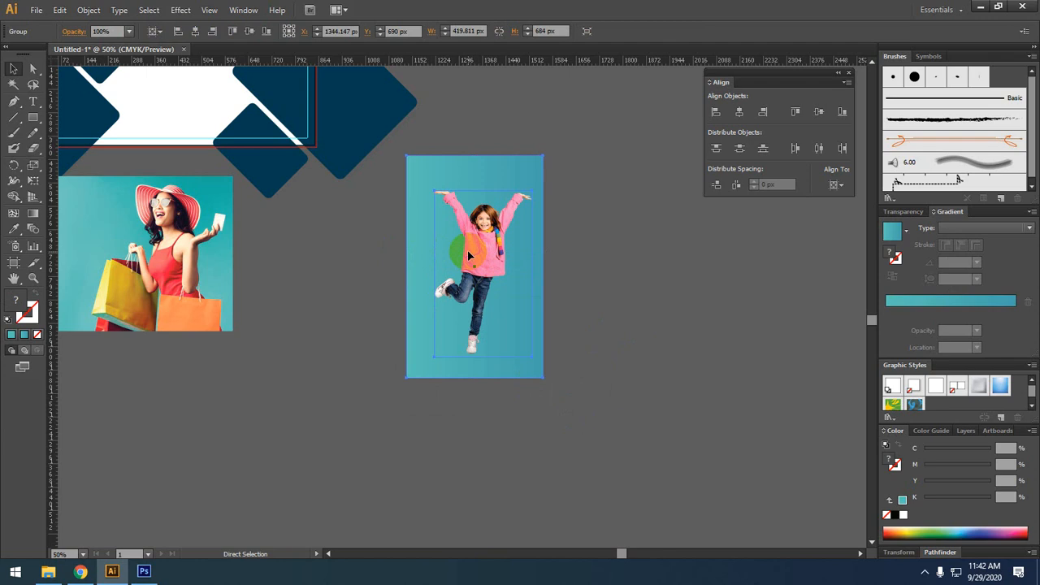
pyautogui.click(609, 234)
# Move the shopping photo to the banner's upper-right bleed corner and scale it proportionally to about 518 × 329 px, reaching the lower bleed edge
pyautogui.moveTo(413, 203); pyautogui.dragTo(623, 309)
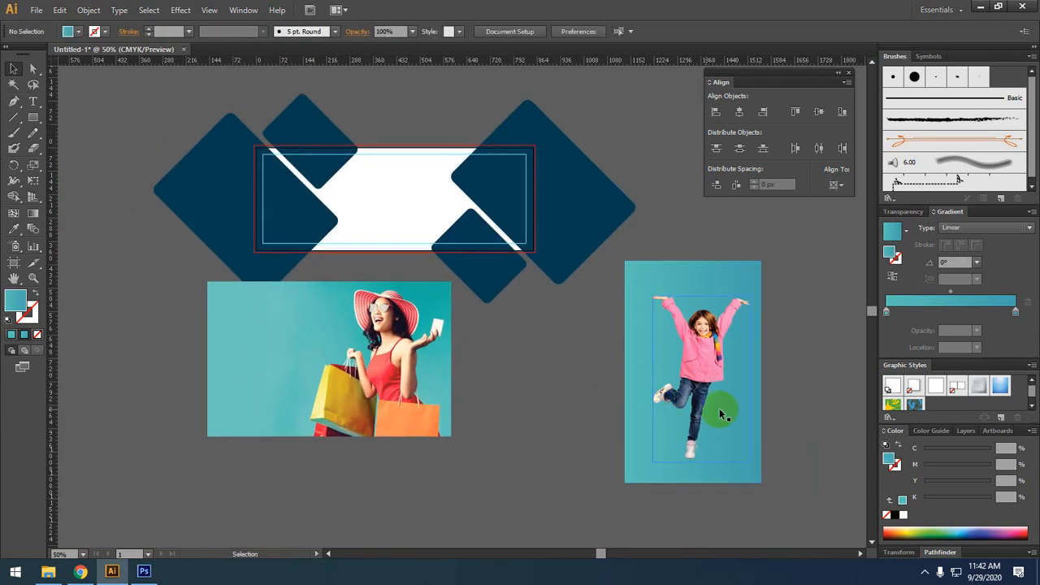
pyautogui.moveTo(794, 415); pyautogui.dragTo(756, 399)
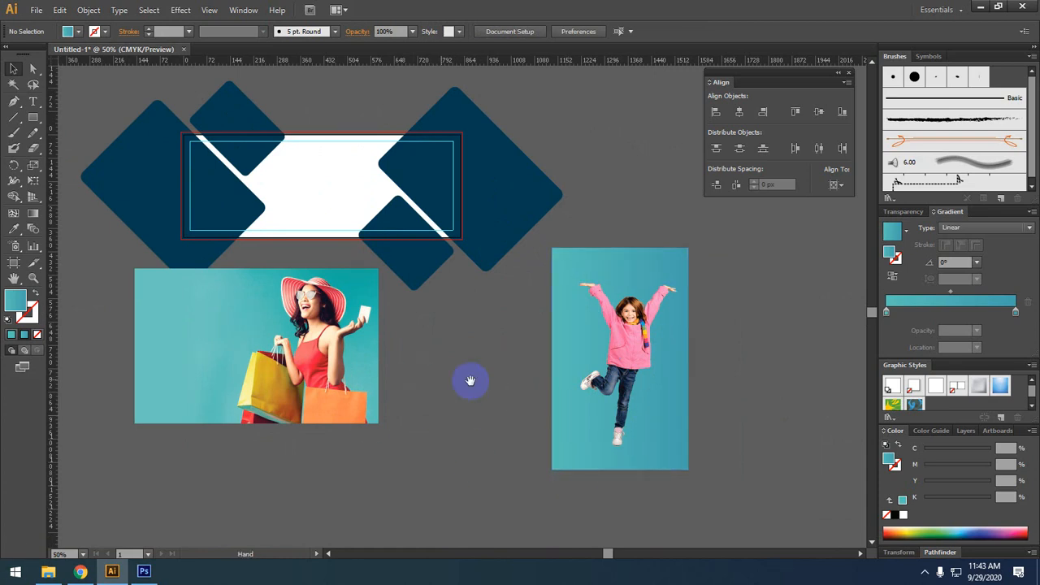
pyautogui.moveTo(524, 379); pyautogui.dragTo(464, 347)
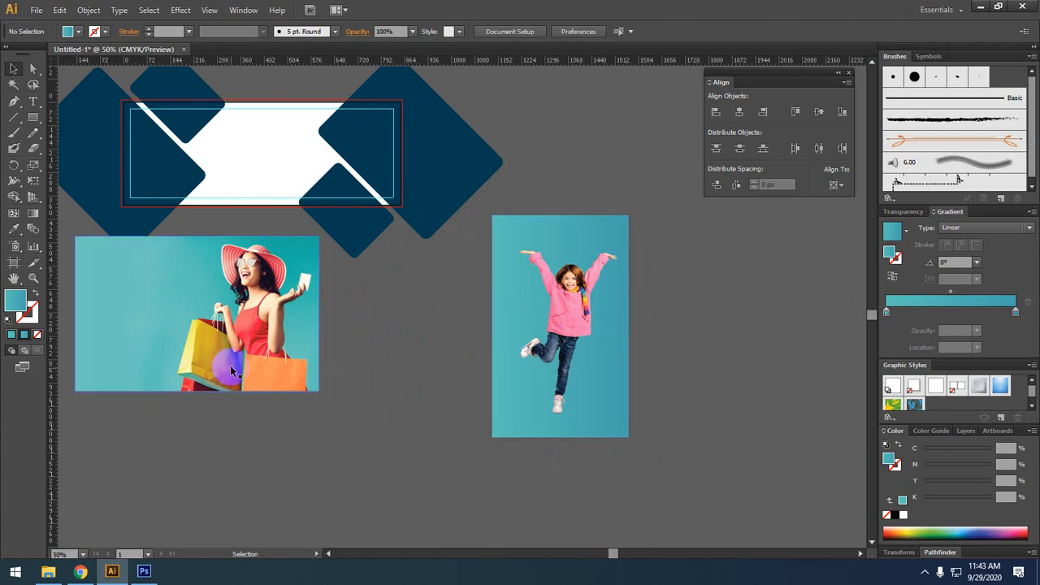
pyautogui.moveTo(341, 308); pyautogui.dragTo(510, 312)
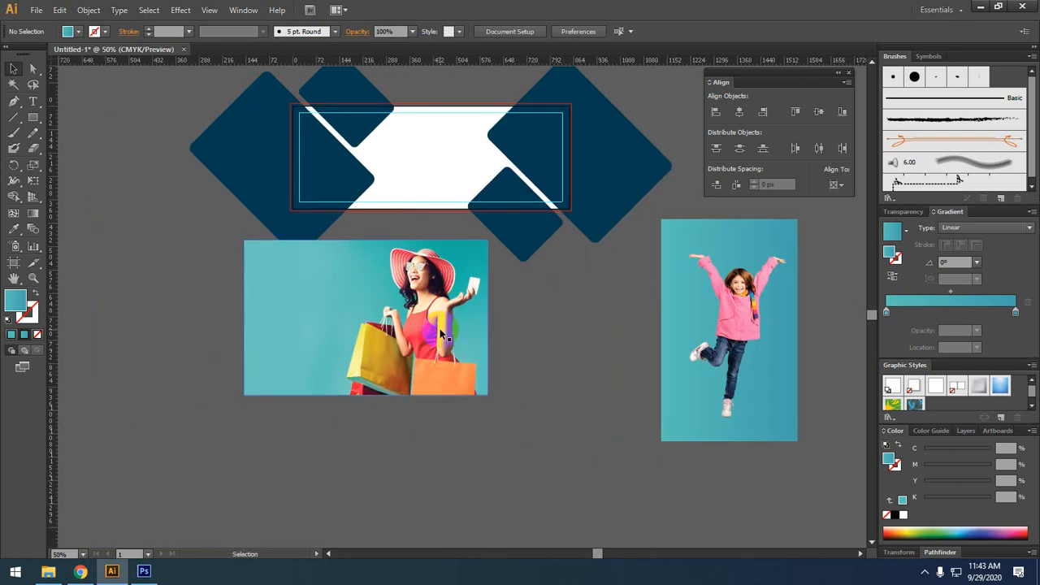
pyautogui.moveTo(443, 330); pyautogui.dragTo(309, 191)
pyautogui.scroll(1, 329, 262)
pyautogui.moveTo(319, 241); pyautogui.dragTo(474, 392)
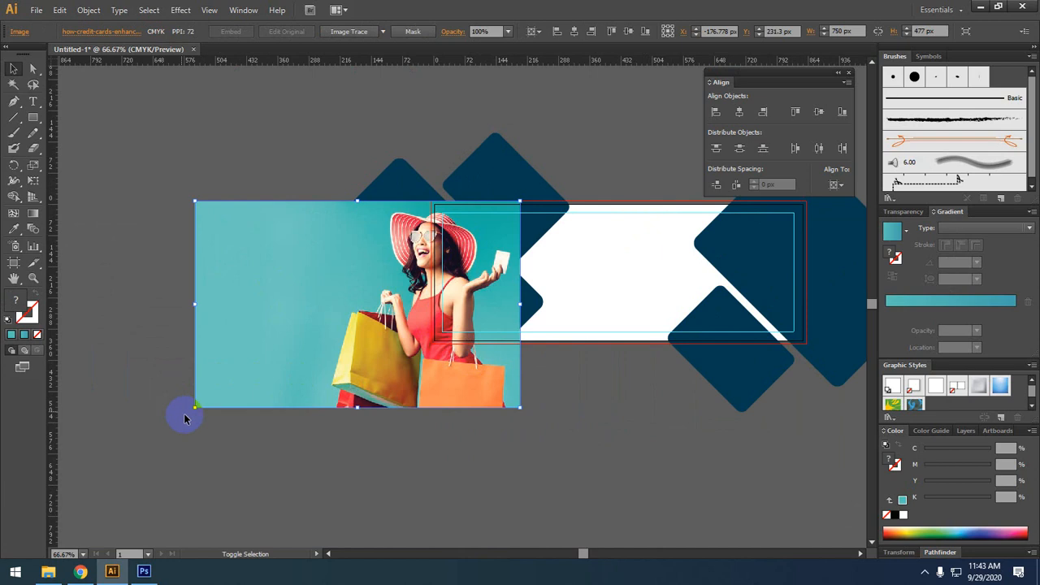
pyautogui.moveTo(675, 476); pyautogui.dragTo(472, 496)
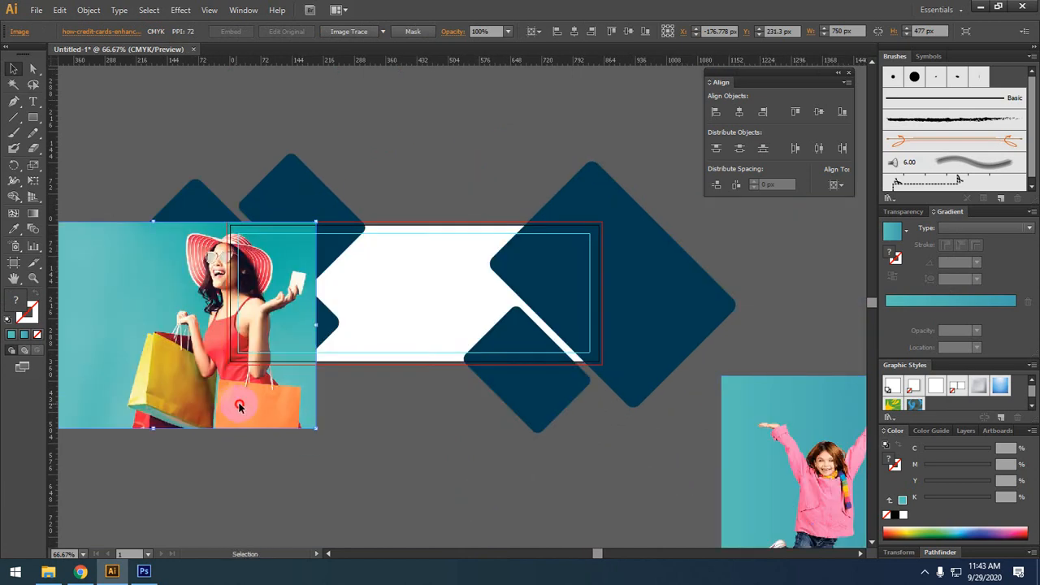
pyautogui.moveTo(235, 406); pyautogui.dragTo(520, 401)
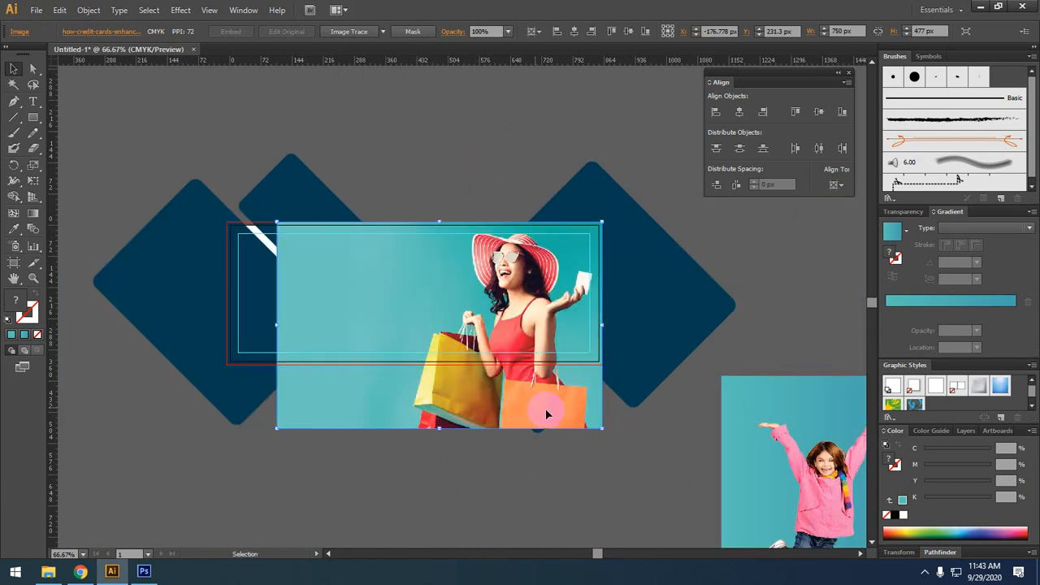
pyautogui.moveTo(277, 429); pyautogui.dragTo(425, 412)
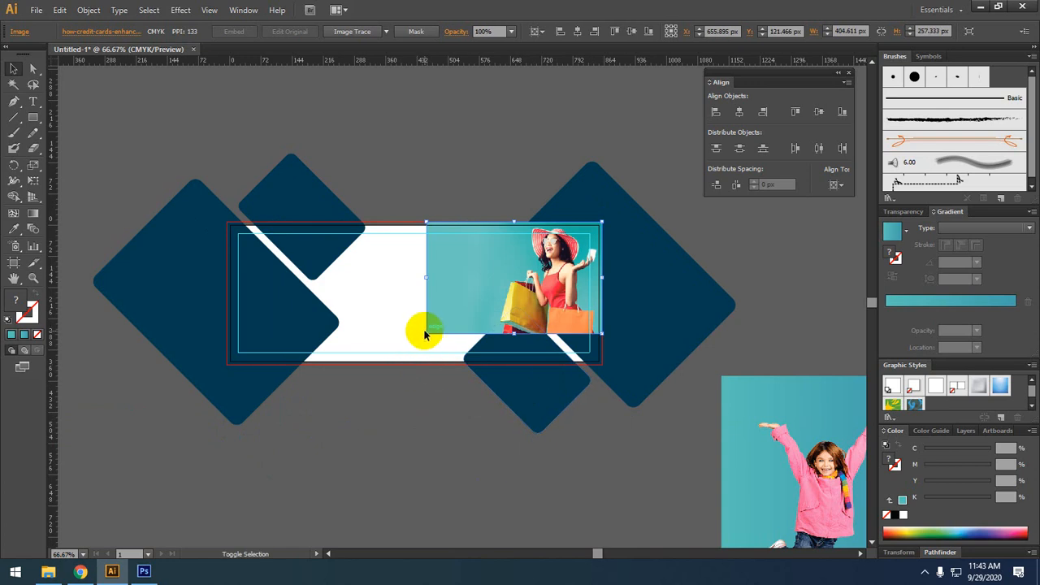
pyautogui.moveTo(424, 334); pyautogui.dragTo(376, 364)
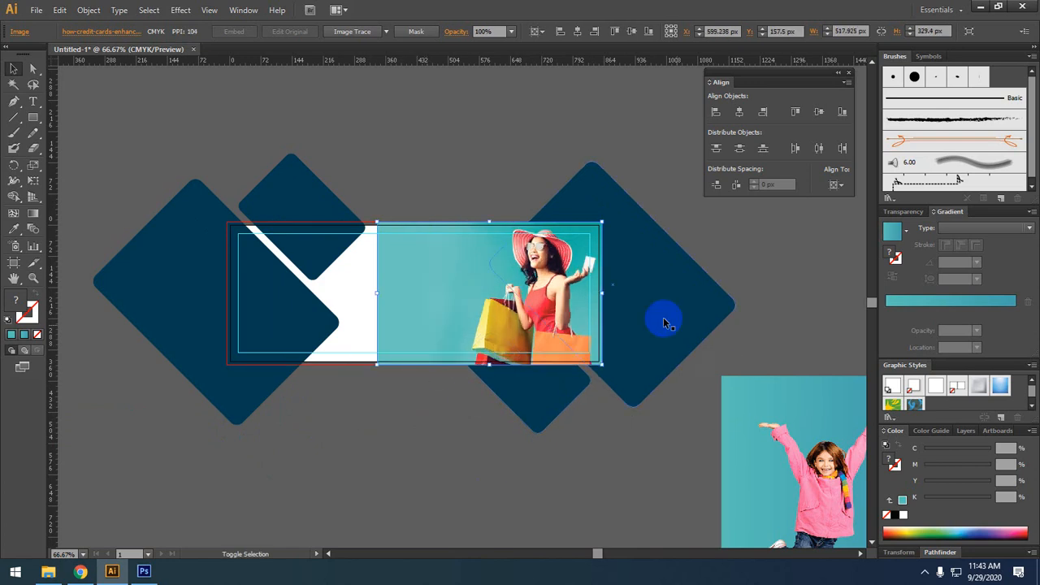
# Select the large dark-blue diamond at the banner's right end, partly covered by the shopping photo
pyautogui.rightClick(651, 286)
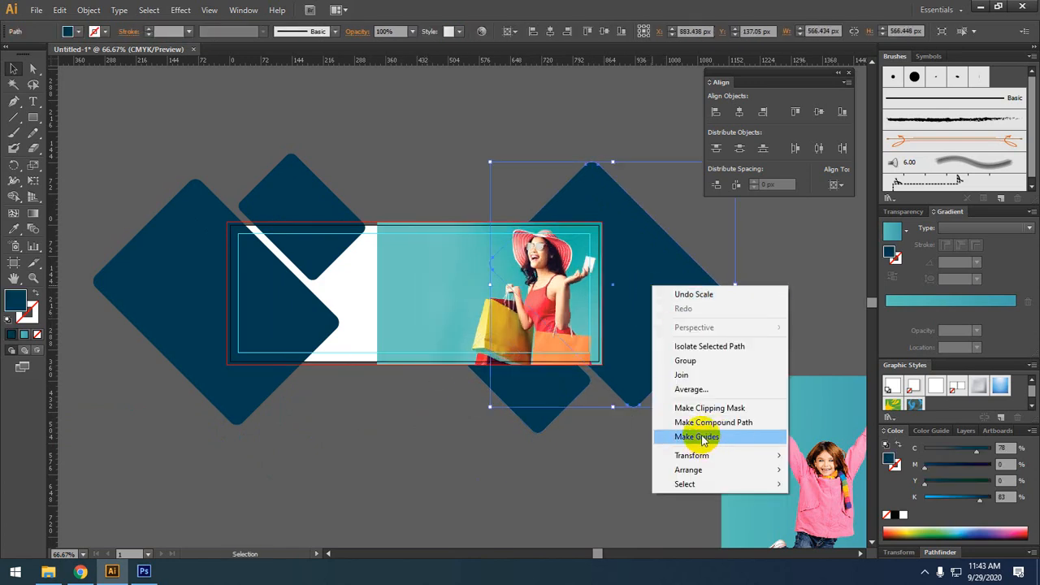
pyautogui.click(322, 468)
pyautogui.click(684, 341)
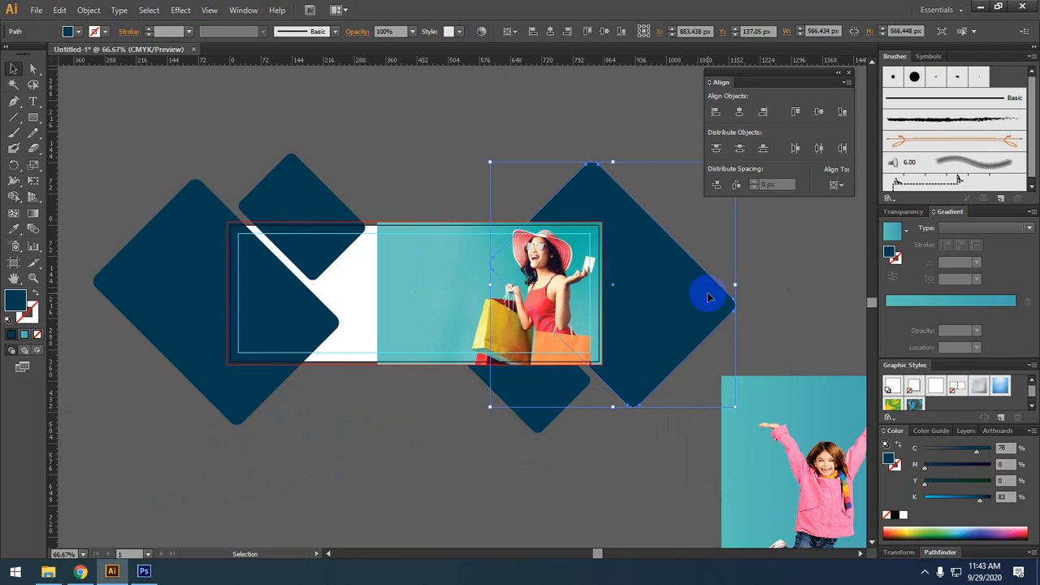
pyautogui.click(567, 118)
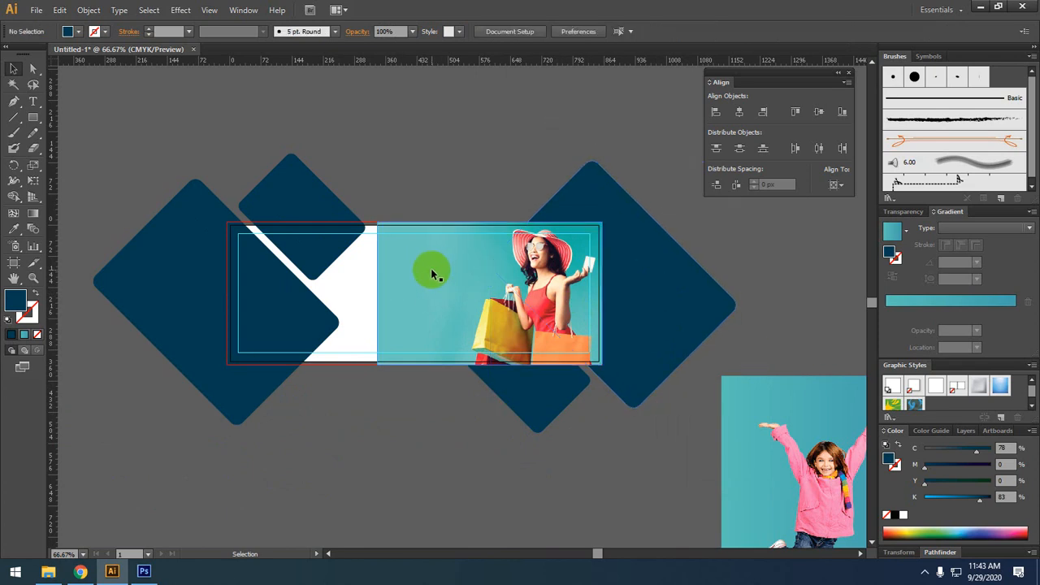
pyautogui.click(688, 298)
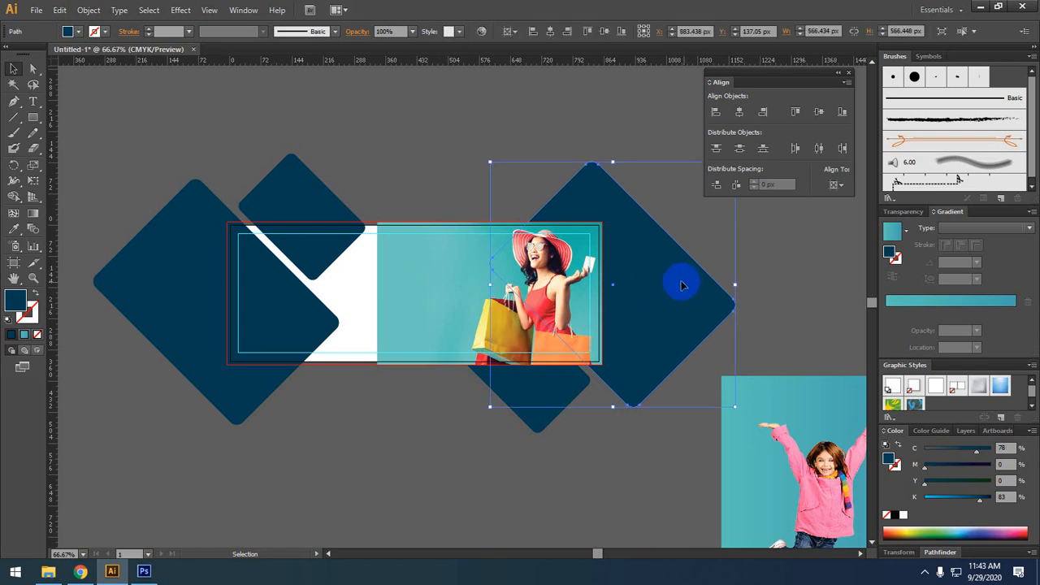
# Bring the large diamond beside the shopping woman's photo to the front of the stacking order
pyautogui.rightClick(681, 282)
pyautogui.moveTo(708, 464)
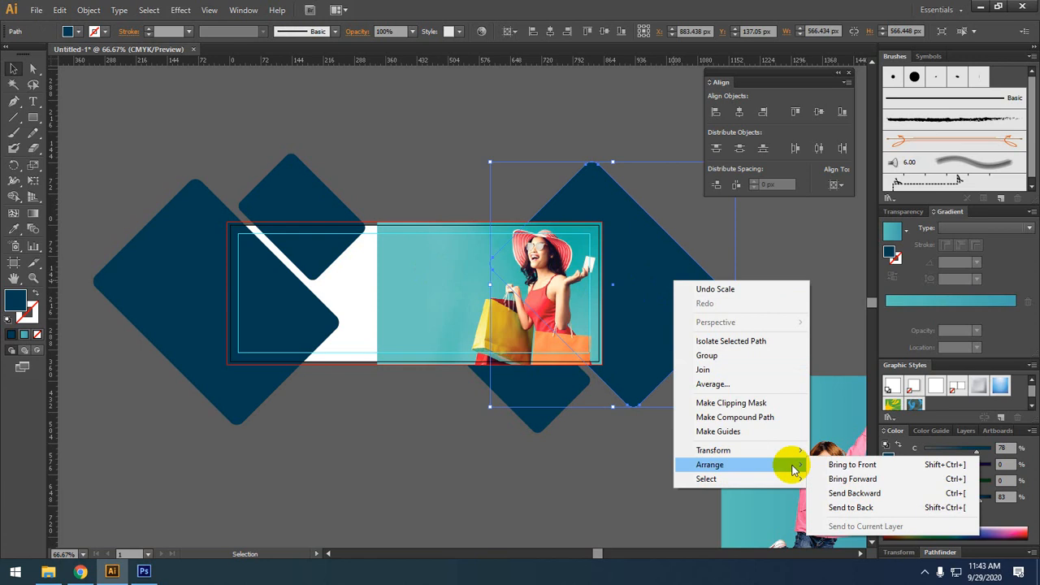
pyautogui.click(832, 468)
pyautogui.click(636, 453)
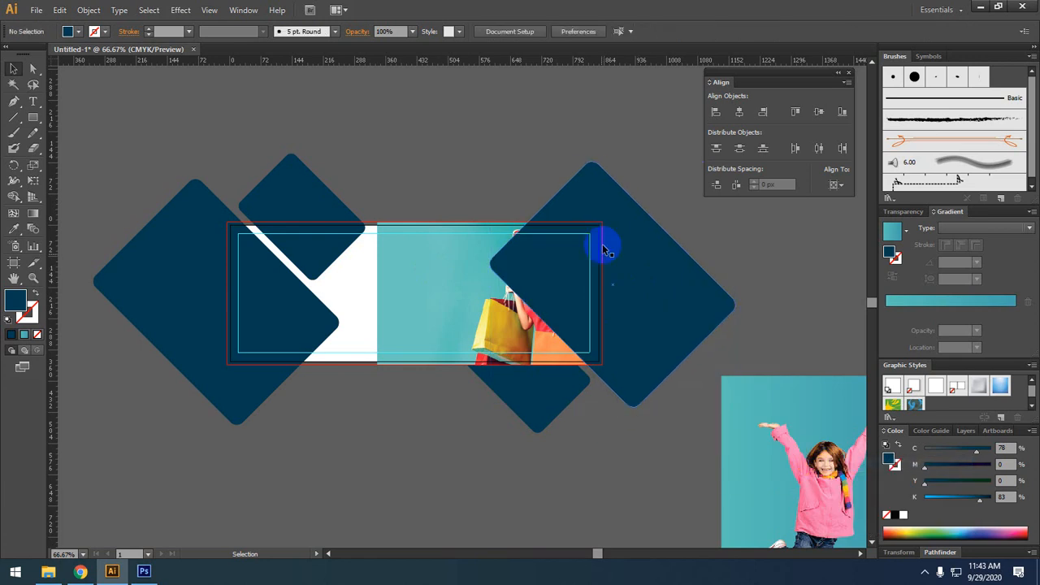
# Make a clipping mask from the front diamond and the shopping woman's photo
pyautogui.moveTo(647, 157); pyautogui.dragTo(422, 290)
pyautogui.rightClick(524, 273)
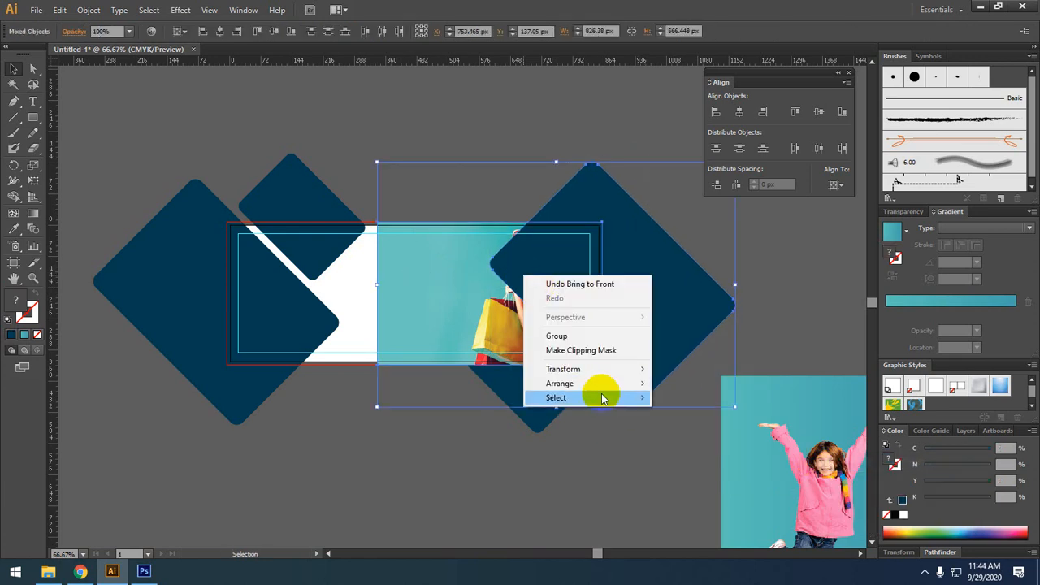
pyautogui.click(581, 350)
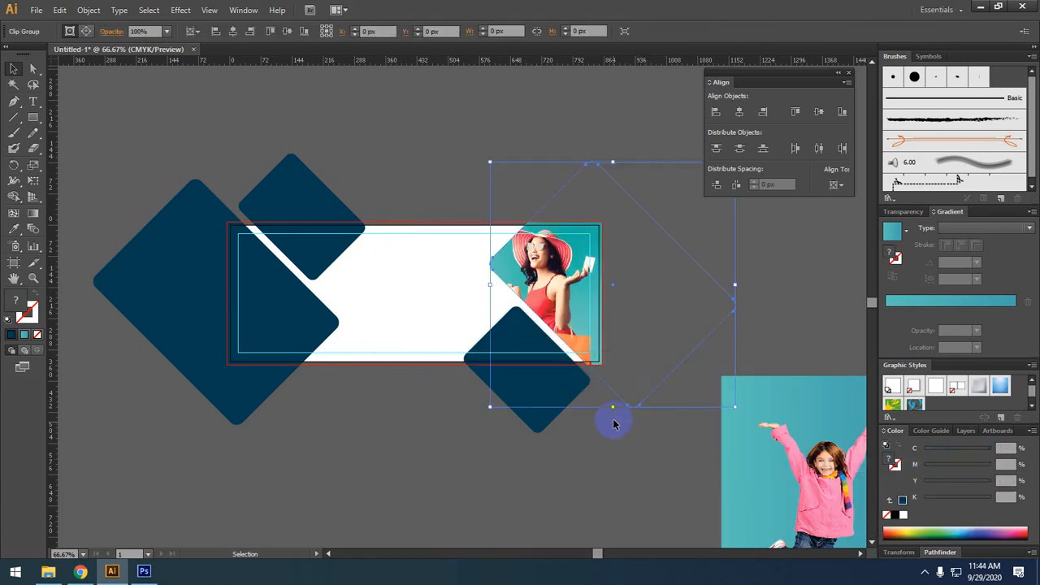
pyautogui.moveTo(505, 462); pyautogui.dragTo(505, 463)
pyautogui.click(525, 492)
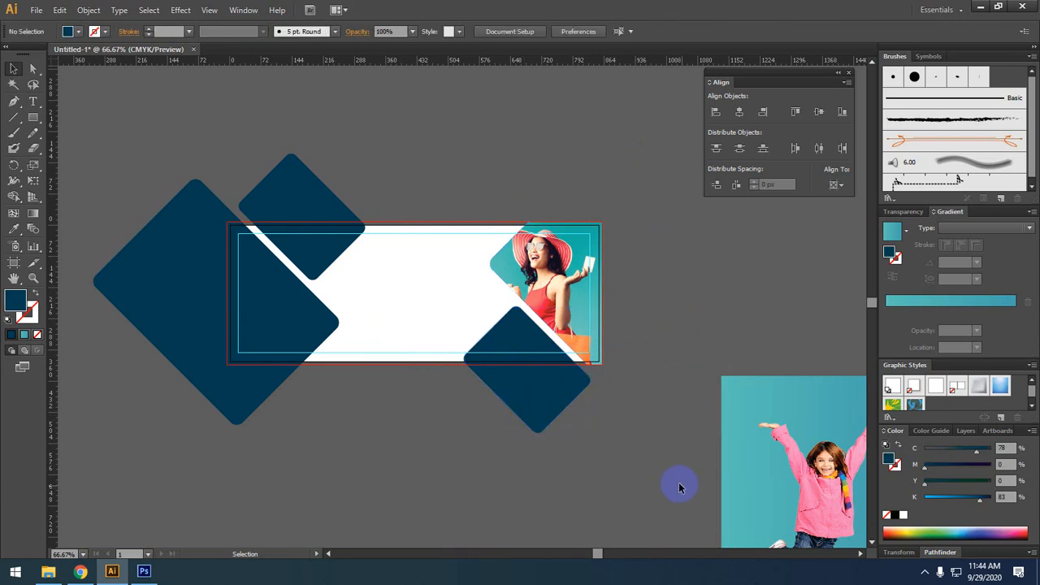
pyautogui.moveTo(655, 448); pyautogui.dragTo(501, 466)
pyautogui.scroll(2, 384, 207)
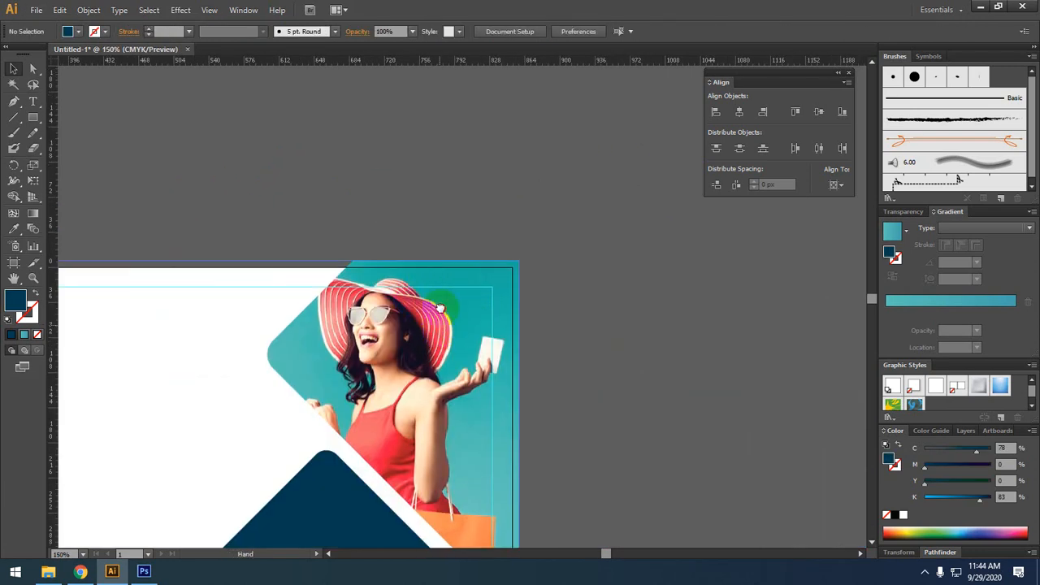
pyautogui.moveTo(446, 306); pyautogui.dragTo(459, 218)
pyautogui.click(410, 268)
pyautogui.doubleClick(415, 262)
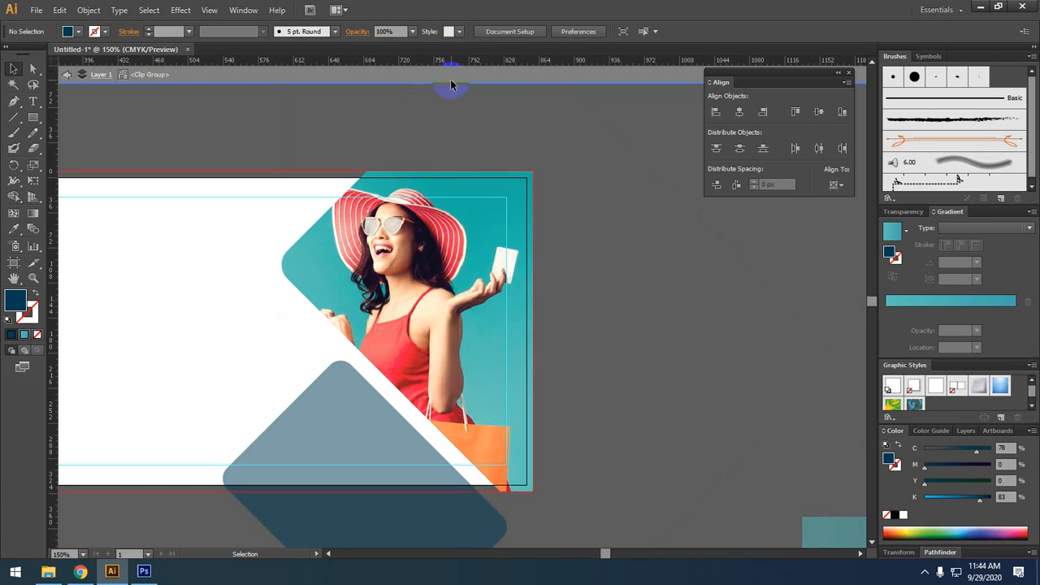
pyautogui.doubleClick(436, 138)
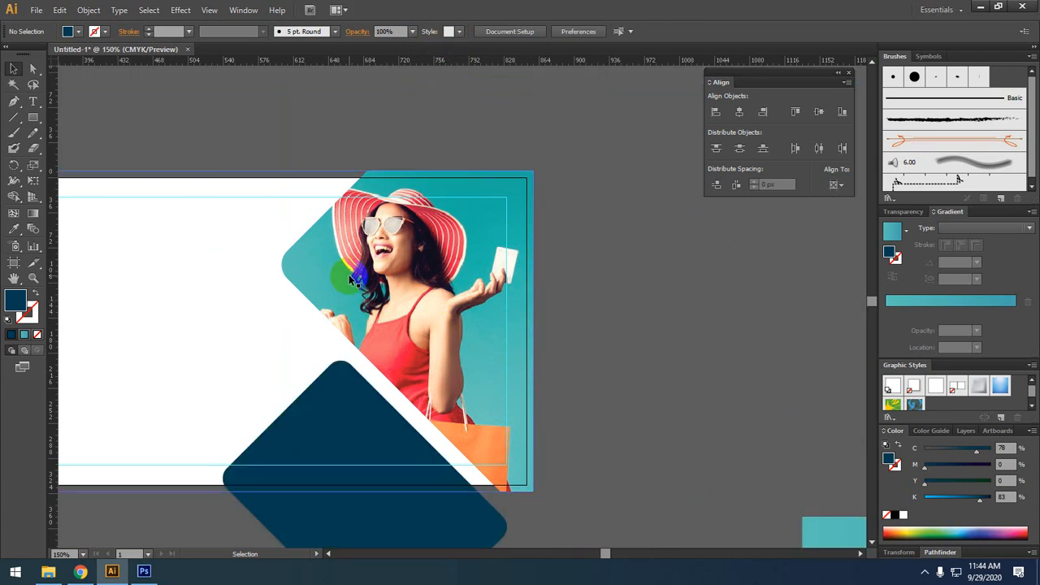
# Isolate the clip group and proportionally scale the woman's photo down to about 130 PPI, anchored at its upper-right corner
pyautogui.moveTo(501, 395); pyautogui.dragTo(527, 332)
pyautogui.doubleClick(423, 214)
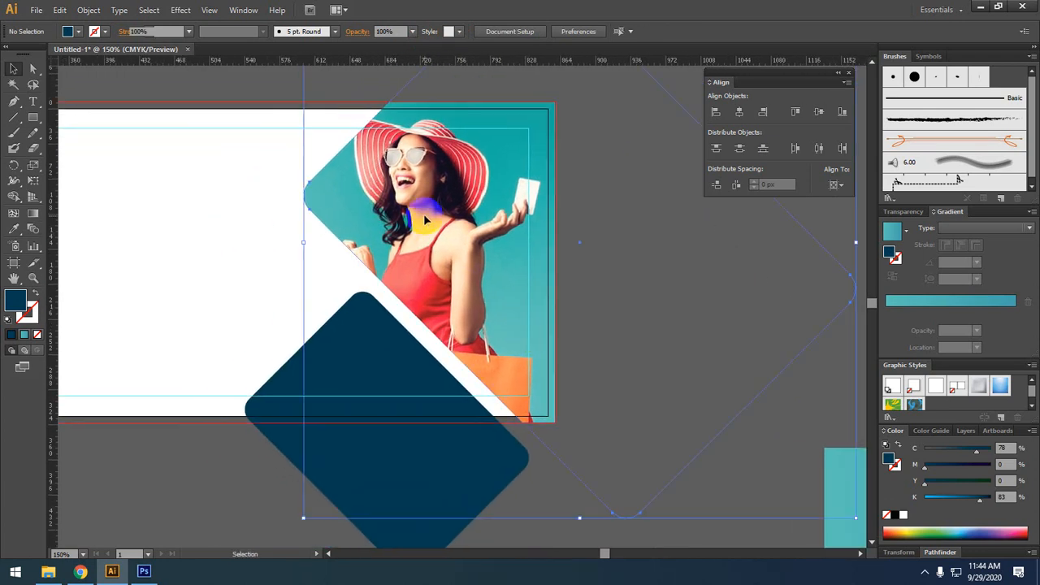
pyautogui.moveTo(274, 222); pyautogui.dragTo(377, 225)
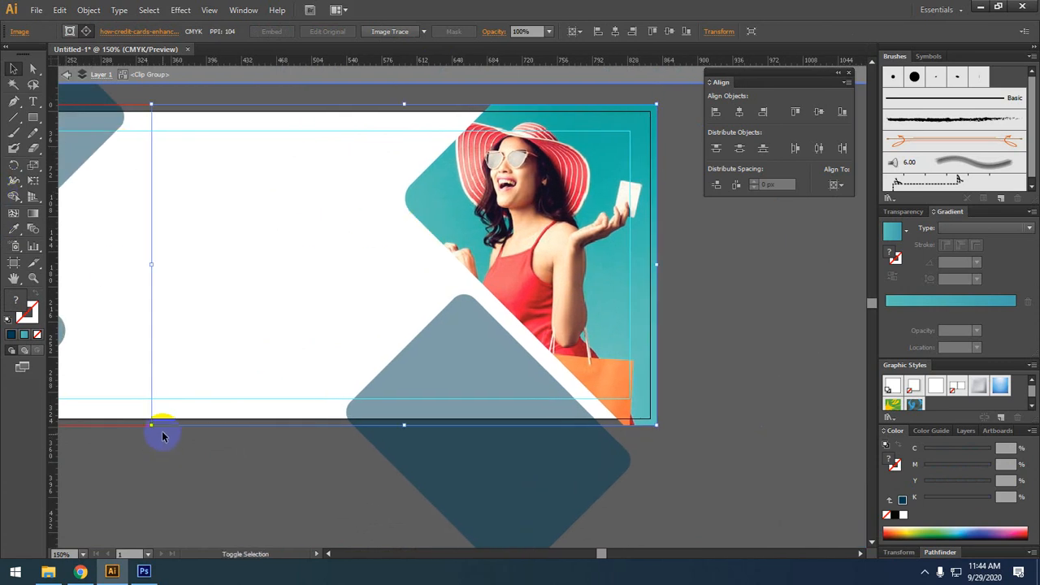
pyautogui.moveTo(152, 424); pyautogui.dragTo(221, 396)
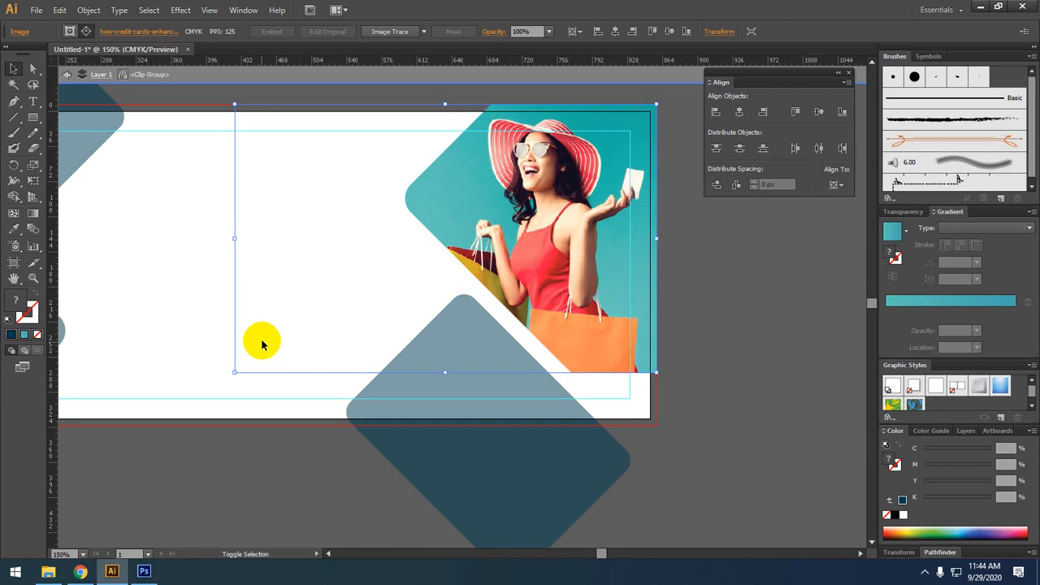
pyautogui.moveTo(234, 373); pyautogui.dragTo(250, 367)
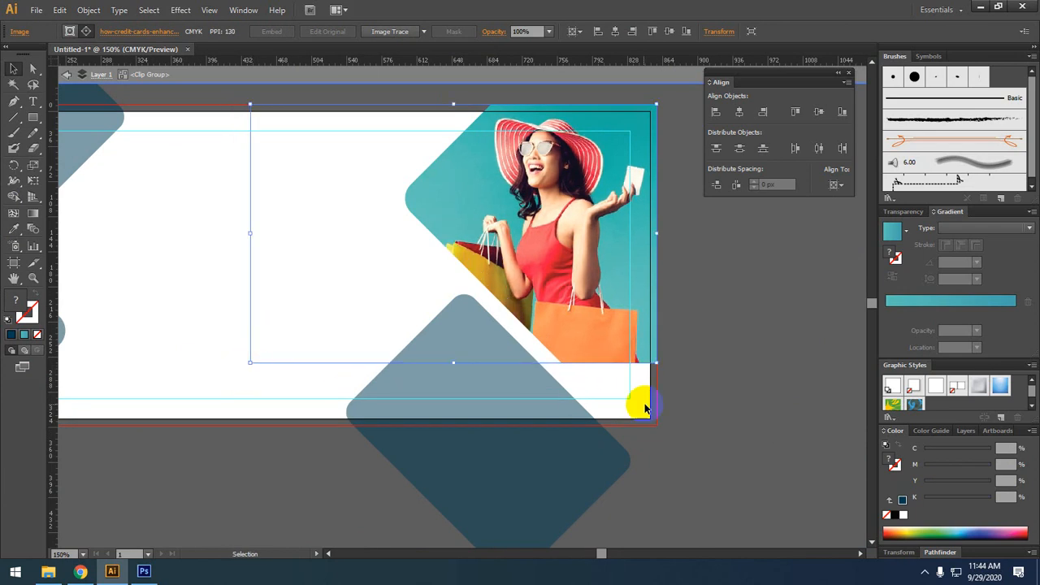
# Duplicate the woman's photo inside the clip group, placing the copy directly below the original
pyautogui.moveTo(650, 404); pyautogui.dragTo(448, 332)
pyautogui.hotkey('ctrl', '-')
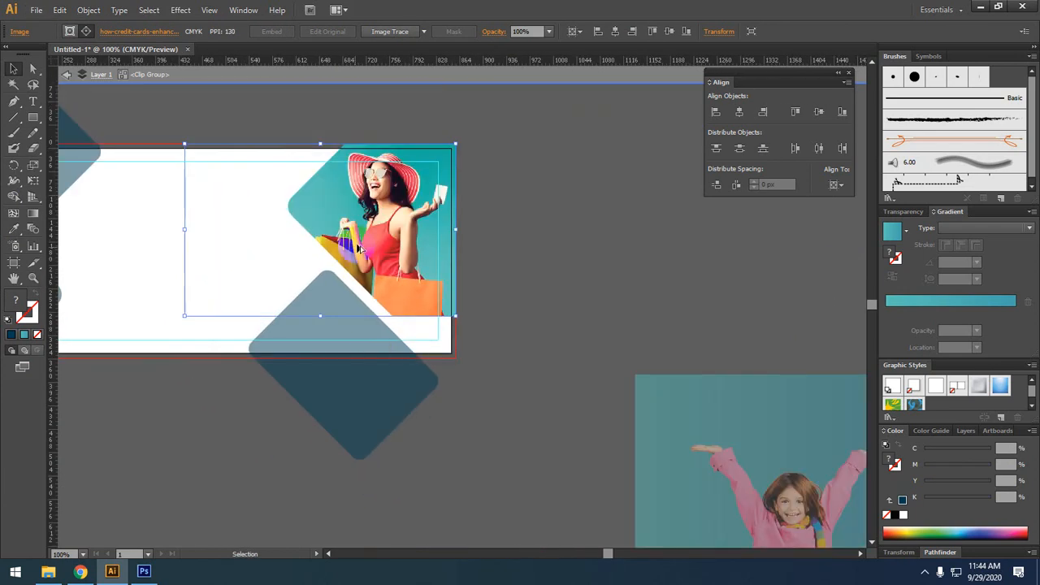
pyautogui.moveTo(387, 232); pyautogui.dragTo(385, 404)
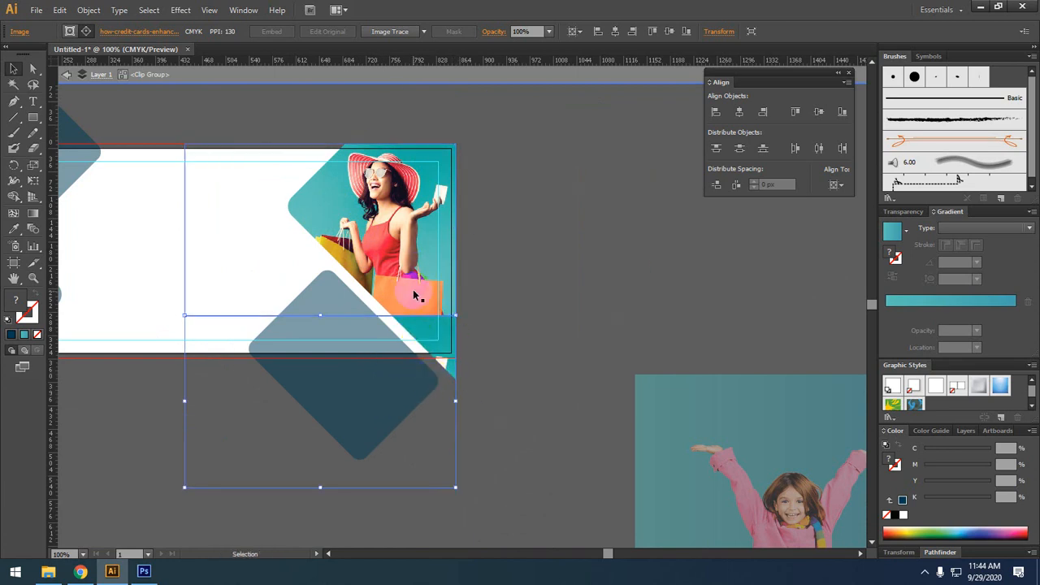
# Reflect the lower photo copy across the horizontal axis and leave isolation mode
pyautogui.rightClick(419, 324)
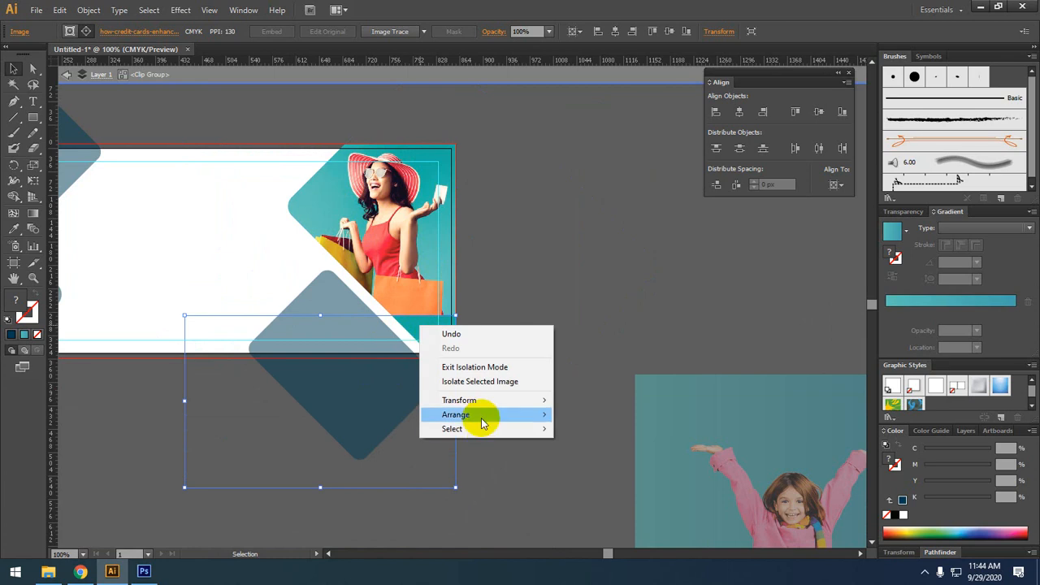
pyautogui.moveTo(504, 400)
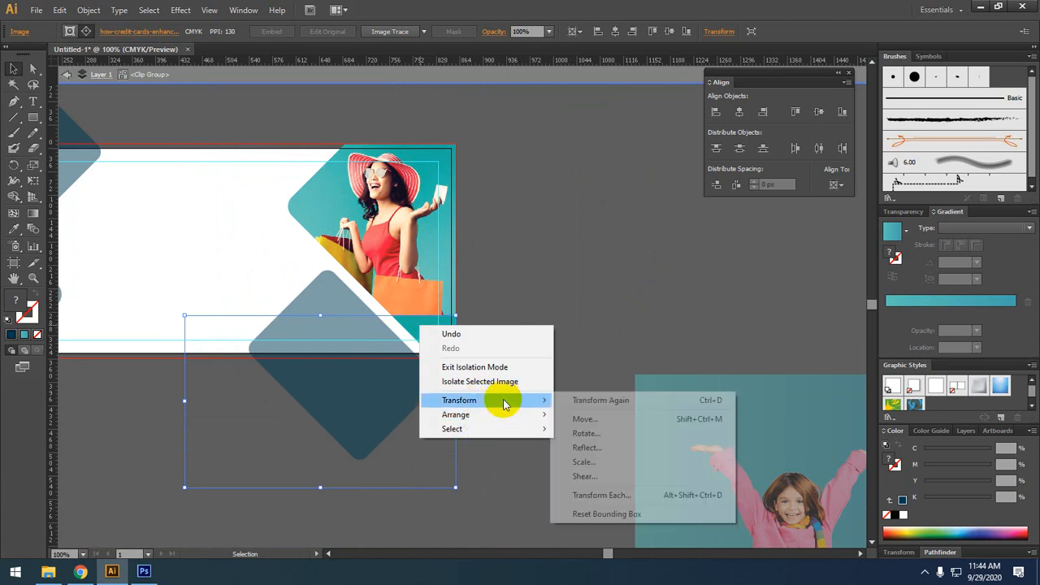
pyautogui.click(585, 448)
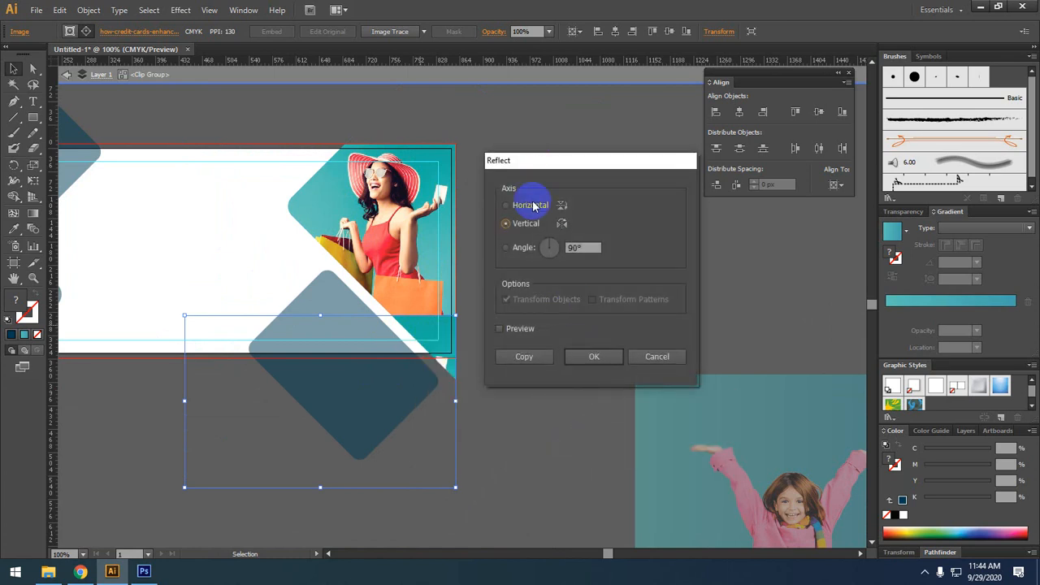
pyautogui.click(518, 208)
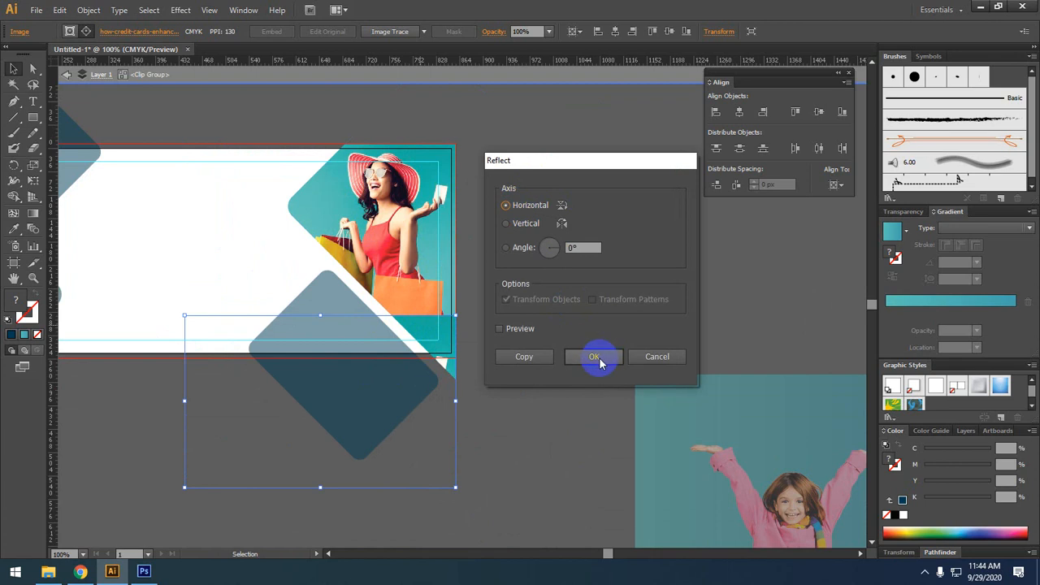
pyautogui.click(594, 357)
pyautogui.click(577, 276)
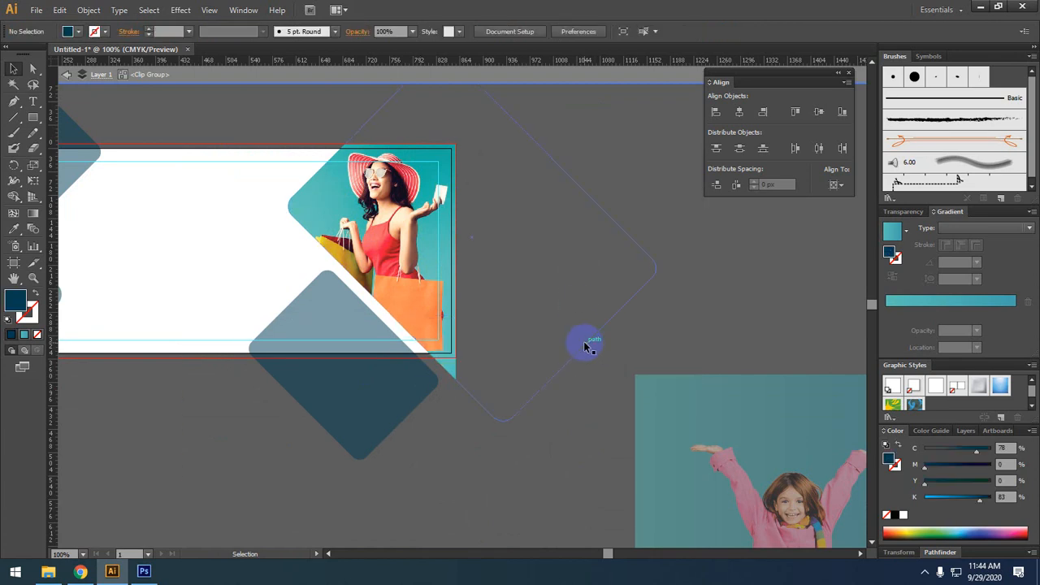
pyautogui.moveTo(529, 60); pyautogui.dragTo(518, 77)
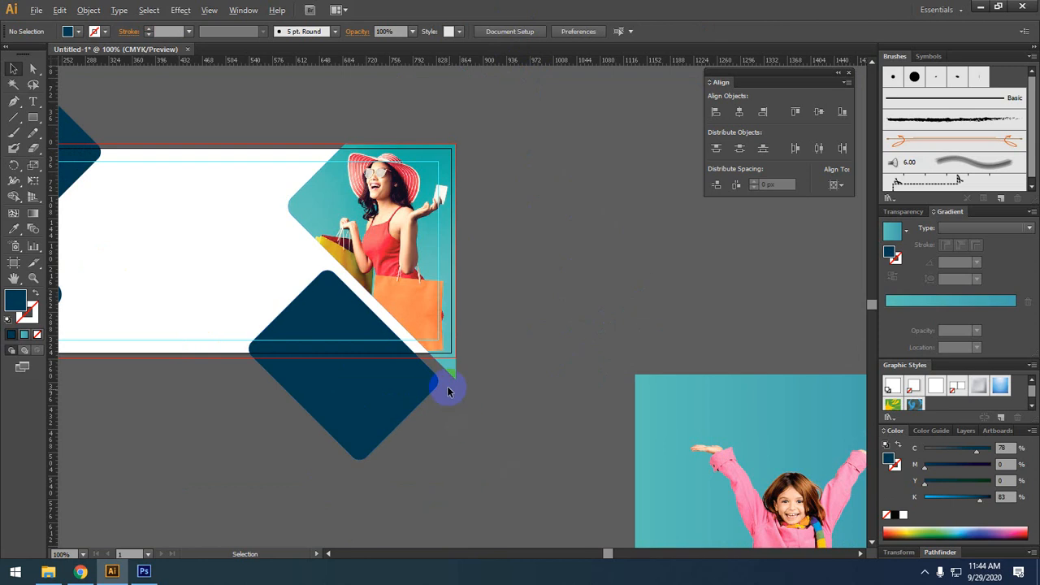
# Examine the lower corner of the masked photo around the orange bag, and the overall banner layout
pyautogui.scroll(1, 433, 368)
pyautogui.scroll(1, 434, 366)
pyautogui.moveTo(368, 282); pyautogui.dragTo(483, 317)
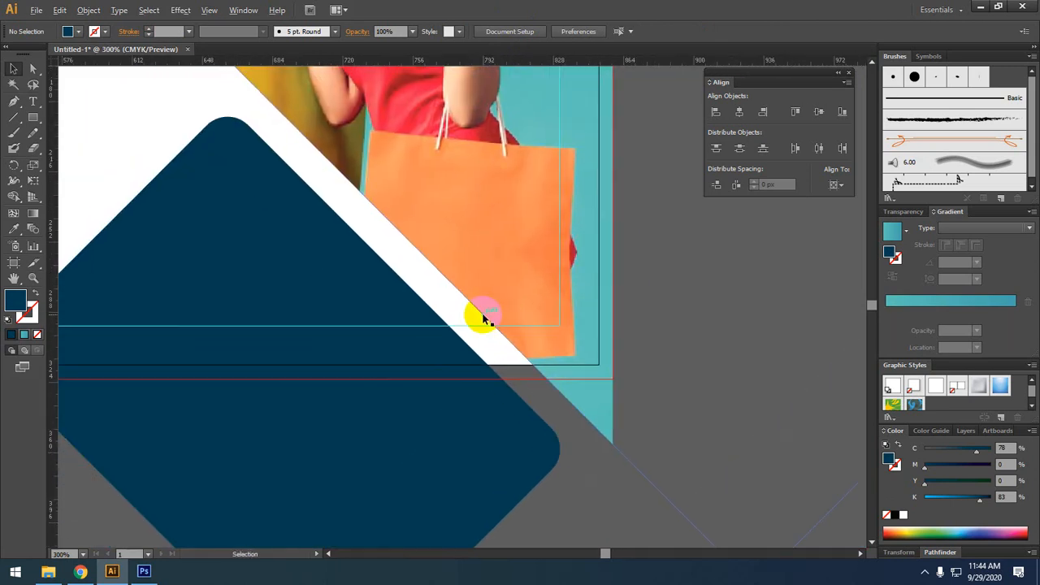
pyautogui.scroll(-1, 484, 317)
pyautogui.scroll(-2, 485, 317)
pyautogui.moveTo(452, 482); pyautogui.dragTo(555, 474)
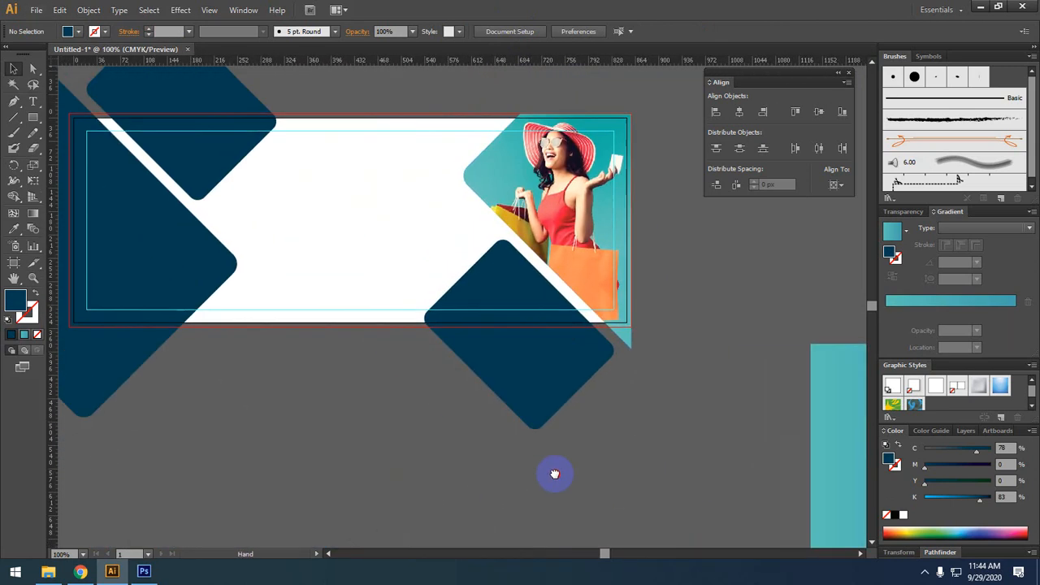
pyautogui.scroll(-2, 295, 404)
pyautogui.moveTo(304, 406); pyautogui.dragTo(391, 388)
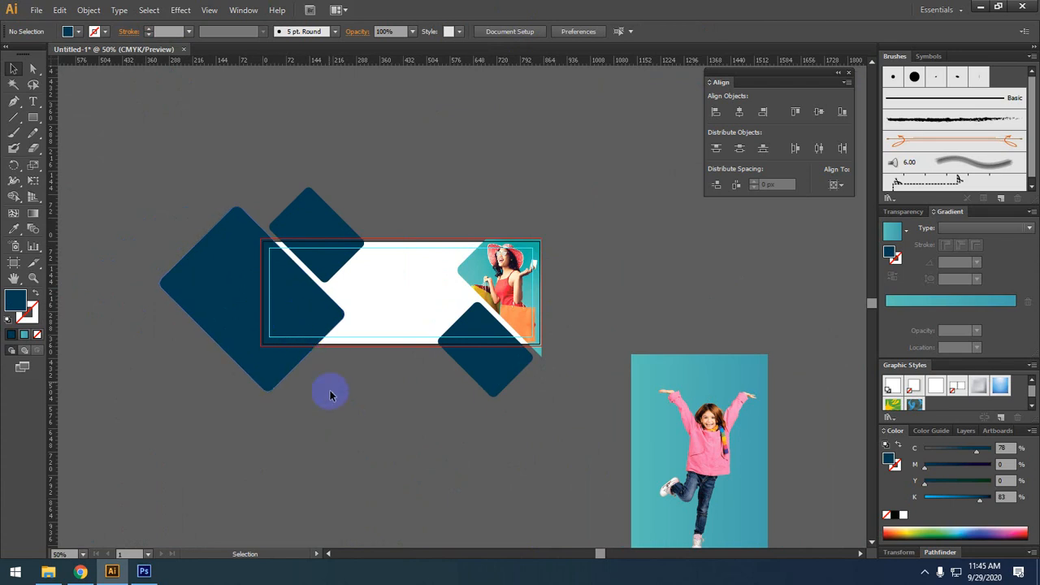
# Move the jumping girl's photo group over the banner's large left diamond and scale it to about 343 × 559 px
pyautogui.scroll(1, 332, 390)
pyautogui.moveTo(757, 485); pyautogui.dragTo(170, 371)
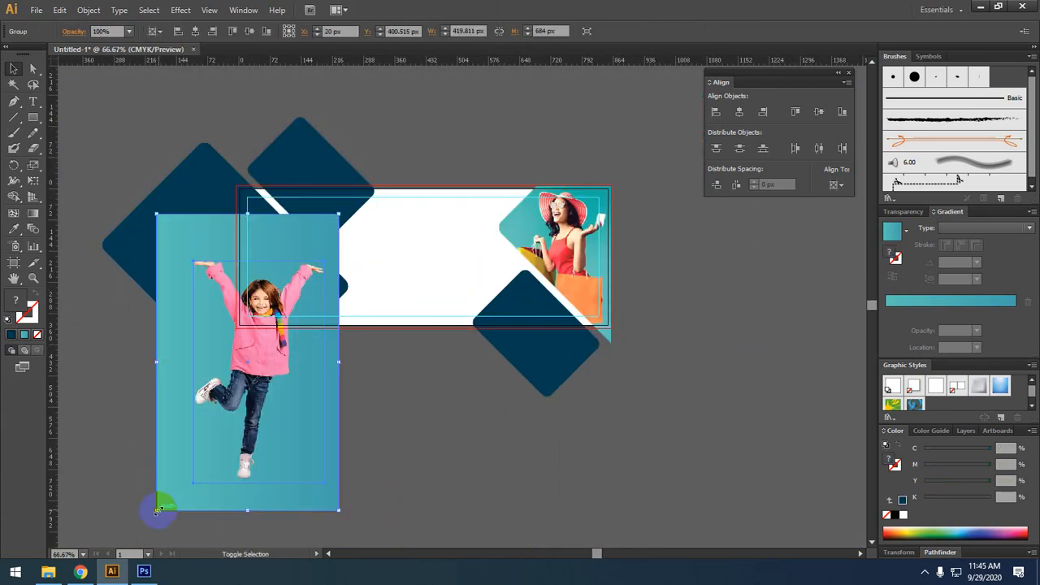
pyautogui.moveTo(160, 511); pyautogui.dragTo(191, 458)
pyautogui.moveTo(327, 380); pyautogui.dragTo(342, 472)
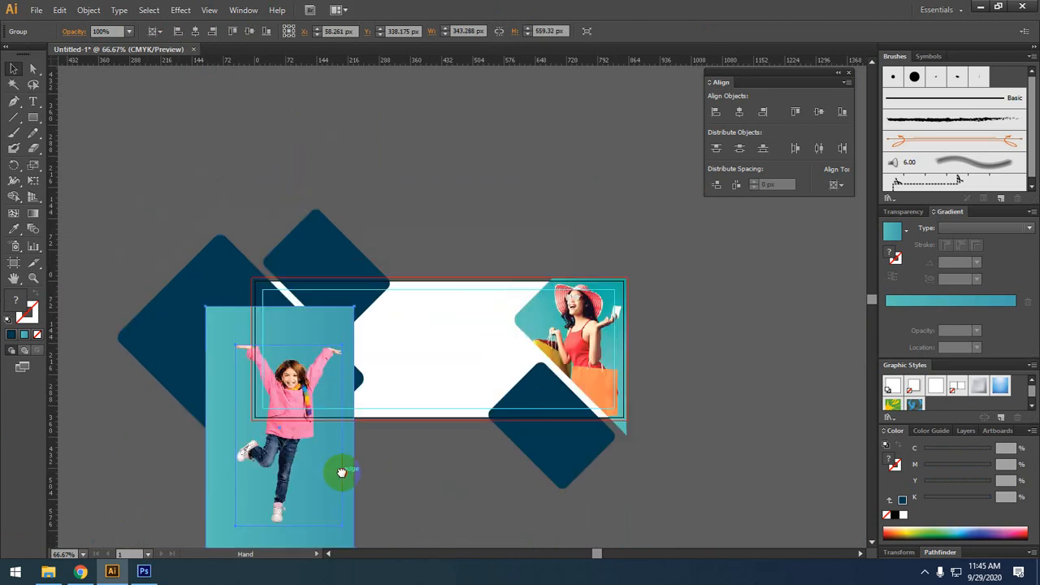
pyautogui.scroll(1, 330, 471)
pyautogui.moveTo(363, 428); pyautogui.dragTo(382, 444)
# Bring the large left diamond to the front, above the girl's photo group
pyautogui.click(102, 397)
pyautogui.click(127, 311)
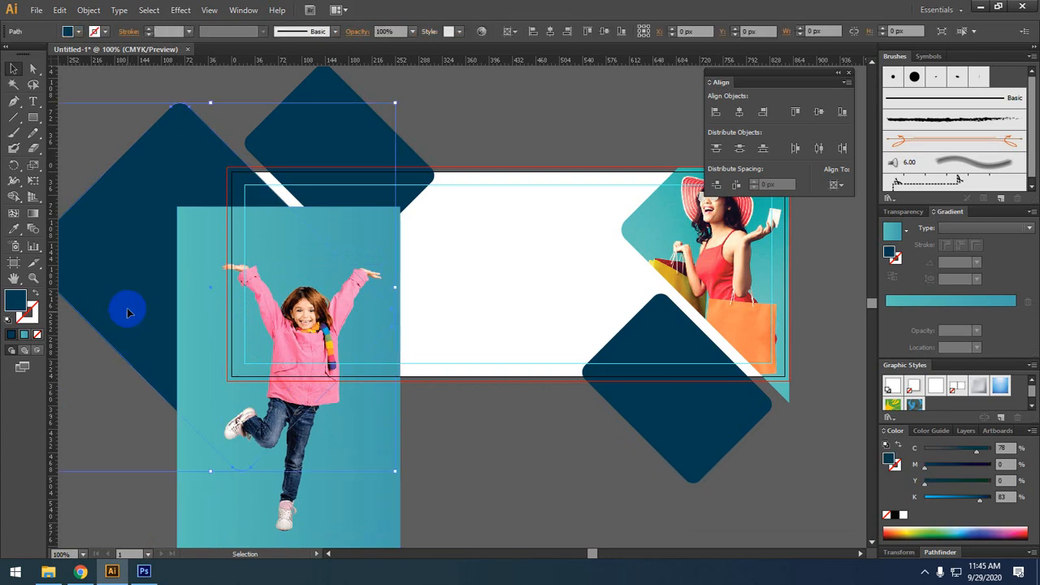
pyautogui.rightClick(127, 311)
pyautogui.moveTo(198, 492)
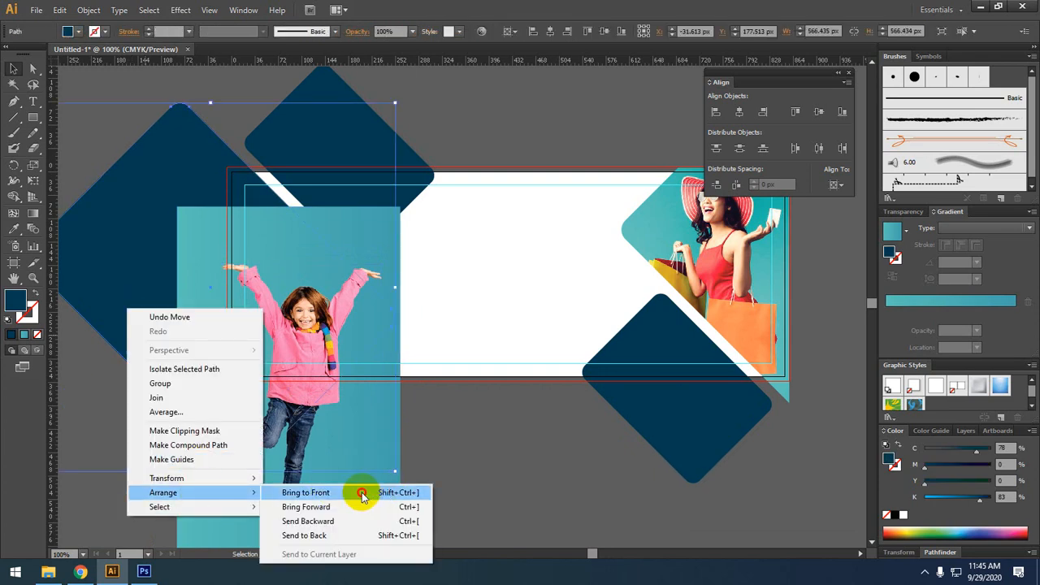
pyautogui.click(362, 493)
pyautogui.click(446, 495)
# Ungroup the girl's cut-out from its teal gradient background
pyautogui.rightClick(301, 364)
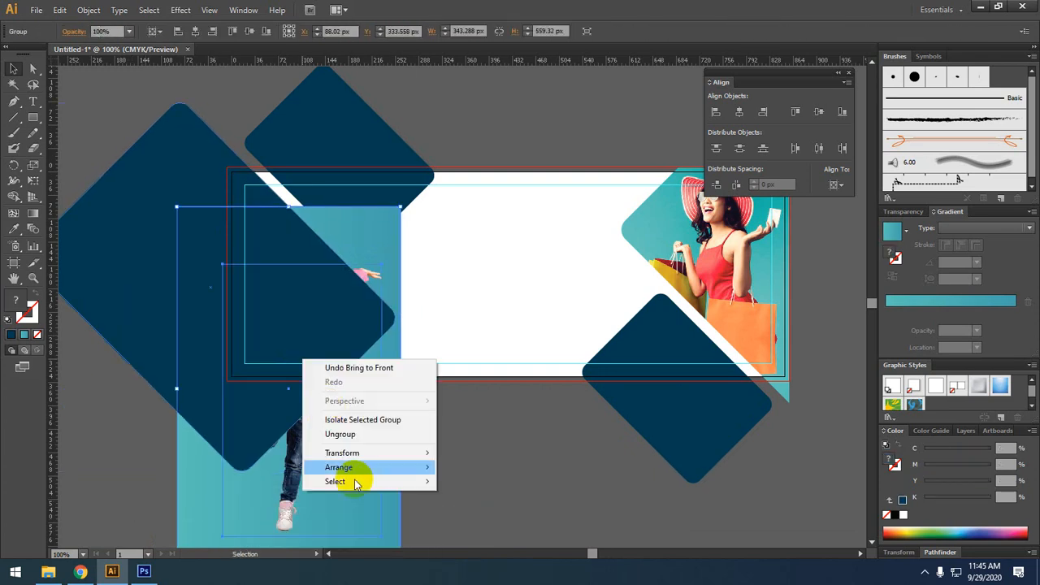
pyautogui.click(341, 434)
pyautogui.click(417, 482)
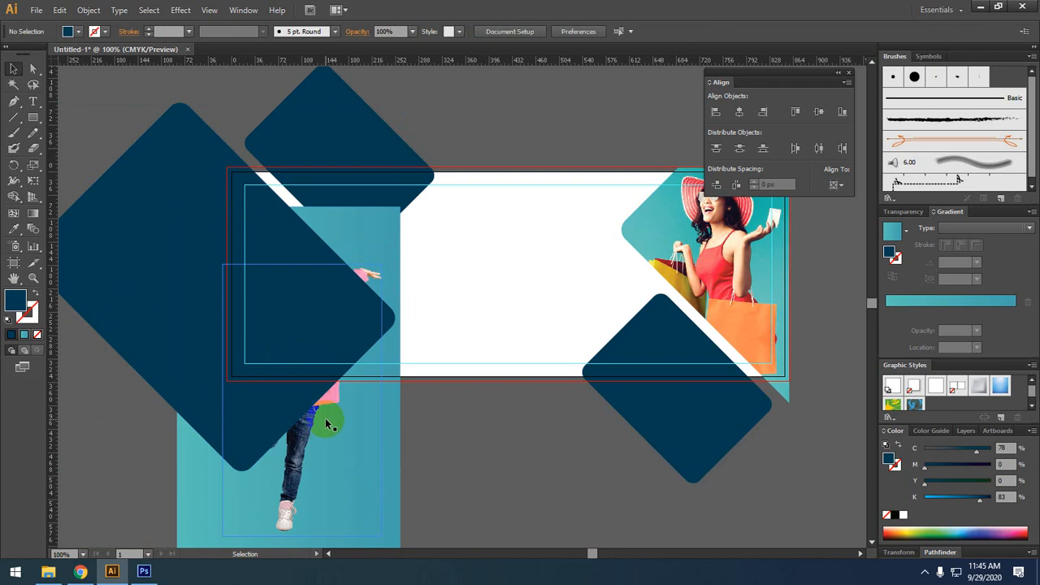
# Nudge the girl's cut-out slightly left to an X position of about 98 px
pyautogui.click(345, 474)
pyautogui.press('Left')
pyautogui.press('Left')
pyautogui.press('Left')
pyautogui.press('Left')
pyautogui.press('Left')
pyautogui.press('Left')
pyautogui.press('Left')
pyautogui.press('Left')
pyautogui.press('Left')
pyautogui.press('Left')
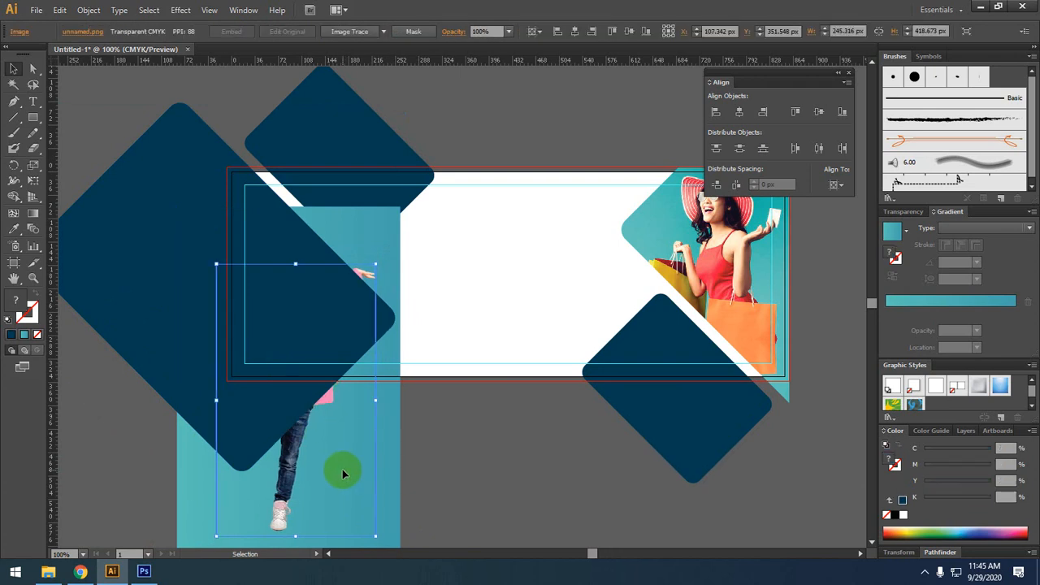
# Try to make a clipping mask from the girl's cut-out and its teal gradient background
pyautogui.keyDown('shift'); pyautogui.click(377, 468); pyautogui.keyUp('shift')
pyautogui.rightClick(385, 460)
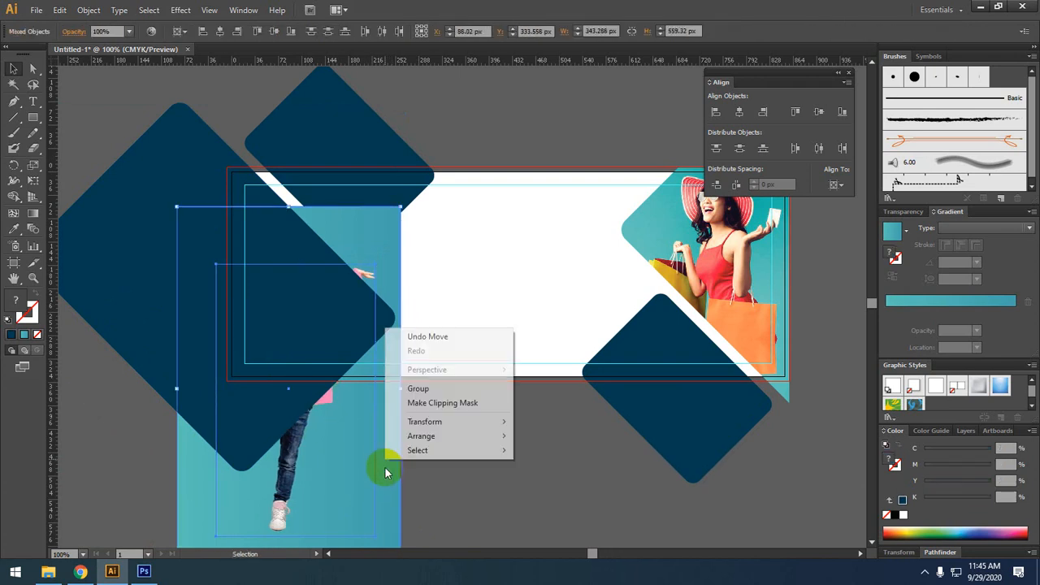
pyautogui.click(428, 404)
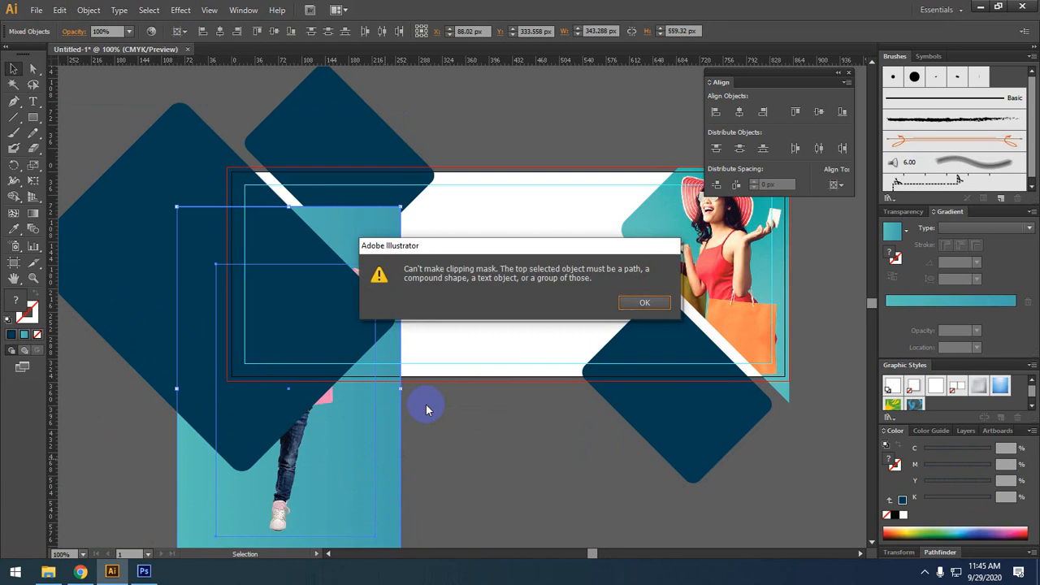
pyautogui.click(627, 307)
# Group the girl's cut-out with its teal gradient background
pyautogui.moveTo(445, 425); pyautogui.dragTo(299, 507)
pyautogui.click(419, 501)
pyautogui.click(368, 495)
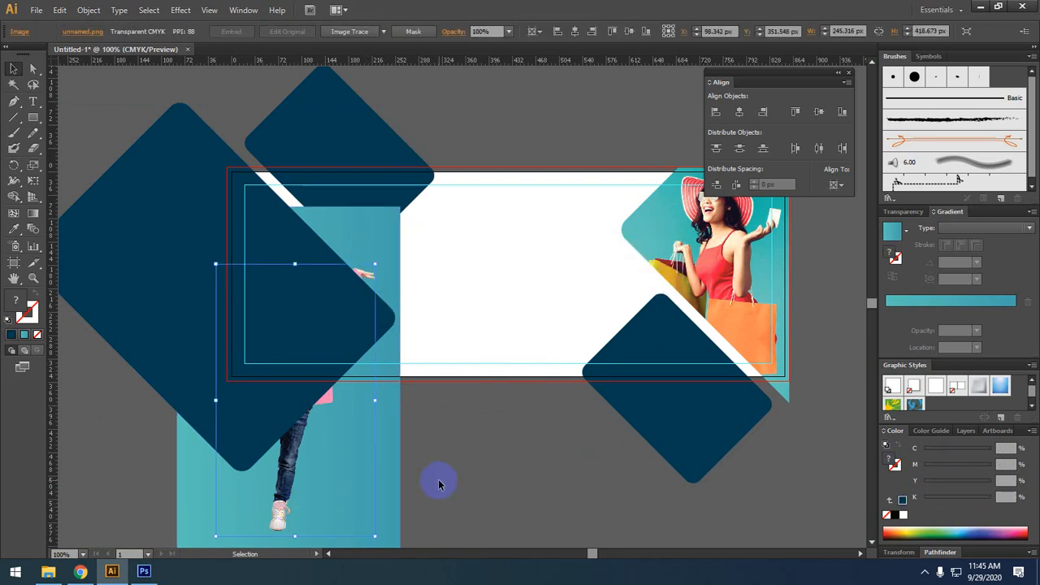
pyautogui.keyDown('shift'); pyautogui.click(344, 511); pyautogui.keyUp('shift')
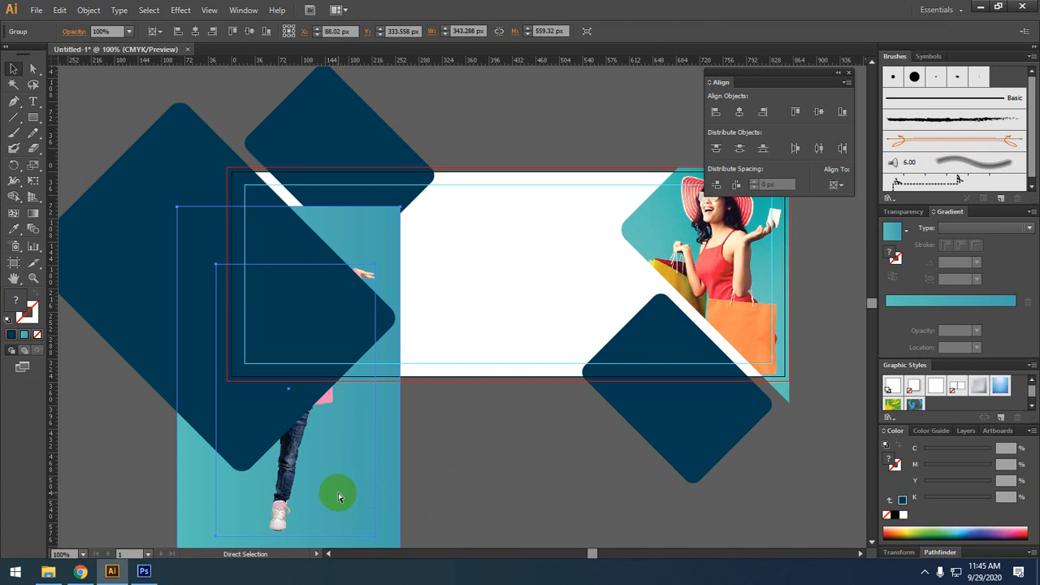
pyautogui.click(408, 501)
pyautogui.hotkey('ctrl', 'g')
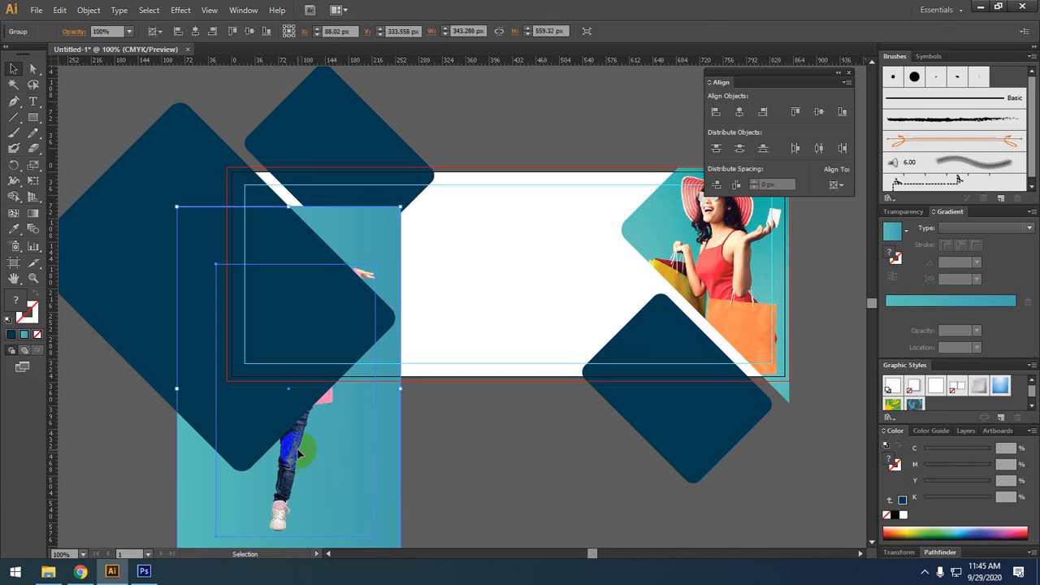
# Nudge the grouped girl and teal gradient background left to an X position of about 59 px
pyautogui.press('Left')
pyautogui.press('Left')
pyautogui.press('Left')
pyautogui.press('Left')
pyautogui.press('Left')
pyautogui.press('Left')
pyautogui.press('Left')
pyautogui.press('Left')
pyautogui.press('Left')
pyautogui.press('Left')
pyautogui.press('Left')
pyautogui.press('Left')
pyautogui.press('Left')
pyautogui.press('Left')
pyautogui.press('Left')
pyautogui.press('Left')
pyautogui.press('Left')
pyautogui.press('Left')
pyautogui.press('Left')
pyautogui.press('Left')
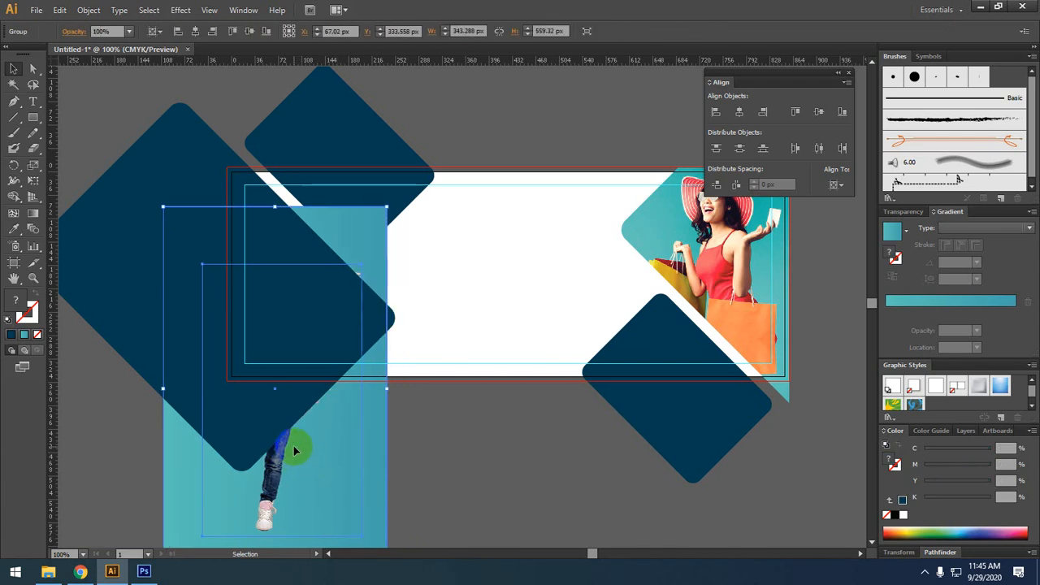
pyautogui.press('Left')
pyautogui.press('Left')
pyautogui.press('Left')
pyautogui.press('Left')
pyautogui.press('Left')
pyautogui.press('Left')
pyautogui.press('Left')
pyautogui.press('Left')
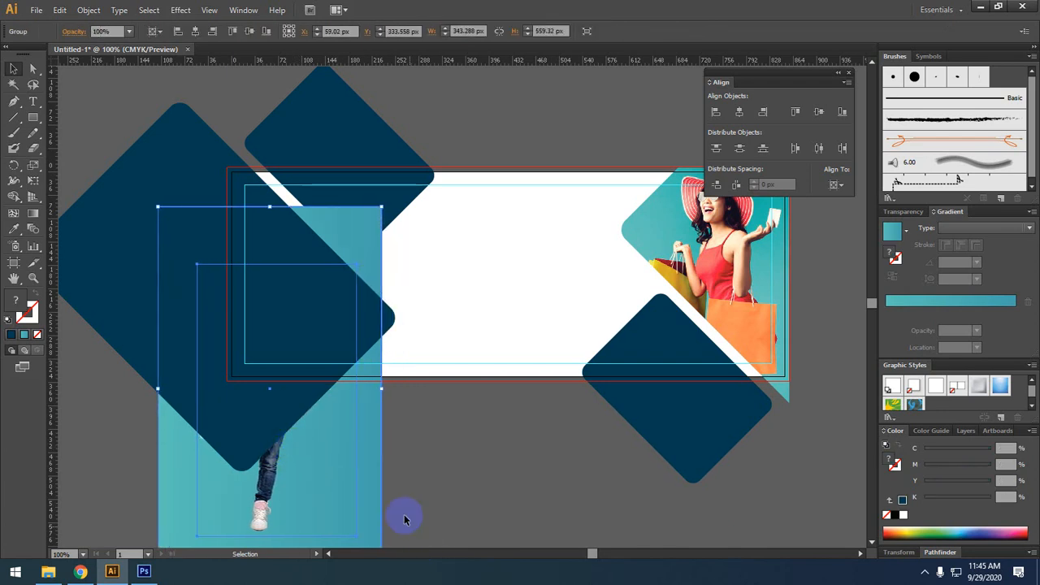
# Try to make a clipping mask from the large navy diamond alone
pyautogui.click(404, 520)
pyautogui.click(266, 403)
pyautogui.rightClick(253, 399)
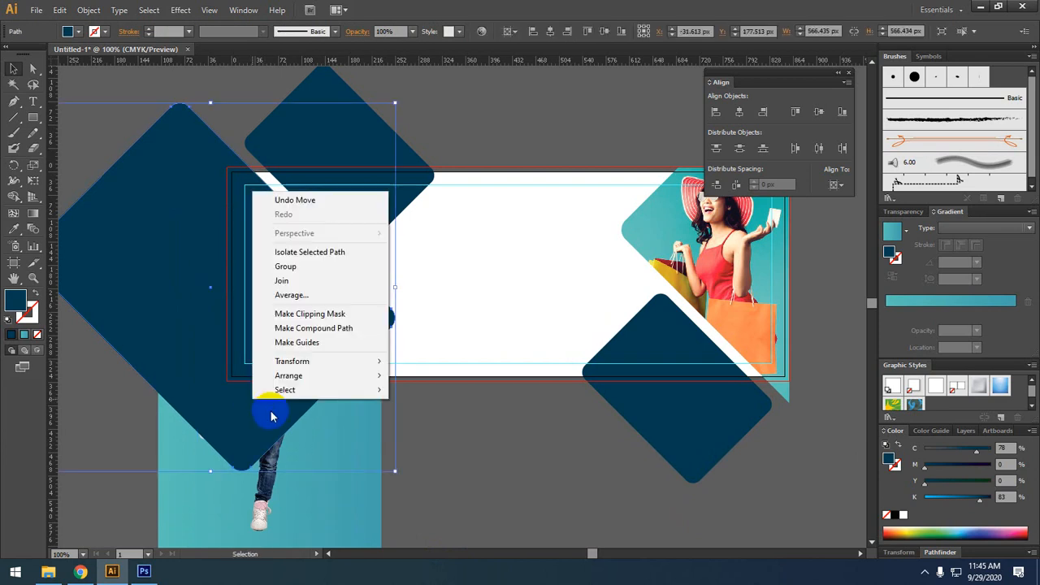
pyautogui.click(309, 315)
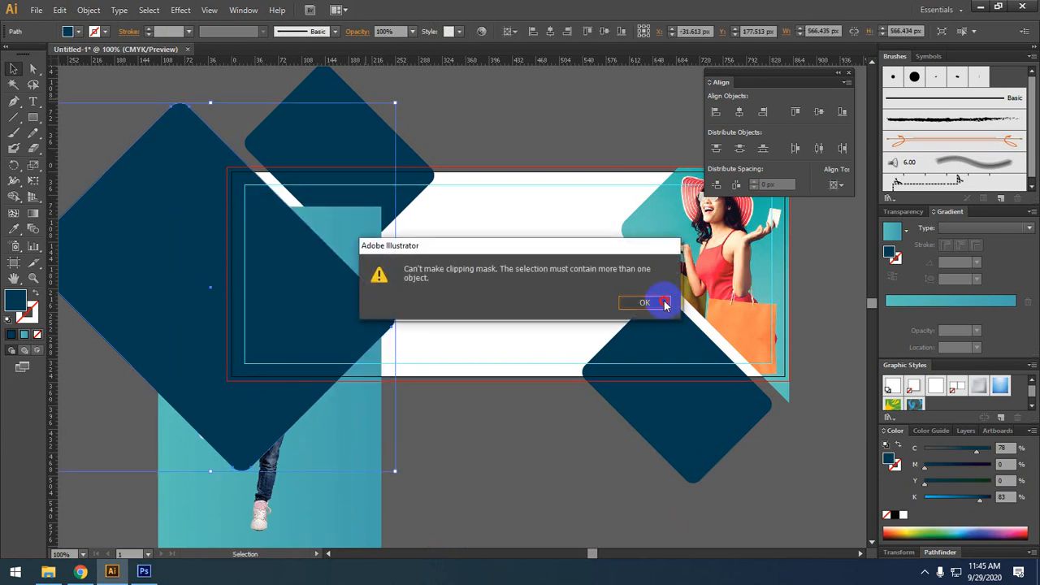
pyautogui.click(665, 304)
# Clip the grouped girl and teal background into the large navy diamond with a clipping mask, then deselect everything
pyautogui.keyDown('shift'); pyautogui.click(249, 395); pyautogui.keyUp('shift')
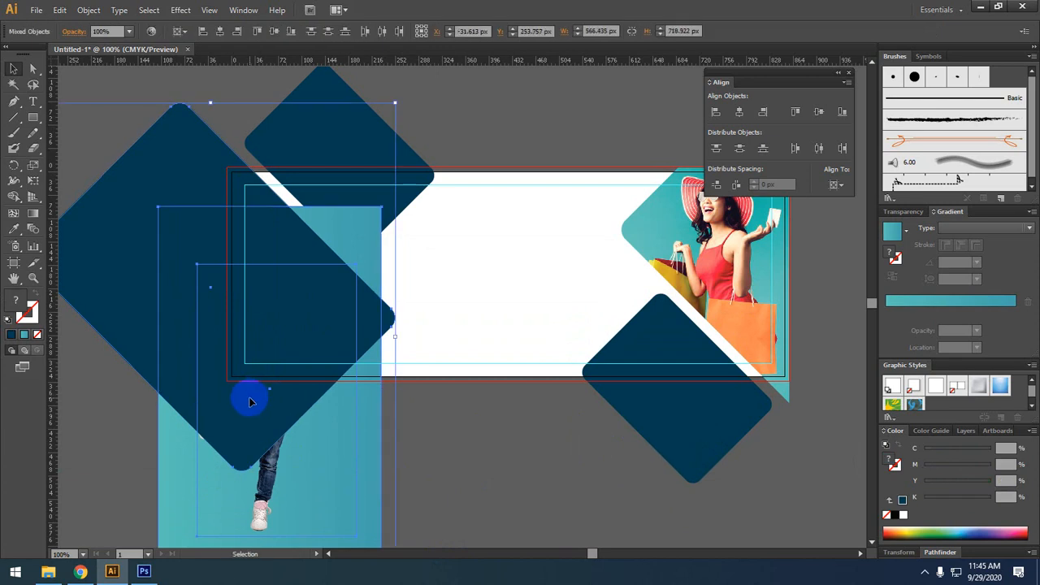
pyautogui.rightClick(230, 374)
pyautogui.click(293, 453)
pyautogui.click(497, 472)
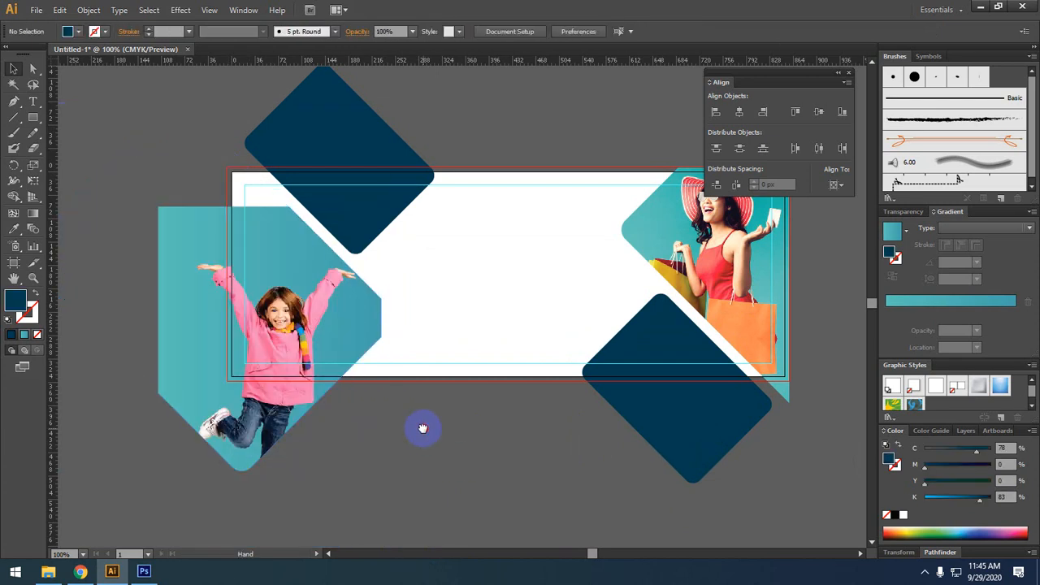
# Inside the girl's clip group, enlarge only the teal gradient background proportionally from its centre to about 433 × 705 px
pyautogui.moveTo(423, 428); pyautogui.dragTo(471, 452)
pyautogui.click(348, 325)
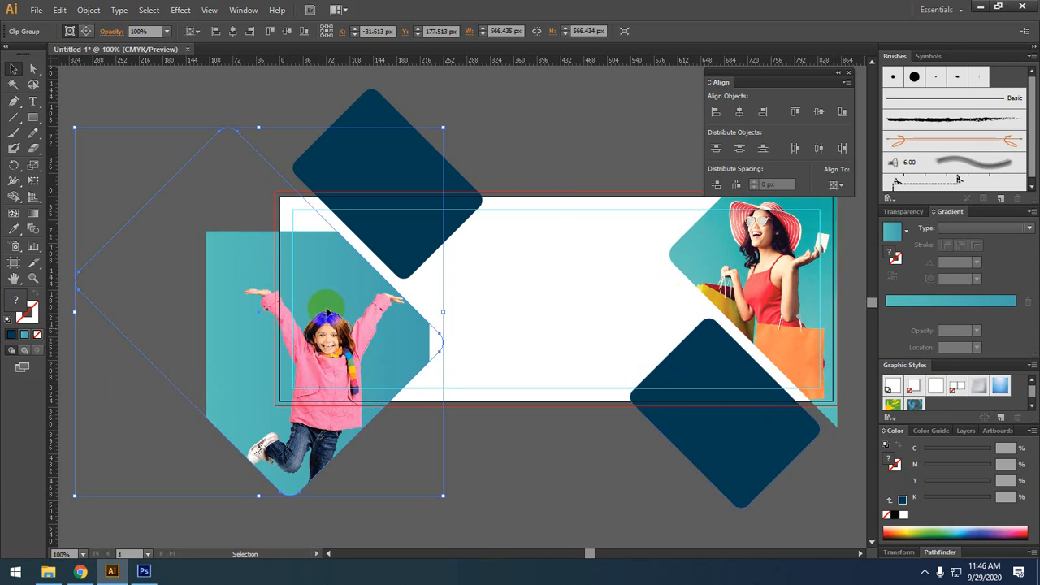
pyautogui.doubleClick(307, 275)
pyautogui.click(307, 275)
pyautogui.moveTo(429, 229); pyautogui.dragTo(490, 166)
pyautogui.hotkey('ctrl', 'z')
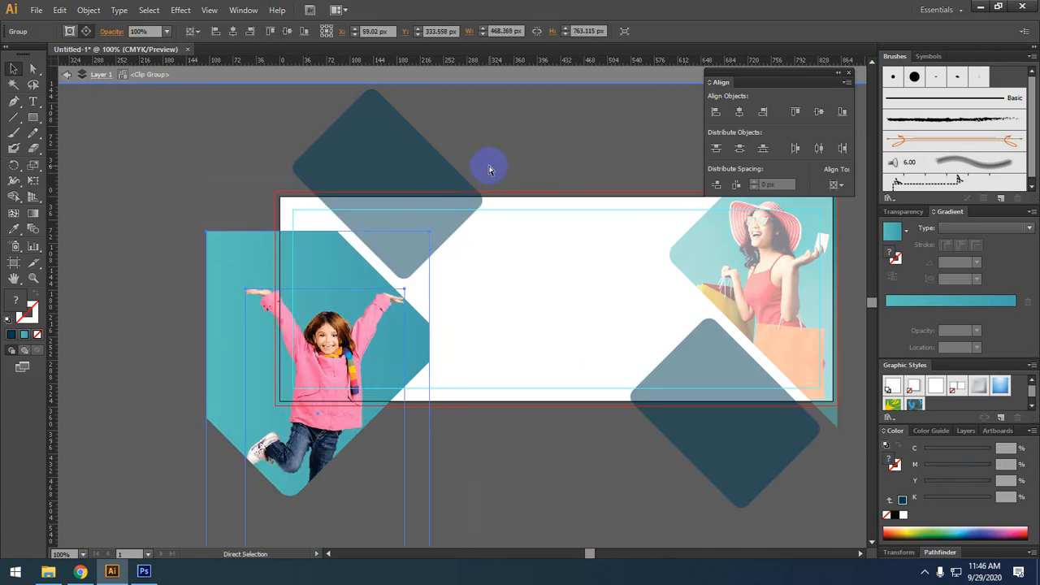
pyautogui.doubleClick(300, 251)
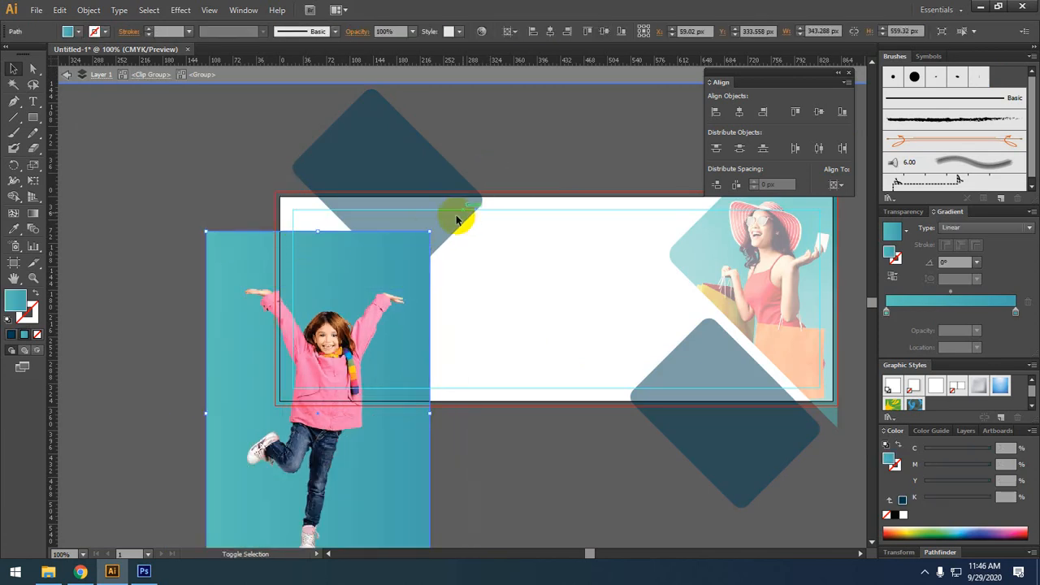
pyautogui.moveTo(431, 231); pyautogui.dragTo(519, 187)
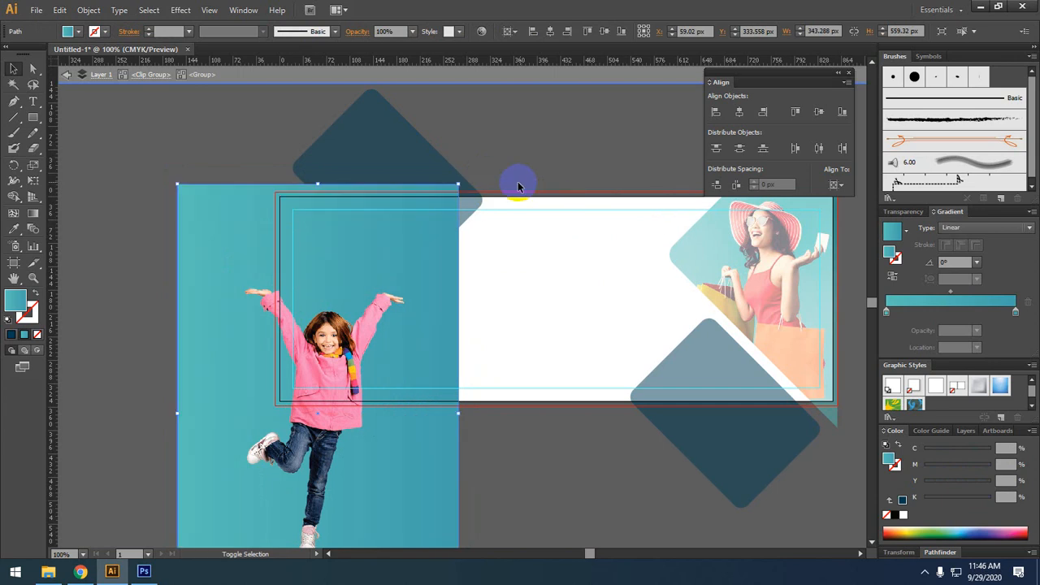
pyautogui.doubleClick(452, 77)
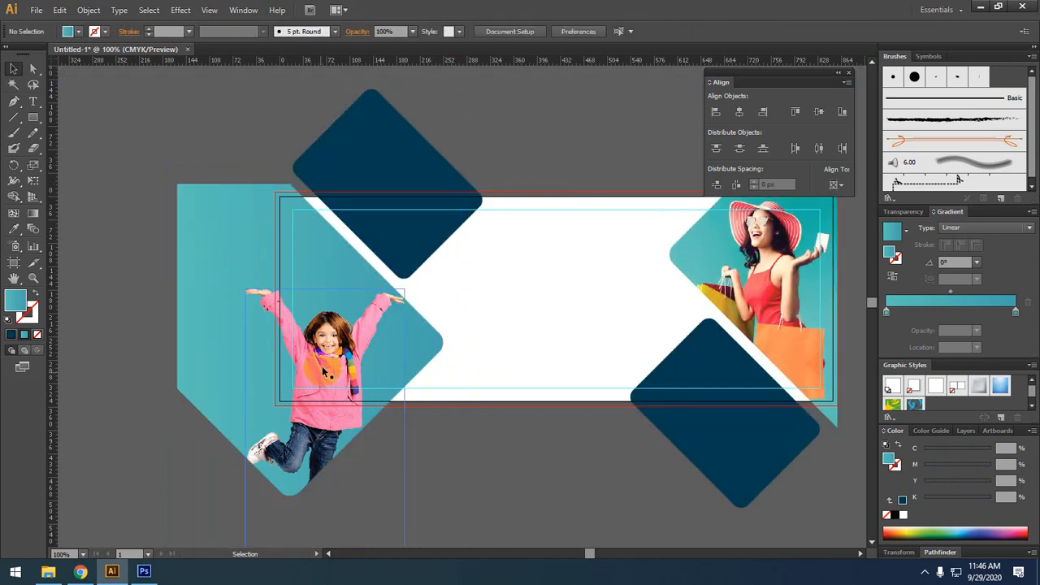
# Isolate the clip group and nudge the girl and teal background together right to an X position of about 74 px
pyautogui.click(331, 351)
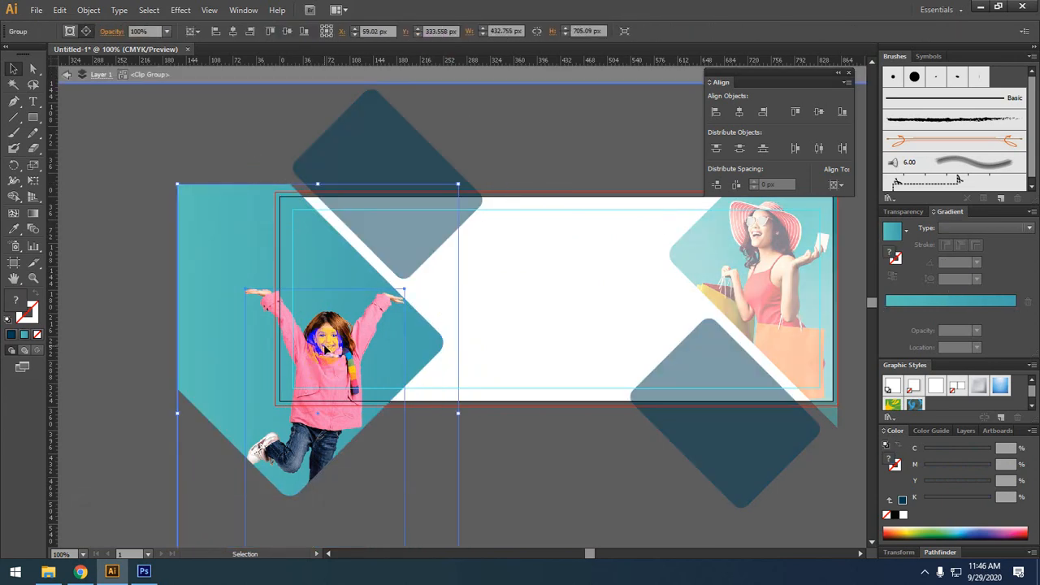
pyautogui.press('Right')
pyautogui.press('Right')
pyautogui.press('Right')
pyautogui.press('Right')
pyautogui.press('Right')
pyautogui.press('Right')
pyautogui.press('Right')
pyautogui.press('Right')
pyautogui.press('Right')
pyautogui.press('Right')
pyautogui.press('Right')
pyautogui.press('Right')
pyautogui.press('Right')
pyautogui.press('Right')
pyautogui.press('Right')
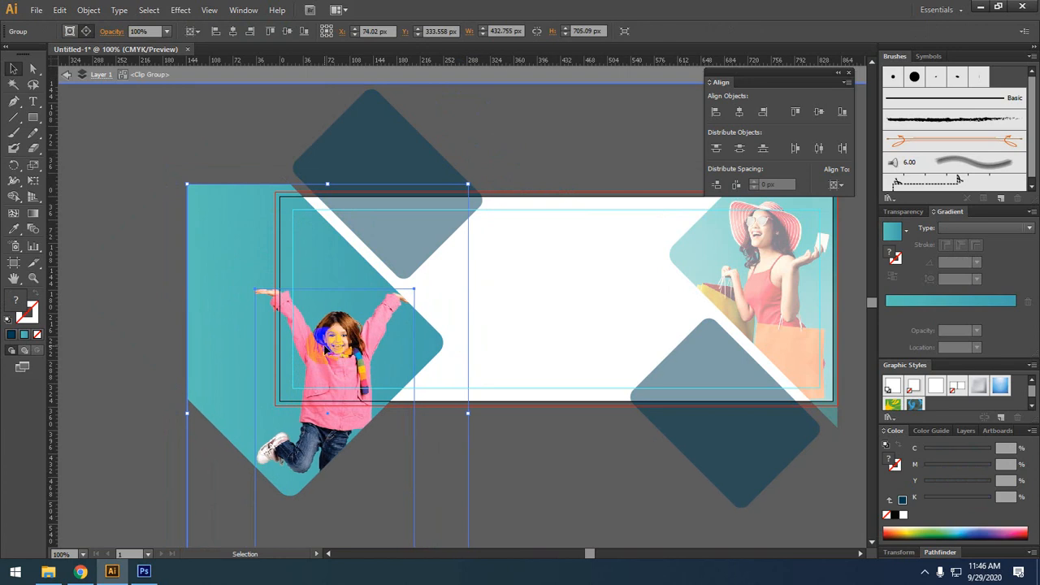
# Scale only the girl's cut-out down proportionally from its centre to about 215 × 367 px inside the nested group
pyautogui.click(414, 291)
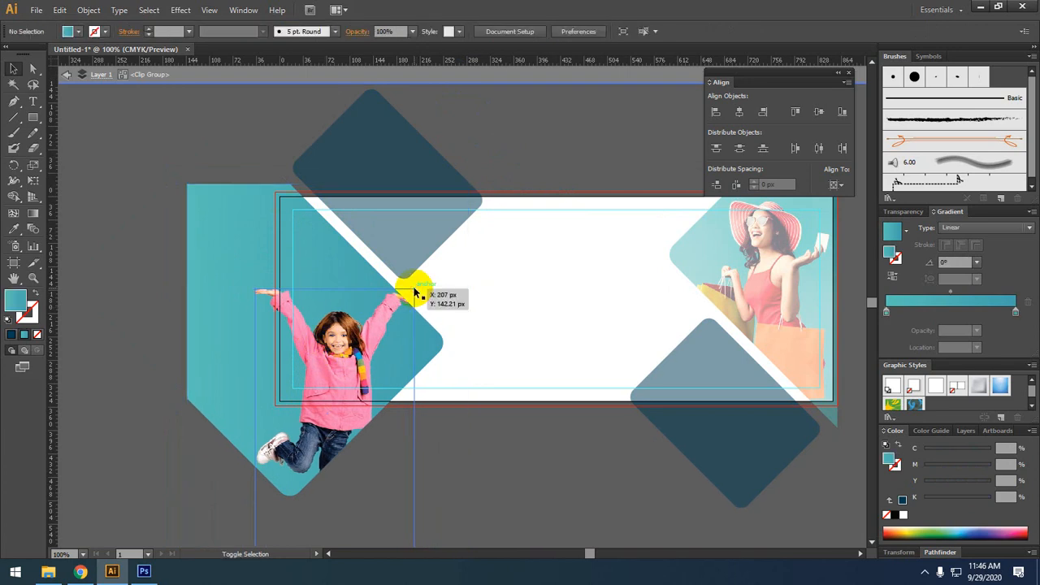
pyautogui.click(418, 295)
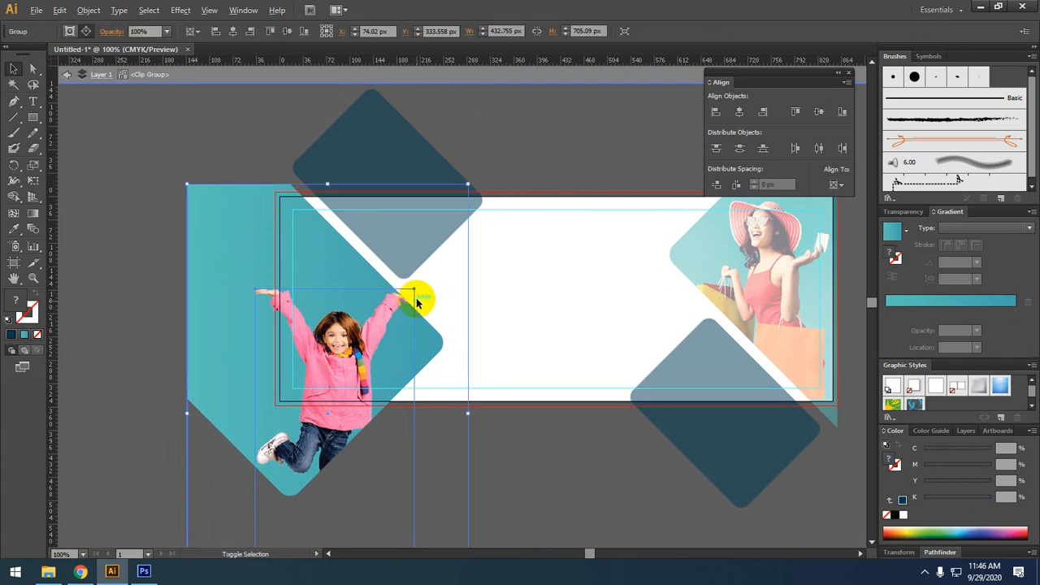
pyautogui.doubleClick(355, 355)
pyautogui.click(358, 354)
pyautogui.moveTo(416, 294); pyautogui.dragTo(403, 307)
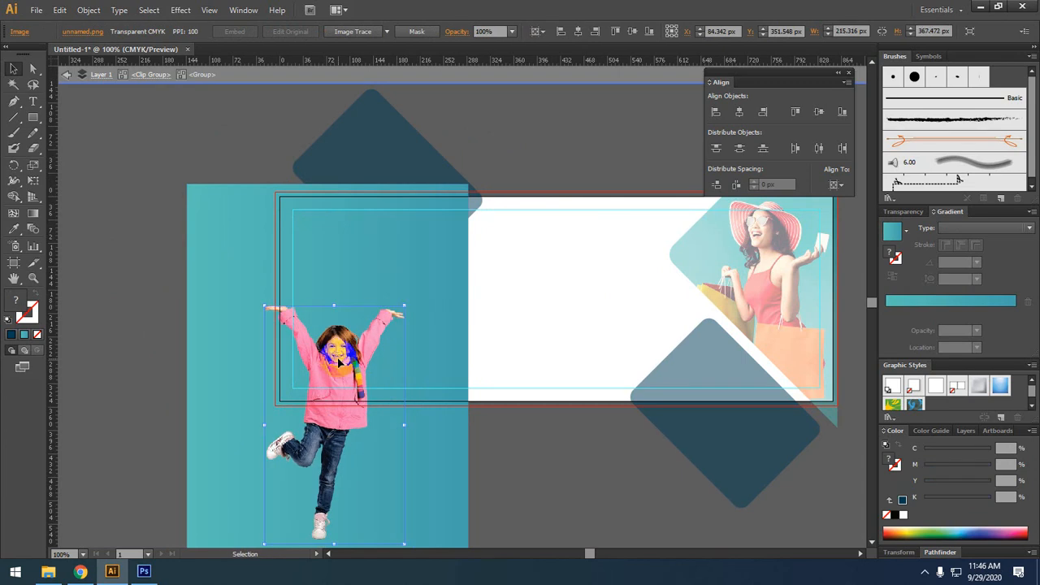
# Nudge the girl's cut-out to about X 87 px and Y 334 px, then leave isolation mode
pyautogui.press('Right')
pyautogui.press('Right')
pyautogui.press('Up')
pyautogui.press('Up')
pyautogui.press('Up')
pyautogui.press('Up')
pyautogui.press('Up')
pyautogui.press('Up')
pyautogui.press('Up')
pyautogui.press('Up')
pyautogui.press('Up')
pyautogui.press('Up')
pyautogui.press('Up')
pyautogui.press('Up')
pyautogui.press('Up')
pyautogui.press('Up')
pyautogui.press('Up')
pyautogui.press('Up')
pyautogui.press('Up')
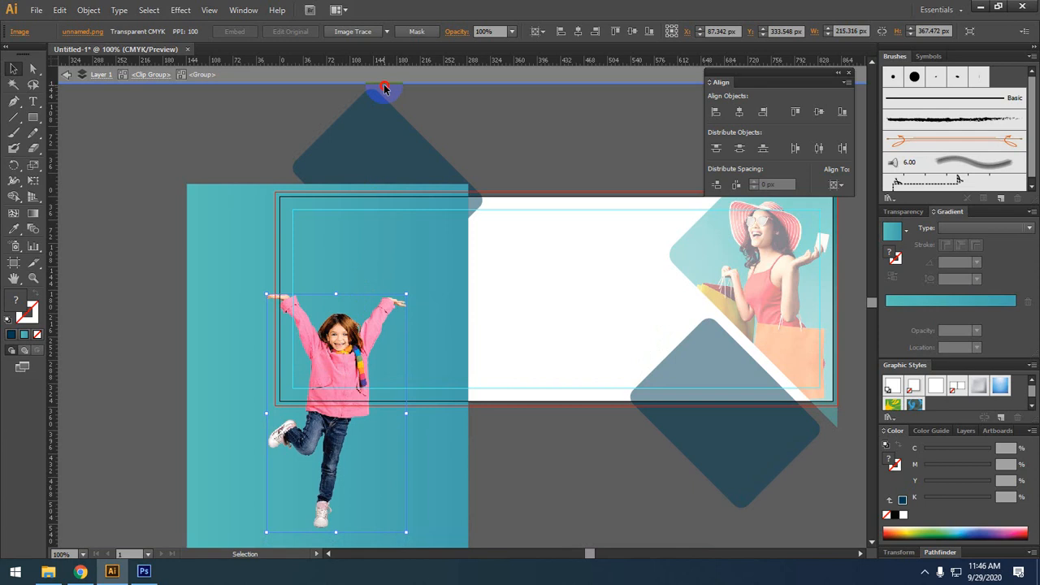
pyautogui.click(383, 80)
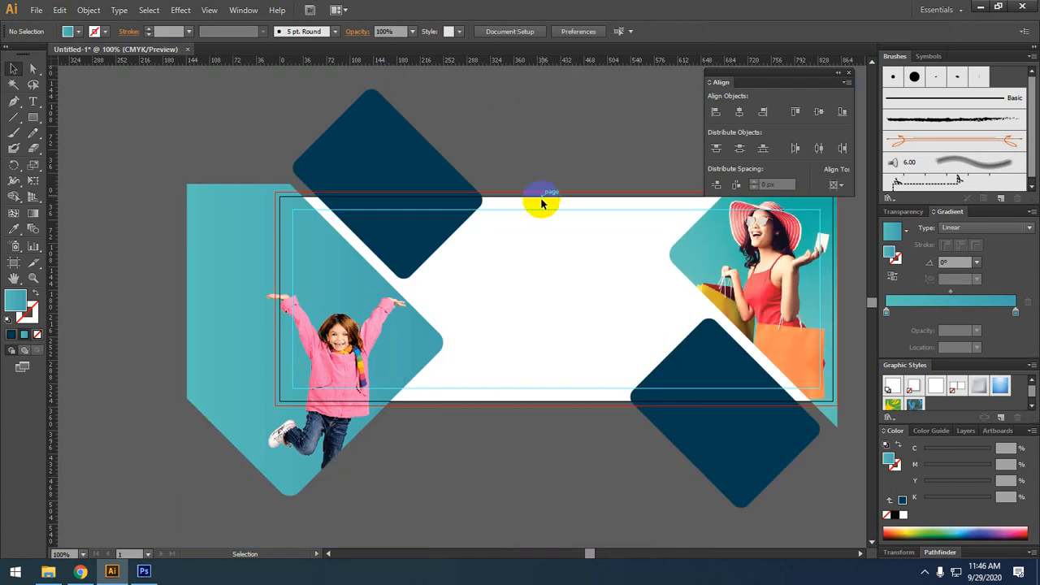
pyautogui.click(444, 458)
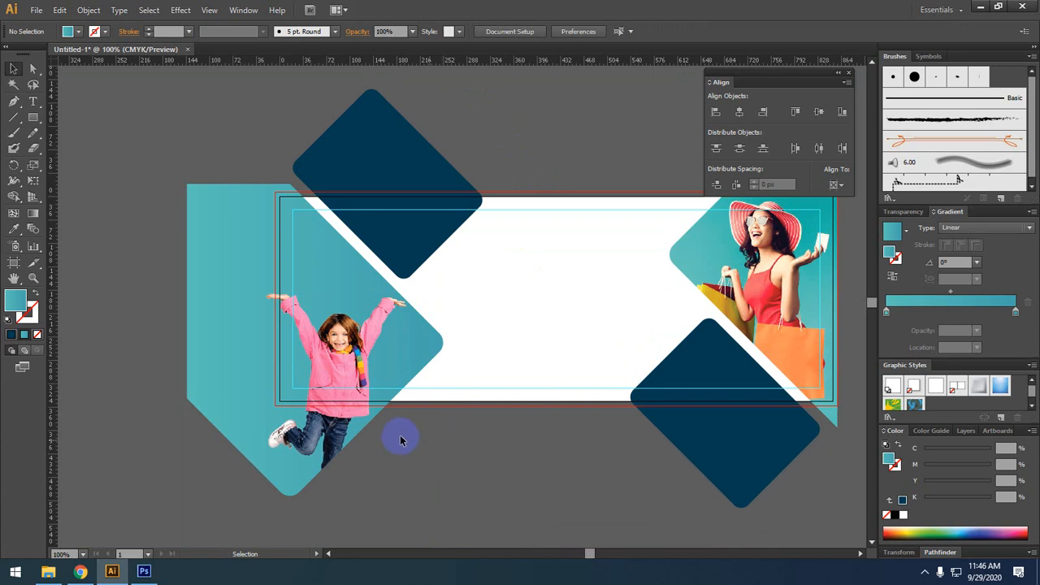
# Examine how the girl's cut-out and teal background are nested in the clip group by isolating it and selecting its contents
pyautogui.click(317, 370)
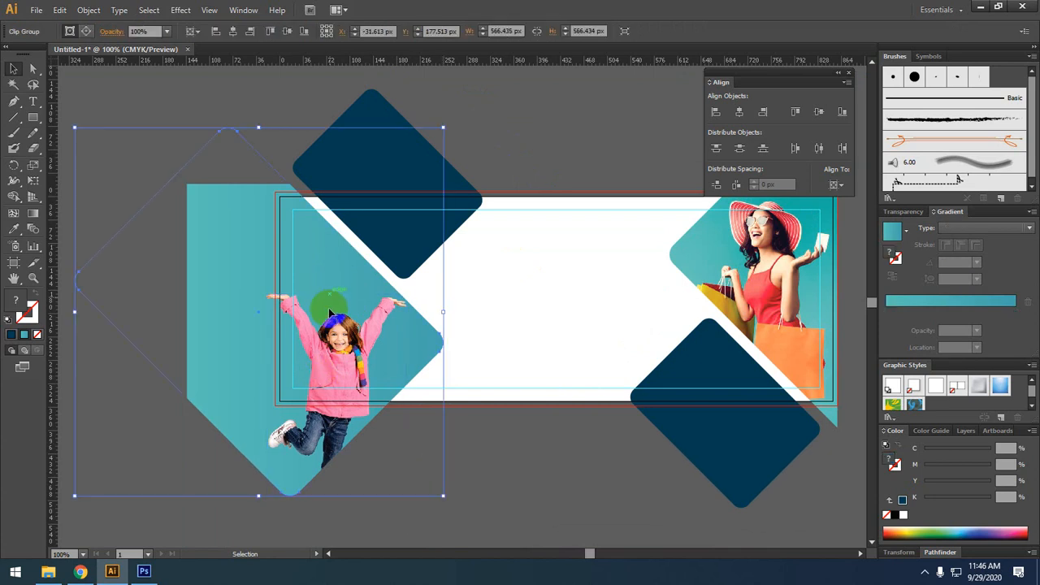
pyautogui.doubleClick(336, 339)
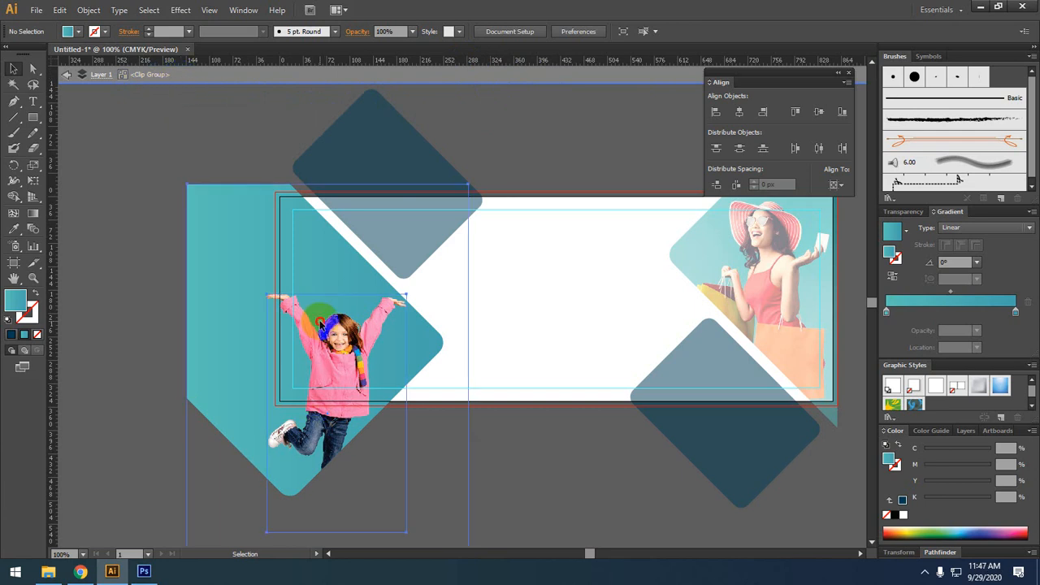
pyautogui.click(263, 283)
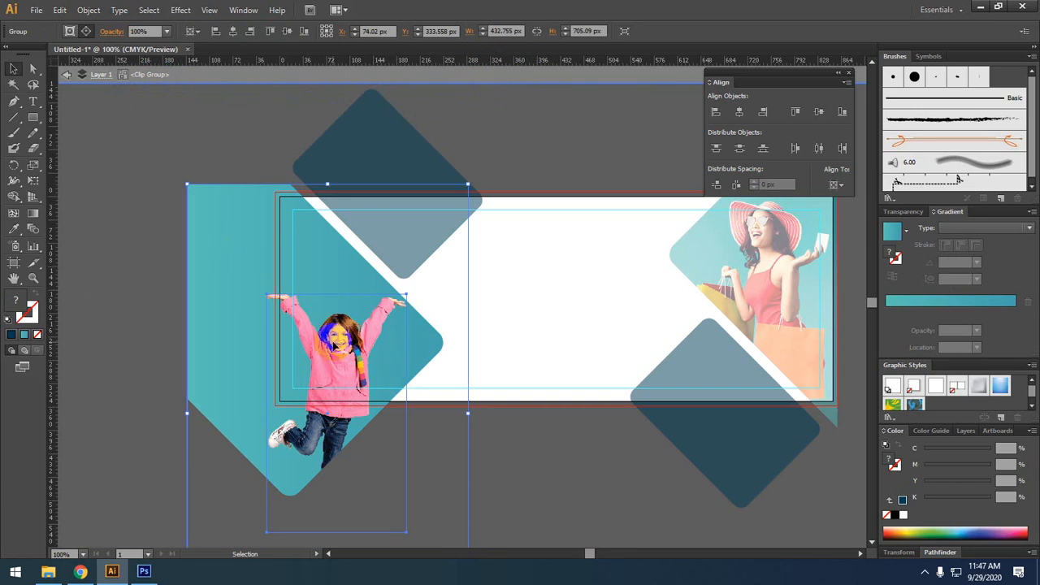
pyautogui.doubleClick(335, 344)
pyautogui.click(336, 351)
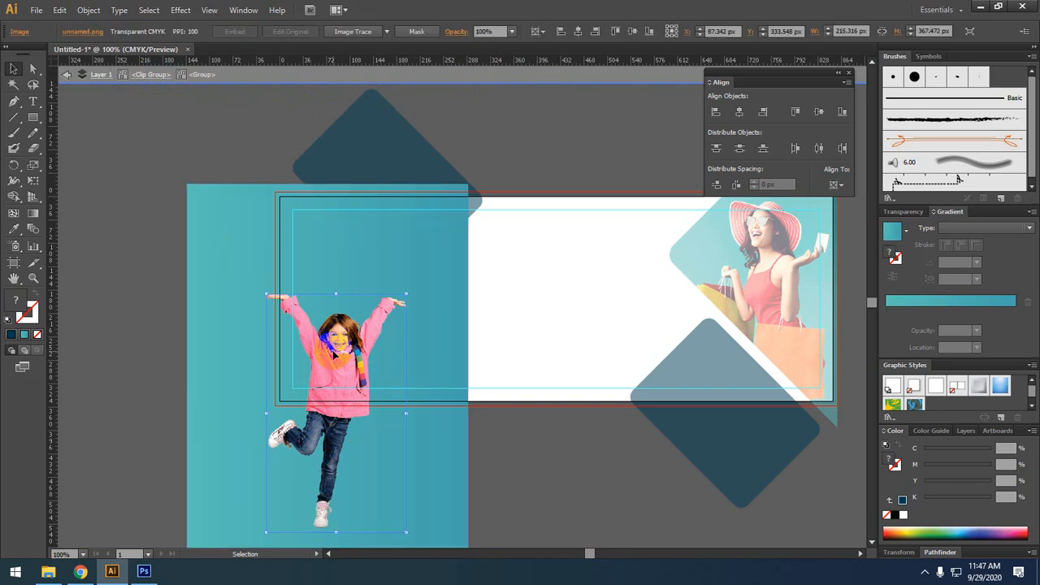
pyautogui.click(326, 242)
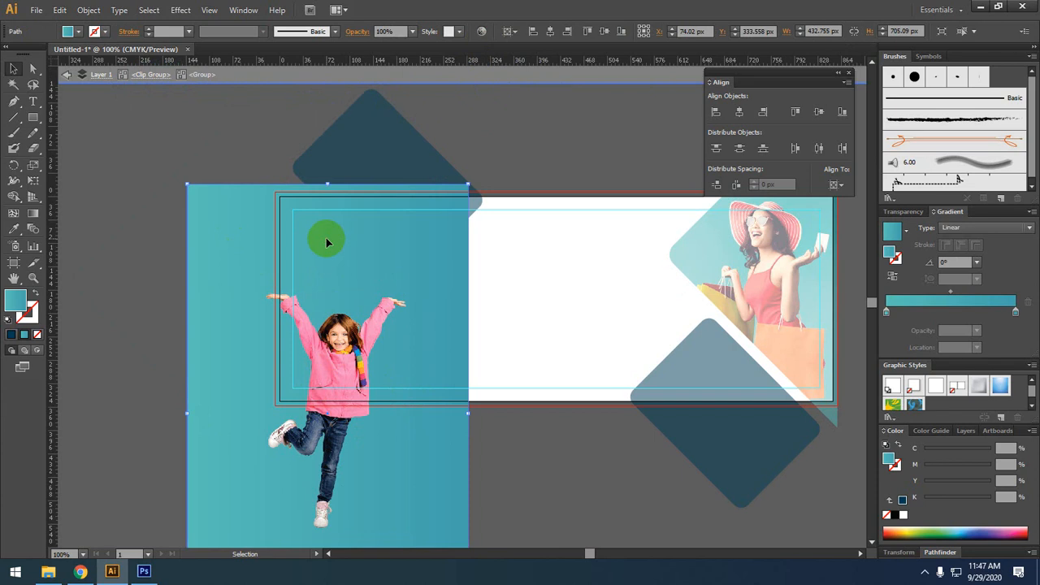
pyautogui.click(372, 394)
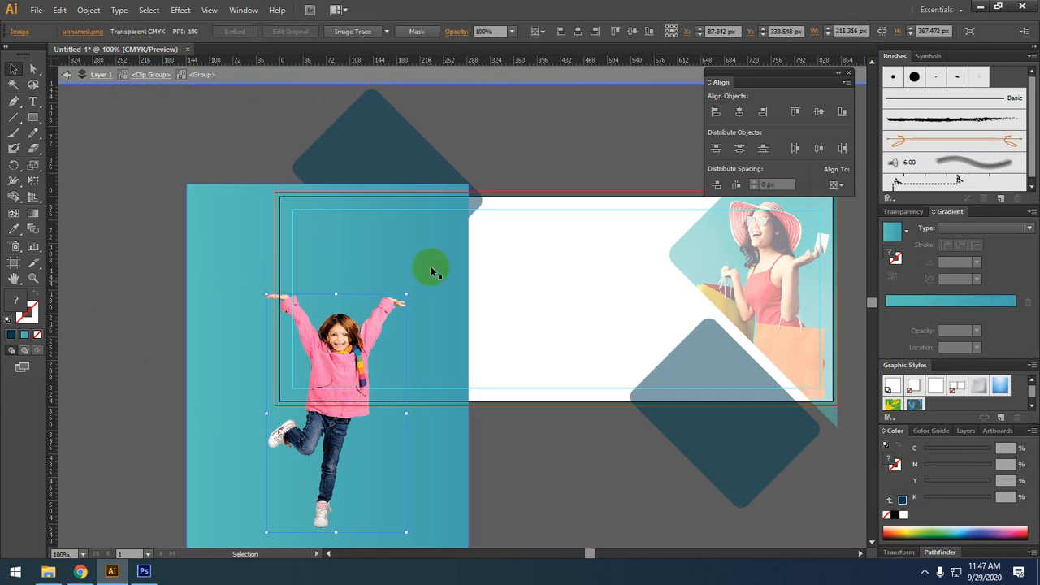
pyautogui.click(411, 74)
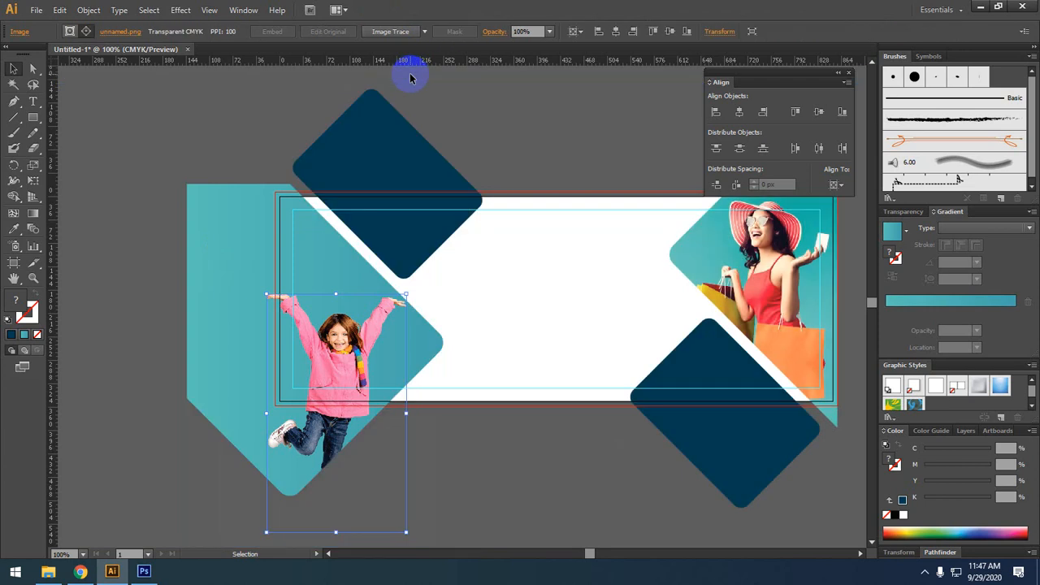
pyautogui.click(468, 106)
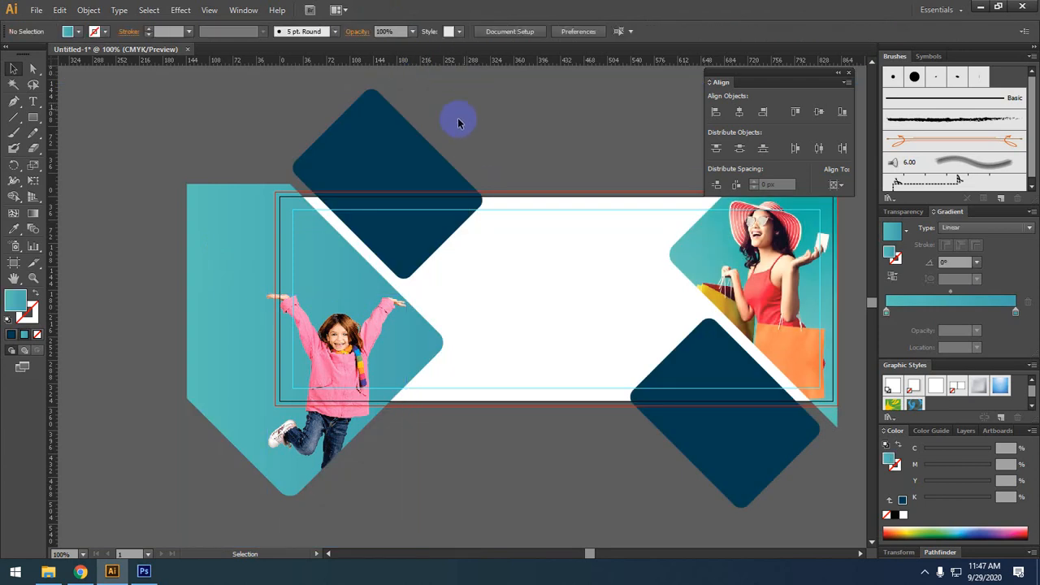
pyautogui.click(326, 349)
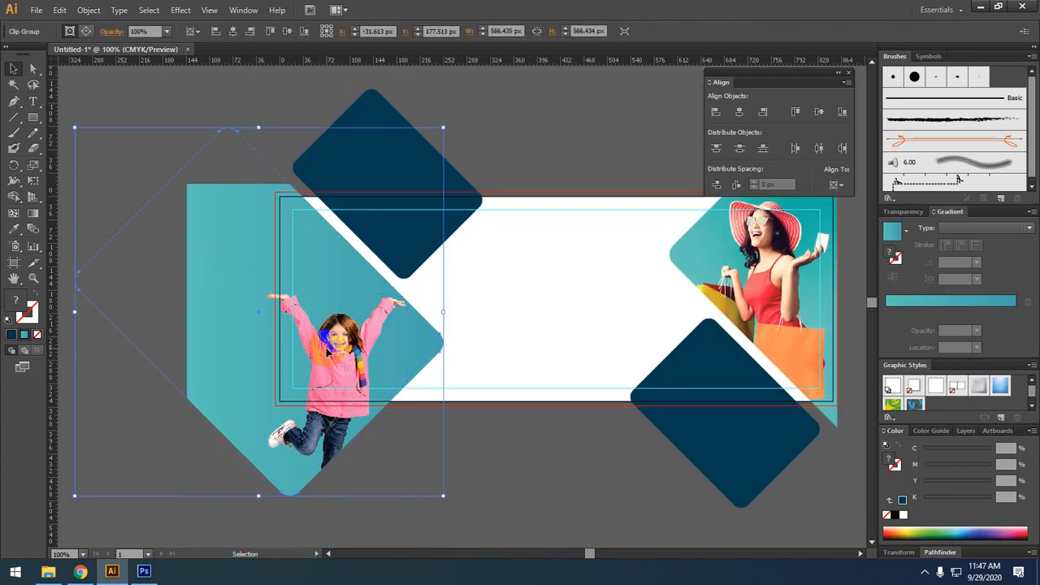
pyautogui.doubleClick(326, 350)
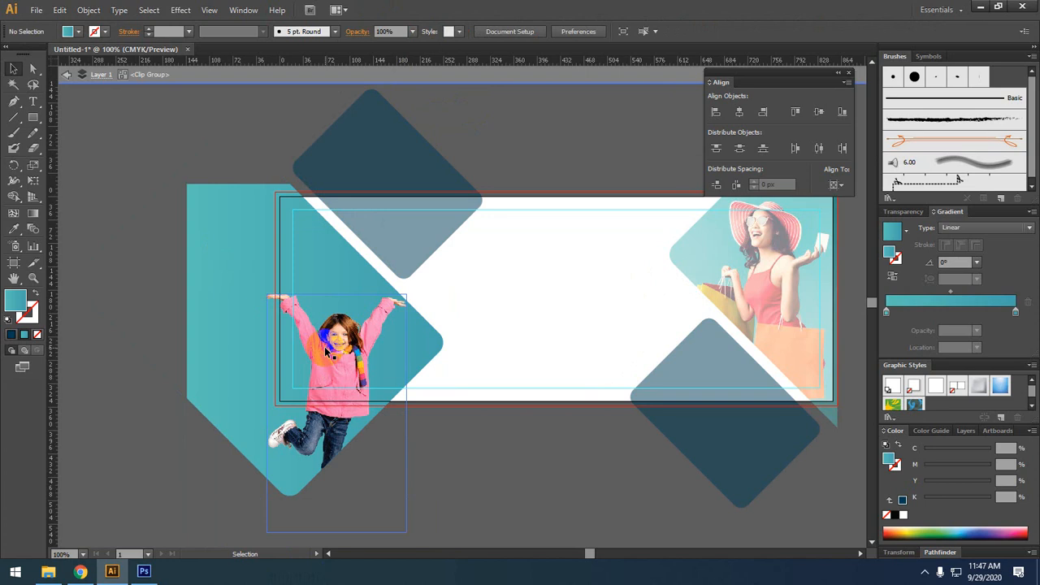
pyautogui.click(532, 474)
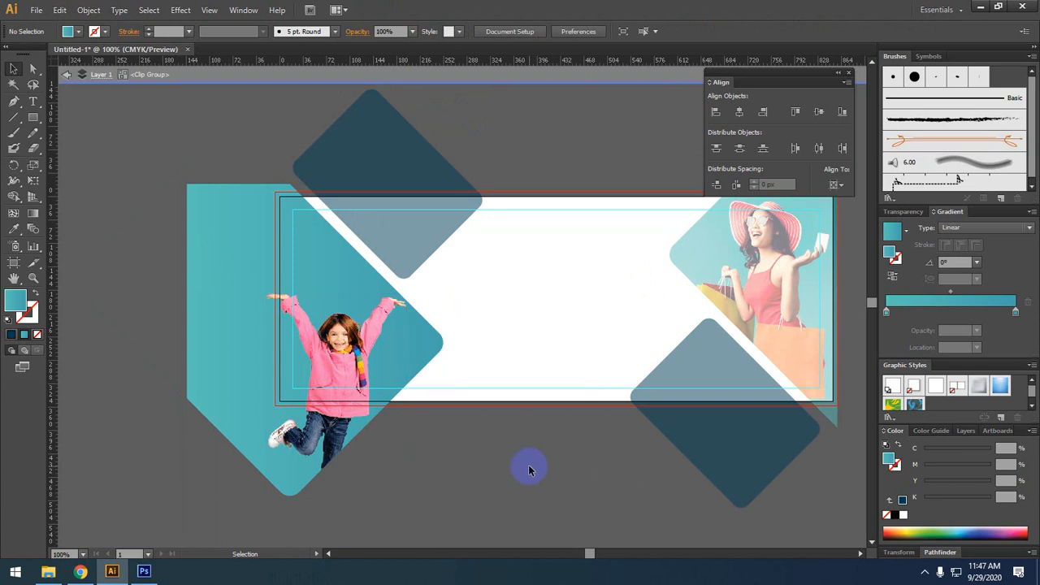
pyautogui.click(316, 321)
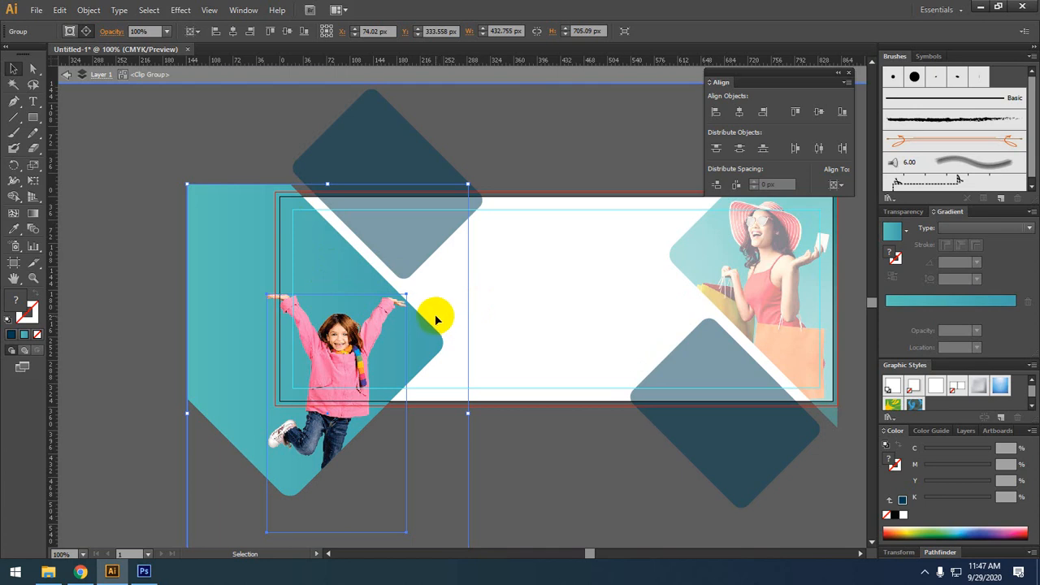
pyautogui.moveTo(424, 313); pyautogui.dragTo(419, 318)
pyautogui.click(451, 75)
pyautogui.click(475, 112)
# Isolate the clip group and move the girl and teal background together slightly up to about X 73 px, Y 328 px
pyautogui.moveTo(527, 425); pyautogui.dragTo(395, 429)
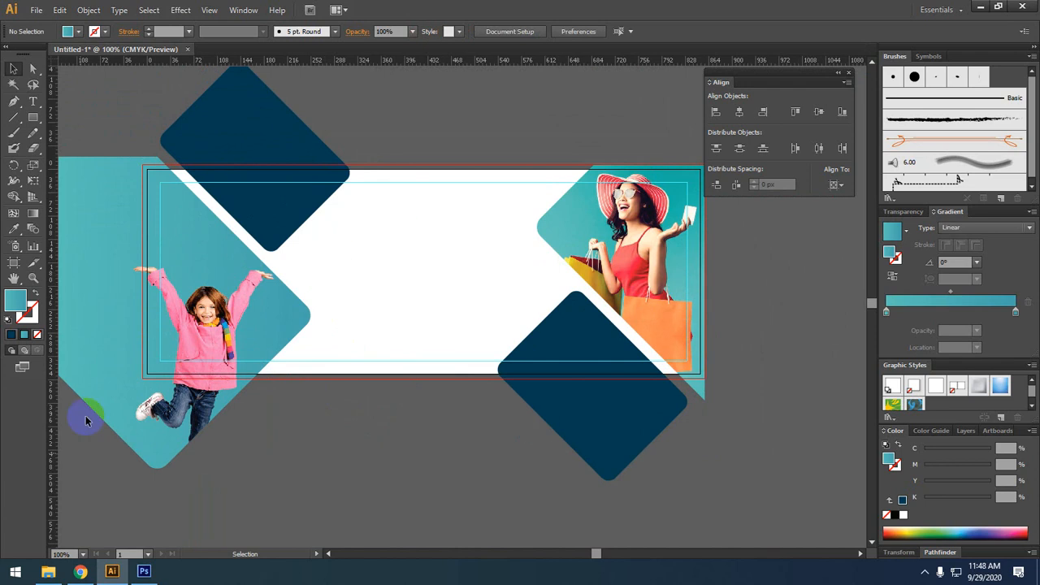
pyautogui.click(206, 333)
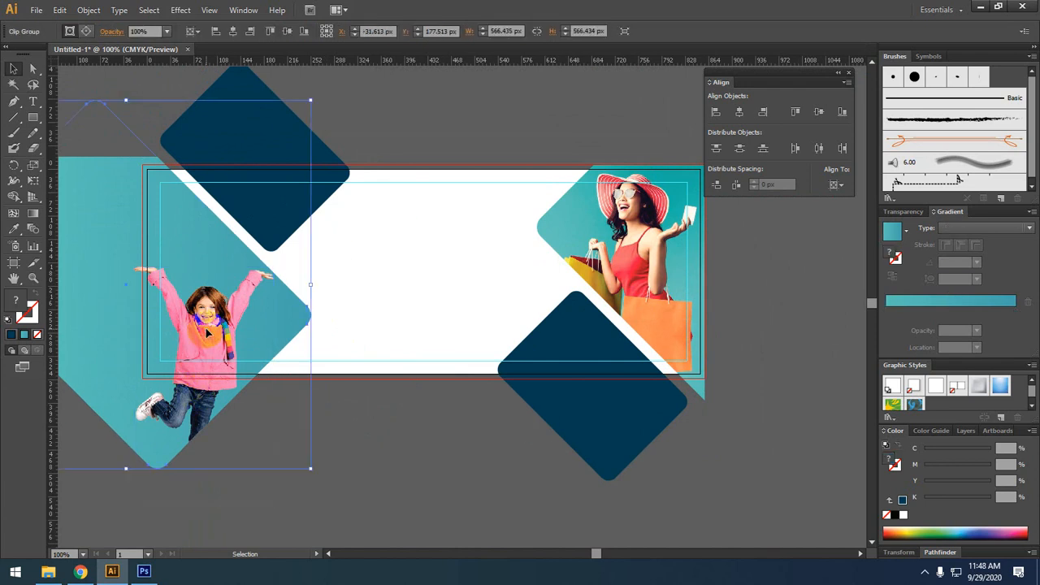
pyautogui.doubleClick(206, 333)
pyautogui.click(205, 333)
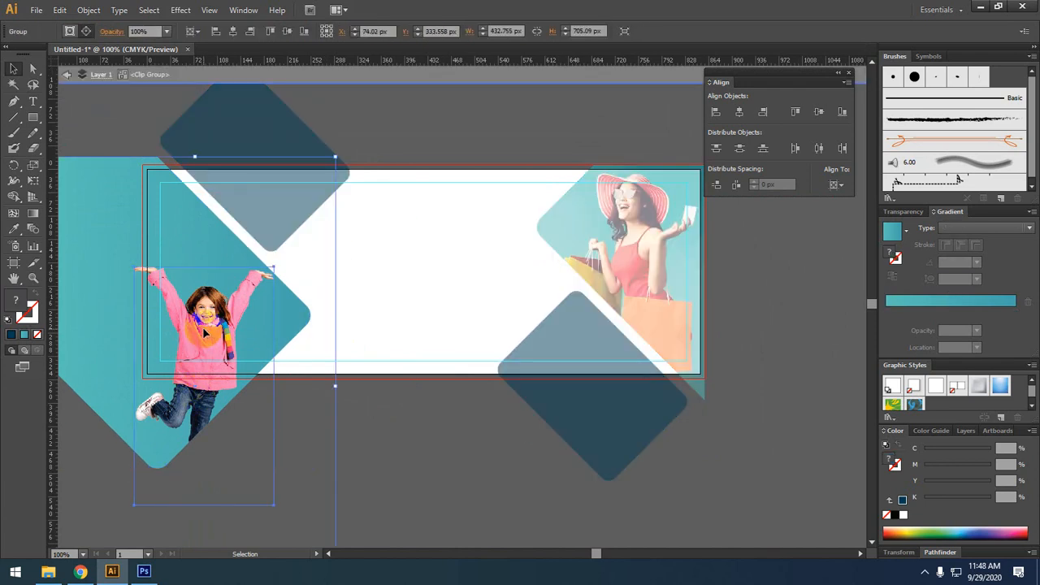
pyautogui.moveTo(204, 331); pyautogui.dragTo(202, 328)
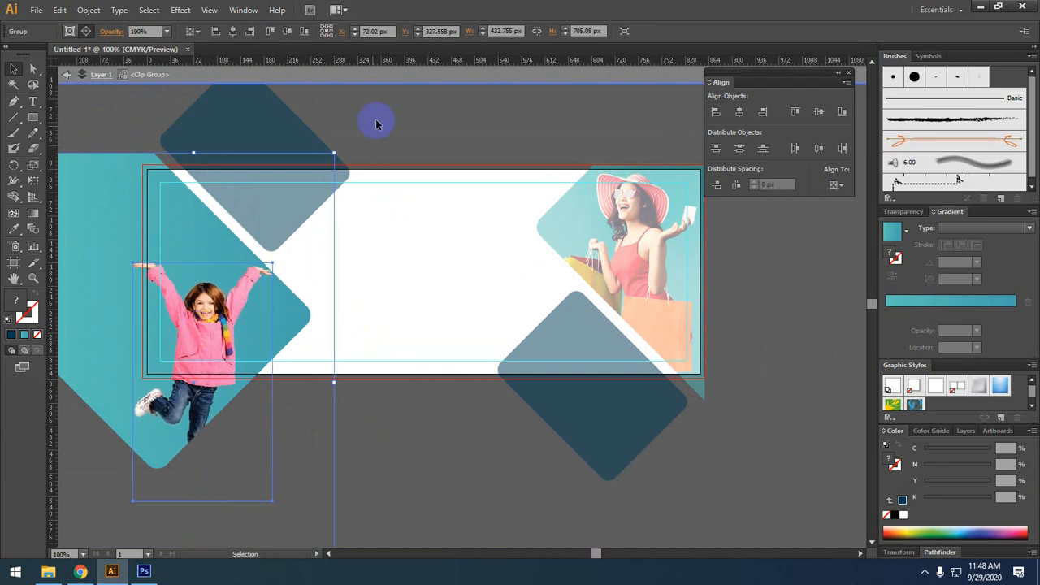
# Leave the clip group's isolation mode and look over the whole banner layout
pyautogui.click(460, 75)
pyautogui.click(458, 112)
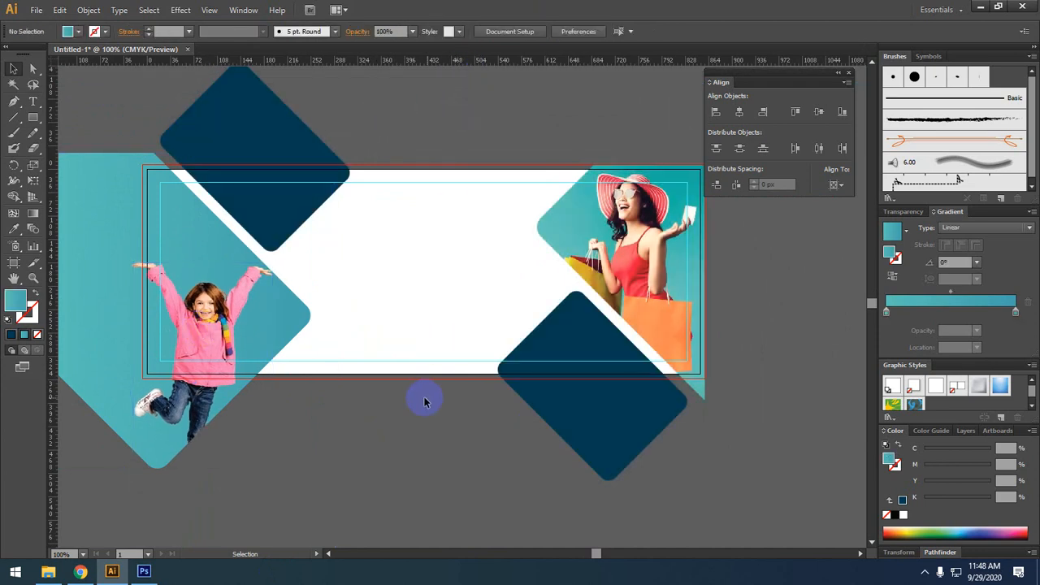
pyautogui.moveTo(426, 395); pyautogui.dragTo(385, 388)
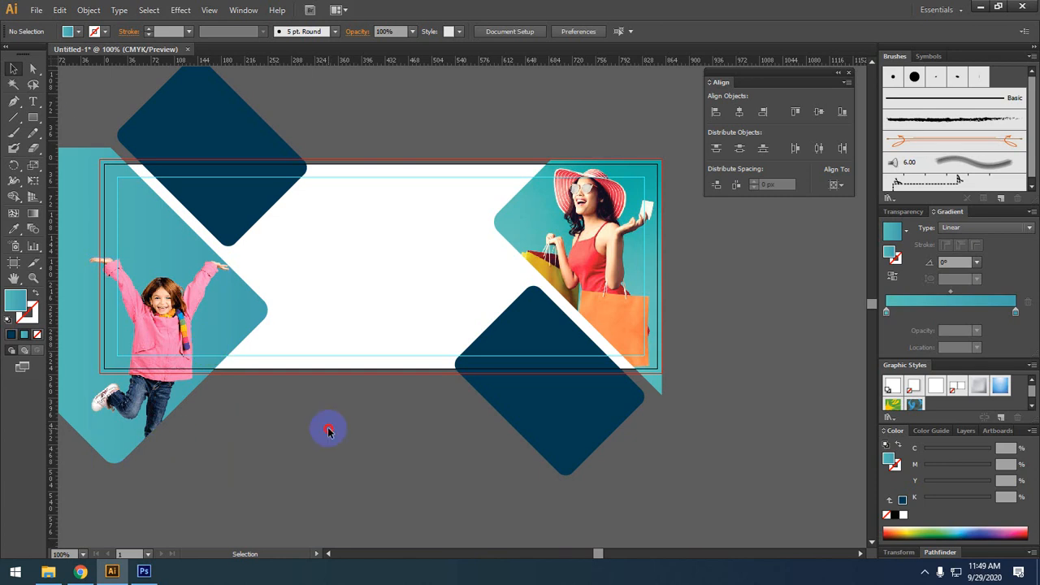
pyautogui.moveTo(332, 428); pyautogui.dragTo(320, 392)
pyautogui.moveTo(223, 213); pyautogui.dragTo(414, 219)
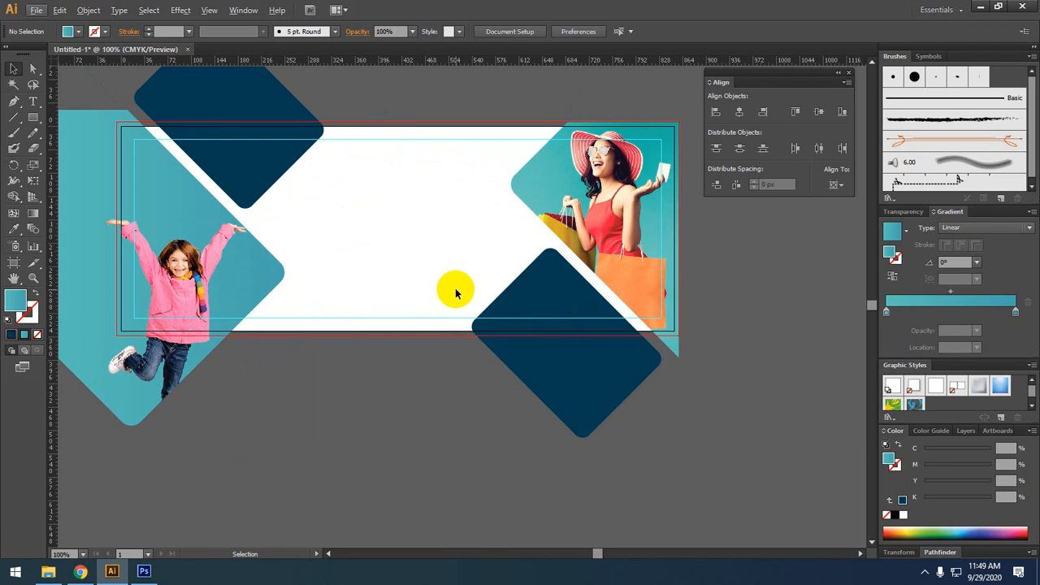
# Isolate the girl's clip group and apply the dark navy color as a stroke to its rounded diamond clipping path
pyautogui.doubleClick(257, 308)
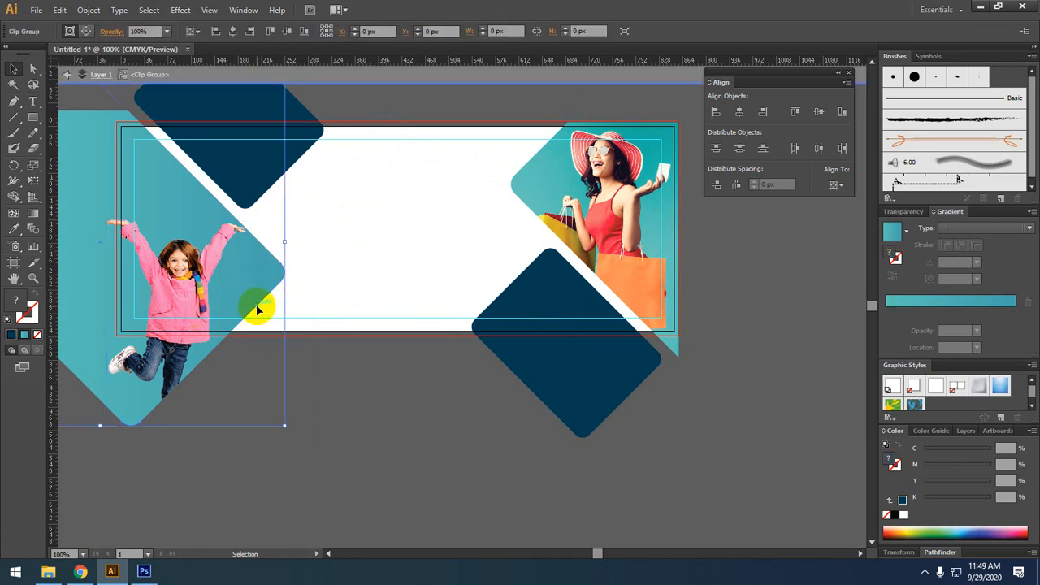
pyautogui.click(258, 308)
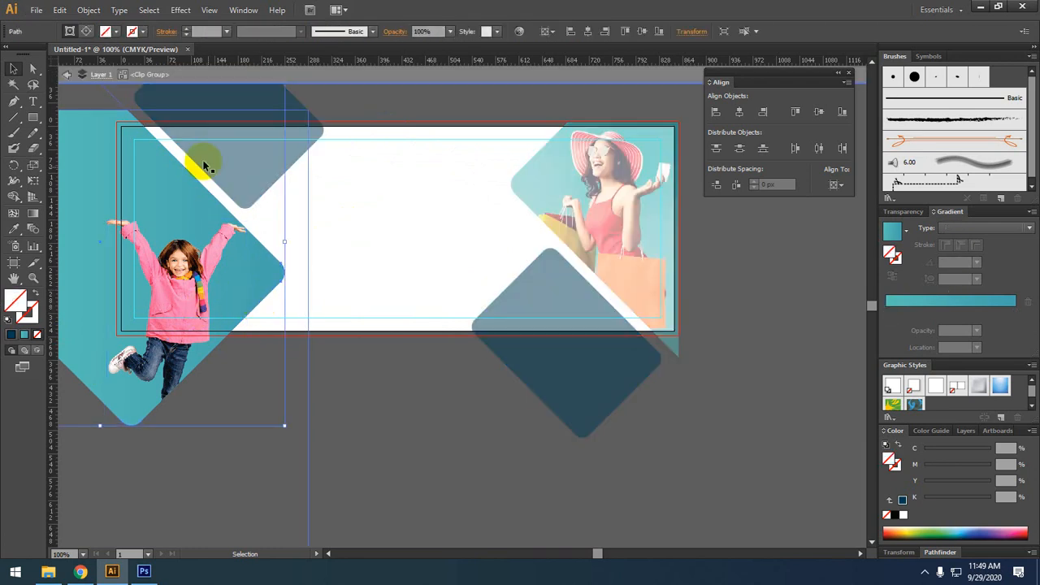
pyautogui.click(173, 259)
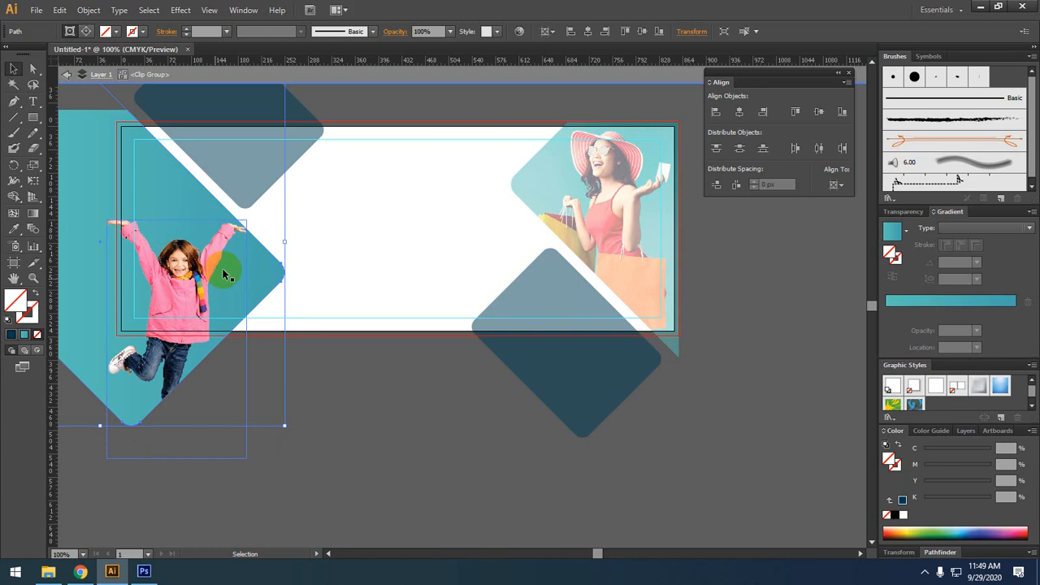
pyautogui.click(173, 267)
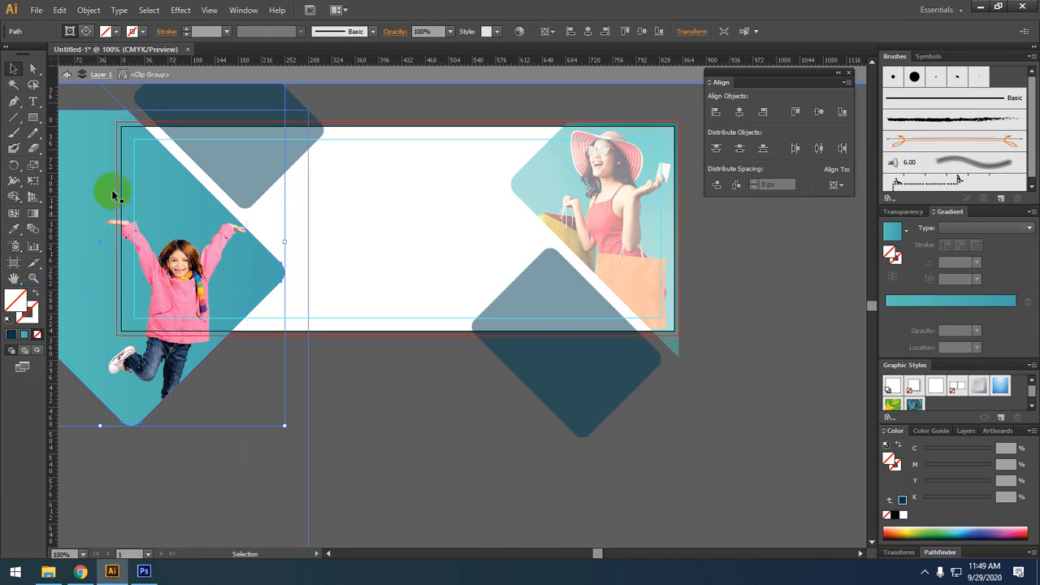
pyautogui.click(12, 333)
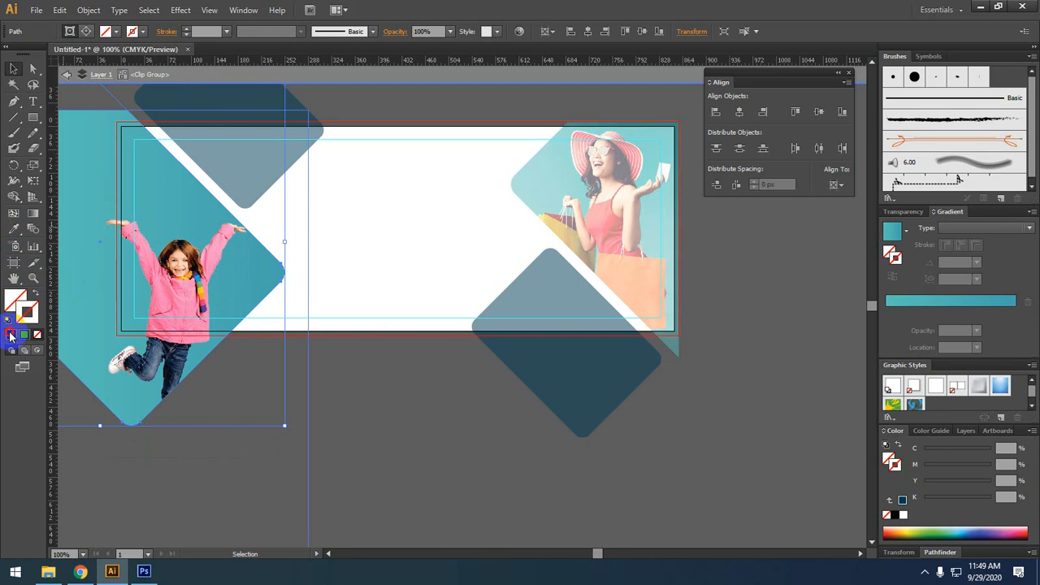
pyautogui.click(11, 335)
# Set the stroke weight of the girl's diamond clipping path to 6 pt and leave isolation mode
pyautogui.click(208, 33)
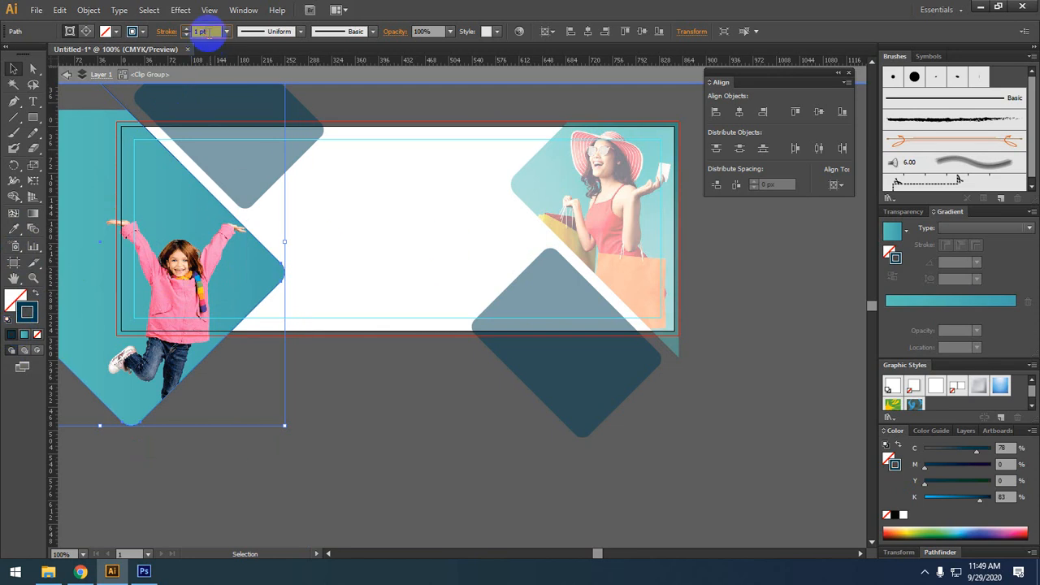
pyautogui.press('Up')
pyautogui.press('Up')
pyautogui.press('Up')
pyautogui.press('Up')
pyautogui.press('Up')
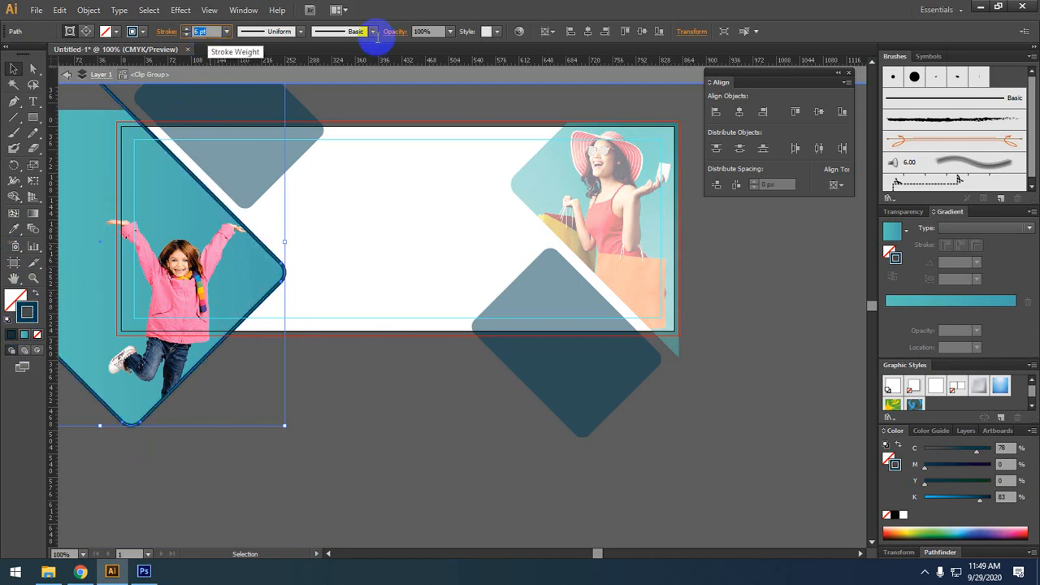
pyautogui.click(410, 76)
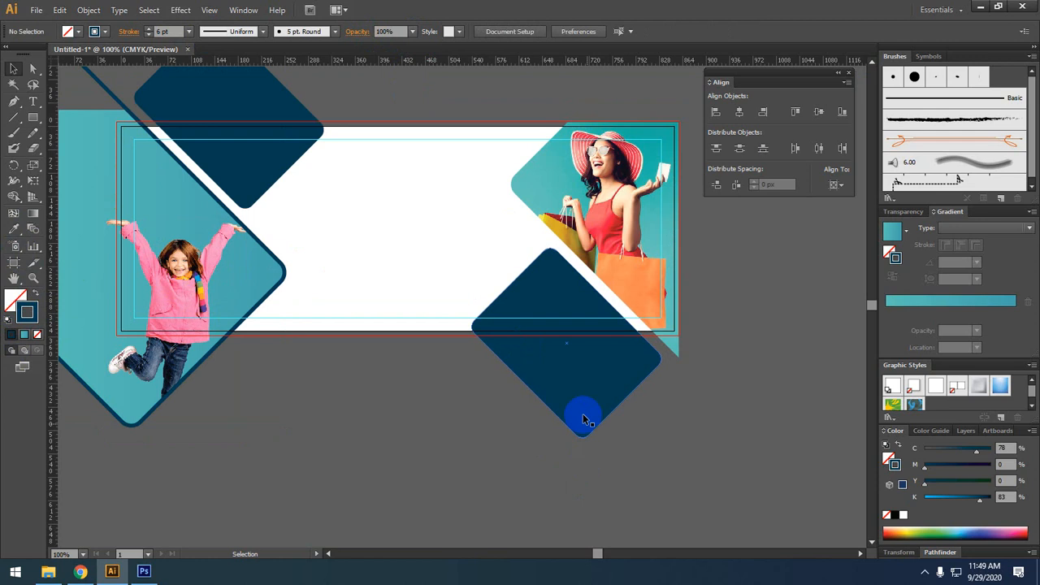
# Give the clipping path around the woman's photo a dark navy stroke of 4 pt, then leave isolation mode
pyautogui.doubleClick(547, 200)
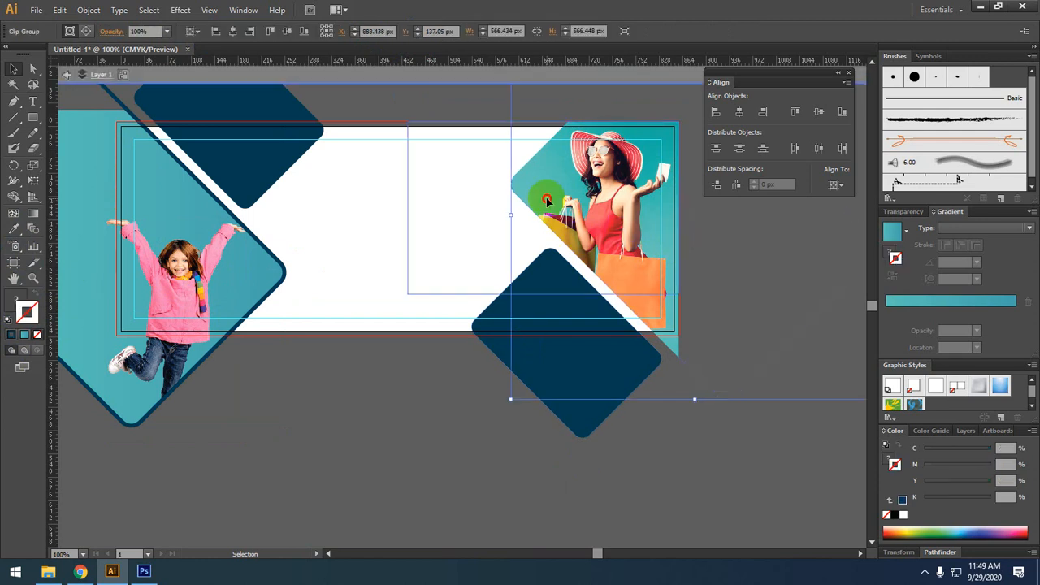
pyautogui.click(528, 162)
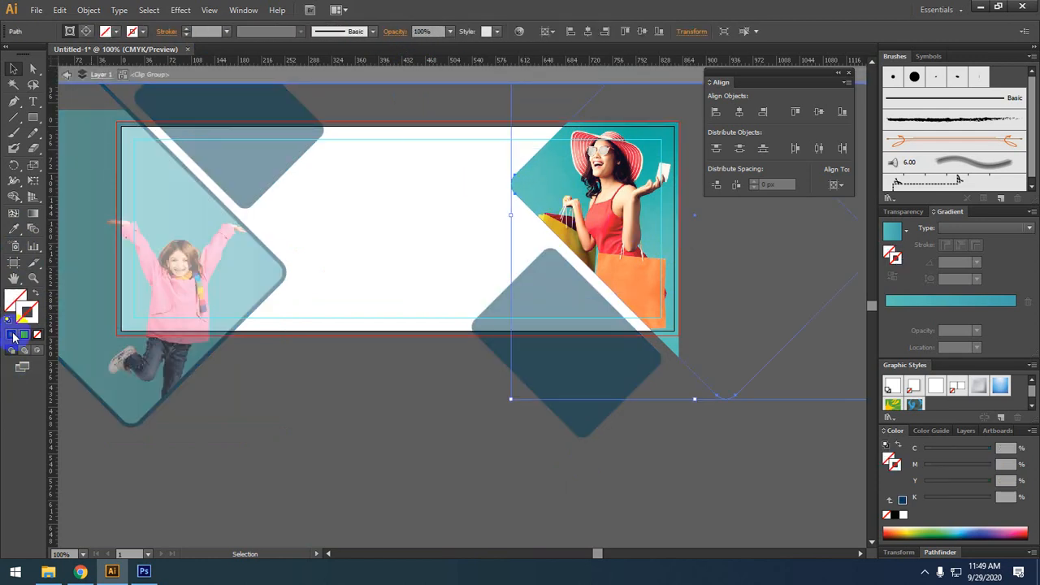
pyautogui.click(12, 335)
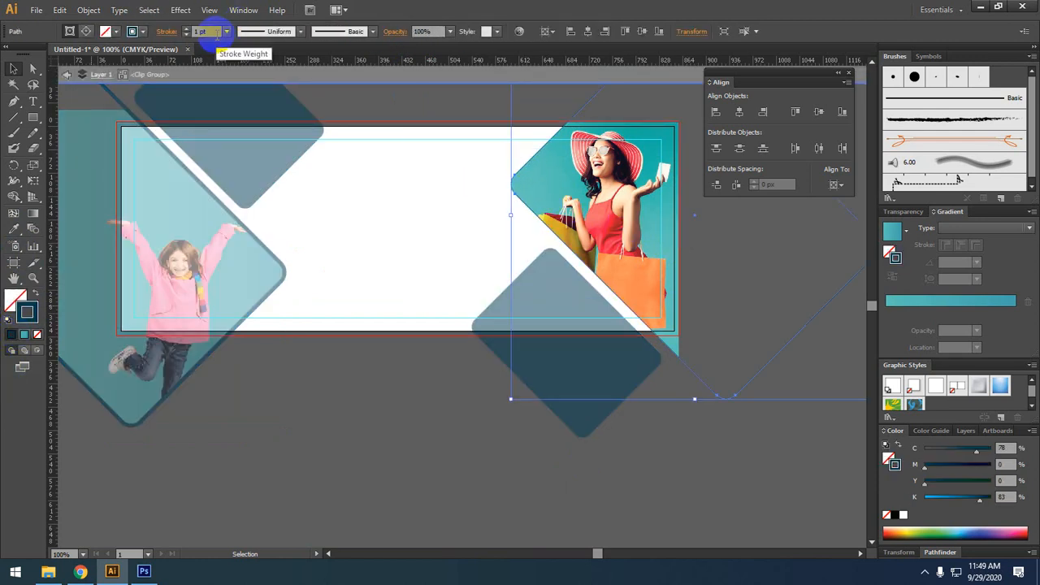
pyautogui.scroll(3, 215, 33)
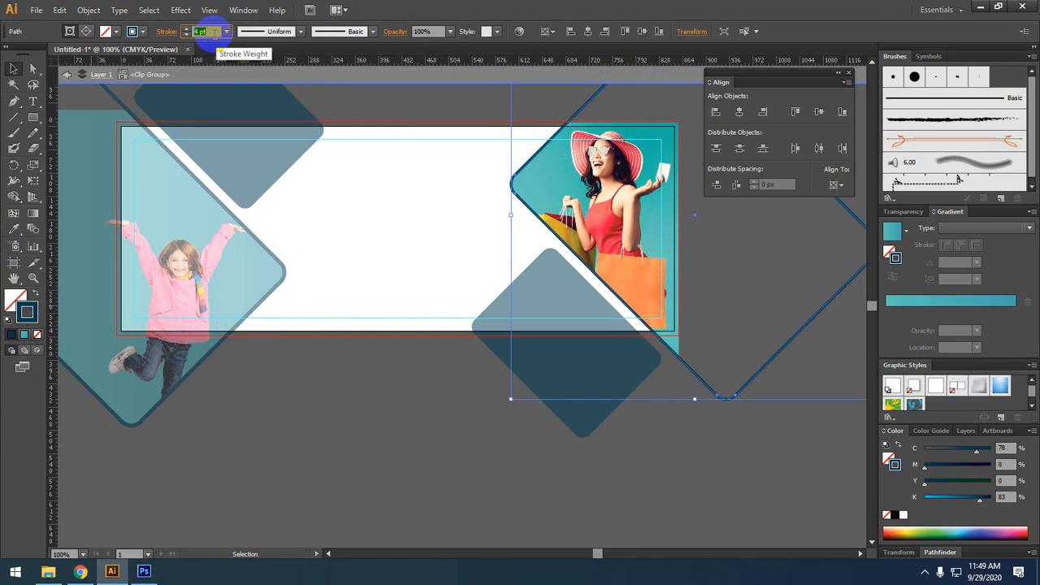
pyautogui.click(341, 74)
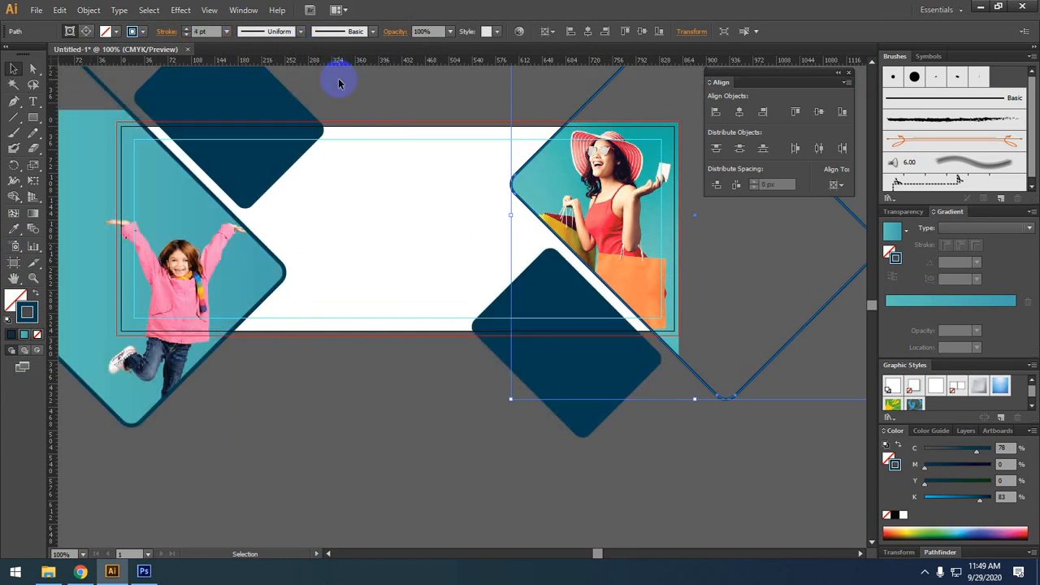
# Check the girl's outline weight, then set the stroke of the clipping path around the woman's photo to 6 pt
pyautogui.doubleClick(263, 245)
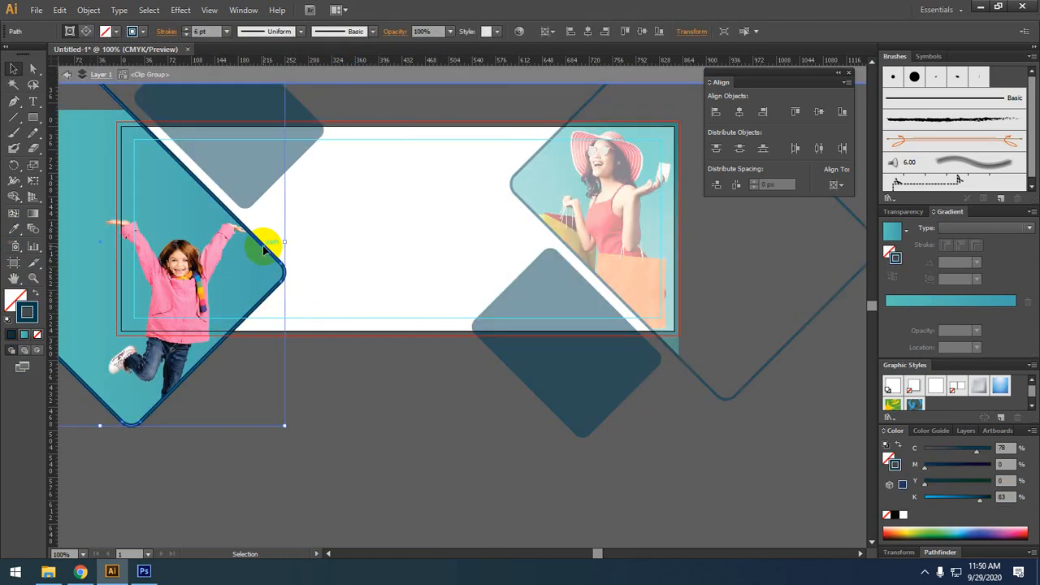
pyautogui.click(511, 80)
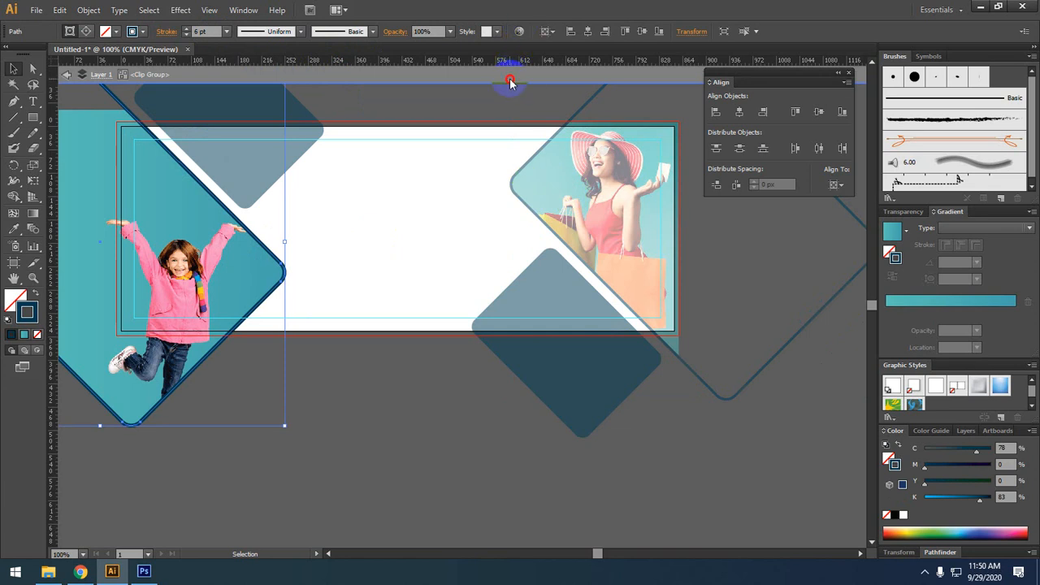
pyautogui.doubleClick(524, 160)
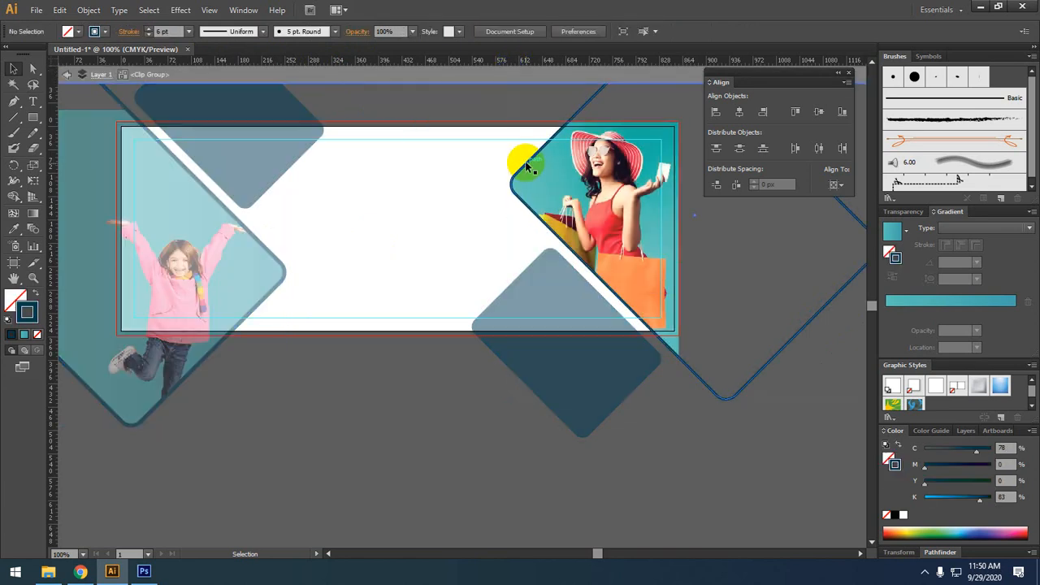
pyautogui.click(525, 161)
pyautogui.click(203, 31)
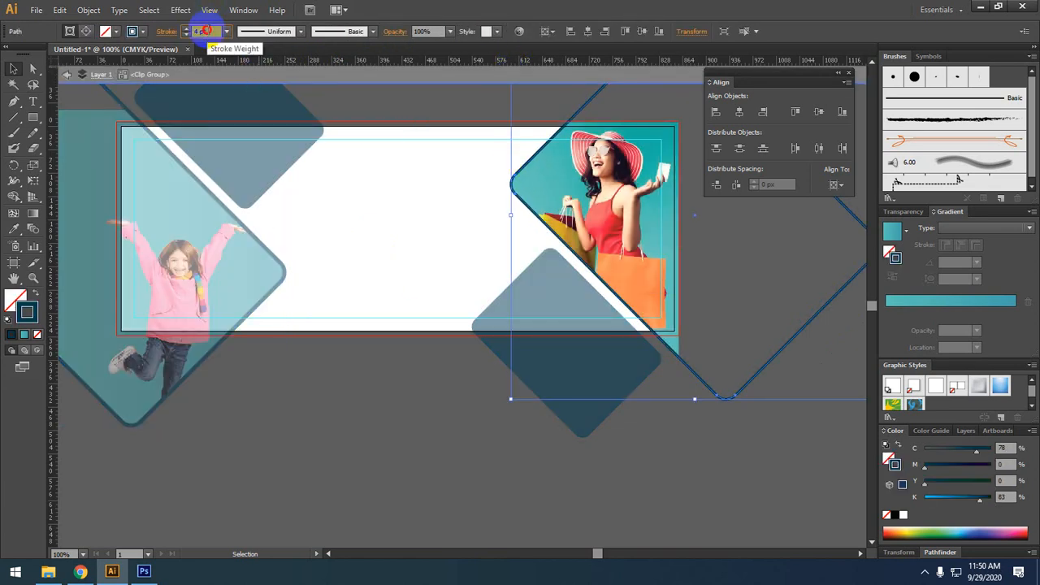
pyautogui.press('Up')
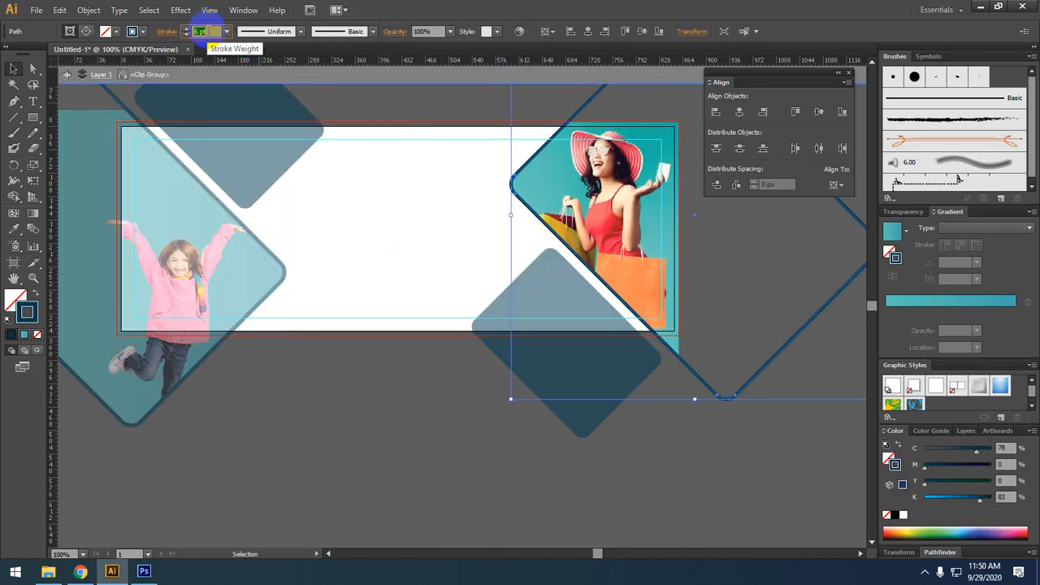
pyautogui.doubleClick(366, 101)
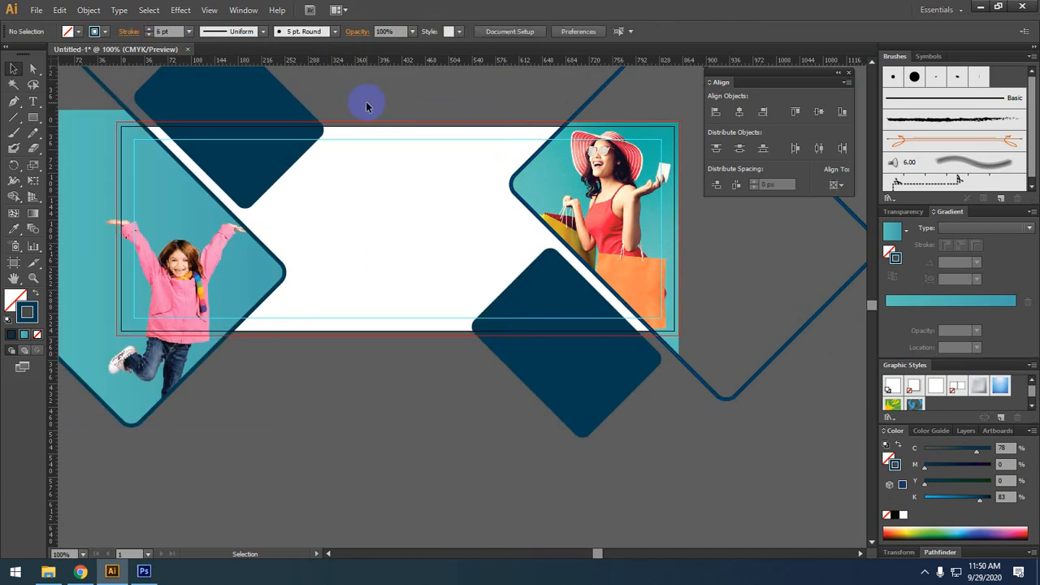
# Inspect the lower navy diamond and the stroke weight of the woman's clipping path, then leave isolation mode
pyautogui.click(506, 320)
pyautogui.click(460, 260)
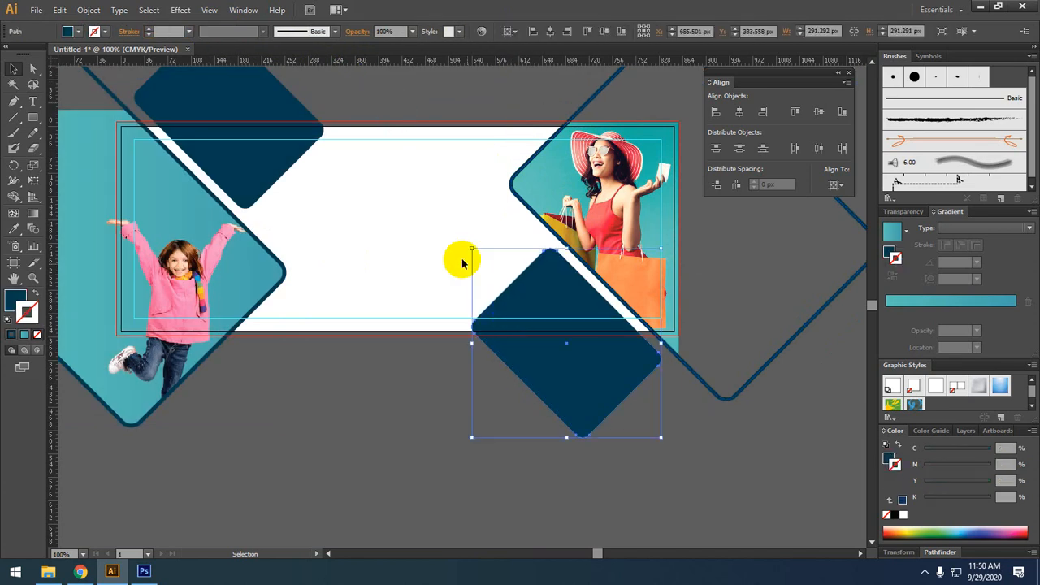
pyautogui.doubleClick(523, 162)
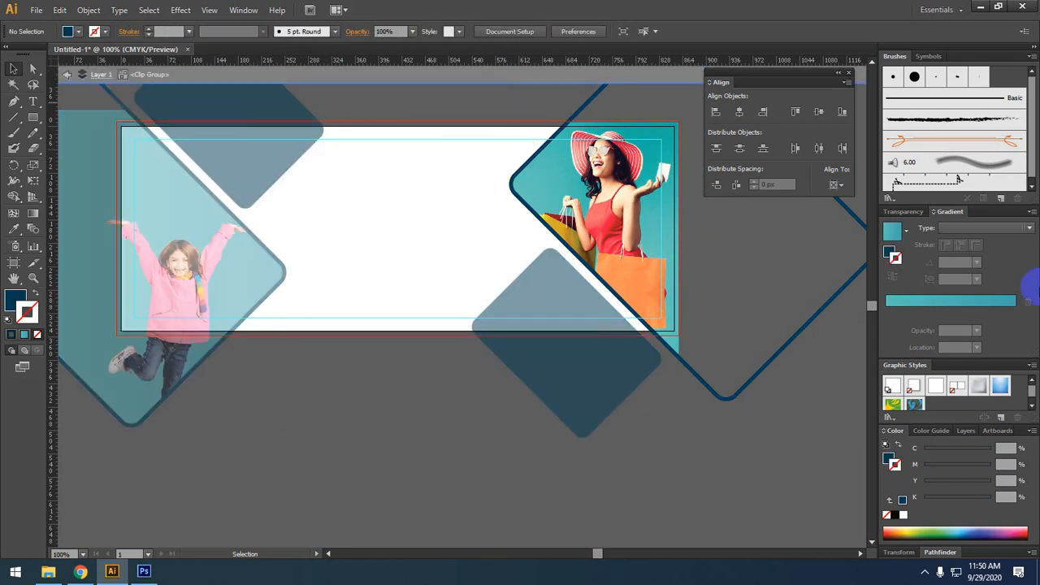
pyautogui.click(515, 180)
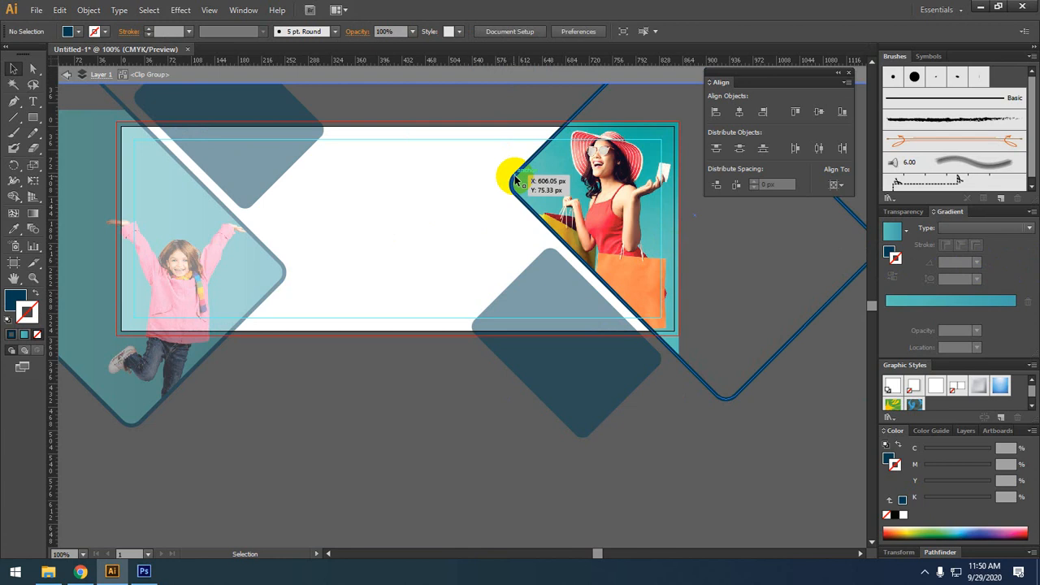
pyautogui.click(518, 180)
pyautogui.click(525, 165)
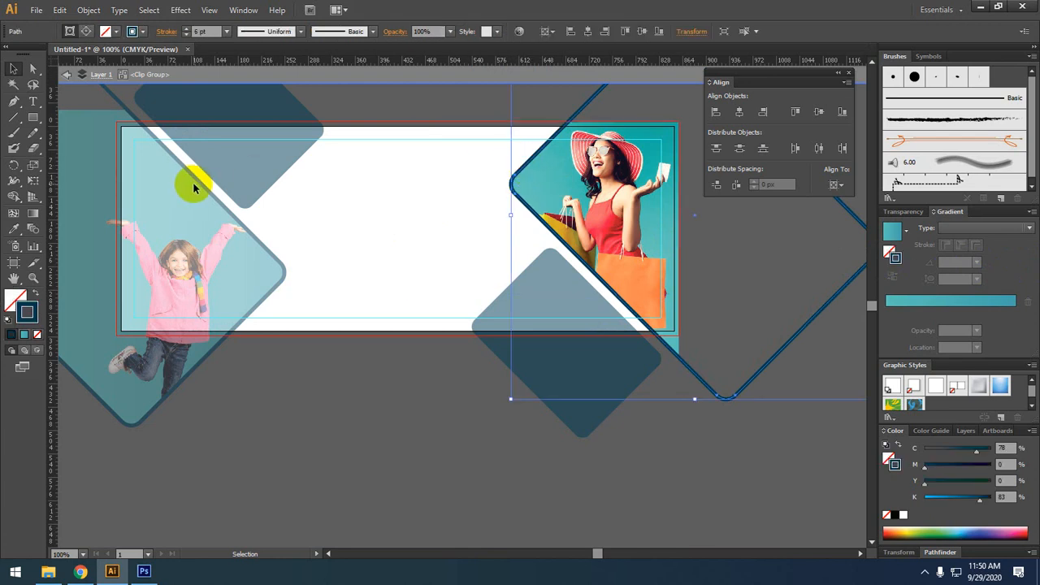
pyautogui.click(208, 33)
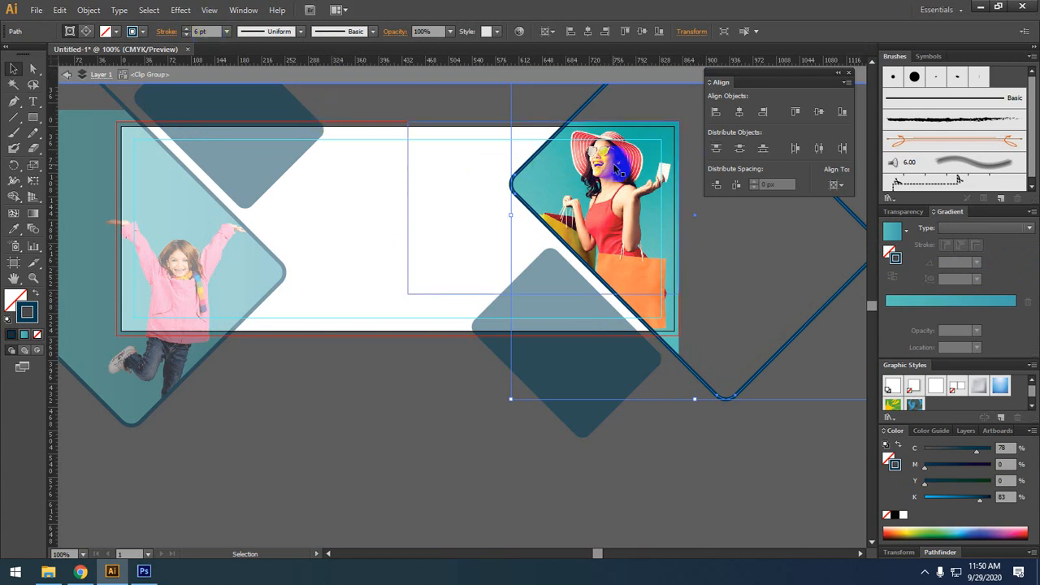
pyautogui.doubleClick(417, 84)
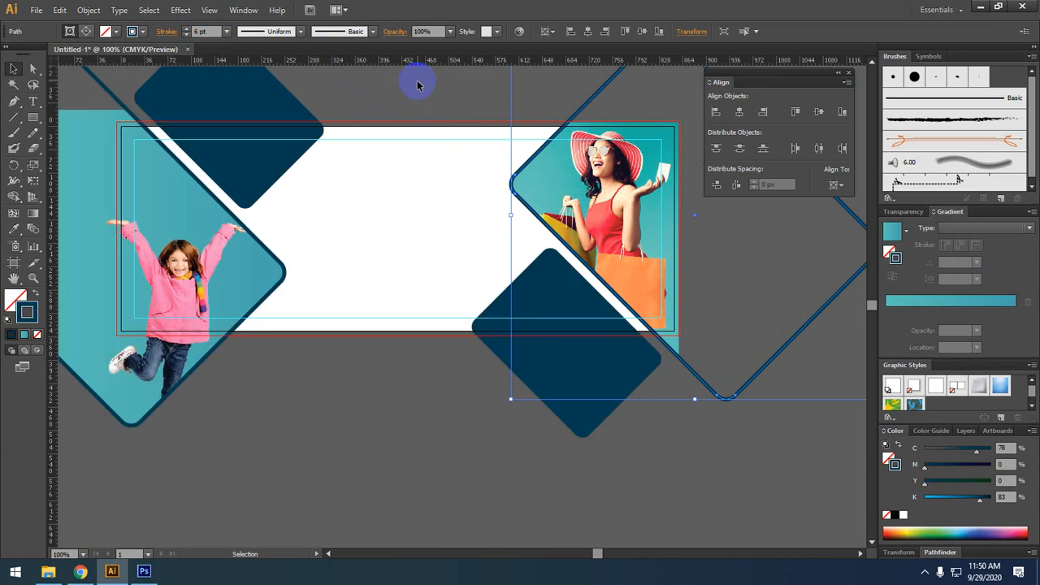
pyautogui.click(417, 89)
pyautogui.moveTo(411, 349); pyautogui.dragTo(385, 329)
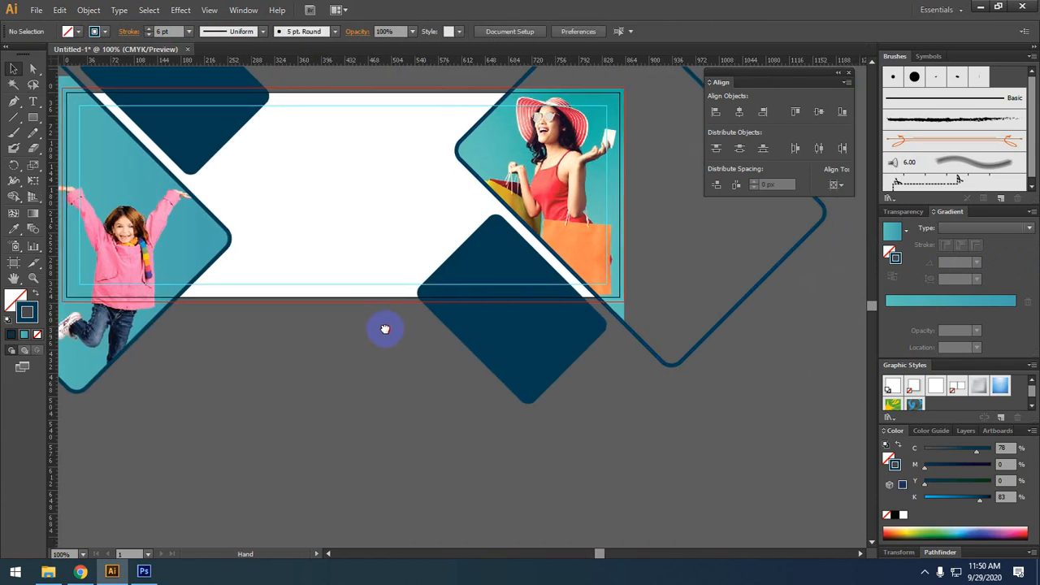
pyautogui.moveTo(607, 295); pyautogui.dragTo(428, 361)
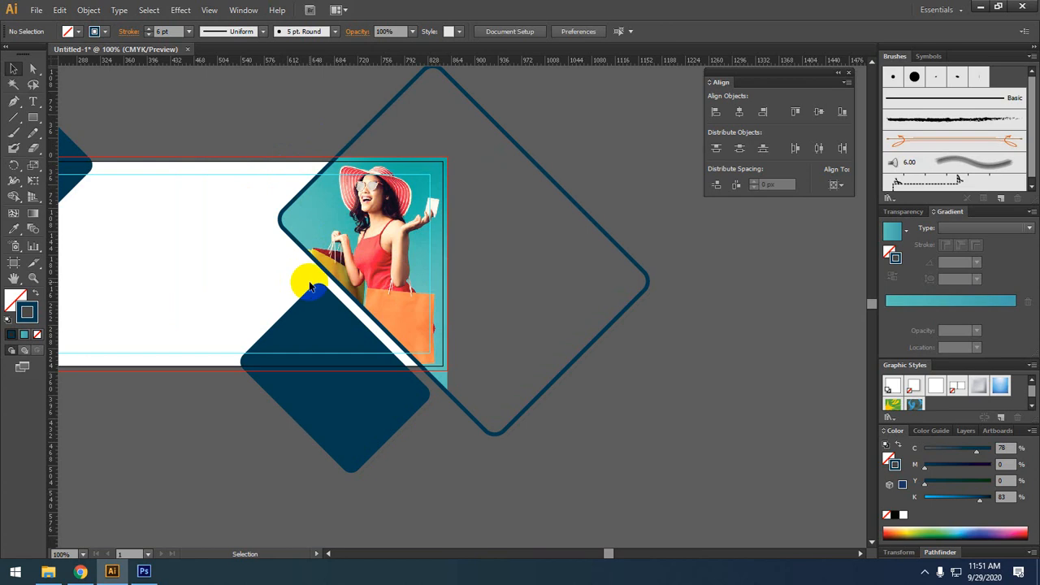
pyautogui.press('space')
pyautogui.moveTo(574, 477); pyautogui.dragTo(743, 454)
pyautogui.press('space')
pyautogui.moveTo(342, 417); pyautogui.dragTo(376, 414)
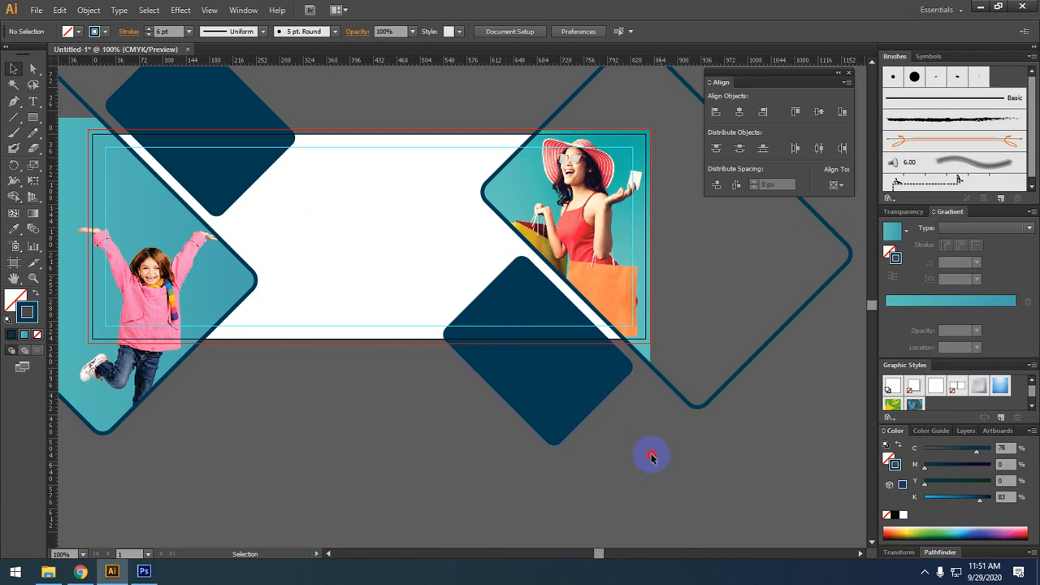
# Nudge the woman's clip group and the lower navy diamond left together to about X 807 px, then deselect them
pyautogui.moveTo(651, 458); pyautogui.dragTo(545, 232)
pyautogui.press('Left')
pyautogui.press('Left')
pyautogui.press('Left')
pyautogui.press('Left')
pyautogui.press('Left')
pyautogui.press('Left')
pyautogui.press('Left')
pyautogui.press('Left')
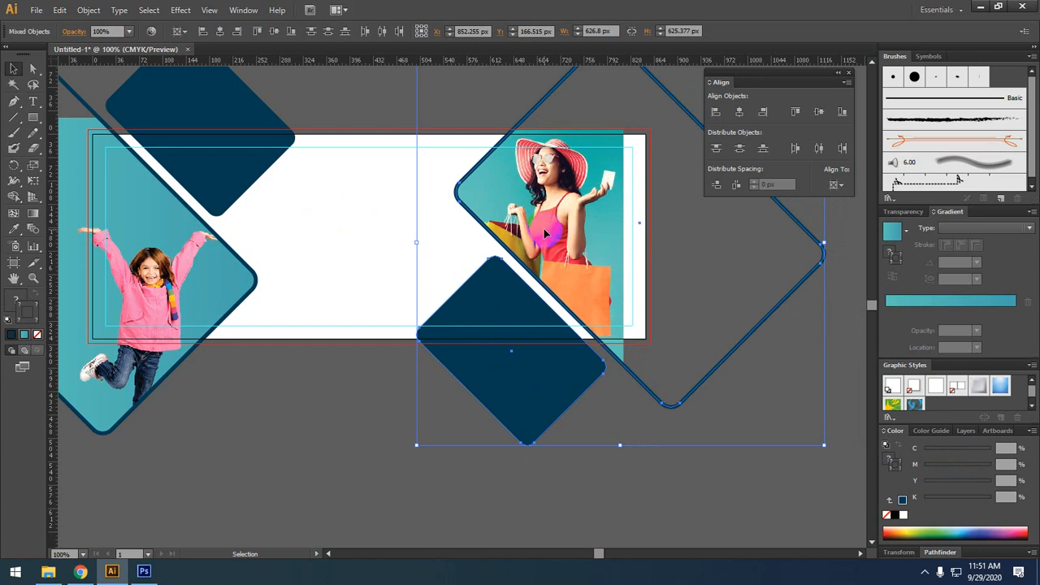
pyautogui.press('Left')
pyautogui.press('Left')
pyautogui.press('Left')
pyautogui.press('Left')
pyautogui.press('Left')
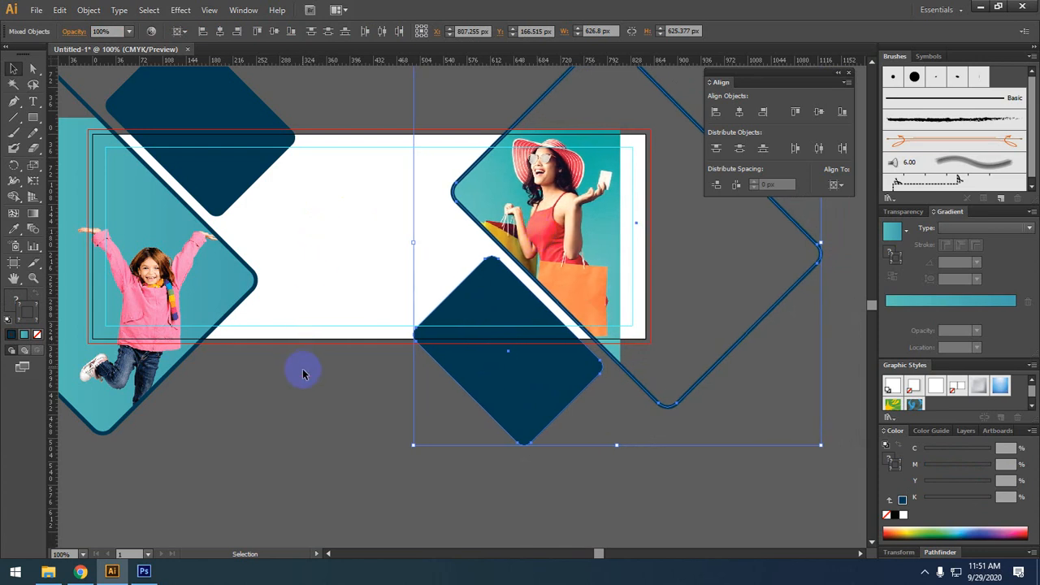
pyautogui.click(277, 404)
# Enlarge both images inside the woman's clip group together until they reach the banner's right bleed edge, then leave isolation mode
pyautogui.doubleClick(598, 197)
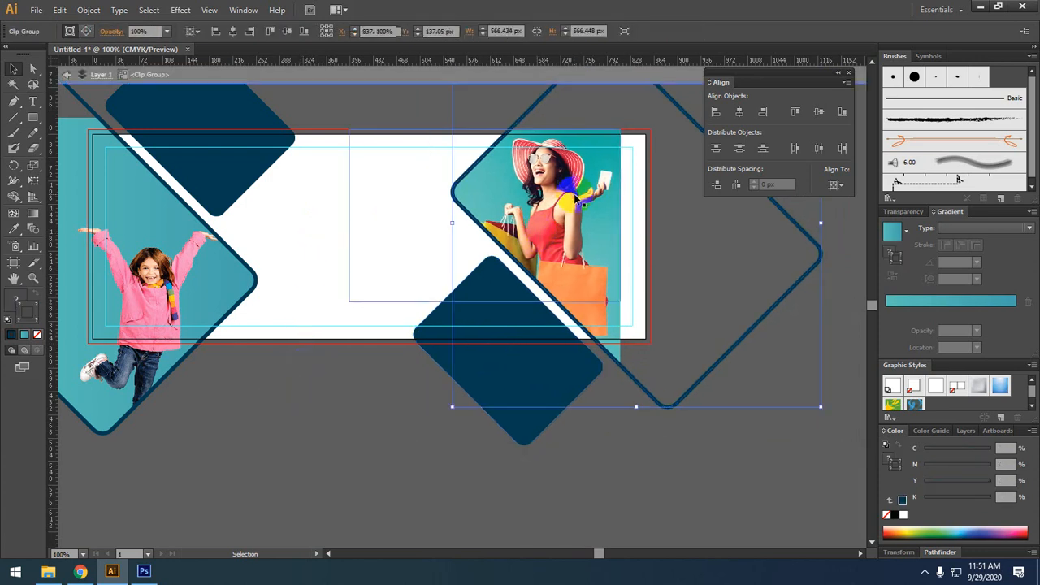
pyautogui.moveTo(621, 128); pyautogui.dragTo(666, 109)
pyautogui.hotkey('ctrl', 'z')
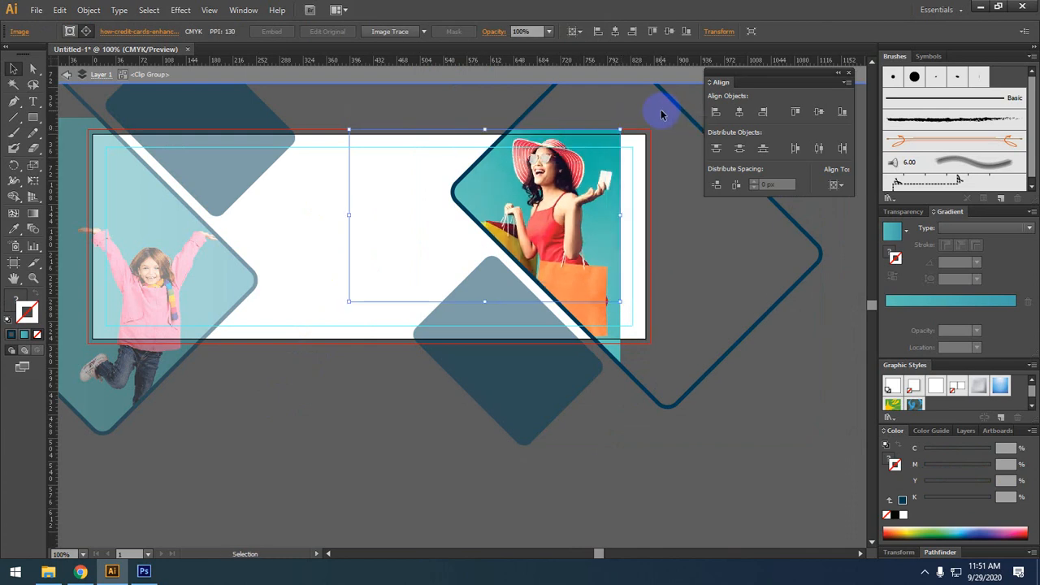
pyautogui.keyDown('shift'); pyautogui.click(602, 320); pyautogui.keyUp('shift')
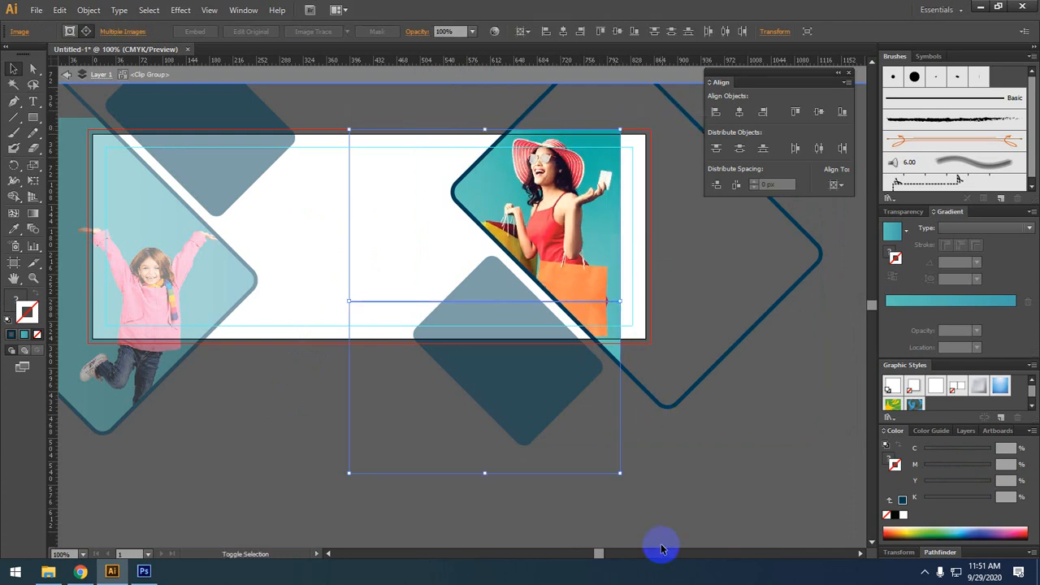
pyautogui.moveTo(622, 473); pyautogui.dragTo(661, 512)
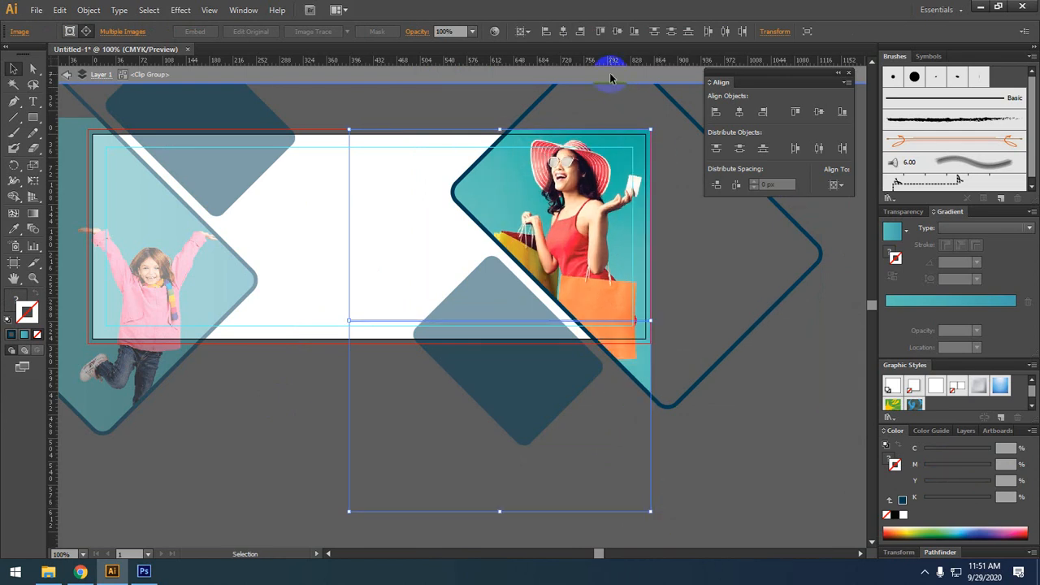
pyautogui.click(611, 76)
pyautogui.click(427, 105)
# Nudge the girl's clip group and the upper navy diamond together 5 px left to about X -6 px, then deselect them
pyautogui.press('space')
pyautogui.moveTo(420, 221); pyautogui.dragTo(530, 193)
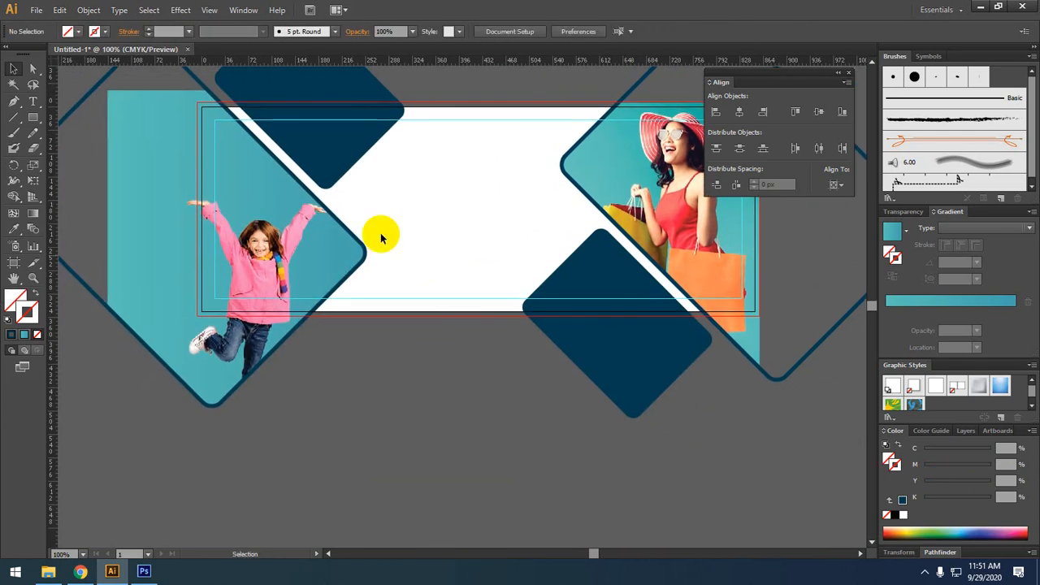
pyautogui.moveTo(589, 286); pyautogui.dragTo(336, 355)
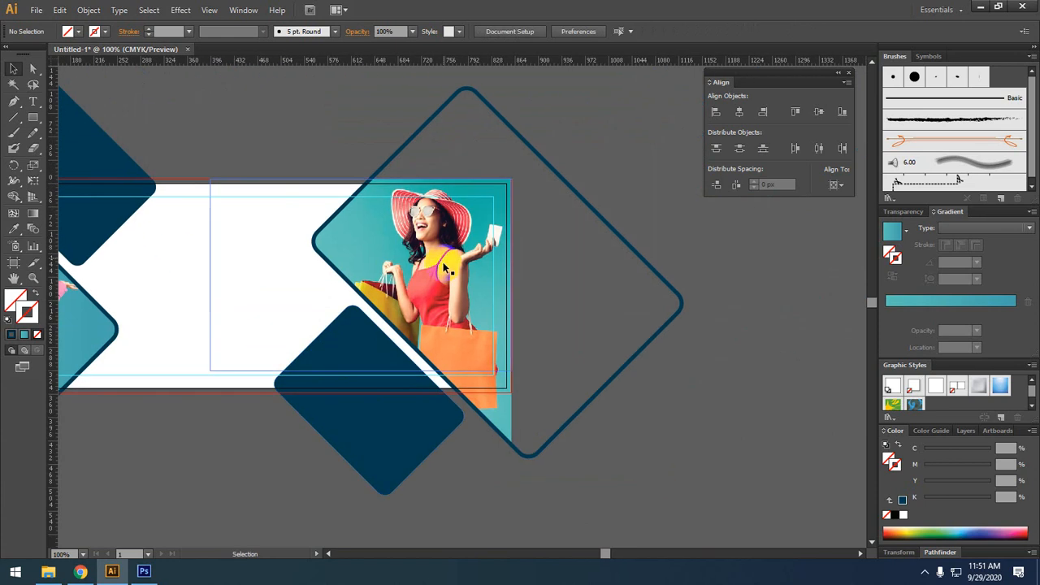
pyautogui.moveTo(190, 271); pyautogui.dragTo(448, 272)
pyautogui.click(445, 187)
pyautogui.keyDown('shift'); pyautogui.click(220, 395); pyautogui.keyUp('shift')
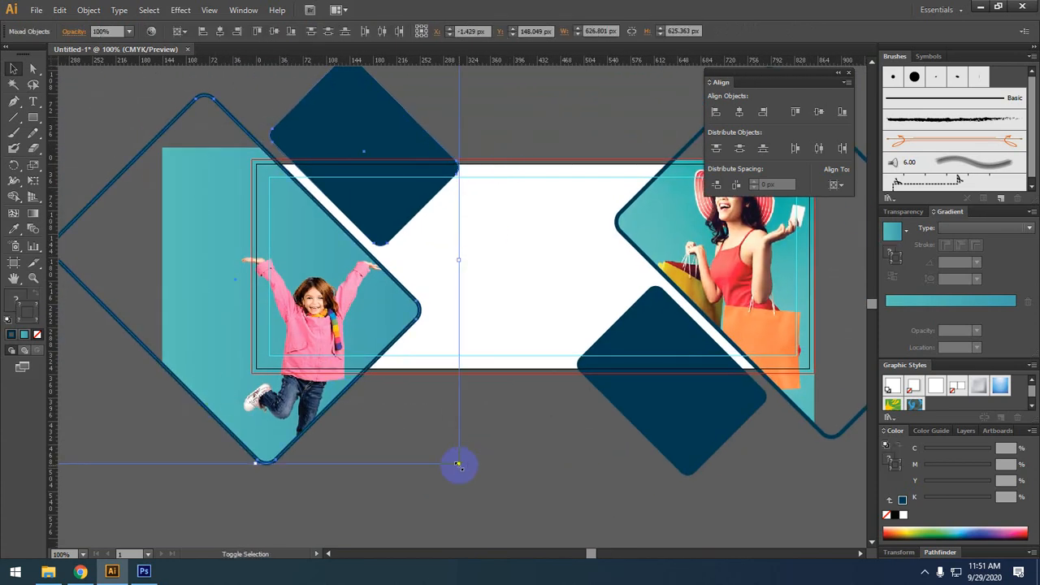
pyautogui.press('Left')
pyautogui.press('Left')
pyautogui.press('Left')
pyautogui.press('Left')
pyautogui.press('Left')
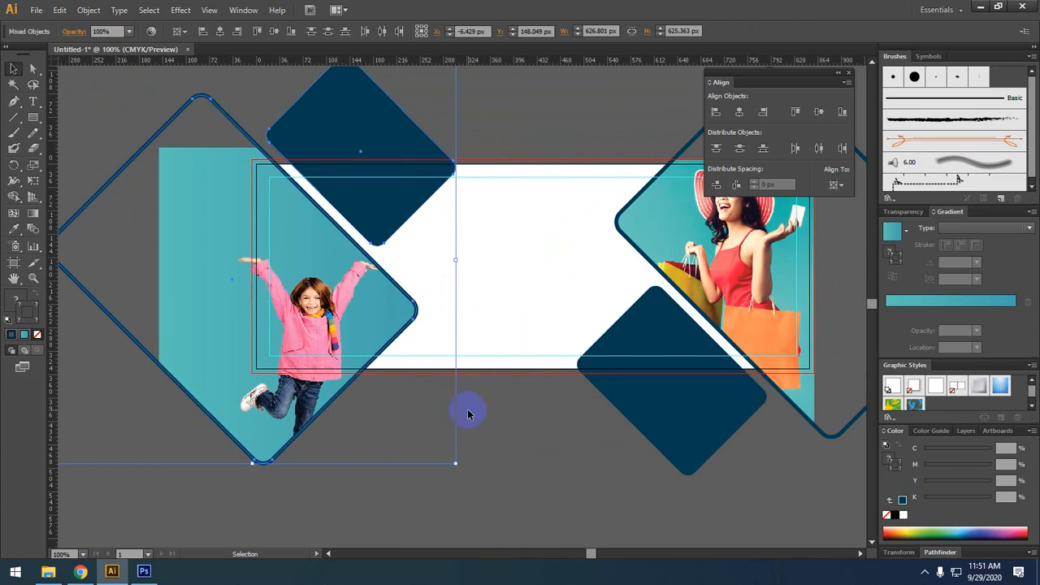
pyautogui.click(476, 422)
# Add the point text "LOGO" in the white area between the two photo diamonds
pyautogui.moveTo(476, 421); pyautogui.dragTo(383, 423)
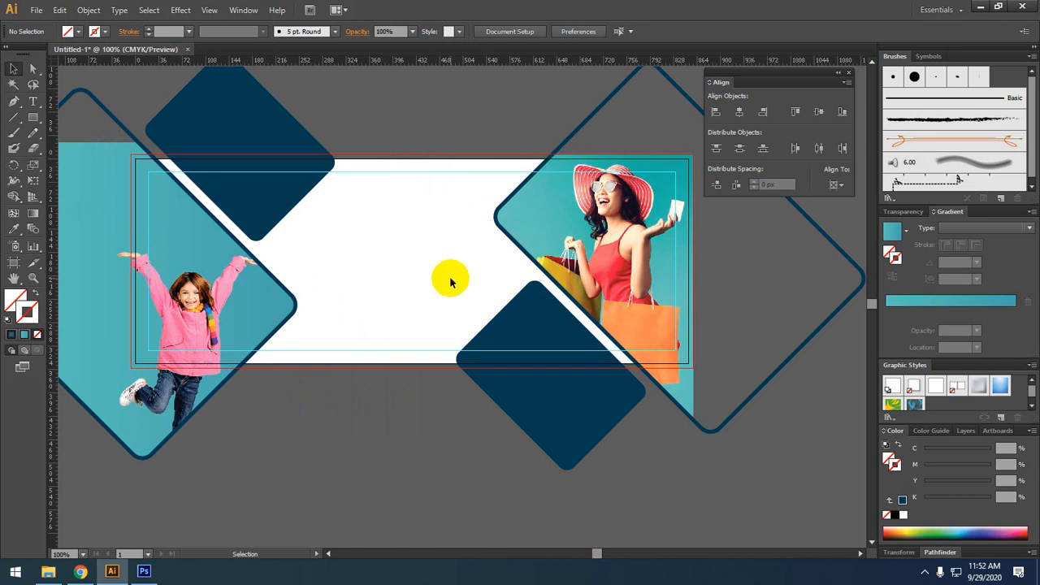
pyautogui.moveTo(401, 422); pyautogui.dragTo(424, 388)
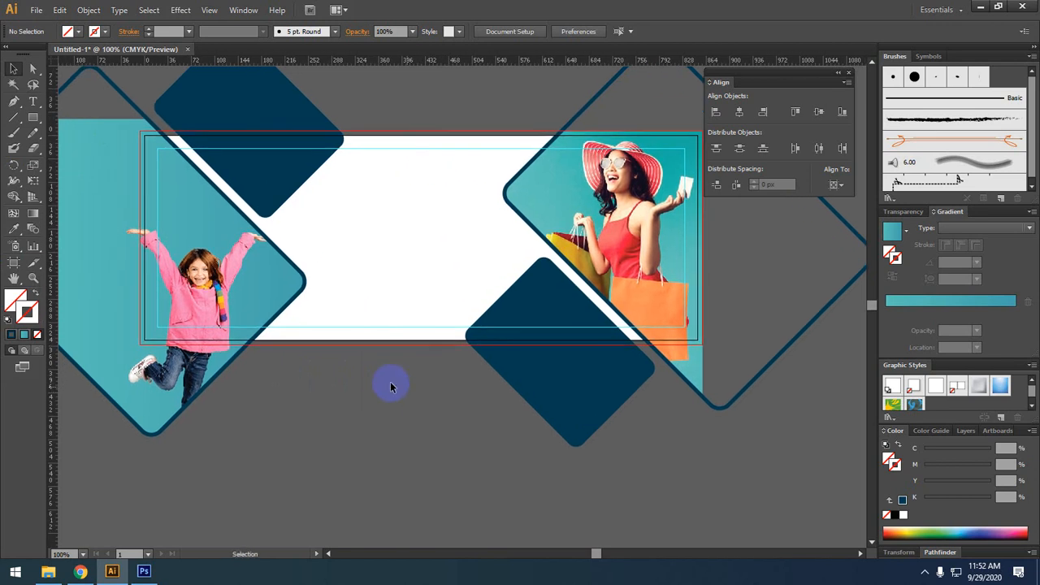
pyautogui.click(33, 101)
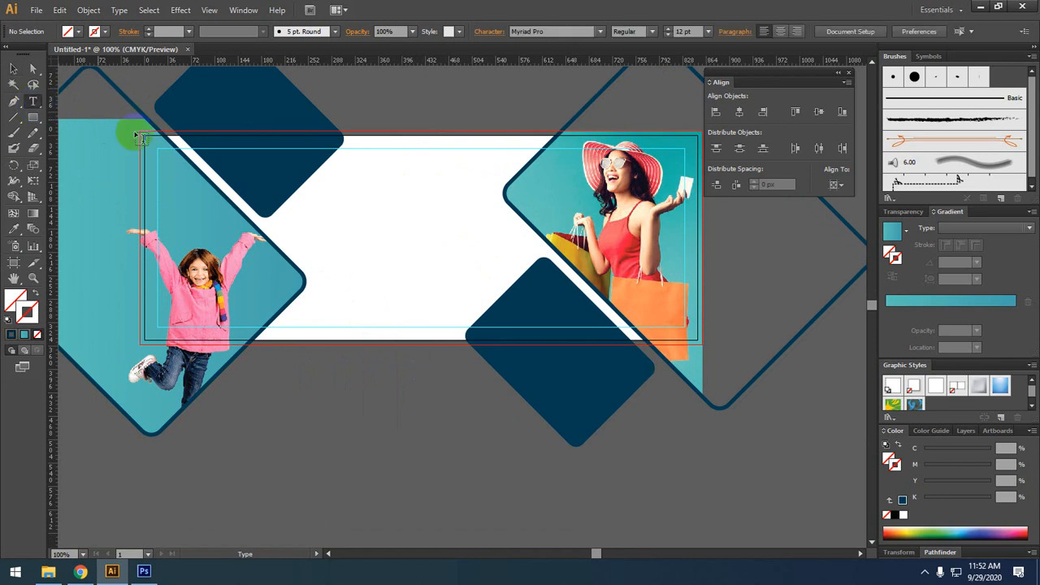
pyautogui.click(332, 210)
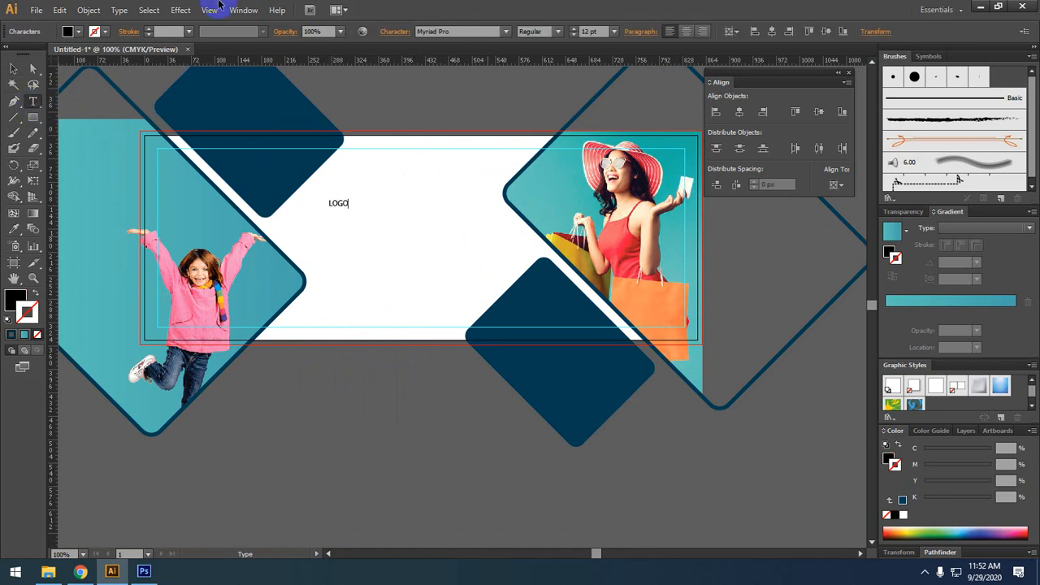
pyautogui.click(13, 68)
# Set the LOGO text's font to MS Outlook and enlarge the text to about 67 pt
pyautogui.click(449, 34)
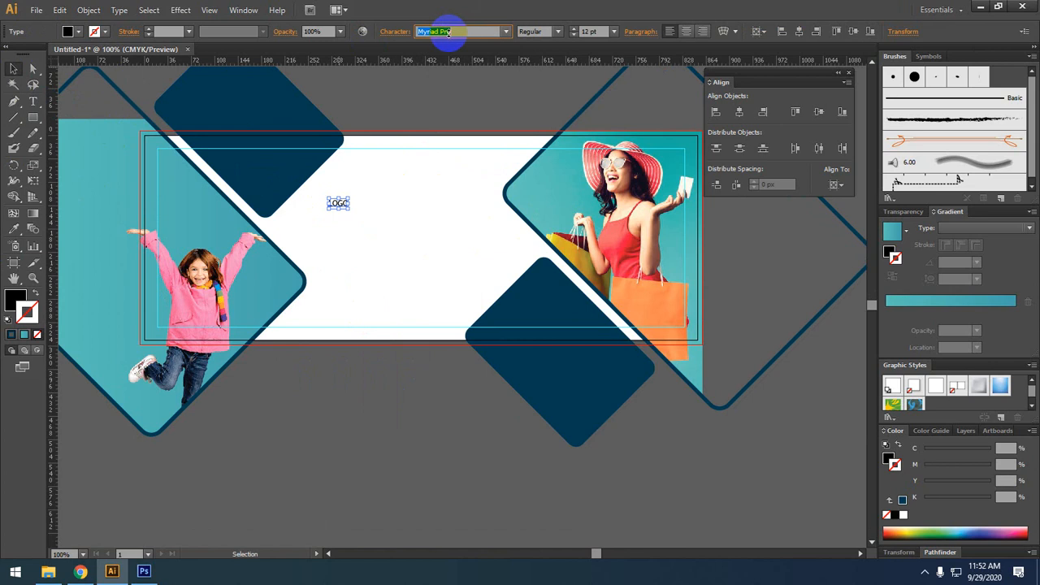
pyautogui.press('Up')
pyautogui.press('Up')
pyautogui.press('Up')
pyautogui.press('Down')
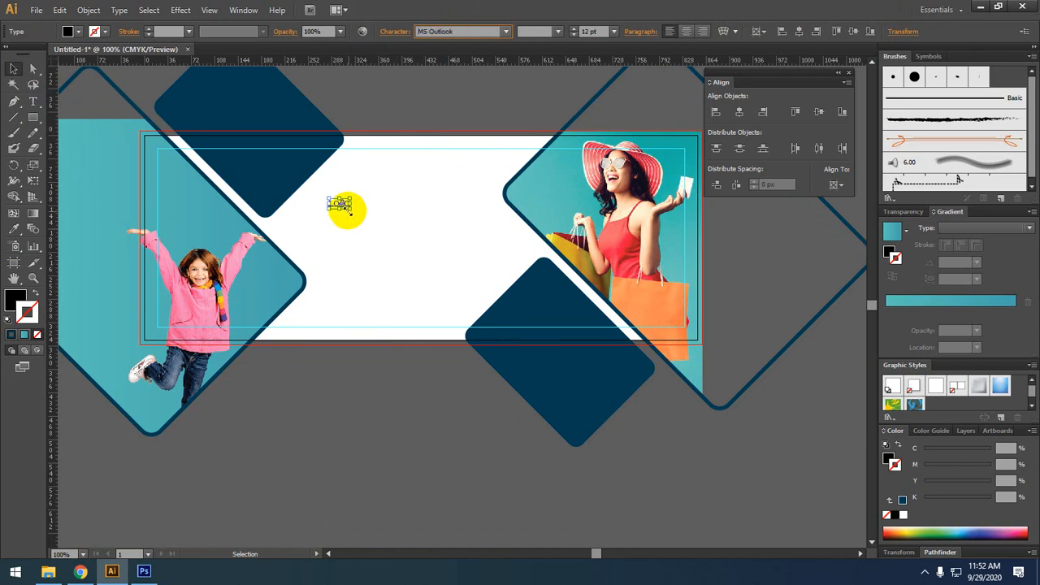
pyautogui.moveTo(350, 210); pyautogui.dragTo(424, 216)
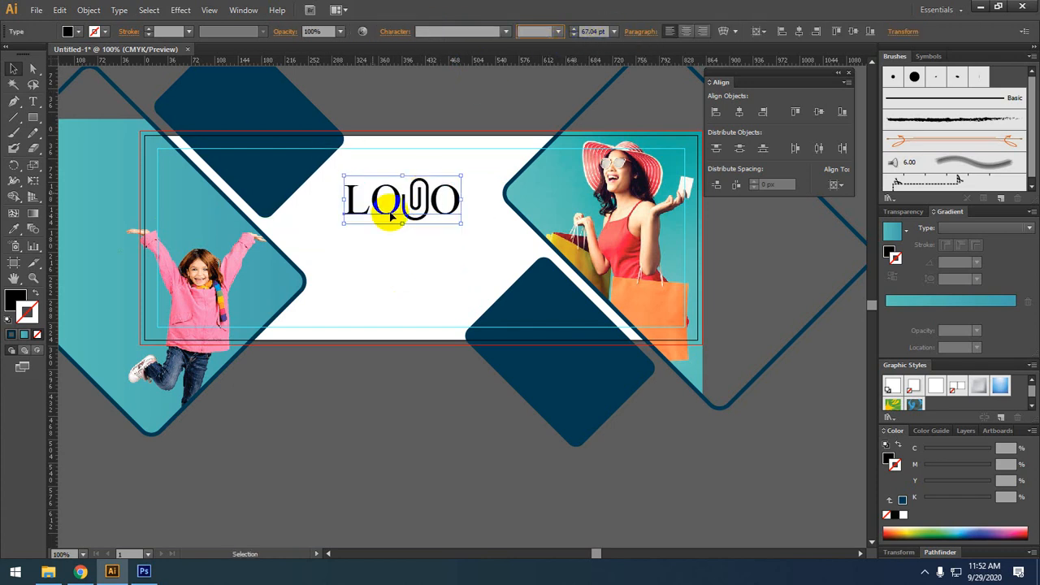
# Give the LOGO text a 1 pt black stroke and scale it down to about 50 pt
pyautogui.click(35, 294)
pyautogui.click(35, 294)
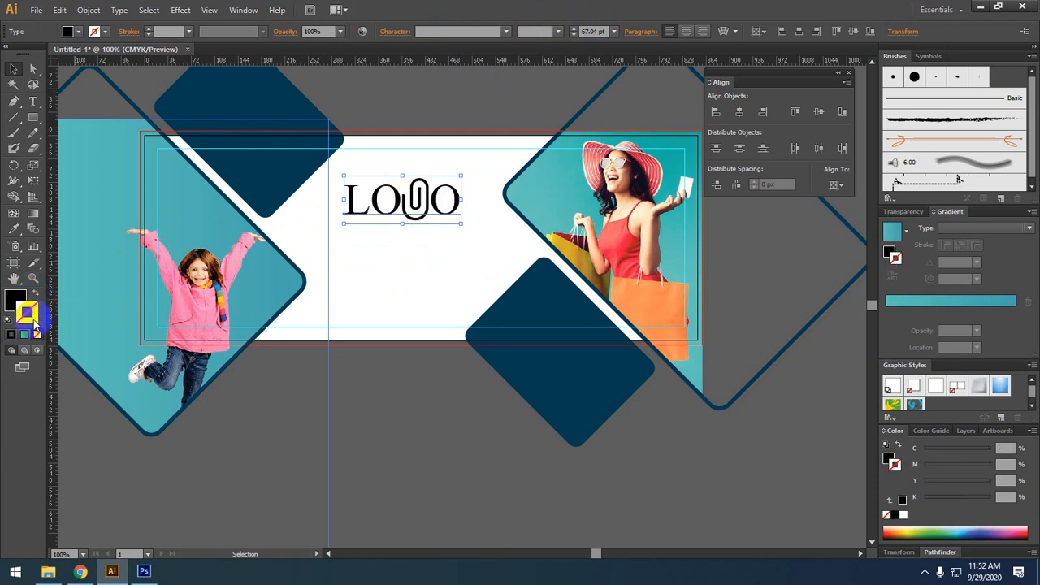
pyautogui.click(305, 363)
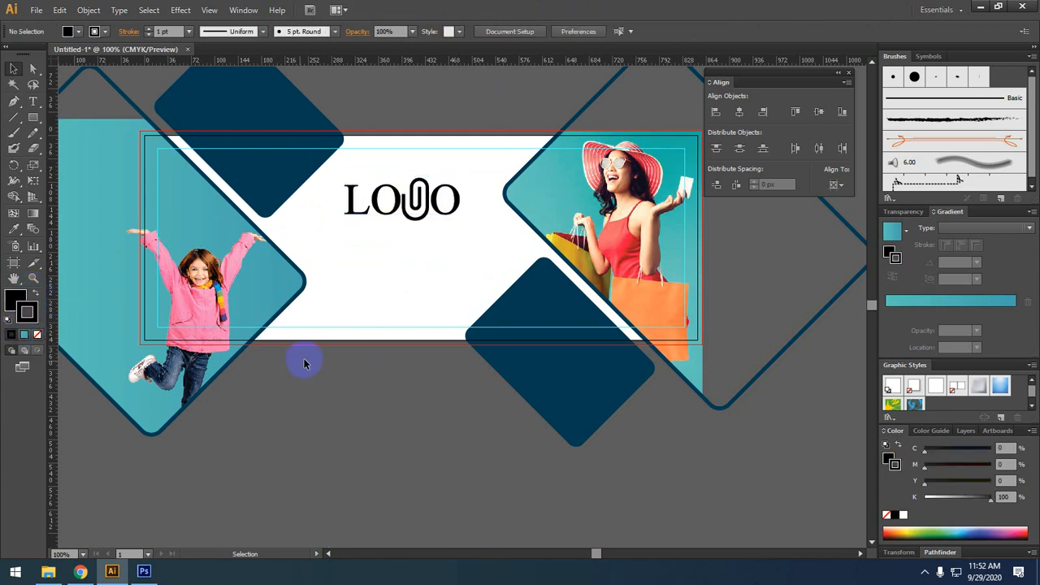
pyautogui.click(413, 213)
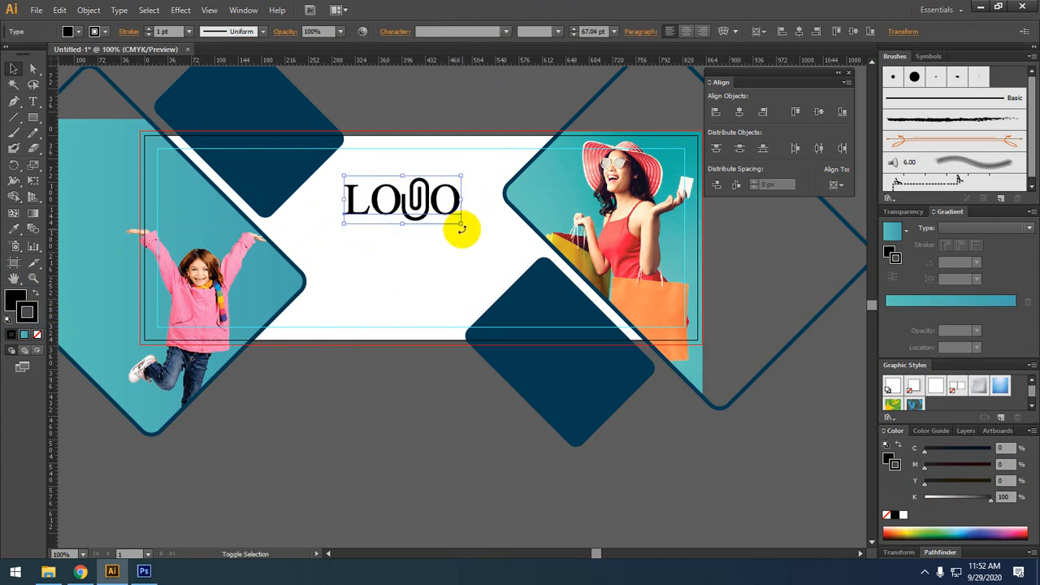
pyautogui.moveTo(461, 228); pyautogui.dragTo(447, 217)
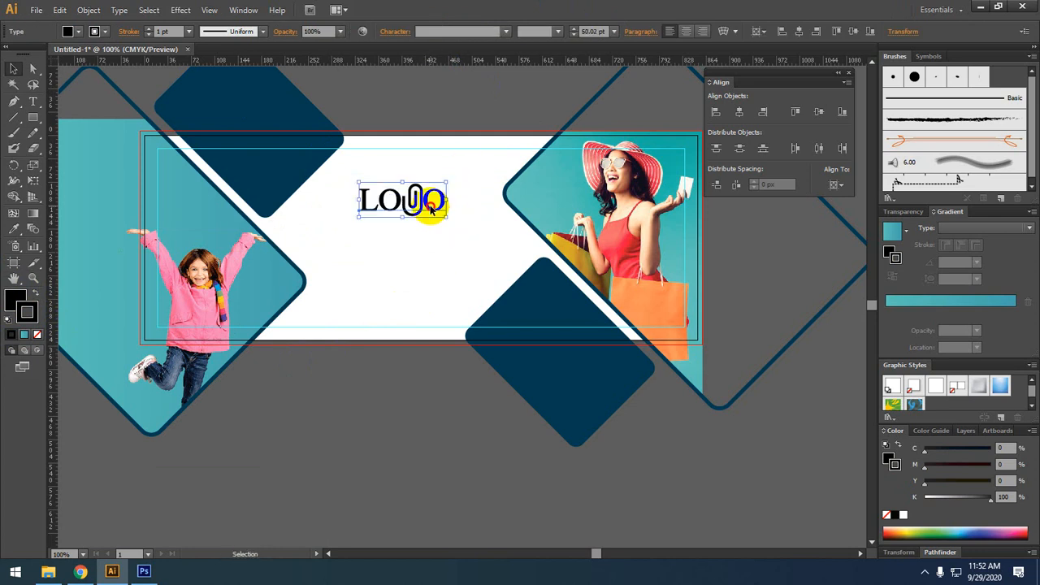
pyautogui.click(427, 271)
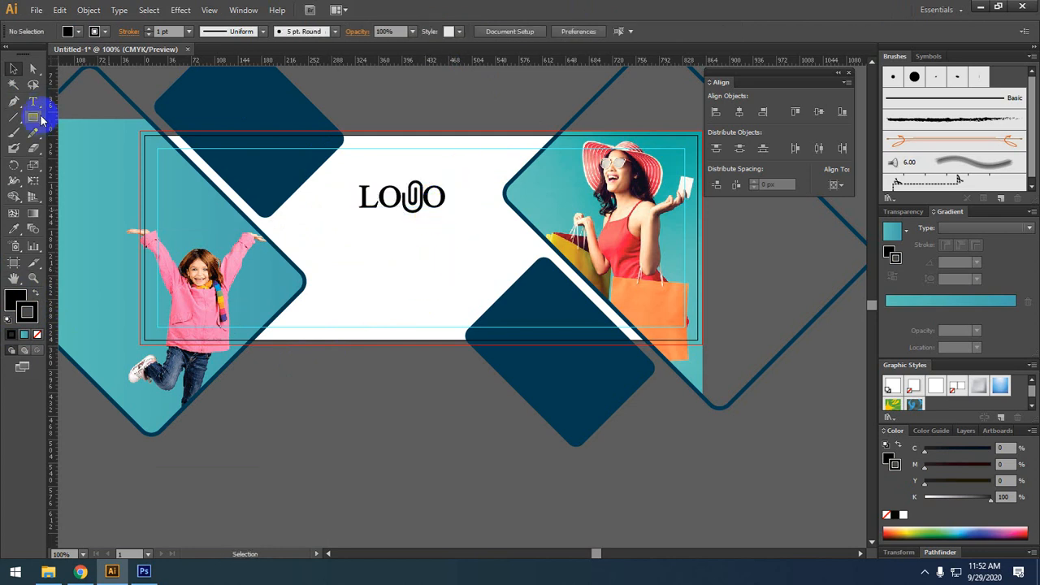
# Add a line of eleven placeholder zeros as 12 pt point text below the LOGO text
pyautogui.click(33, 101)
pyautogui.click(349, 262)
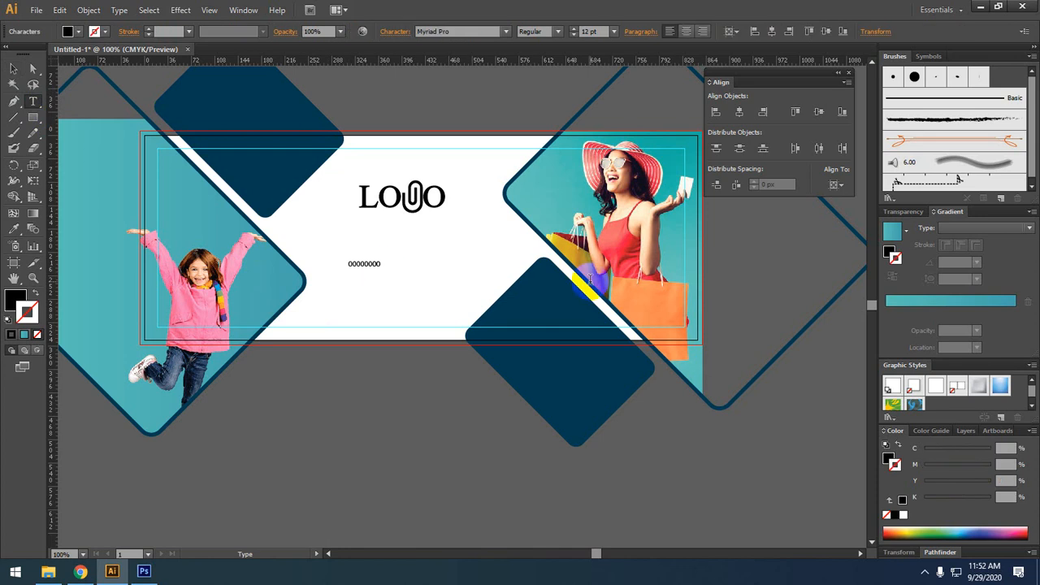
pyautogui.click(13, 68)
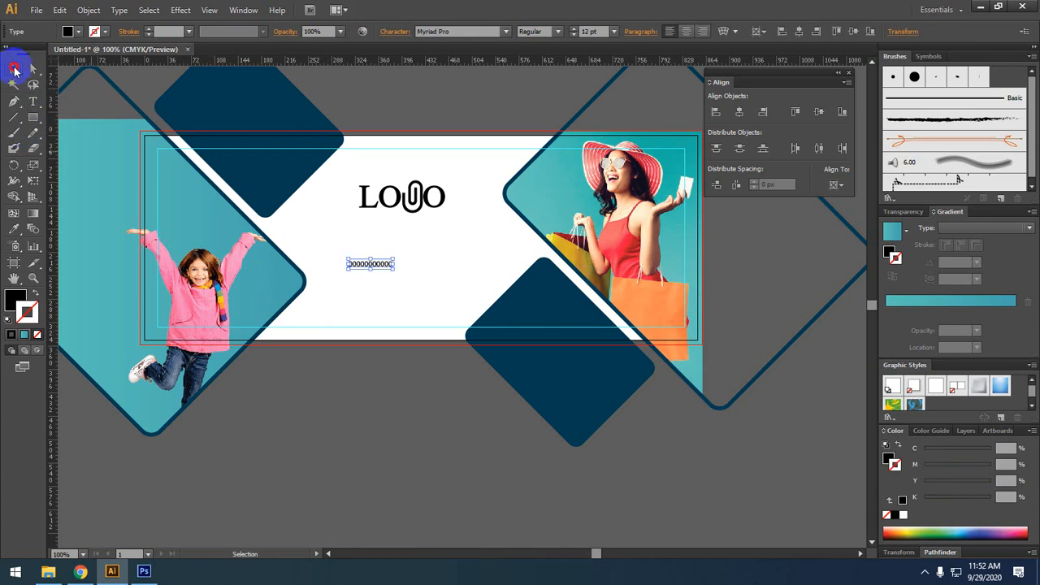
pyautogui.click(385, 273)
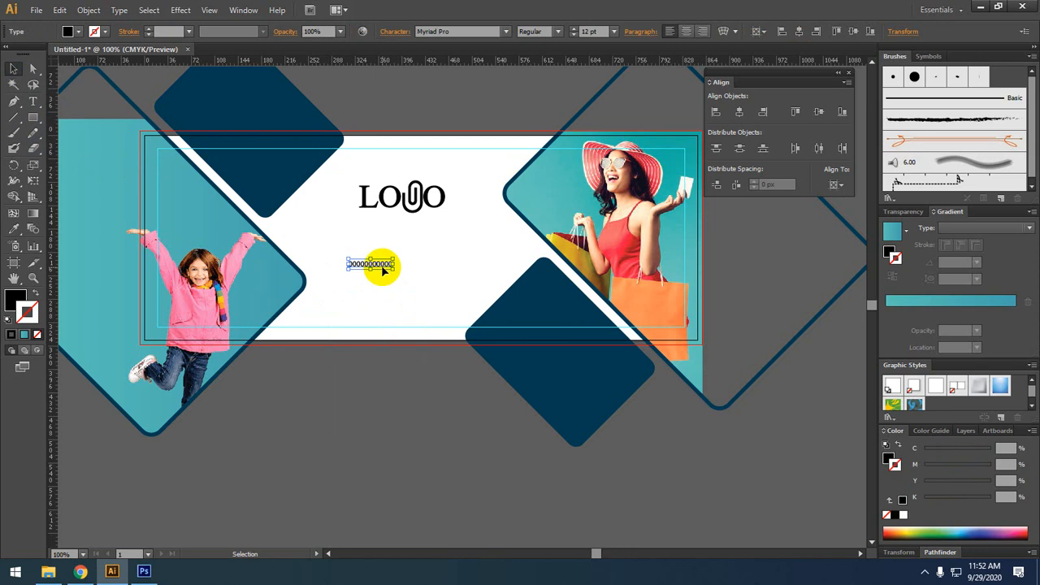
pyautogui.moveTo(381, 270); pyautogui.dragTo(290, 291)
pyautogui.press('t')
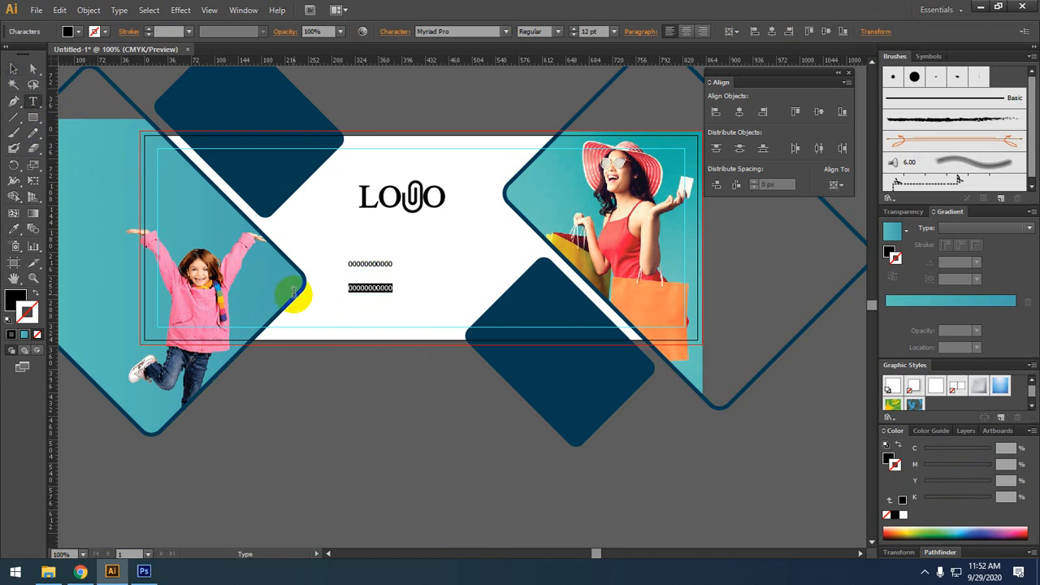
pyautogui.write('W')
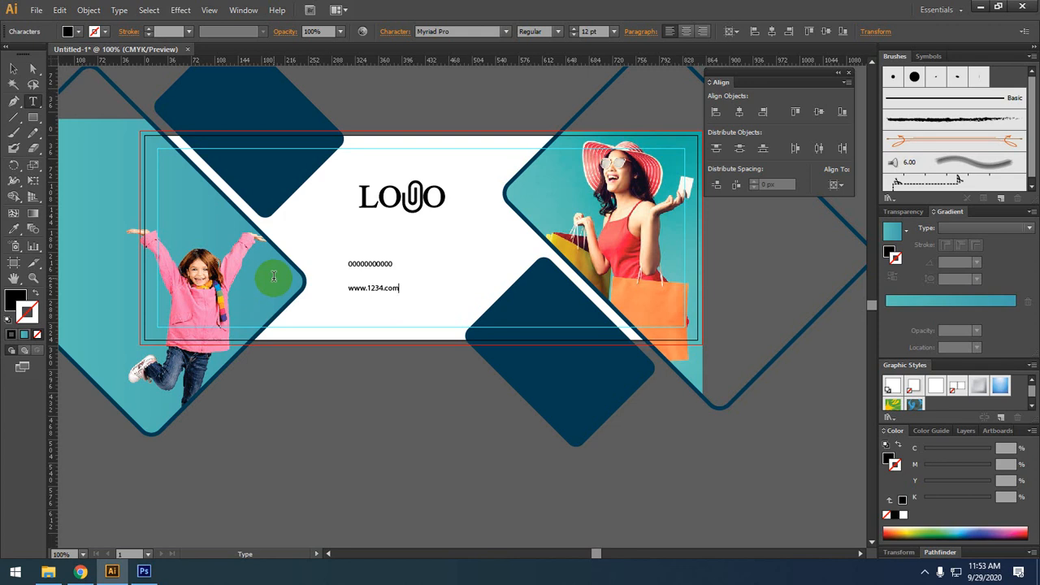
pyautogui.click(335, 214)
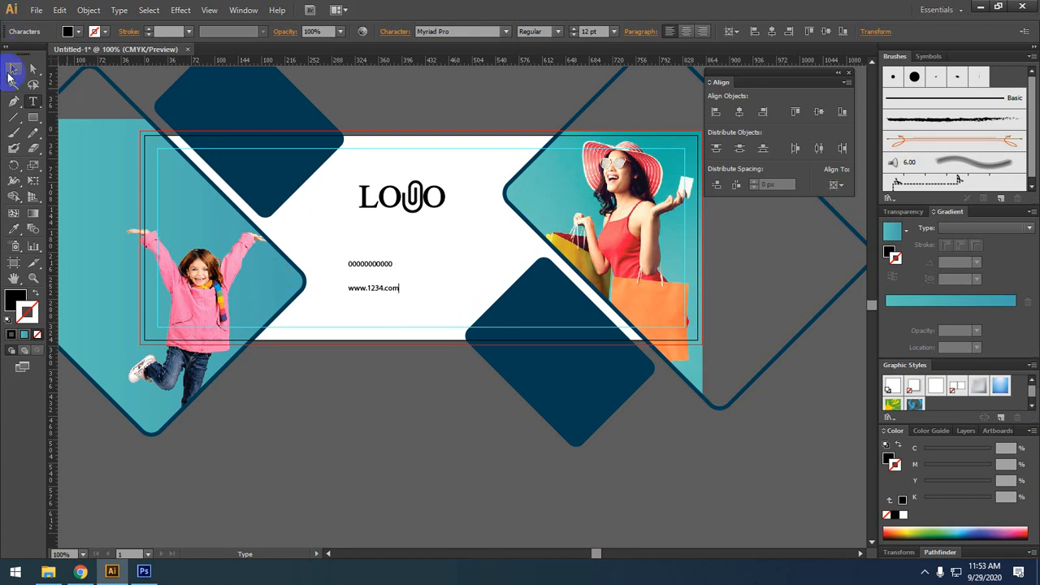
pyautogui.click(10, 72)
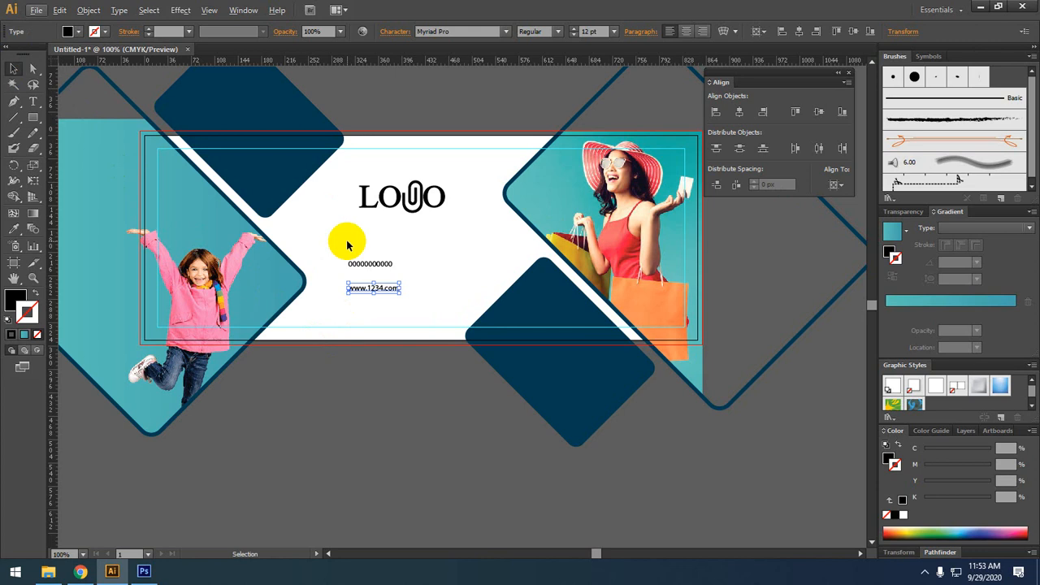
pyautogui.click(418, 396)
# Move the LOGO text slightly lower above the two contact lines, then deselect it
pyautogui.scroll(2, 341, 294)
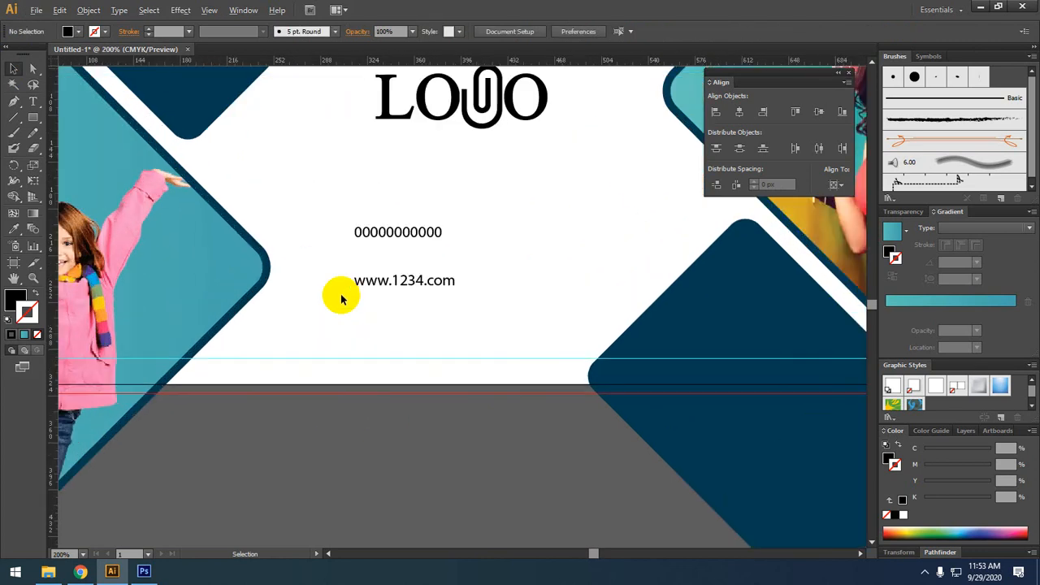
pyautogui.click(395, 232)
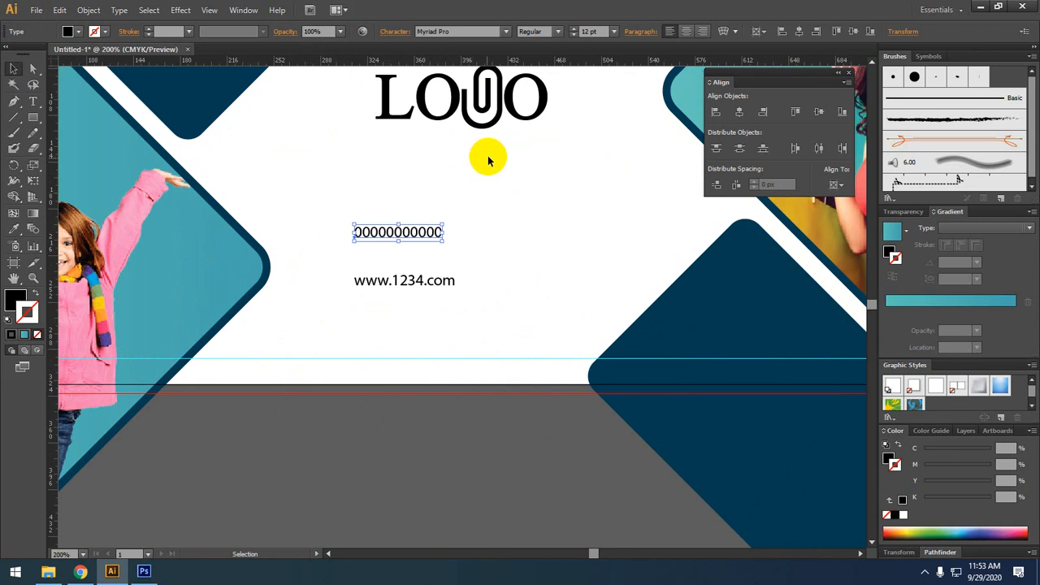
pyautogui.moveTo(475, 97); pyautogui.dragTo(476, 160)
pyautogui.scroll(1, 439, 127)
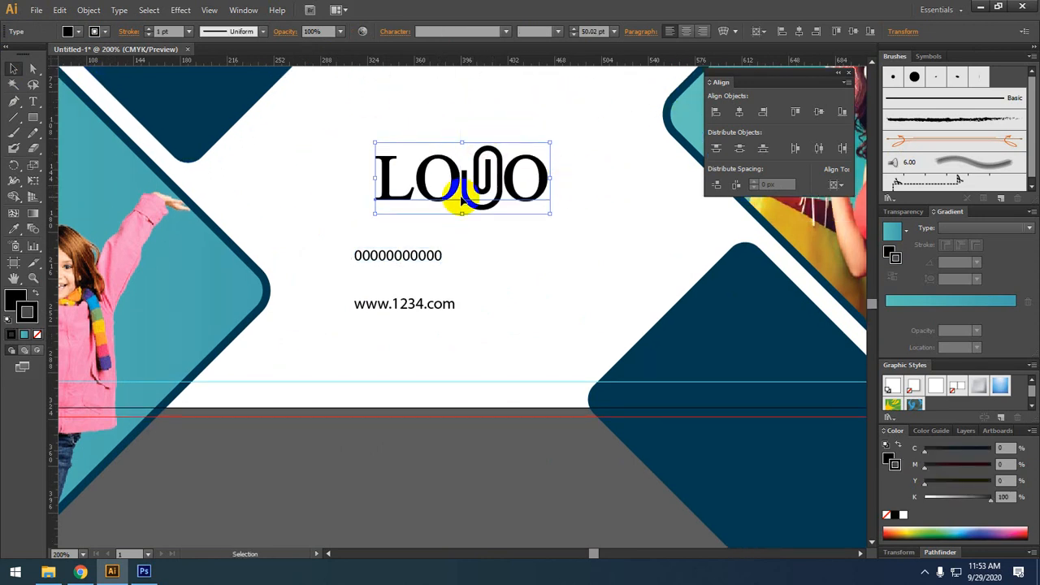
pyautogui.moveTo(499, 181); pyautogui.dragTo(493, 136)
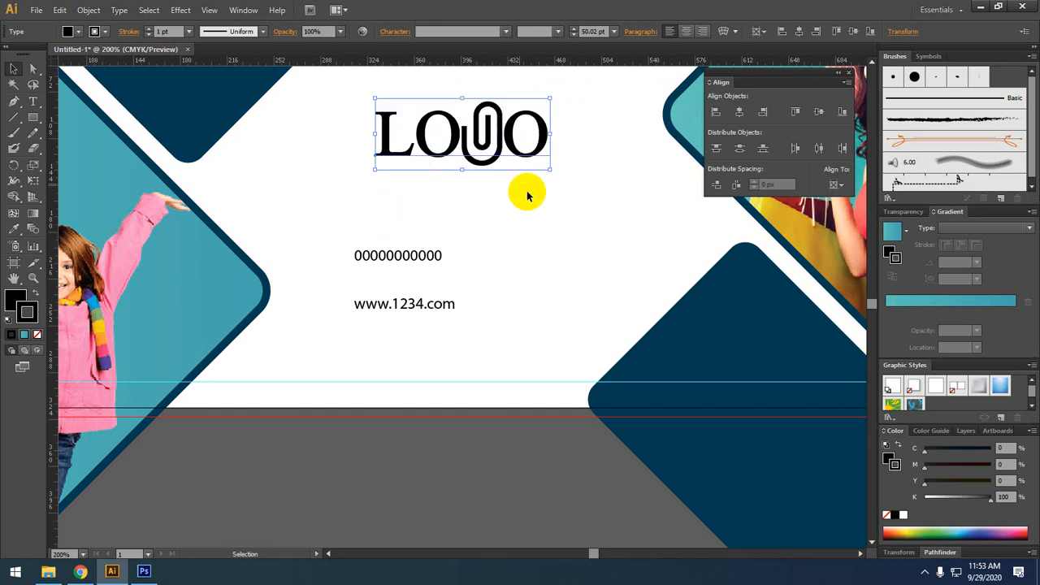
pyautogui.click(528, 199)
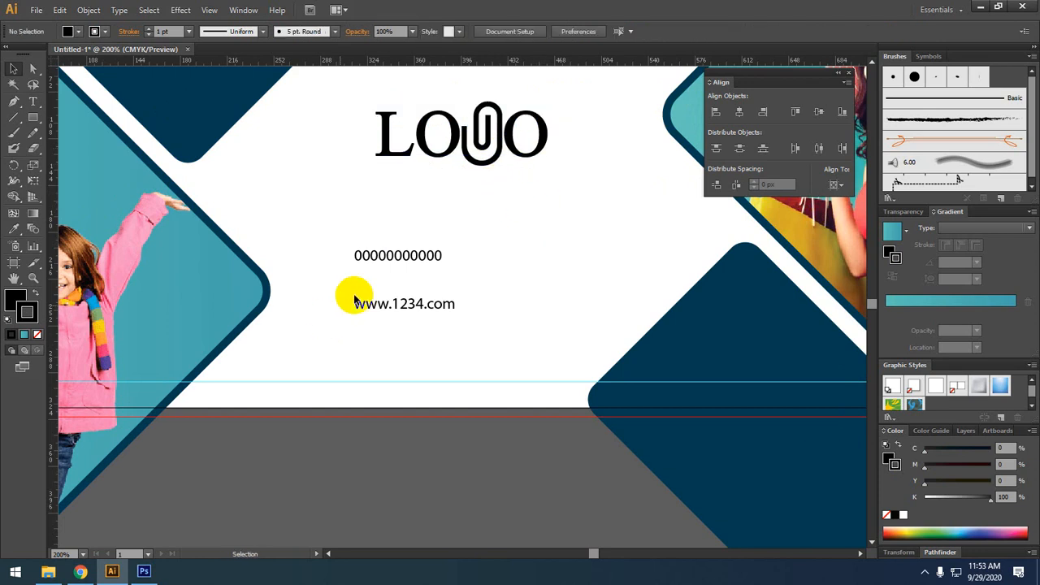
# Move the zeros line and the web address under the LOGO text, enlarge them to about 17.5 pt and close the gap between them
pyautogui.moveTo(395, 255); pyautogui.dragTo(459, 234)
pyautogui.moveTo(422, 317); pyautogui.dragTo(566, 301)
pyautogui.keyDown('shift'); pyautogui.click(463, 234); pyautogui.keyUp('shift')
pyautogui.click(489, 318)
pyautogui.moveTo(478, 291); pyautogui.dragTo(476, 274)
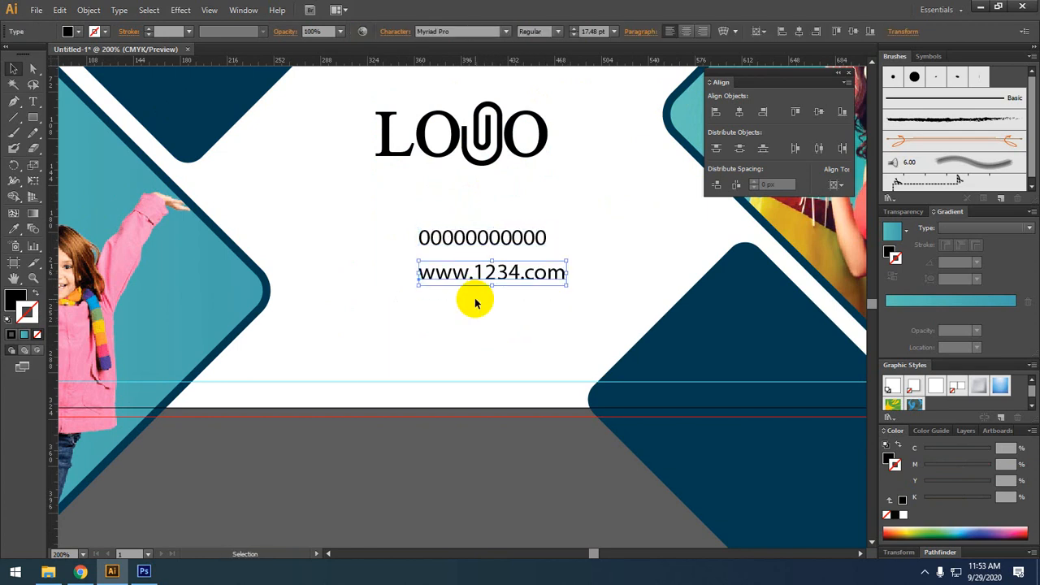
pyautogui.click(475, 302)
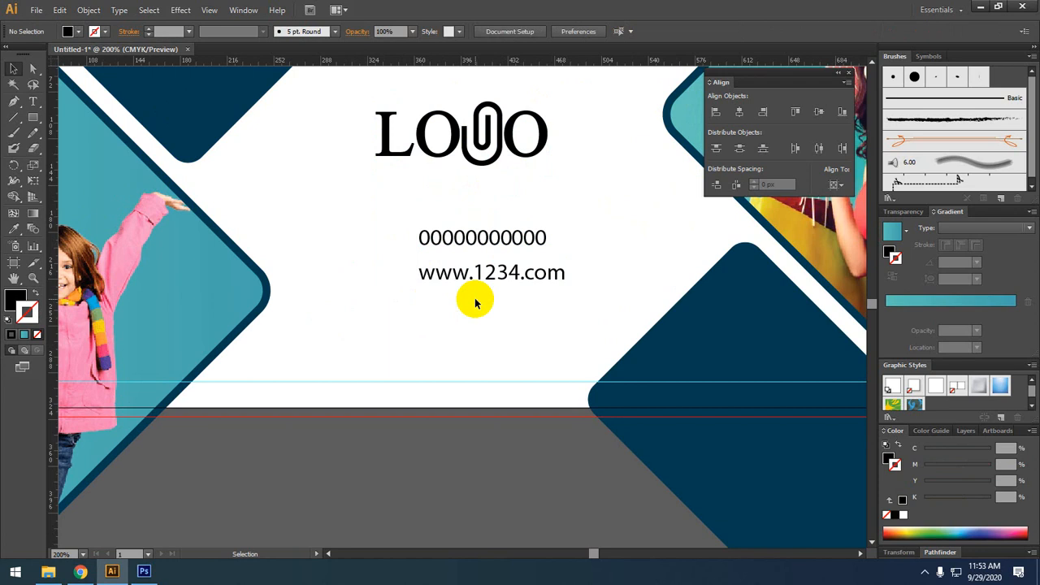
# Recolor the LOGO text, zeros line and web address with the navy sampled from the upper solid diamond, then deselect them
pyautogui.moveTo(480, 306); pyautogui.dragTo(370, 124)
pyautogui.click(13, 228)
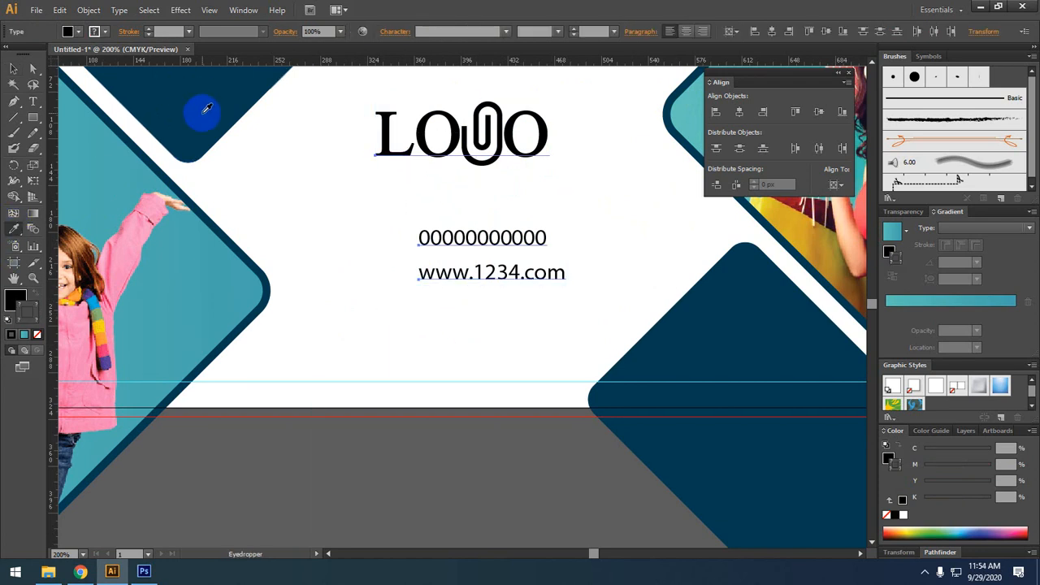
pyautogui.click(203, 109)
pyautogui.click(14, 68)
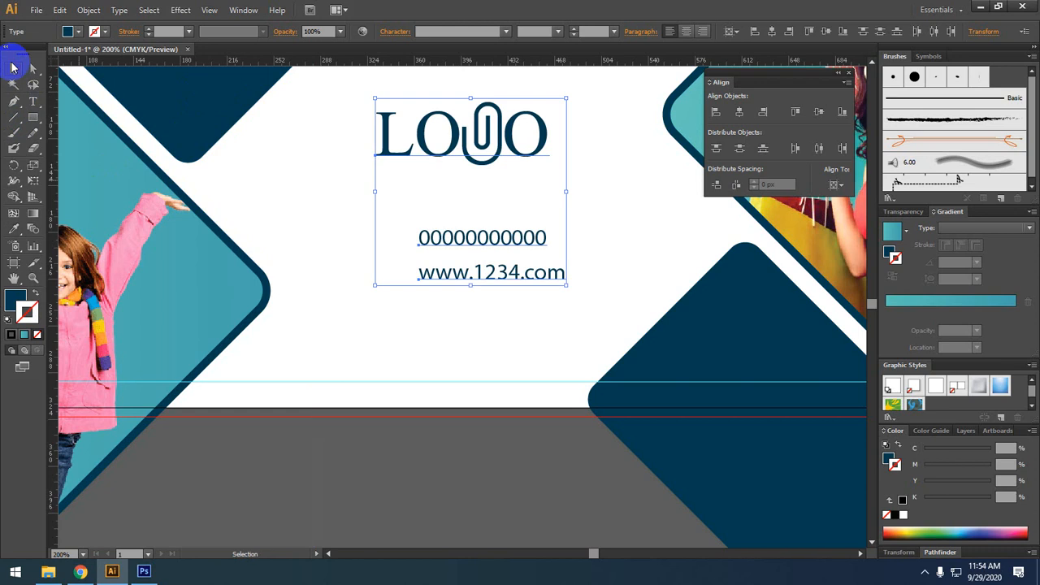
pyautogui.scroll(-2, 360, 416)
pyautogui.click(384, 445)
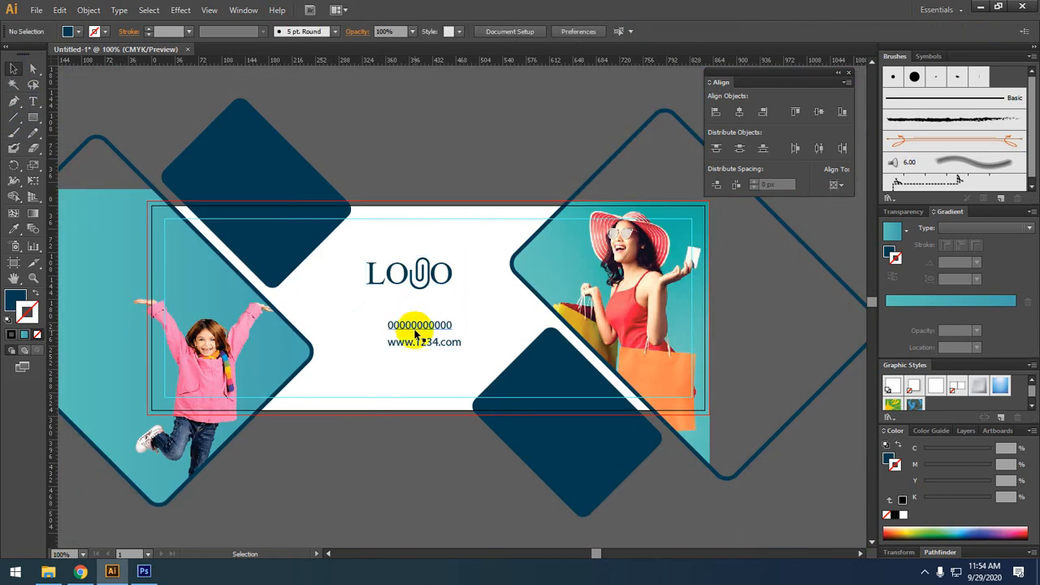
pyautogui.click(416, 329)
pyautogui.click(450, 413)
# Thicken the LOGO text by giving it a 1 pt navy stroke alongside its navy fill, then deselect it
pyautogui.moveTo(474, 390); pyautogui.dragTo(480, 388)
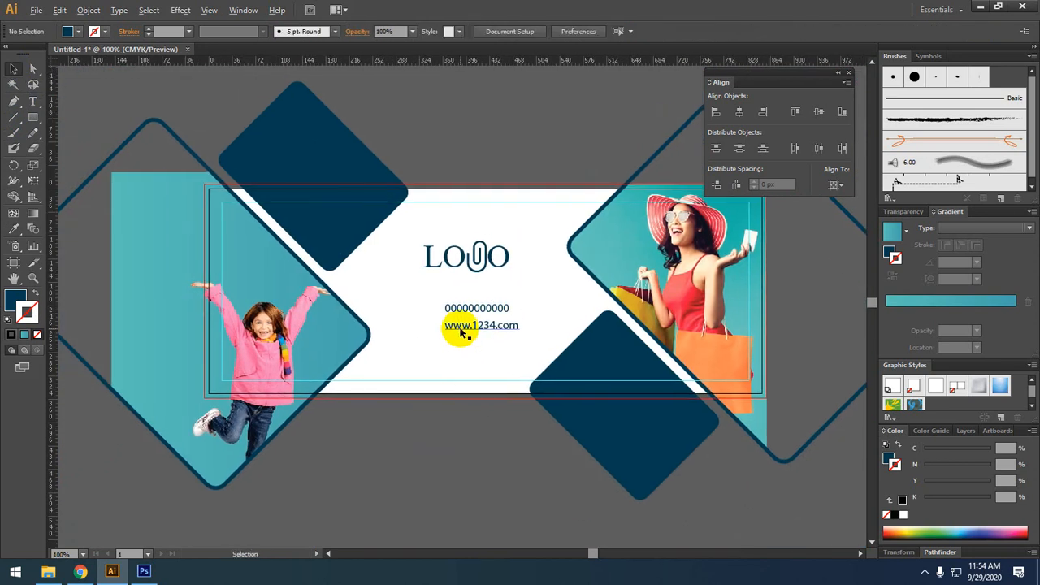
pyautogui.scroll(1, 457, 325)
pyautogui.click(476, 225)
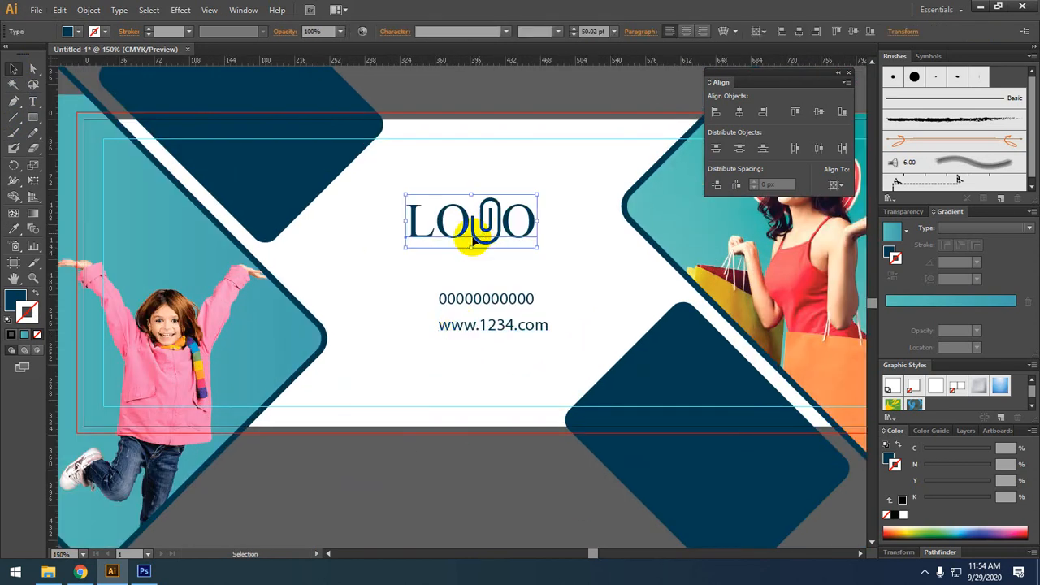
pyautogui.click(37, 293)
pyautogui.click(37, 292)
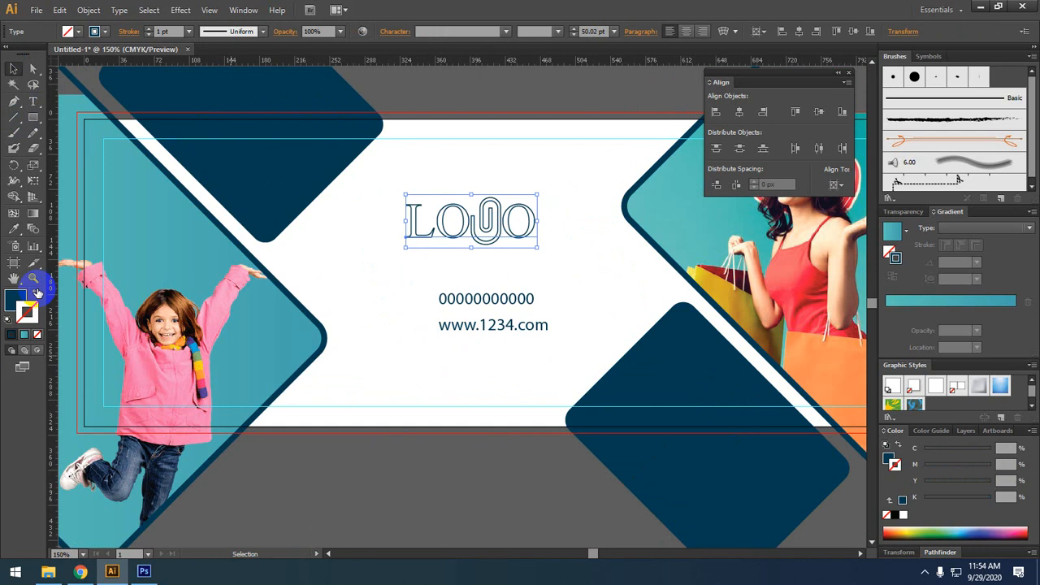
pyautogui.click(11, 337)
pyautogui.click(327, 285)
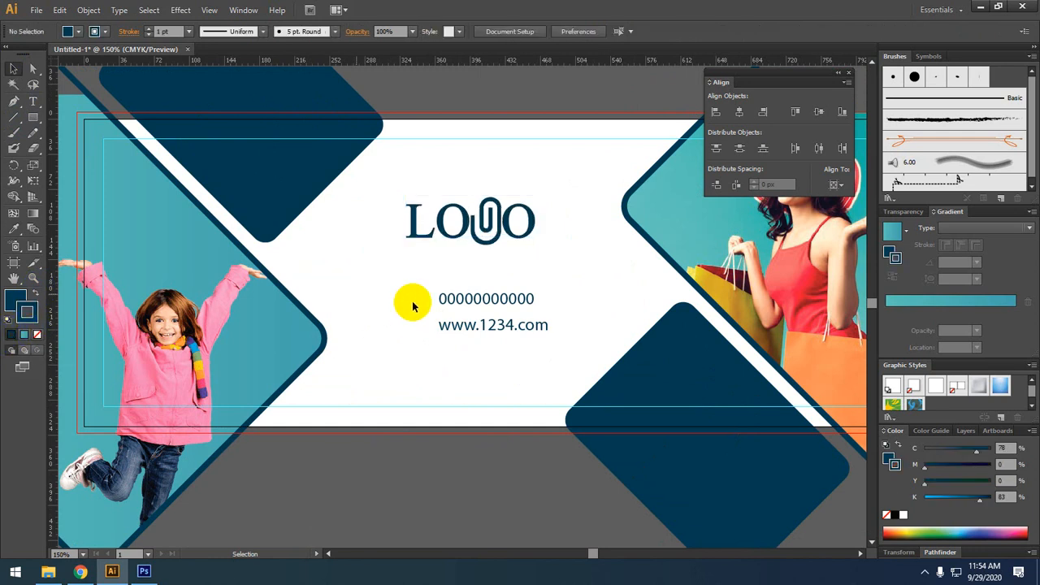
pyautogui.press('space')
pyautogui.moveTo(504, 371); pyautogui.dragTo(490, 346)
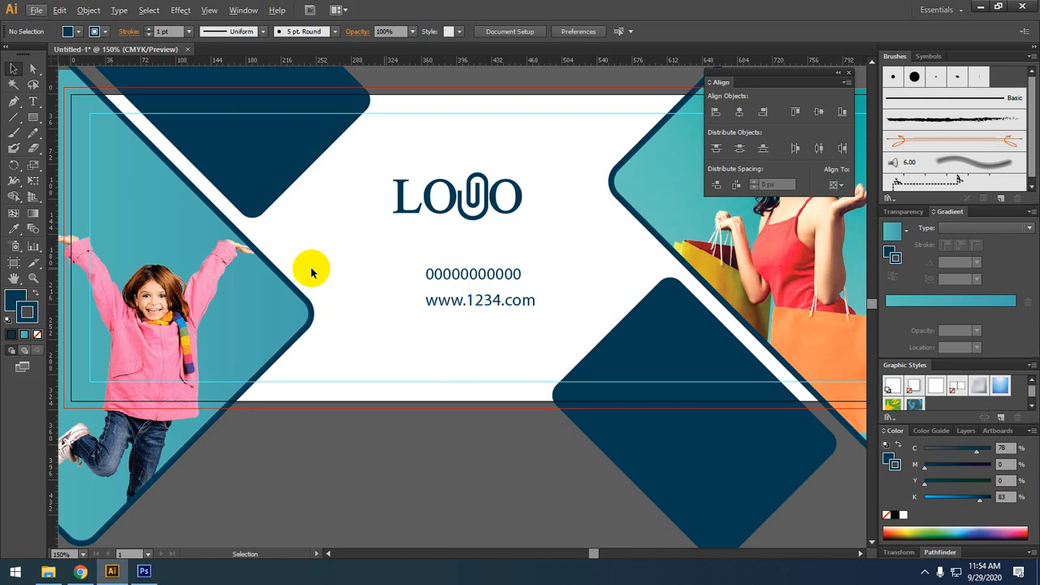
# Switch to Chrome and search Google Images for "phone icon" in a new tab
pyautogui.click(80, 573)
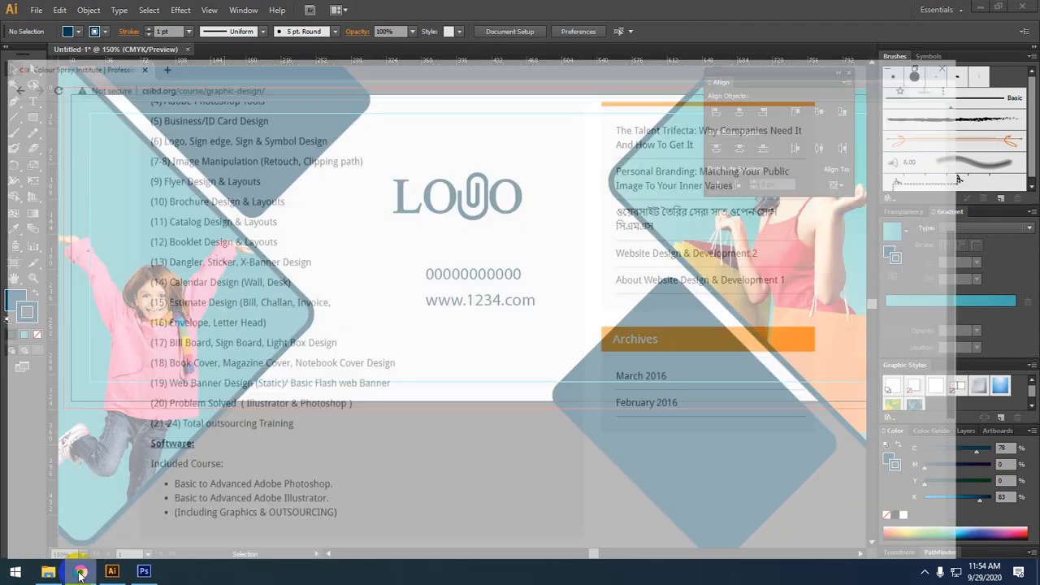
pyautogui.click(176, 8)
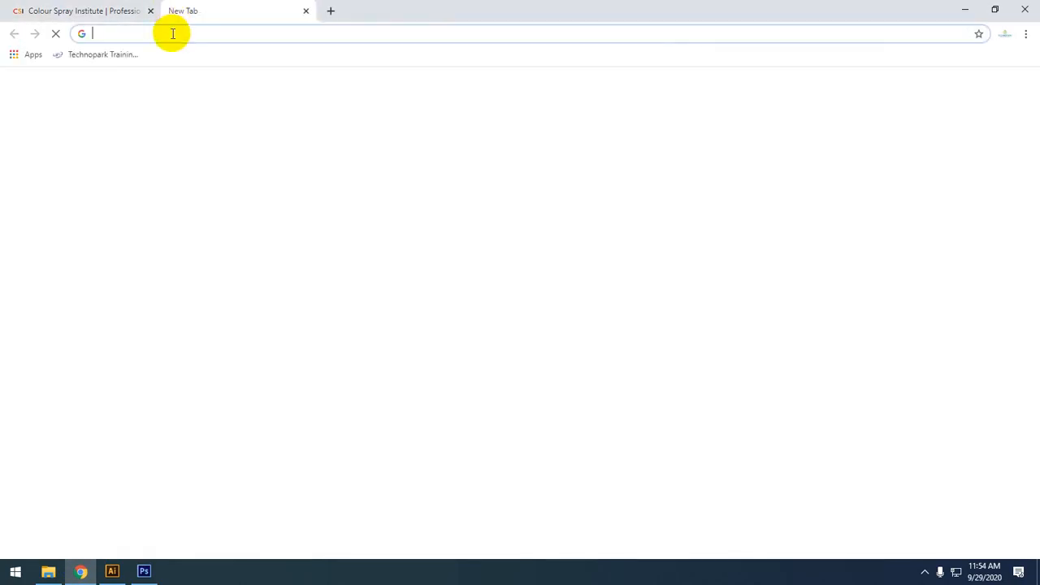
pyautogui.click(171, 33)
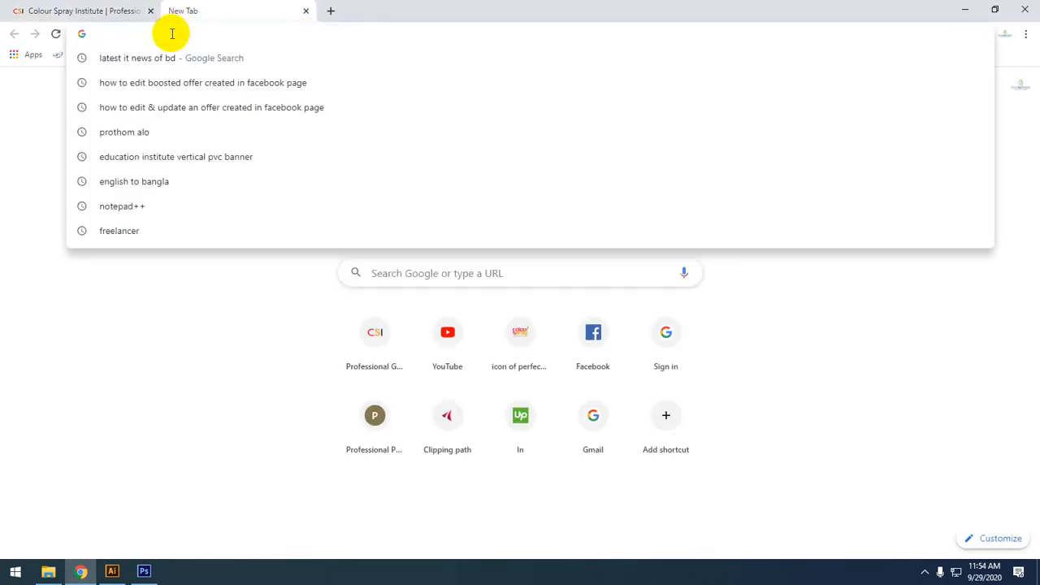
pyautogui.write('p')
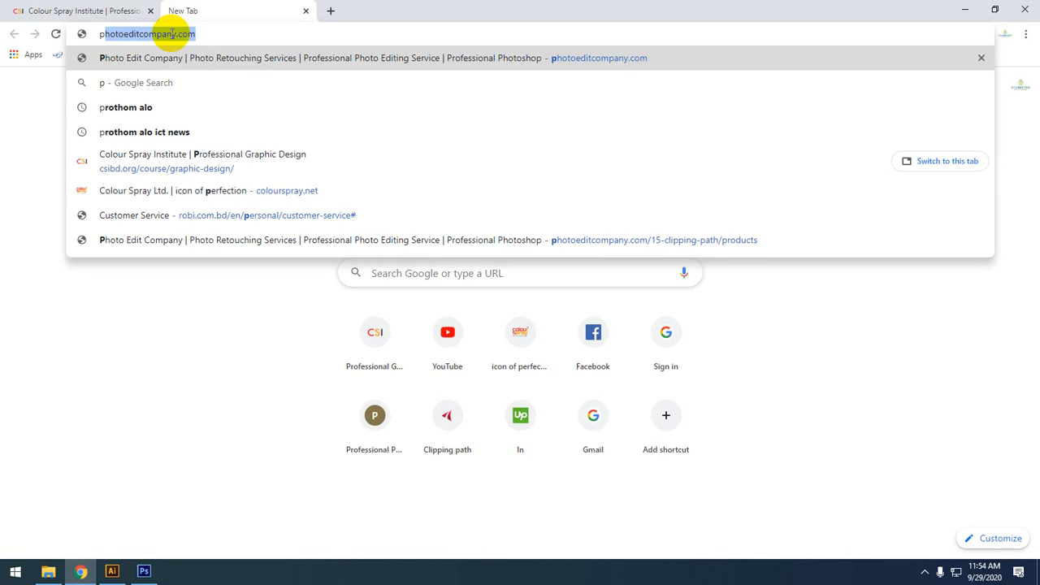
pyautogui.write('ho')
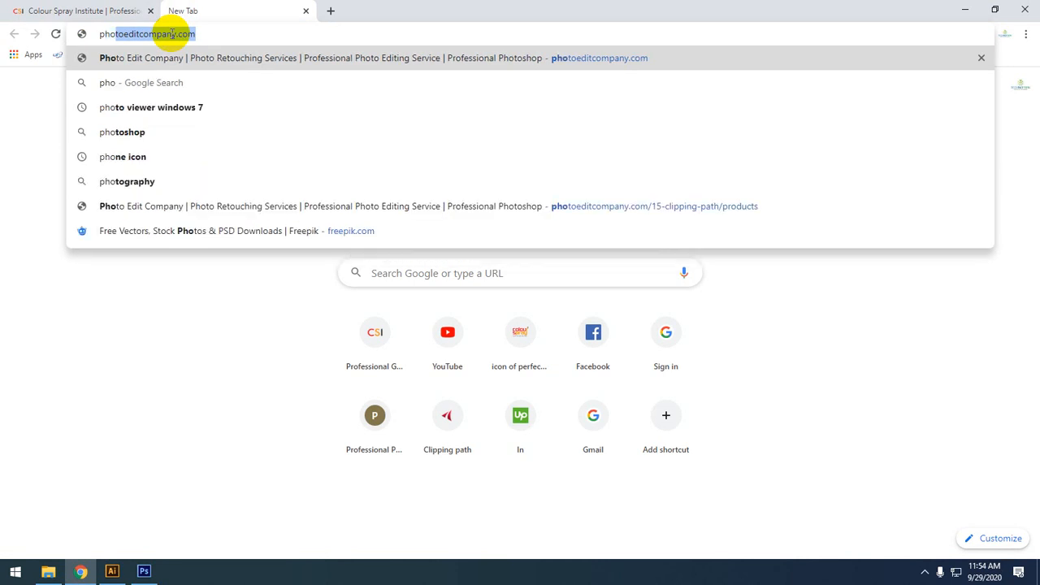
pyautogui.write('ne ')
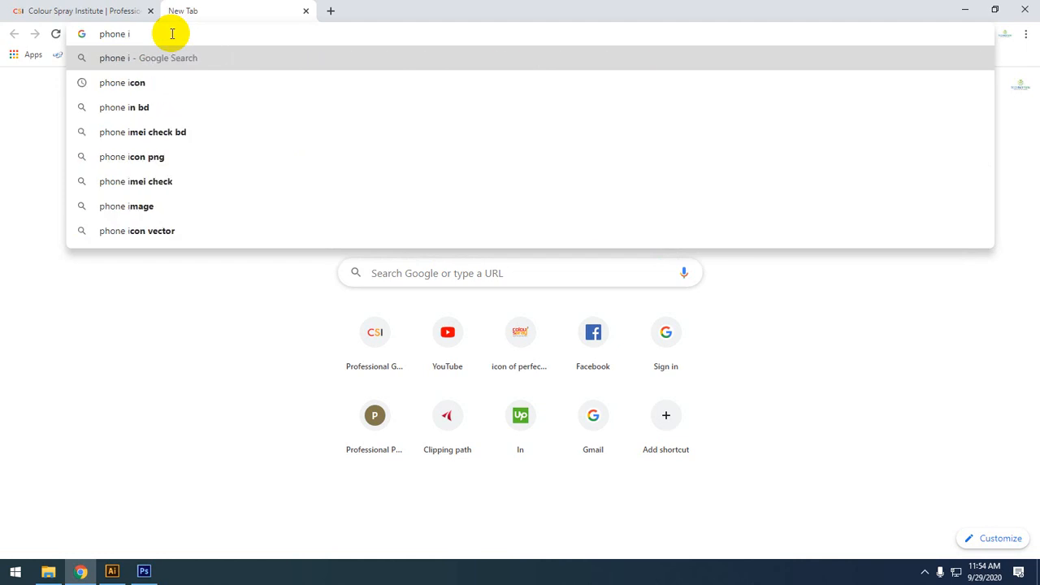
pyautogui.write('i')
pyautogui.click(154, 86)
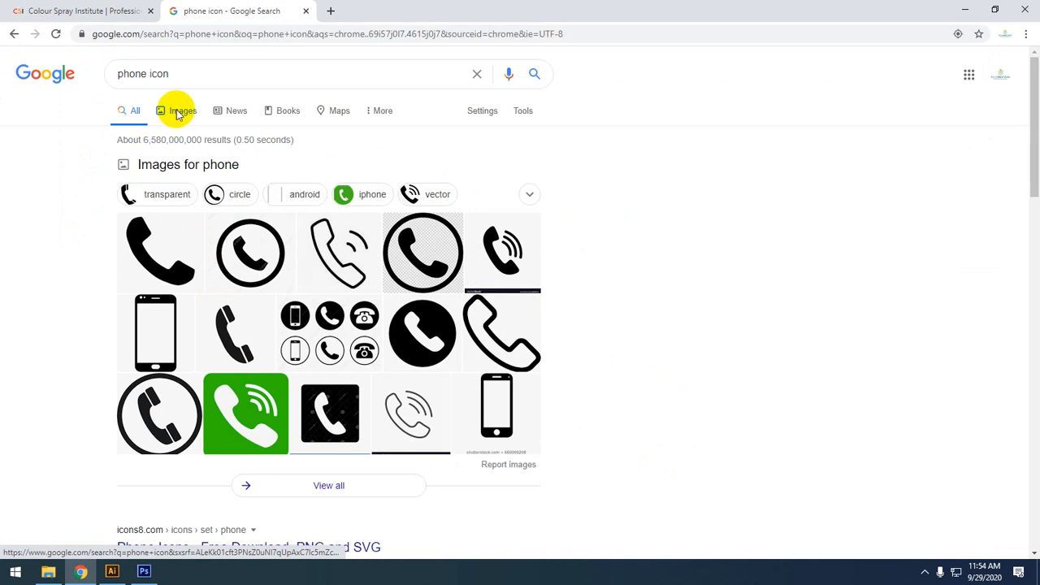
pyautogui.click(179, 112)
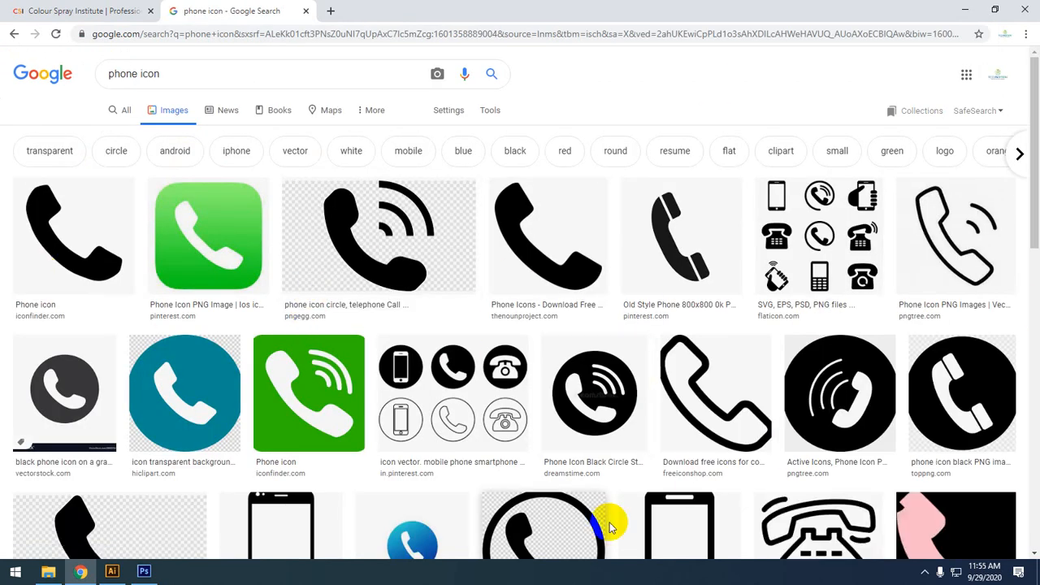
# Save the TopPNG image of a white handset in a black circle to the Desktop as a PNG file
pyautogui.click(979, 404)
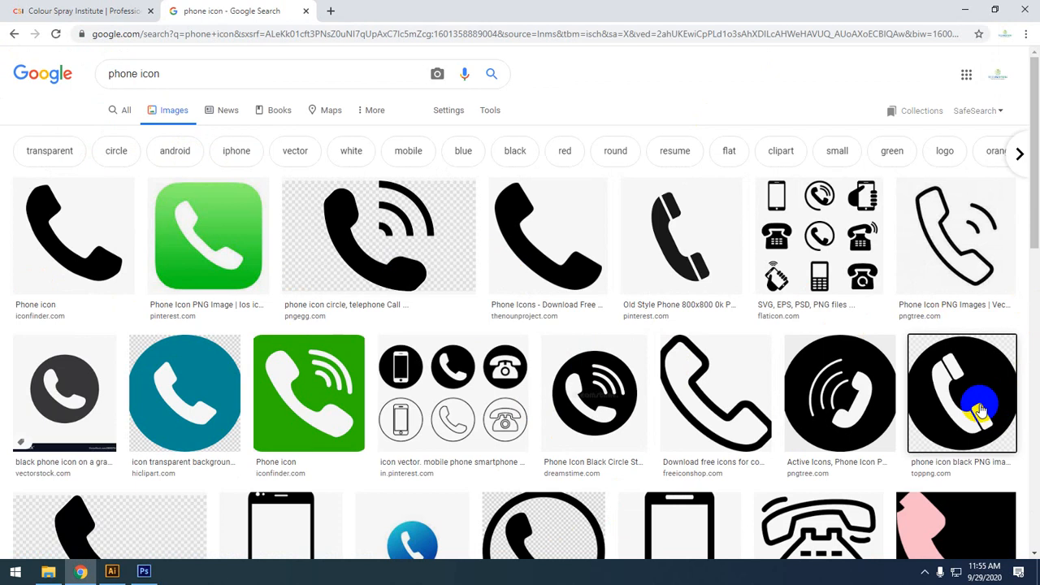
pyautogui.rightClick(816, 268)
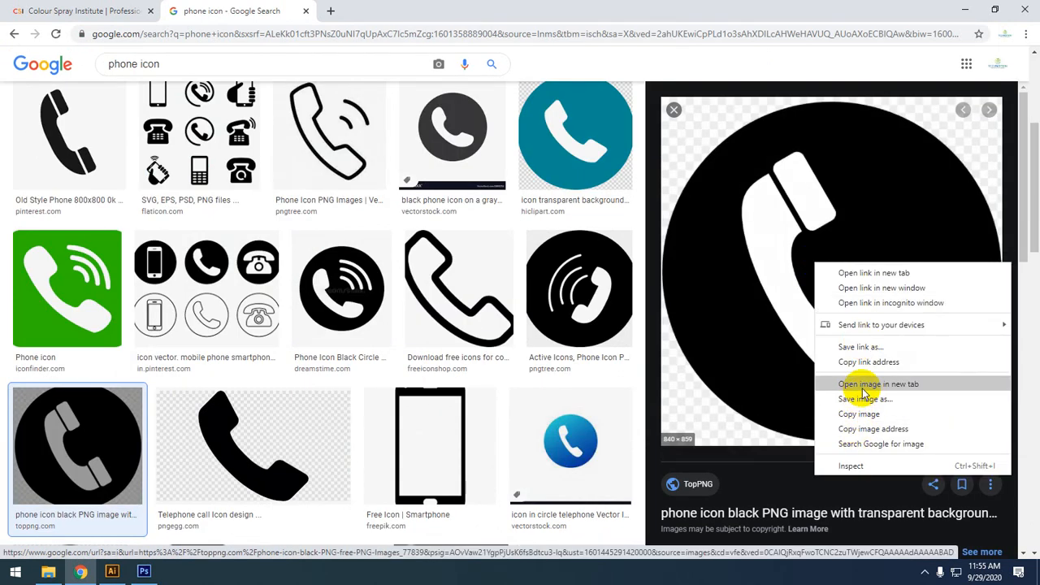
pyautogui.click(864, 399)
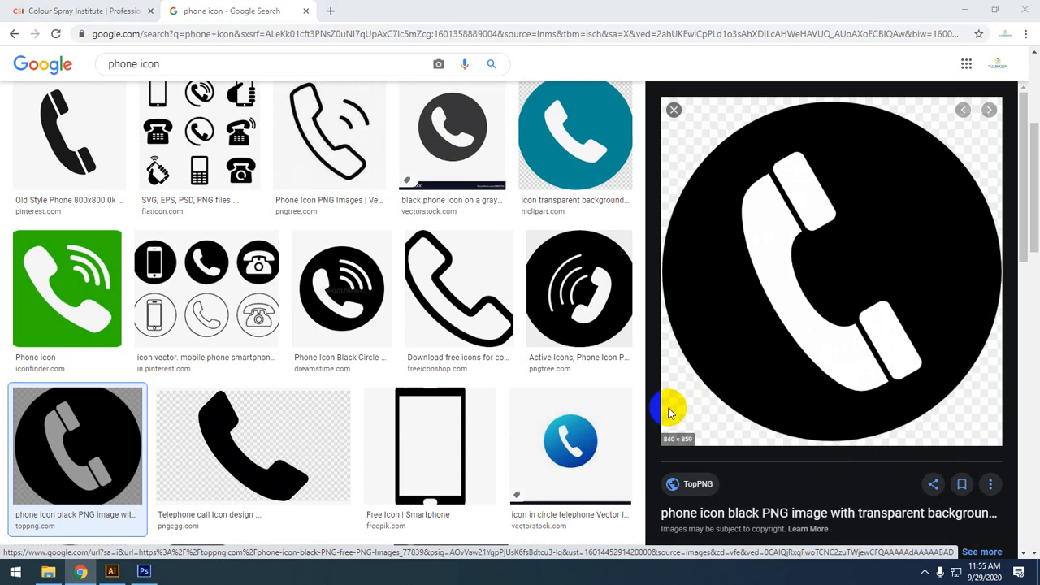
pyautogui.click(404, 290)
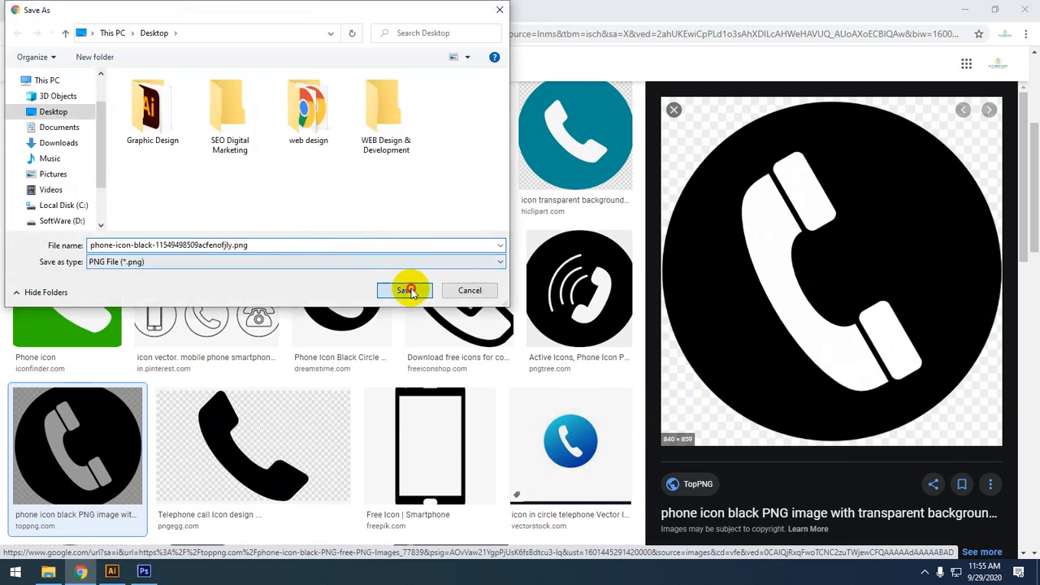
# Replace the image search with "web icon"
pyautogui.scroll(-4, 416, 368)
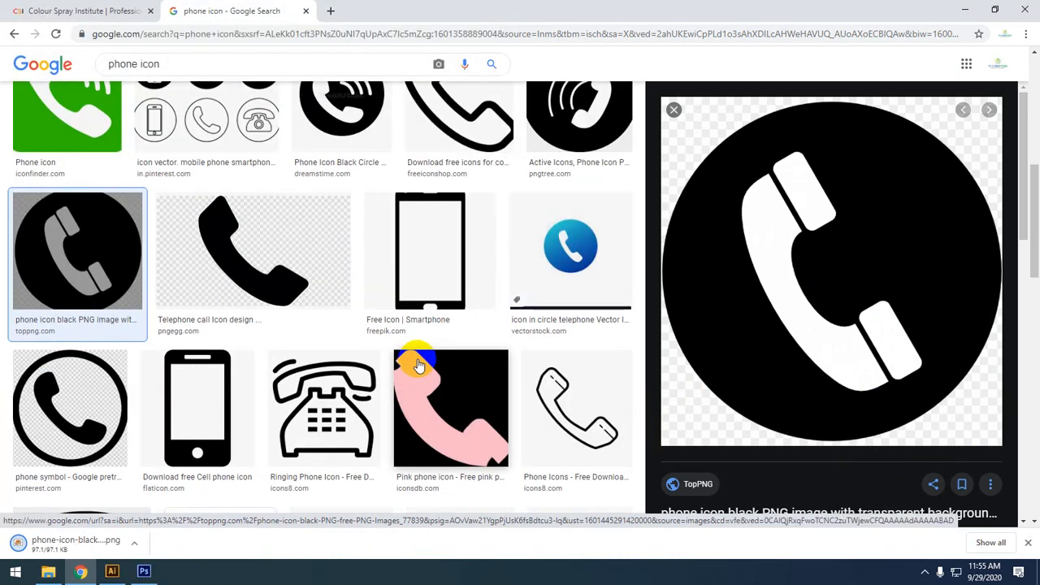
pyautogui.scroll(4, 174, 65)
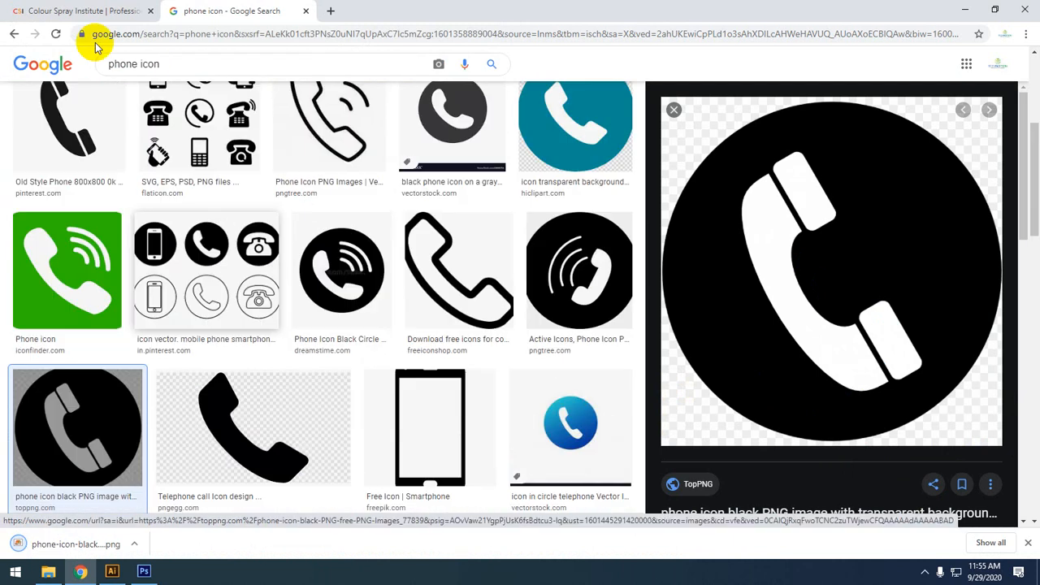
pyautogui.tripleClick(171, 60)
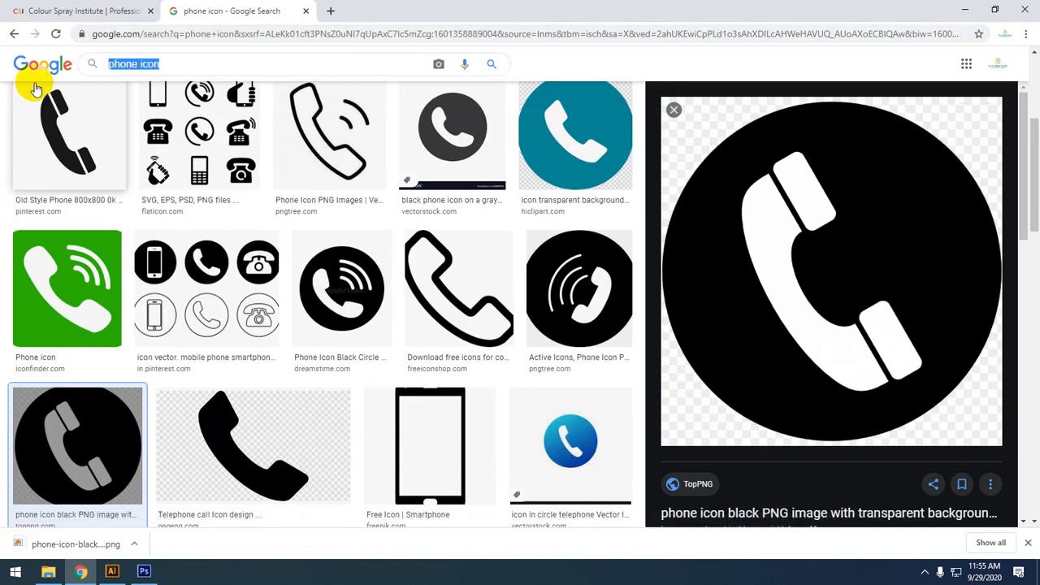
pyautogui.write('we')
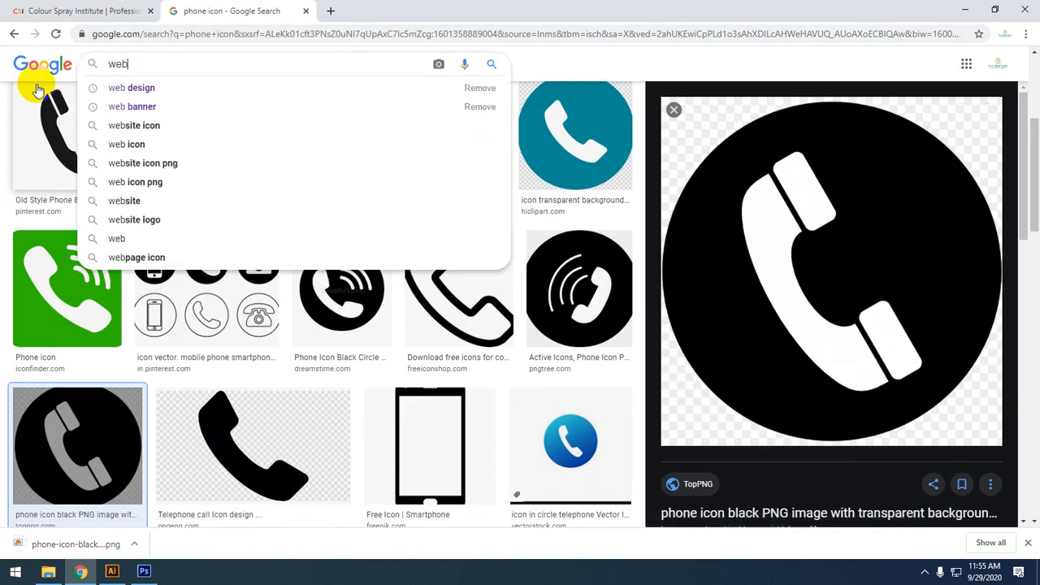
pyautogui.write('b')
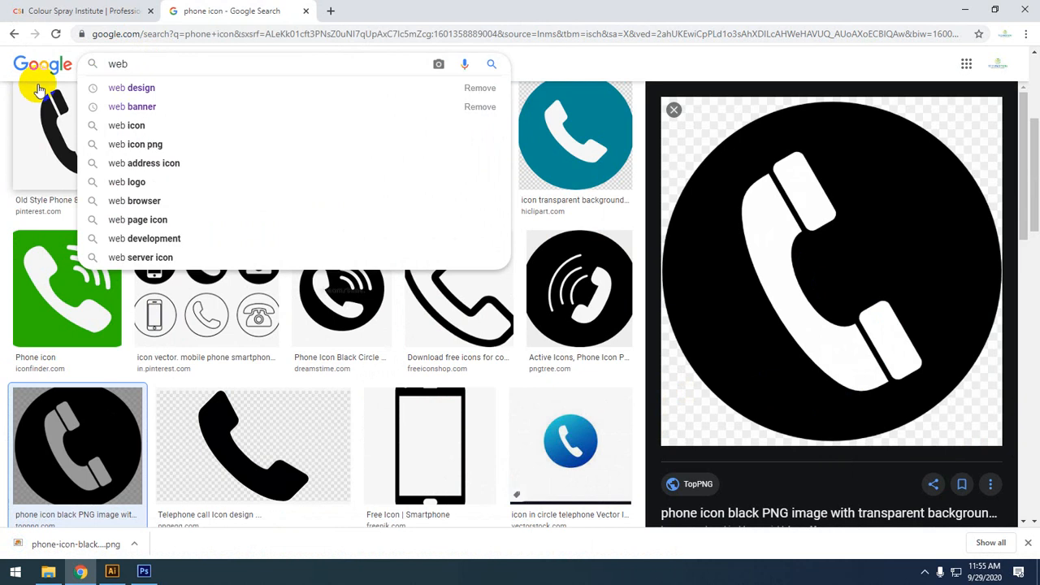
pyautogui.click(127, 125)
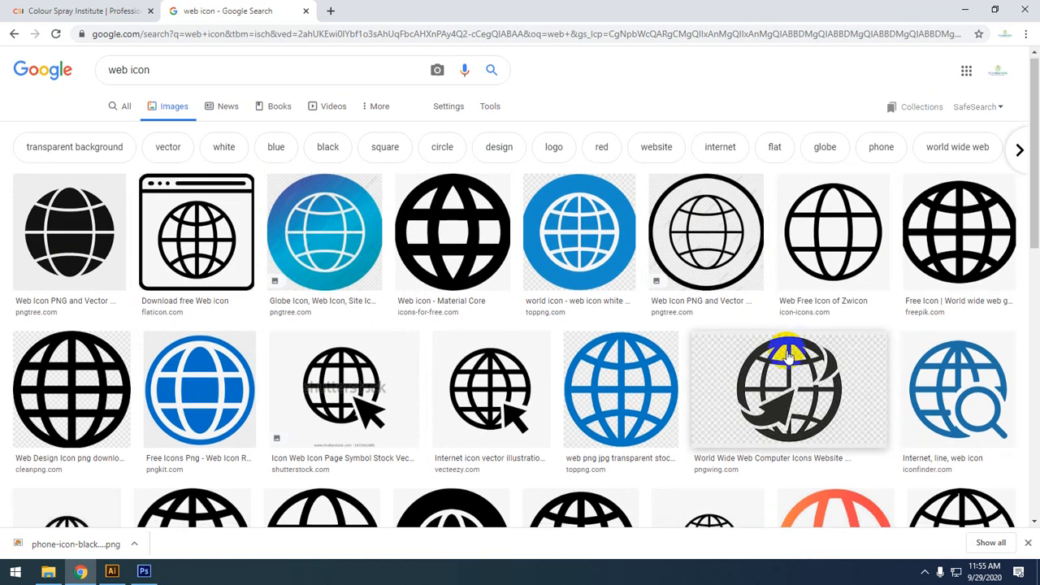
# Browse the web icon results and save the kindpng black globe with an arrow cursor to the Desktop
pyautogui.scroll(-3, 785, 353)
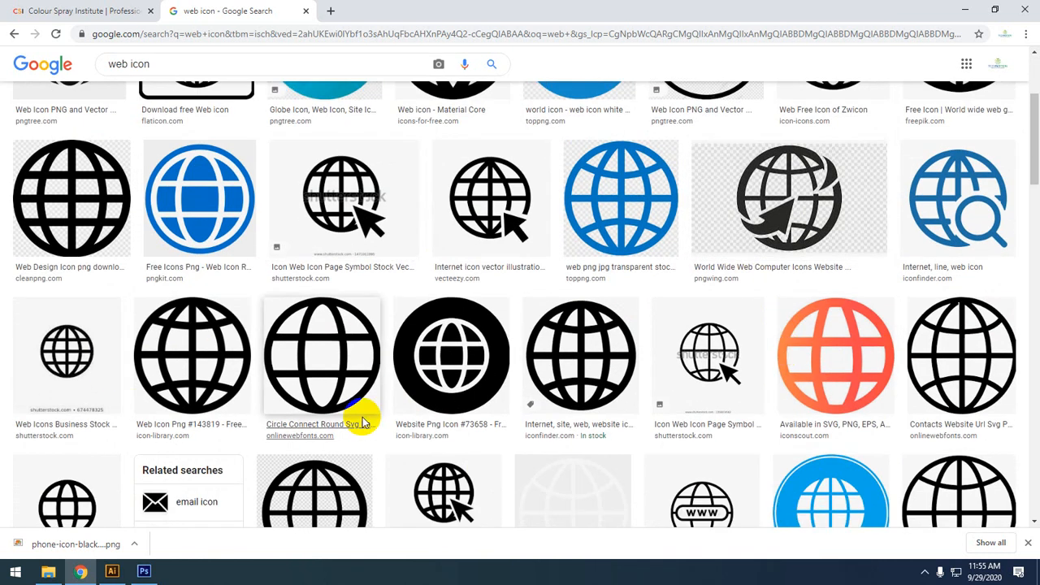
pyautogui.scroll(-3, 363, 417)
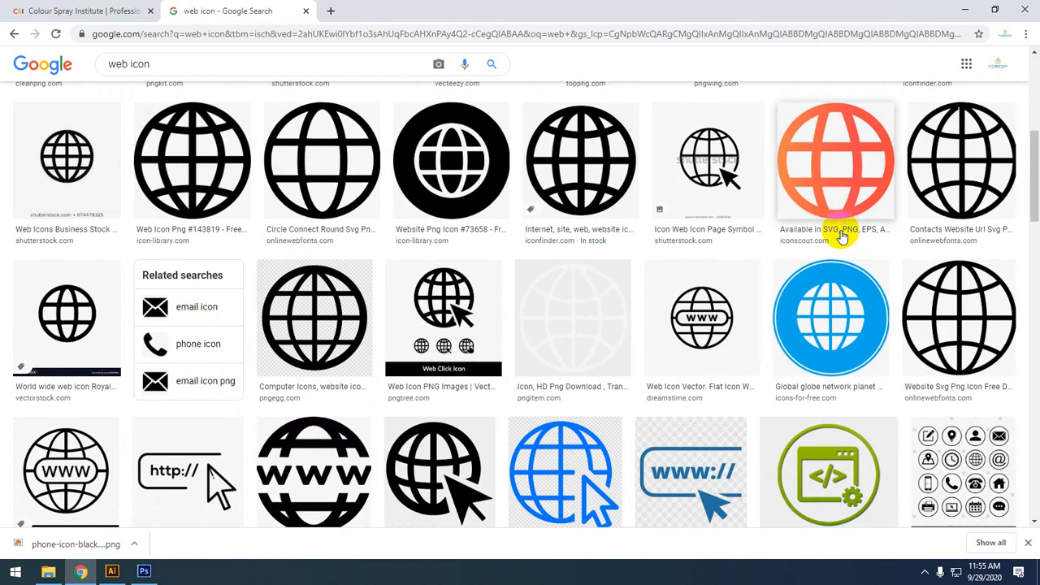
pyautogui.scroll(3, 842, 236)
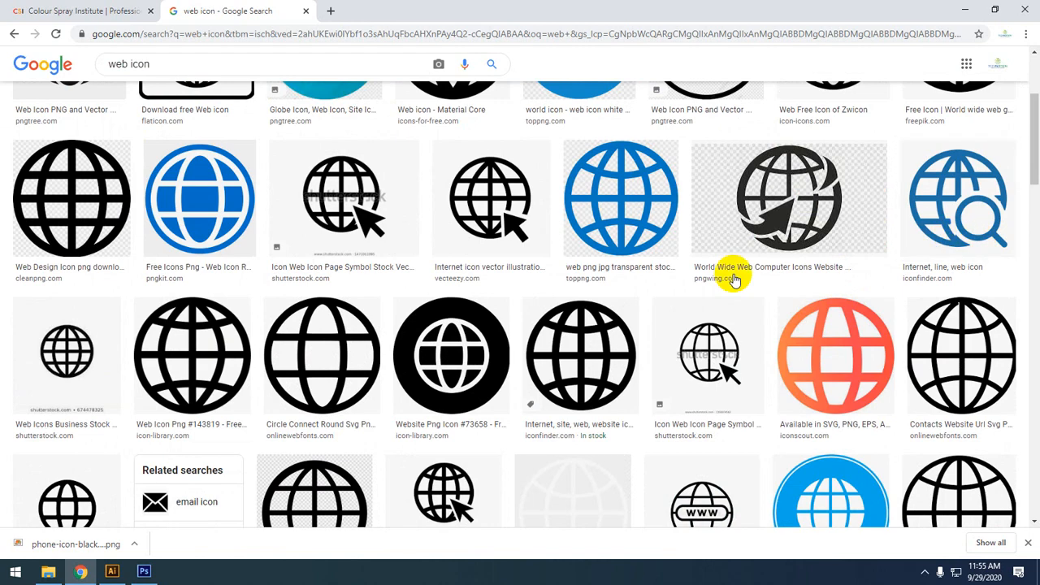
pyautogui.scroll(-7, 313, 367)
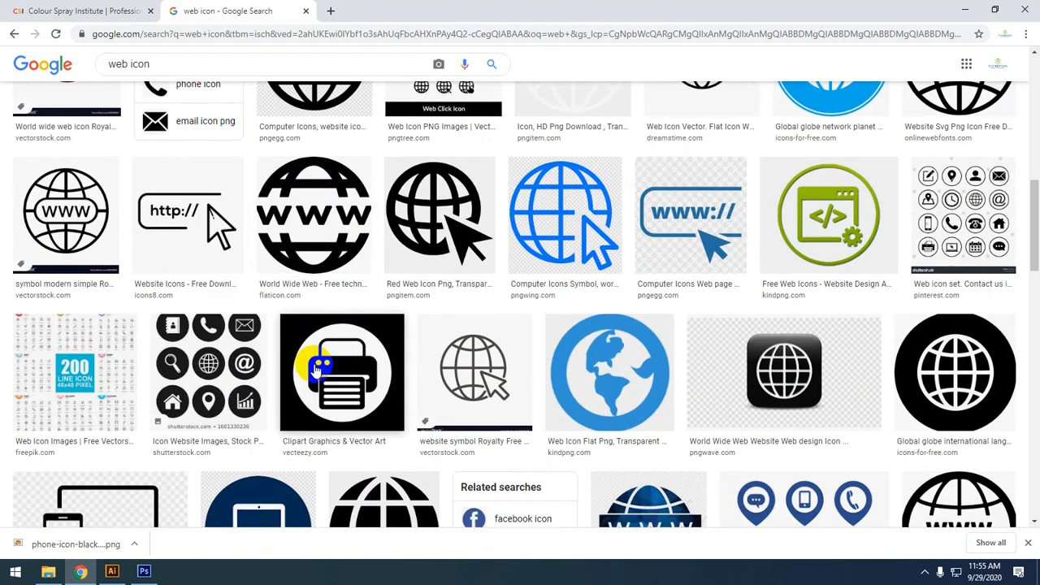
pyautogui.scroll(-5, 317, 368)
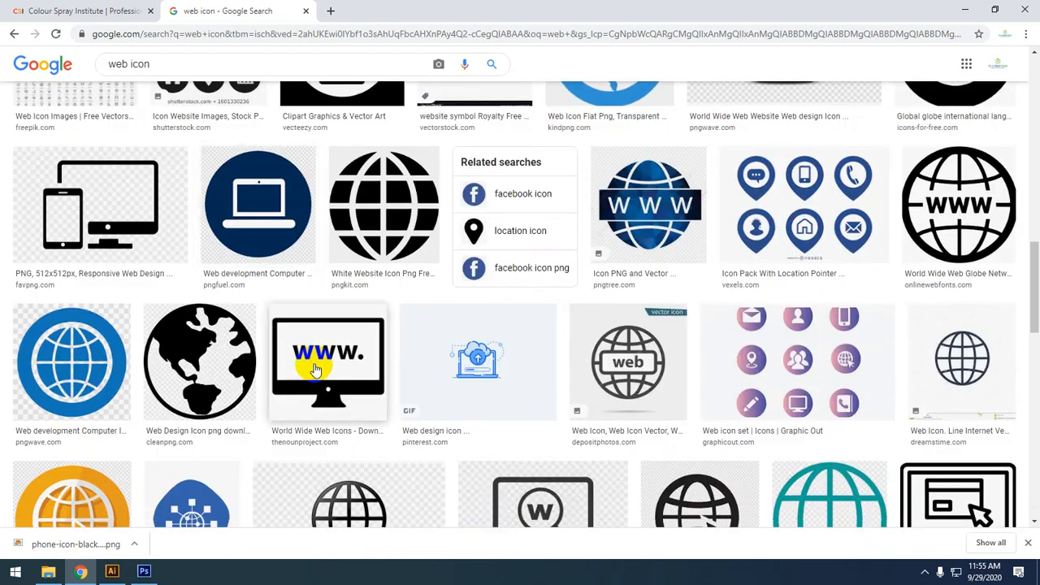
pyautogui.scroll(-10, 315, 370)
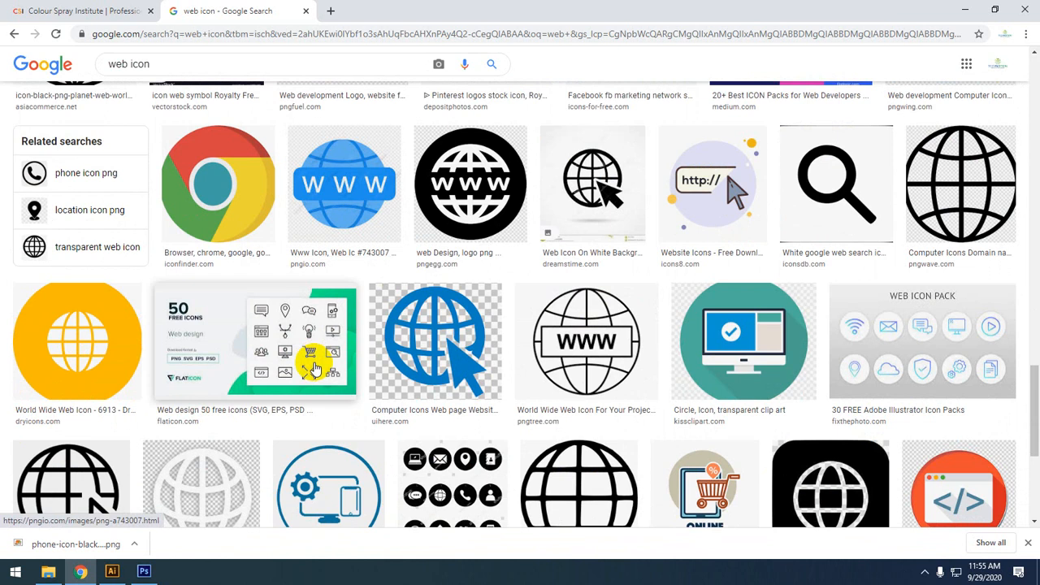
pyautogui.scroll(-3, 325, 364)
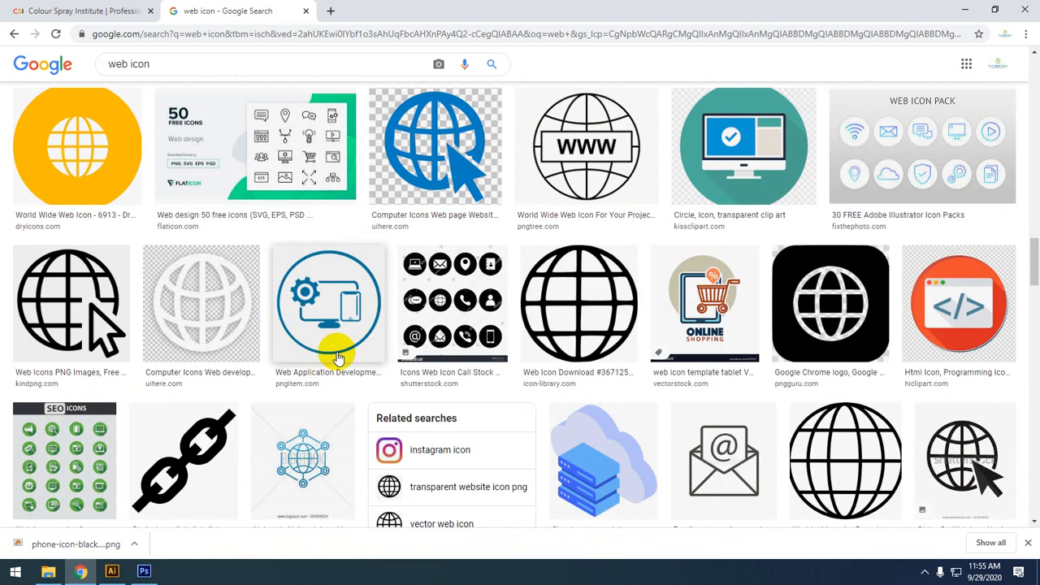
pyautogui.click(49, 268)
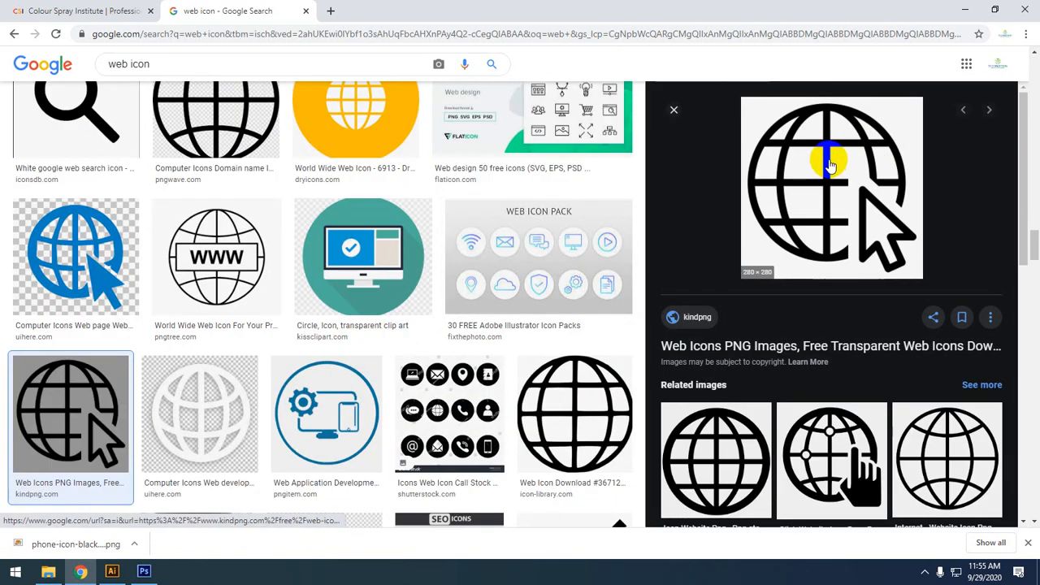
pyautogui.rightClick(829, 162)
pyautogui.click(883, 325)
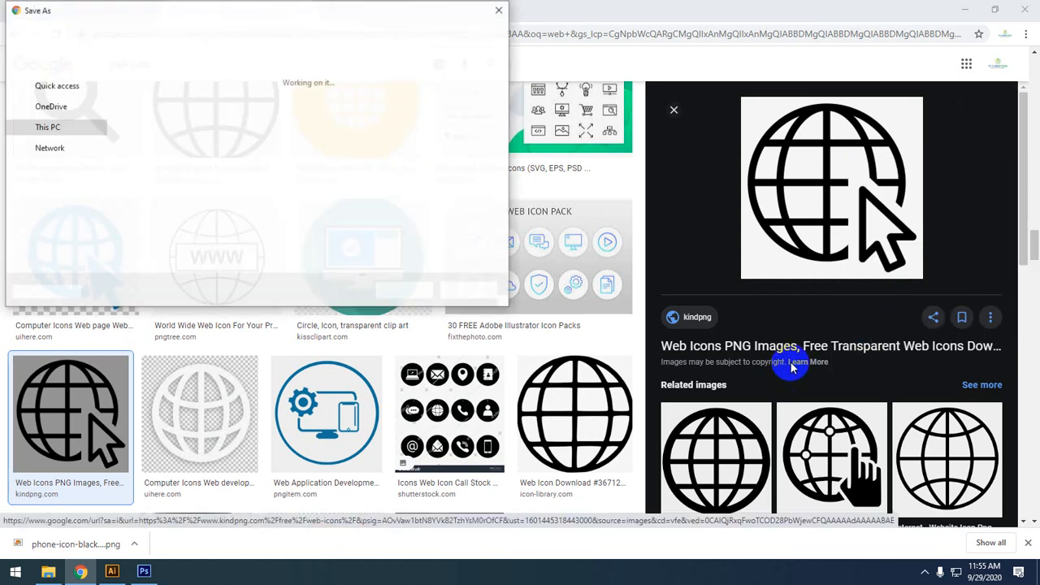
pyautogui.click(404, 290)
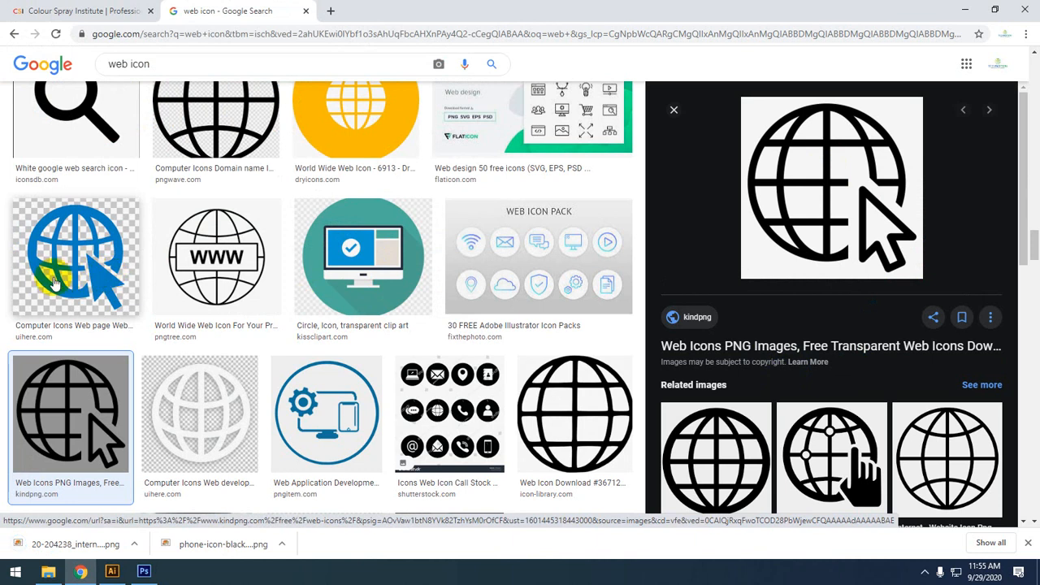
# Find the Iconfinder blue globe with a magnifying glass and save it to the Desktop as Internet_Line-20-512.png
pyautogui.scroll(-10, 373, 276)
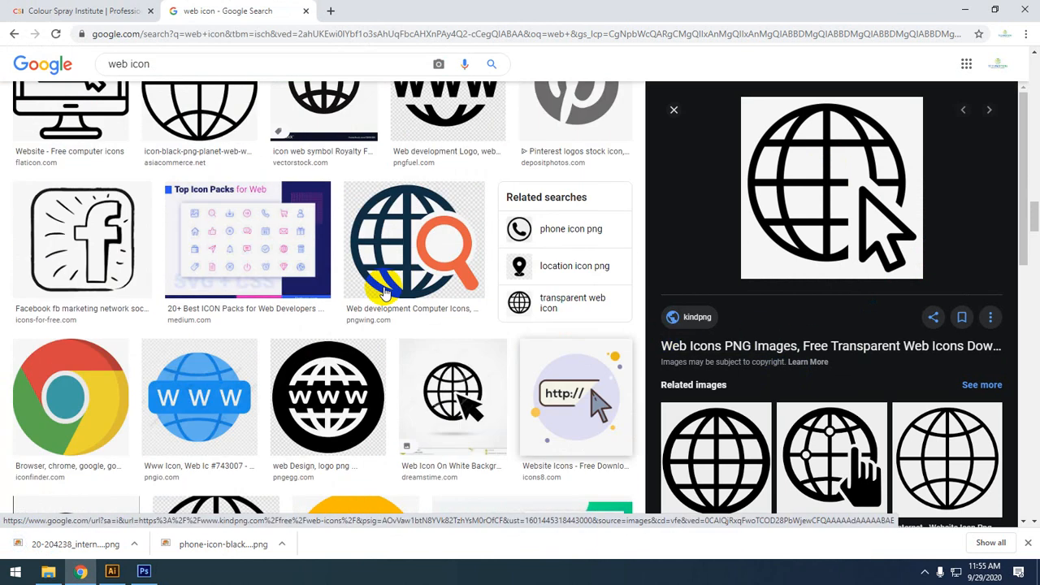
pyautogui.scroll(-12, 595, 340)
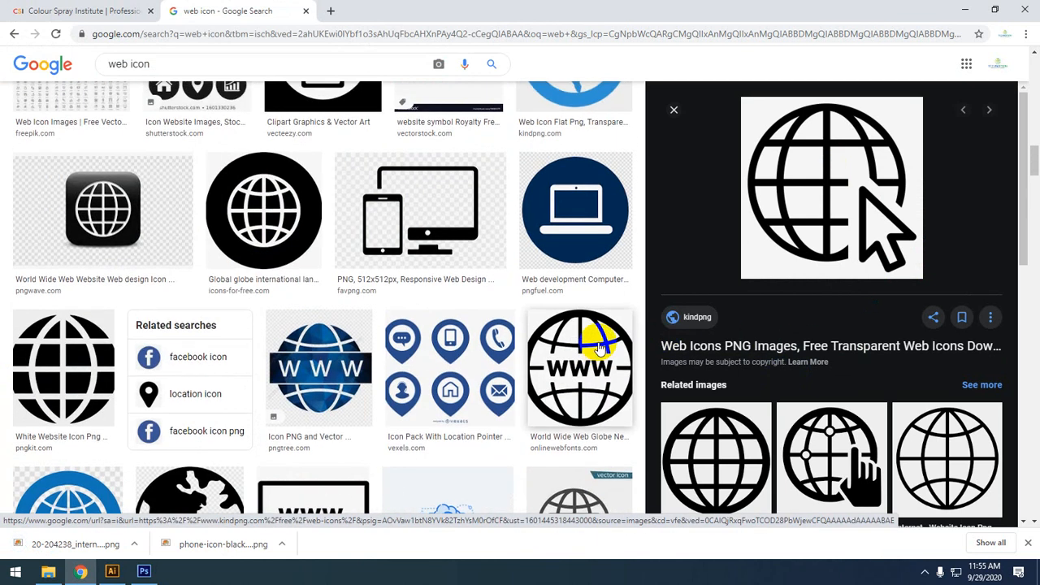
pyautogui.scroll(15, 589, 339)
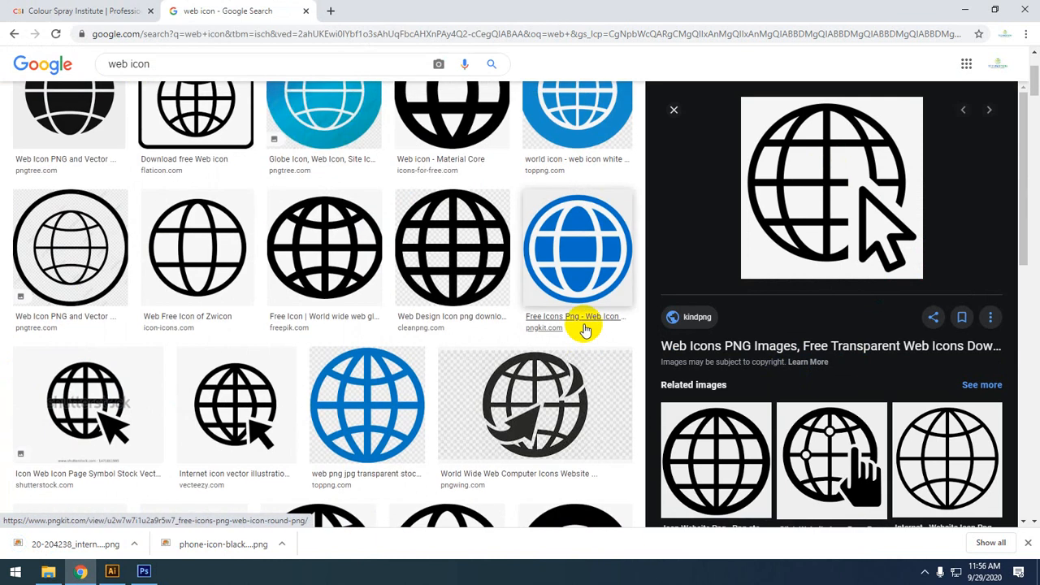
pyautogui.scroll(-6, 584, 326)
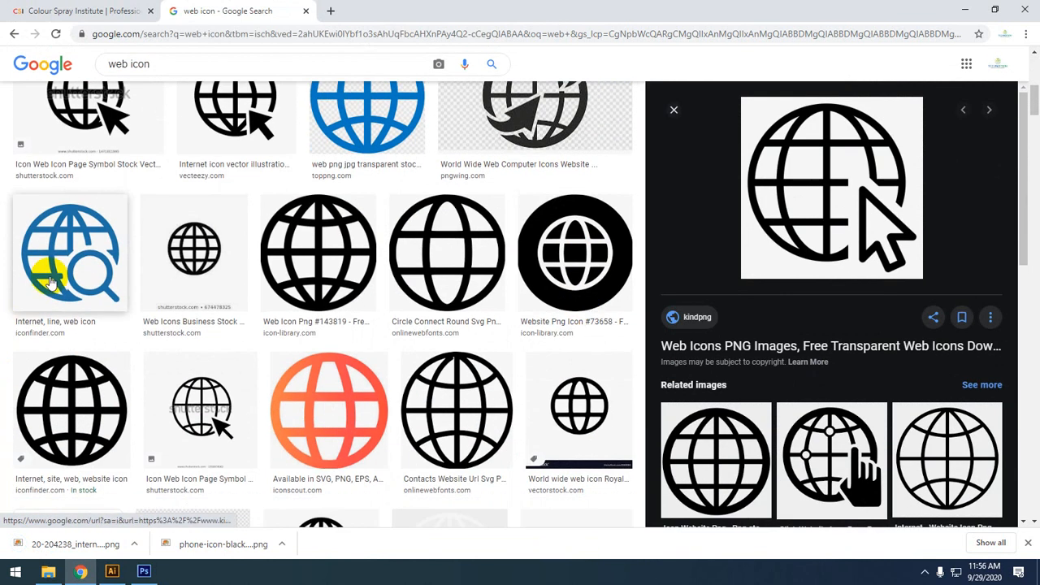
pyautogui.click(42, 261)
pyautogui.rightClick(812, 252)
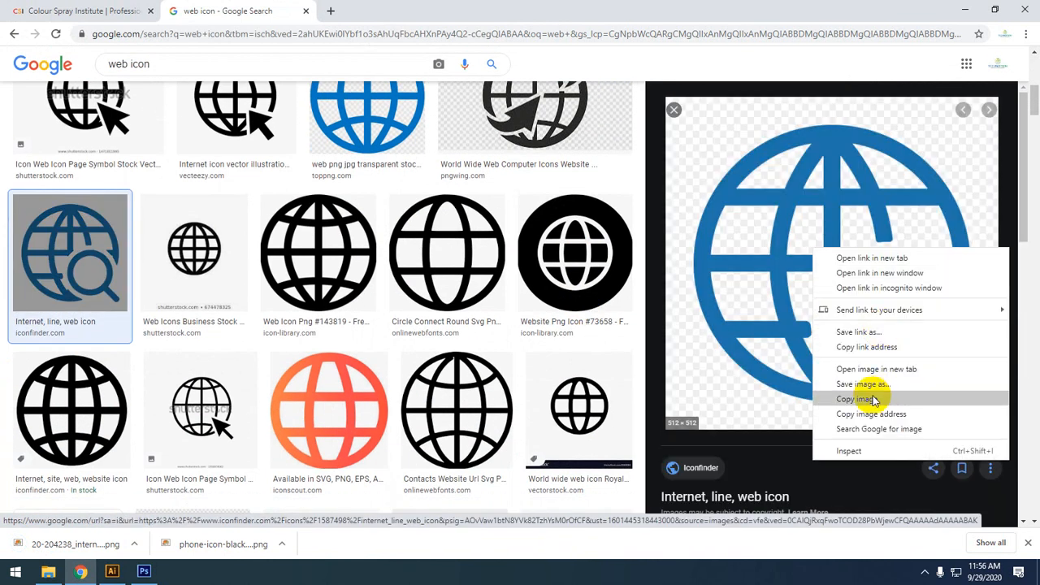
pyautogui.click(849, 398)
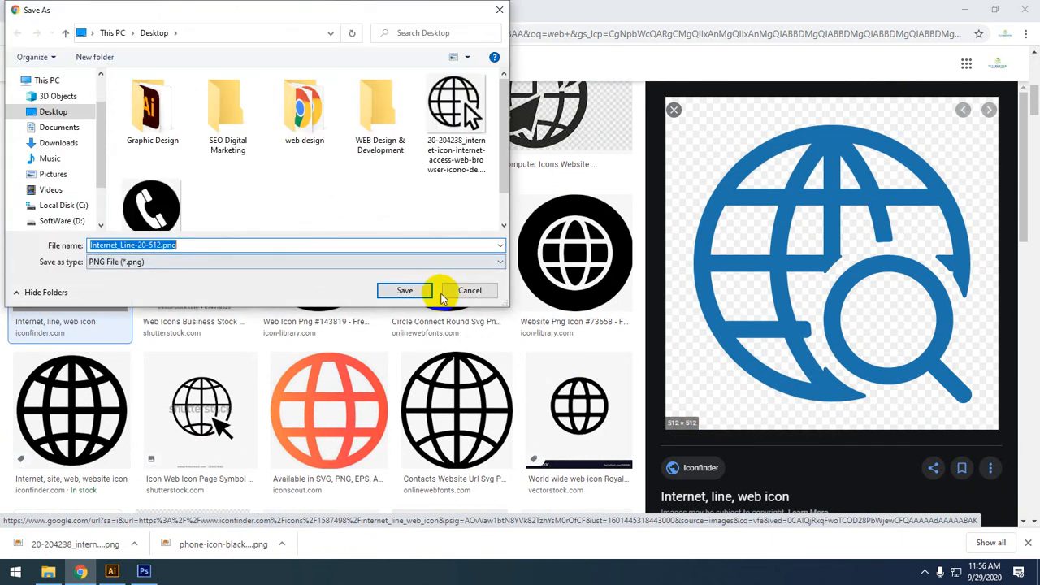
pyautogui.click(426, 291)
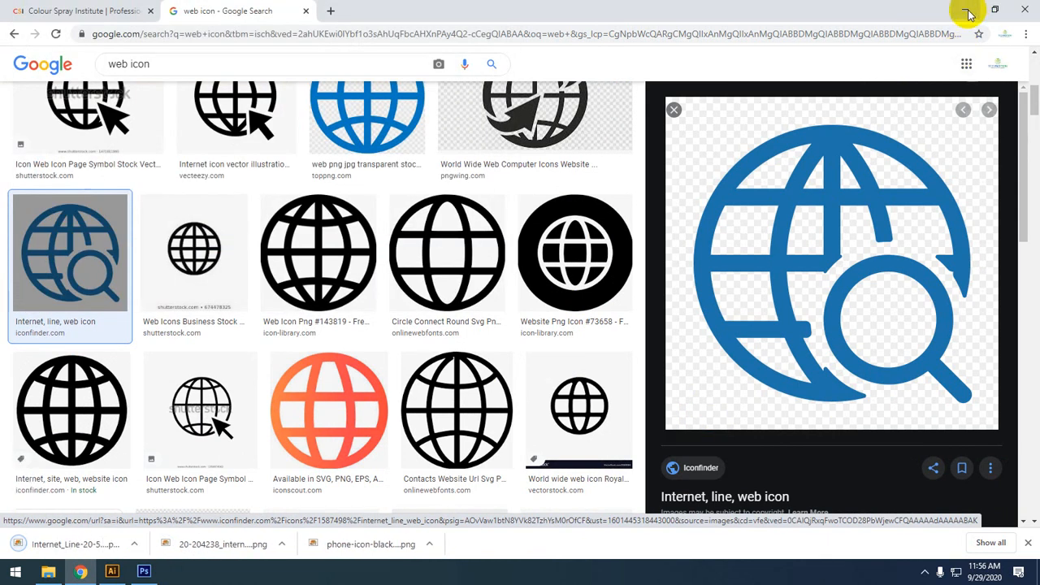
# Go to the desktop, select the three downloaded icon files together and place them in the Illustrator banner document
pyautogui.click(966, 11)
pyautogui.click(983, 6)
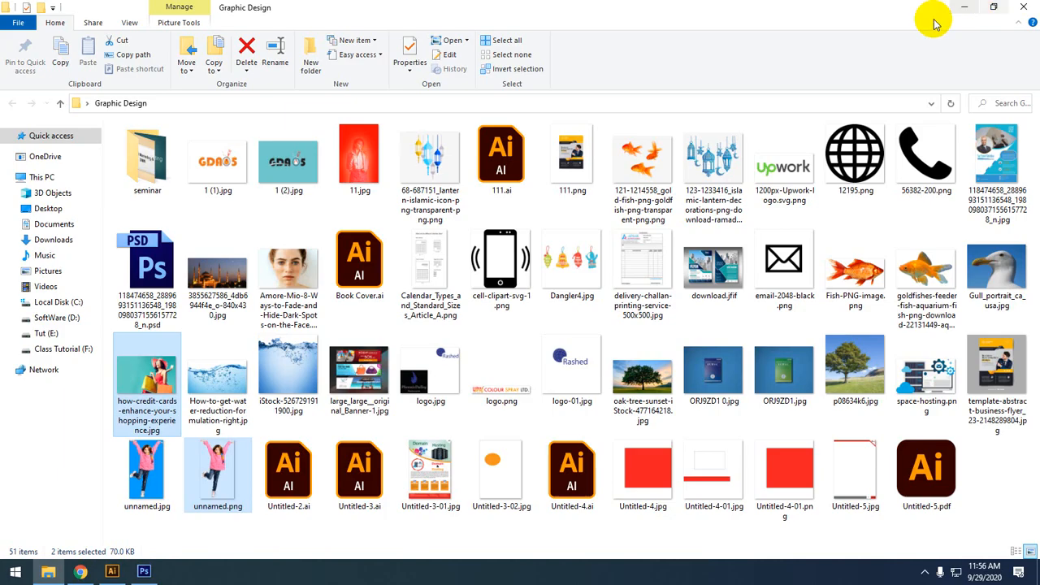
pyautogui.click(957, 12)
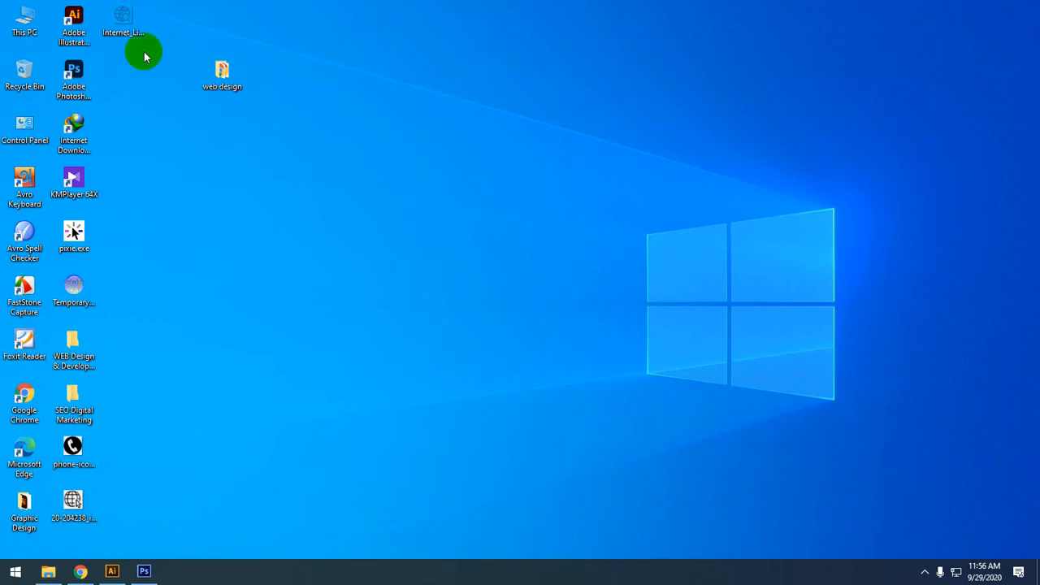
pyautogui.click(134, 34)
pyautogui.moveTo(112, 437); pyautogui.dragTo(64, 517)
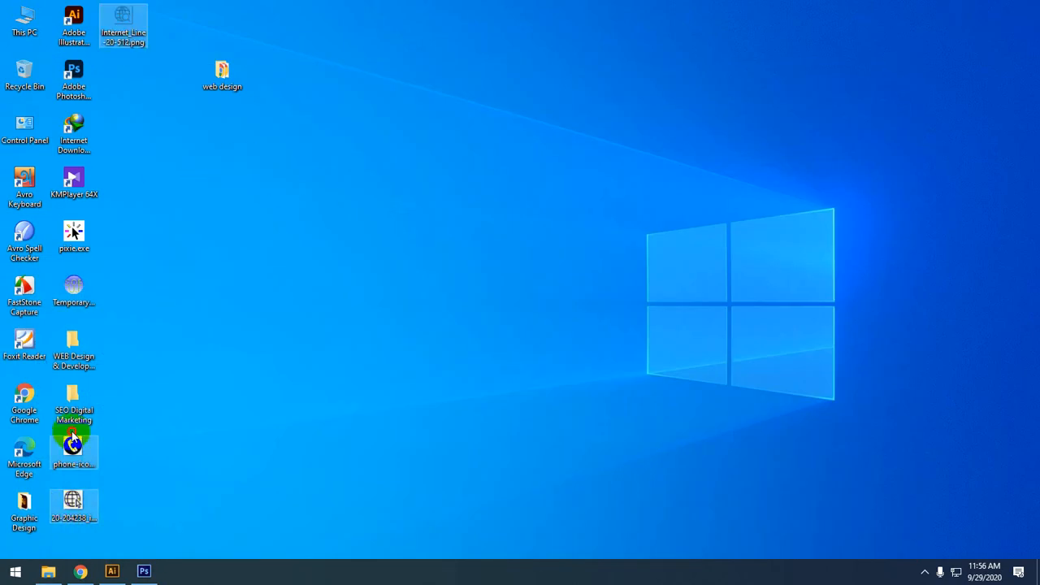
pyautogui.click(71, 442)
pyautogui.click(167, 197)
pyautogui.click(122, 16)
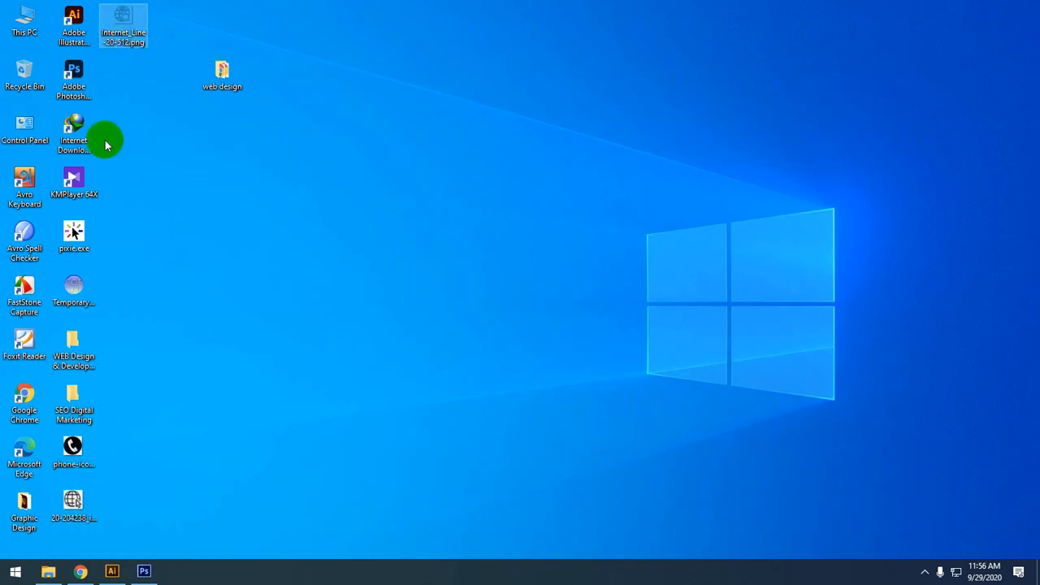
pyautogui.moveTo(107, 442); pyautogui.dragTo(84, 521)
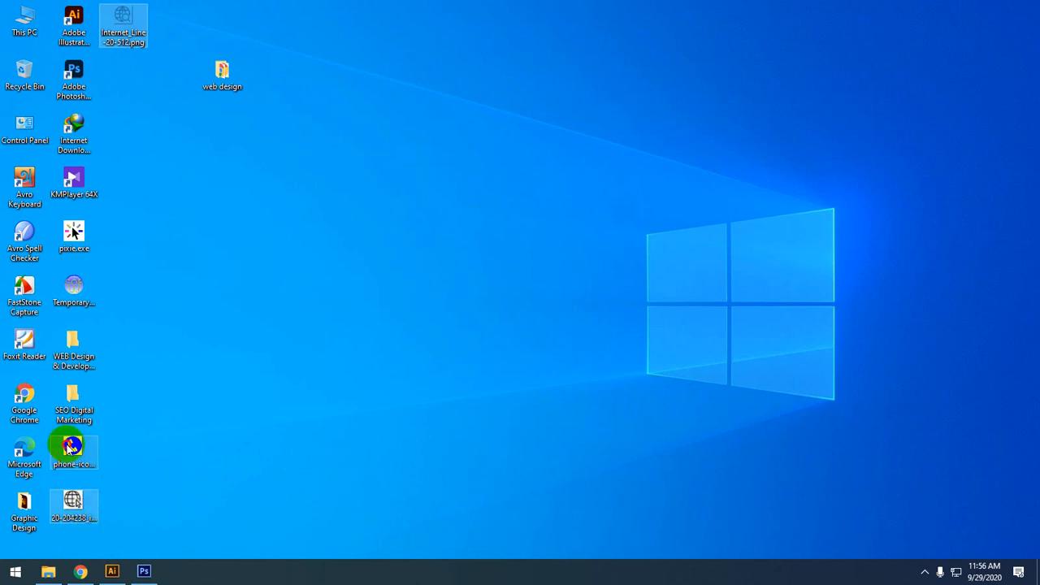
pyautogui.moveTo(70, 445); pyautogui.dragTo(470, 277)
pyautogui.scroll(-5, 468, 273)
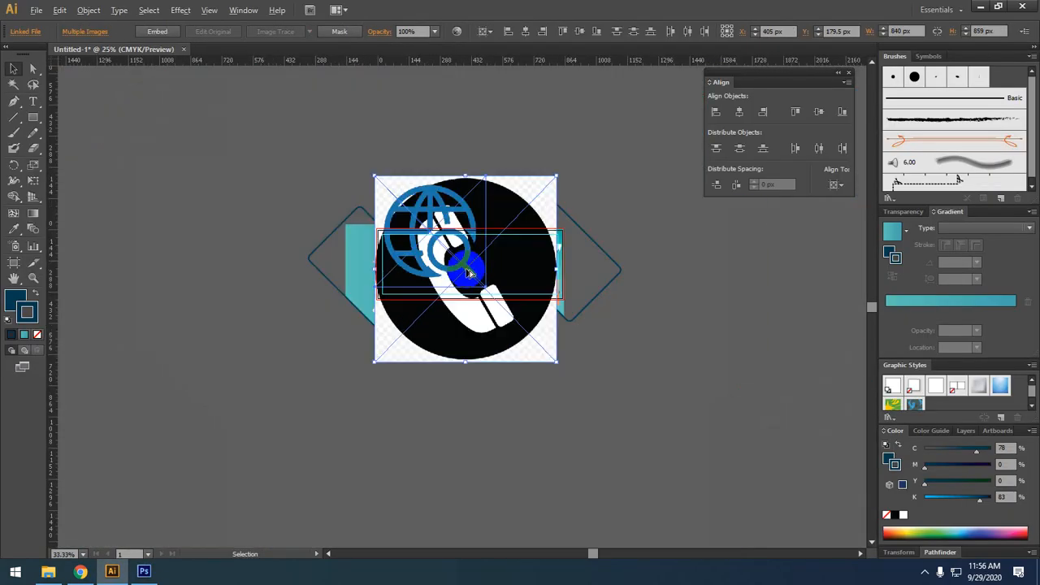
# Move the placed icons off the artboard beside the banner, embed them, and separate the blue globe from the phone icon
pyautogui.moveTo(436, 233); pyautogui.dragTo(216, 325)
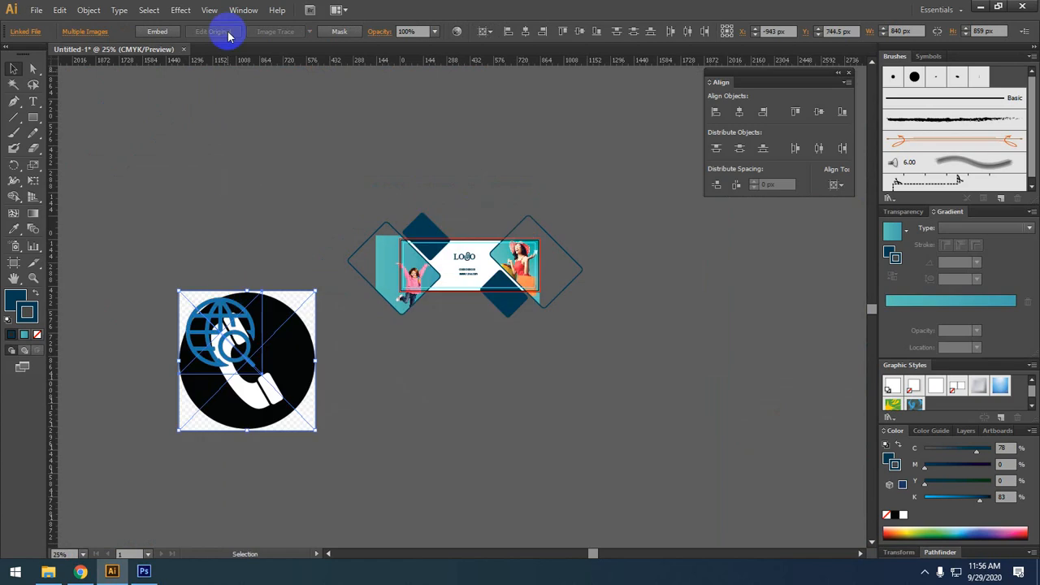
pyautogui.click(170, 34)
pyautogui.moveTo(264, 275); pyautogui.dragTo(360, 263)
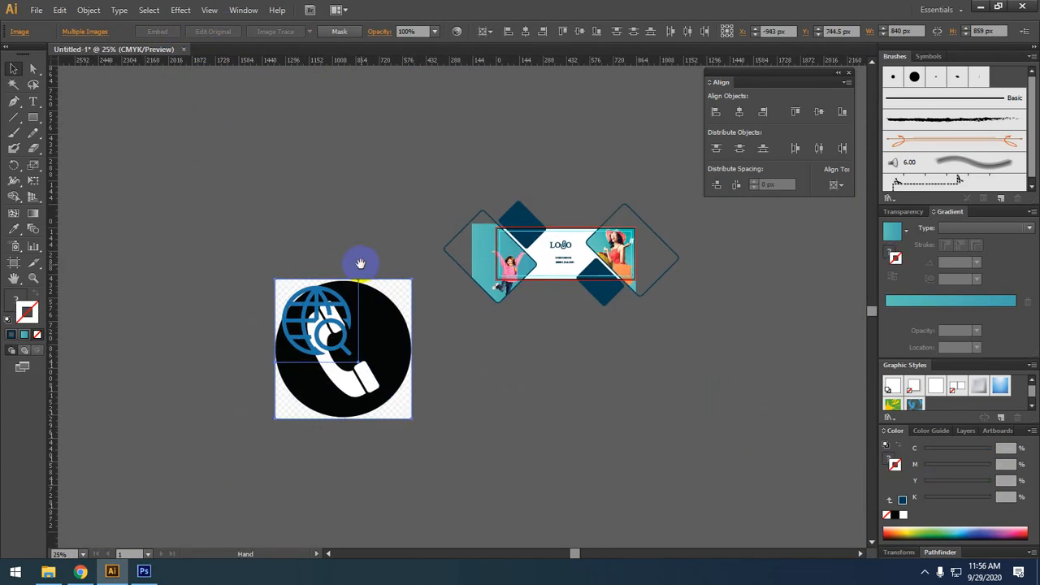
pyautogui.click(451, 449)
pyautogui.moveTo(225, 237); pyautogui.dragTo(225, 237)
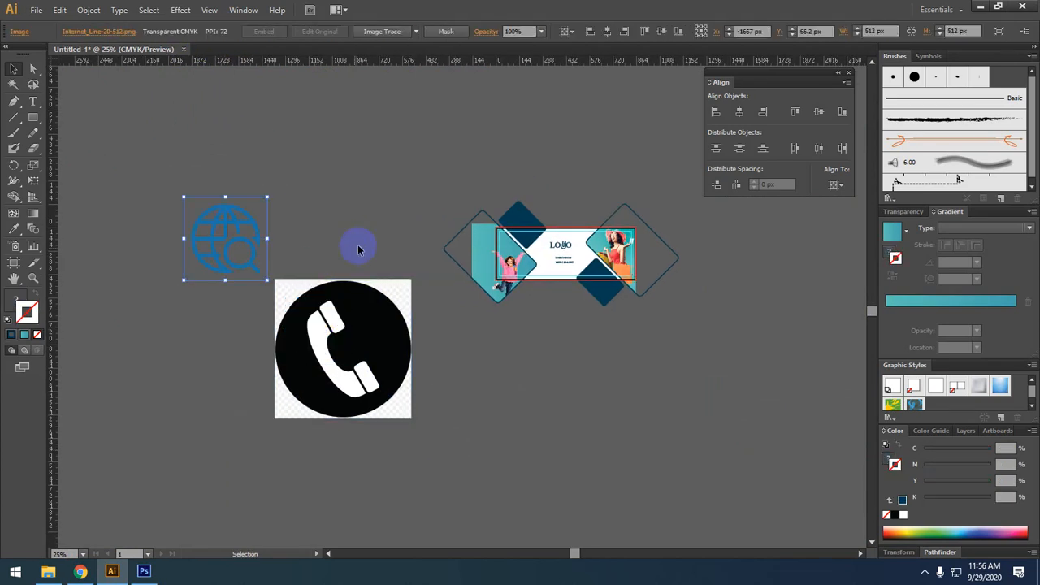
pyautogui.moveTo(340, 325); pyautogui.dragTo(282, 365)
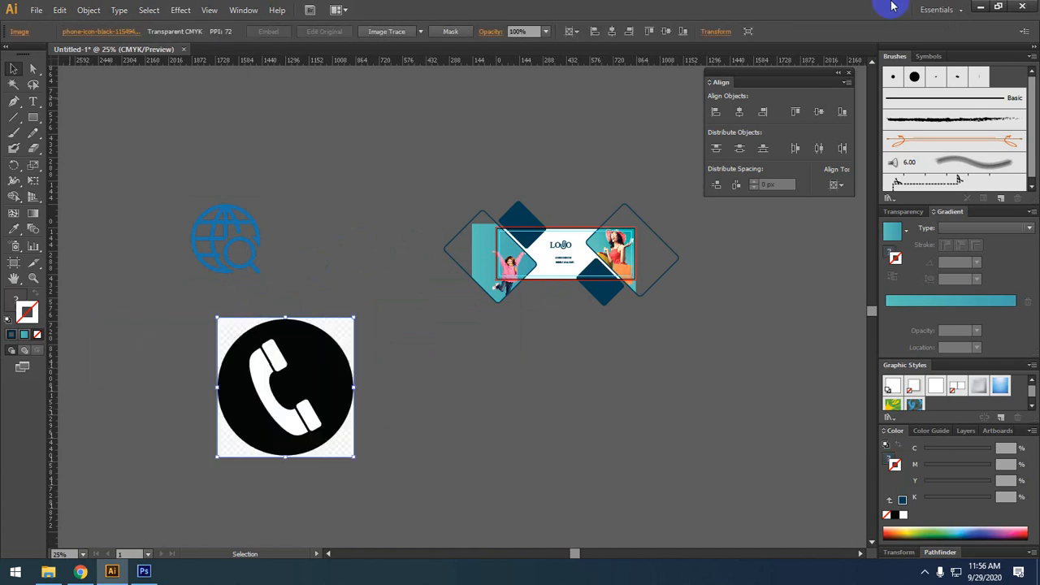
# Return to the desktop and try to place the black globe-with-cursor PNG in the Illustrator document on its own
pyautogui.click(980, 7)
pyautogui.moveTo(91, 494); pyautogui.dragTo(293, 504)
pyautogui.click(336, 478)
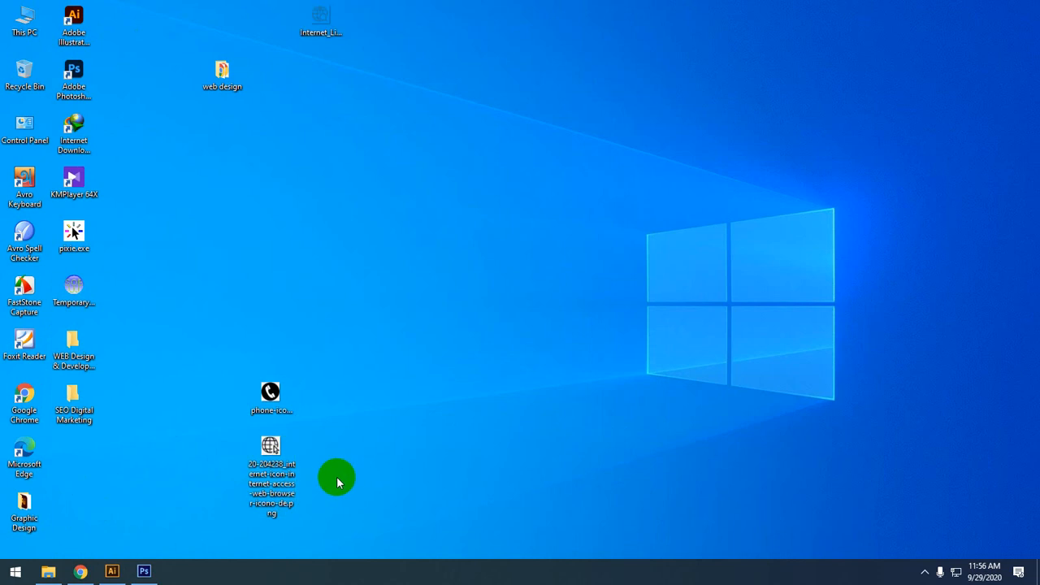
pyautogui.click(262, 455)
pyautogui.moveTo(261, 457); pyautogui.dragTo(432, 324)
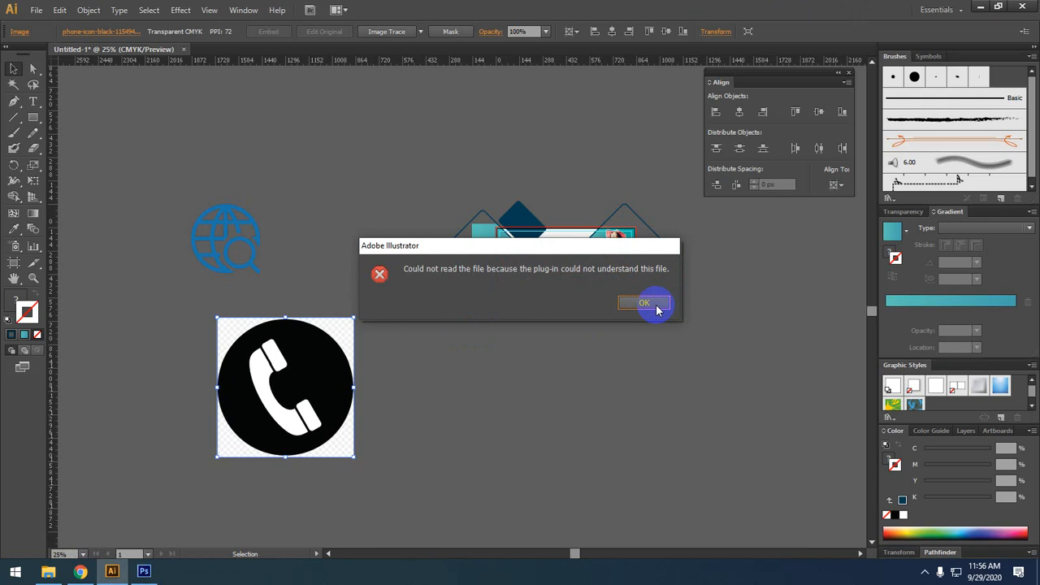
pyautogui.click(654, 305)
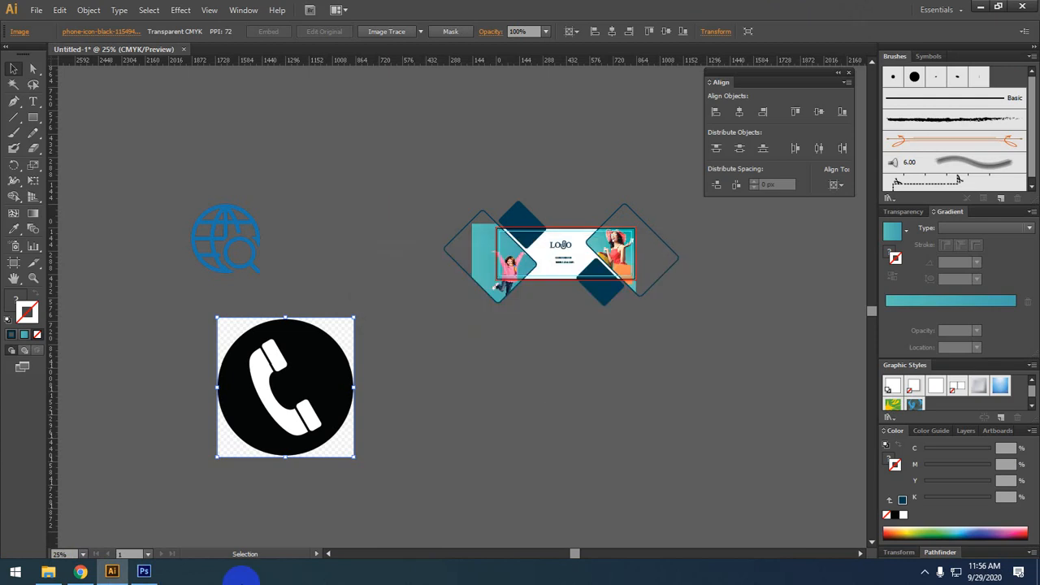
# Switch back to Chrome and save the Pngtree "Web Click Icon" globe image from the web icon results
pyautogui.click(144, 571)
pyautogui.click(118, 573)
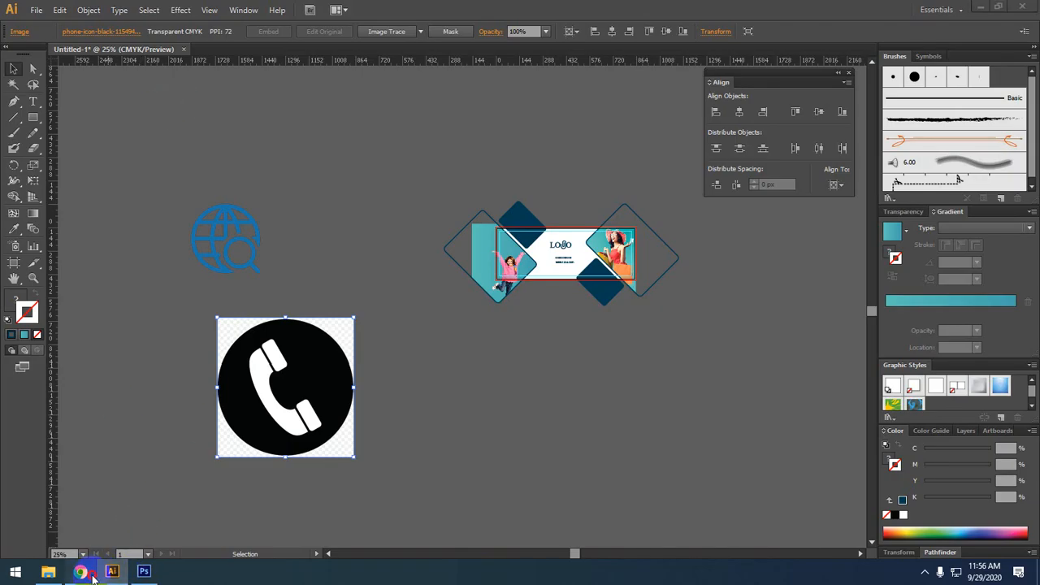
pyautogui.click(81, 571)
pyautogui.scroll(-3, 136, 389)
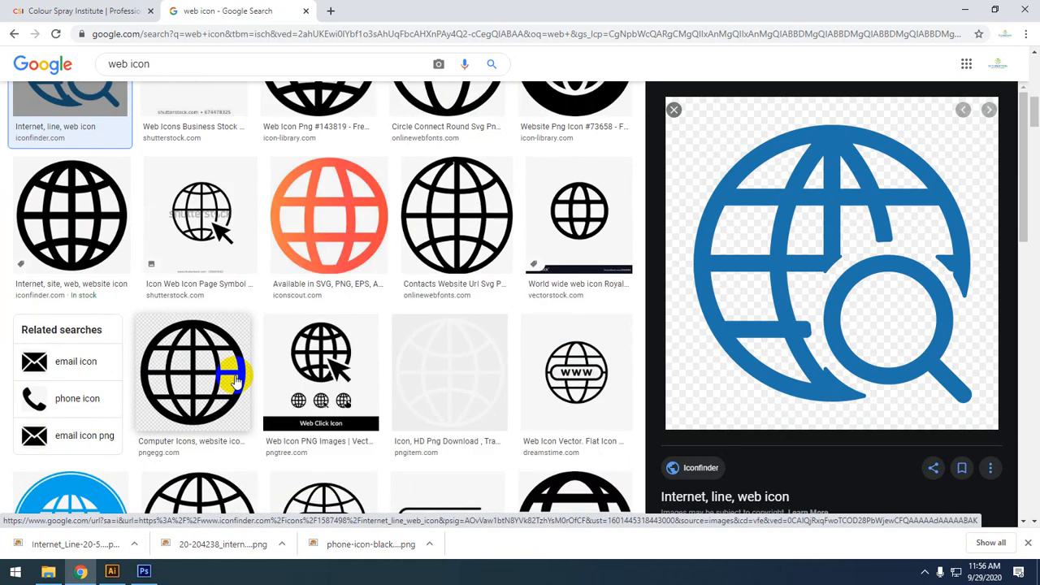
pyautogui.scroll(-2, 237, 375)
pyautogui.click(334, 189)
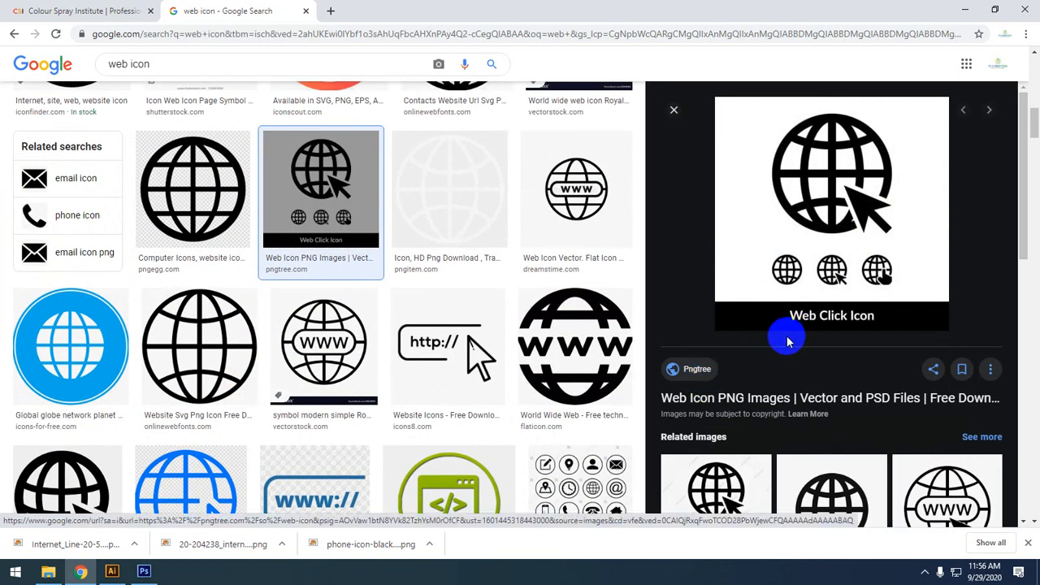
pyautogui.rightClick(772, 255)
pyautogui.click(812, 403)
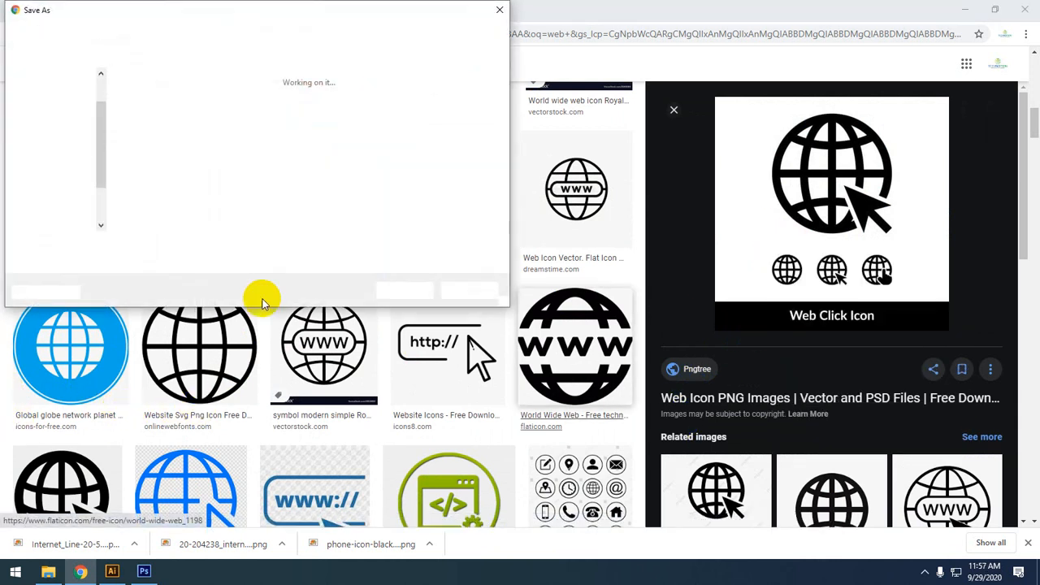
pyautogui.click(424, 290)
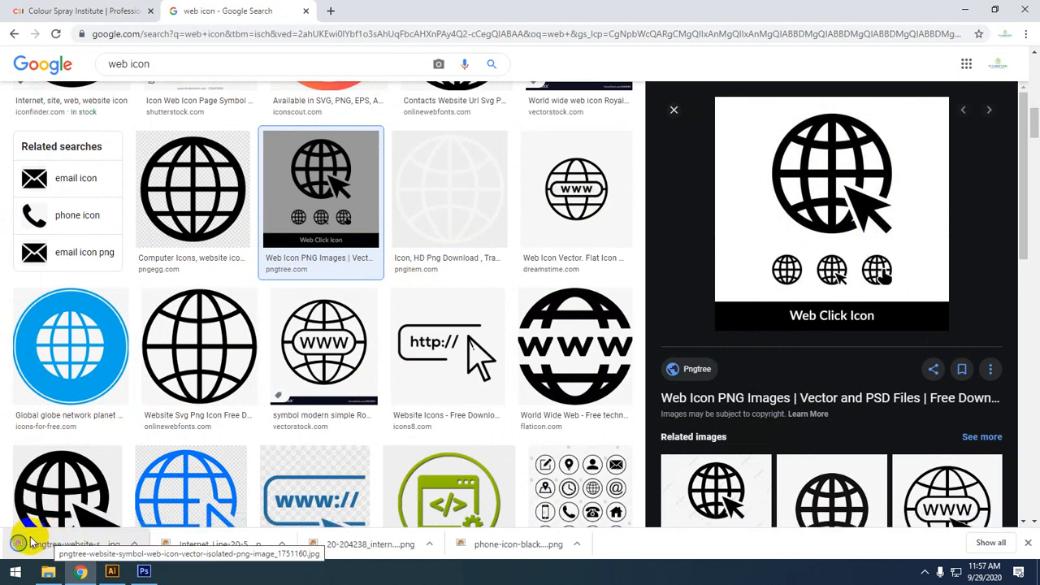
# Place the downloaded Web Click Icon image in the Illustrator document, embed it, and arrange it with the phone icon just below
pyautogui.moveTo(31, 541); pyautogui.dragTo(448, 341)
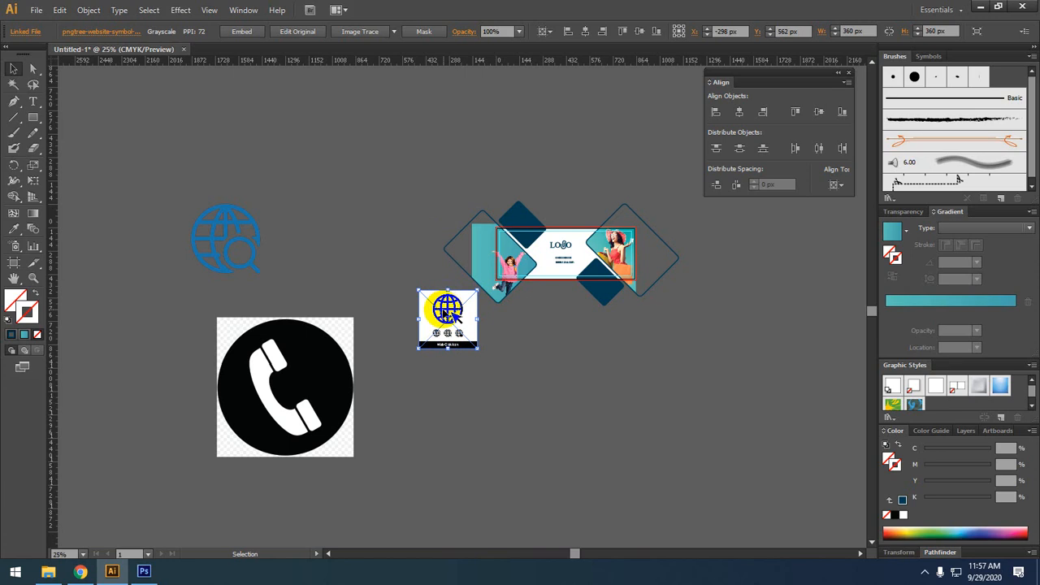
pyautogui.click(242, 31)
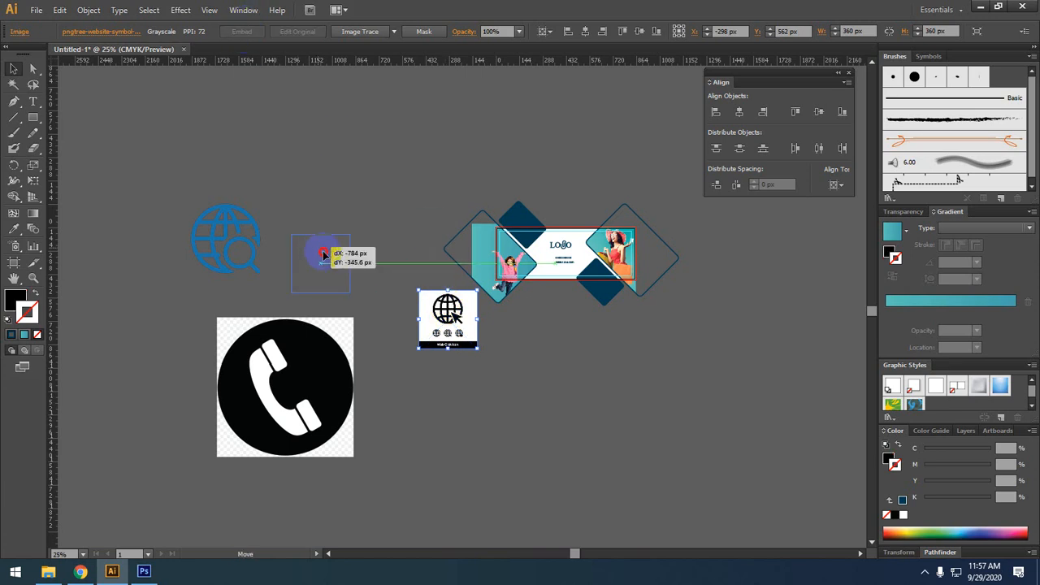
pyautogui.moveTo(445, 304); pyautogui.dragTo(333, 260)
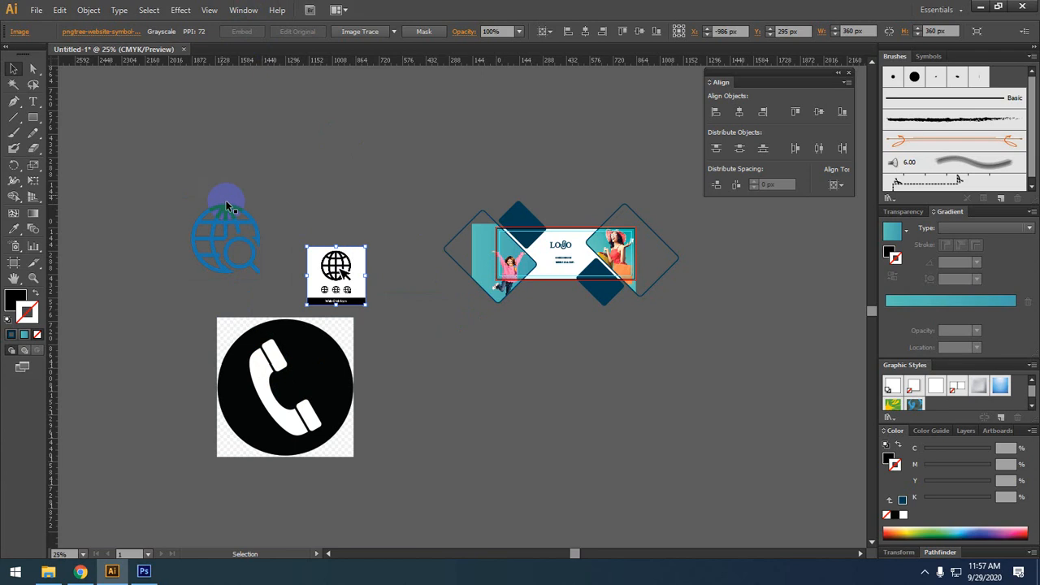
pyautogui.click(209, 218)
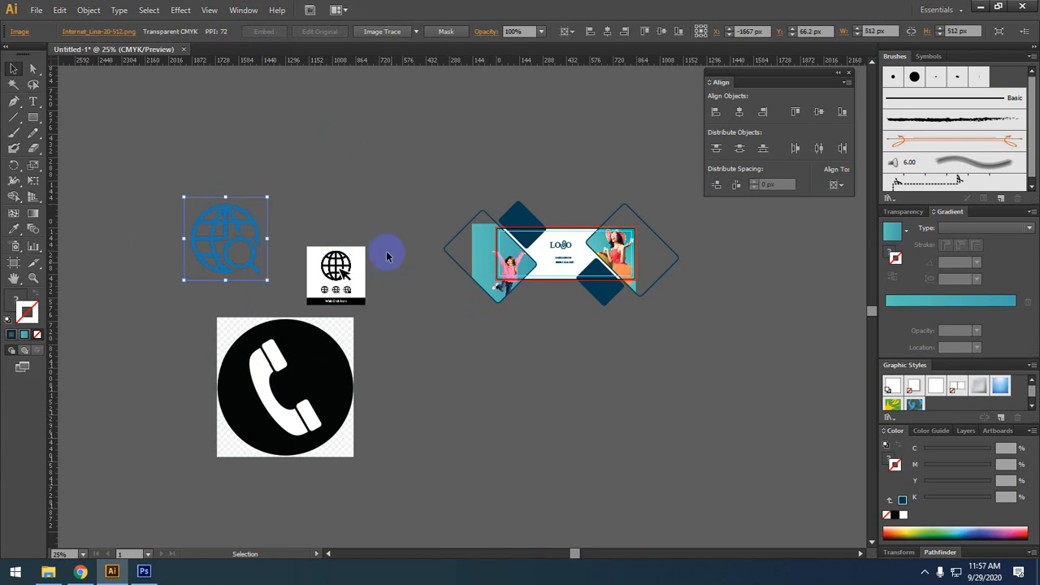
pyautogui.moveTo(348, 353); pyautogui.dragTo(383, 329)
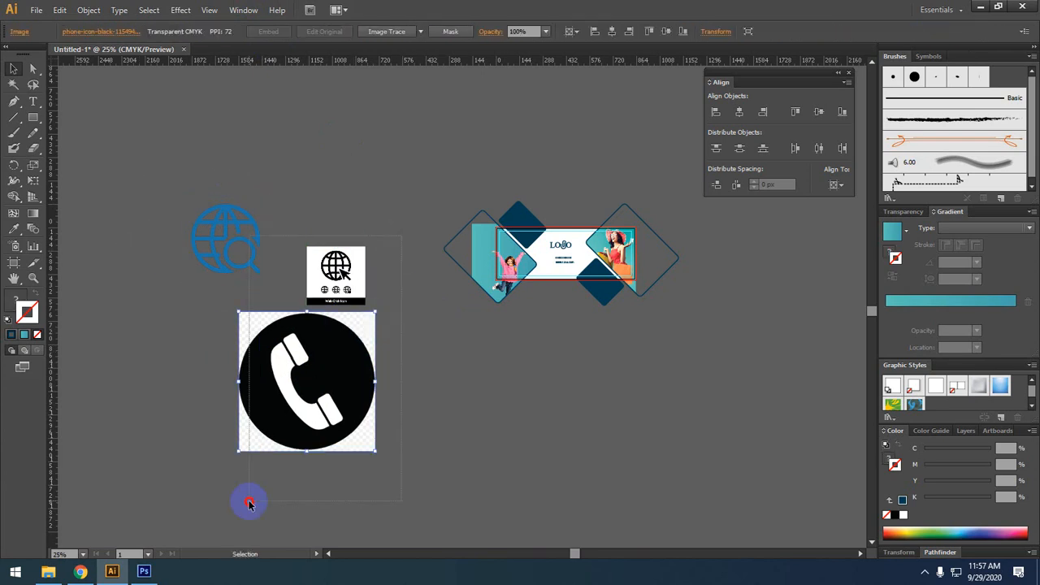
pyautogui.moveTo(300, 484); pyautogui.dragTo(313, 429)
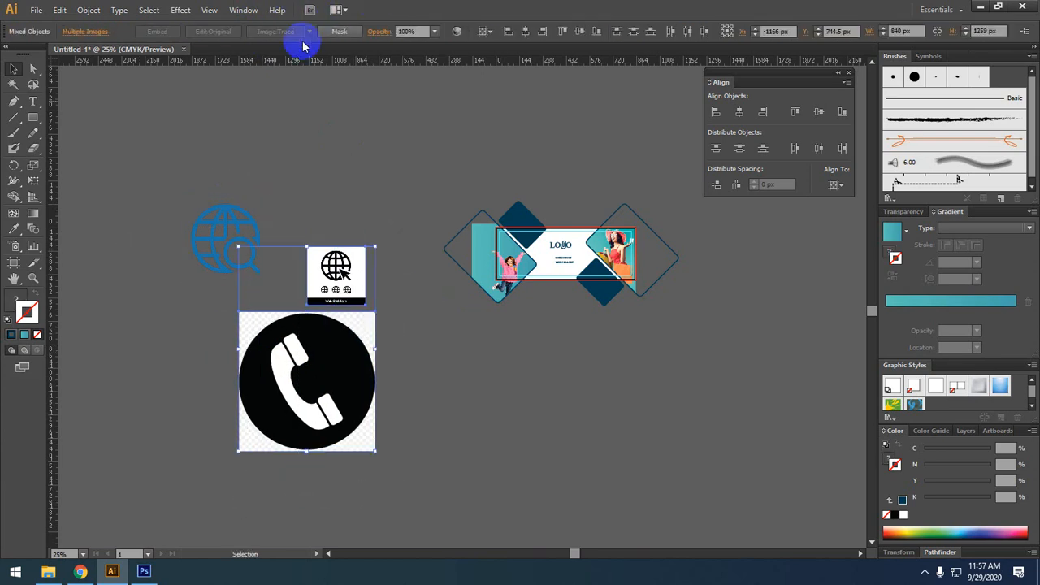
pyautogui.click(385, 227)
pyautogui.moveTo(382, 238); pyautogui.dragTo(353, 409)
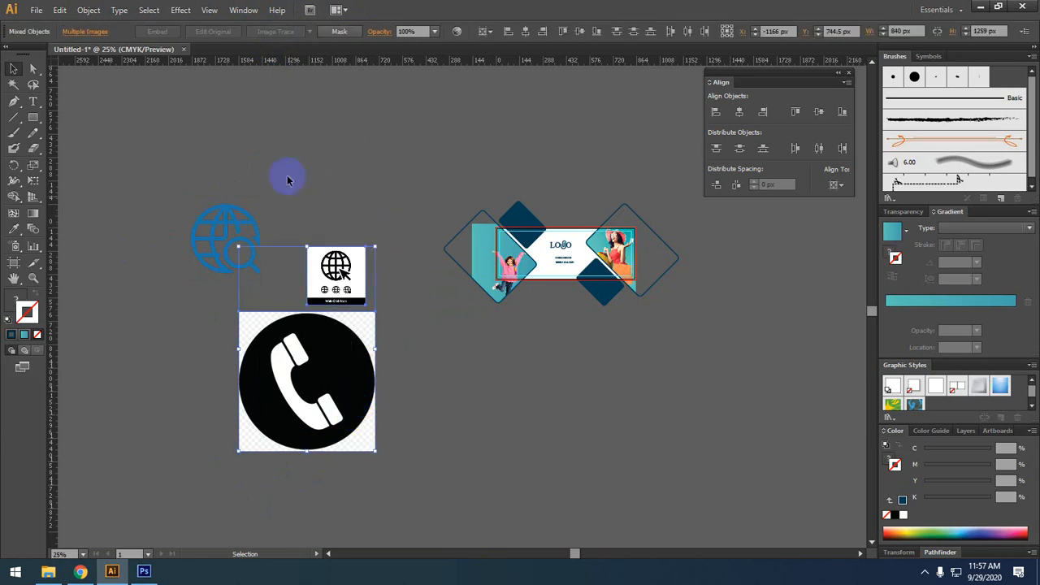
pyautogui.click(396, 191)
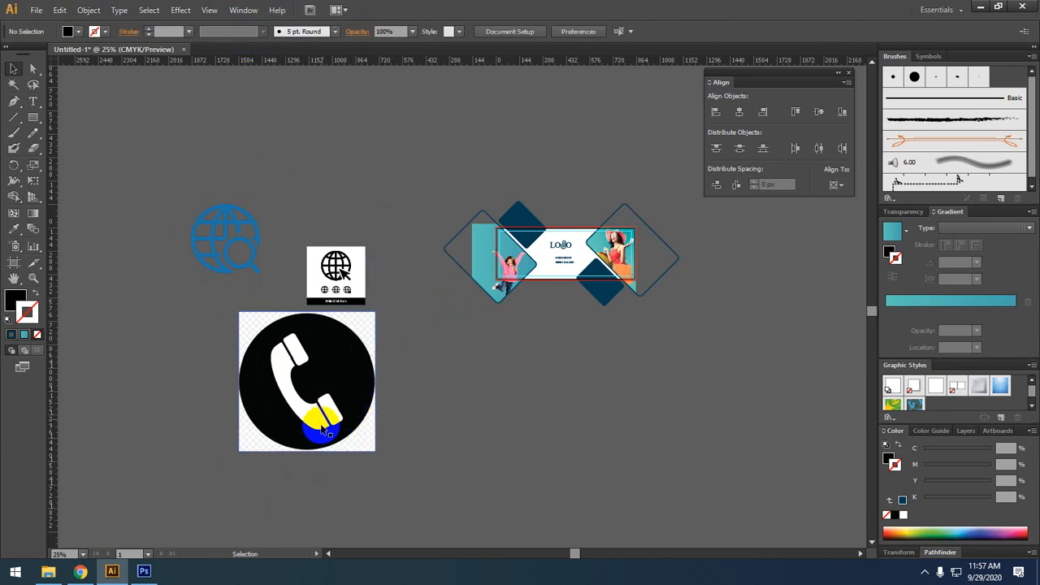
# Image-trace the phone icon with the default preset and expand the tracing into editable paths
pyautogui.click(317, 410)
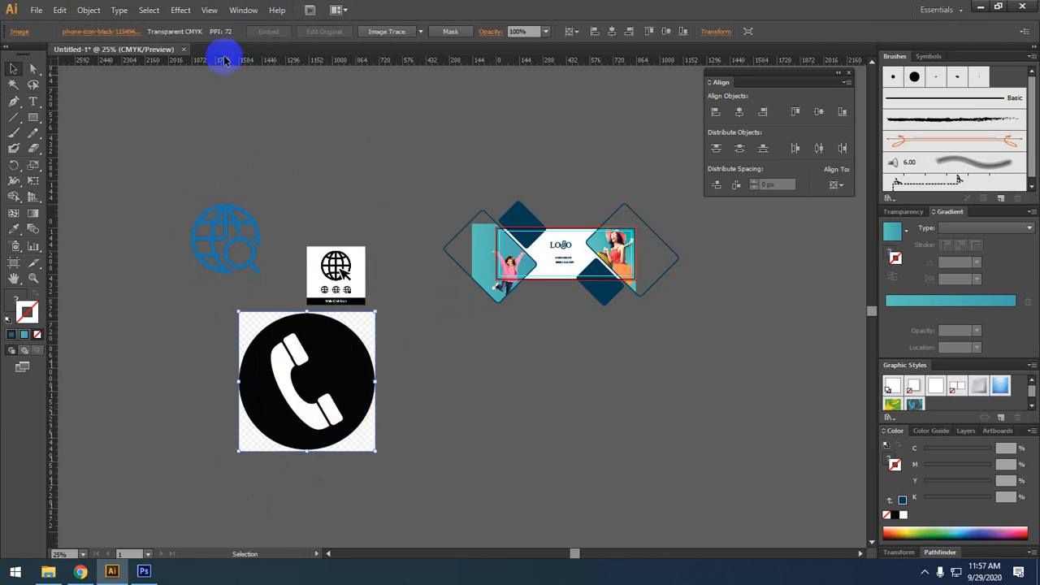
pyautogui.click(390, 31)
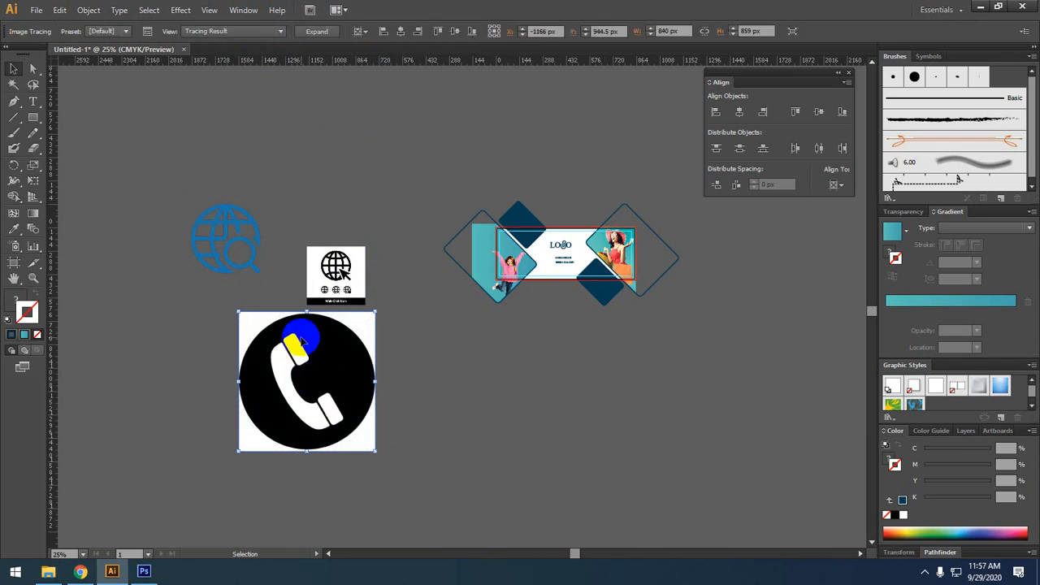
pyautogui.click(317, 31)
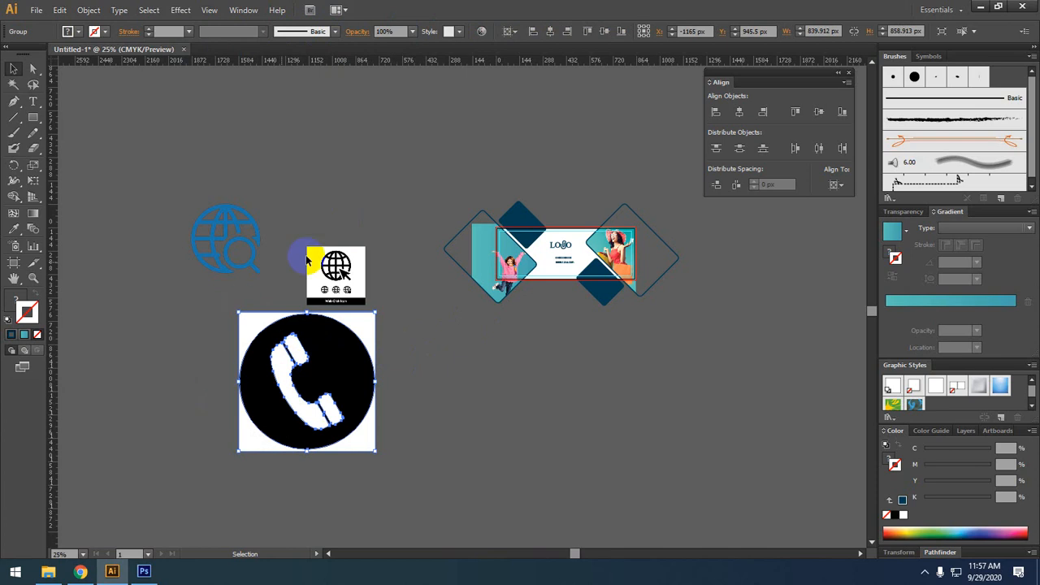
# Ungroup the traced phone icon and delete the white square background around its black circle
pyautogui.rightClick(332, 376)
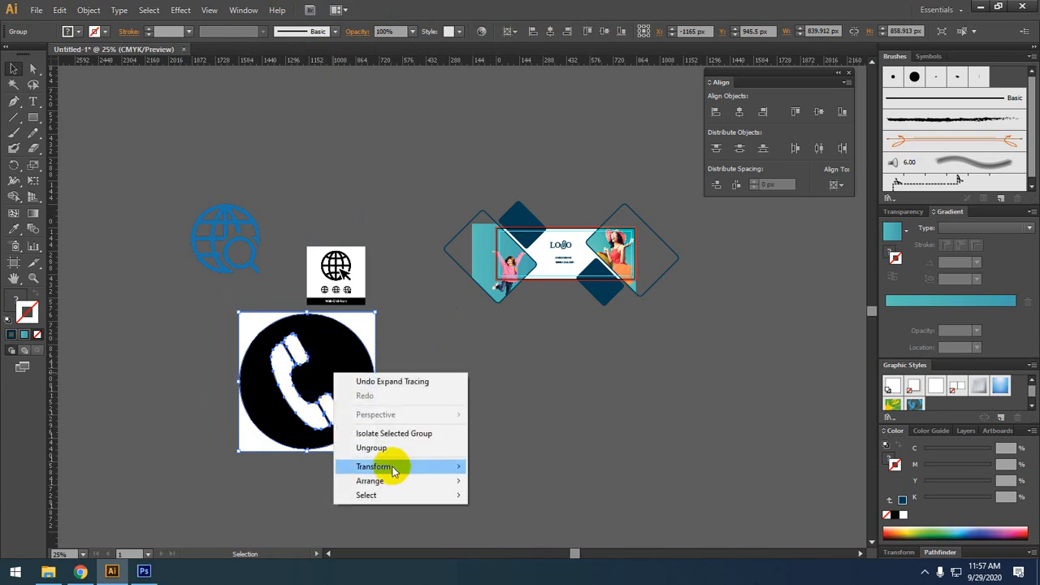
pyautogui.click(372, 448)
pyautogui.click(364, 453)
pyautogui.click(362, 448)
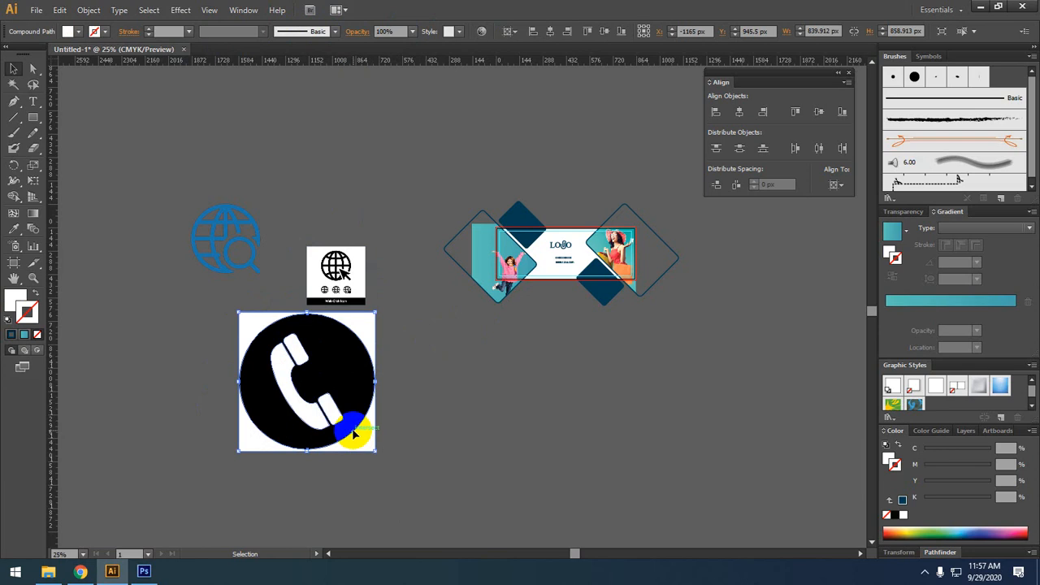
pyautogui.press('Delete')
# Group the black circle with the white handset and move the phone icon away from the web icon, below the blue globe
pyautogui.moveTo(411, 360); pyautogui.dragTo(185, 464)
pyautogui.press('a')
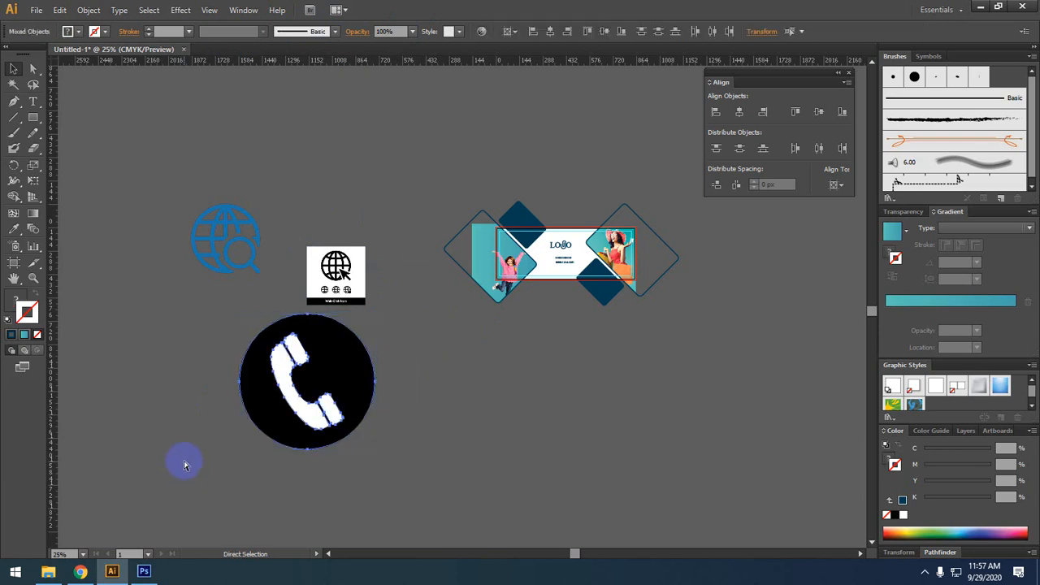
pyautogui.hotkey('ctrl', 'g')
pyautogui.click(367, 431)
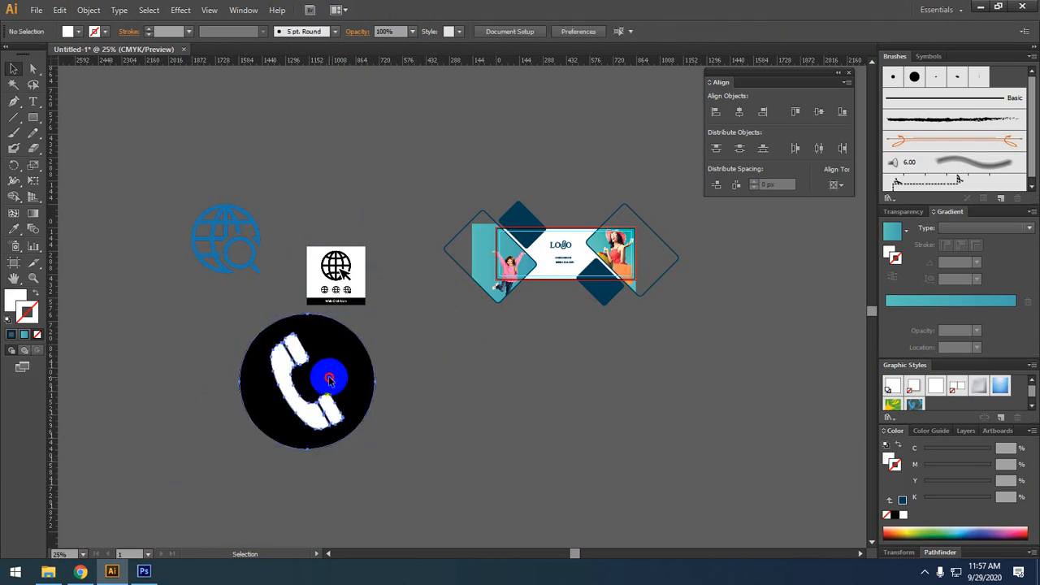
pyautogui.moveTo(330, 376); pyautogui.dragTo(281, 400)
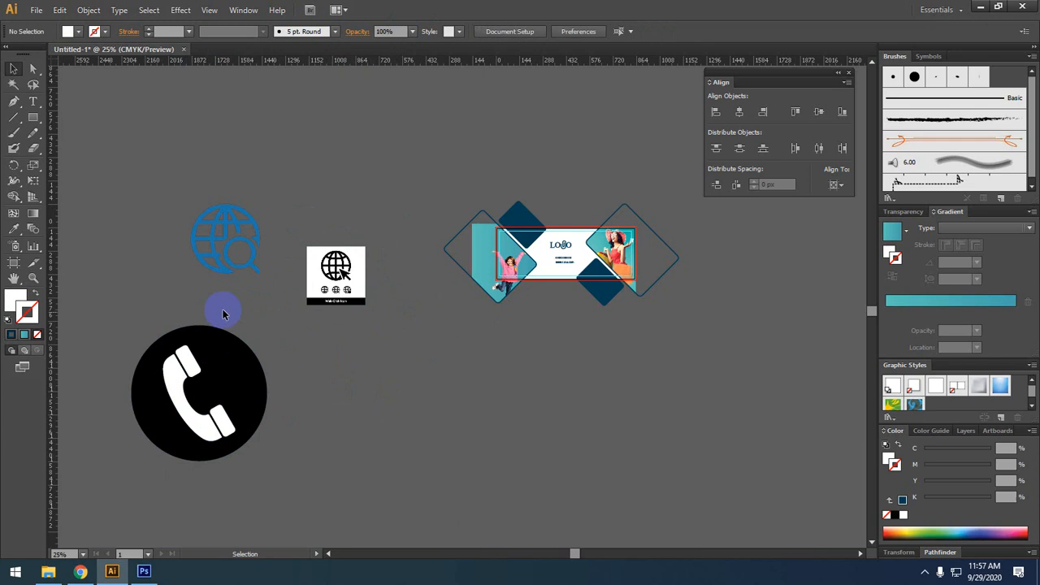
# Image-trace the Web Click Icon image, expand the tracing, and ungroup its paths
pyautogui.scroll(2, 253, 314)
pyautogui.click(392, 215)
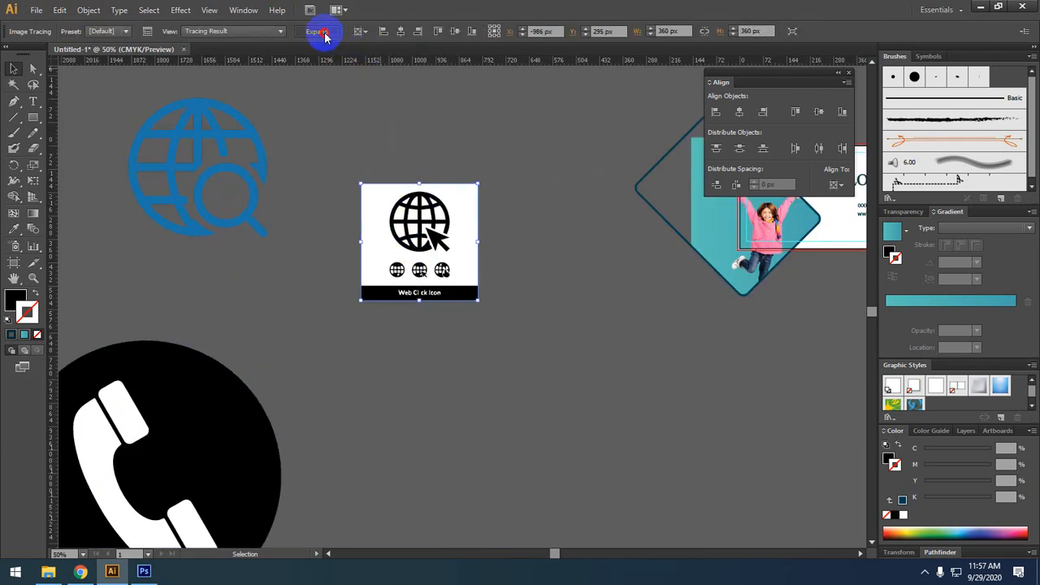
pyautogui.click(324, 34)
pyautogui.rightClick(429, 232)
pyautogui.click(460, 303)
# Delete the white background, the three small globes and the caption band from the traced web icon, keeping the large globe with cursor
pyautogui.click(562, 349)
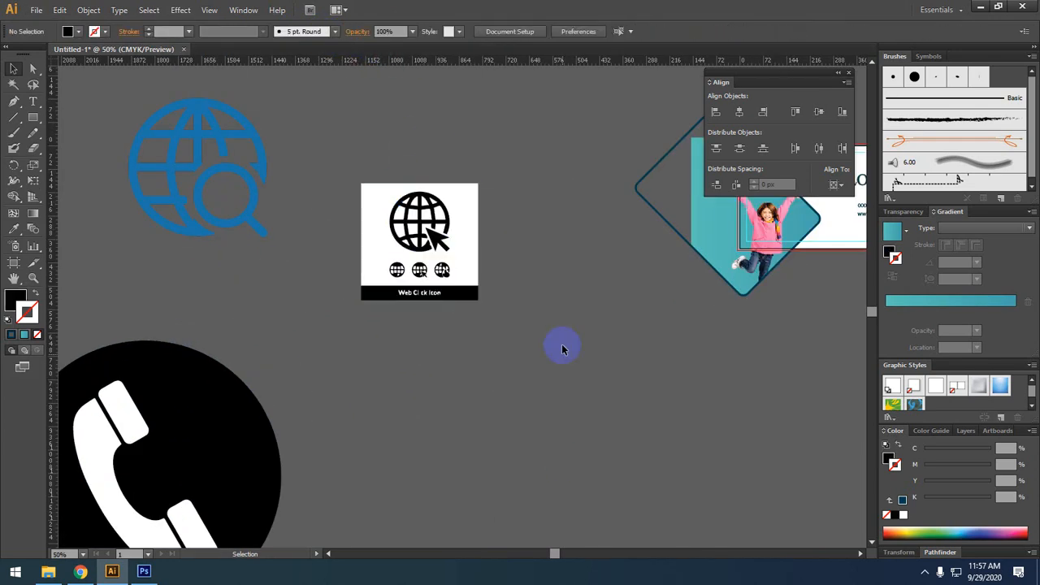
pyautogui.moveTo(345, 322); pyautogui.dragTo(344, 324)
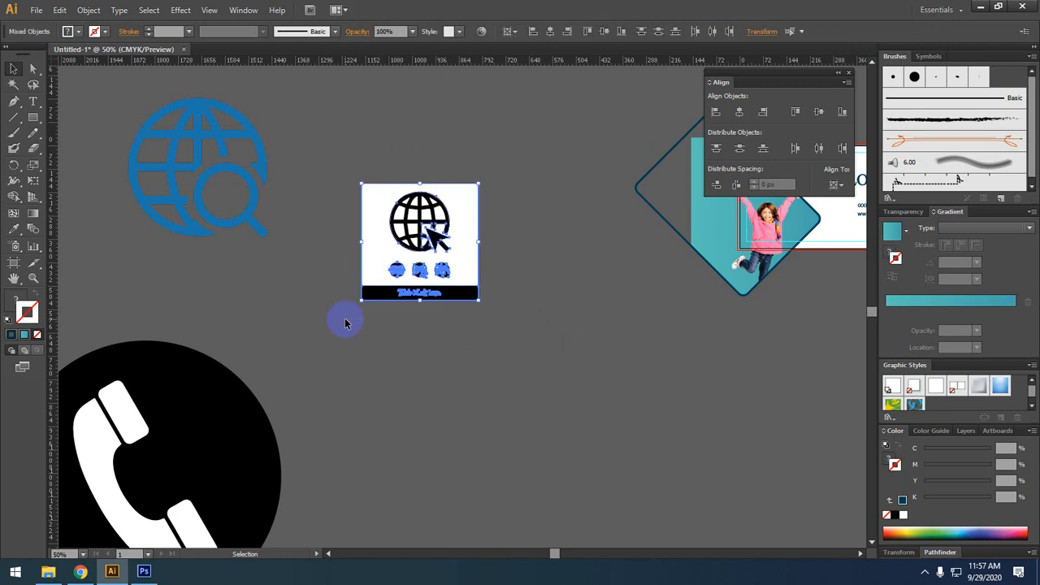
pyautogui.press('Delete')
# Delete all the white cells between the lines of the large black globe, leaving only its black outlines and cursor
pyautogui.scroll(3, 443, 186)
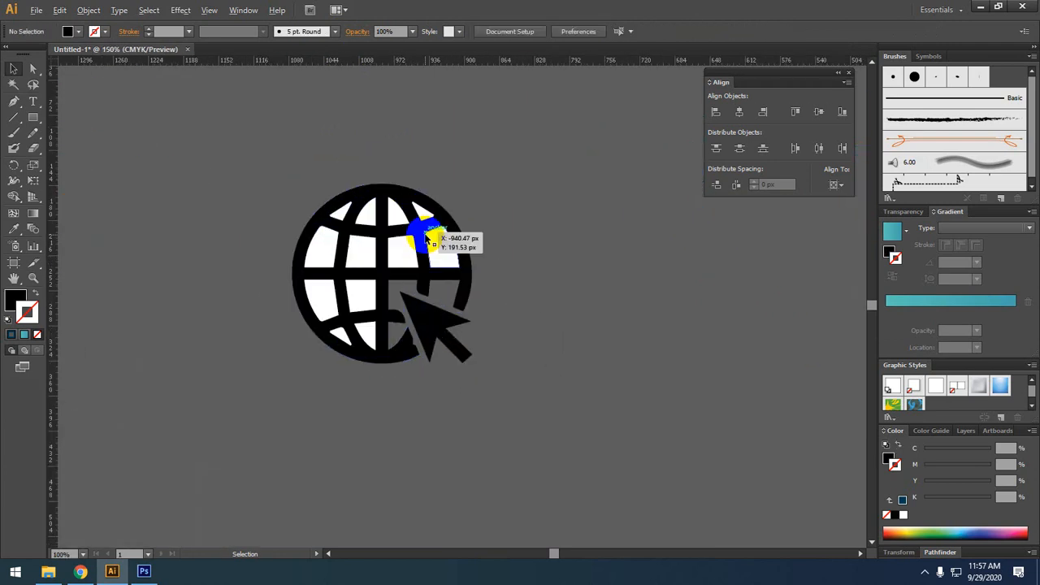
pyautogui.click(400, 253)
pyautogui.press('Delete')
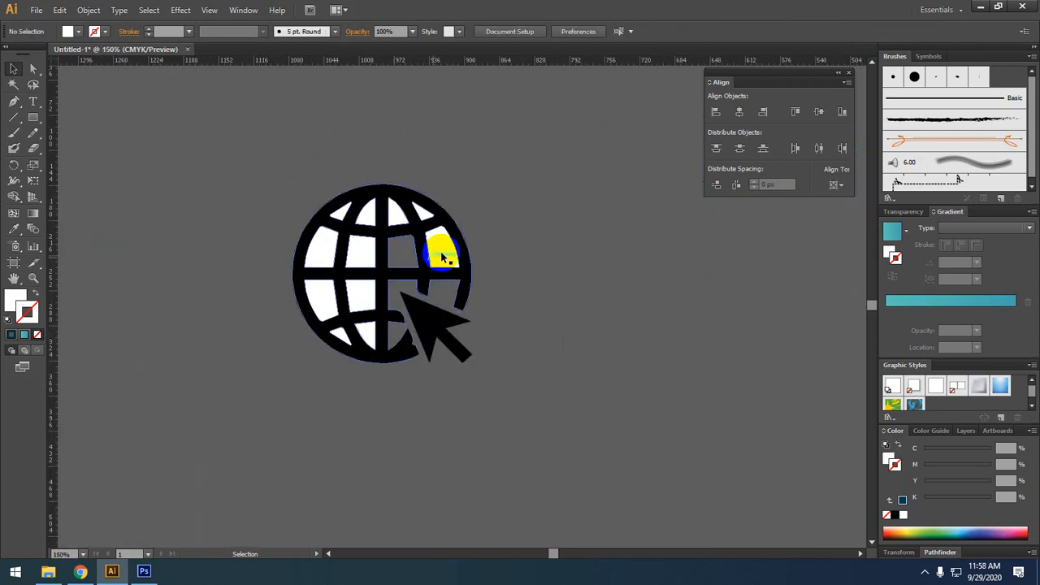
pyautogui.press('Delete')
pyautogui.click(398, 215)
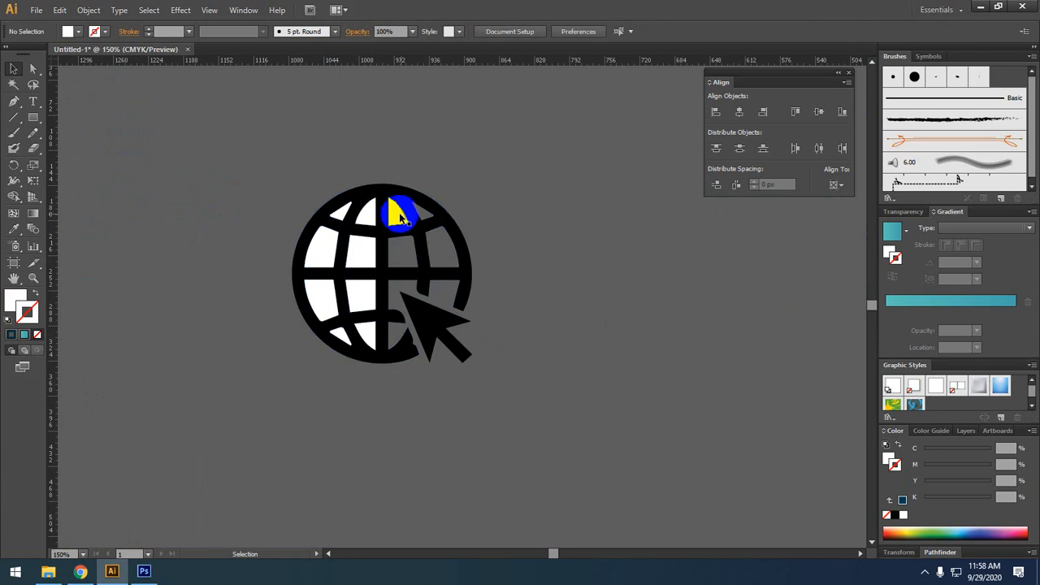
pyautogui.press('Delete')
pyautogui.click(368, 306)
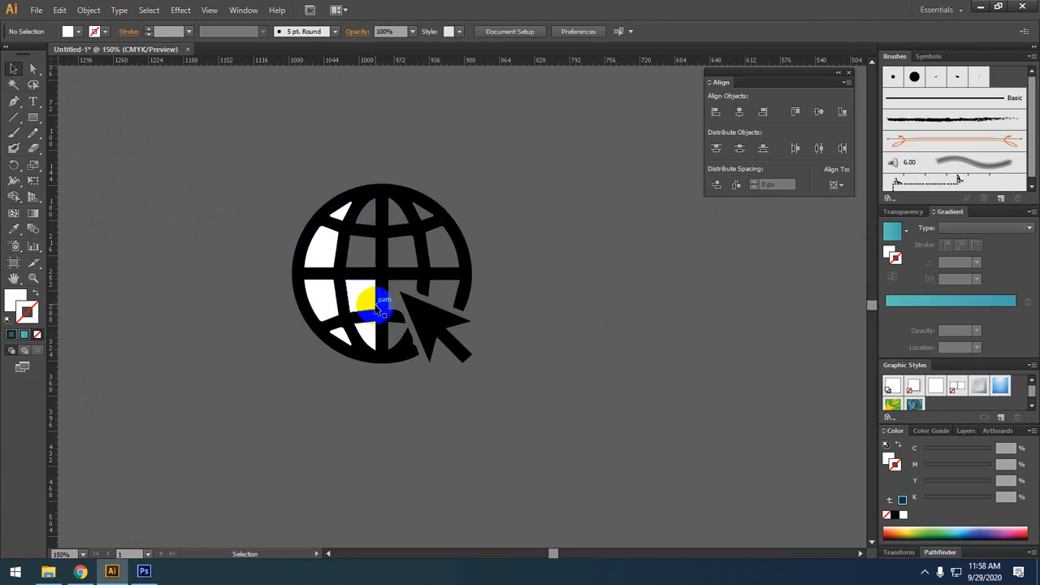
pyautogui.press('Delete')
pyautogui.click(369, 340)
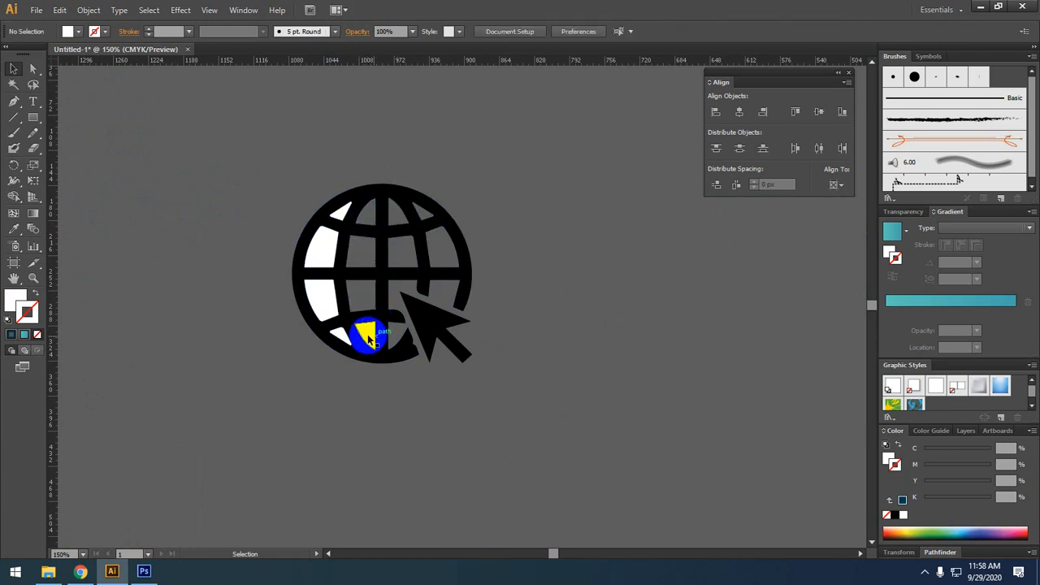
pyautogui.press('Delete')
pyautogui.click(316, 299)
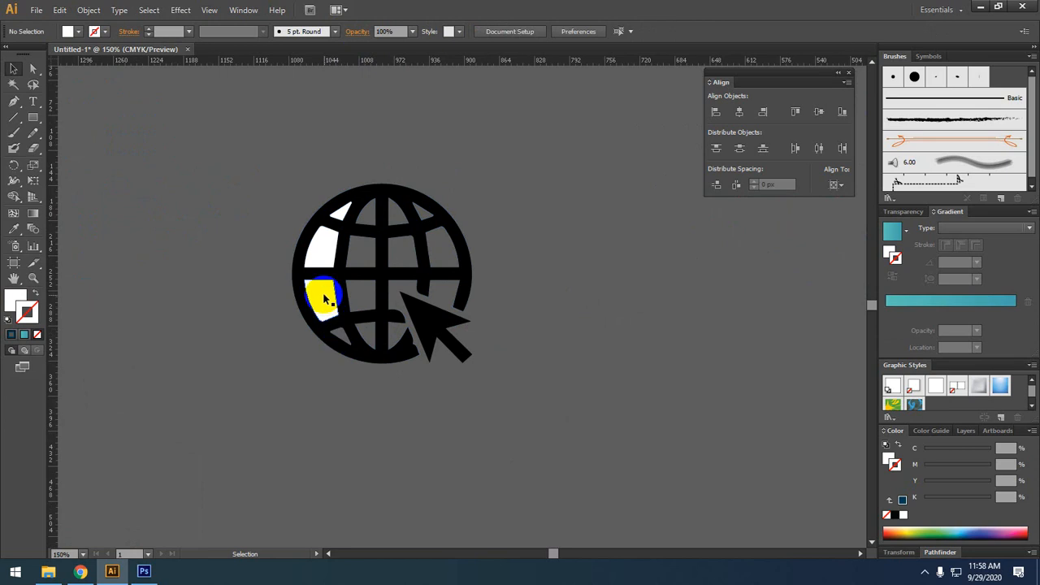
pyautogui.press('Delete')
pyautogui.click(324, 268)
pyautogui.press('Delete')
pyautogui.click(328, 212)
pyautogui.press('Delete')
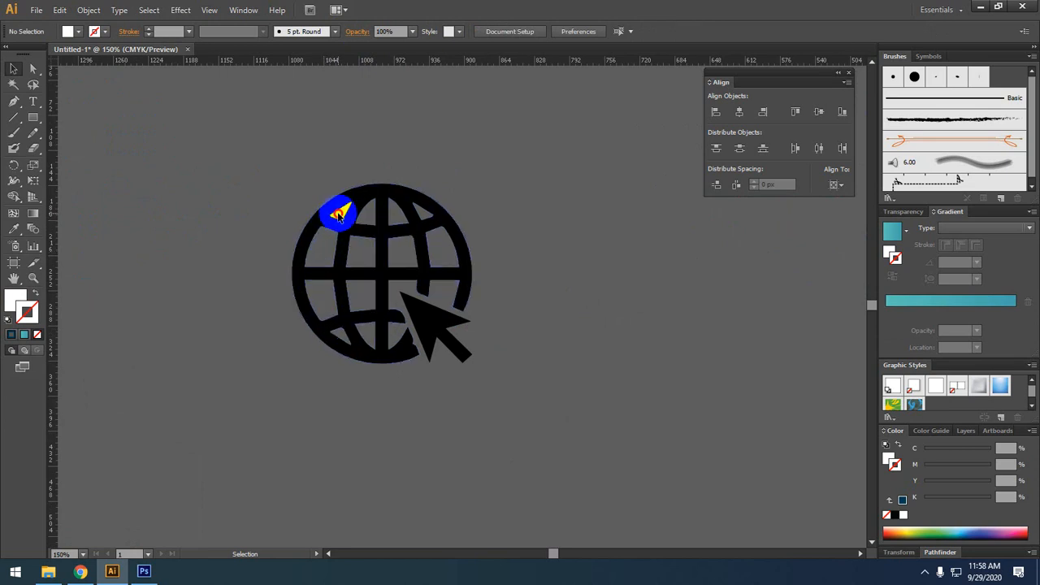
# Group the black globe with its cursor and move the icon down, clear of the blue globe
pyautogui.moveTo(490, 384); pyautogui.dragTo(239, 195)
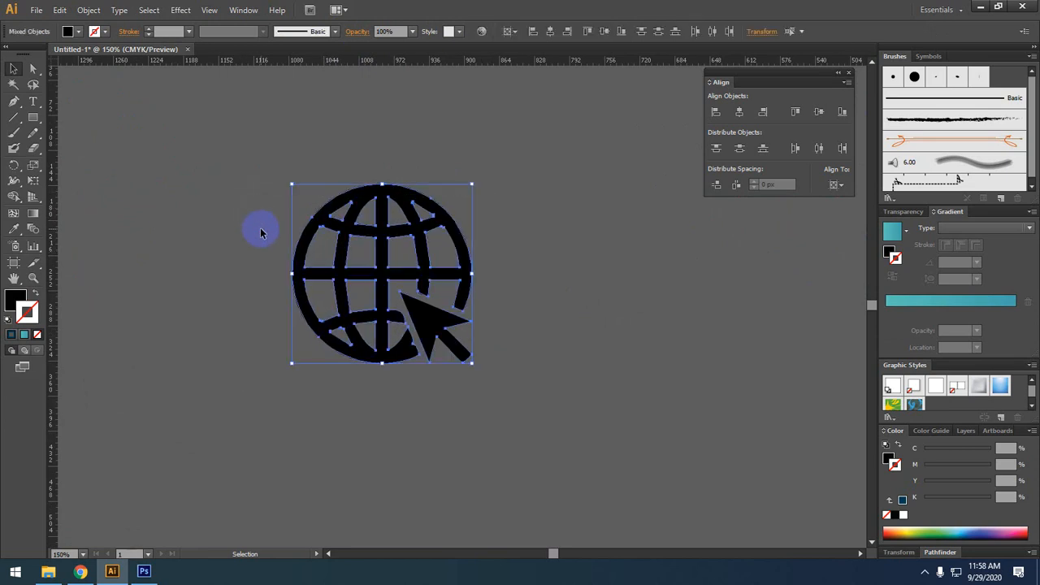
pyautogui.hotkey('ctrl', 'g')
pyautogui.click(546, 393)
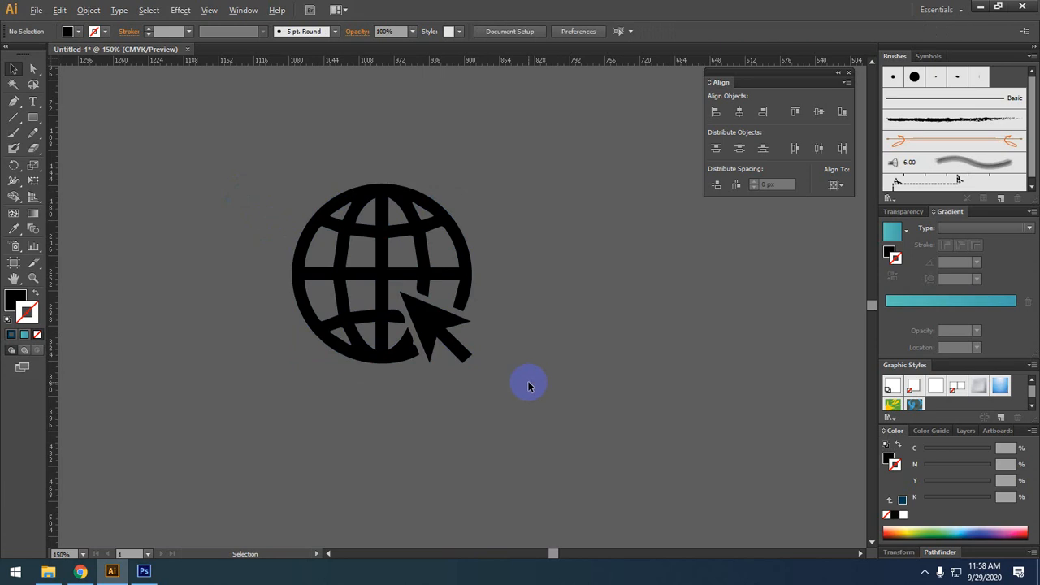
pyautogui.scroll(-2, 529, 385)
pyautogui.moveTo(467, 309); pyautogui.dragTo(488, 415)
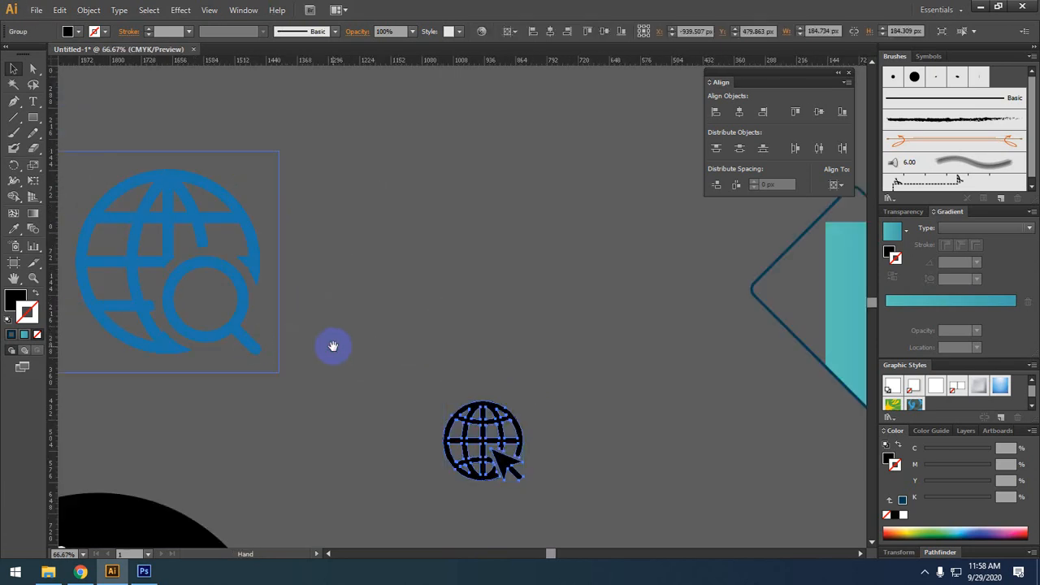
pyautogui.moveTo(456, 312); pyautogui.dragTo(578, 277)
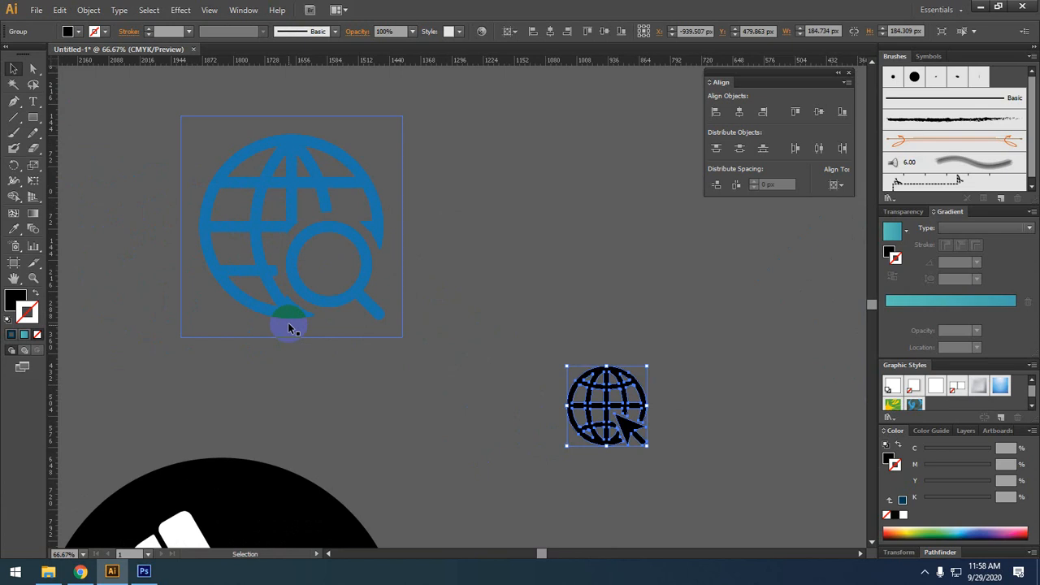
# Try to image-trace the blue globe-with-magnifier icon with the default preset, and undo the trace
pyautogui.click(440, 266)
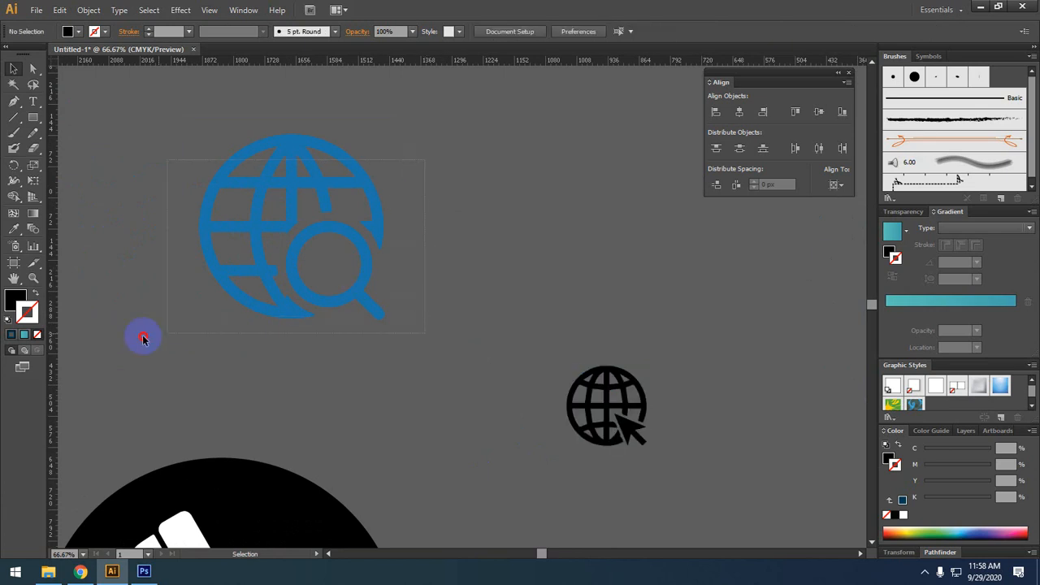
pyautogui.moveTo(142, 340); pyautogui.dragTo(141, 337)
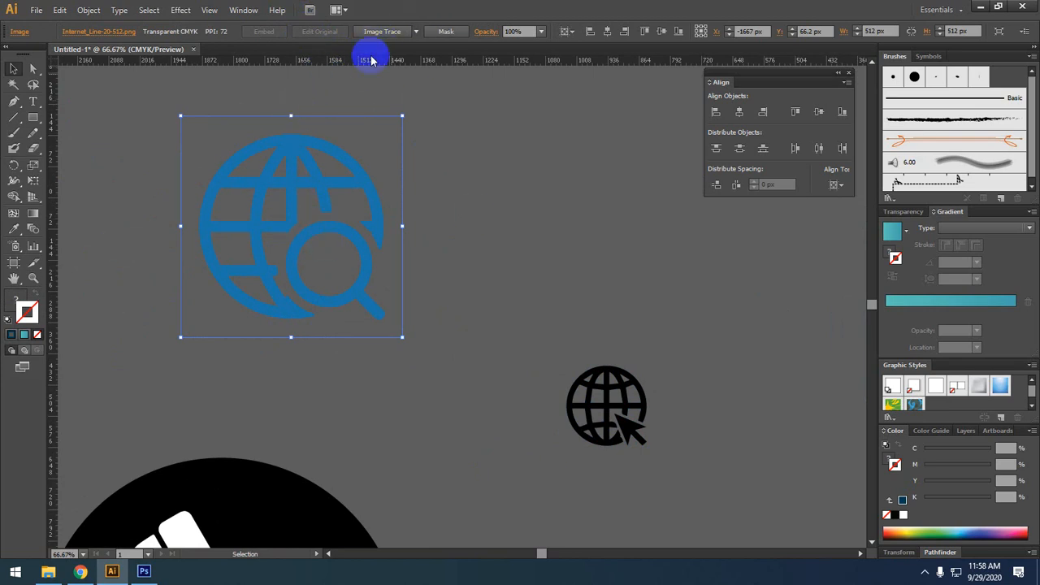
pyautogui.click(391, 34)
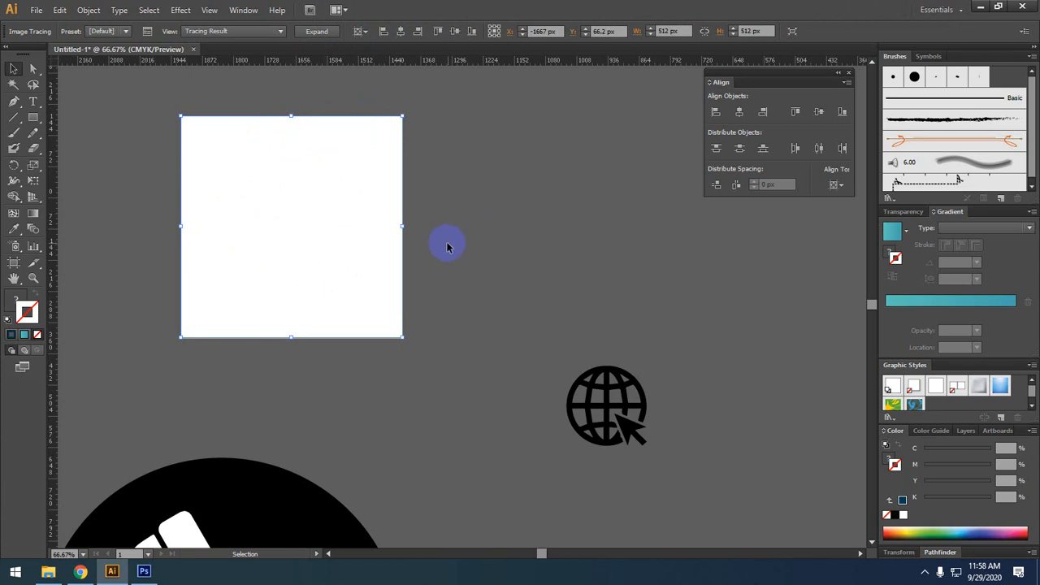
pyautogui.hotkey('ctrl', 'z')
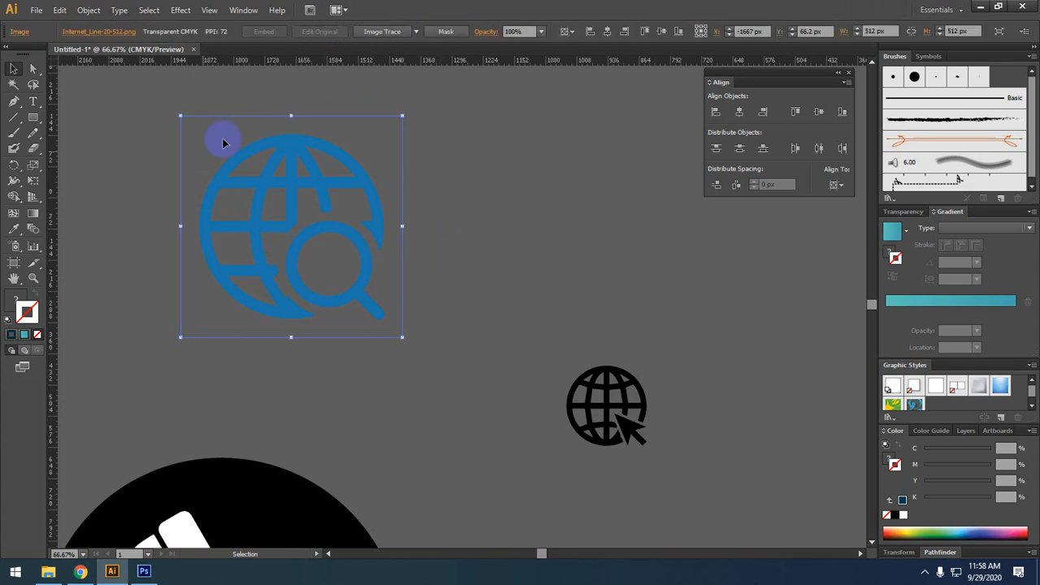
pyautogui.moveTo(463, 177); pyautogui.dragTo(45, 303)
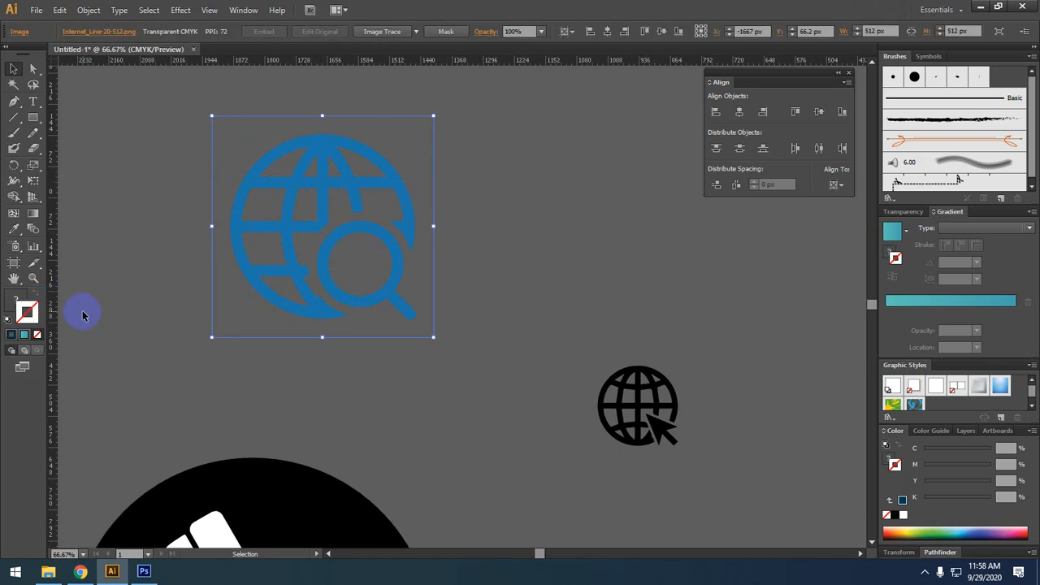
# Try to image-trace the blue globe-with-magnifier icon with the Low Fidelity Photo preset, and undo the trace
pyautogui.click(416, 33)
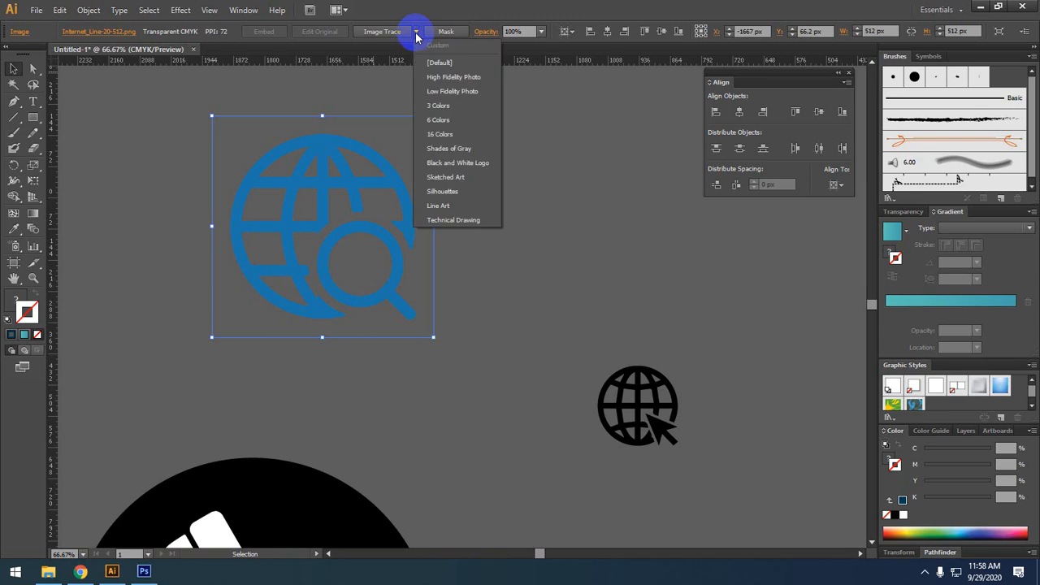
pyautogui.click(459, 96)
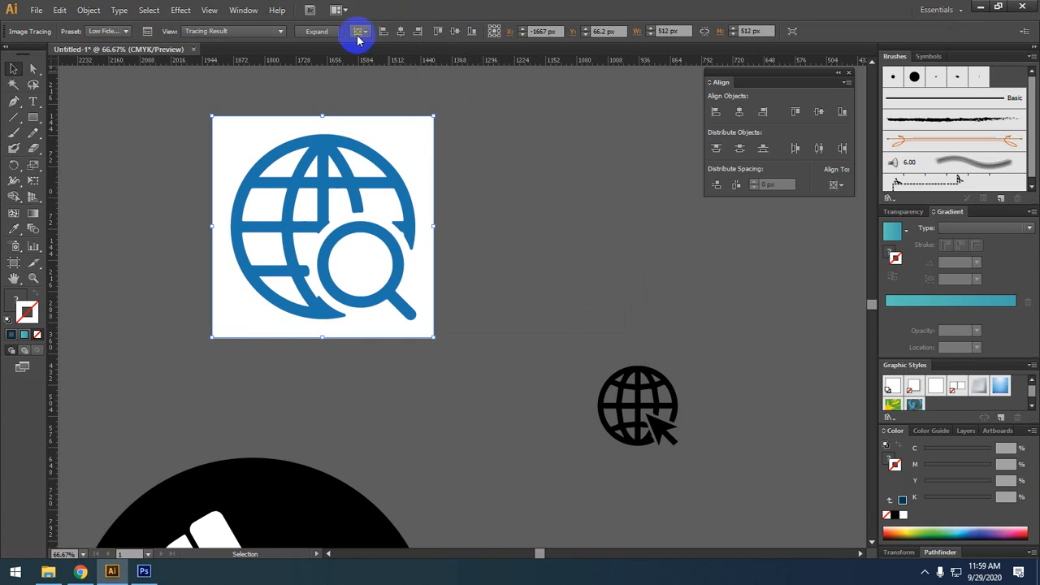
pyautogui.hotkey('ctrl', 'z')
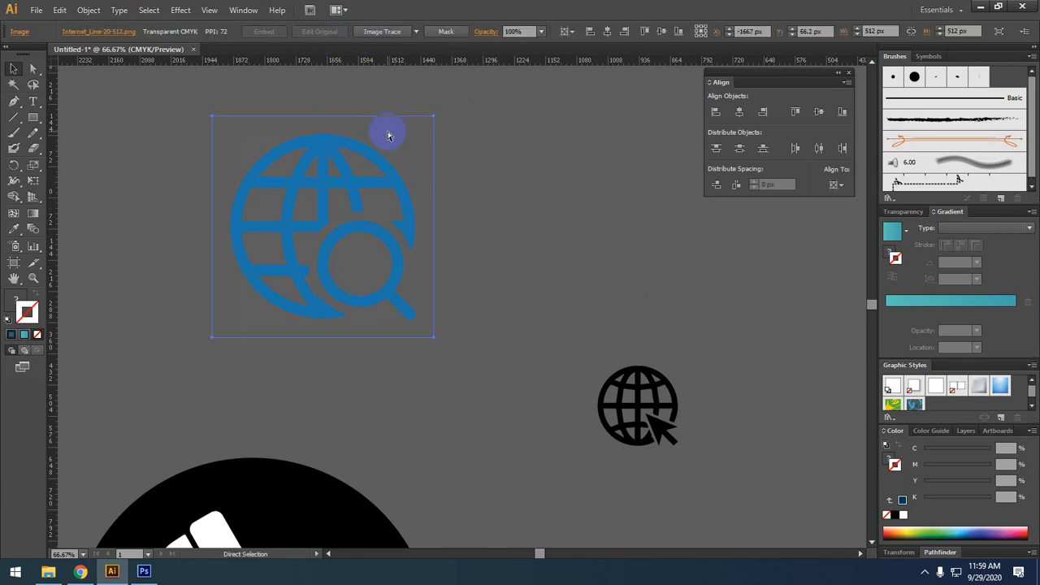
# Image-trace the blue globe-with-magnifier icon with the Low Fidelity Photo preset and show the detailed trace settings beside it
pyautogui.click(415, 31)
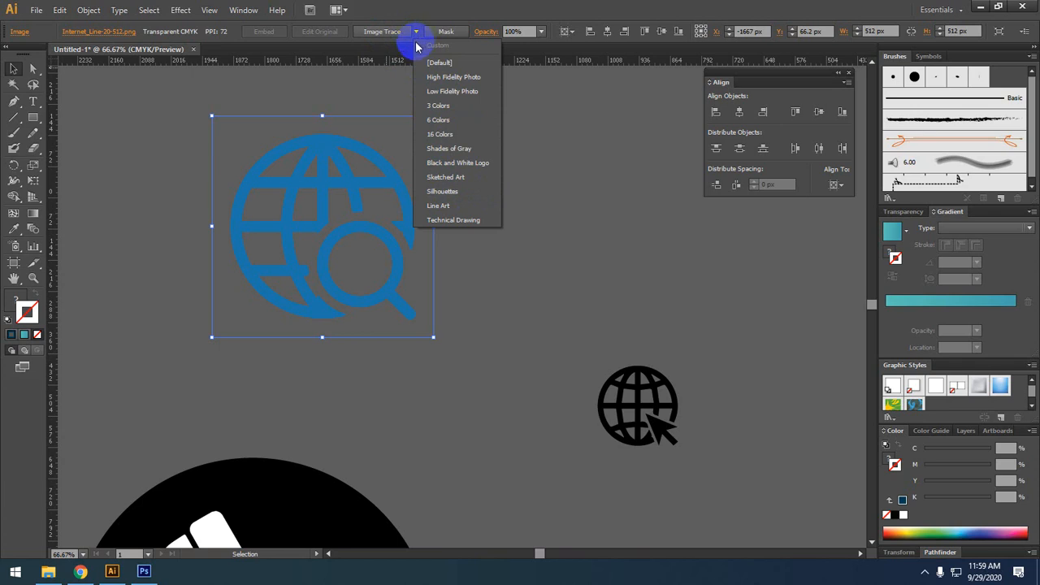
pyautogui.click(452, 95)
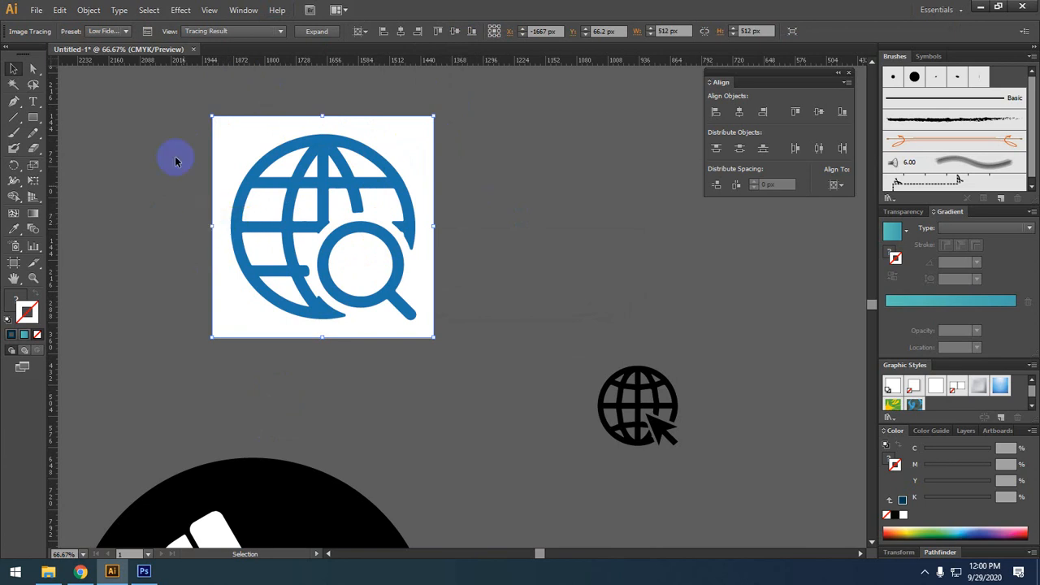
pyautogui.click(147, 31)
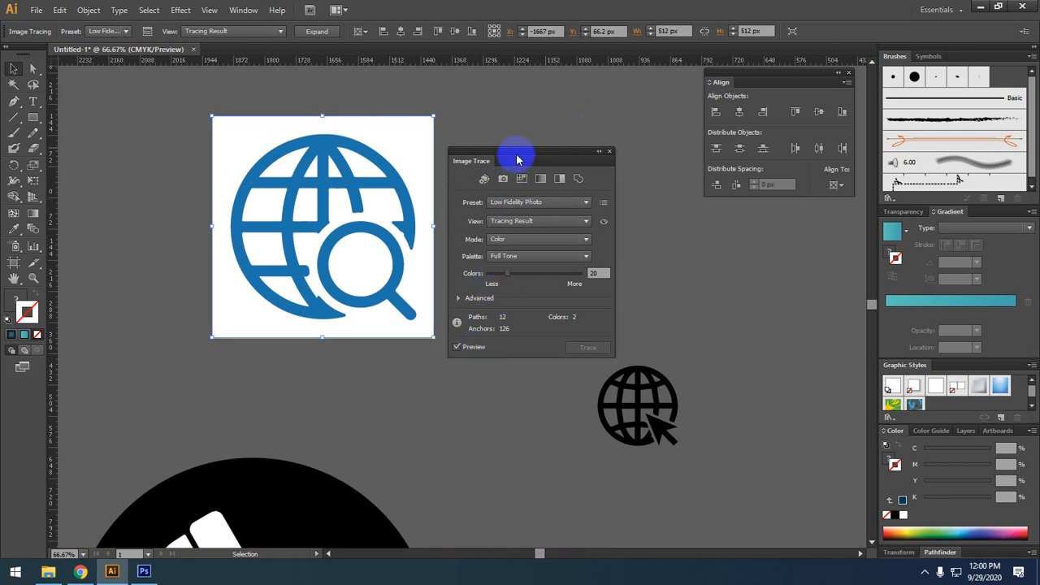
pyautogui.moveTo(517, 154); pyautogui.dragTo(580, 124)
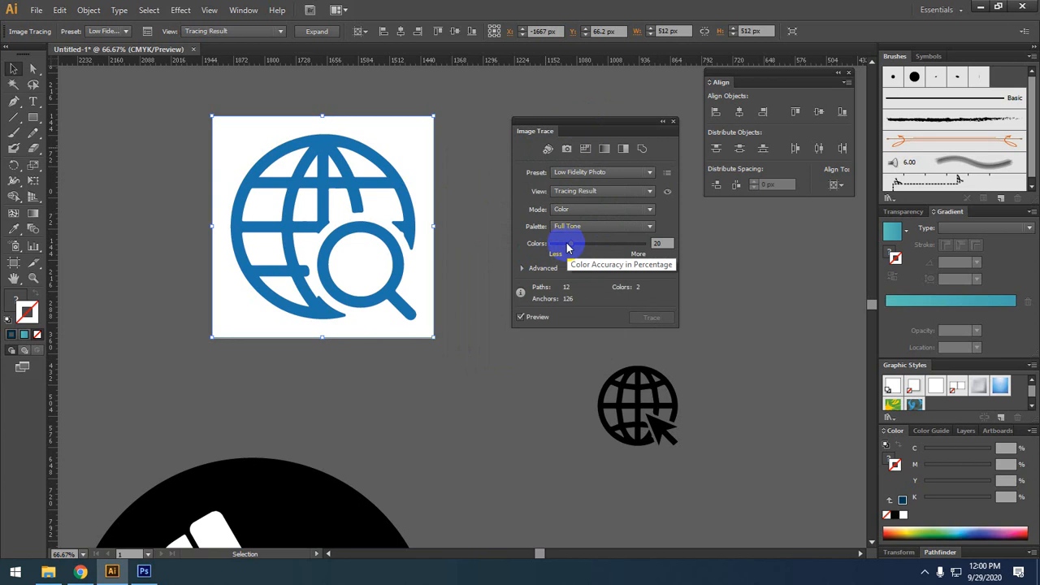
# Try color accuracy values of 53, 85 and 20 on the blue globe's trace
pyautogui.moveTo(569, 242); pyautogui.dragTo(599, 243)
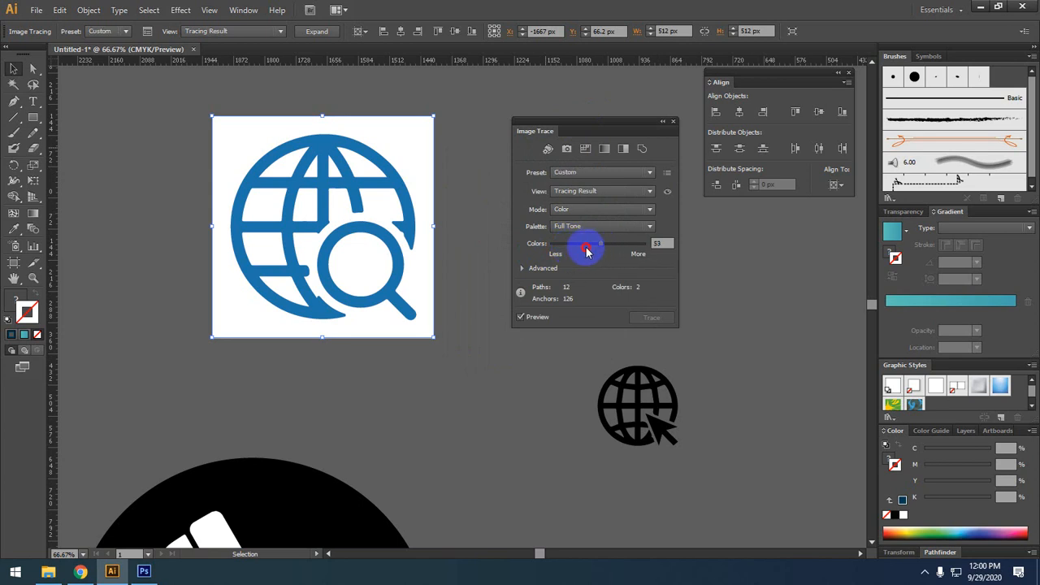
pyautogui.click(602, 244)
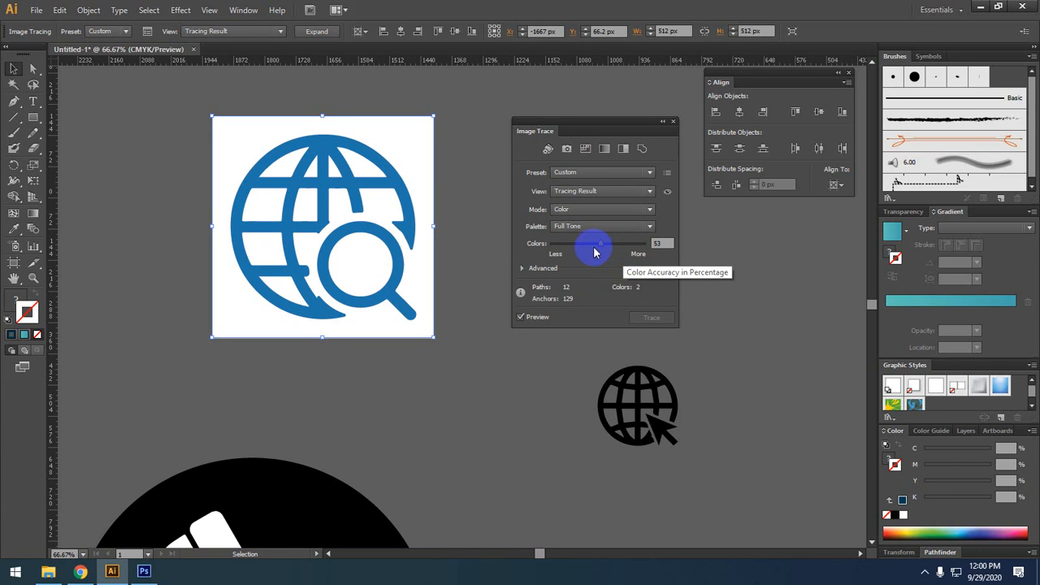
pyautogui.moveTo(599, 244); pyautogui.dragTo(631, 246)
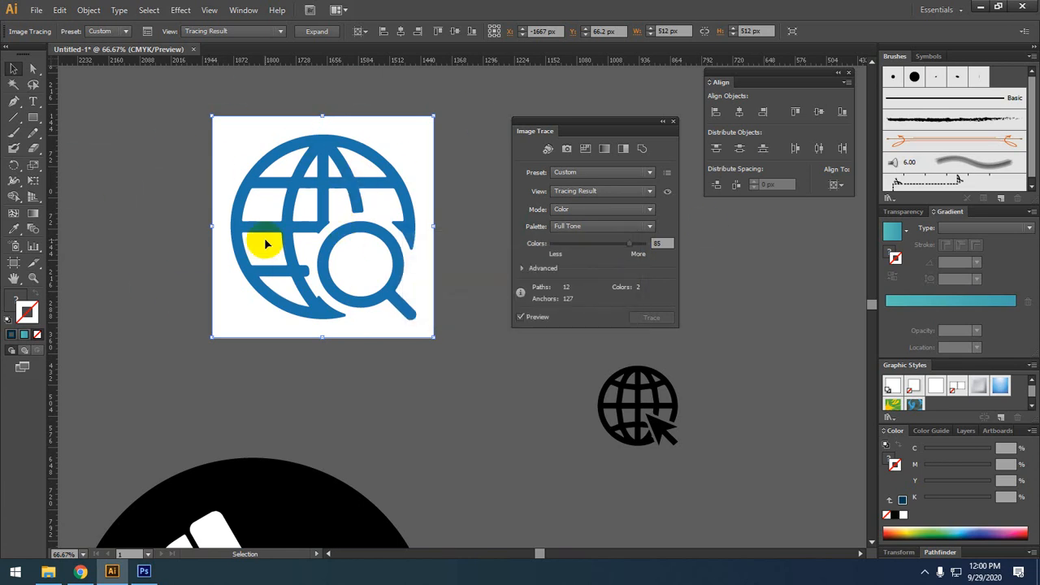
pyautogui.moveTo(615, 242); pyautogui.dragTo(571, 245)
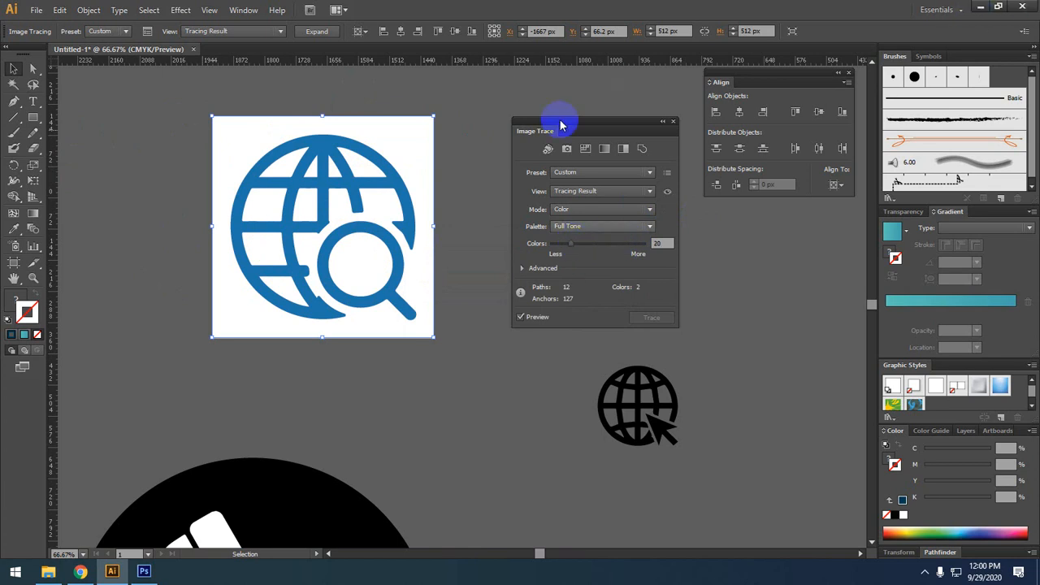
pyautogui.click(673, 123)
# Minimize the open windows, look through the images in the Graphic Design folder on the desktop, and return to Illustrator
pyautogui.hotkey('alt', 'Tab')
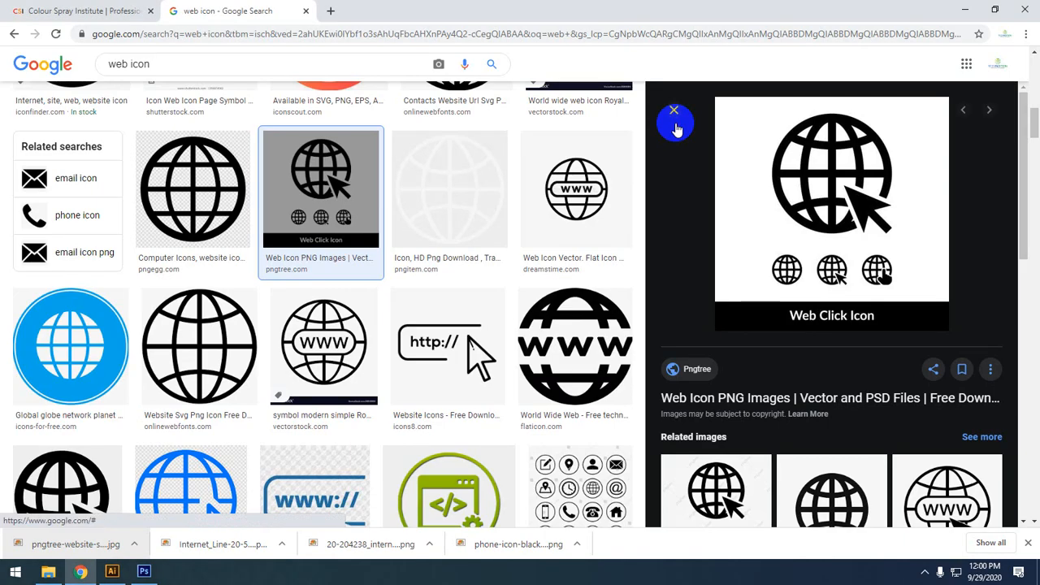
pyautogui.click(675, 121)
pyautogui.click(969, 7)
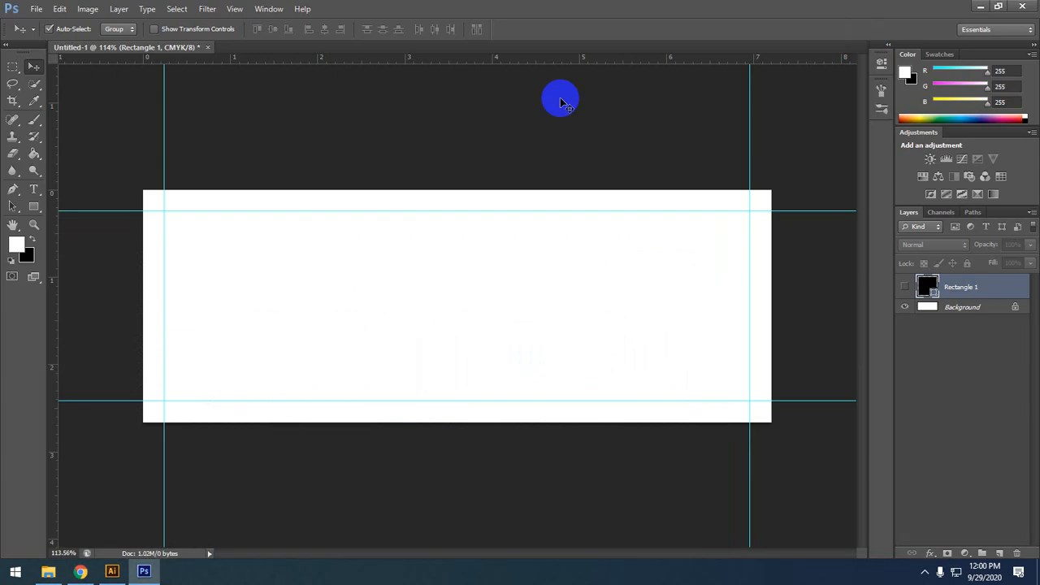
pyautogui.click(965, 9)
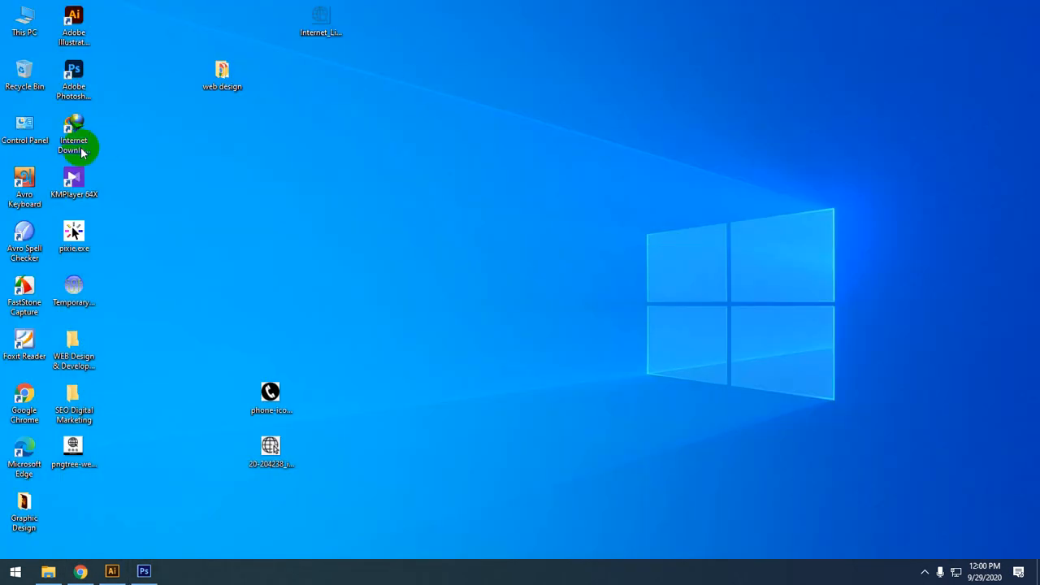
pyautogui.click(10, 512)
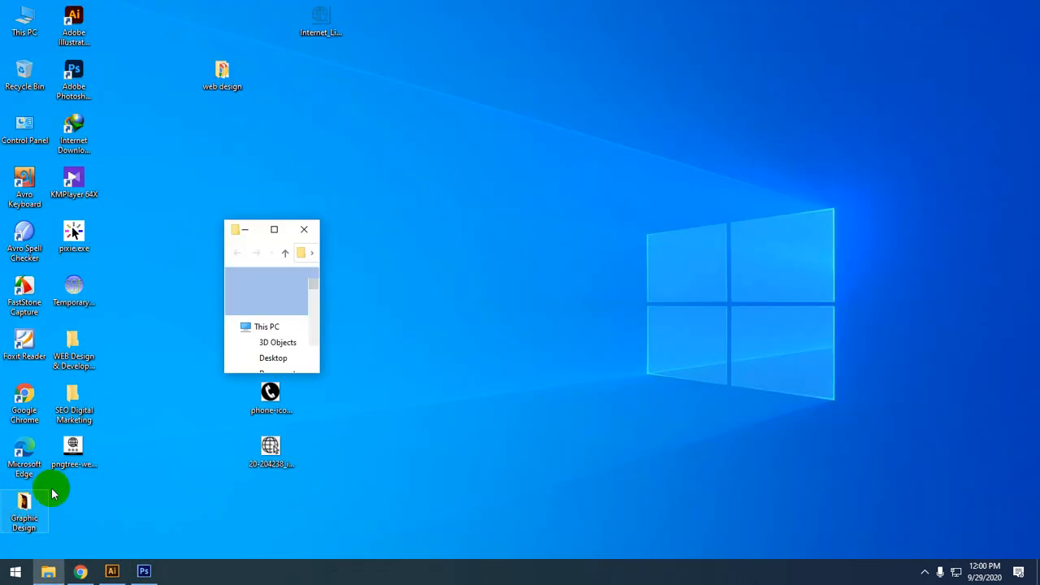
pyautogui.click(278, 229)
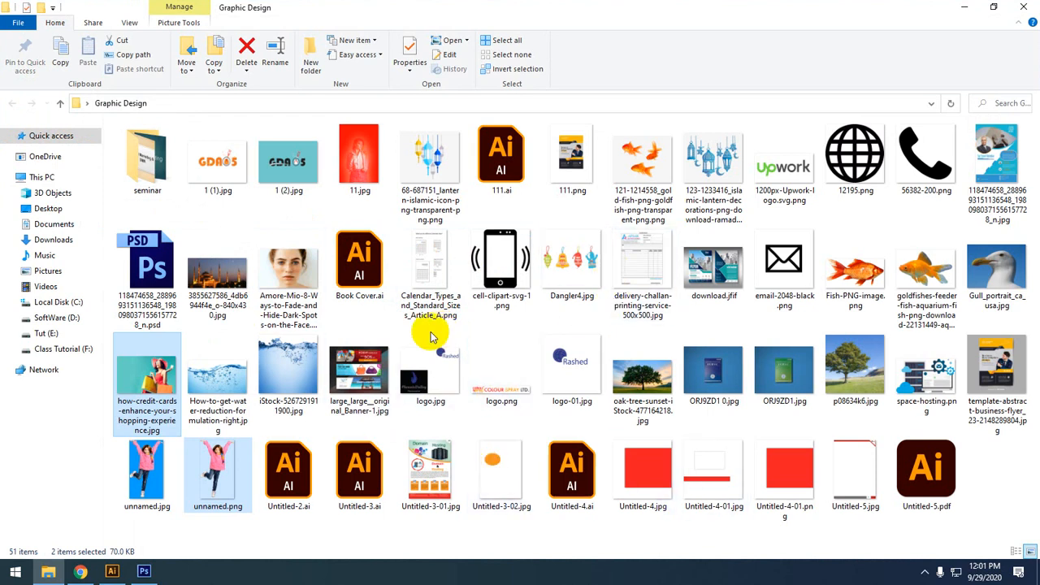
pyautogui.click(958, 7)
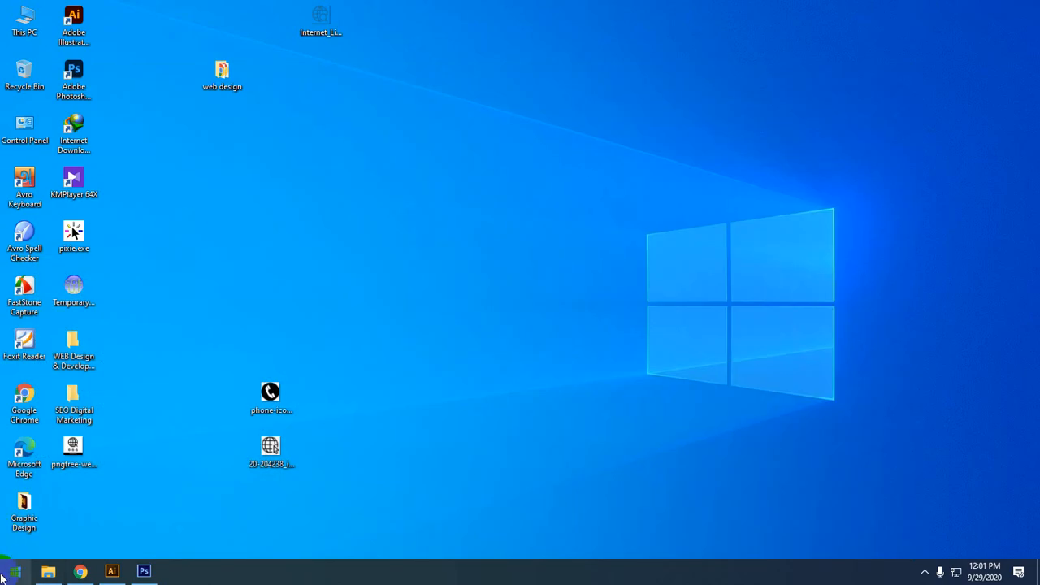
pyautogui.click(117, 577)
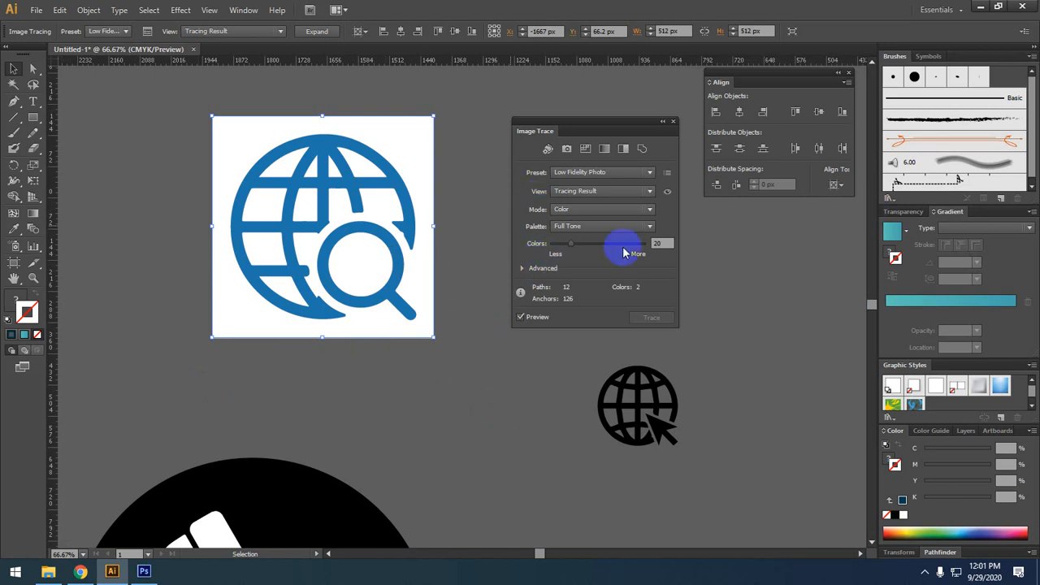
# Review the view and color mode options of the blue globe's trace, and close the detailed trace settings
pyautogui.click(609, 195)
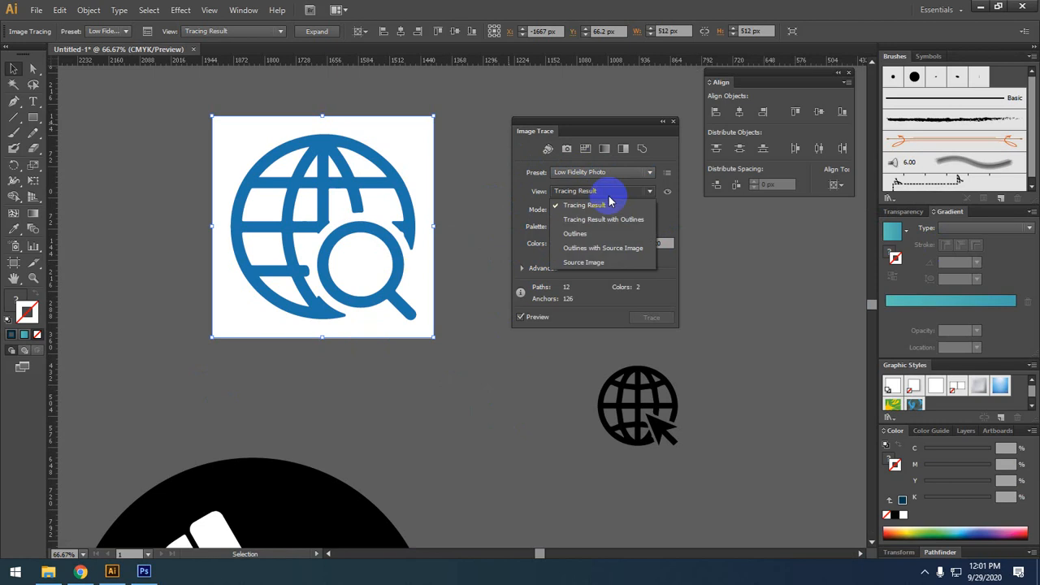
pyautogui.click(610, 201)
pyautogui.click(609, 209)
pyautogui.click(608, 212)
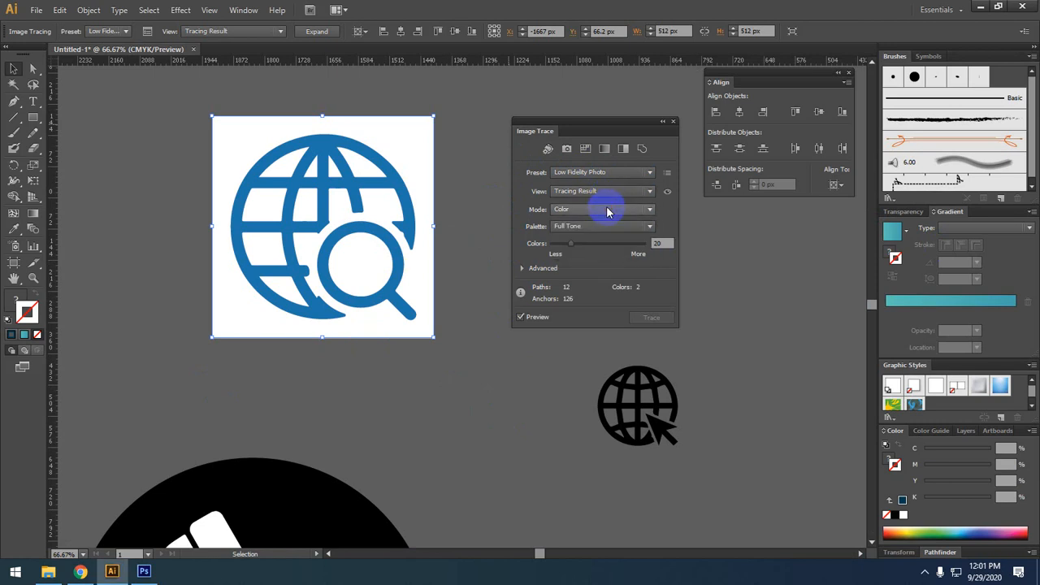
pyautogui.click(608, 211)
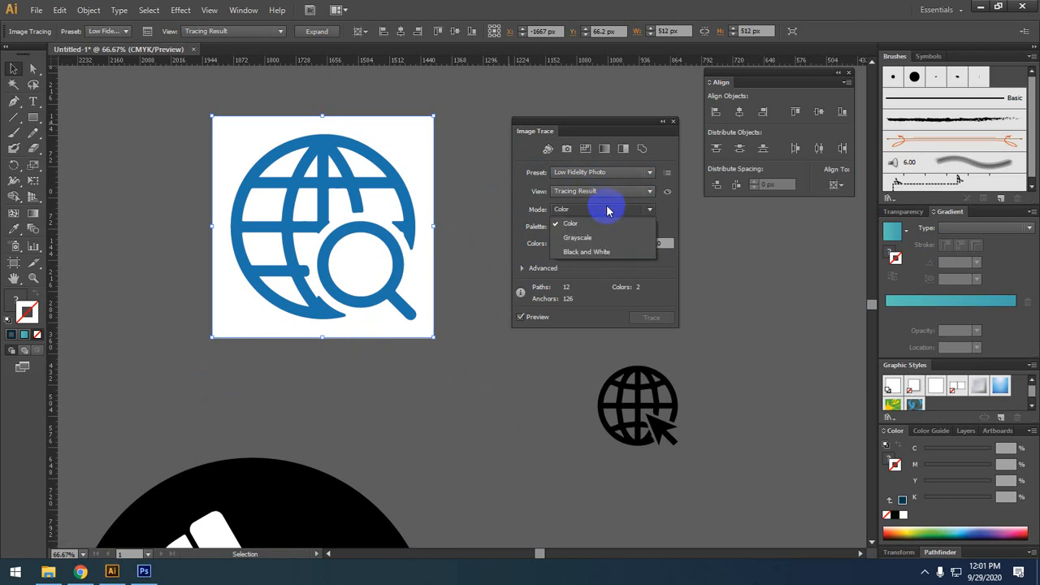
pyautogui.click(607, 212)
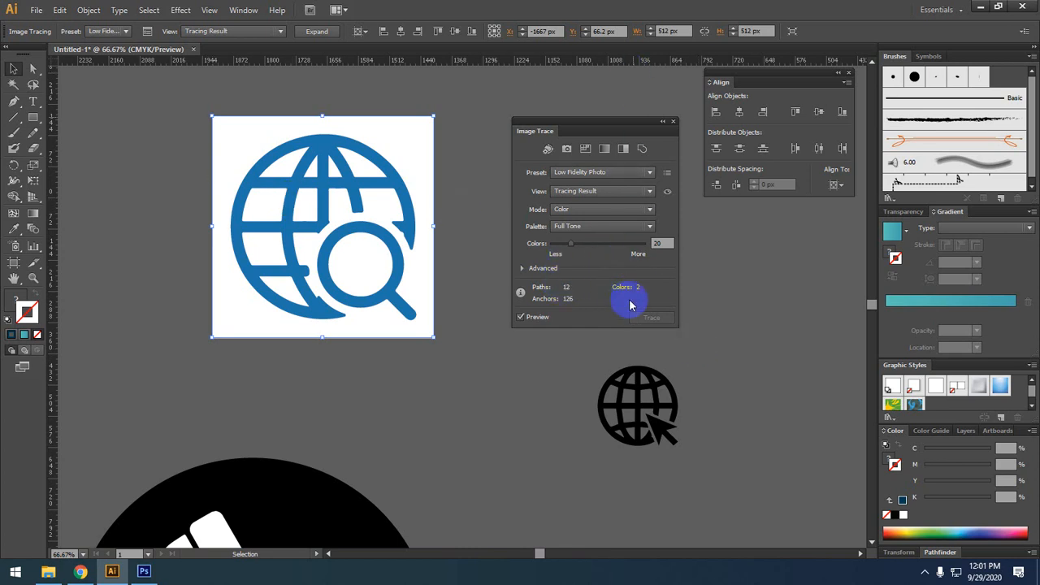
pyautogui.click(671, 122)
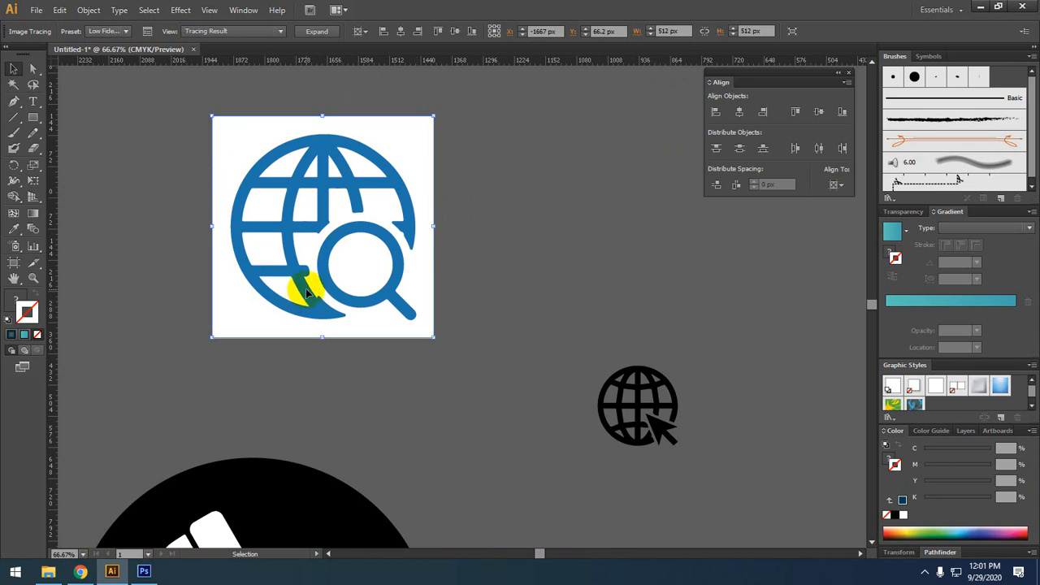
# Compare the blue globe's trace in the Outlines, Tracing Result with Outlines and Source Image views
pyautogui.click(260, 33)
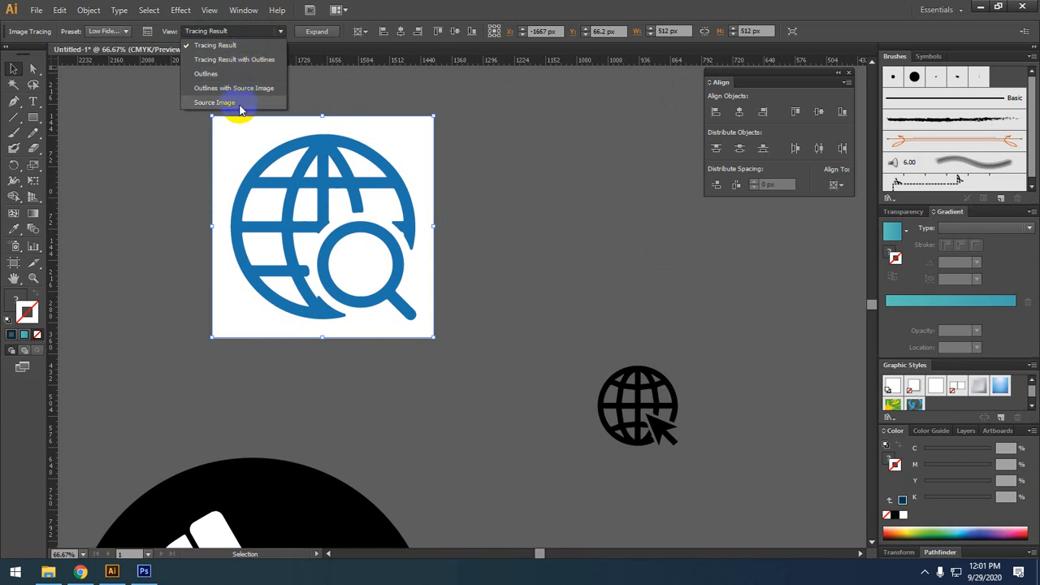
pyautogui.click(244, 74)
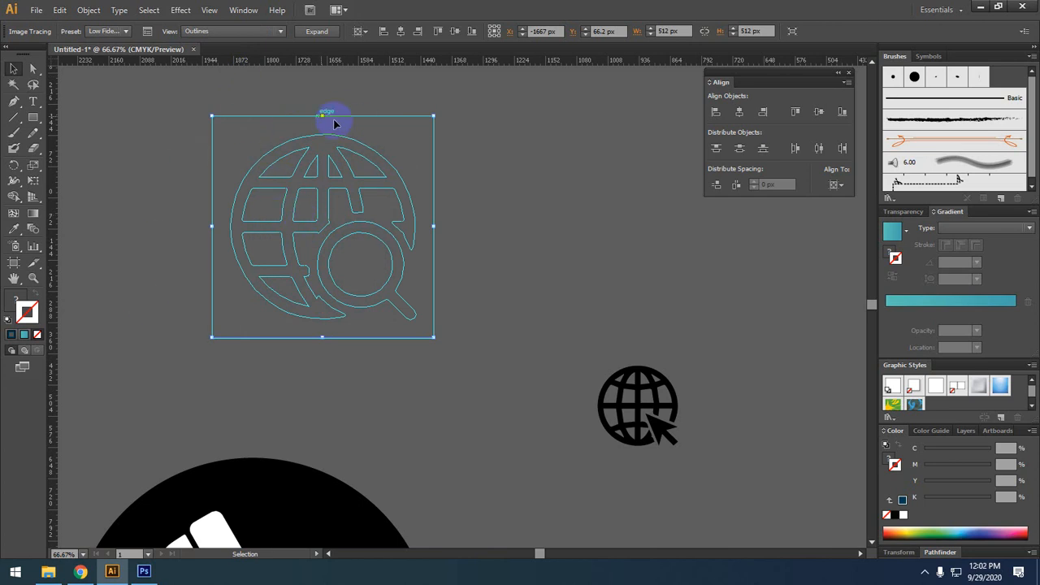
pyautogui.click(226, 221)
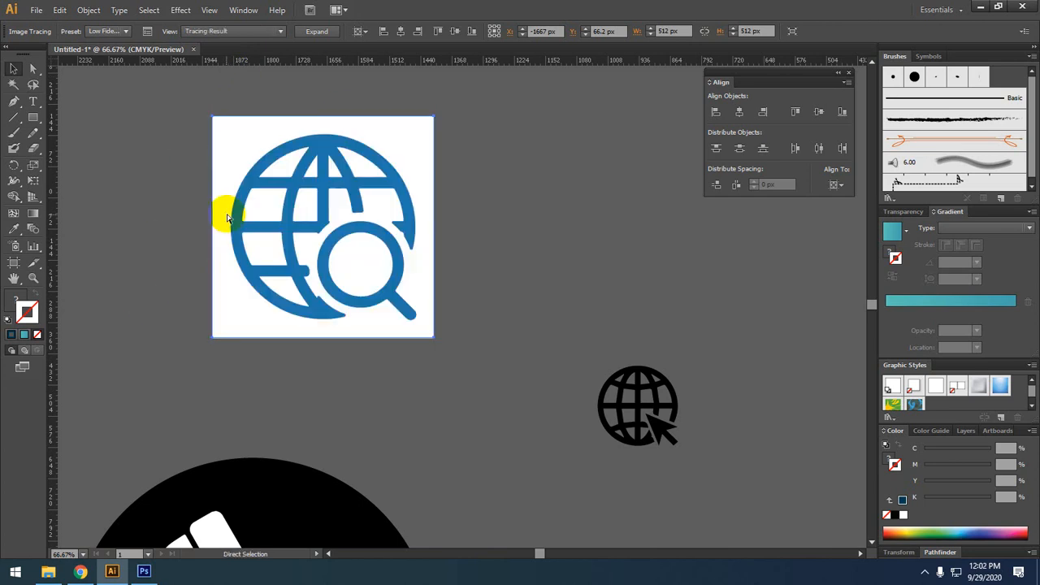
pyautogui.click(279, 31)
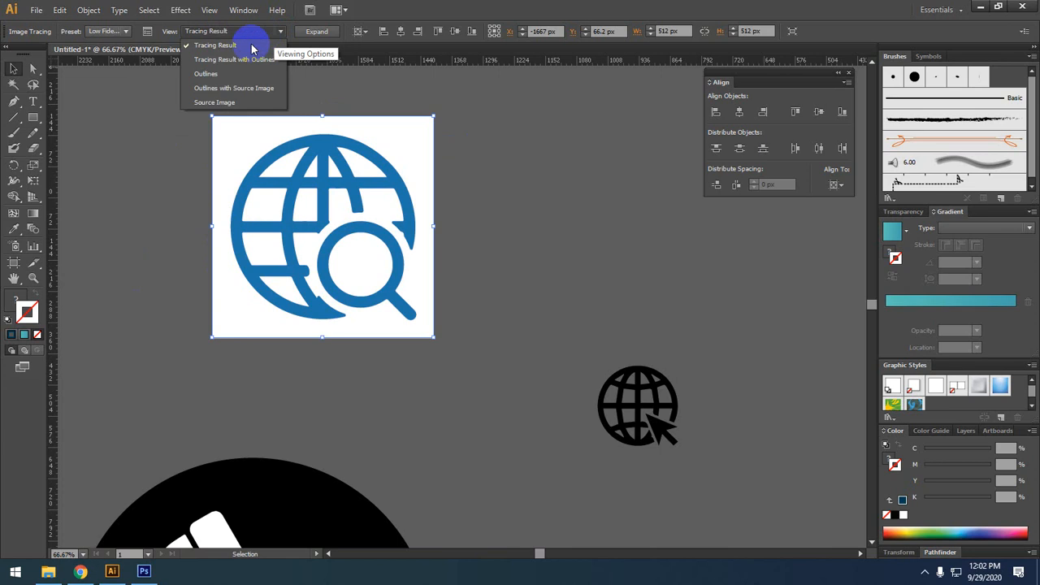
pyautogui.click(247, 60)
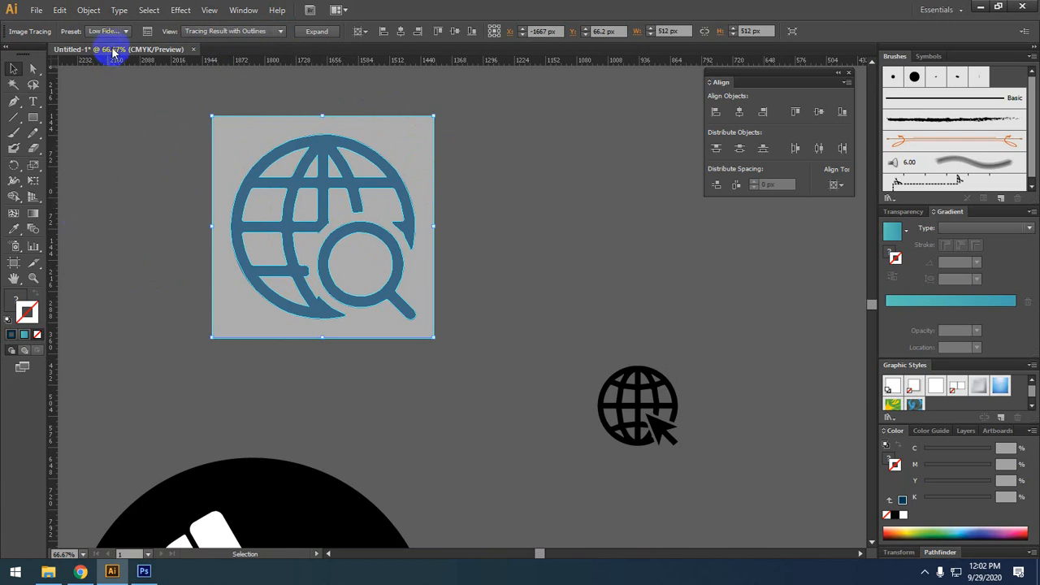
pyautogui.hotkey('ctrl', 'z')
pyautogui.click(237, 31)
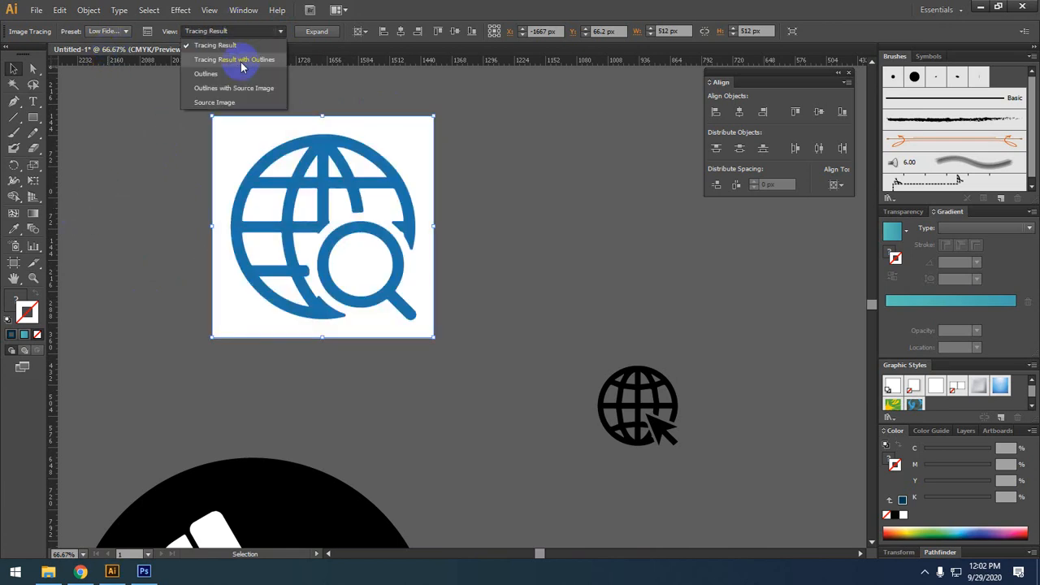
pyautogui.click(238, 104)
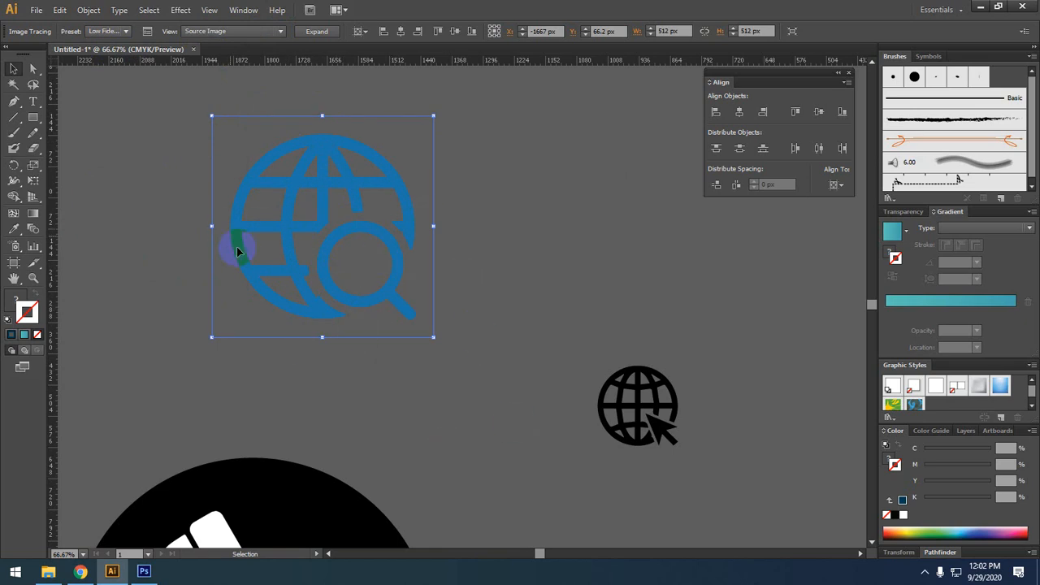
# Expand the blue globe's trace into vector paths and ungroup them
pyautogui.click(315, 31)
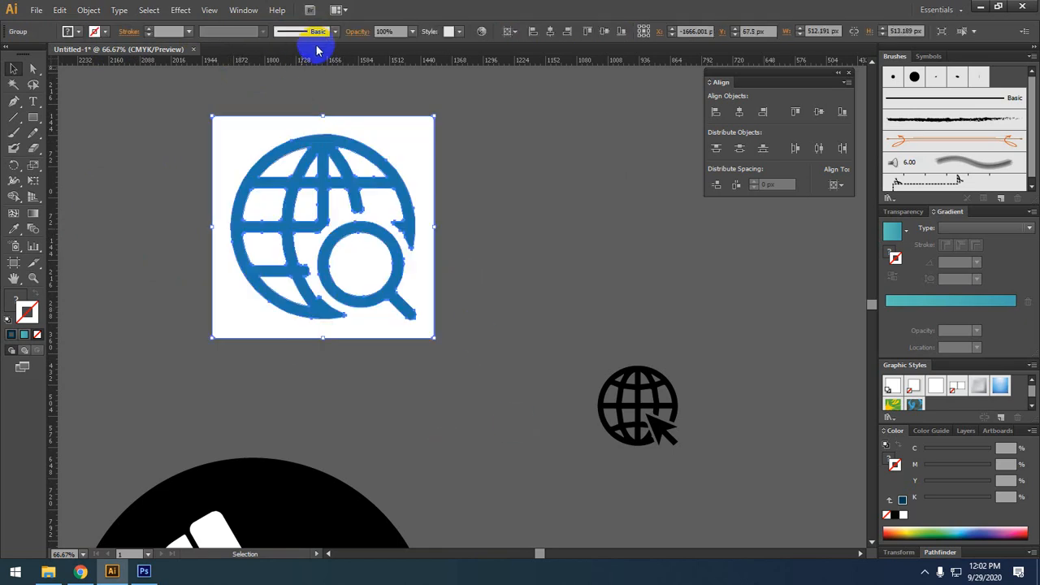
pyautogui.click(429, 234)
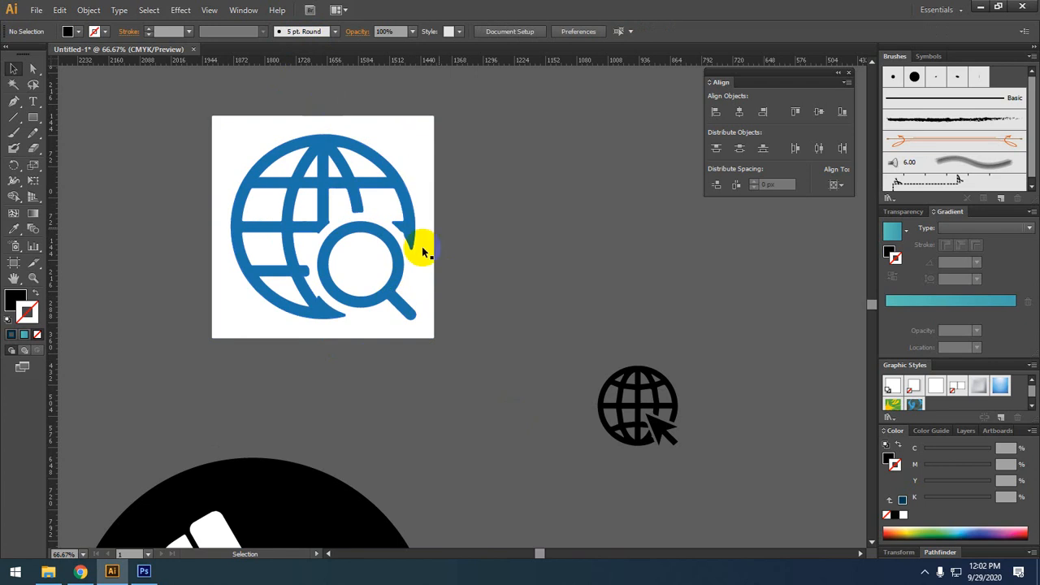
pyautogui.rightClick(391, 134)
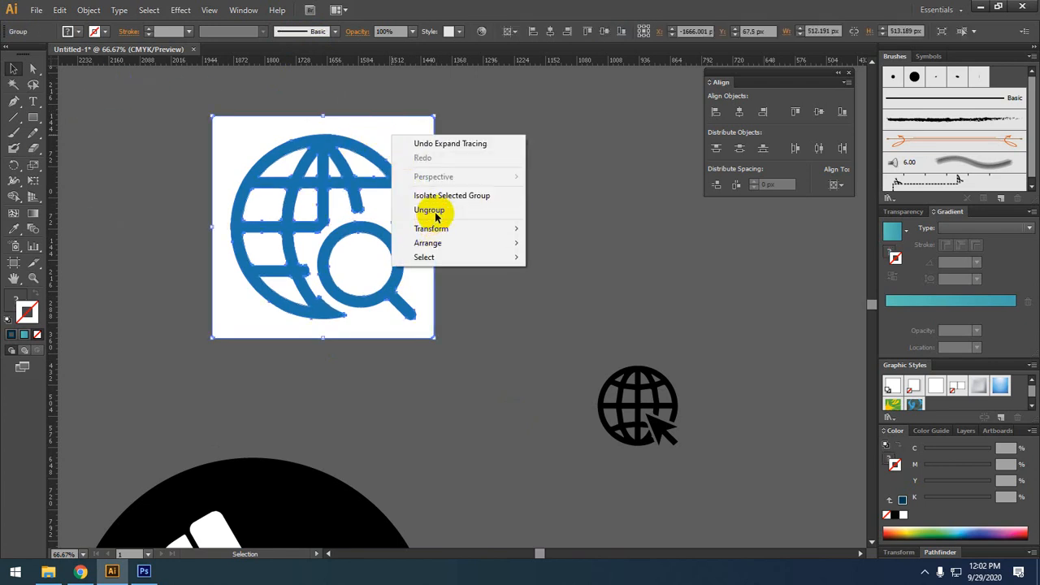
pyautogui.click(433, 210)
# Delete the white background square behind the traced blue globe
pyautogui.click(409, 143)
pyautogui.click(402, 141)
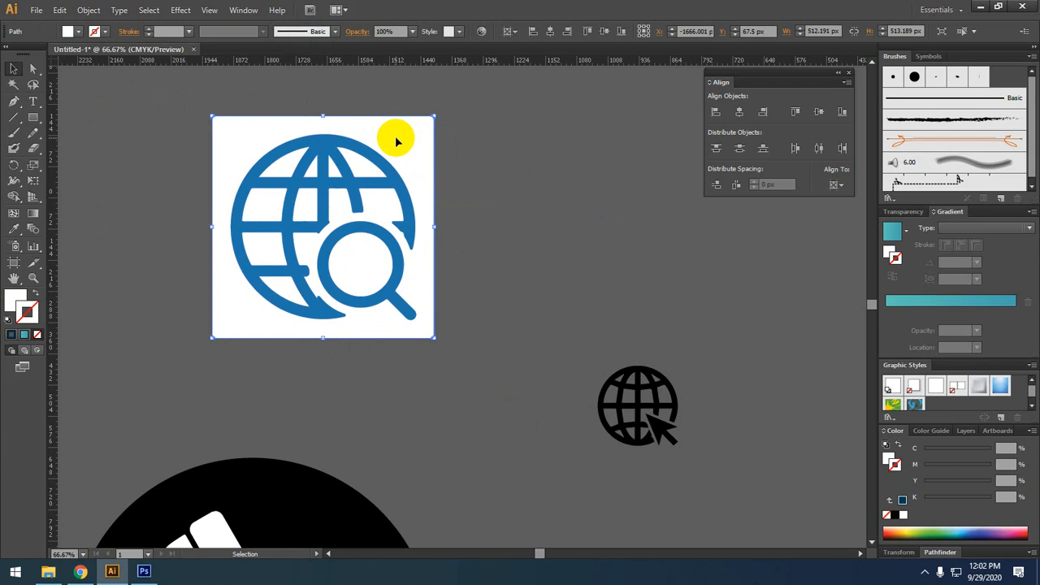
pyautogui.press('Delete')
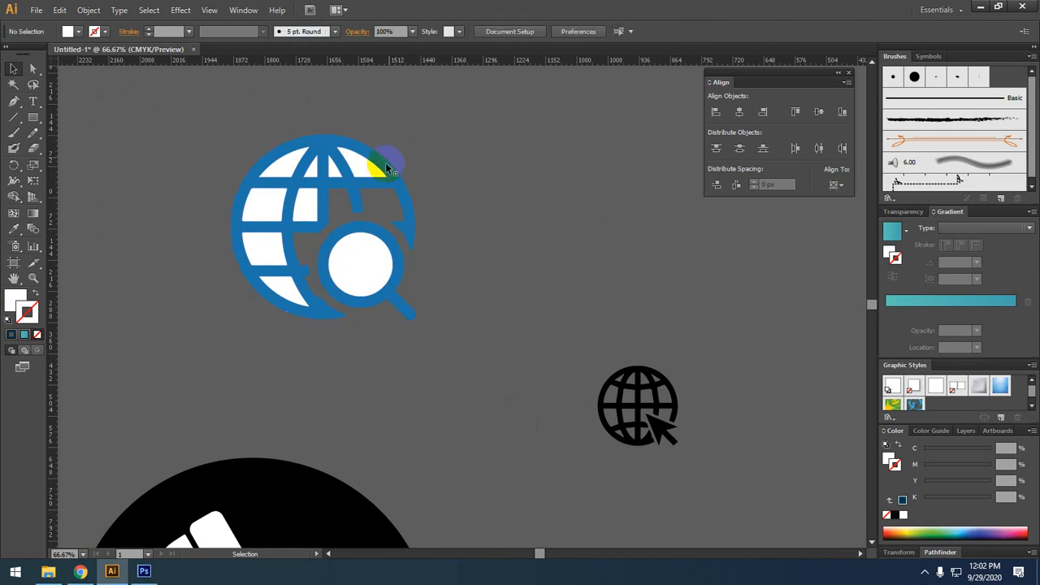
# Try deleting white segments and the magnifier's white lens from the traced blue globe, undoing the deletions
pyautogui.click(300, 211)
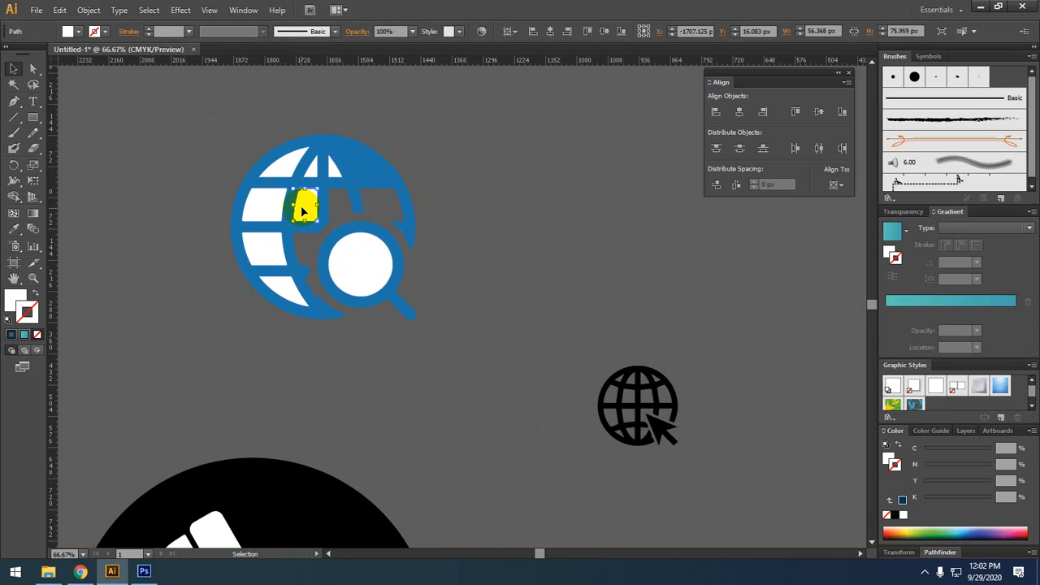
pyautogui.hotkey('ctrl', 'z')
pyautogui.click(479, 154)
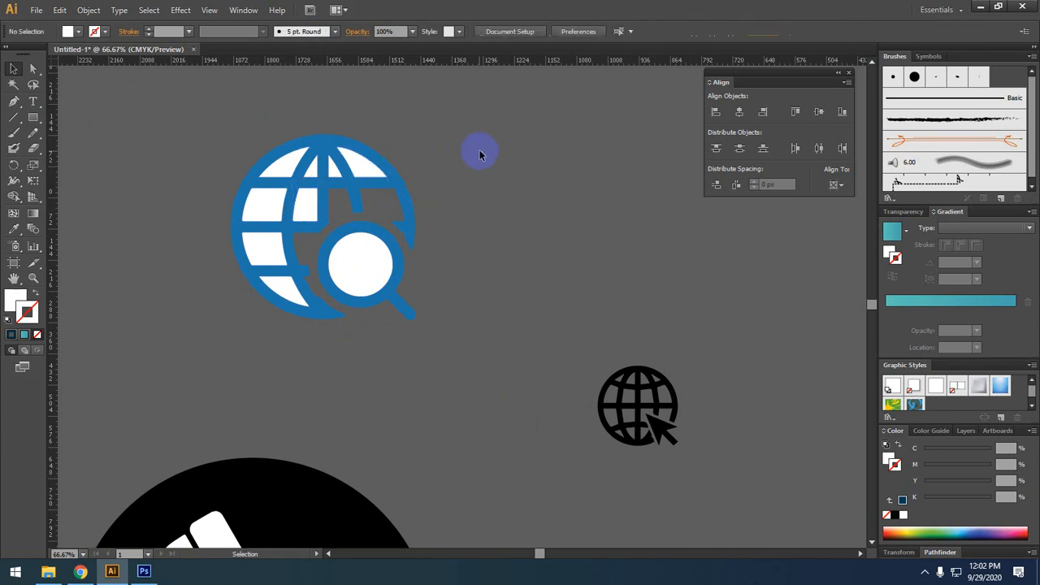
pyautogui.click(370, 168)
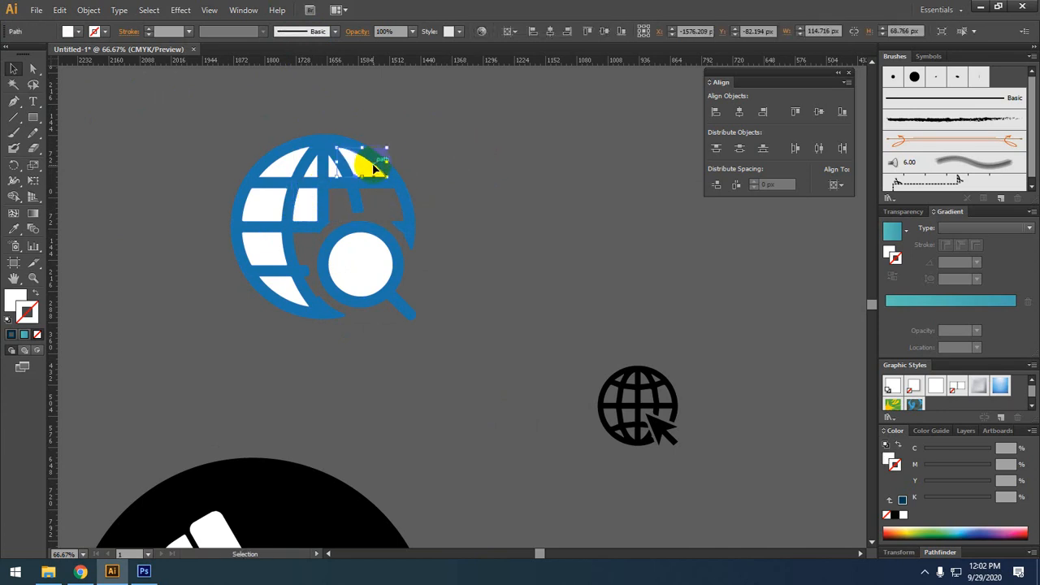
pyautogui.press('Delete')
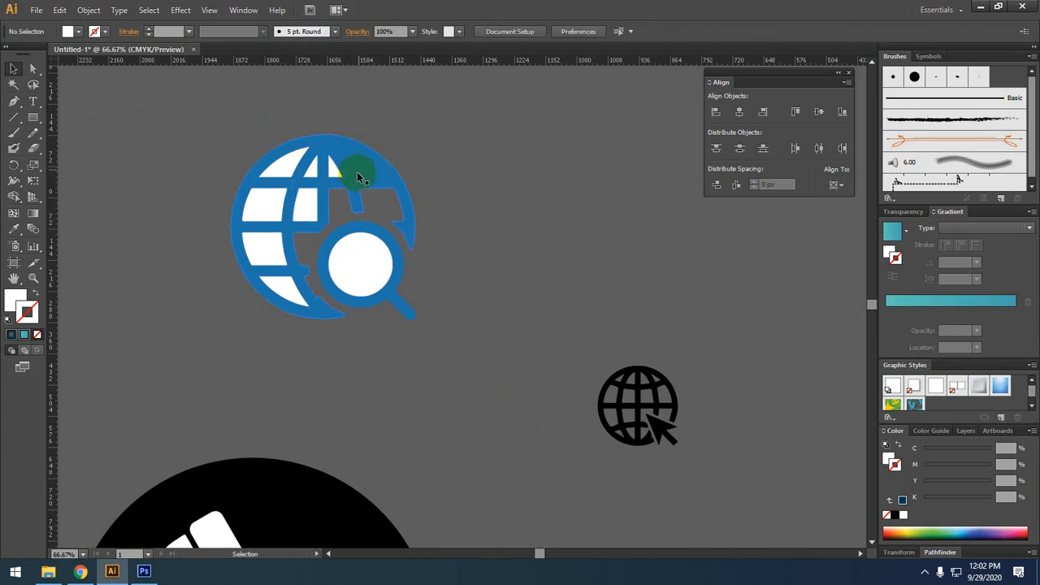
pyautogui.hotkey('ctrl', 'z')
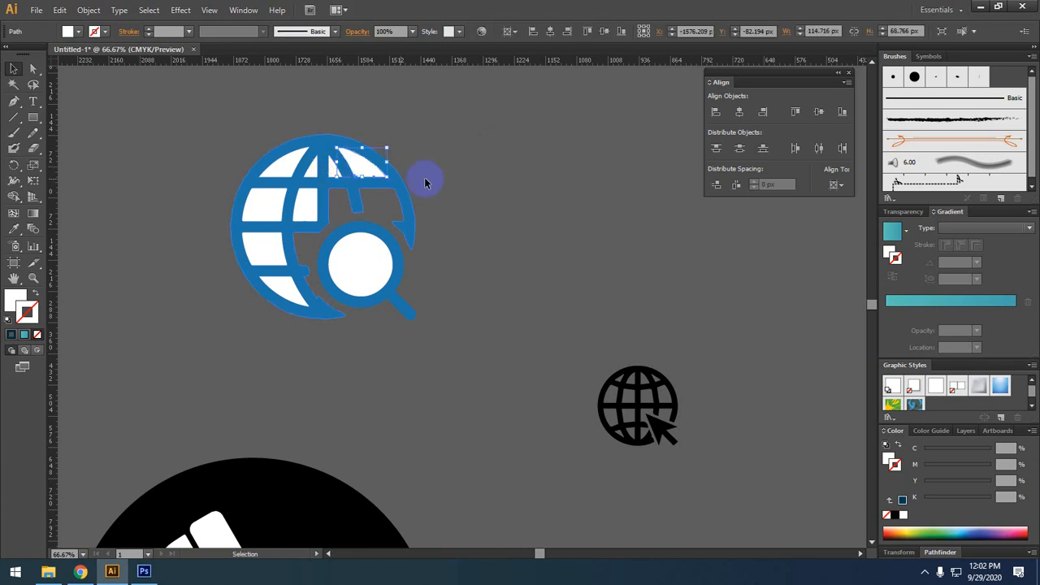
pyautogui.click(475, 163)
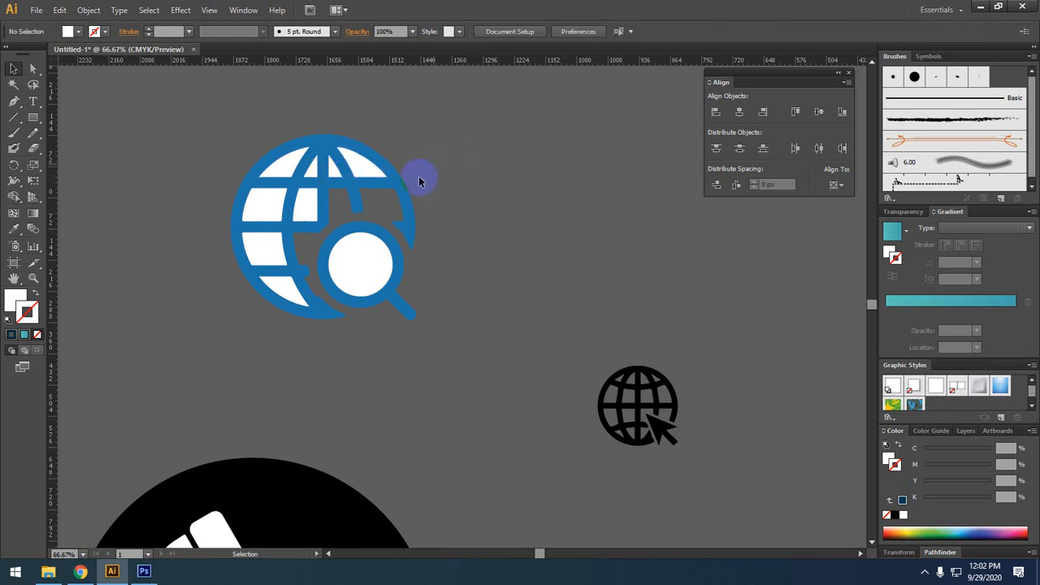
pyautogui.click(371, 267)
pyautogui.press('Delete')
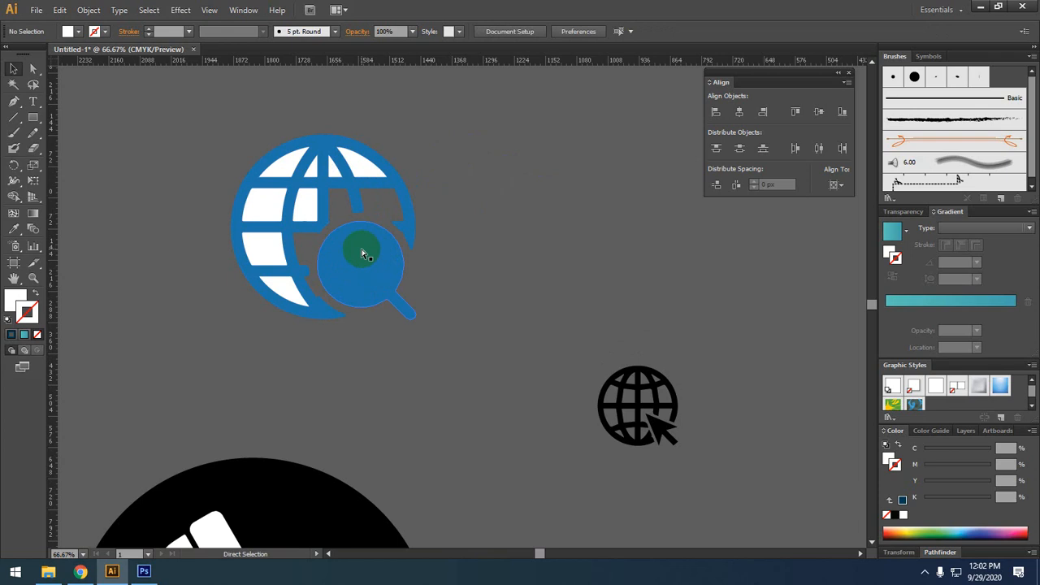
pyautogui.hotkey('ctrl', 'z')
# Divide all shapes of the traced blue globe with the Pathfinder's Divide operation and ungroup the pieces
pyautogui.moveTo(501, 124); pyautogui.dragTo(173, 338)
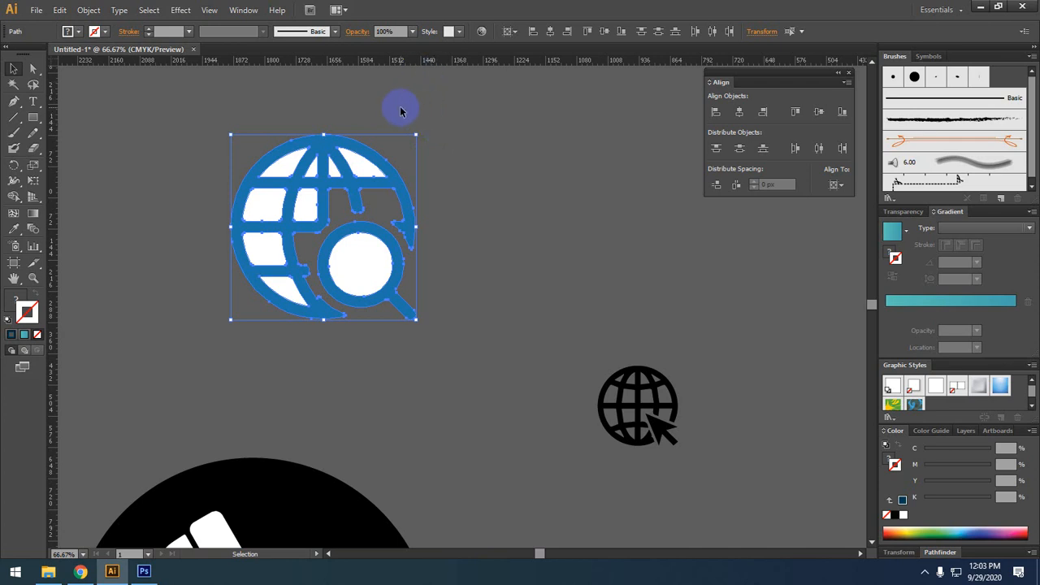
pyautogui.click(934, 553)
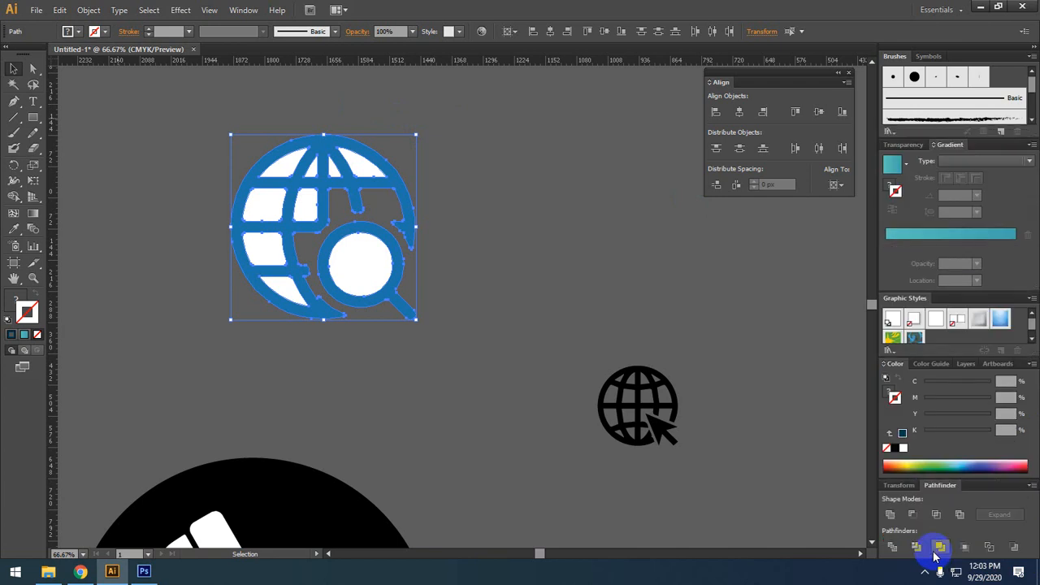
pyautogui.click(890, 548)
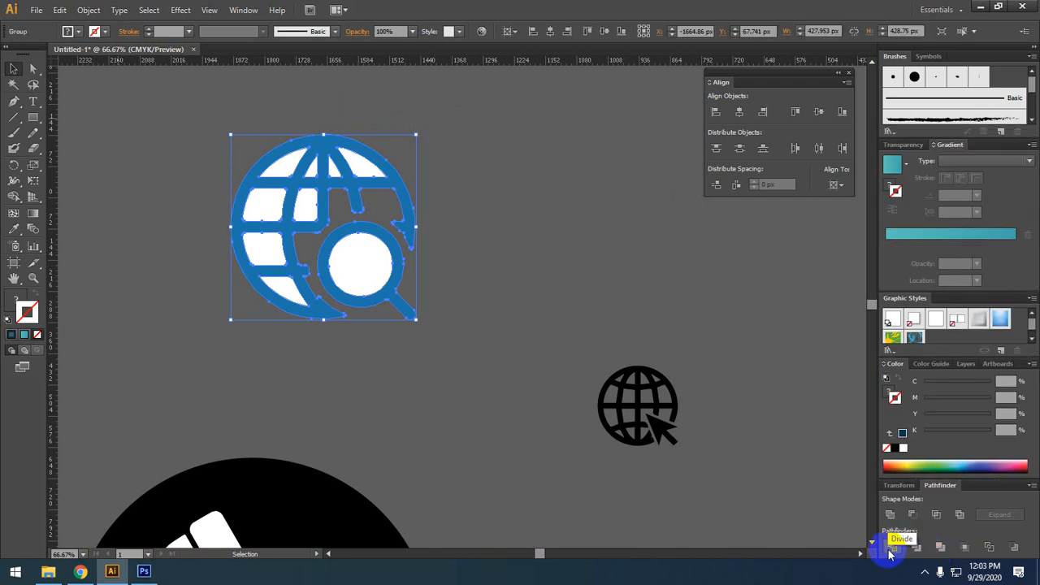
pyautogui.click(486, 221)
pyautogui.click(320, 204)
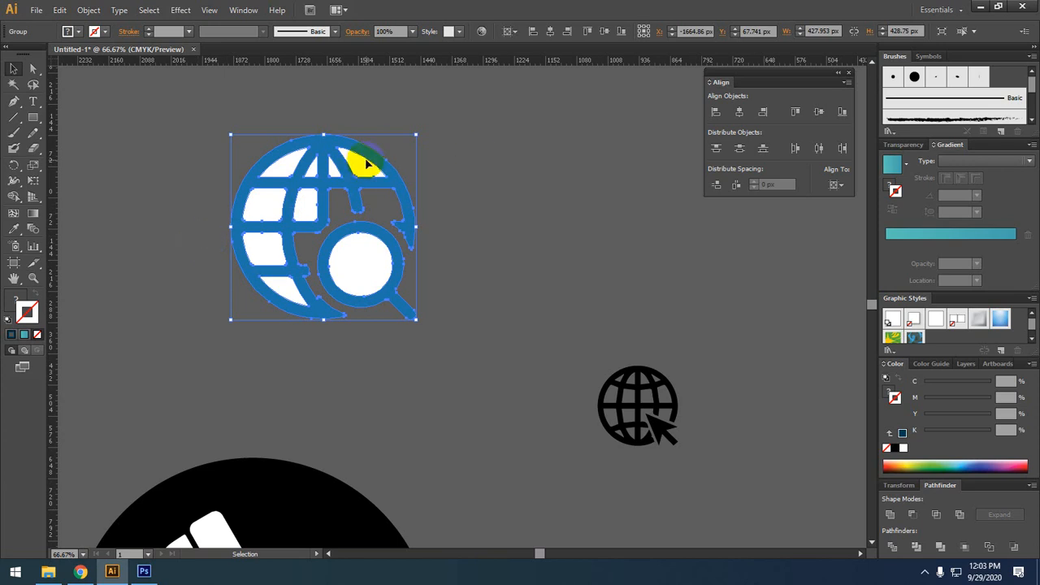
pyautogui.rightClick(302, 197)
pyautogui.click(348, 272)
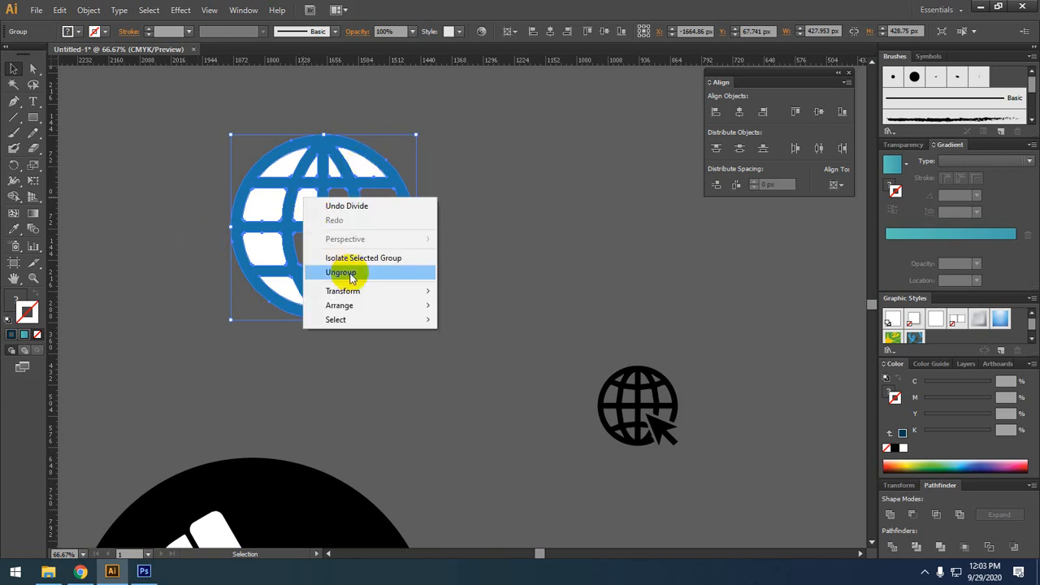
pyautogui.click(517, 248)
# Delete the white magnifier lens and every white segment between the blue globe's grid lines
pyautogui.click(371, 260)
pyautogui.press('Delete')
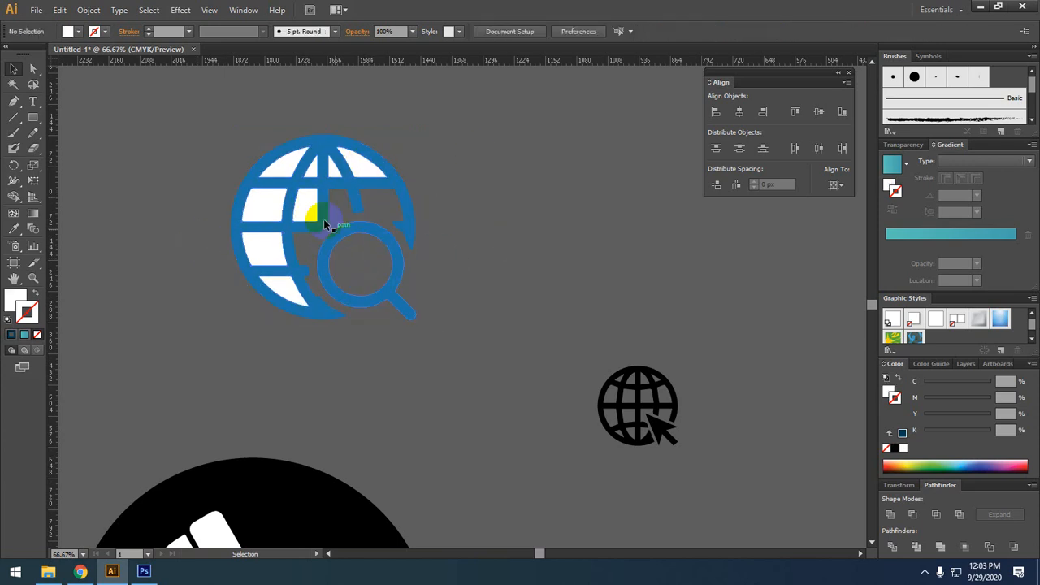
pyautogui.click(309, 205)
pyautogui.press('Delete')
pyautogui.click(345, 164)
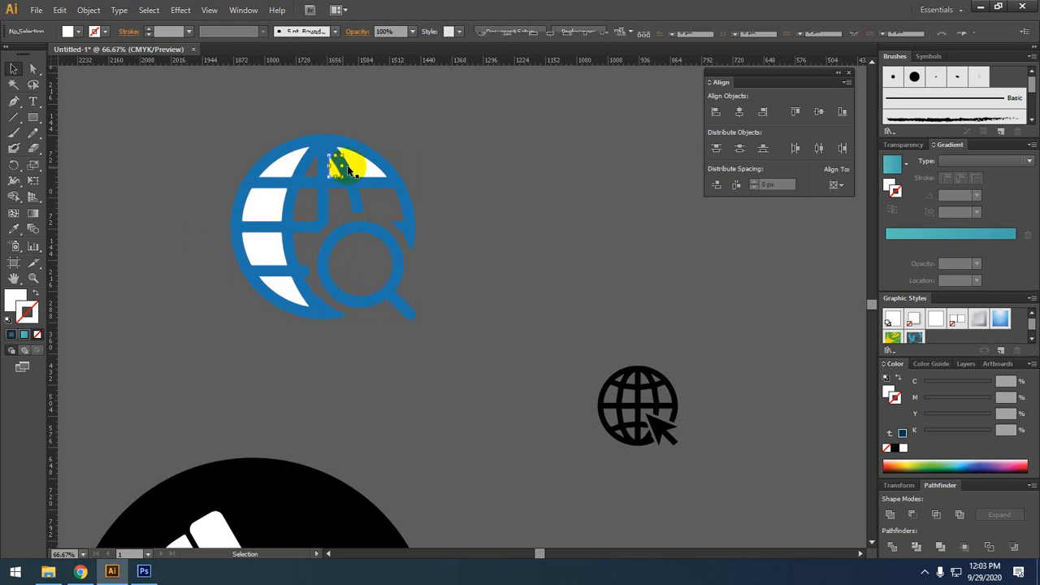
pyautogui.press('Delete')
pyautogui.click(278, 164)
pyautogui.press('Delete')
pyautogui.click(262, 204)
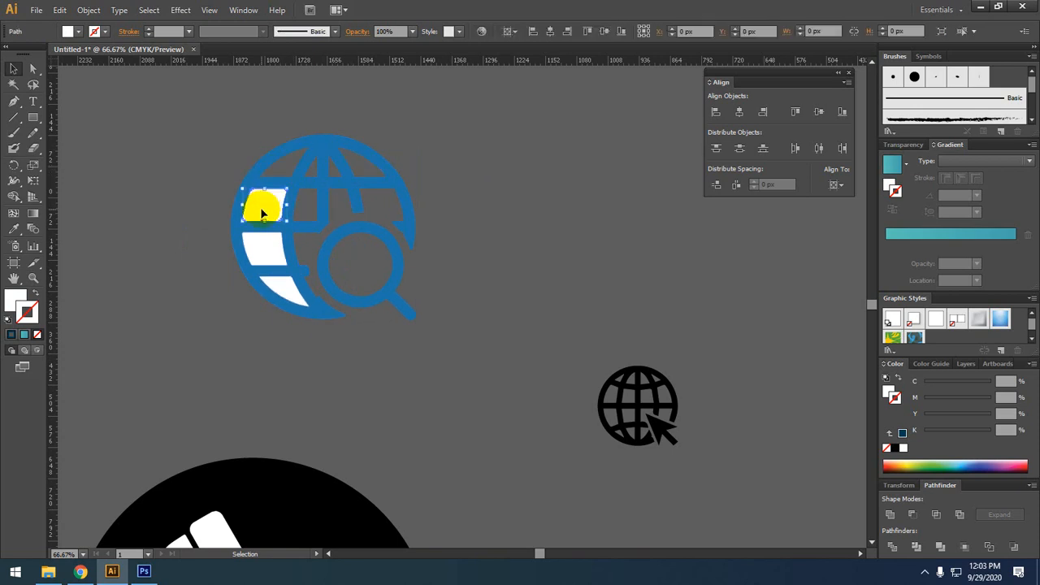
pyautogui.press('Delete')
pyautogui.click(264, 246)
pyautogui.press('Delete')
pyautogui.click(273, 297)
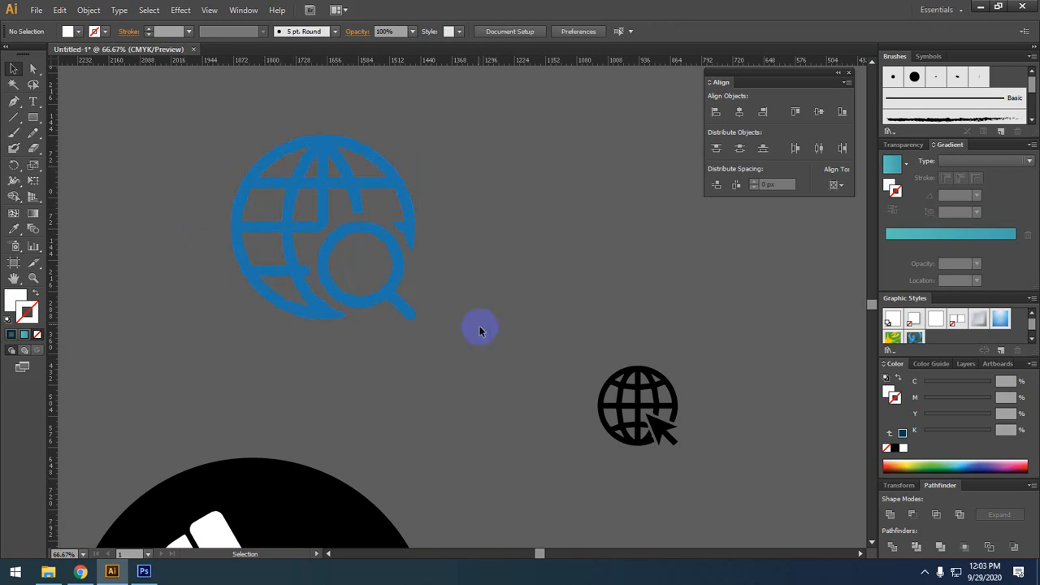
# Group all the remaining blue globe and magnifier paths into one object
pyautogui.moveTo(479, 331); pyautogui.dragTo(143, 109)
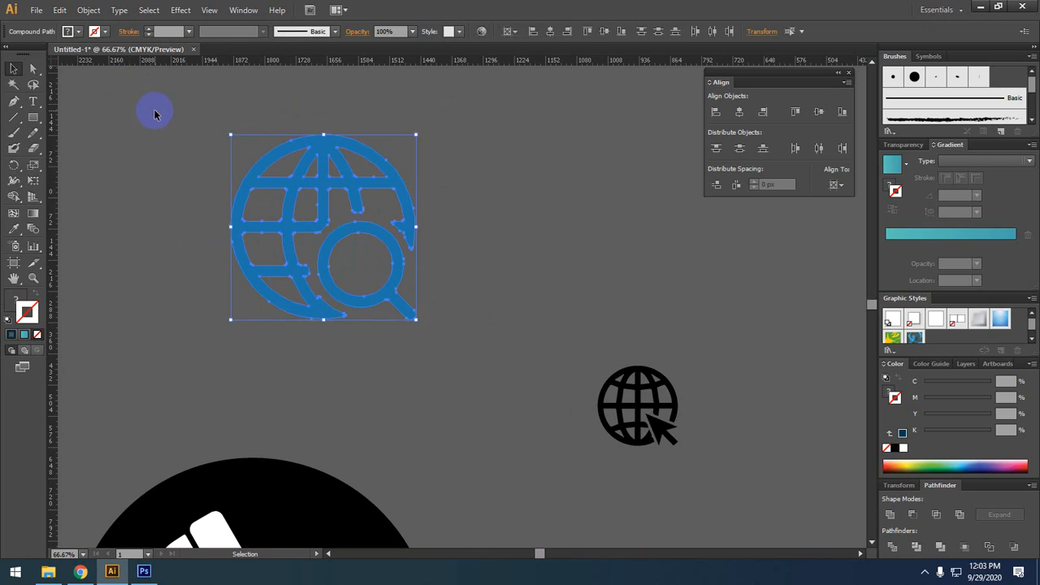
pyautogui.press('a')
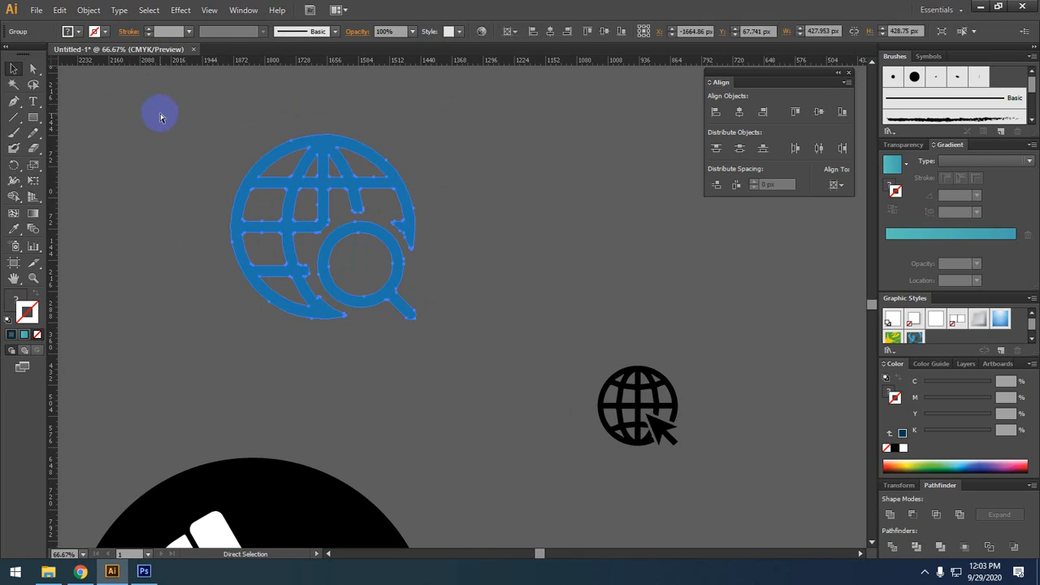
pyautogui.press('v')
pyautogui.click(449, 171)
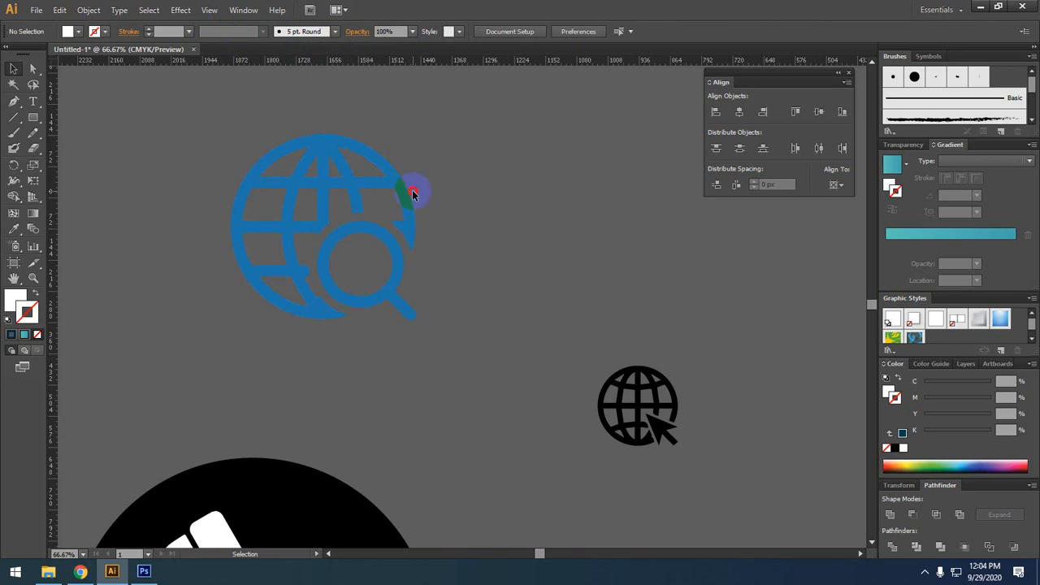
pyautogui.click(315, 154)
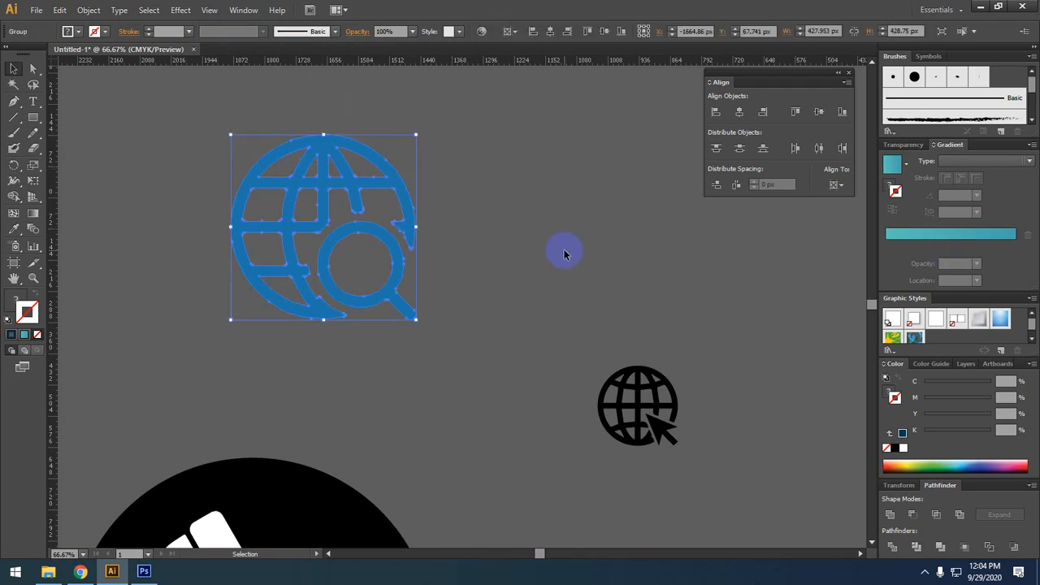
pyautogui.click(705, 235)
# Select the grouped blue globe icon above the phone icon
pyautogui.keyDown('alt'); pyautogui.scroll(-2, 485, 169); pyautogui.keyUp('alt')
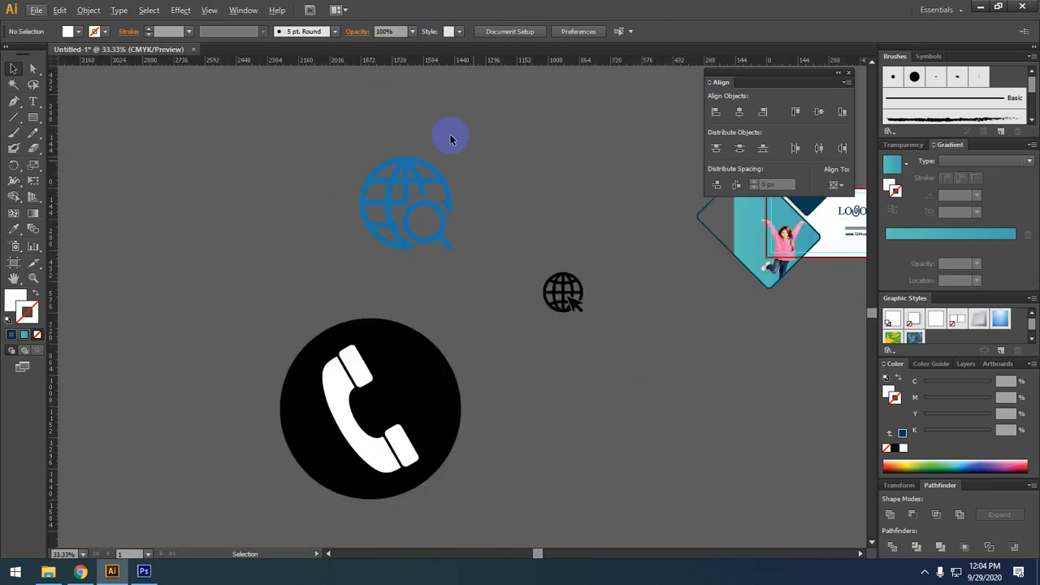
pyautogui.moveTo(489, 110); pyautogui.dragTo(464, 288)
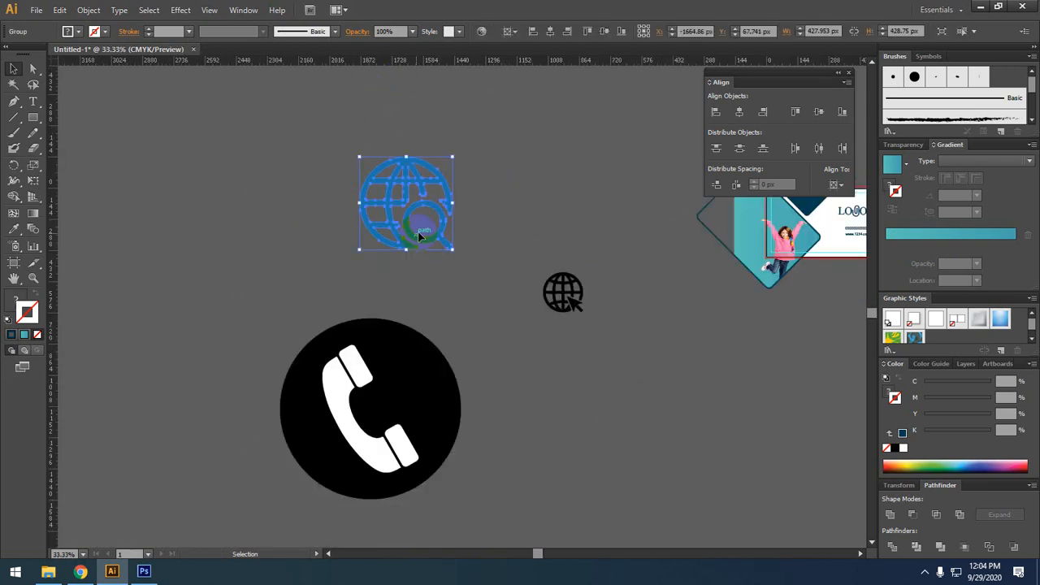
# Delete the small black globe-and-cursor icon beside the blue globe icon
pyautogui.click(493, 223)
pyautogui.moveTo(510, 246); pyautogui.dragTo(442, 225)
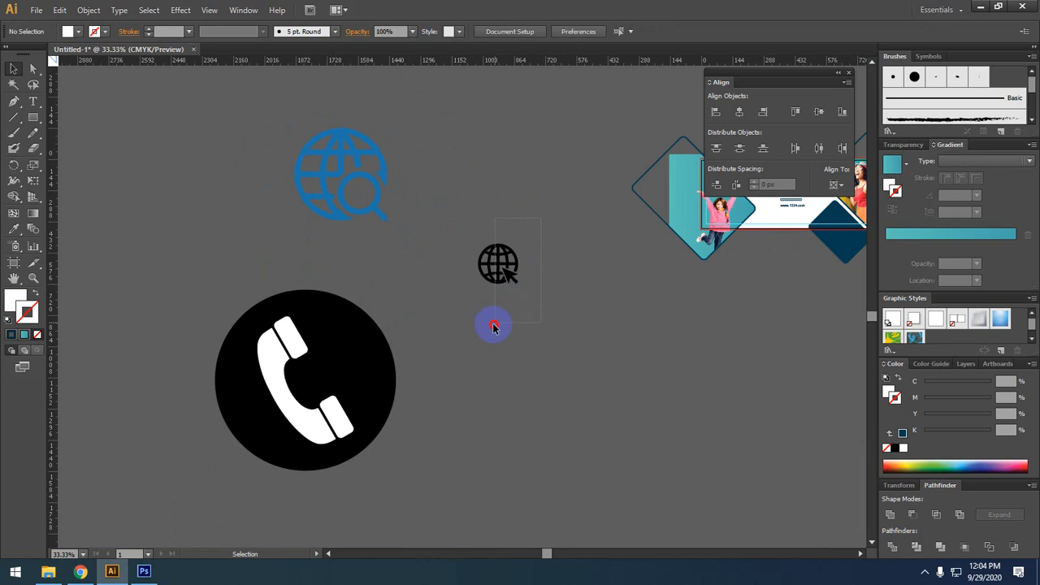
pyautogui.moveTo(494, 326); pyautogui.dragTo(433, 309)
pyautogui.press('Delete')
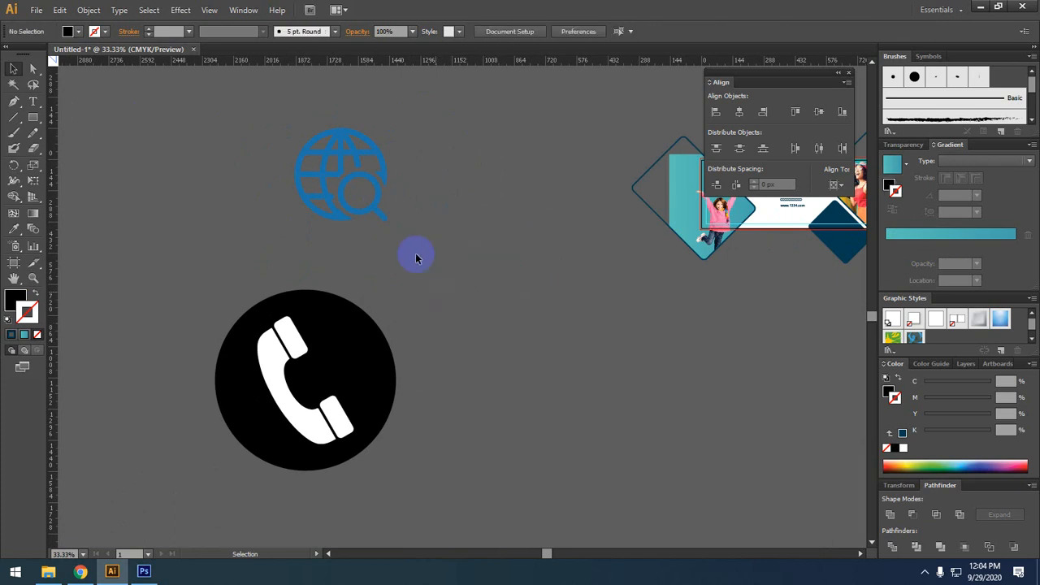
# Move the blue globe icon closer to the card design and scale it down to about 386 px wide
pyautogui.click(328, 126)
pyautogui.moveTo(382, 173); pyautogui.dragTo(484, 217)
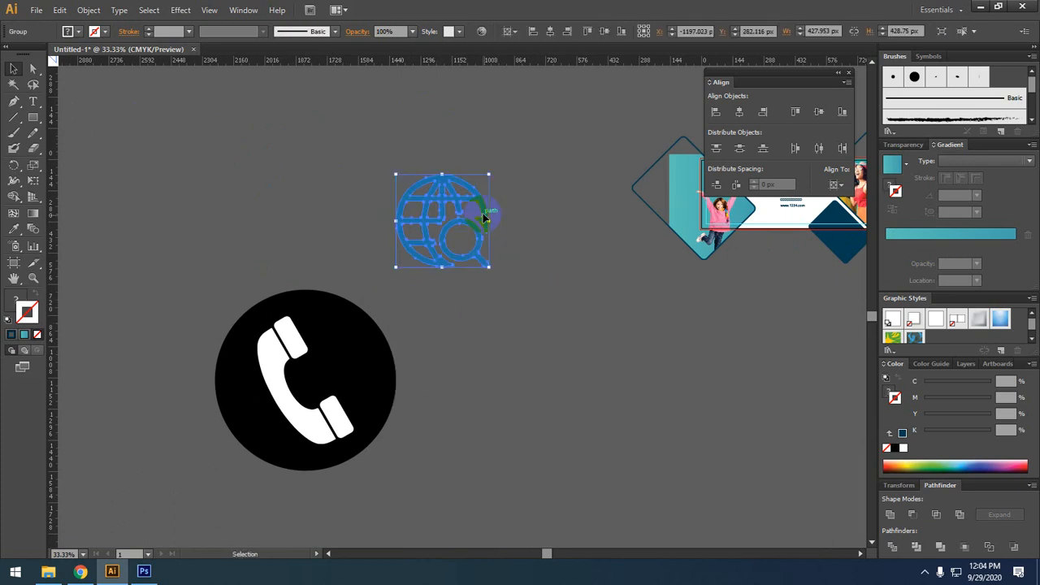
pyautogui.click(485, 313)
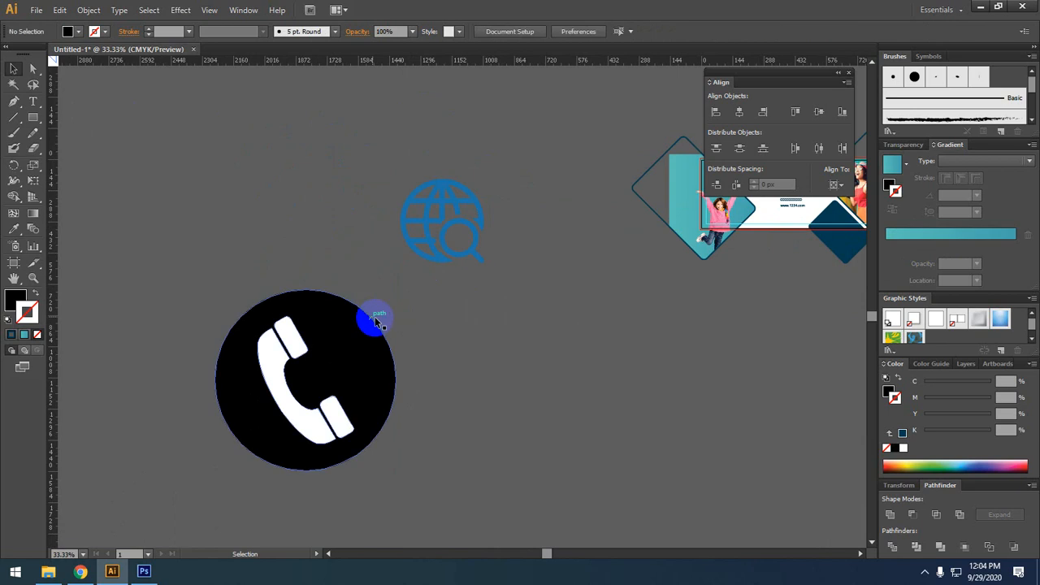
# Ungroup the phone icon and place a black circle with a see-through handset cut-out beside the black-and-white version
pyautogui.click(350, 378)
pyautogui.rightClick(344, 366)
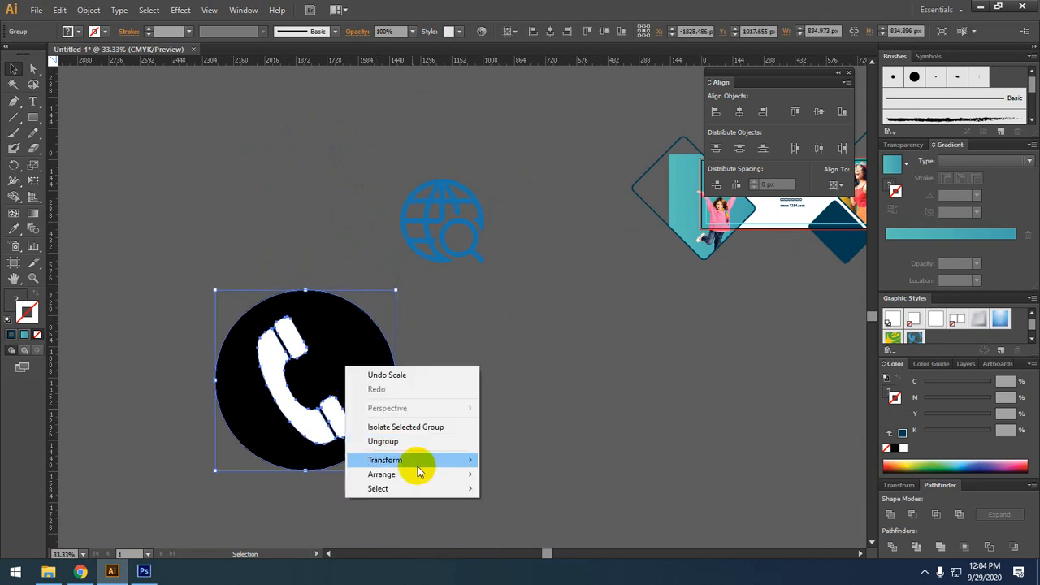
pyautogui.click(402, 436)
pyautogui.moveTo(357, 362); pyautogui.dragTo(554, 252)
pyautogui.click(708, 369)
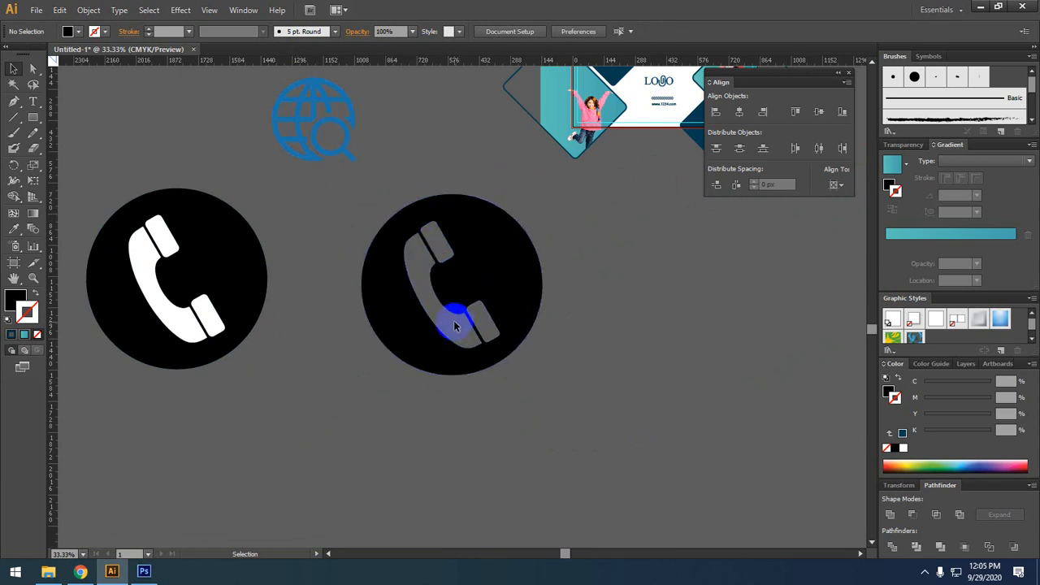
# Try the blue globe icon on top of the circle with the handset cut-out, and undo the placement
pyautogui.moveTo(309, 83); pyautogui.dragTo(453, 269)
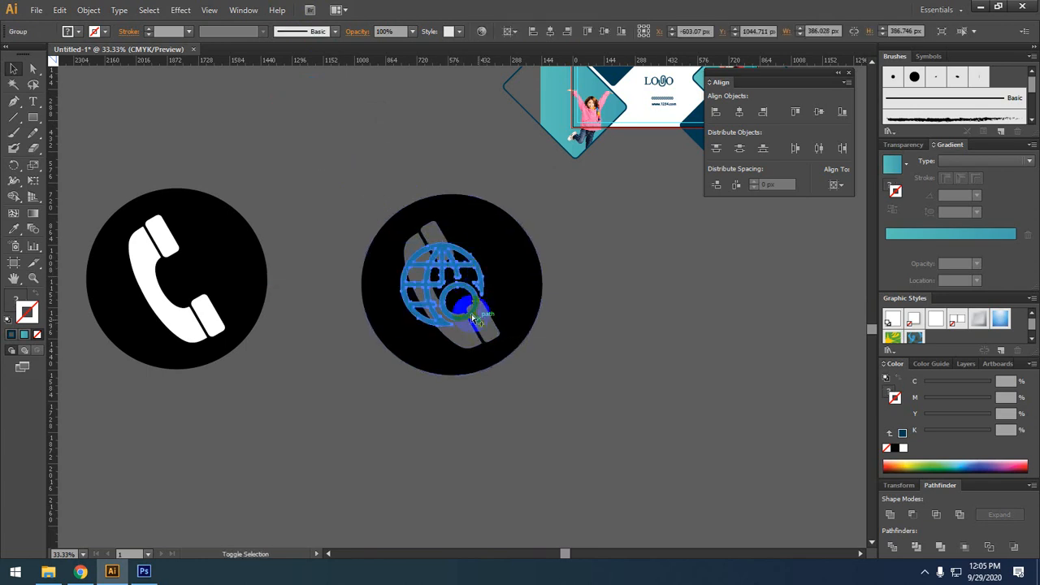
pyautogui.click(460, 304)
pyautogui.click(590, 266)
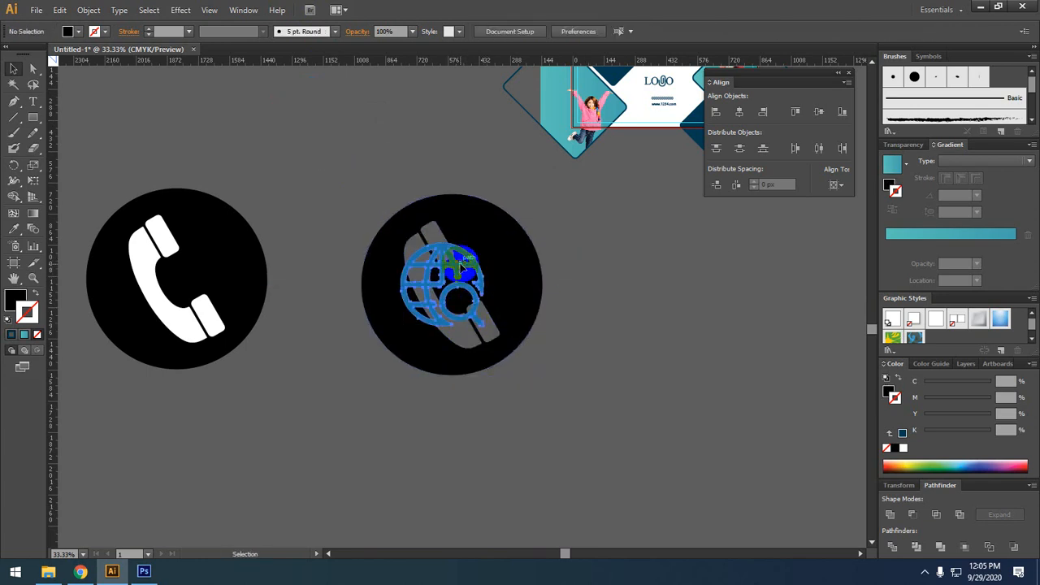
pyautogui.click(479, 273)
pyautogui.press('Delete')
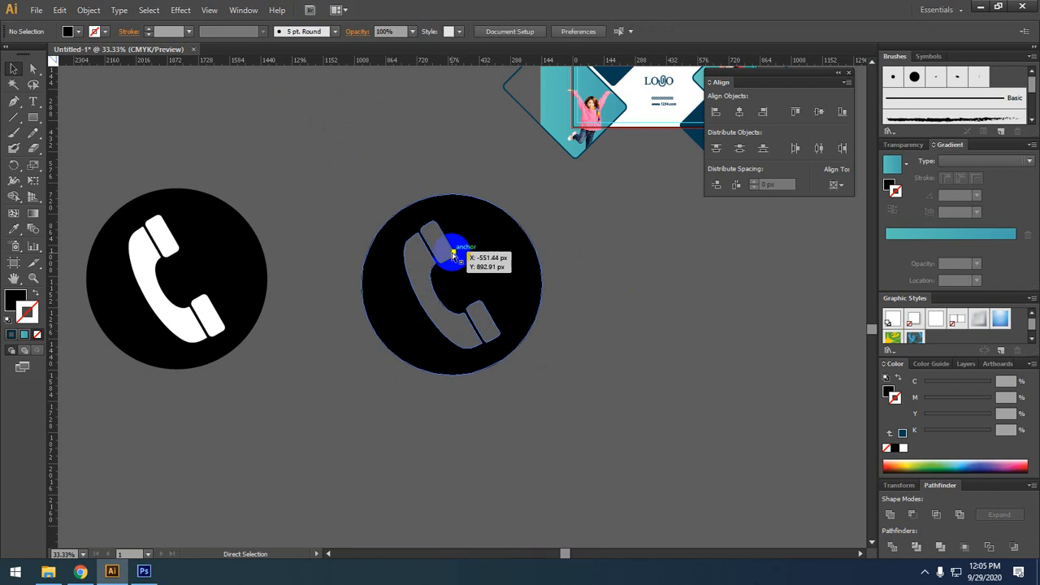
pyautogui.hotkey('ctrl', 'z')
pyautogui.hotkey('ctrl', 'z')
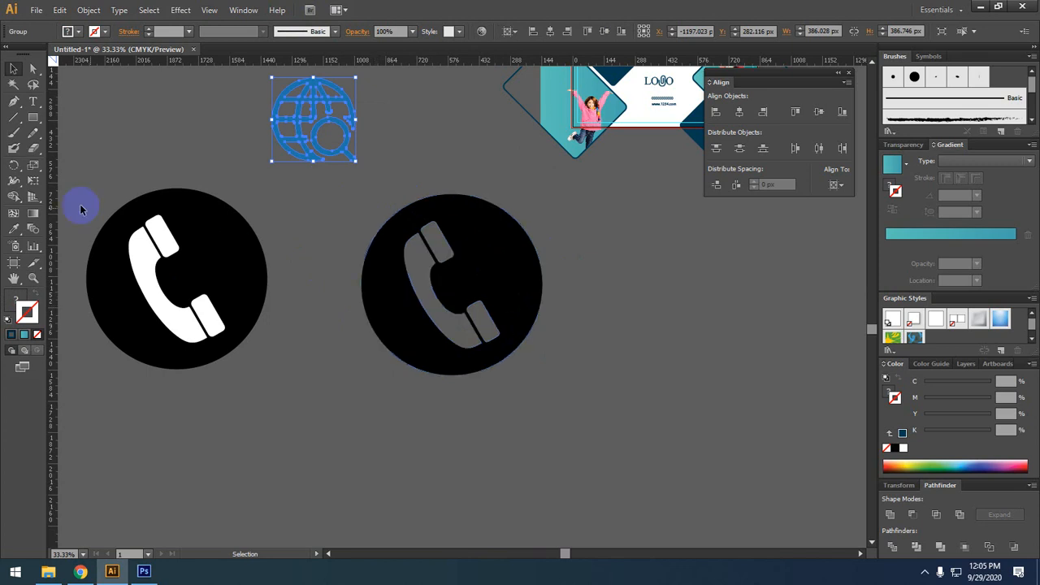
# Try covering the handset cut-out with a small black square, and delete the square
pyautogui.click(33, 118)
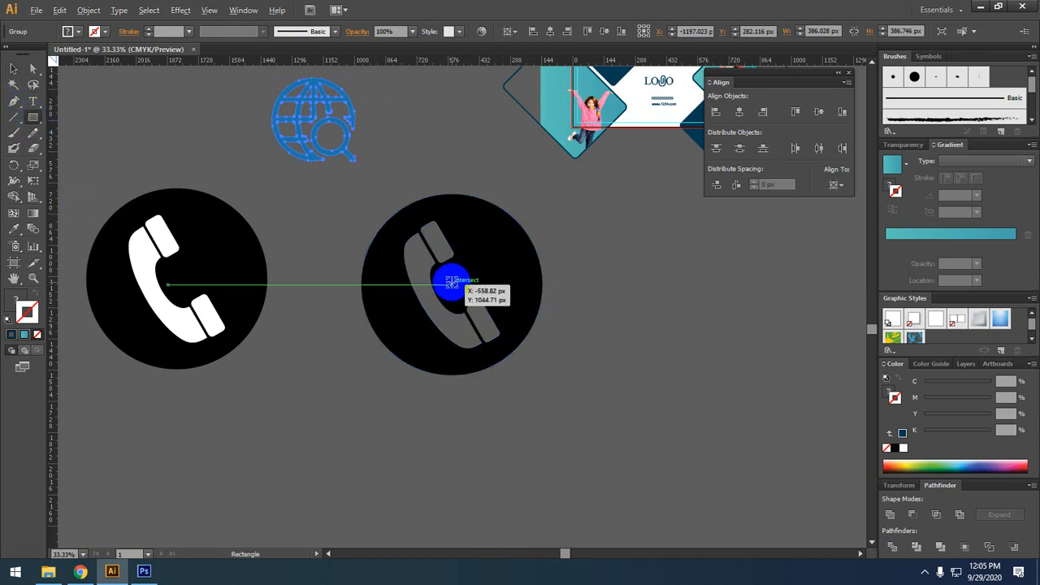
pyautogui.moveTo(444, 287)
pyautogui.mouseDown()
pyautogui.moveTo(478, 350)
pyautogui.moveTo(475, 323)
pyautogui.mouseUp()
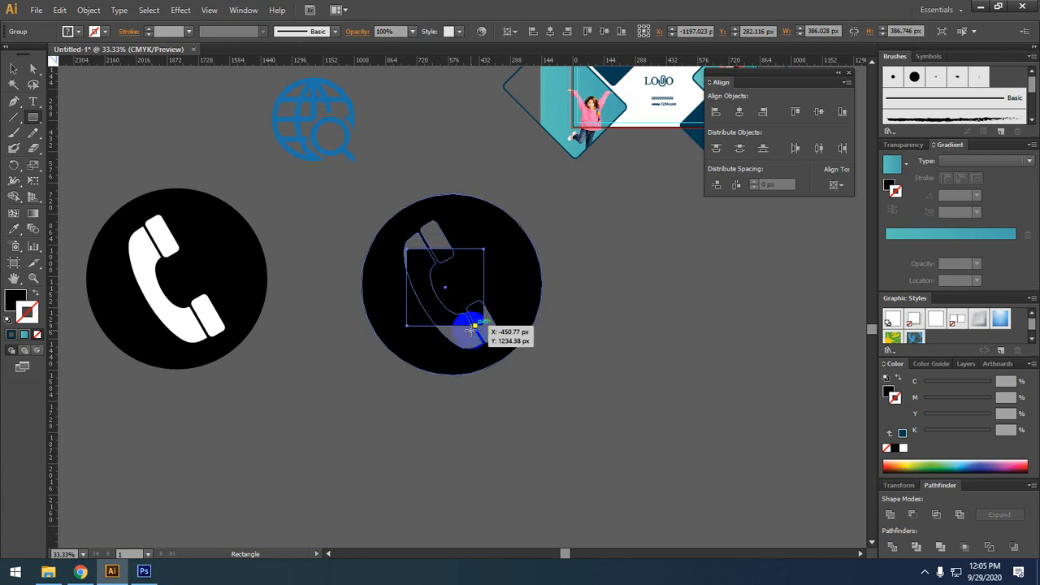
pyautogui.press('Delete')
# Draw a black circle about 720 px across over the handset cut-out and move it slightly up
pyautogui.click(34, 121)
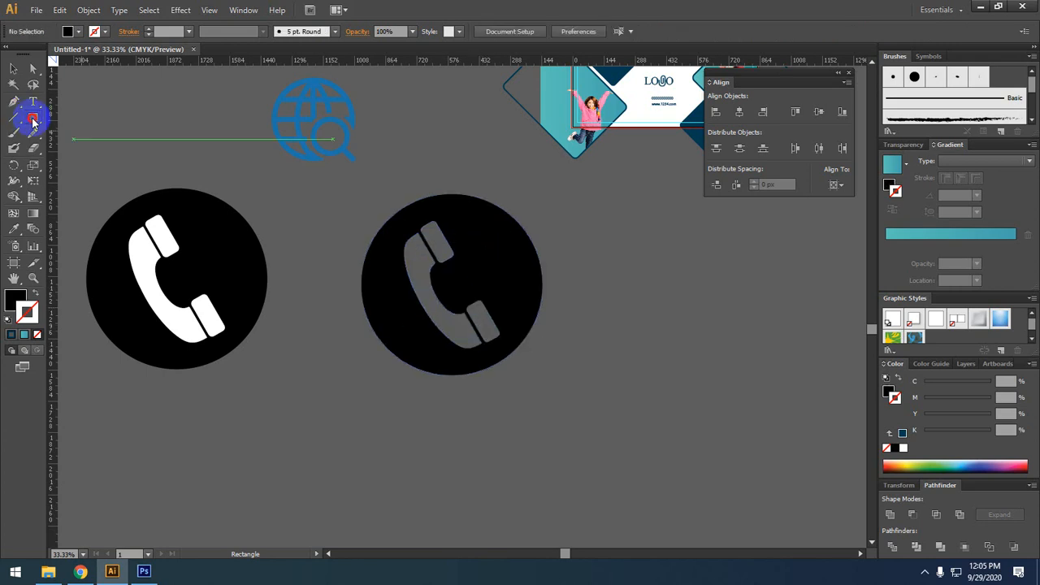
pyautogui.click(82, 148)
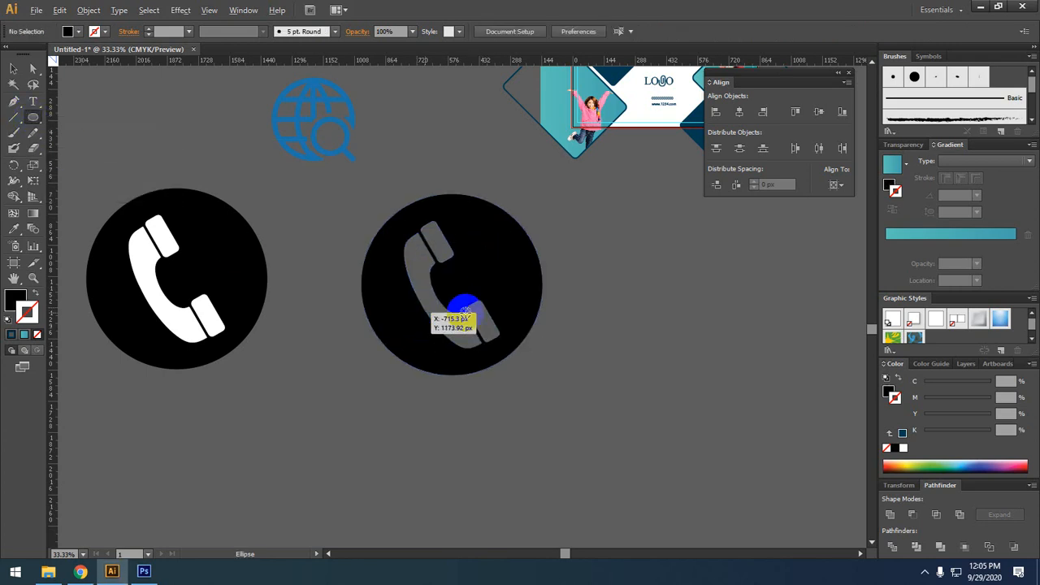
pyautogui.moveTo(453, 294); pyautogui.dragTo(499, 374)
pyautogui.click(14, 69)
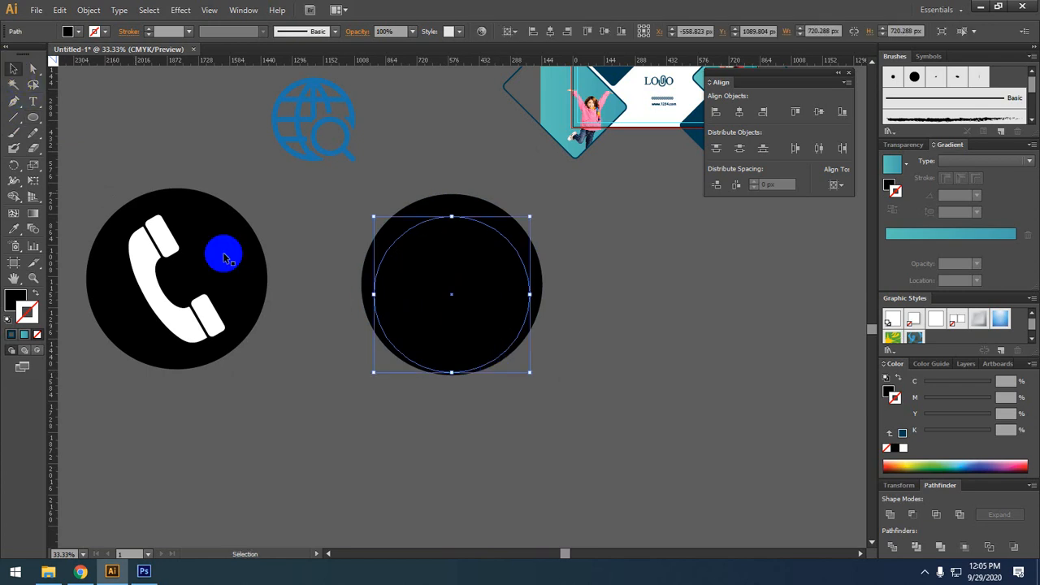
pyautogui.moveTo(435, 338); pyautogui.dragTo(431, 325)
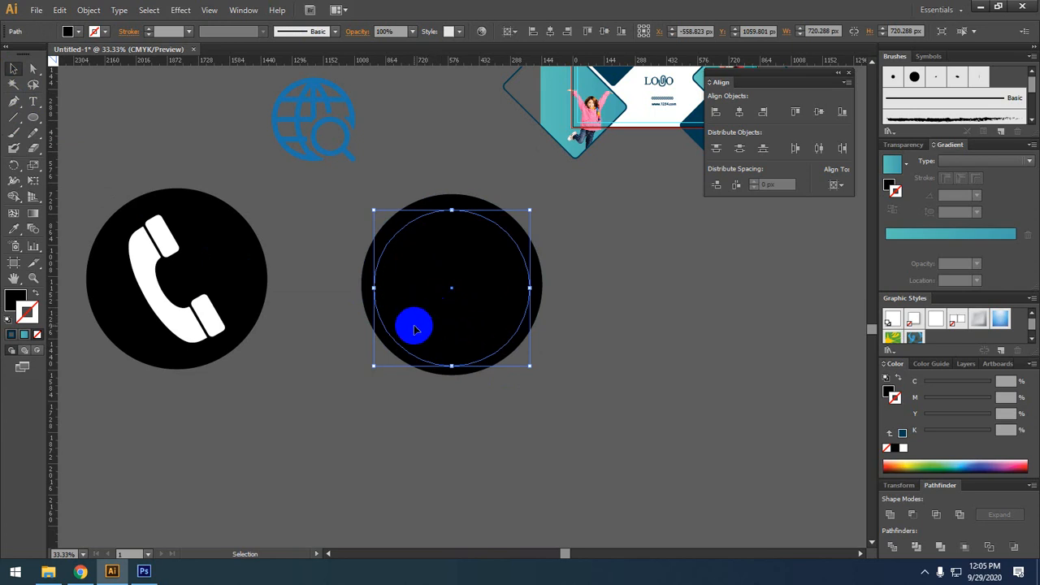
# Unite the covering circle with the black cut-out circle into one solid shape
pyautogui.click(571, 408)
pyautogui.moveTo(570, 408); pyautogui.dragTo(400, 212)
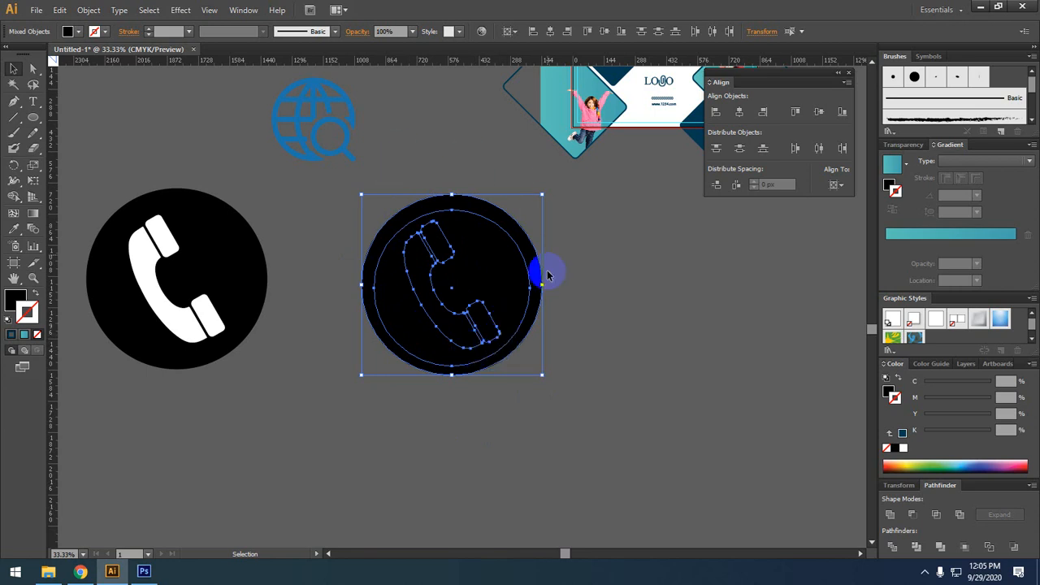
pyautogui.click(892, 516)
pyautogui.click(539, 371)
pyautogui.click(479, 290)
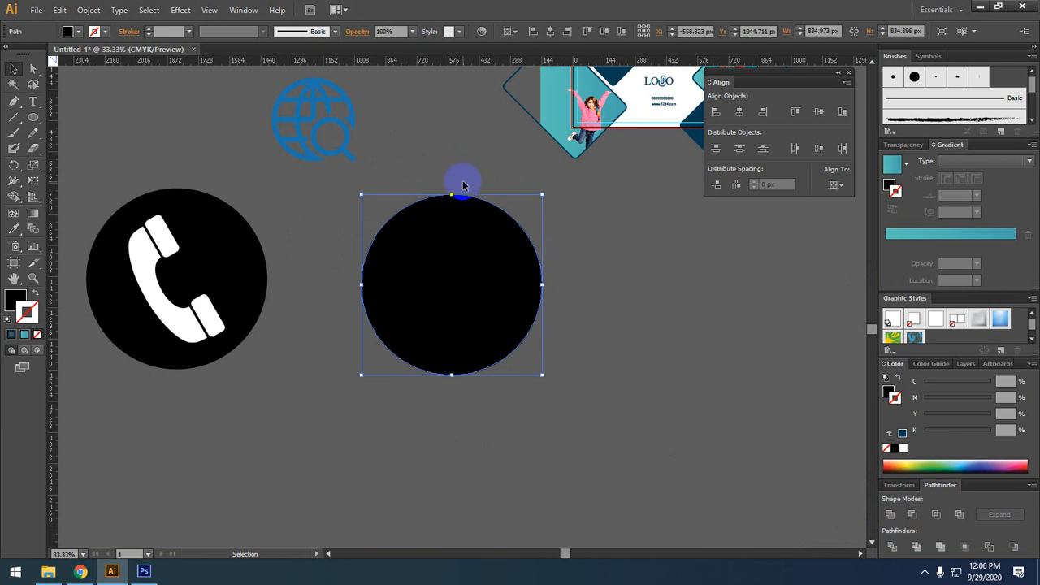
# Revert the united shape and delete the smaller black circle covering the handset cut-out
pyautogui.press('a')
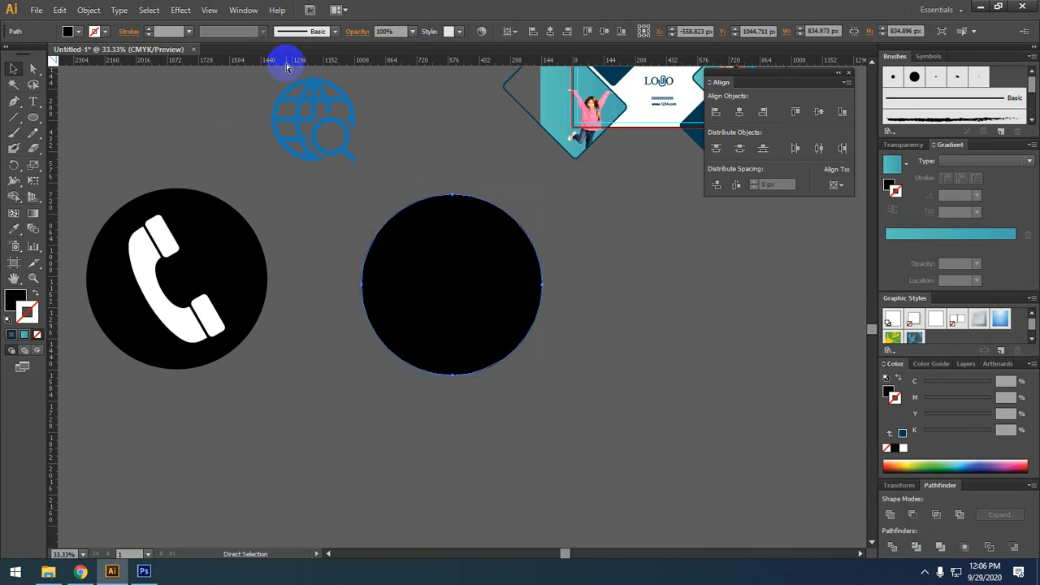
pyautogui.click(477, 231)
pyautogui.click(598, 281)
pyautogui.click(498, 274)
pyautogui.press('v')
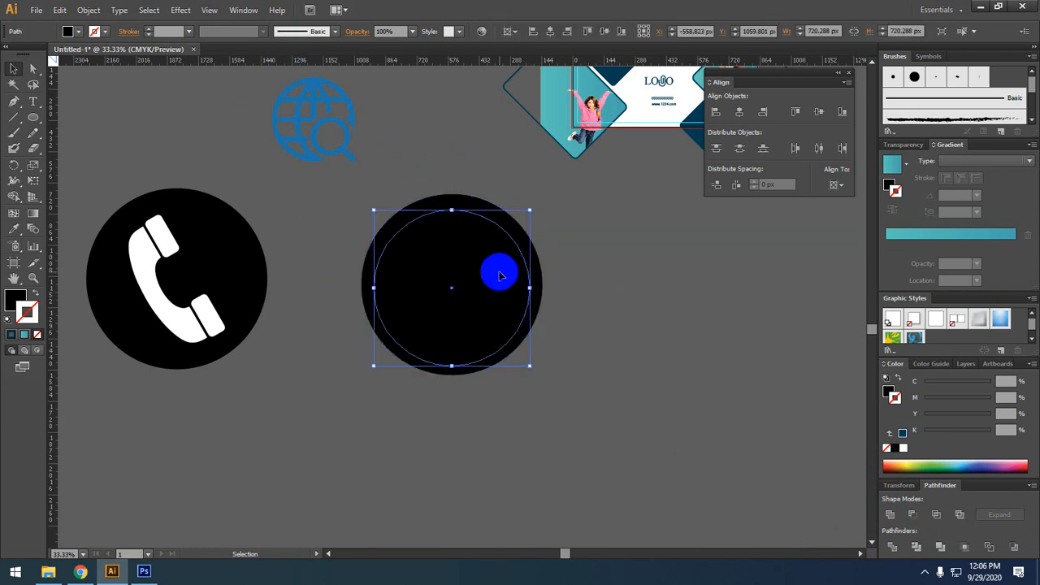
pyautogui.press('Delete')
# Select the cut-out circle's compound path and remove anchor points from the outer edge of the handset's upper earpiece with the Pen tool
pyautogui.scroll(2, 464, 267)
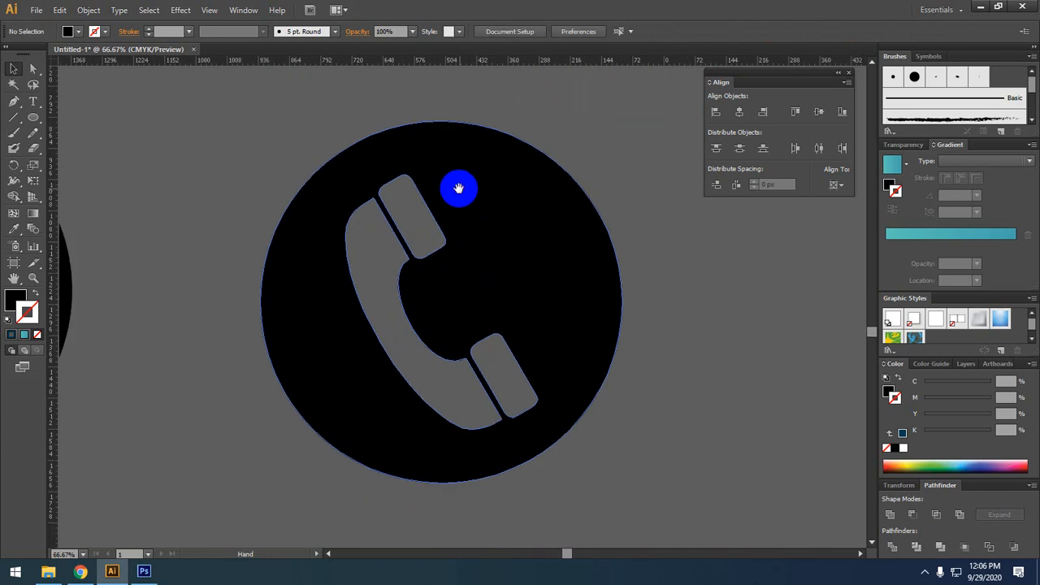
pyautogui.scroll(-2, 460, 186)
pyautogui.click(14, 102)
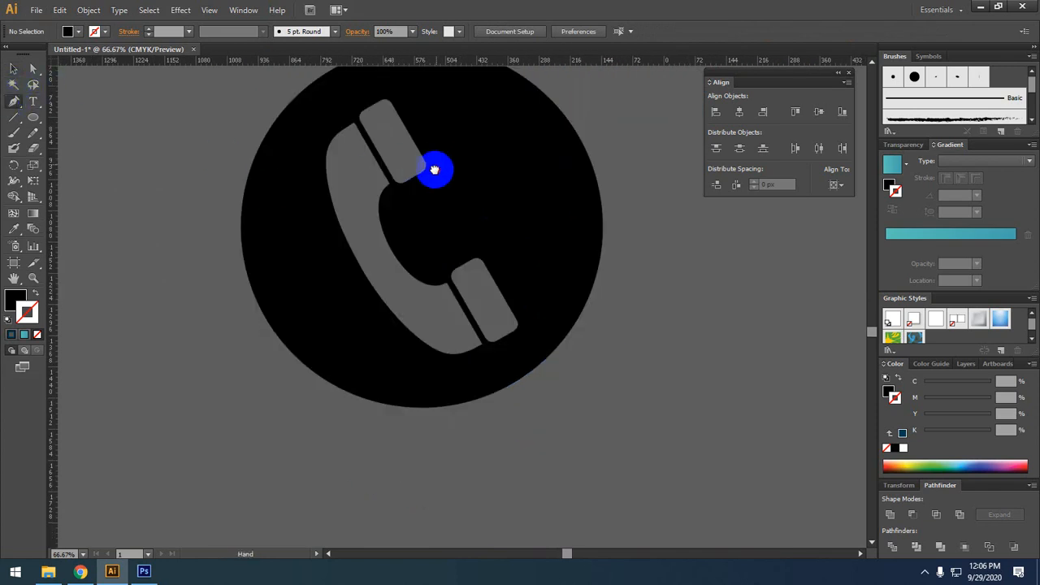
pyautogui.moveTo(434, 169); pyautogui.dragTo(428, 219)
pyautogui.click(14, 68)
pyautogui.click(402, 235)
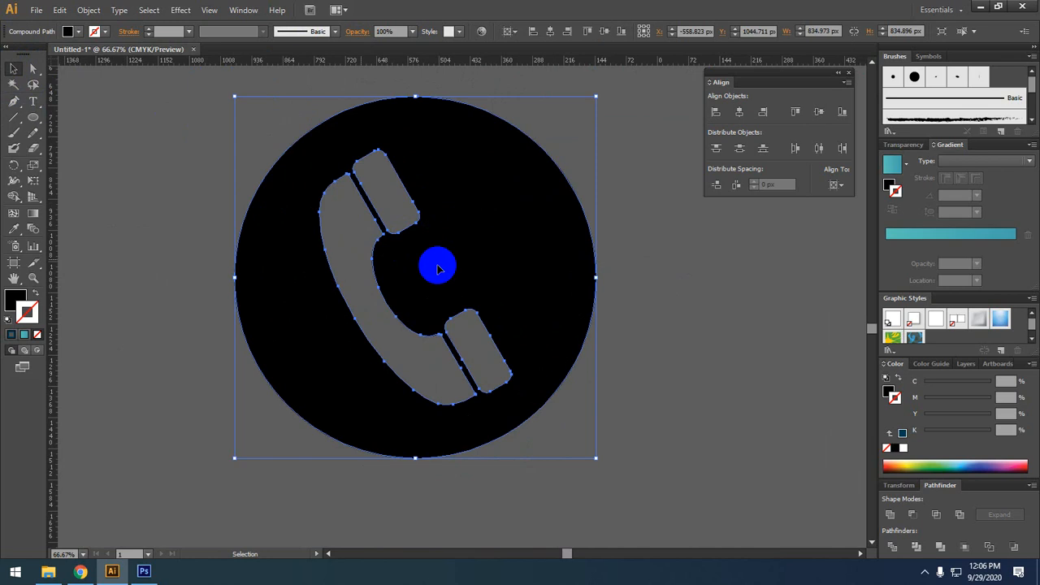
pyautogui.click(14, 102)
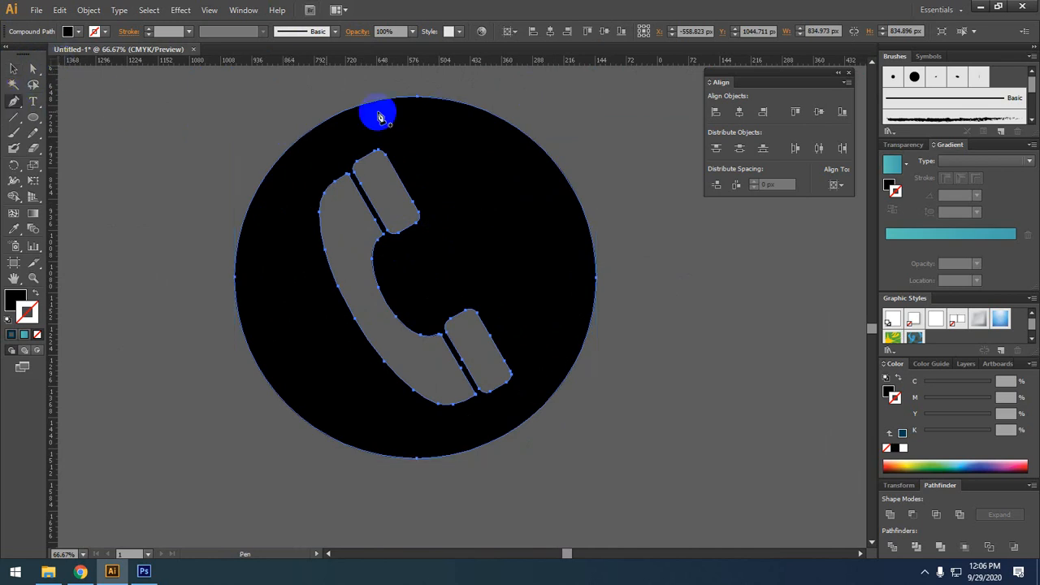
pyautogui.keyDown('ctrl'); pyautogui.click(379, 156); pyautogui.keyUp('ctrl')
pyautogui.click(381, 156)
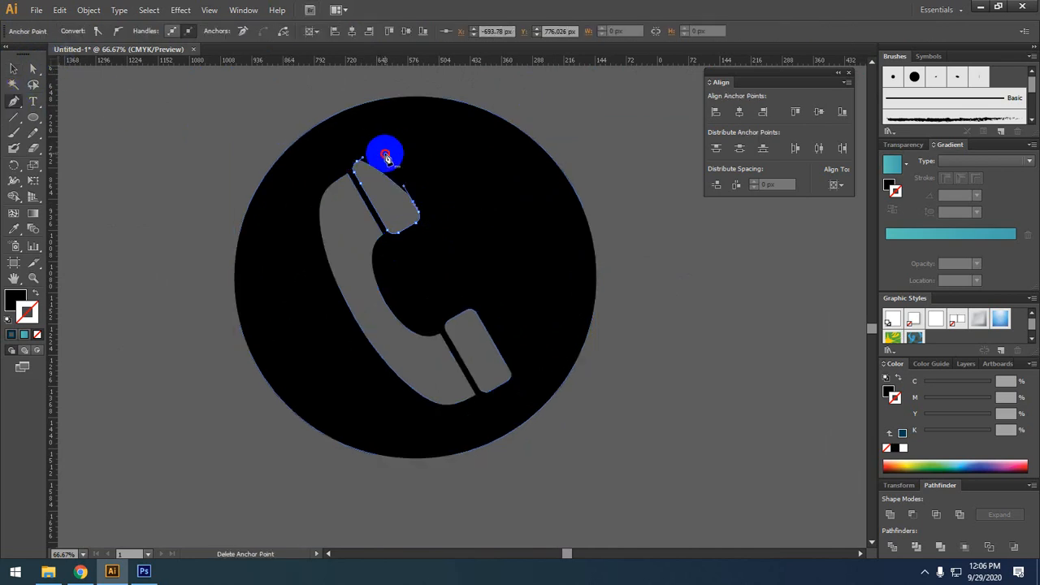
pyautogui.click(419, 213)
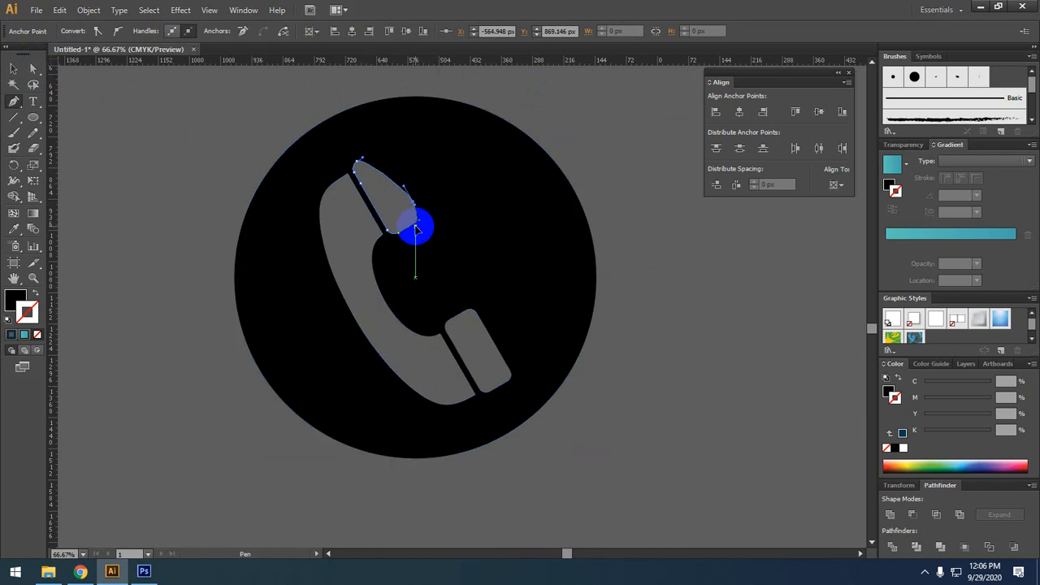
pyautogui.click(416, 225)
pyautogui.hotkey('ctrl', 'z')
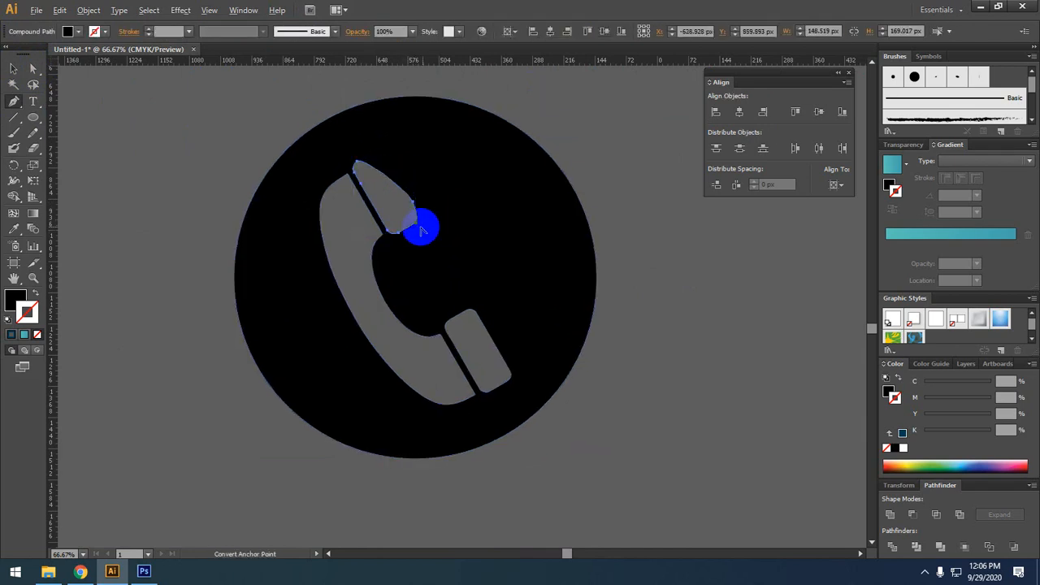
# Delete the remaining anchor points of the upper earpiece cut-out so that it fills in with black
pyautogui.scroll(1, 400, 228)
pyautogui.scroll(1, 401, 228)
pyautogui.click(437, 217)
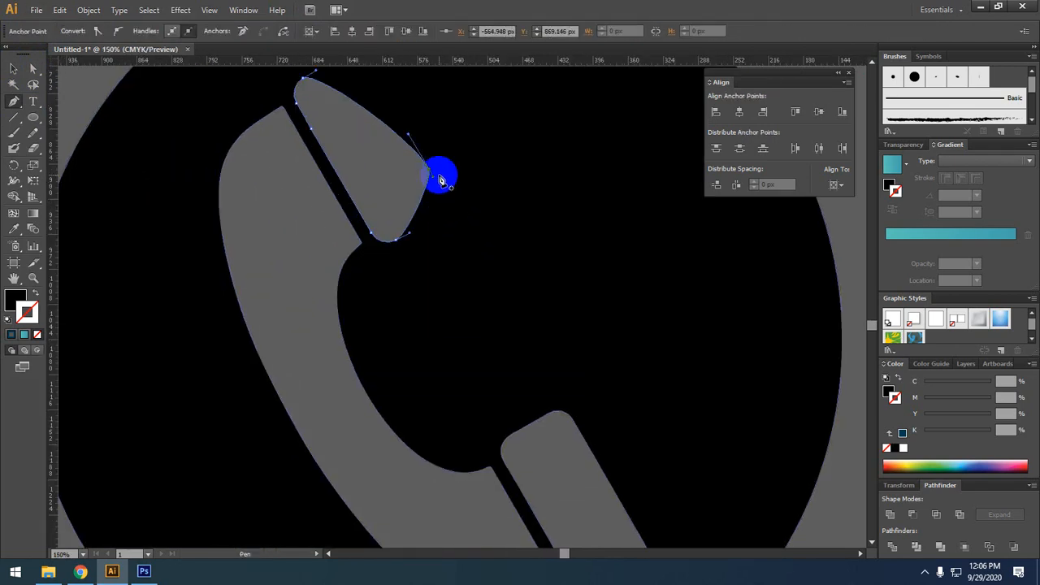
pyautogui.click(431, 171)
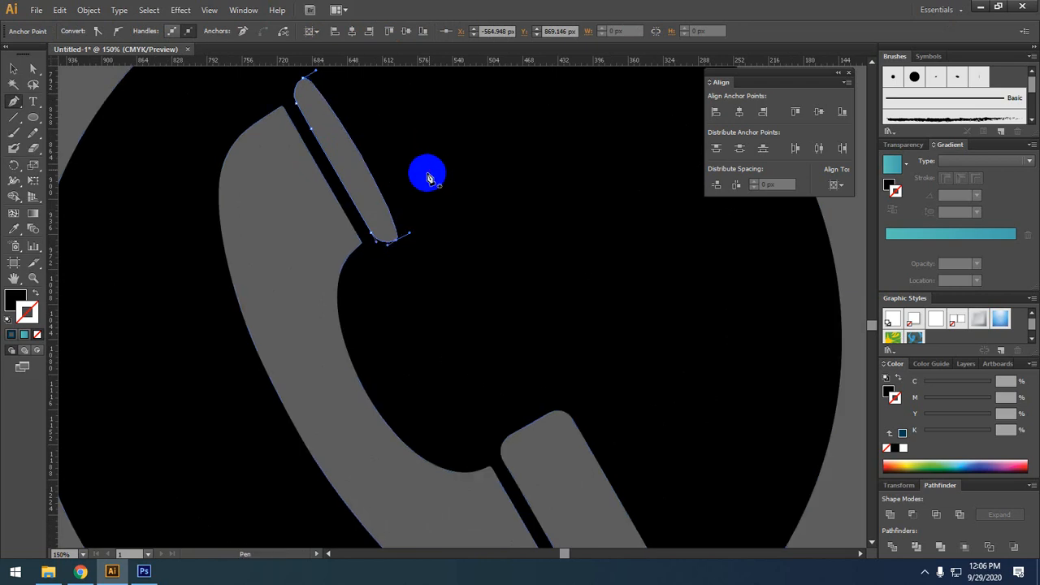
pyautogui.click(398, 242)
pyautogui.click(373, 237)
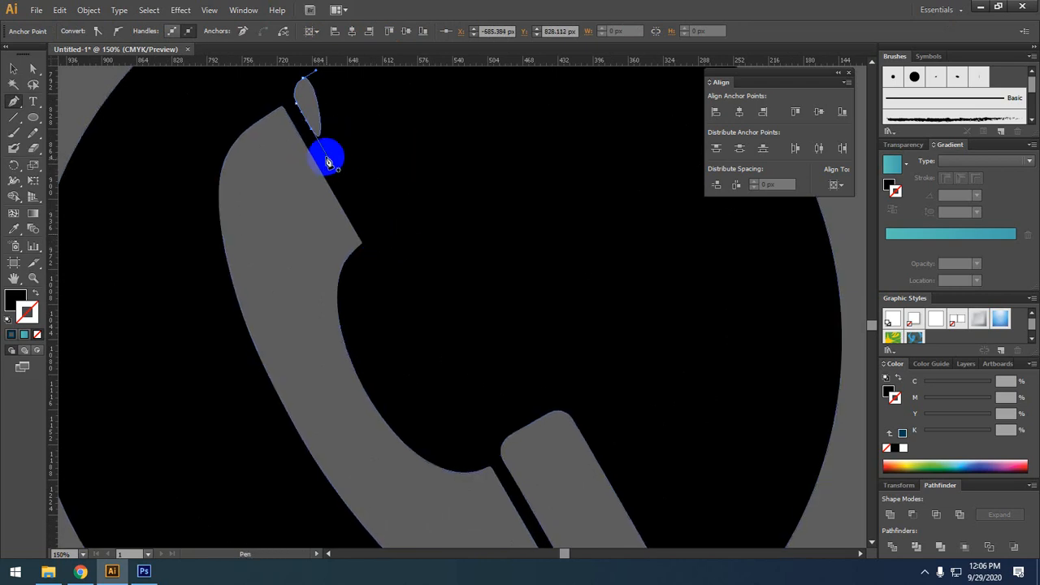
pyautogui.moveTo(299, 107); pyautogui.dragTo(305, 83)
pyautogui.click(302, 80)
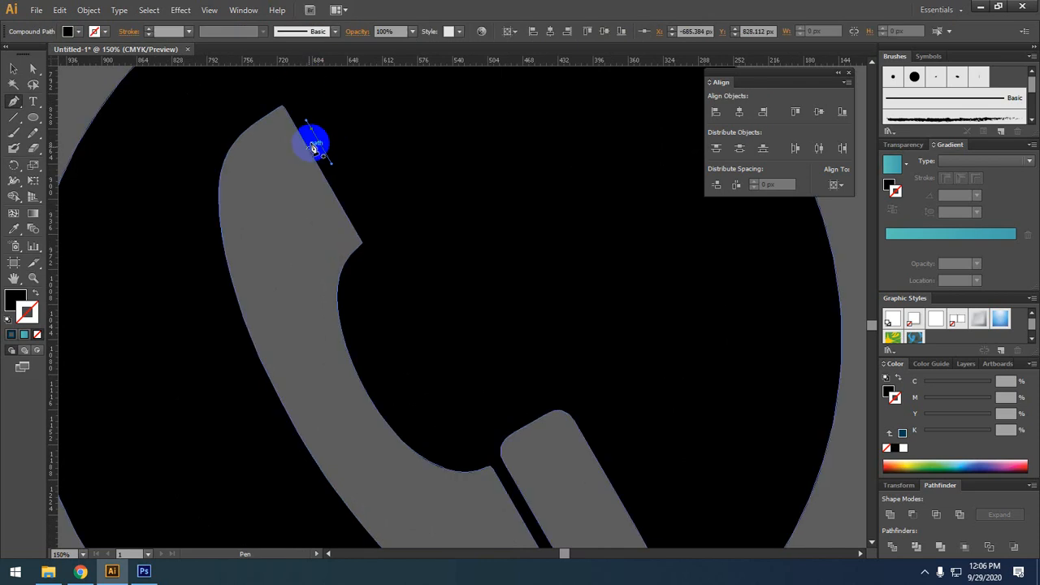
pyautogui.click(312, 130)
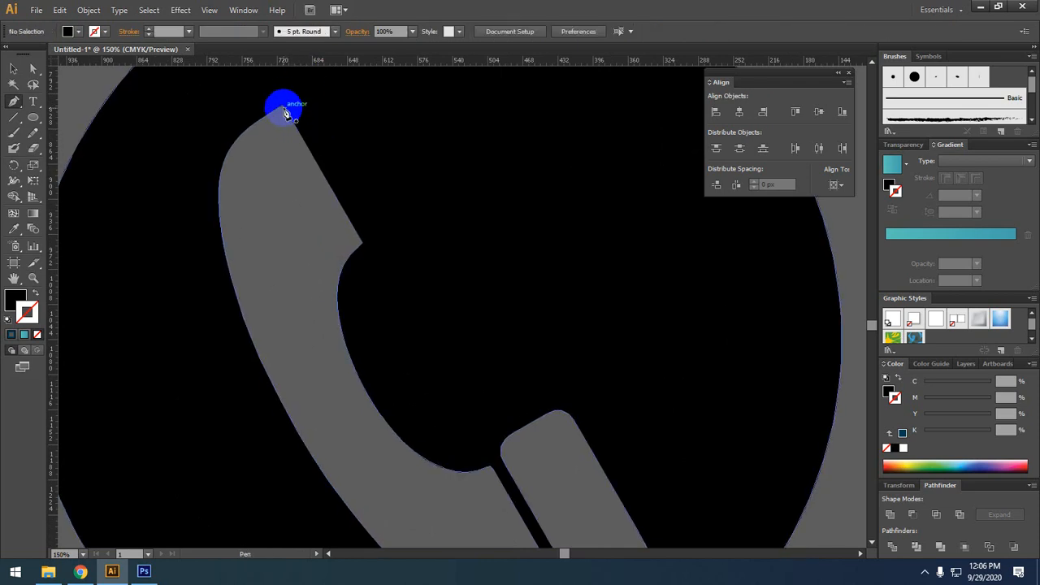
# Reselect the circle's compound path and delete the topmost anchor points of the handset's handle cut-out with the Pen tool
pyautogui.keyDown('ctrl'); pyautogui.click(285, 106); pyautogui.keyUp('ctrl')
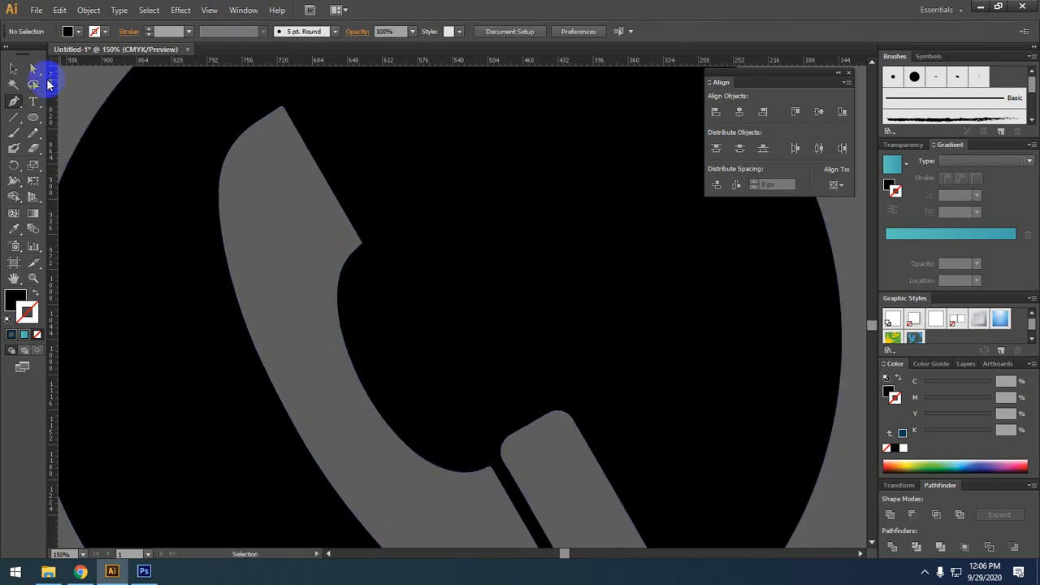
pyautogui.click(15, 69)
pyautogui.click(499, 230)
pyautogui.click(31, 85)
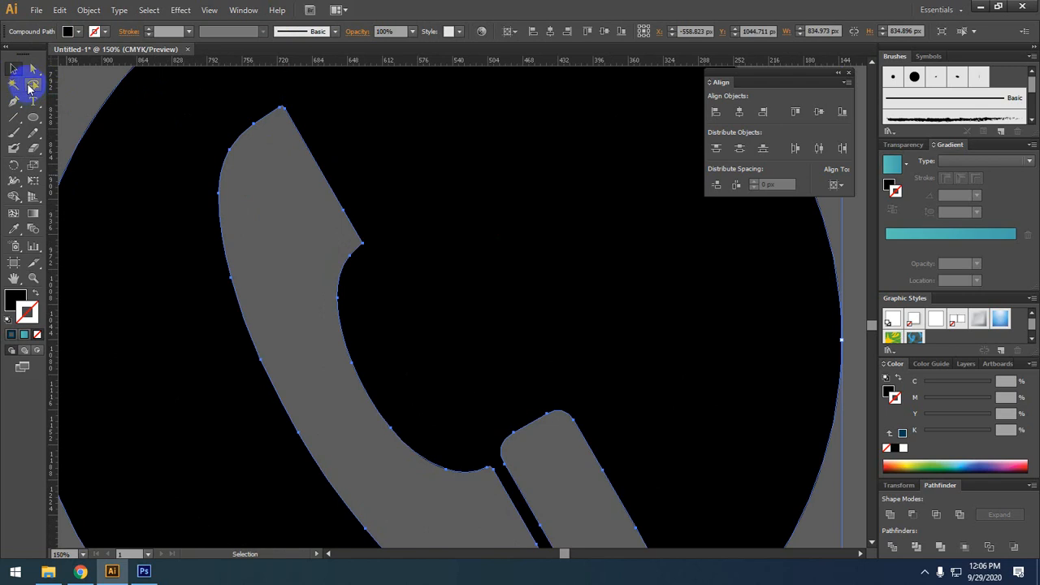
pyautogui.click(15, 102)
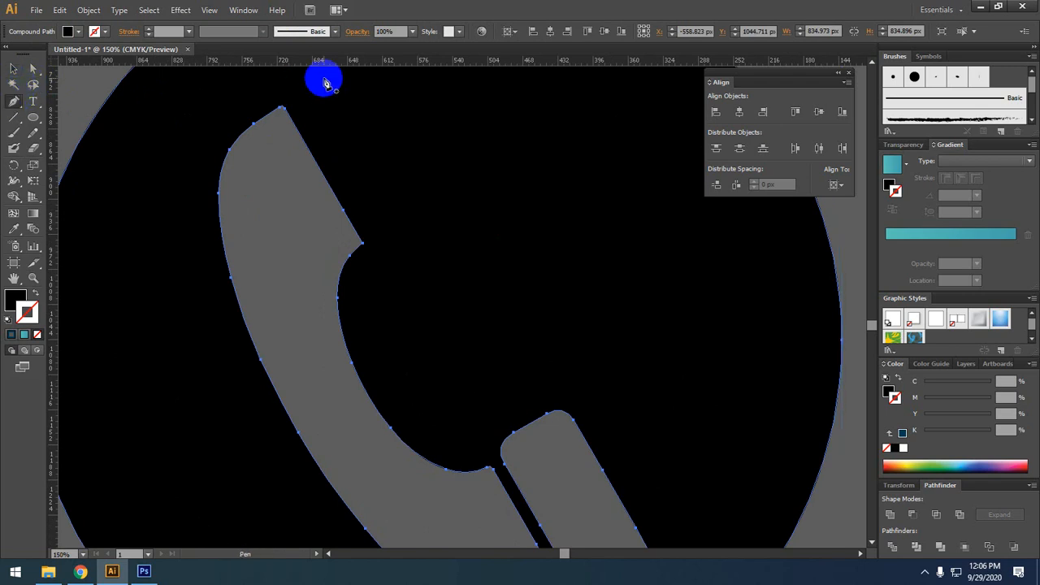
pyautogui.click(286, 114)
pyautogui.click(279, 108)
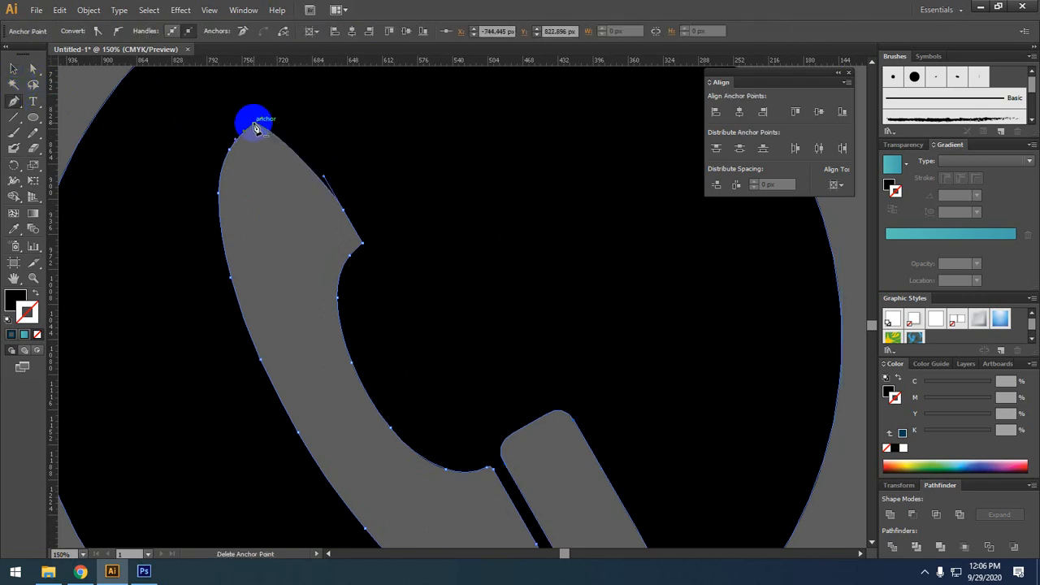
pyautogui.click(254, 124)
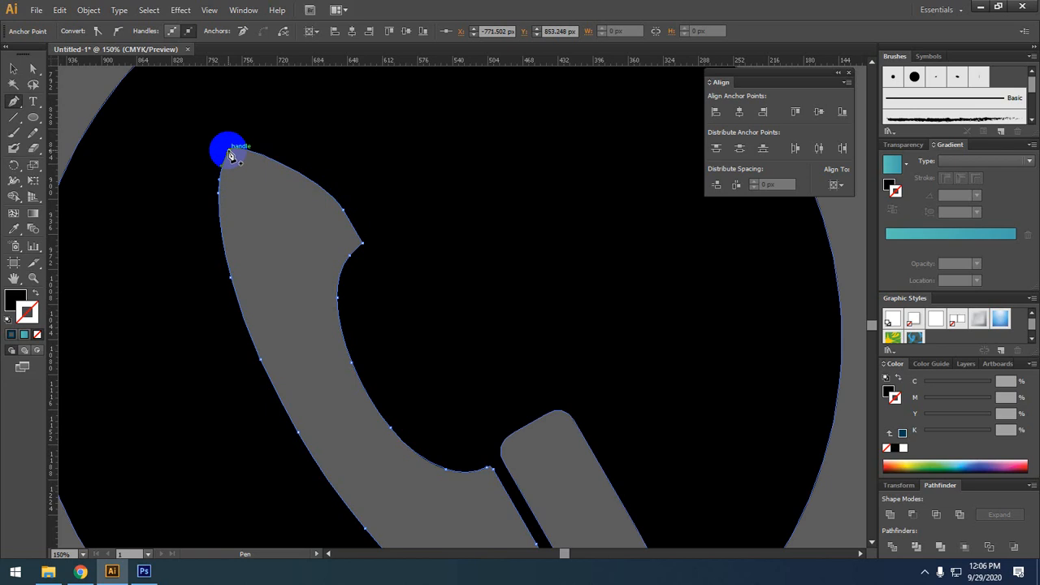
# Undo the stray point at the handle cut-out's tip, reselect the compound path and delete the anchor points at that tip
pyautogui.click(228, 150)
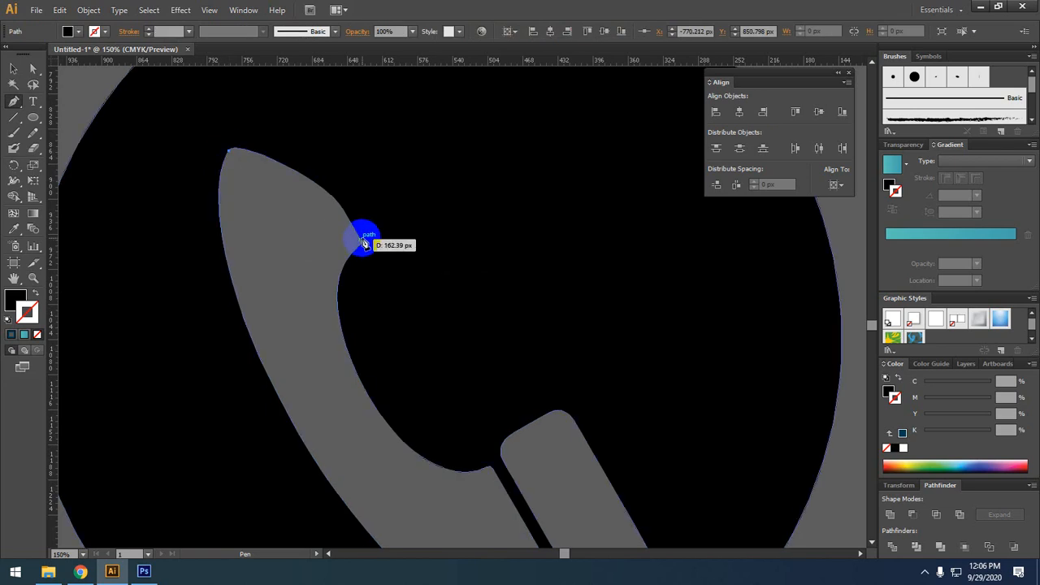
pyautogui.hotkey('ctrl', 'z')
pyautogui.click(228, 150)
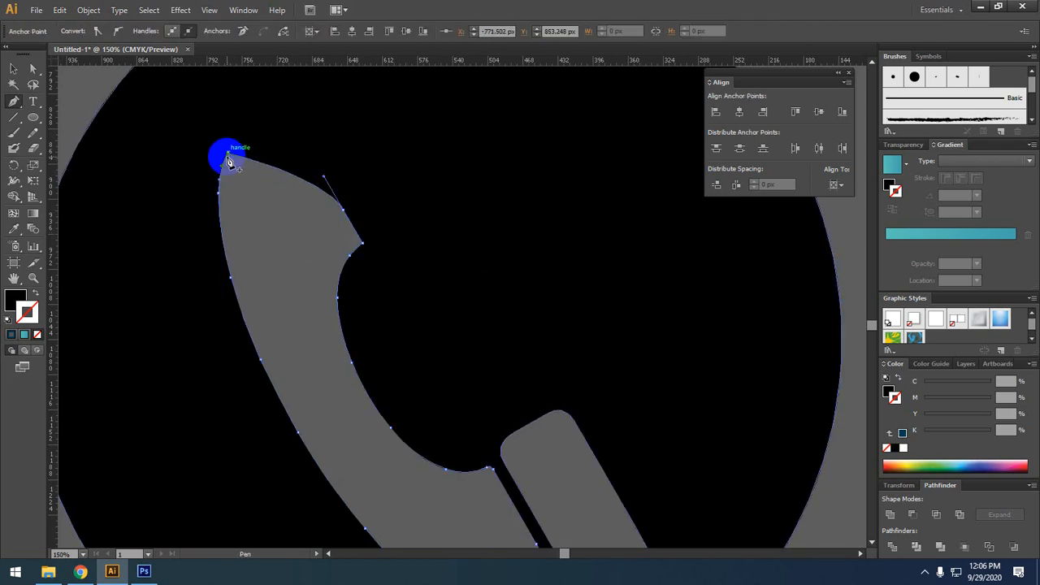
pyautogui.click(228, 153)
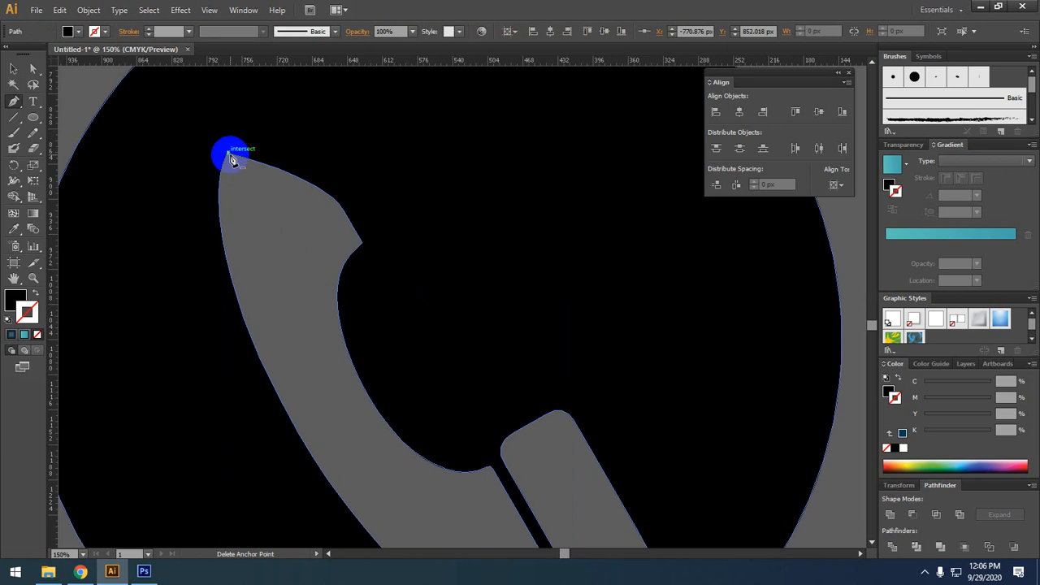
pyautogui.click(228, 153)
pyautogui.click(229, 153)
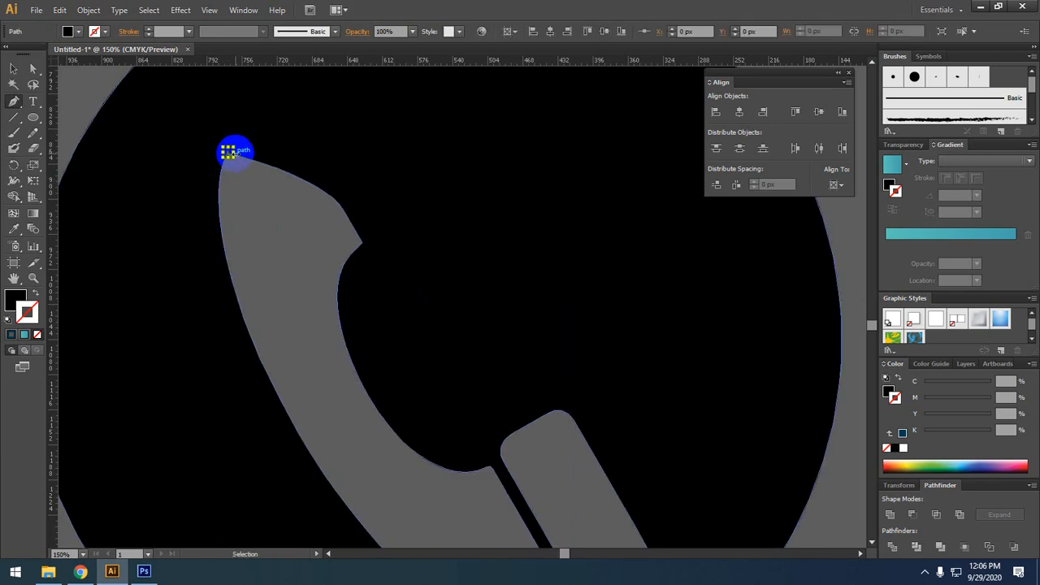
pyautogui.click(229, 152)
pyautogui.keyDown('ctrl'); pyautogui.click(232, 157); pyautogui.keyUp('ctrl')
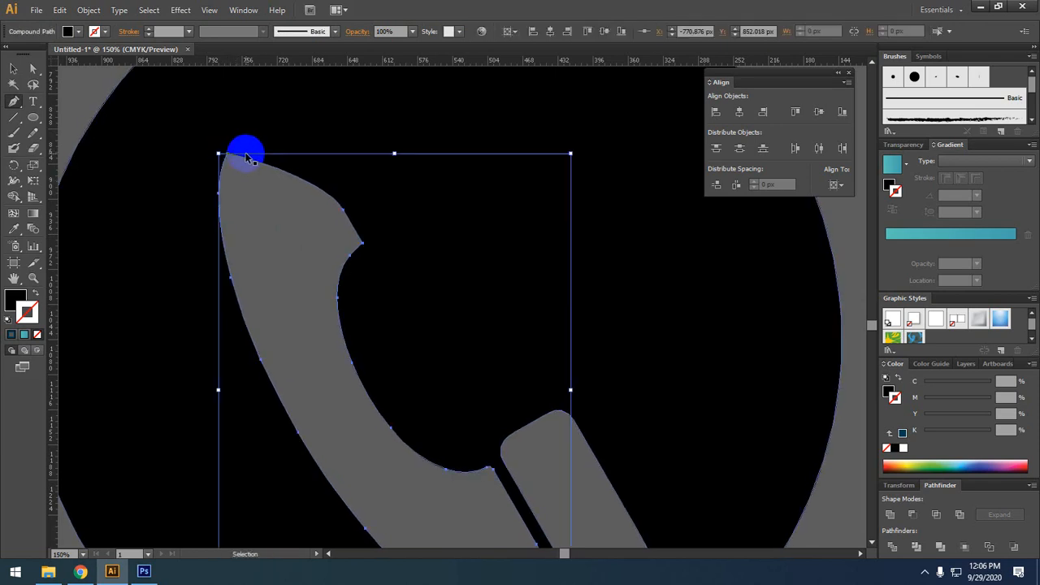
pyautogui.click(228, 153)
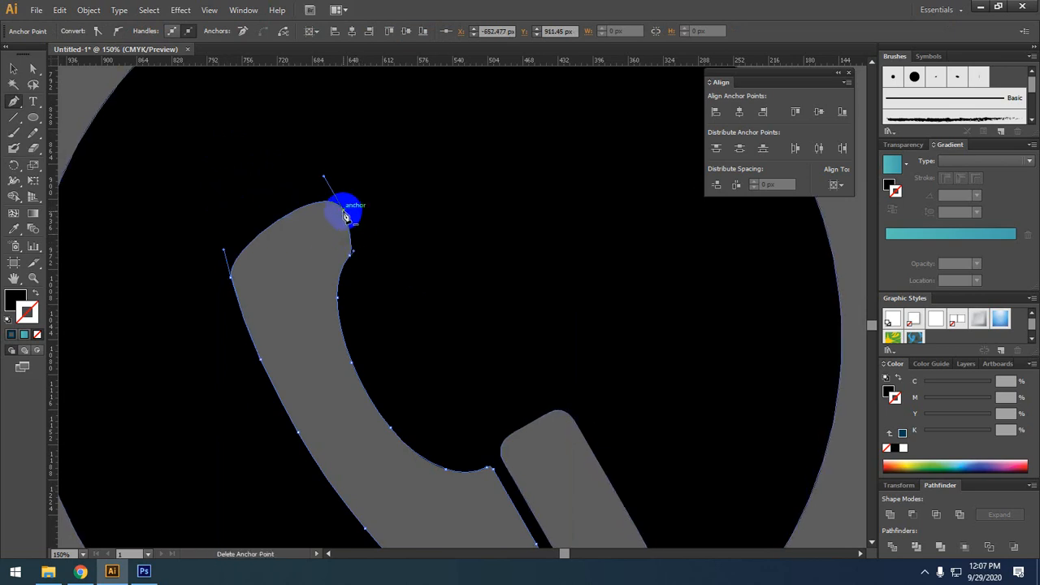
# Delete the anchor points along both edges of the handle cut-out's upper neck
pyautogui.click(345, 215)
pyautogui.click(351, 253)
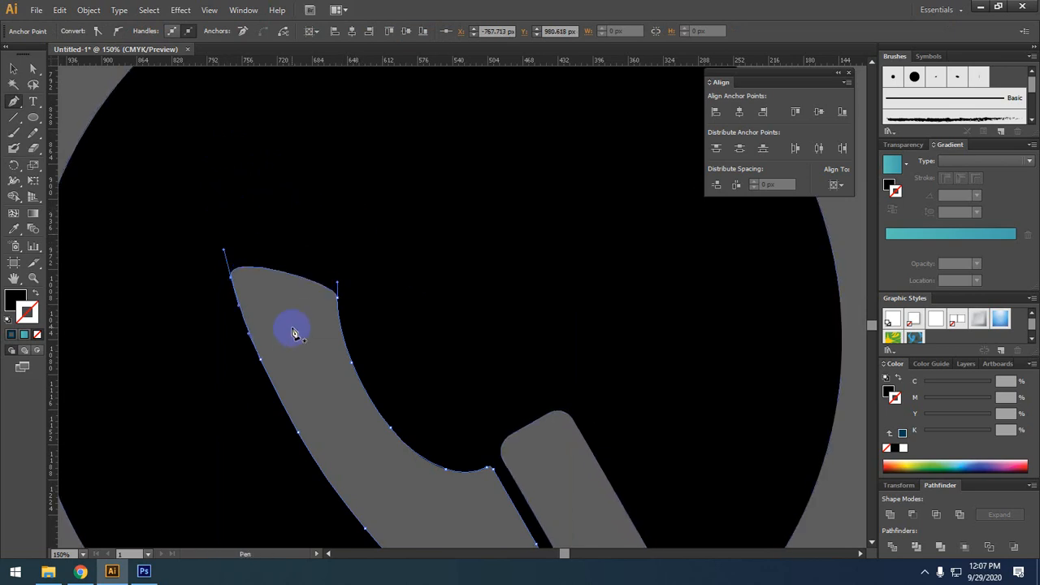
pyautogui.click(336, 292)
pyautogui.click(230, 281)
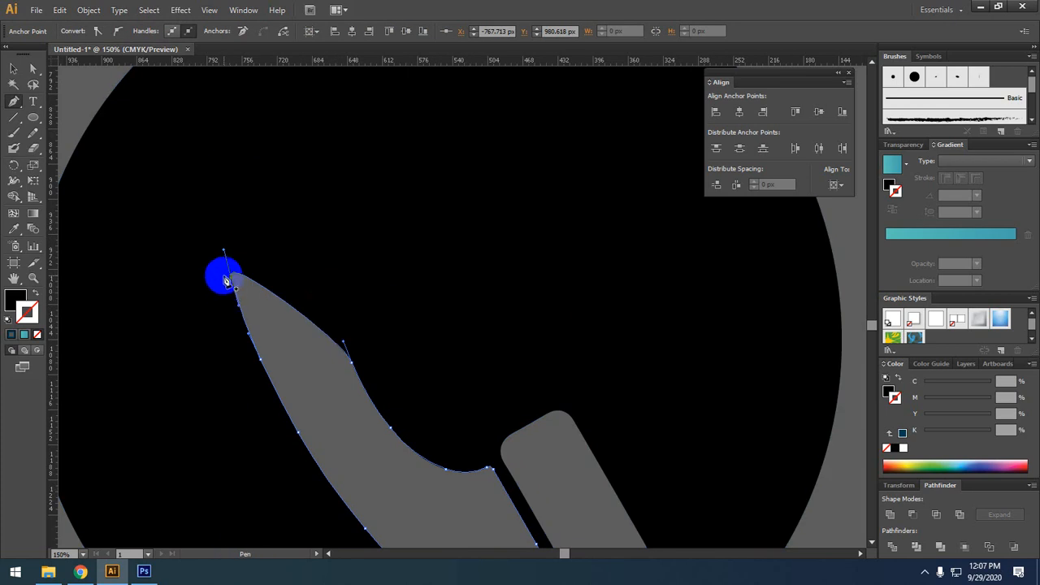
pyautogui.click(260, 358)
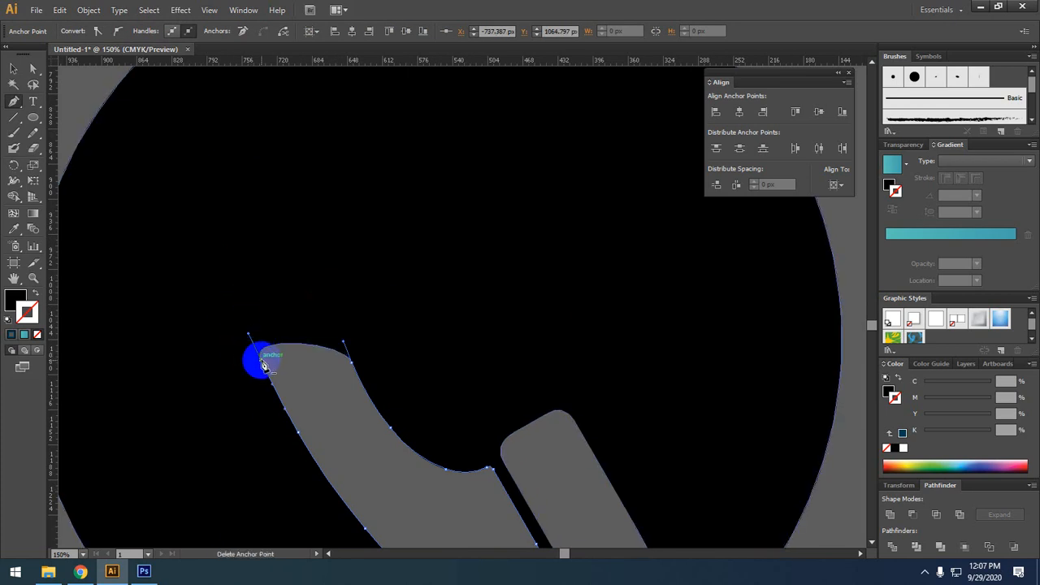
pyautogui.click(365, 364)
pyautogui.click(352, 362)
# Delete the anchor points along the handle cut-out's middle bend, working down its inner and outer edges
pyautogui.scroll(-7, 360, 300)
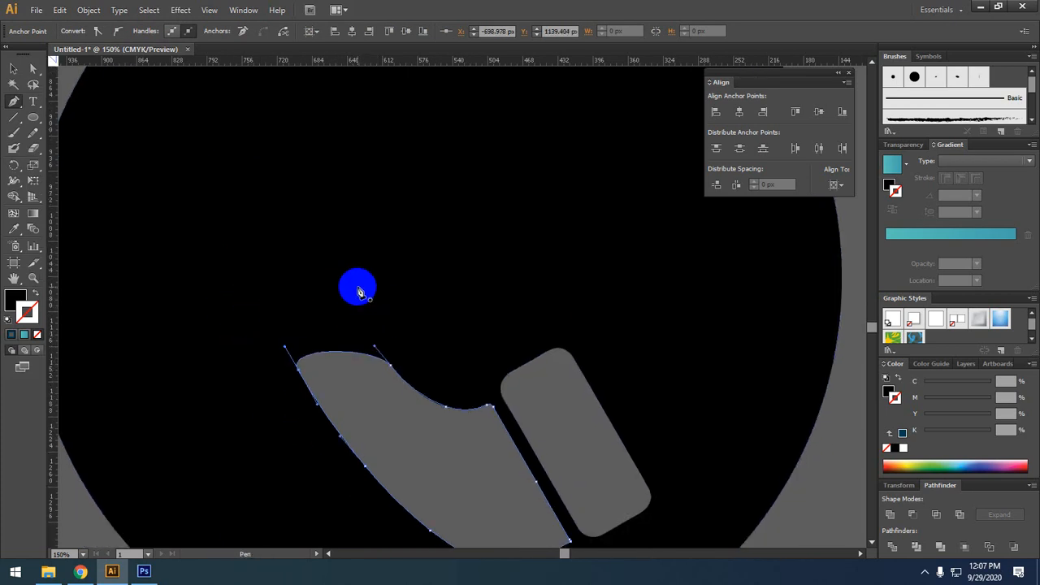
pyautogui.scroll(-5, 397, 347)
pyautogui.click(391, 303)
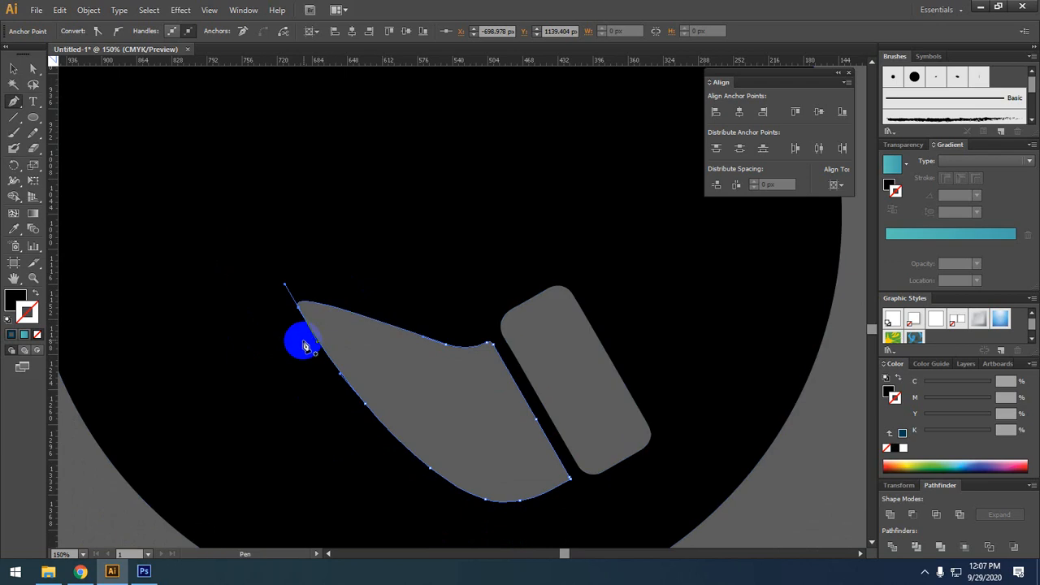
pyautogui.click(301, 311)
pyautogui.click(370, 414)
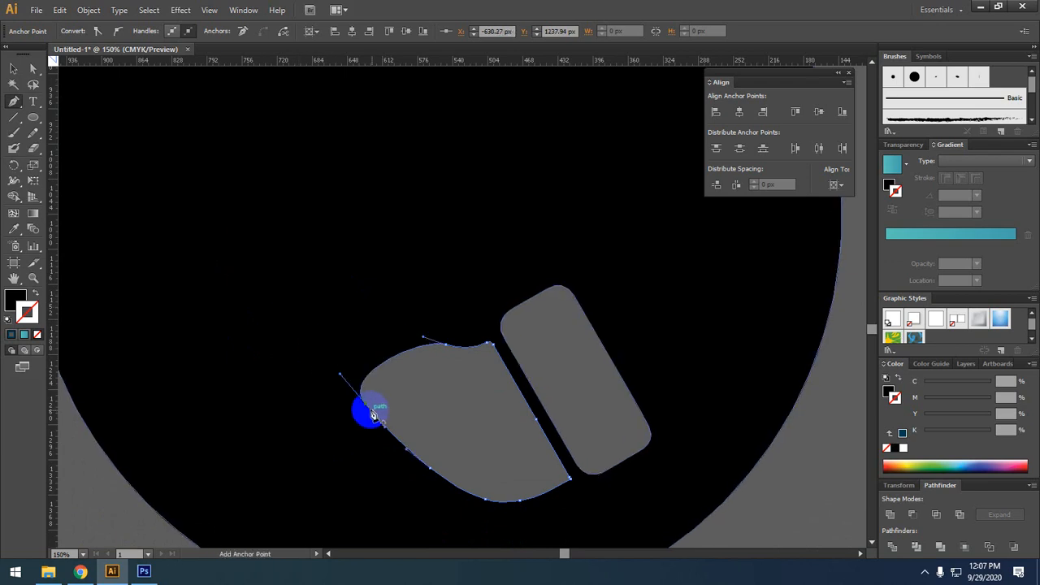
pyautogui.click(367, 410)
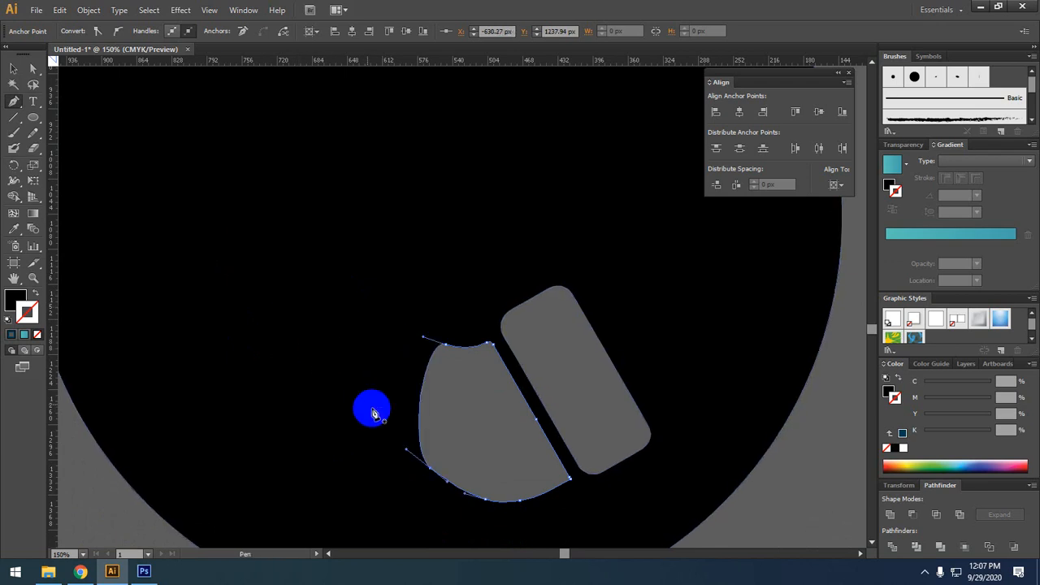
pyautogui.click(429, 469)
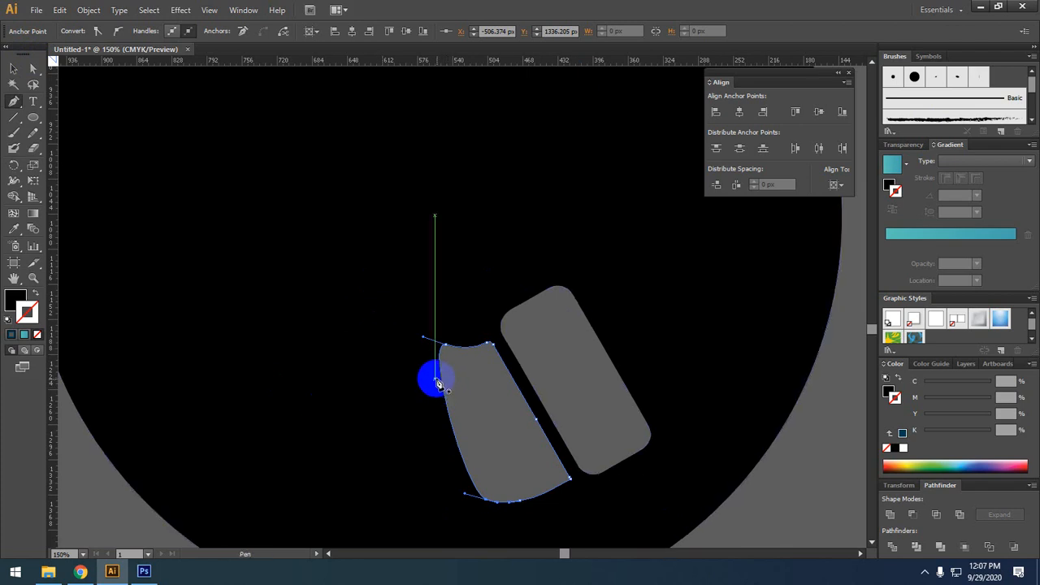
# Delete the remaining anchor points at the lower end of the handle cut-out so that it fills in with black
pyautogui.click(449, 349)
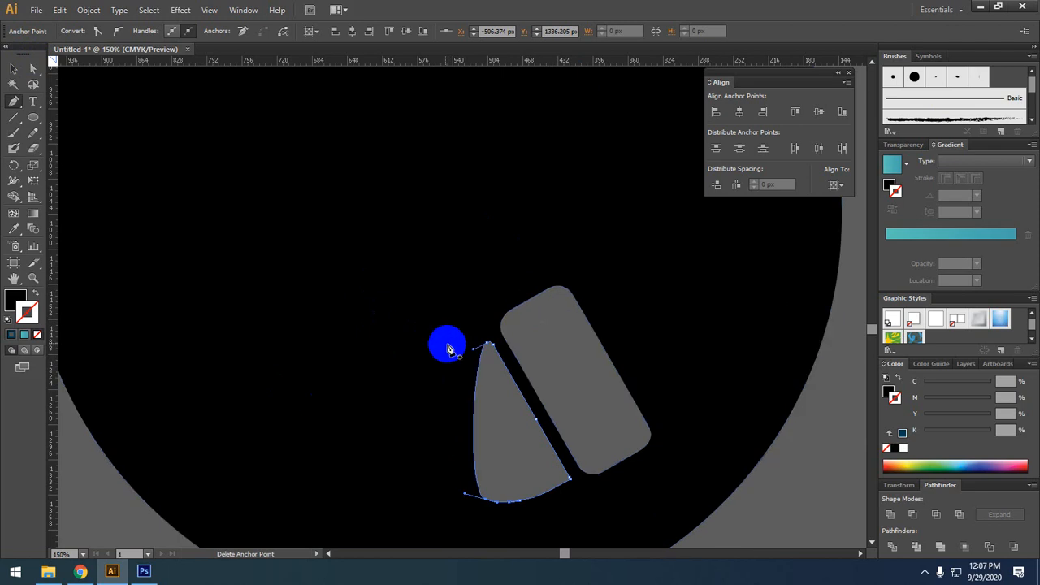
pyautogui.click(489, 348)
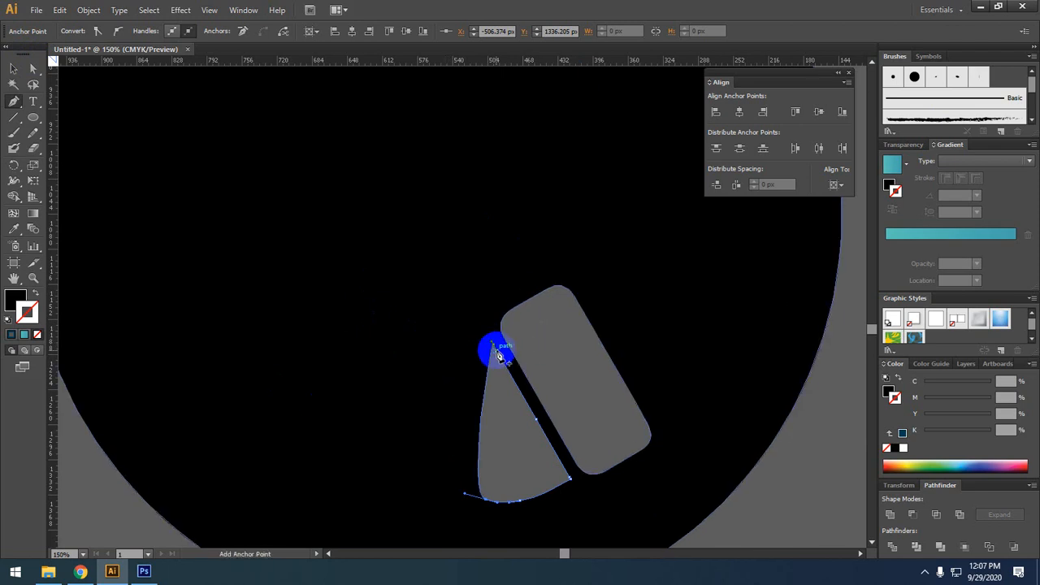
pyautogui.click(498, 349)
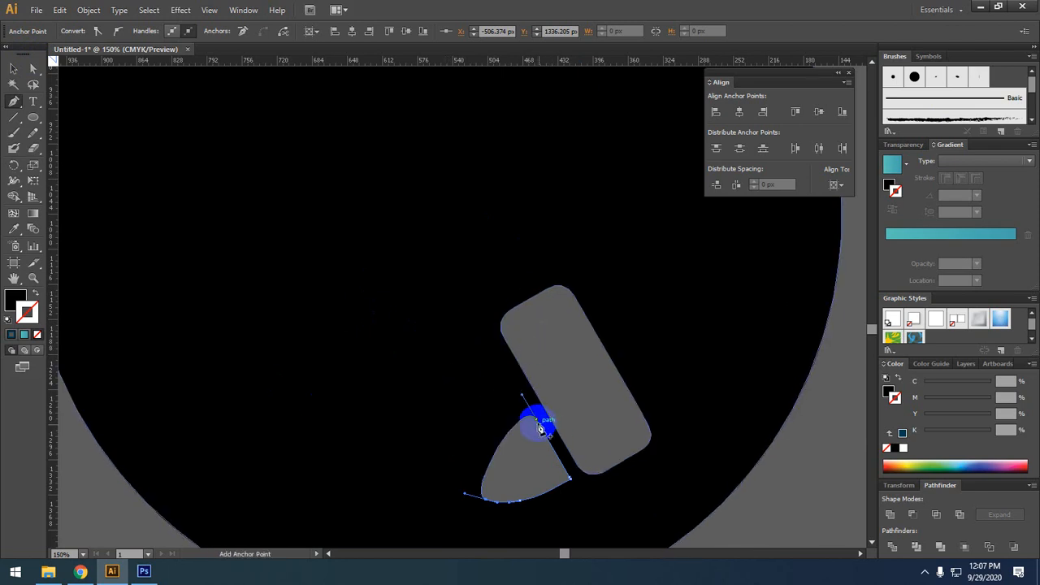
pyautogui.click(536, 422)
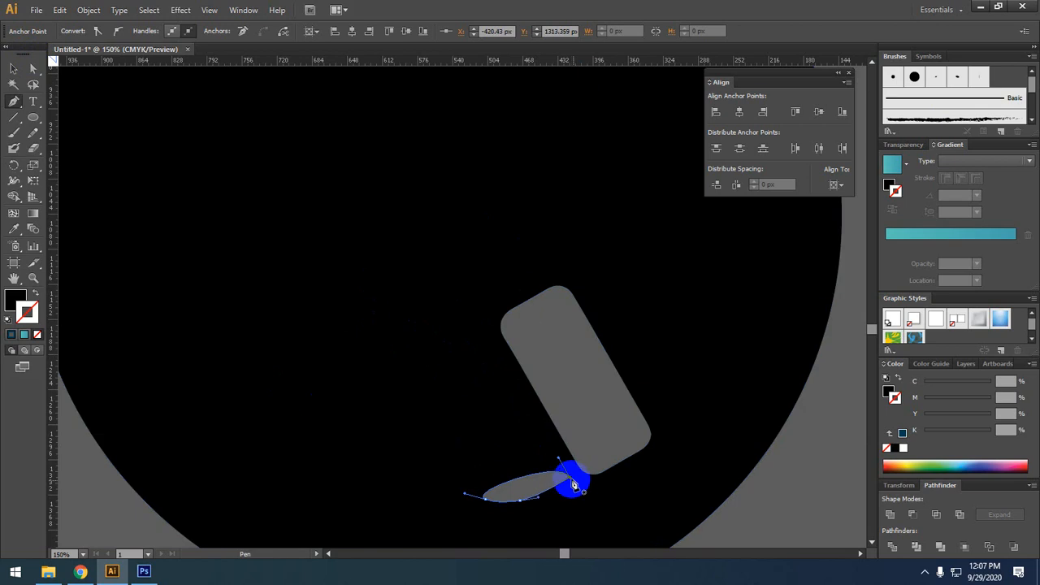
pyautogui.click(571, 483)
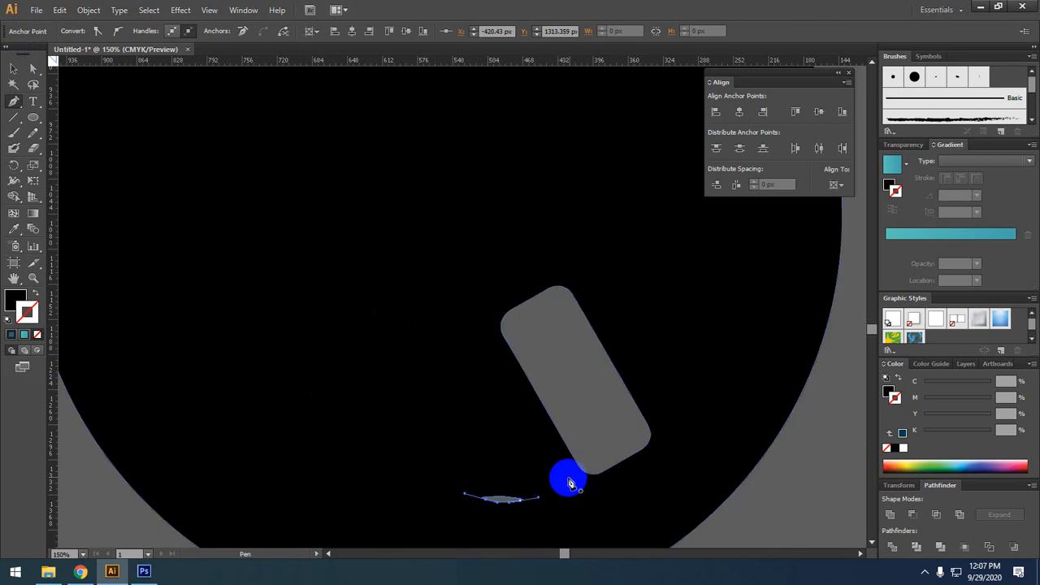
pyautogui.click(503, 505)
pyautogui.click(485, 500)
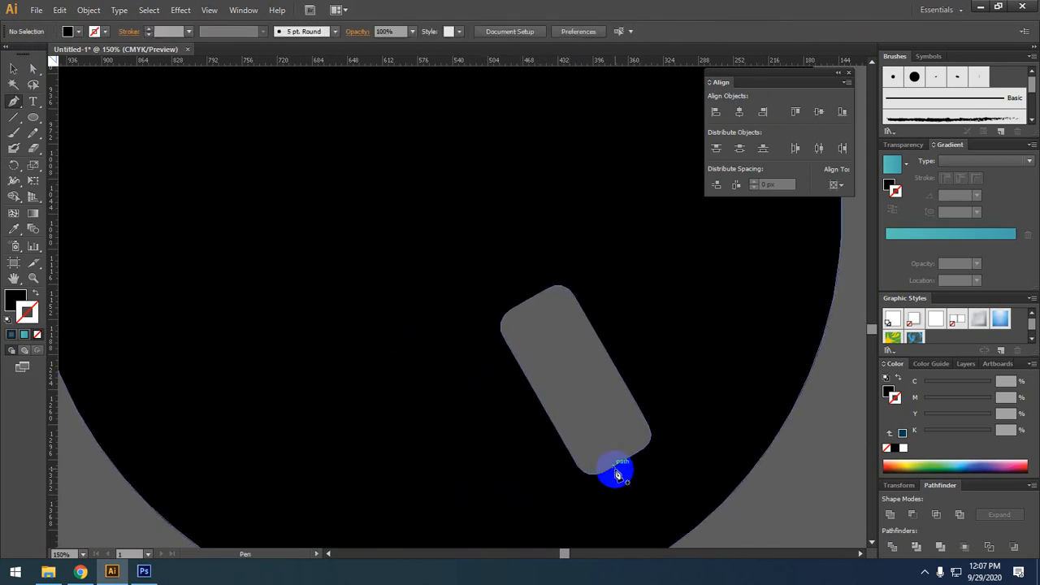
# Select the circle's compound path and delete the anchor points at the upper end of the lower earpiece cut-out with the Pen tool
pyautogui.click(11, 65)
pyautogui.click(371, 284)
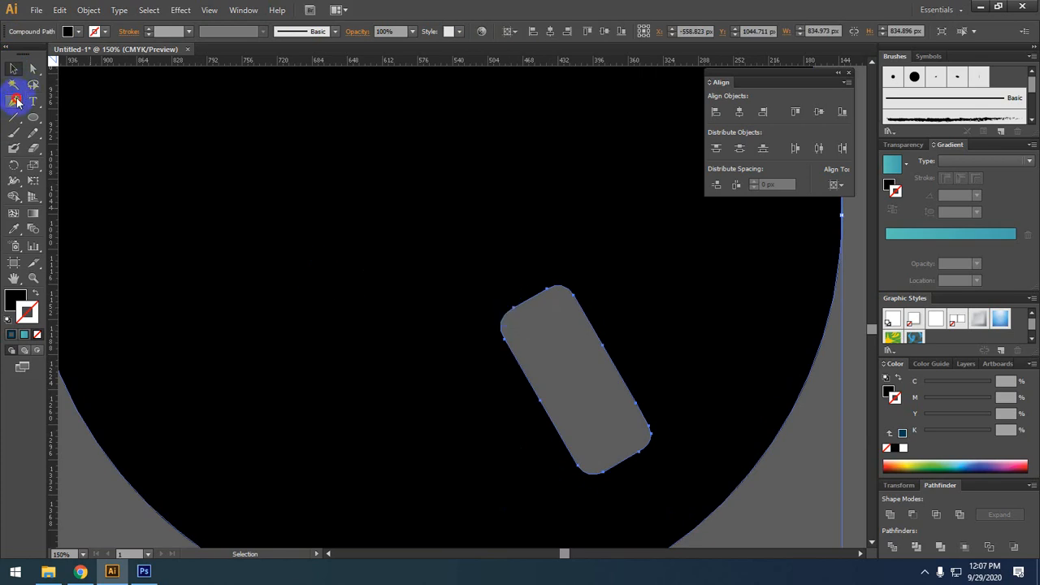
pyautogui.click(15, 101)
pyautogui.click(517, 312)
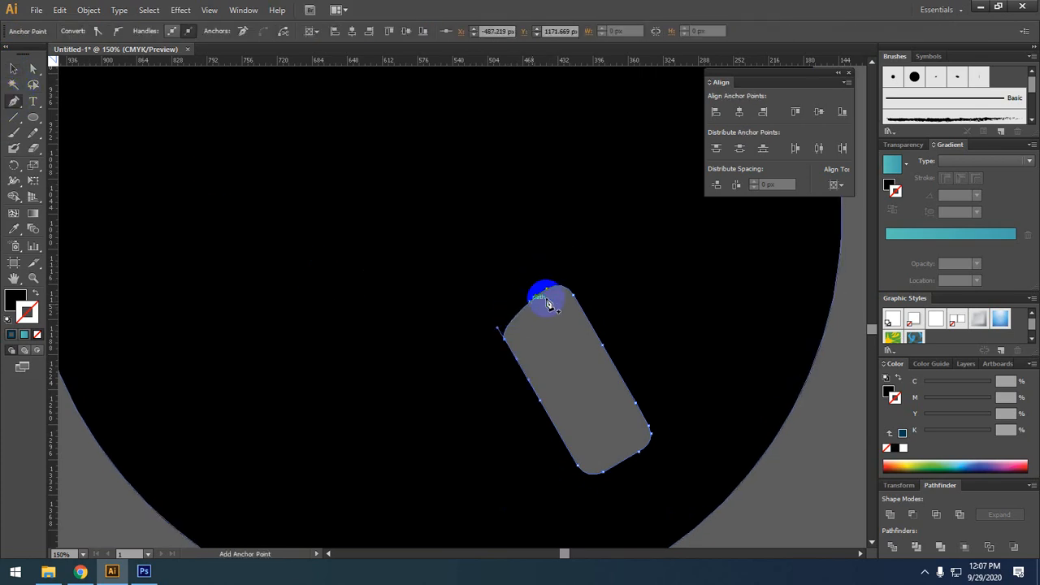
pyautogui.click(543, 289)
pyautogui.click(582, 302)
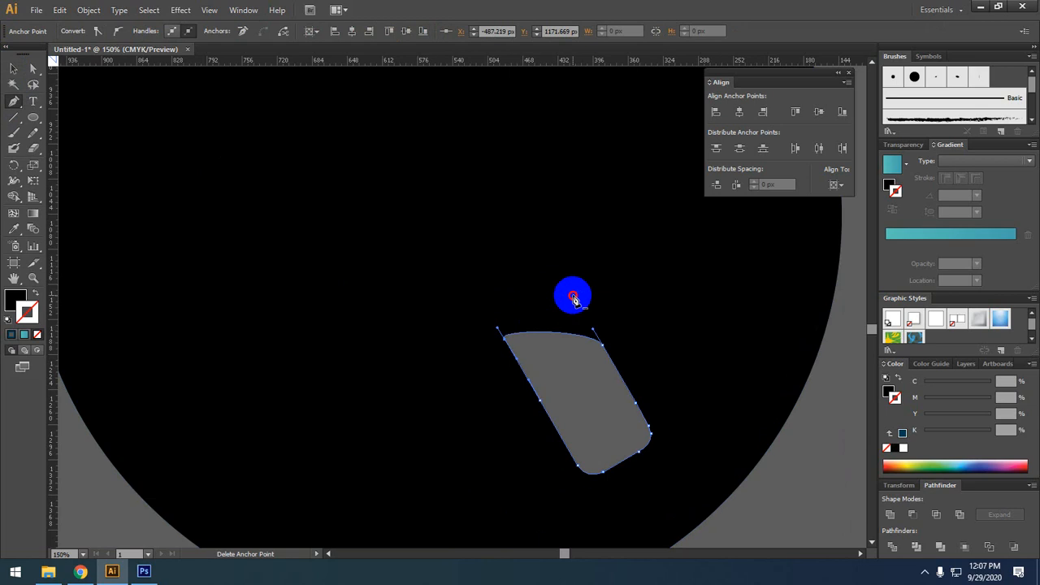
pyautogui.click(504, 341)
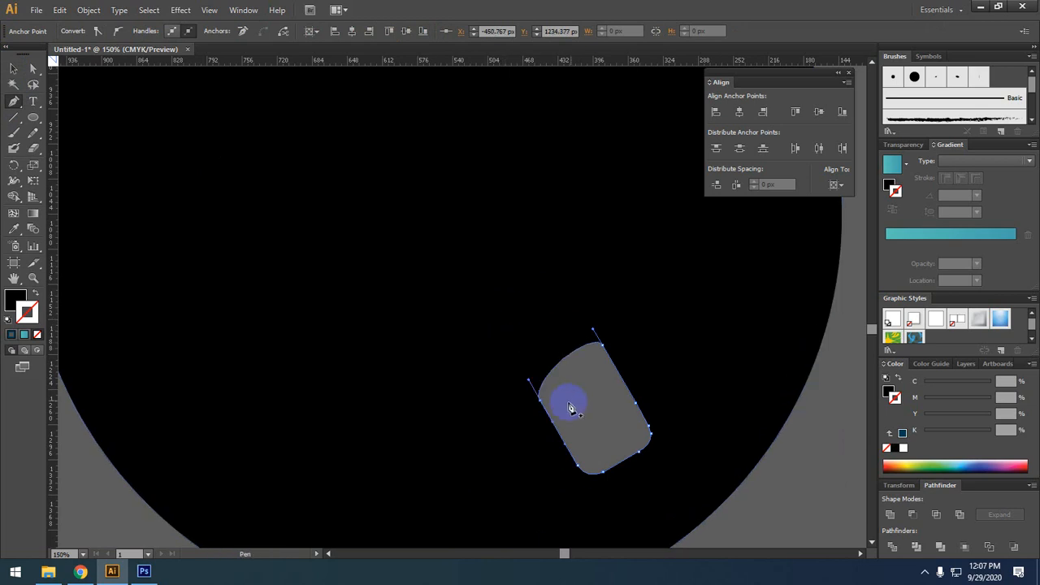
# Delete the remaining anchor points of the lower earpiece cut-out to leave a solid black circle
pyautogui.click(538, 400)
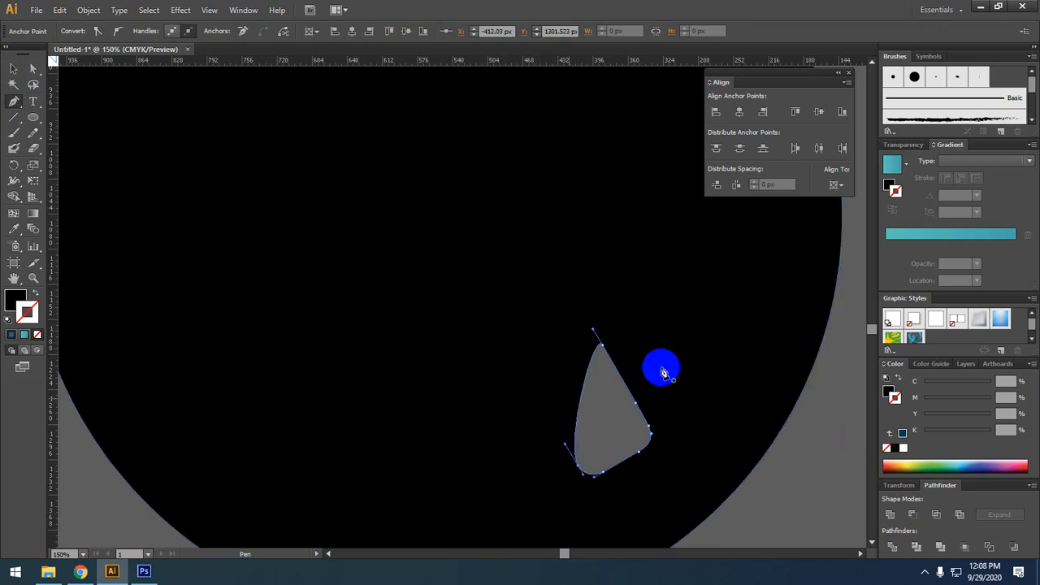
pyautogui.click(601, 345)
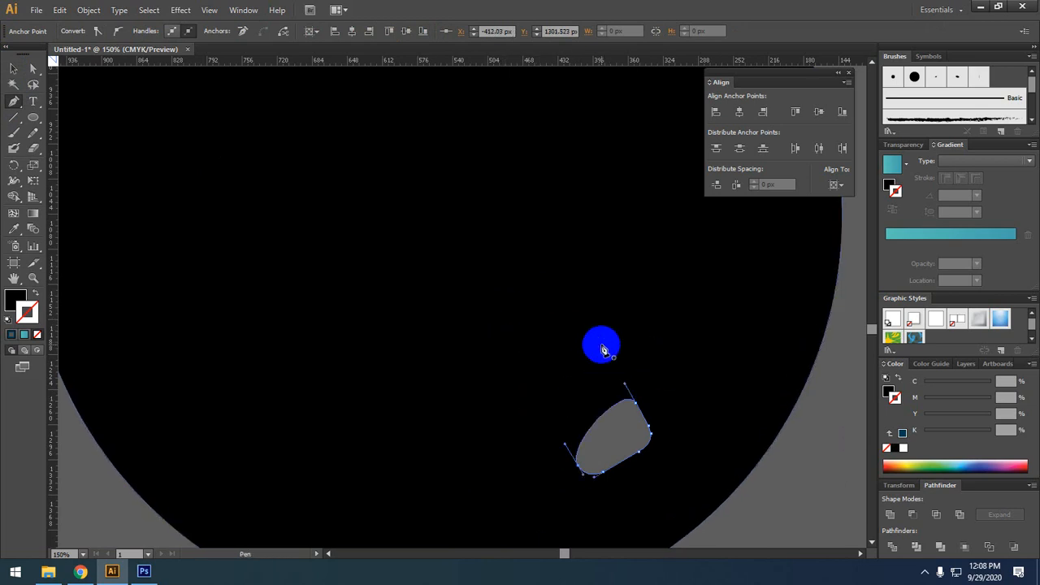
pyautogui.click(637, 406)
pyautogui.click(639, 412)
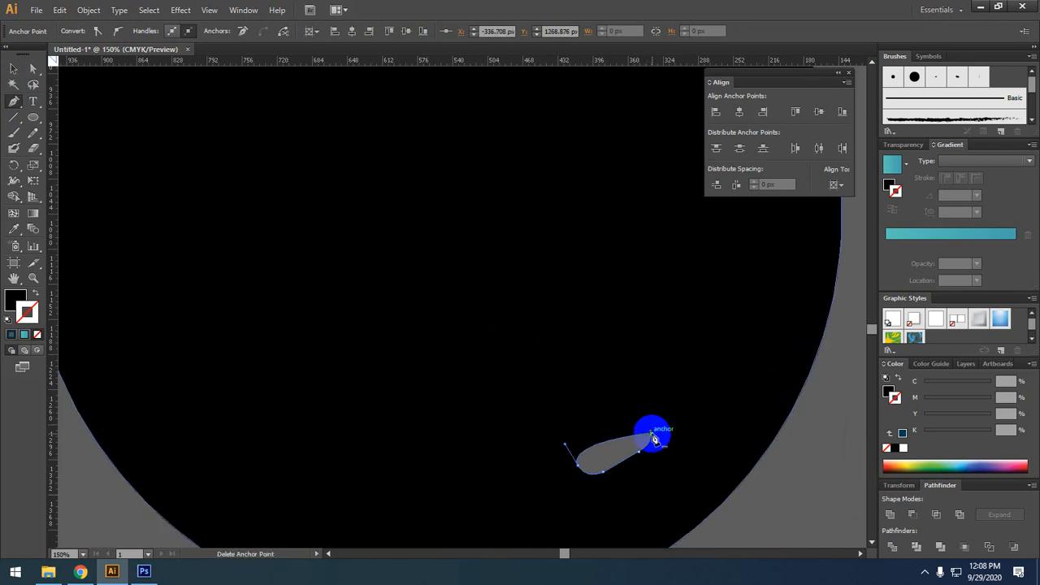
pyautogui.click(652, 433)
pyautogui.click(639, 452)
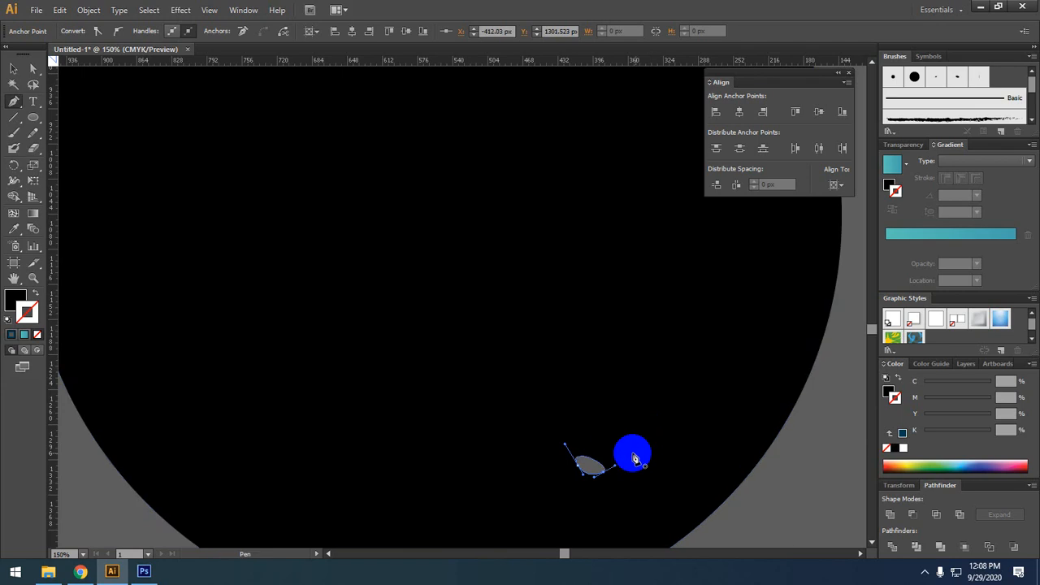
pyautogui.click(603, 474)
pyautogui.click(578, 466)
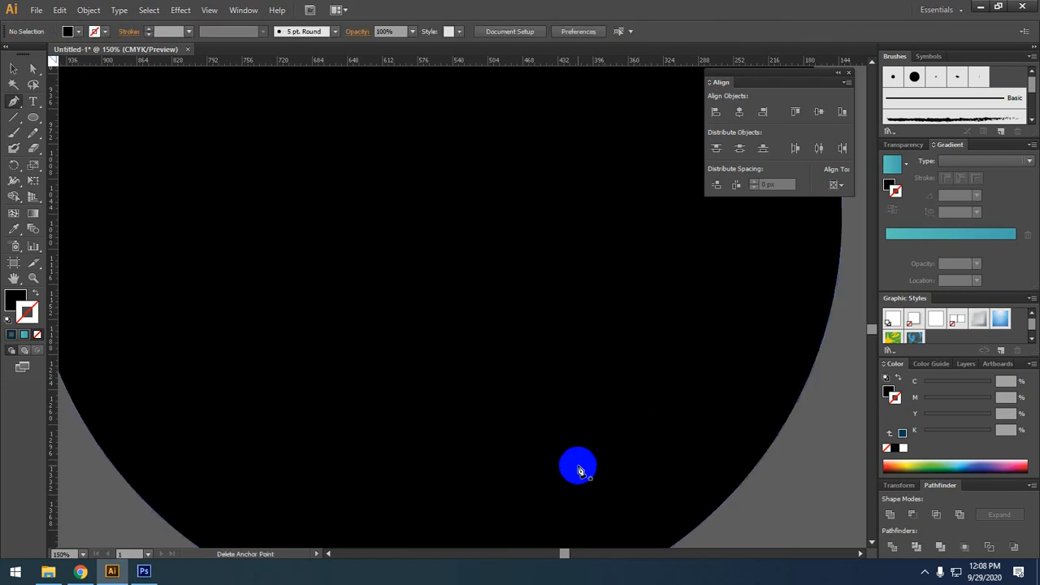
pyautogui.scroll(-4, 319, 307)
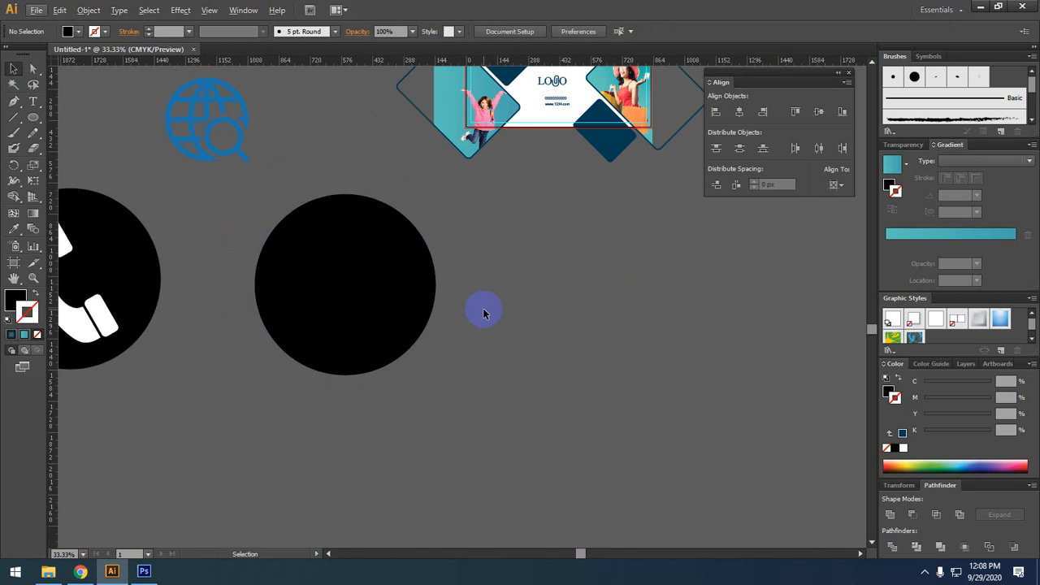
# Move the blue globe icon onto the middle of the solid black circle
pyautogui.moveTo(561, 378); pyautogui.dragTo(646, 369)
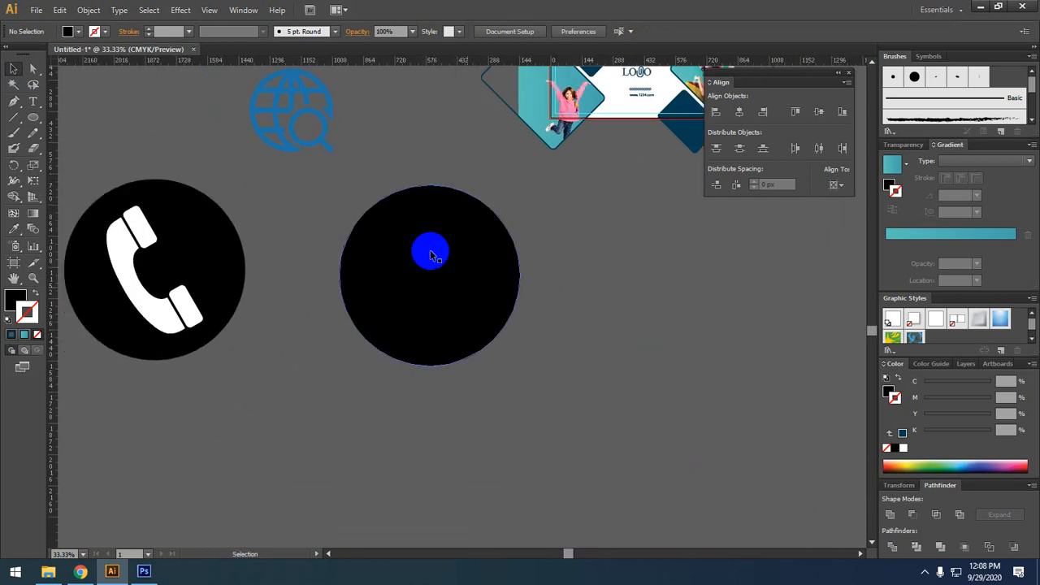
pyautogui.moveTo(271, 139); pyautogui.dragTo(398, 297)
pyautogui.moveTo(468, 312); pyautogui.dragTo(476, 326)
pyautogui.moveTo(451, 276); pyautogui.dragTo(460, 283)
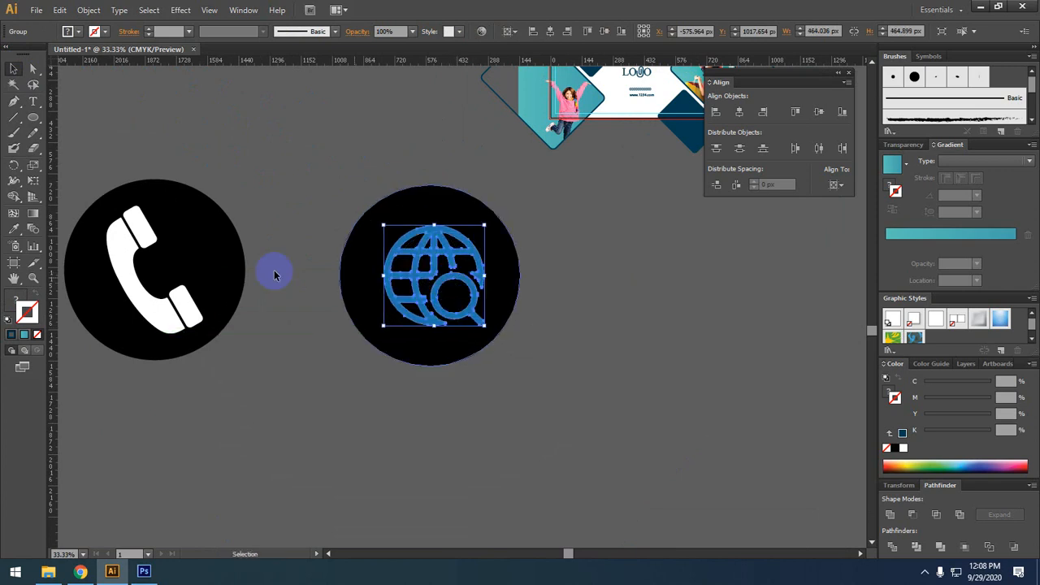
# Recolor the globe icon white by sampling the handset's fill with the Eyedropper
pyautogui.click(17, 232)
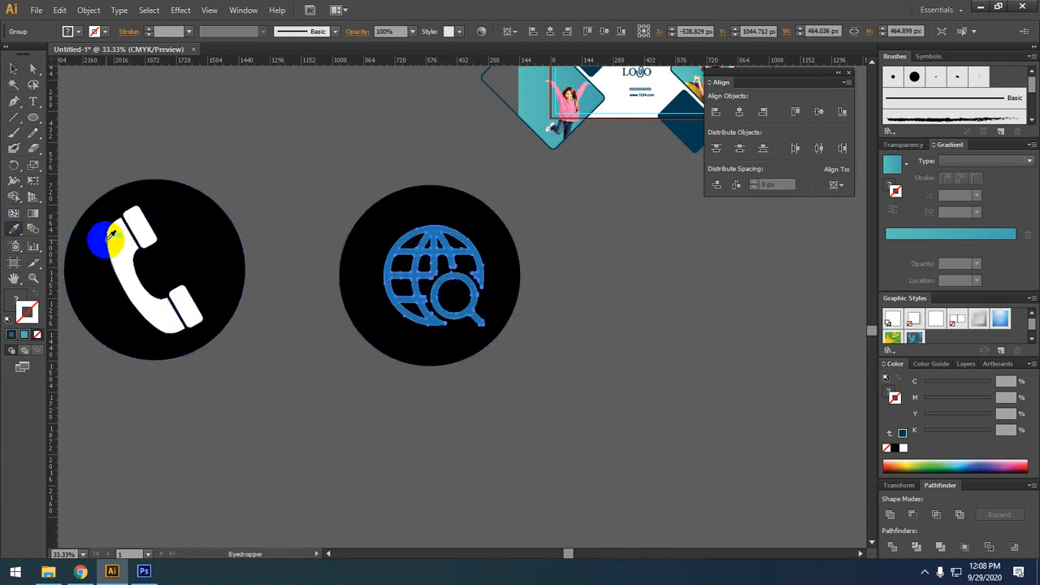
pyautogui.click(118, 236)
pyautogui.click(14, 69)
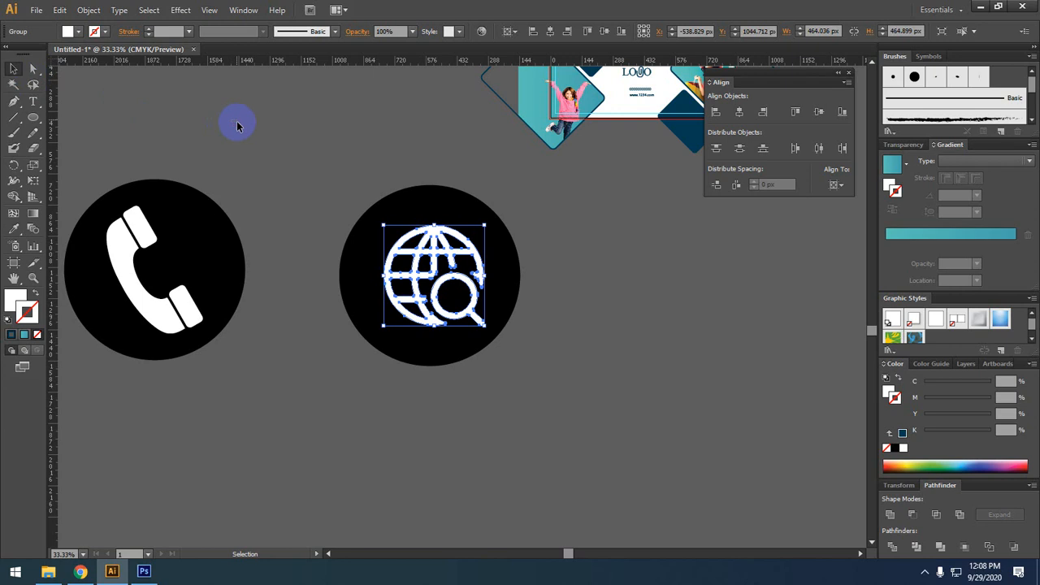
pyautogui.click(237, 125)
# Recolor both black circles dark blue by sampling the card's upper diamond with the Eyedropper
pyautogui.moveTo(604, 266); pyautogui.dragTo(677, 297)
pyautogui.moveTo(611, 287); pyautogui.dragTo(636, 273)
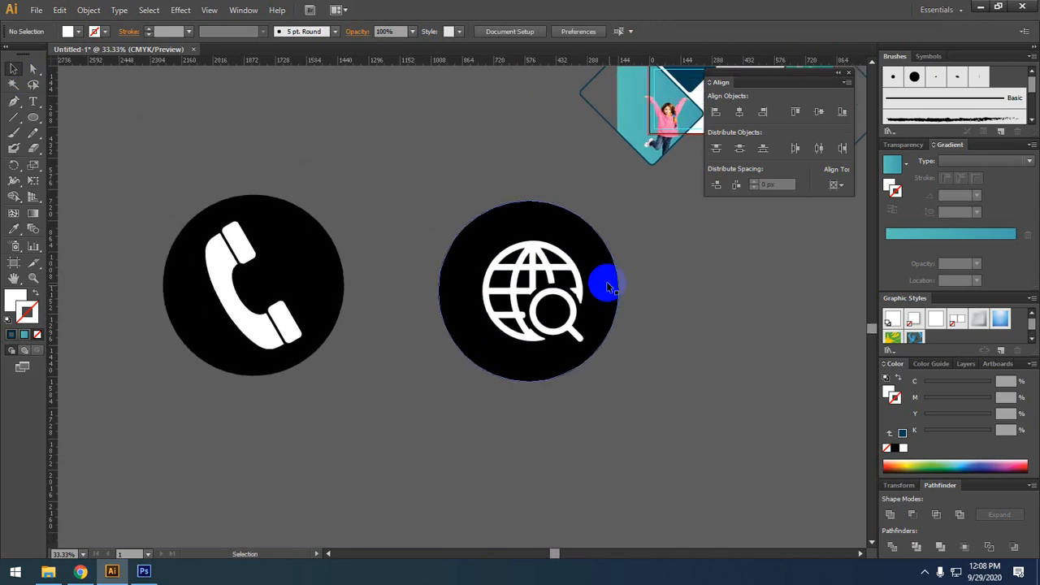
pyautogui.moveTo(568, 339); pyautogui.dragTo(494, 418)
pyautogui.click(499, 315)
pyautogui.keyDown('shift'); pyautogui.click(250, 329); pyautogui.keyUp('shift')
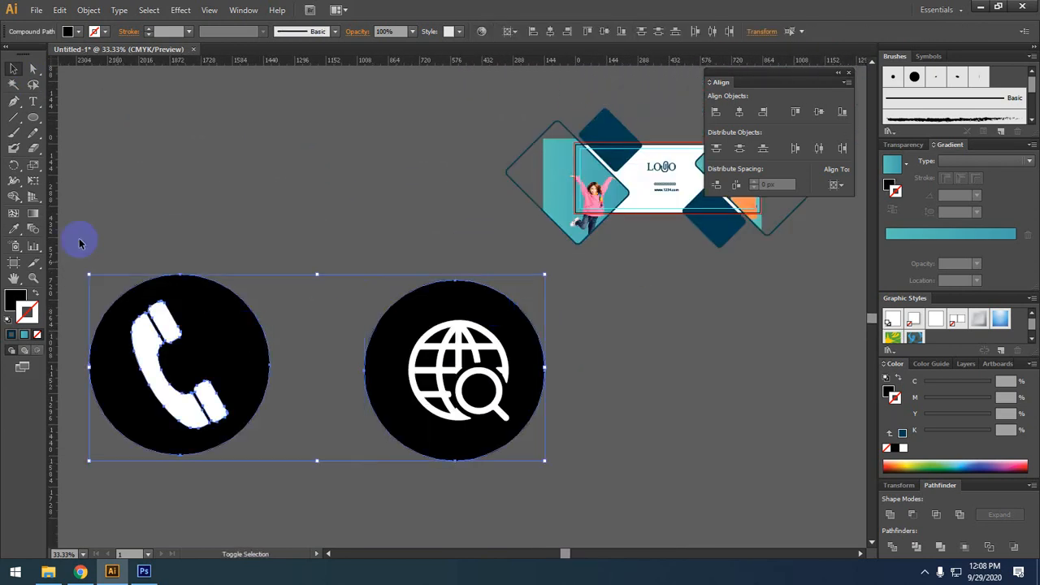
pyautogui.click(12, 230)
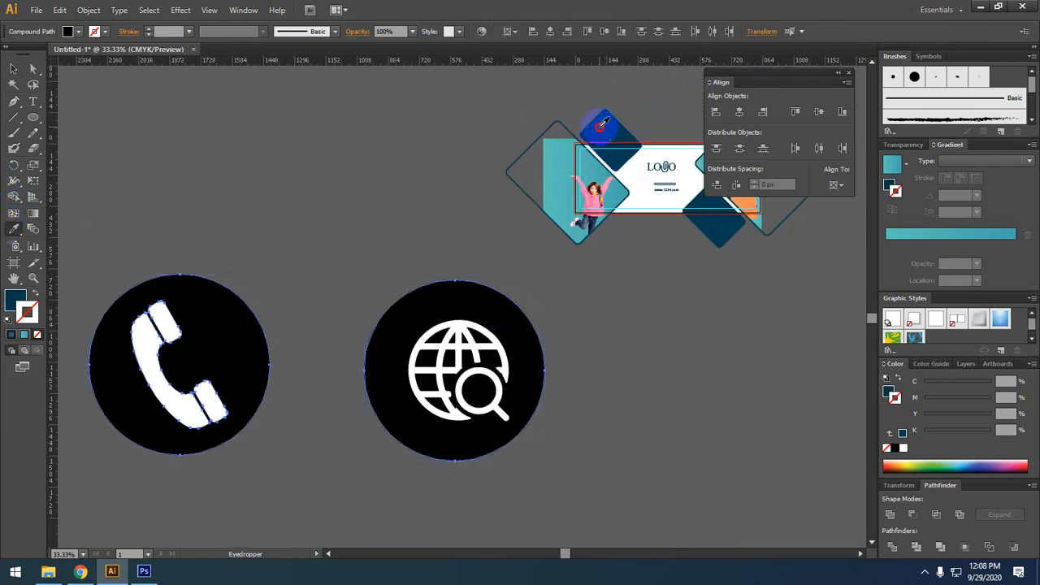
pyautogui.click(604, 126)
pyautogui.click(12, 70)
pyautogui.click(253, 266)
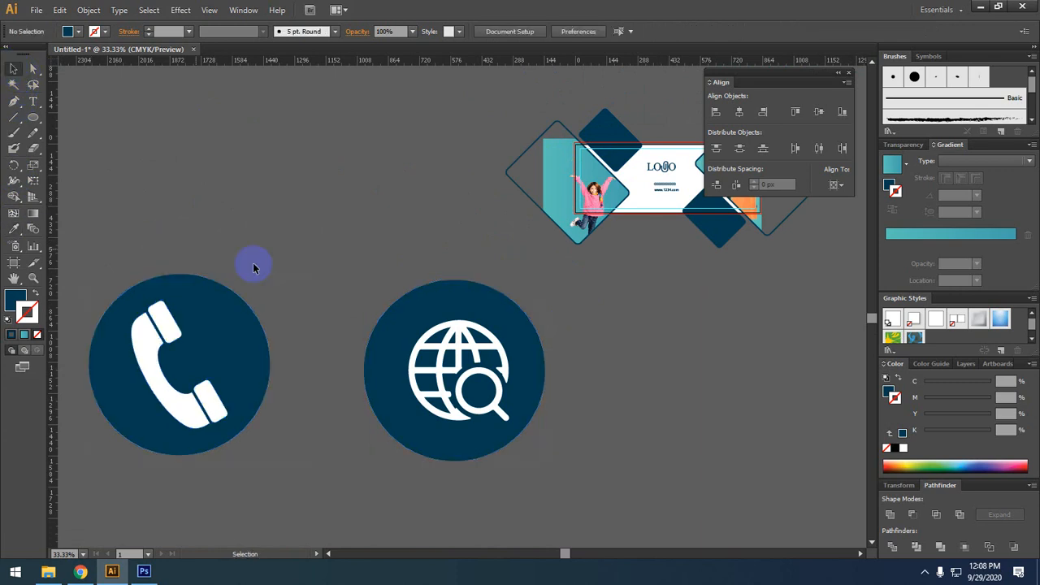
# Centre the globe icon inside its circle horizontally and vertically, using the circle as the key object
pyautogui.moveTo(310, 270); pyautogui.dragTo(335, 207)
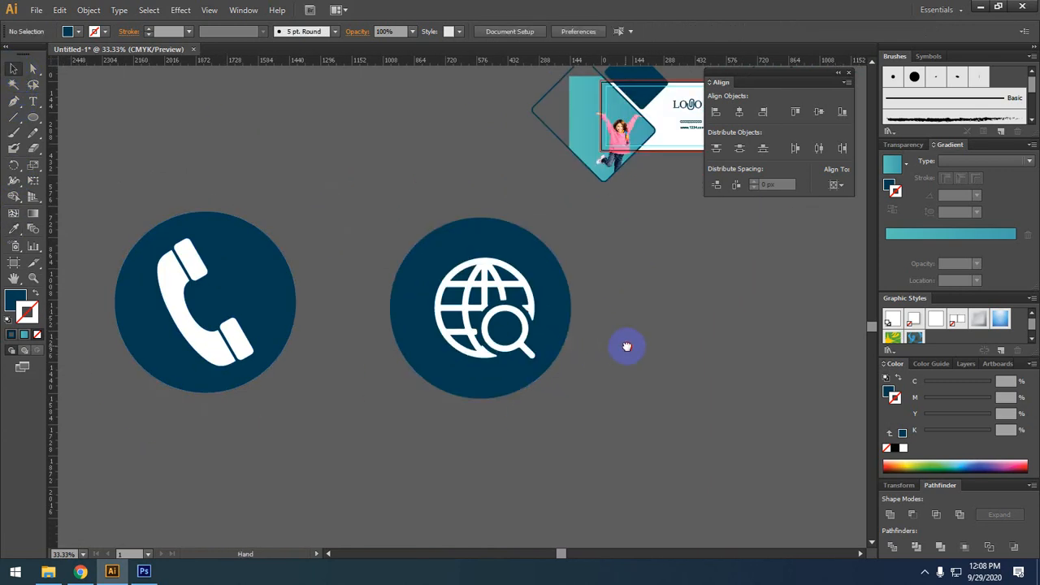
pyautogui.moveTo(669, 355); pyautogui.dragTo(714, 367)
pyautogui.moveTo(701, 413); pyautogui.dragTo(423, 269)
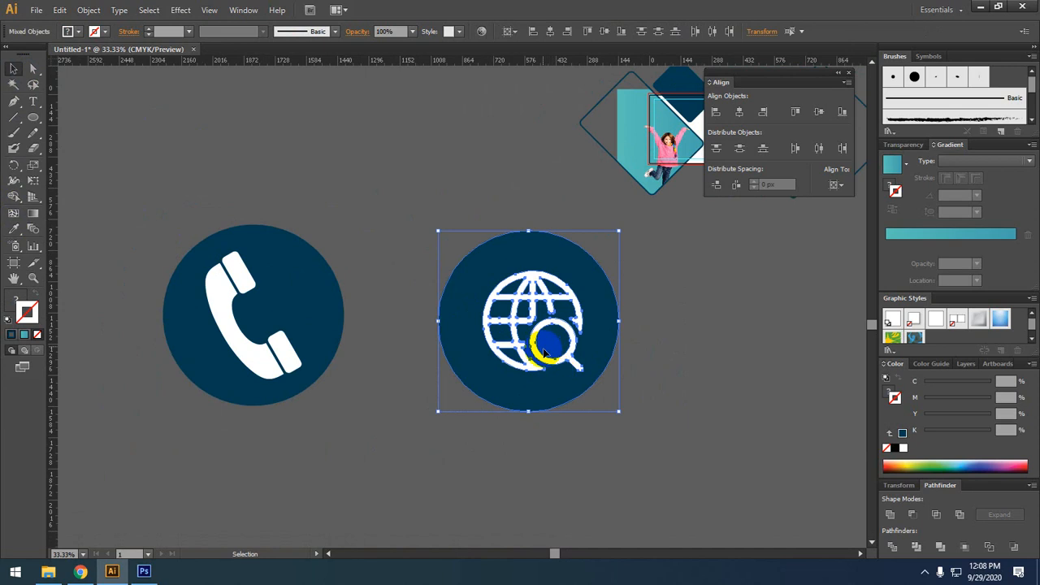
pyautogui.moveTo(529, 383); pyautogui.dragTo(531, 382)
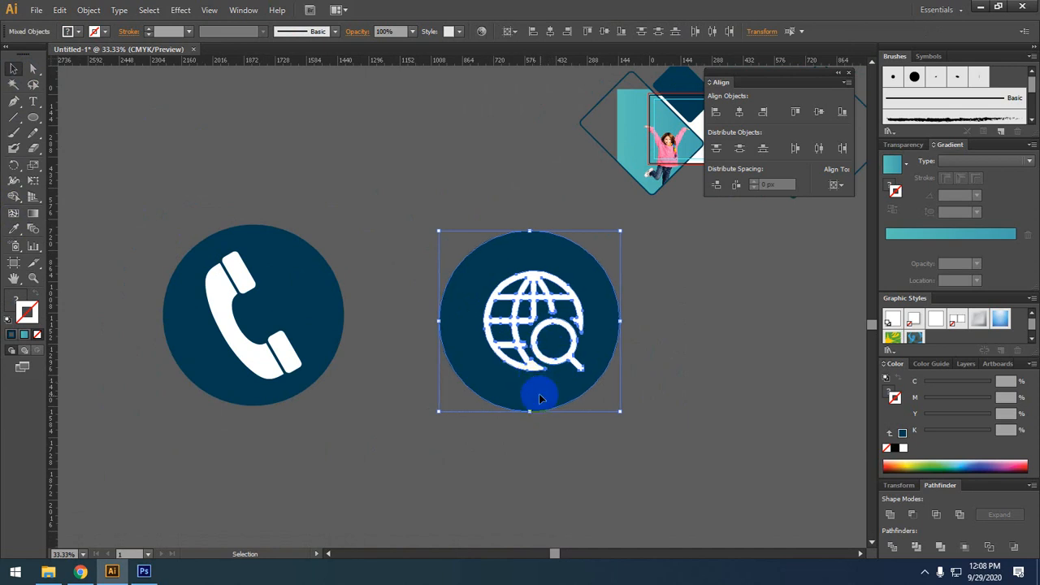
pyautogui.click(540, 394)
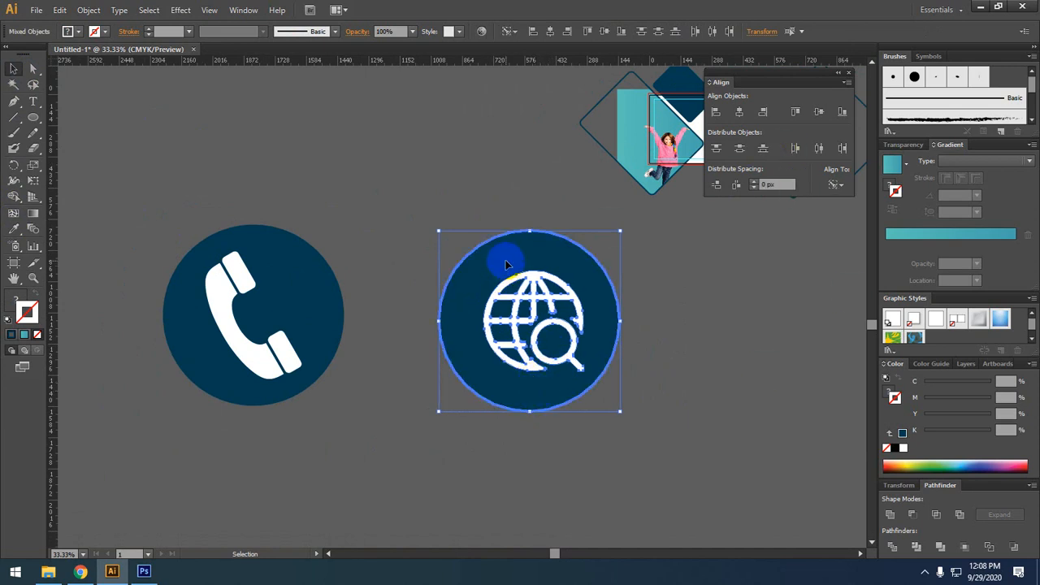
pyautogui.moveTo(725, 455); pyautogui.dragTo(419, 253)
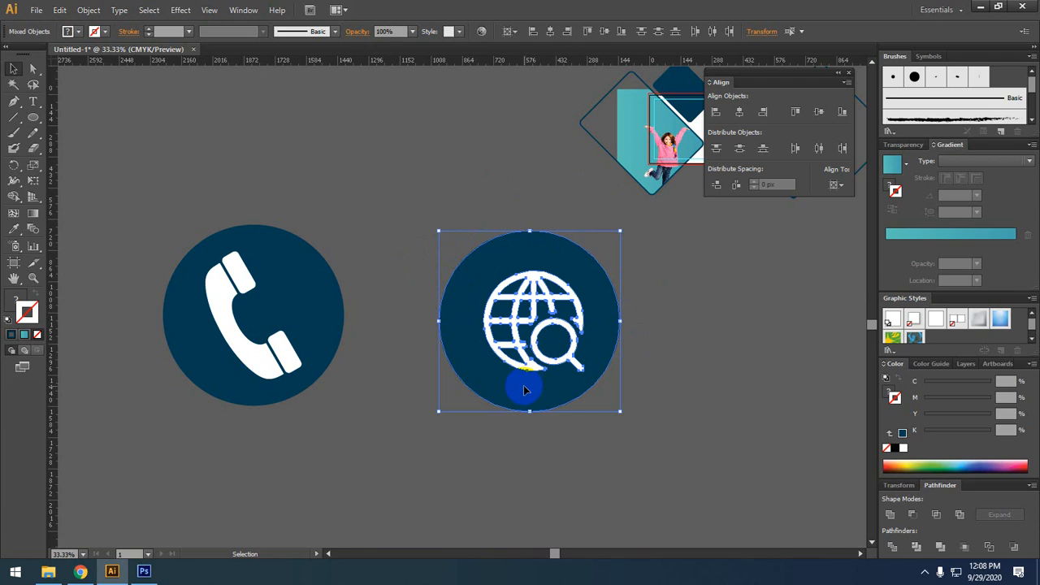
pyautogui.click(473, 387)
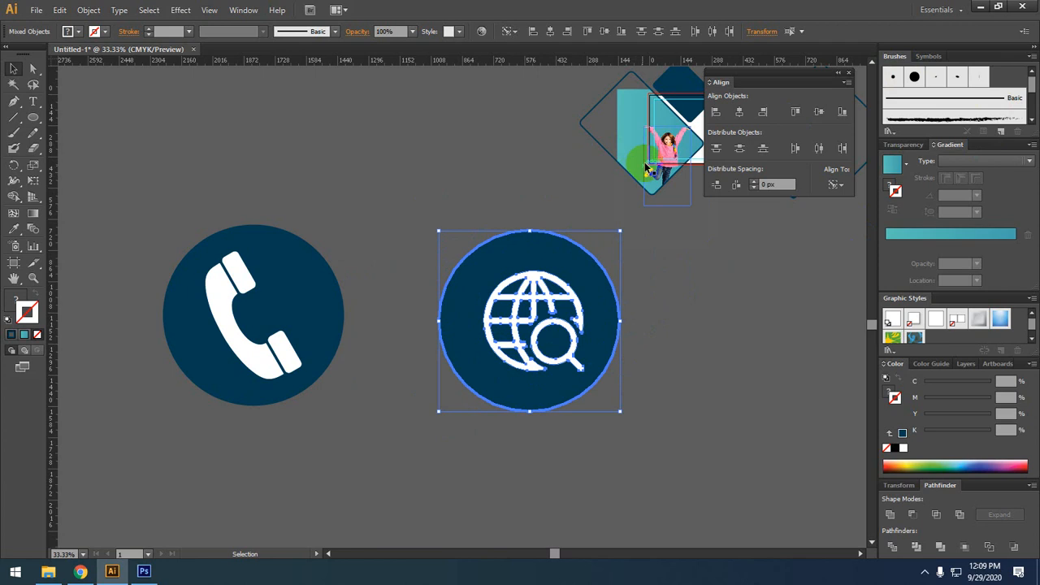
pyautogui.click(738, 111)
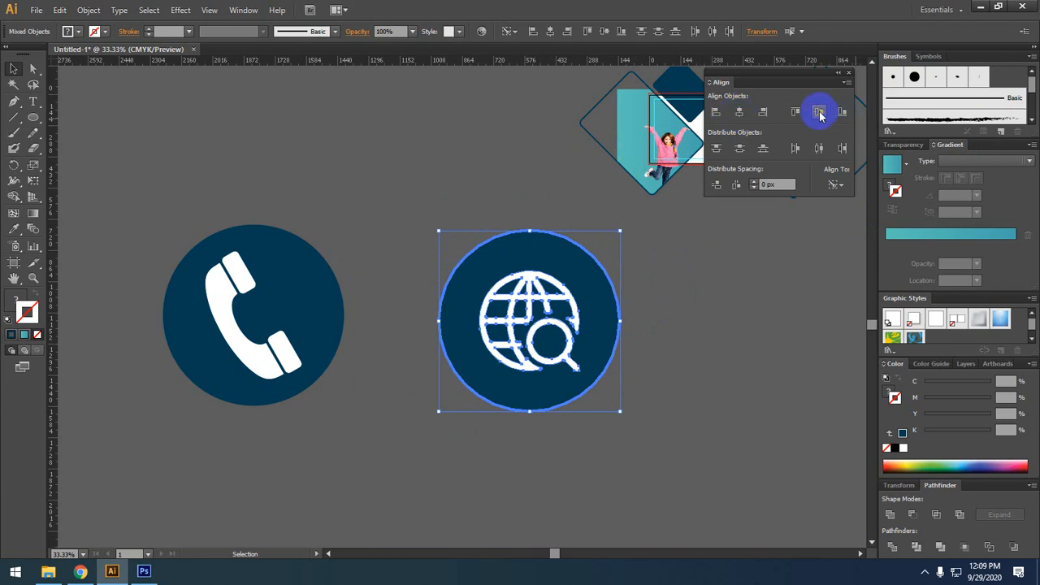
pyautogui.click(709, 256)
# Enlarge the white globe icon slightly about its centre, keeping it inside the dark blue circle
pyautogui.click(506, 325)
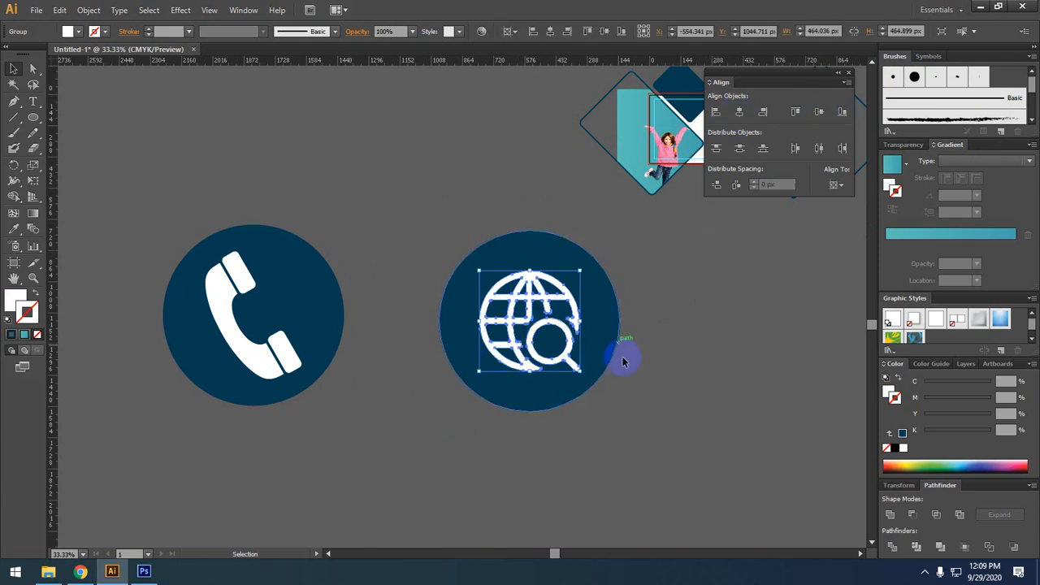
pyautogui.moveTo(580, 370)
pyautogui.mouseDown()
pyautogui.moveTo(569, 371)
pyautogui.moveTo(587, 380)
pyautogui.mouseUp()
pyautogui.click(641, 386)
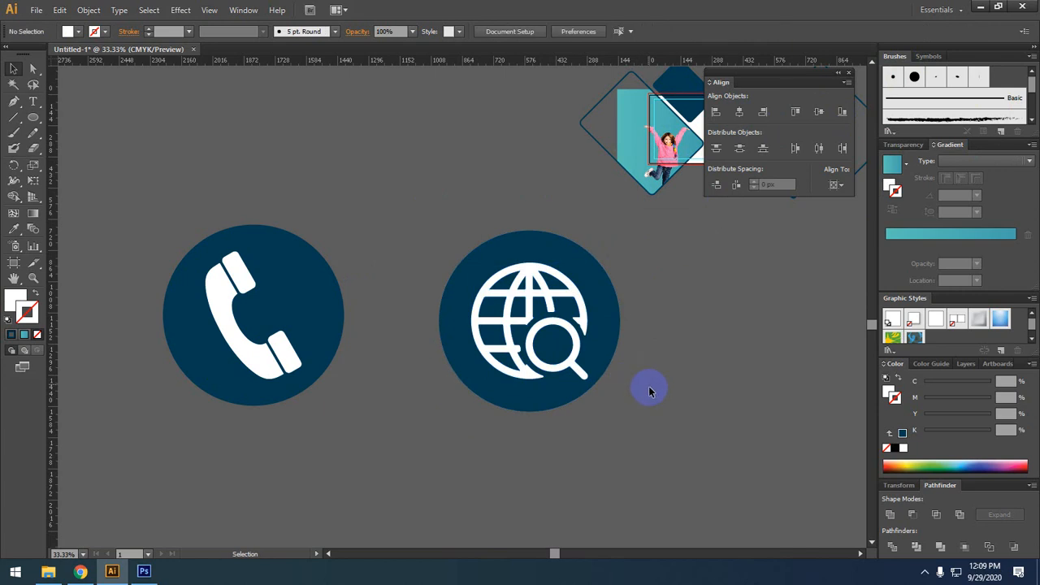
# Try centring the globe icon and its circle with horizontal and vertical alignment, and undo both alignments
pyautogui.moveTo(408, 295); pyautogui.dragTo(410, 295)
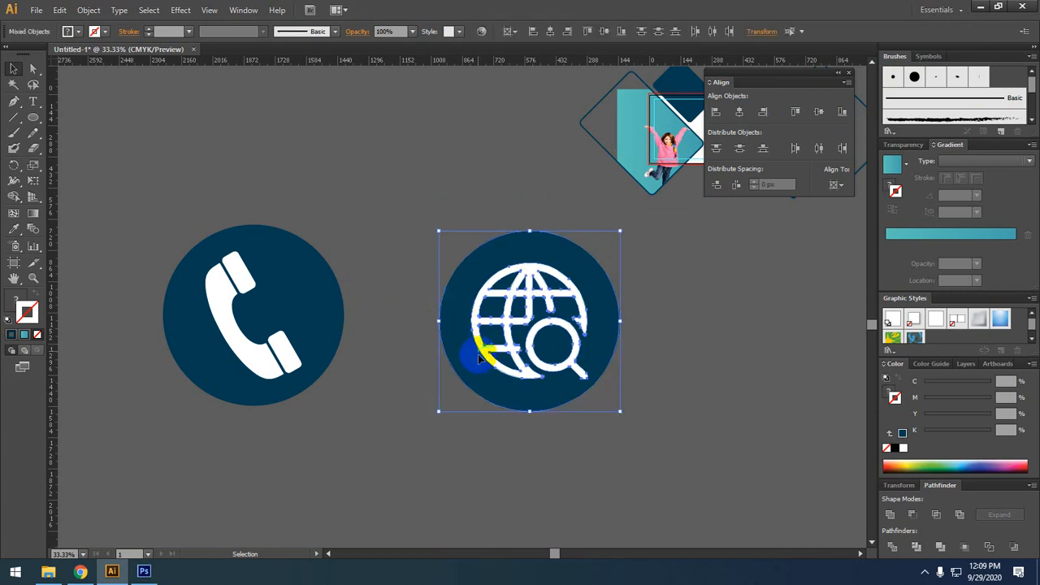
pyautogui.moveTo(581, 379); pyautogui.dragTo(414, 375)
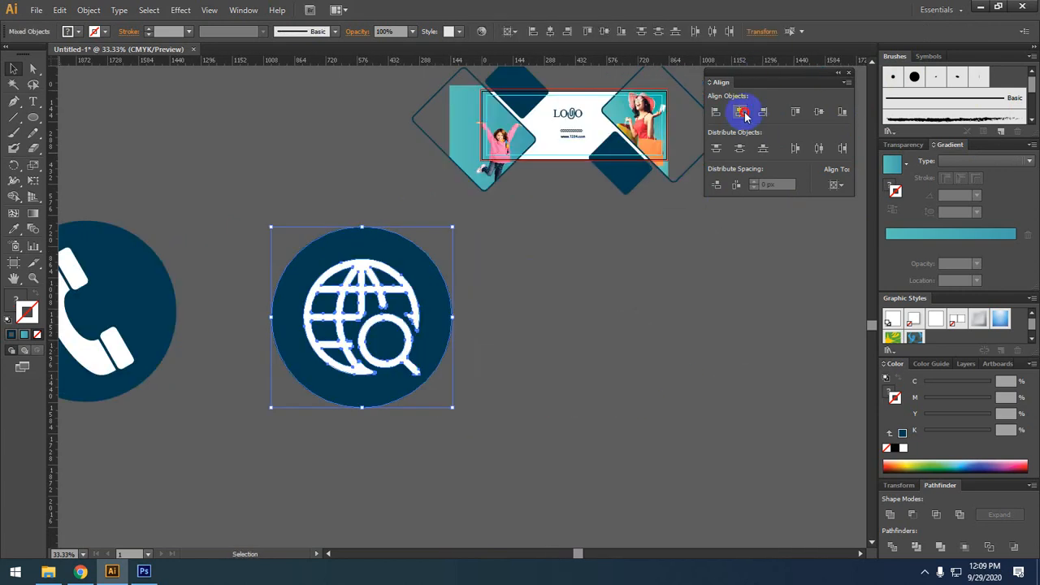
pyautogui.click(740, 112)
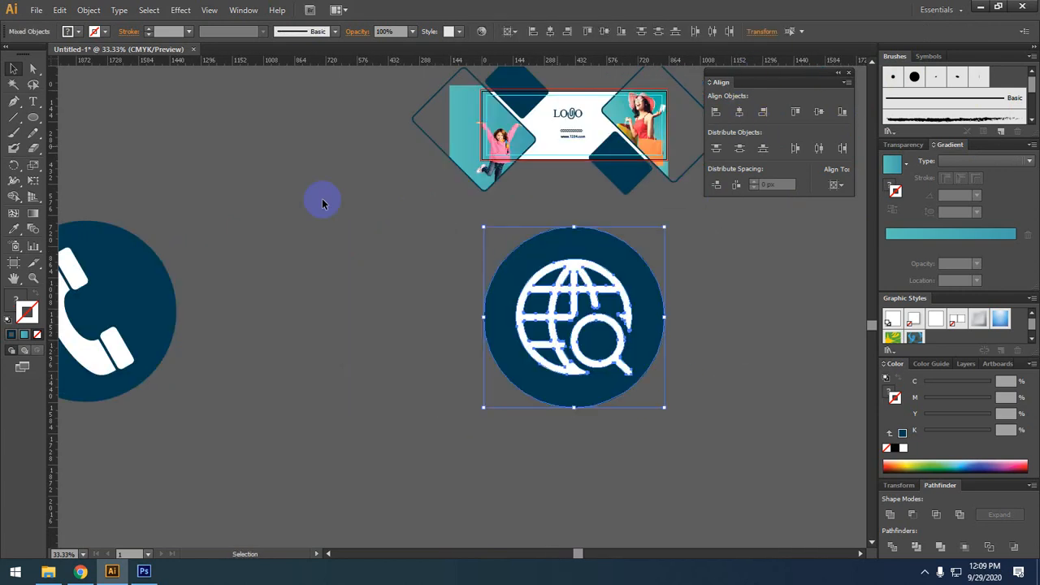
pyautogui.click(818, 111)
pyautogui.press('a')
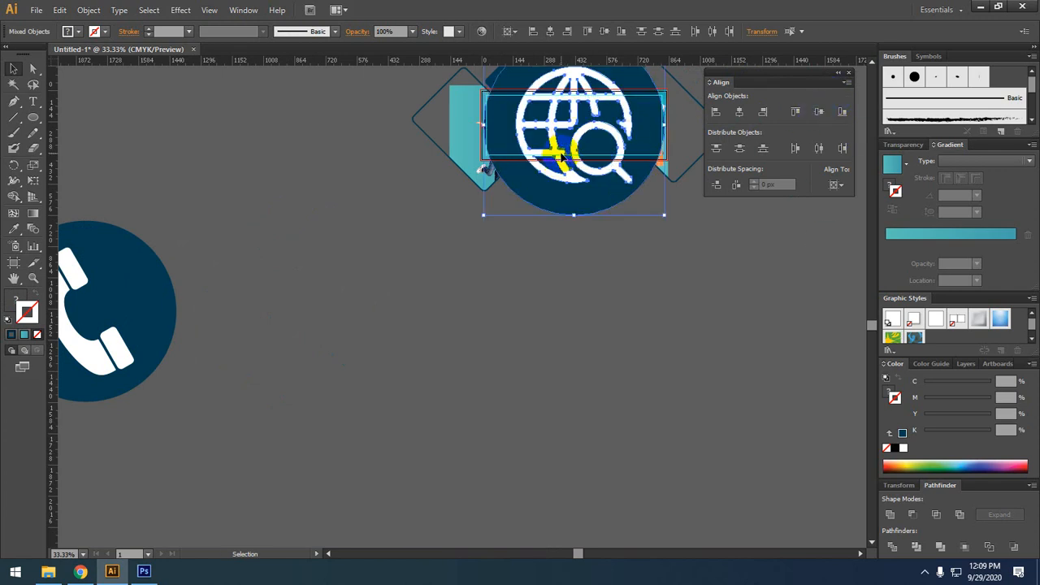
pyautogui.hotkey('ctrl', 'z')
pyautogui.hotkey('ctrl', 'z')
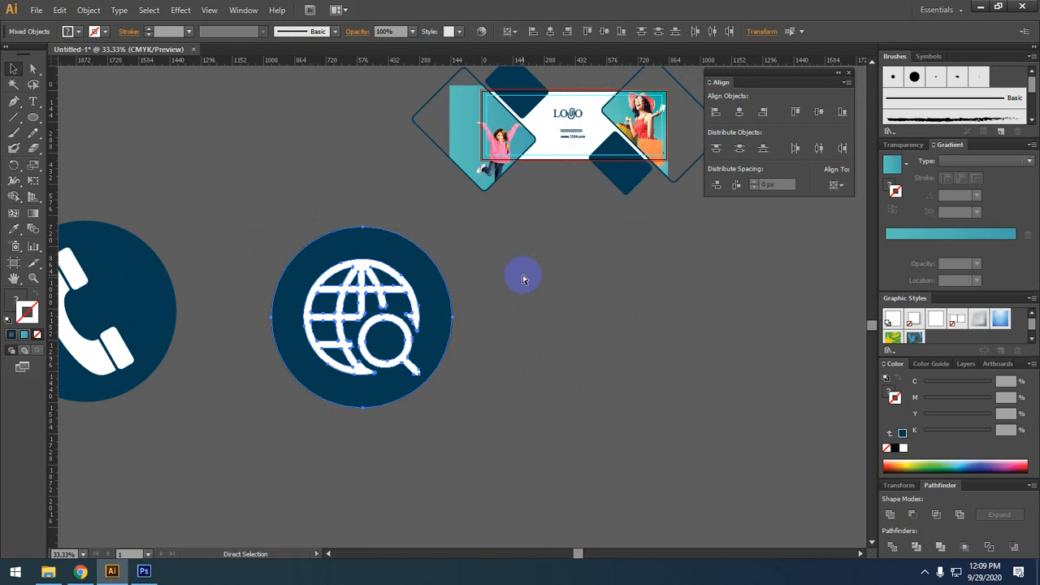
# Group the globe icon with its dark blue circle
pyautogui.hotkey('ctrl', 'g')
pyautogui.click(507, 287)
# Select the three white shapes filling the handset cut-out and hide them
pyautogui.moveTo(510, 281); pyautogui.dragTo(636, 258)
pyautogui.moveTo(431, 279); pyautogui.dragTo(561, 223)
pyautogui.click(345, 290)
pyautogui.hotkey('ctrl', '+')
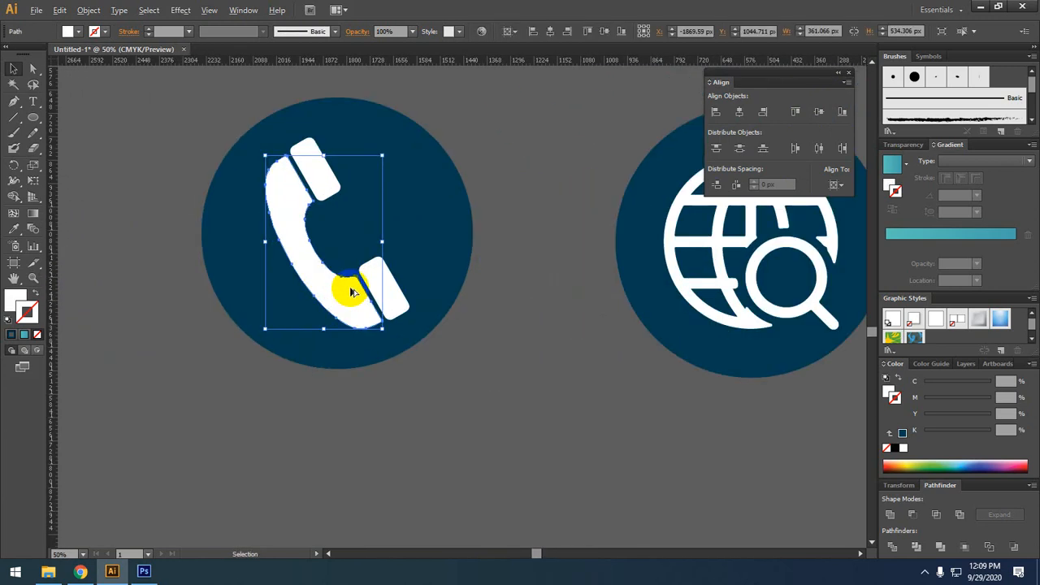
pyautogui.scroll(1, 352, 291)
pyautogui.keyDown('shift'); pyautogui.click(392, 285); pyautogui.keyUp('shift')
pyautogui.keyDown('shift'); pyautogui.click(304, 147); pyautogui.keyUp('shift')
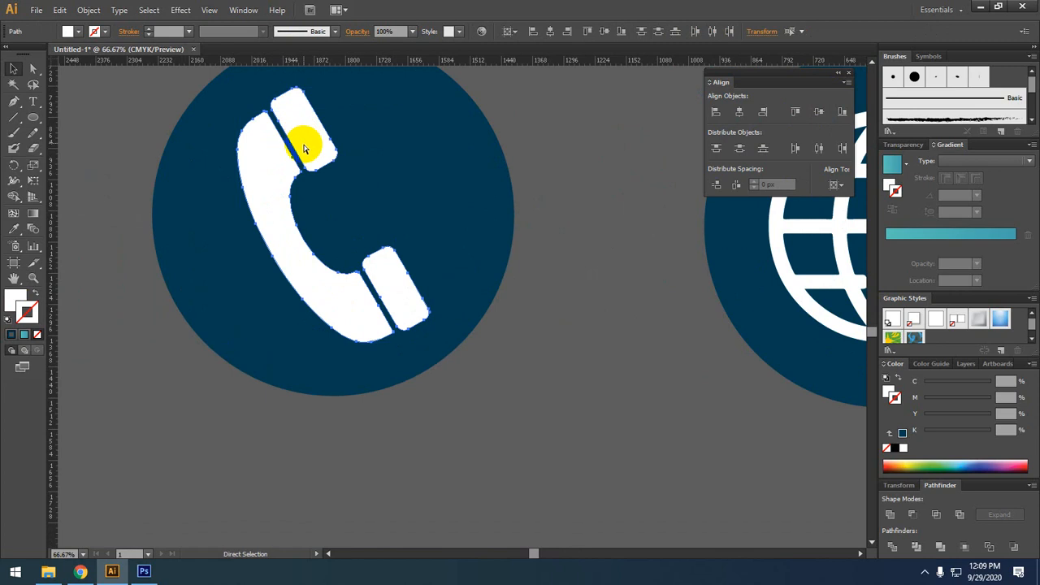
pyautogui.keyDown('shift'); pyautogui.click(300, 170); pyautogui.keyUp('shift')
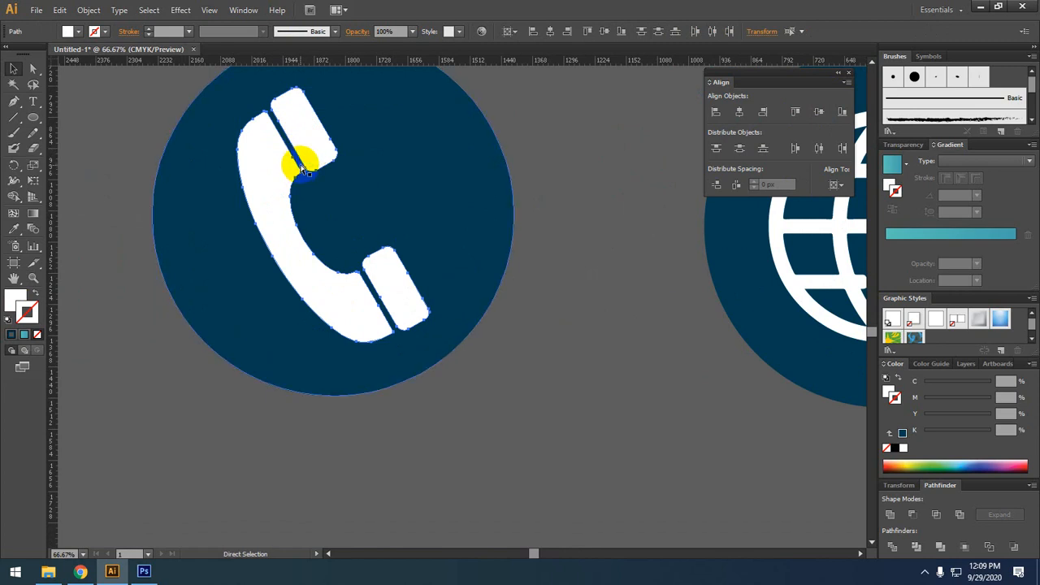
pyautogui.press('Delete')
# Draw a white ellipse about 732 by 741 px that covers the whole handset cut-out inside the phone circle
pyautogui.click(33, 119)
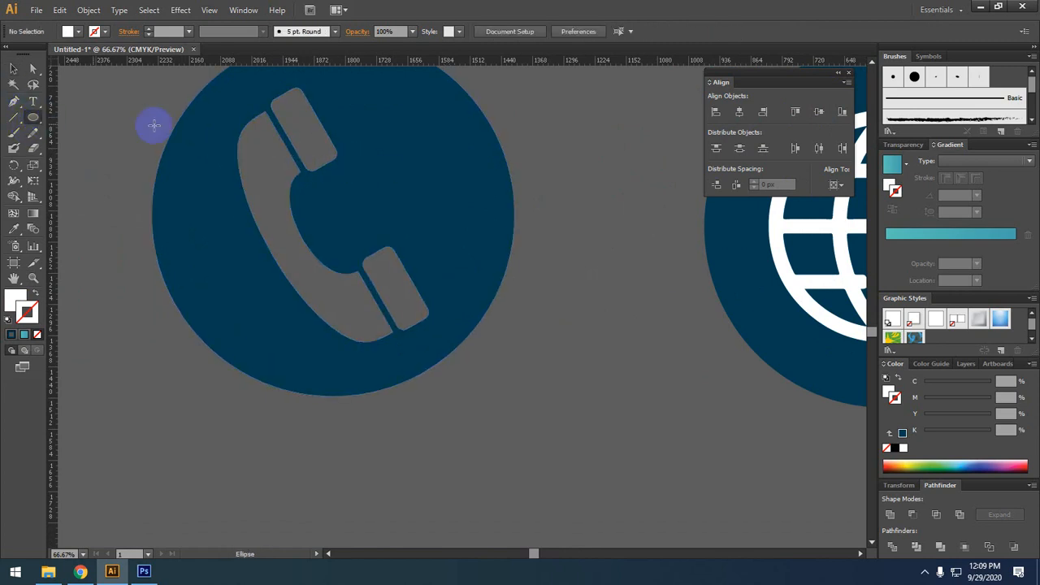
pyautogui.moveTo(308, 191); pyautogui.dragTo(392, 333)
pyautogui.click(13, 69)
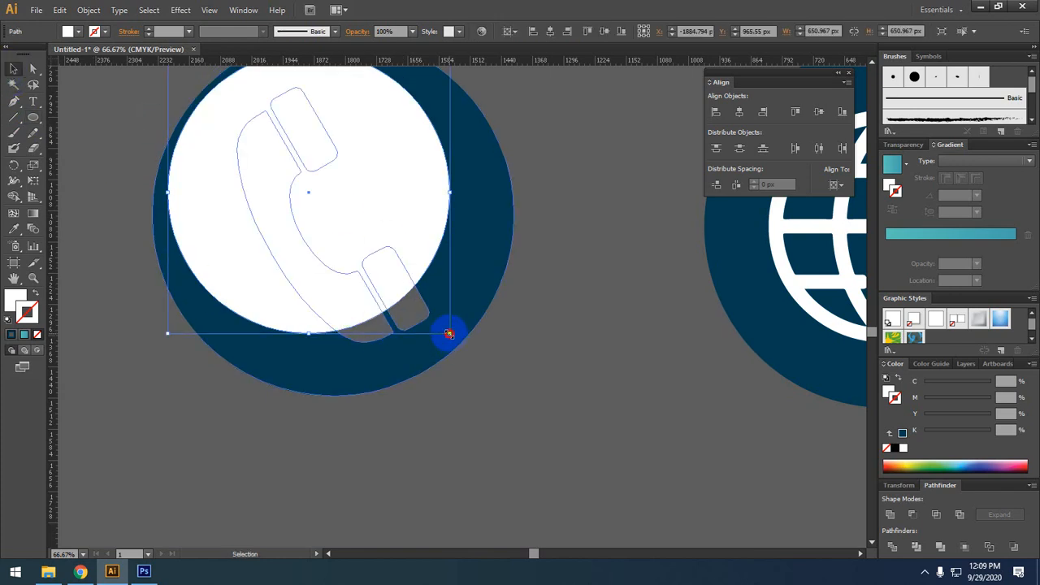
pyautogui.moveTo(449, 333); pyautogui.dragTo(484, 372)
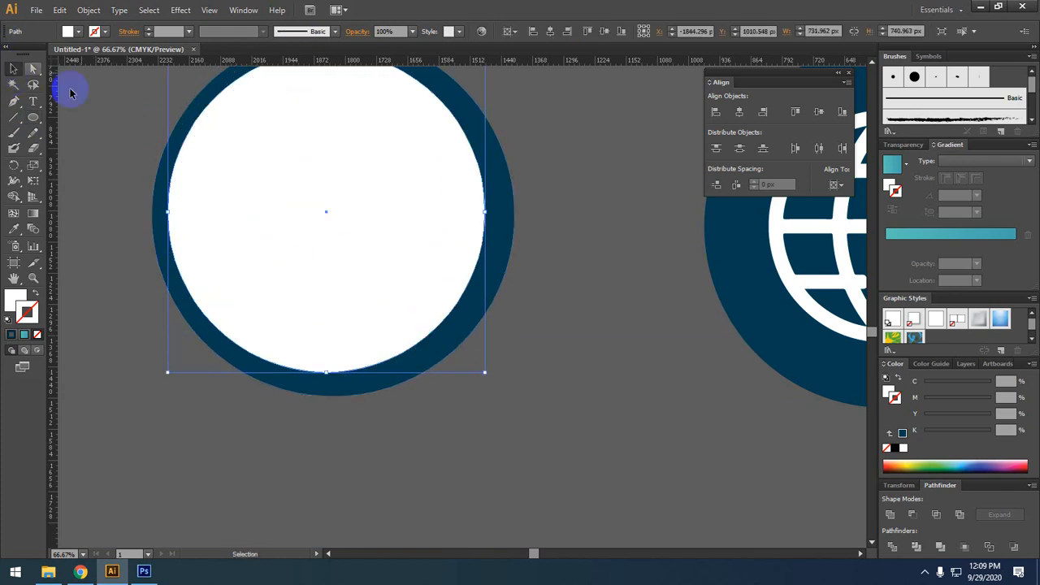
# Recolor the white ellipse with the dark blue of the surrounding phone circle using the Eyedropper
pyautogui.moveTo(532, 120); pyautogui.dragTo(383, 225)
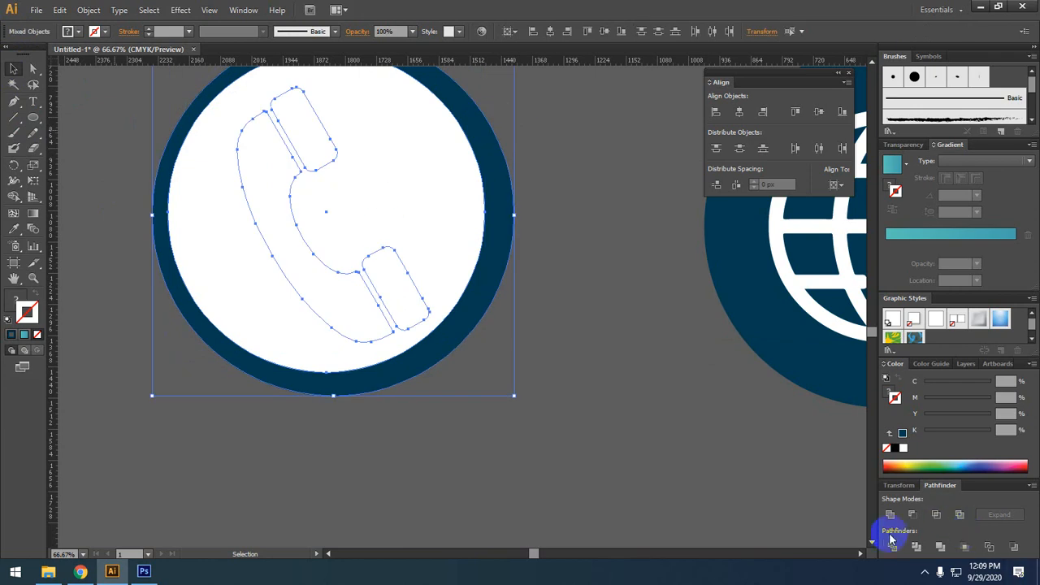
pyautogui.click(220, 358)
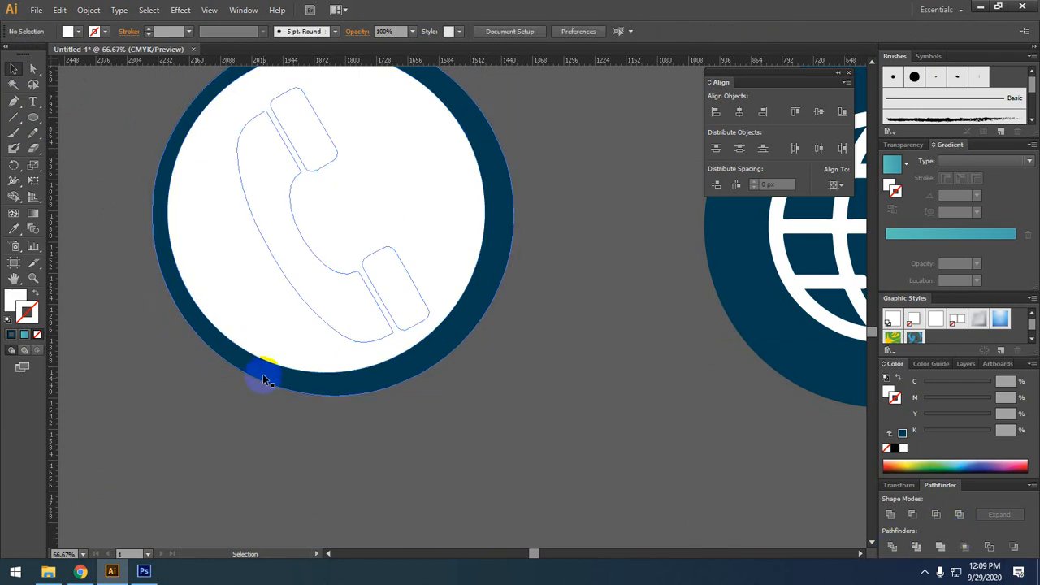
pyautogui.click(262, 340)
pyautogui.click(14, 228)
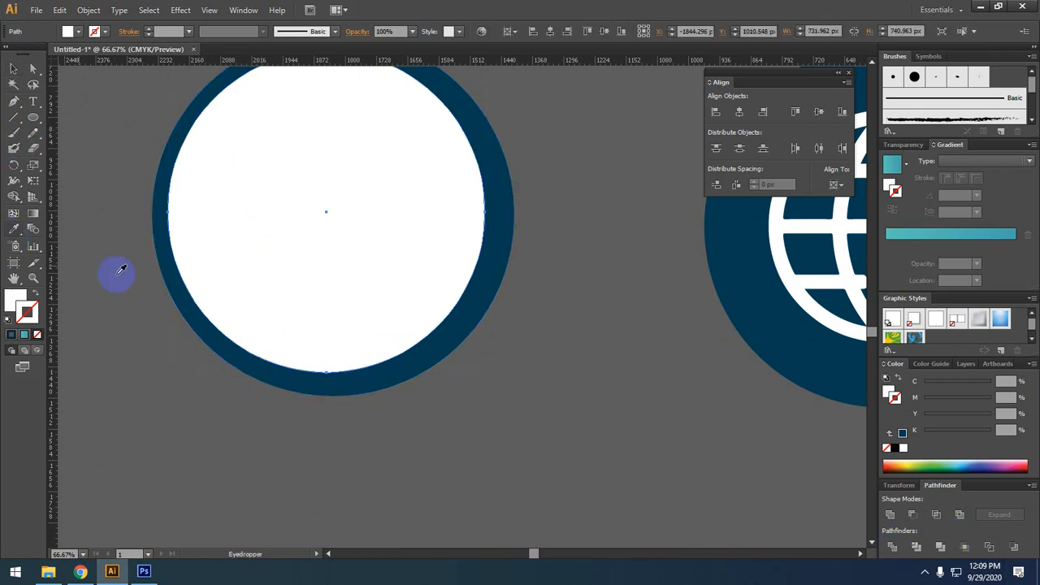
pyautogui.click(224, 346)
pyautogui.click(13, 69)
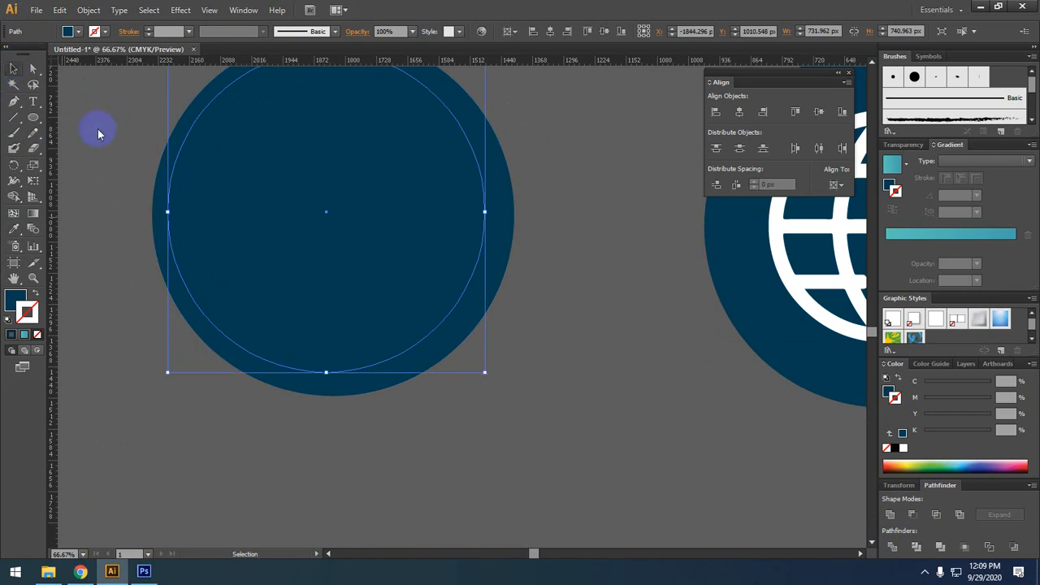
# Unite the ellipse and the cut-out phone circle into one solid dark blue circle with Pathfinder
pyautogui.moveTo(587, 412); pyautogui.dragTo(360, 244)
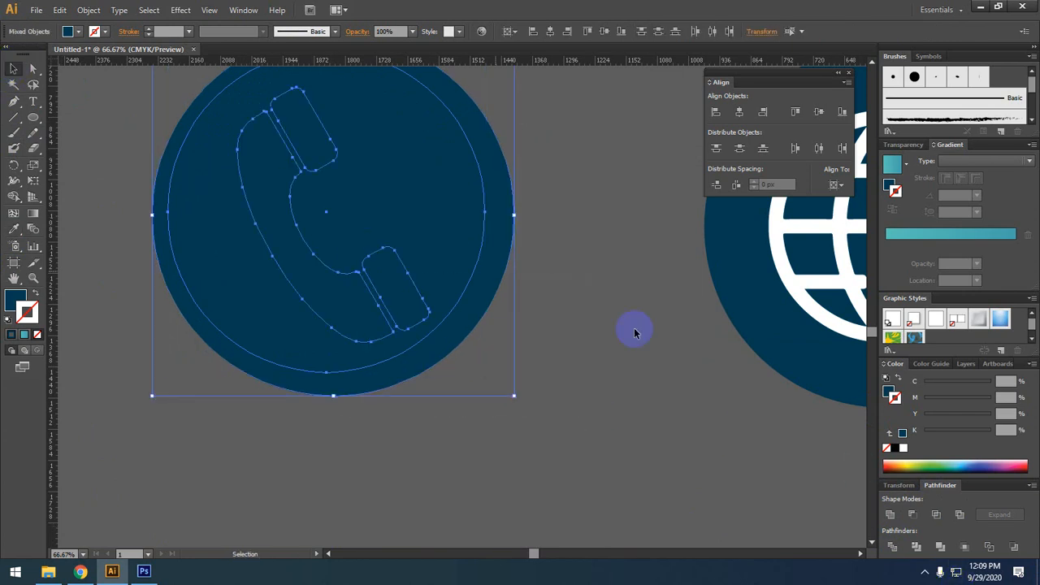
pyautogui.click(891, 516)
pyautogui.click(701, 476)
# Show the hidden white handset shapes again
pyautogui.press('a')
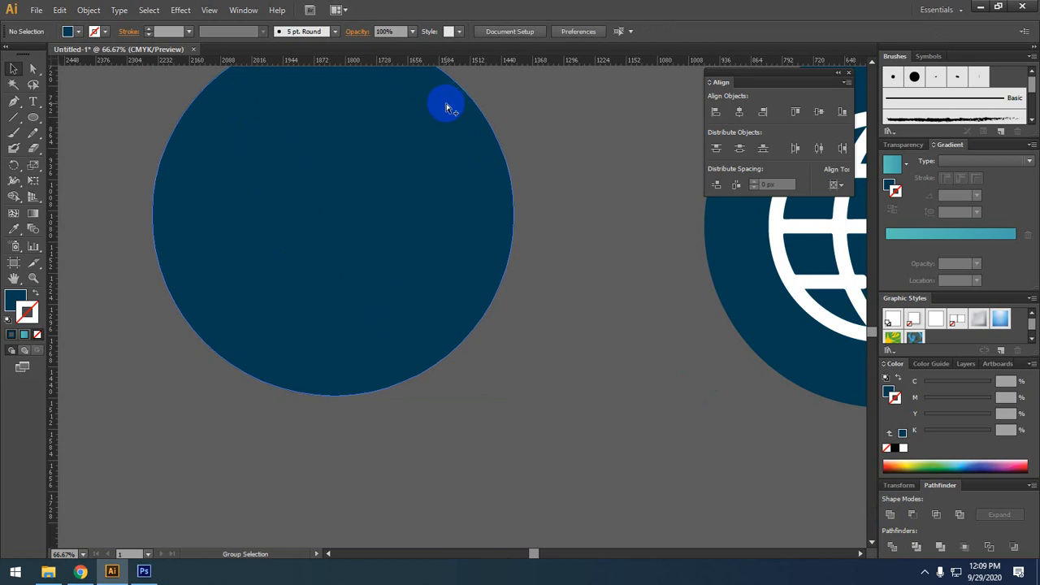
pyautogui.hotkey('ctrl', 'alt', '2')
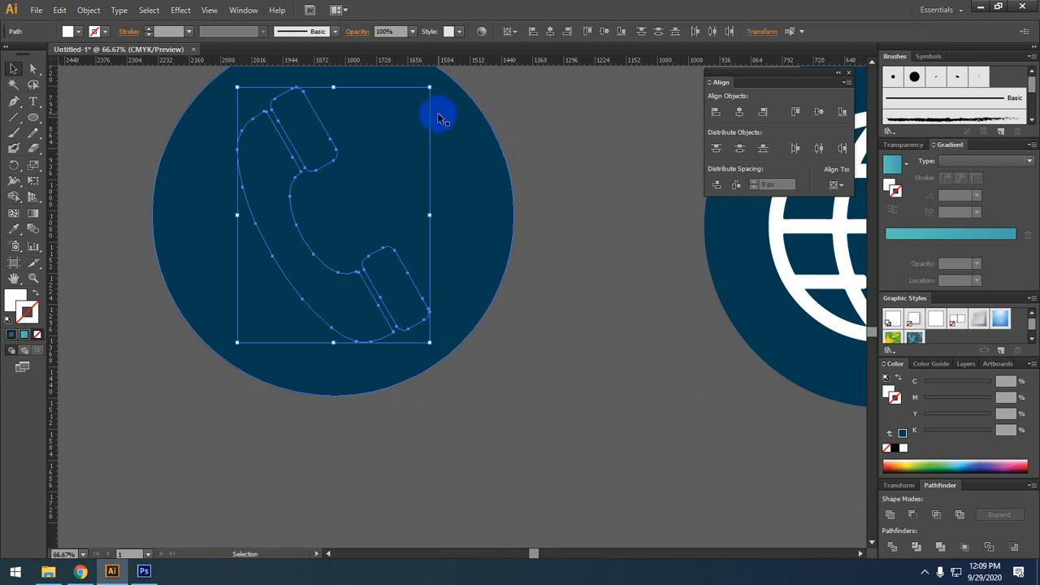
# Bring the white handset shapes to the front of the dark blue phone circle
pyautogui.rightClick(313, 177)
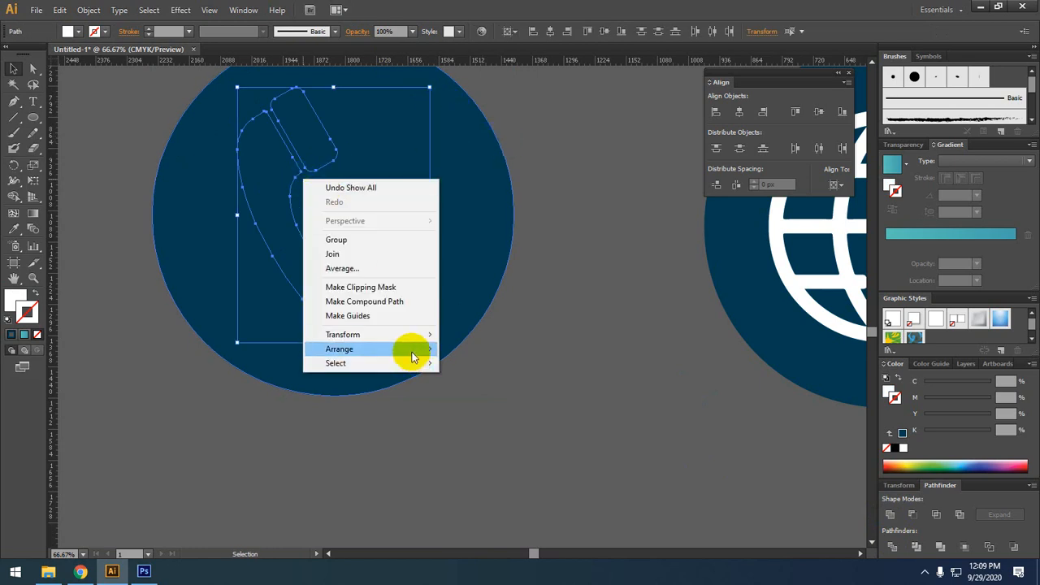
pyautogui.moveTo(408, 350)
pyautogui.click(497, 350)
pyautogui.click(545, 282)
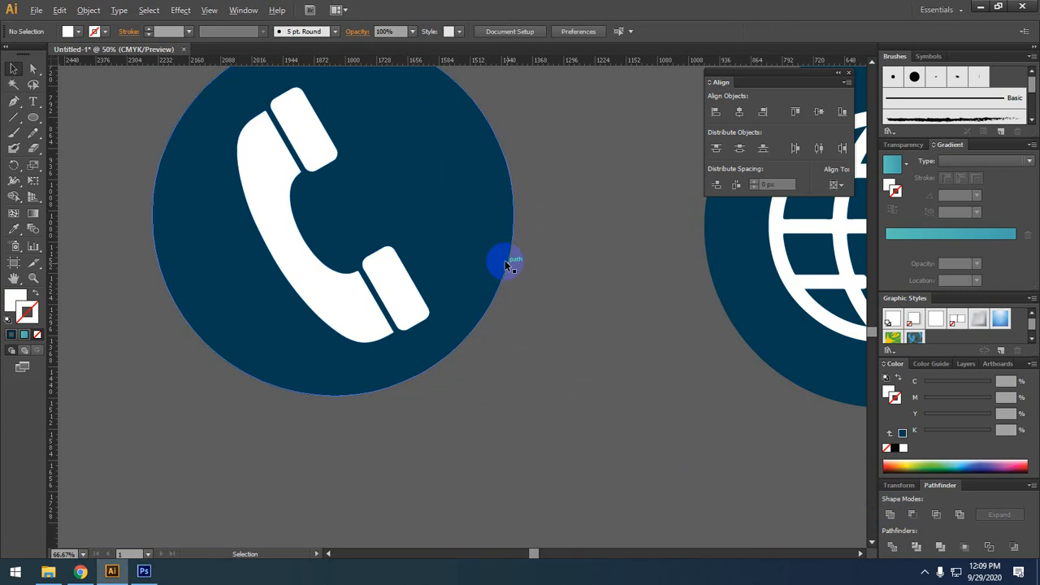
# Group the white handset shapes with their dark blue circle as one phone icon
pyautogui.keyDown('alt'); pyautogui.scroll(-1, 504, 258); pyautogui.keyUp('alt')
pyautogui.moveTo(534, 339); pyautogui.dragTo(244, 168)
pyautogui.press('a')
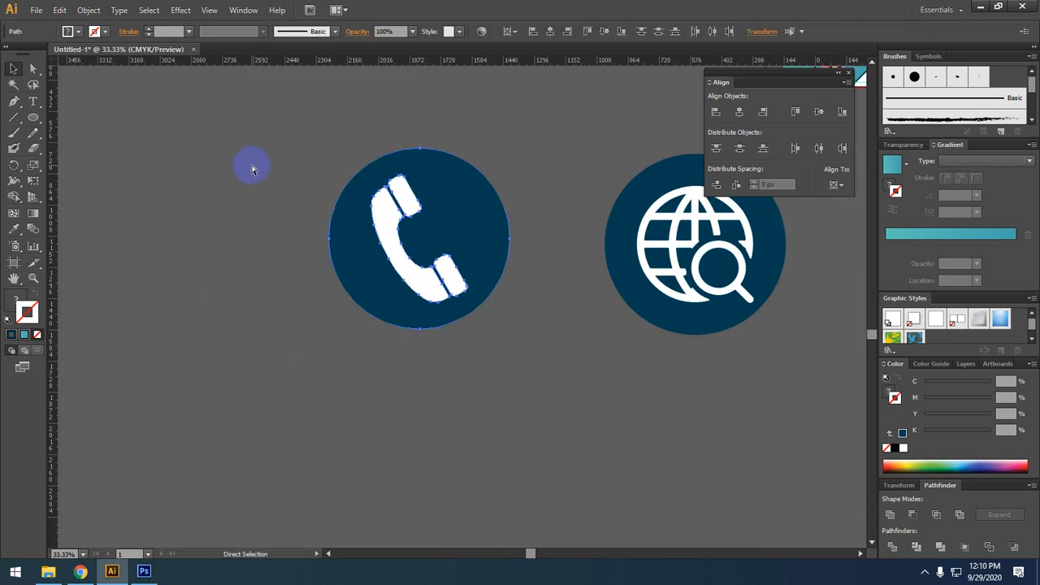
pyautogui.hotkey('ctrl', 'g')
pyautogui.click(544, 320)
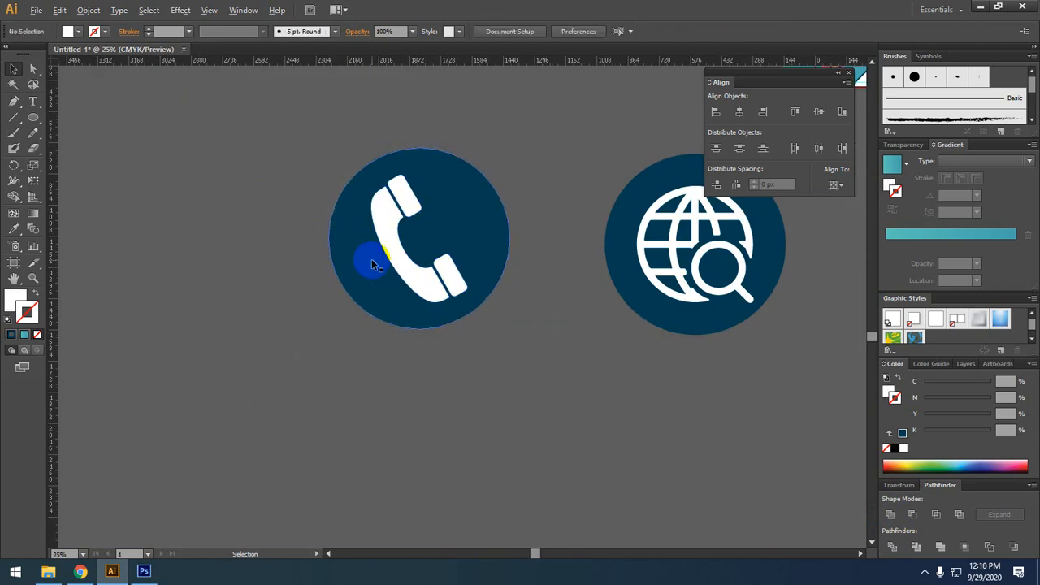
# Scale the phone and globe icons down together to about 40 px each and place them on the card below the contact text
pyautogui.keyDown('alt'); pyautogui.scroll(-1, 371, 261); pyautogui.keyUp('alt')
pyautogui.moveTo(520, 339); pyautogui.dragTo(384, 369)
pyautogui.moveTo(513, 267); pyautogui.dragTo(236, 289)
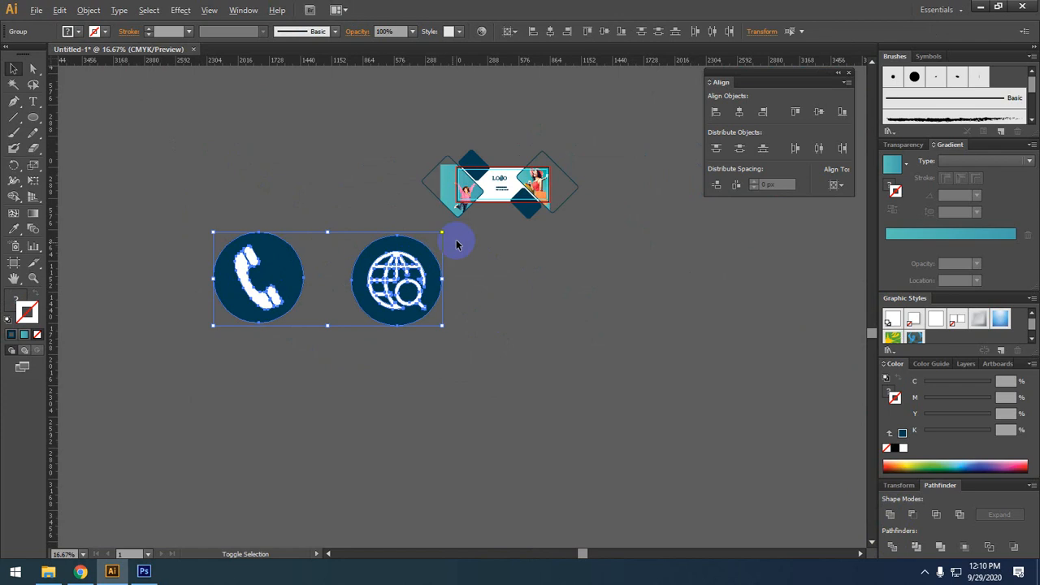
pyautogui.moveTo(441, 232); pyautogui.dragTo(404, 269)
pyautogui.moveTo(341, 279); pyautogui.dragTo(504, 189)
pyautogui.scroll(7, 508, 187)
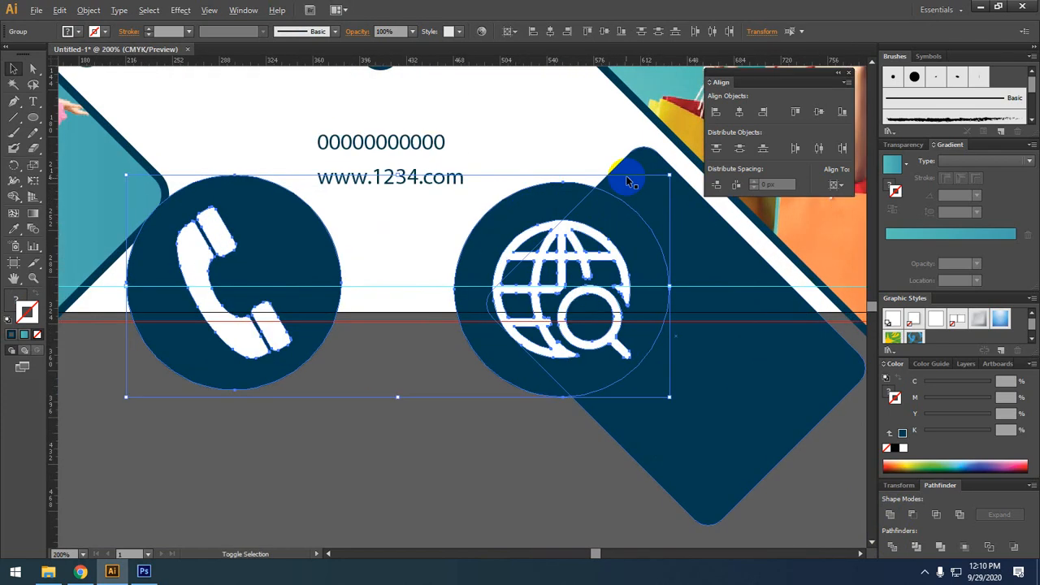
pyautogui.moveTo(670, 175); pyautogui.dragTo(465, 261)
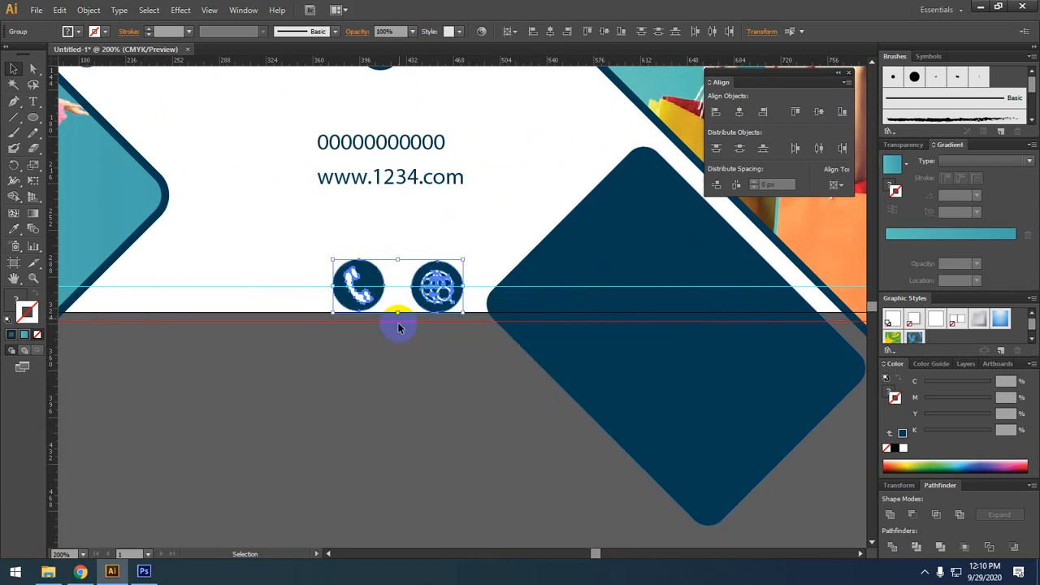
# Place the phone icon beside the phone number and the globe icon directly below the phone icon
pyautogui.click(398, 323)
pyautogui.moveTo(355, 283); pyautogui.dragTo(278, 142)
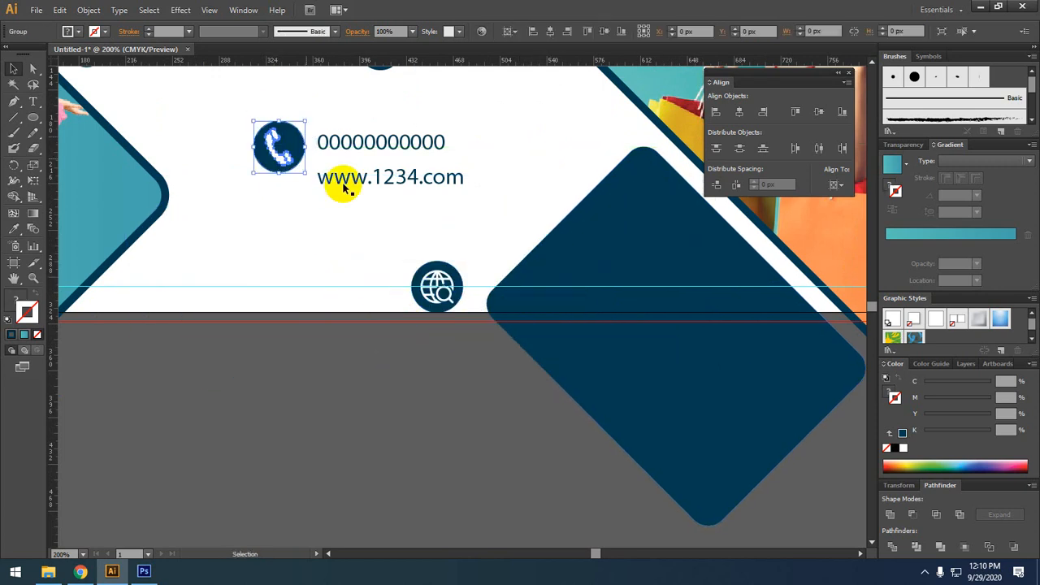
pyautogui.moveTo(447, 275); pyautogui.dragTo(293, 209)
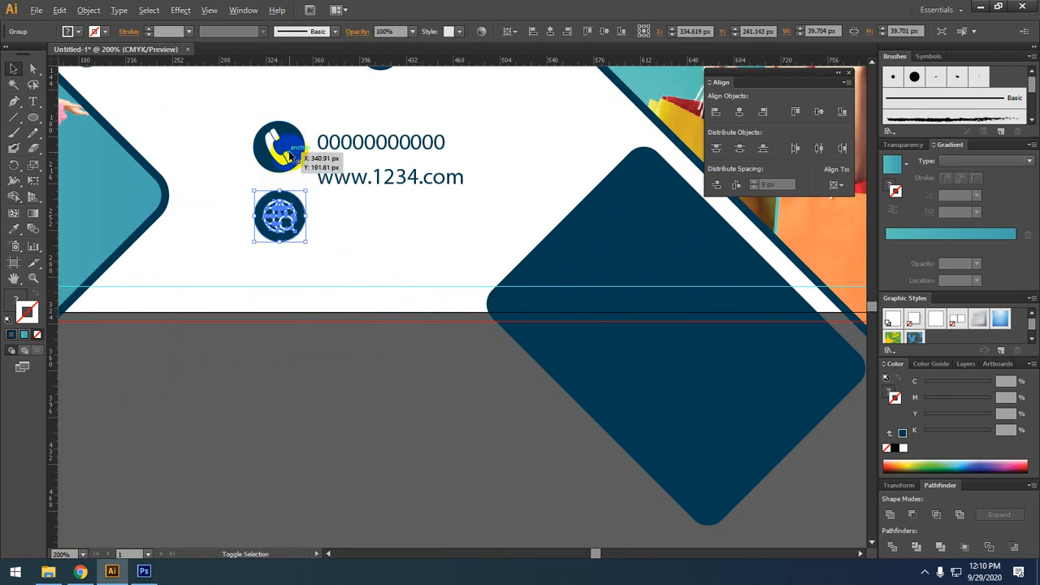
# Align the horizontal centers of the globe and phone icons, using the phone icon as key object
pyautogui.keyDown('shift'); pyautogui.click(286, 160); pyautogui.keyUp('shift')
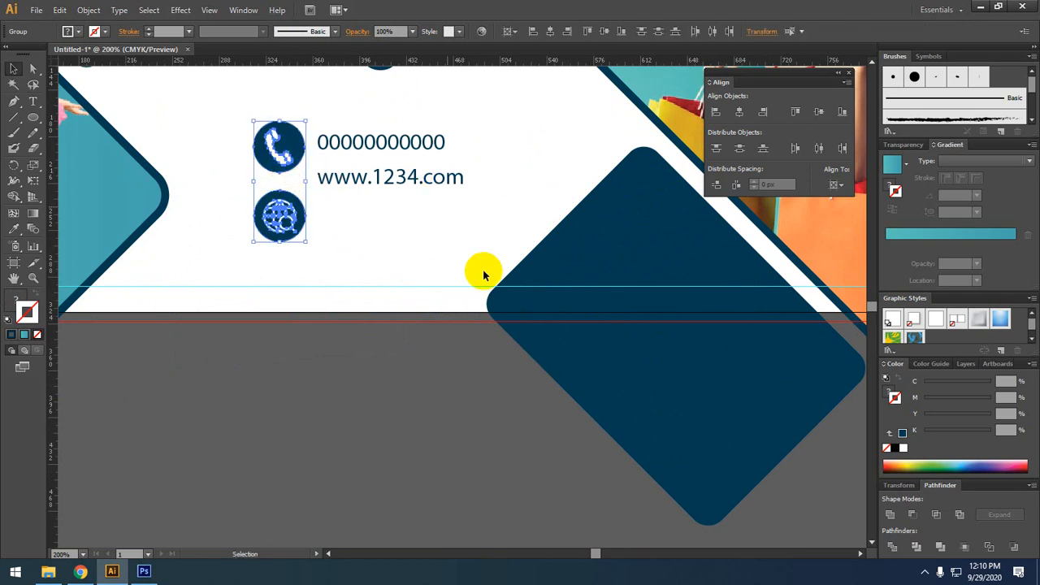
pyautogui.click(280, 147)
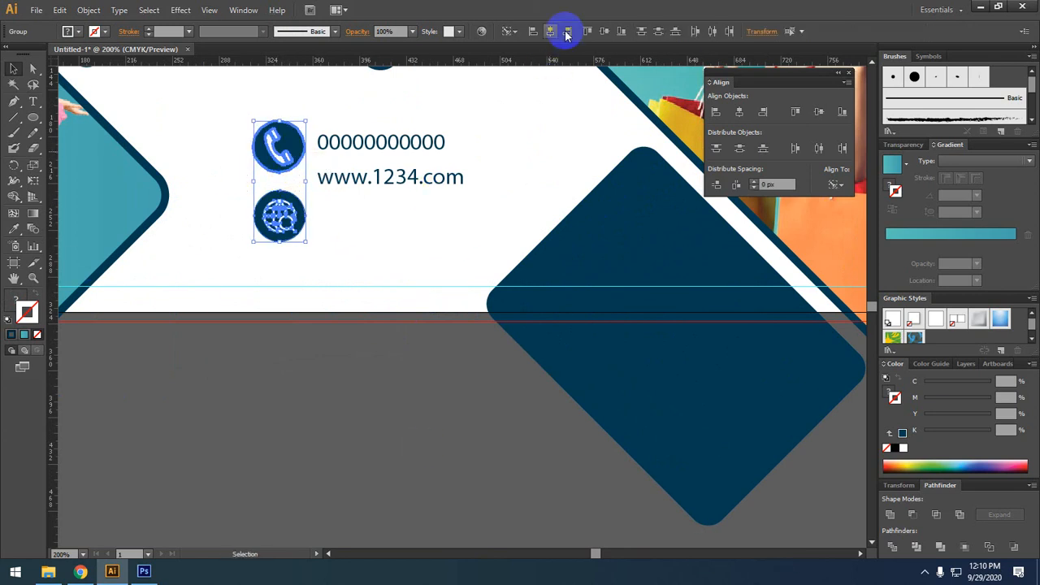
pyautogui.click(550, 30)
pyautogui.click(279, 215)
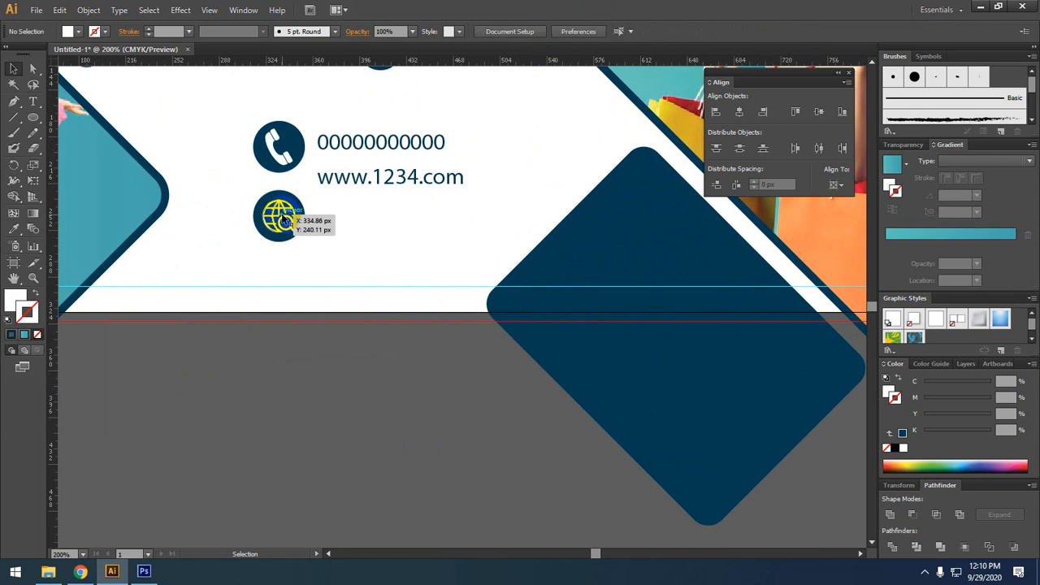
# Shrink both contact icons together to about 23 px in diameter
pyautogui.keyDown('shift'); pyautogui.click(268, 143); pyautogui.keyUp('shift')
pyautogui.moveTo(303, 242); pyautogui.dragTo(284, 192)
pyautogui.click(455, 253)
pyautogui.moveTo(455, 253); pyautogui.dragTo(537, 354)
# Move the phone number next to the phone icon and the website text next to the globe icon
pyautogui.scroll(1, 465, 318)
pyautogui.moveTo(443, 239); pyautogui.dragTo(422, 235)
pyautogui.moveTo(421, 284); pyautogui.dragTo(397, 286)
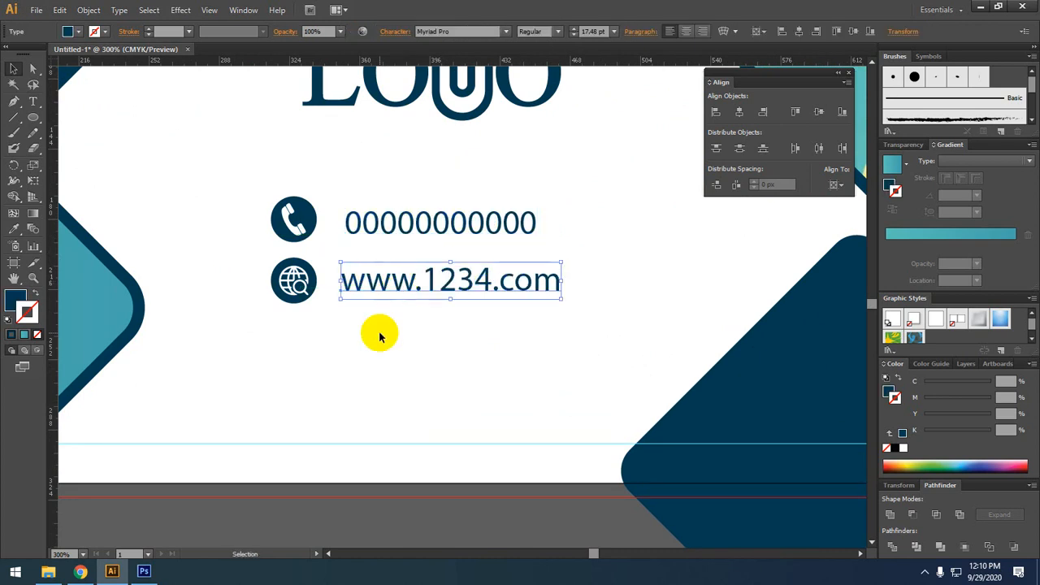
# Align the left edge of the website text with the phone number, using the phone number as key object
pyautogui.click(384, 330)
pyautogui.moveTo(383, 336); pyautogui.dragTo(488, 335)
pyautogui.click(492, 235)
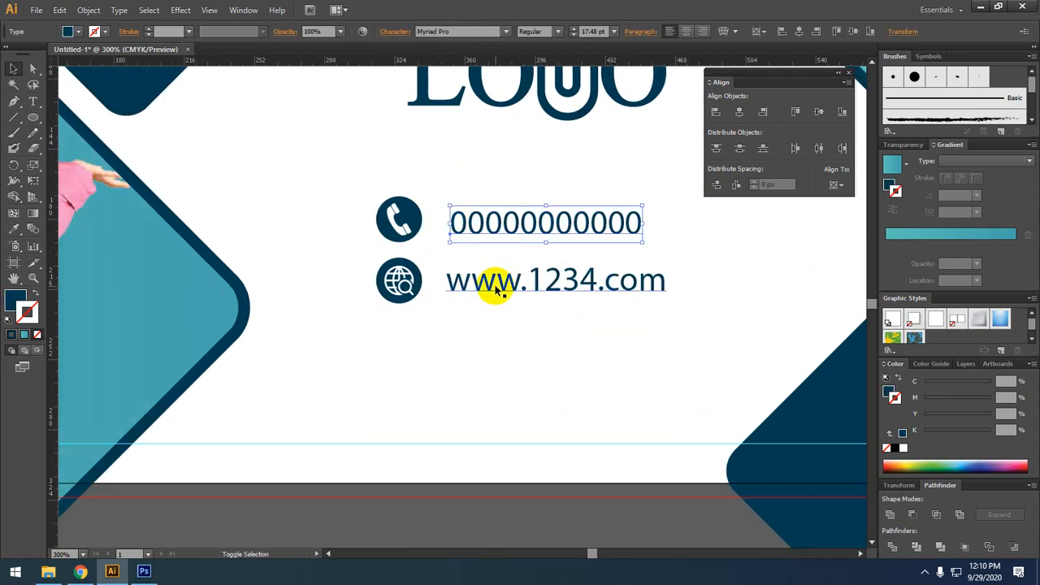
pyautogui.keyDown('shift'); pyautogui.click(490, 288); pyautogui.keyUp('shift')
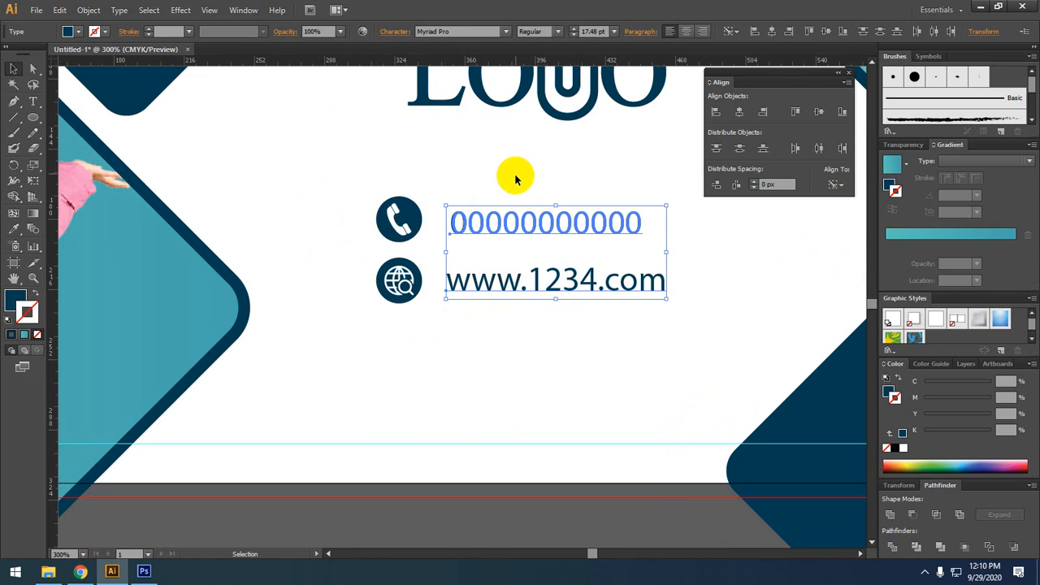
pyautogui.click(713, 114)
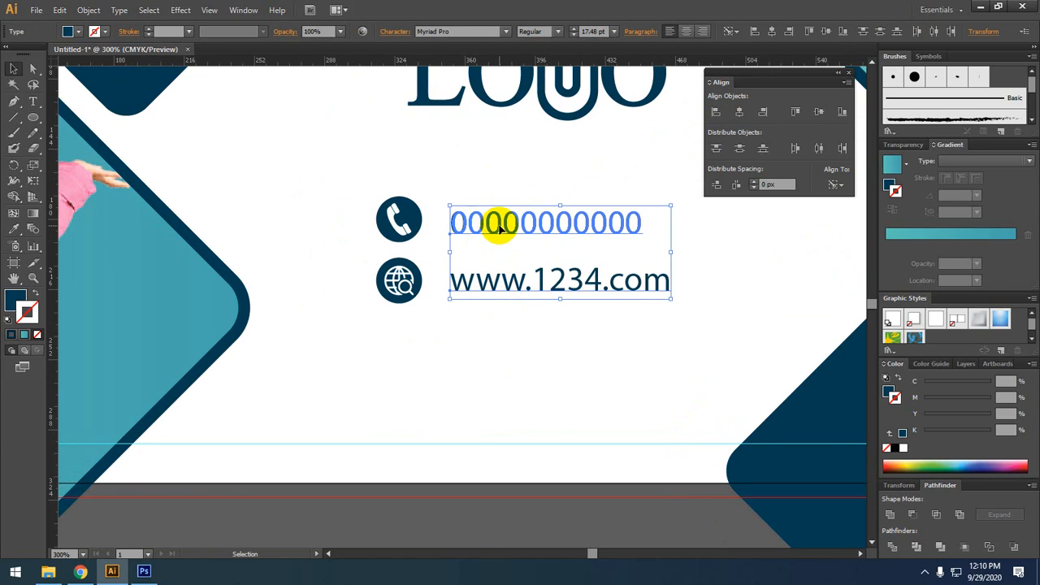
pyautogui.click(658, 360)
pyautogui.click(586, 221)
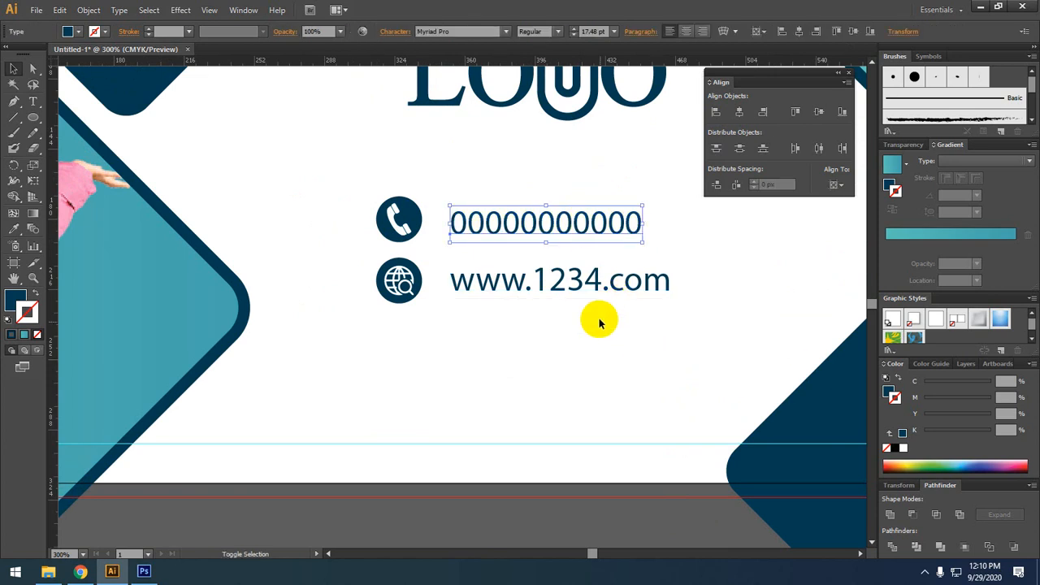
pyautogui.keyDown('shift'); pyautogui.click(577, 294); pyautogui.keyUp('shift')
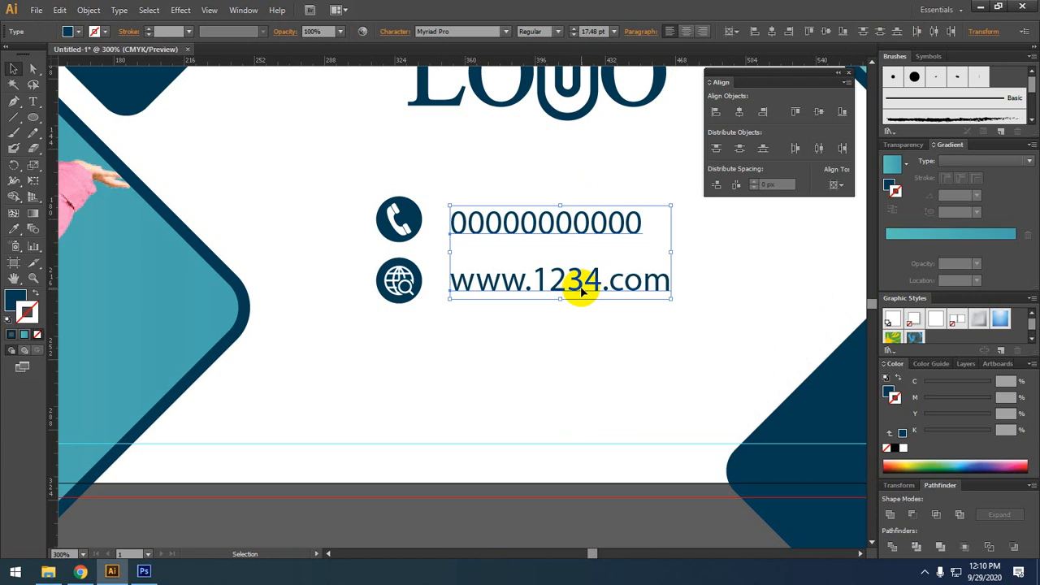
pyautogui.click(492, 224)
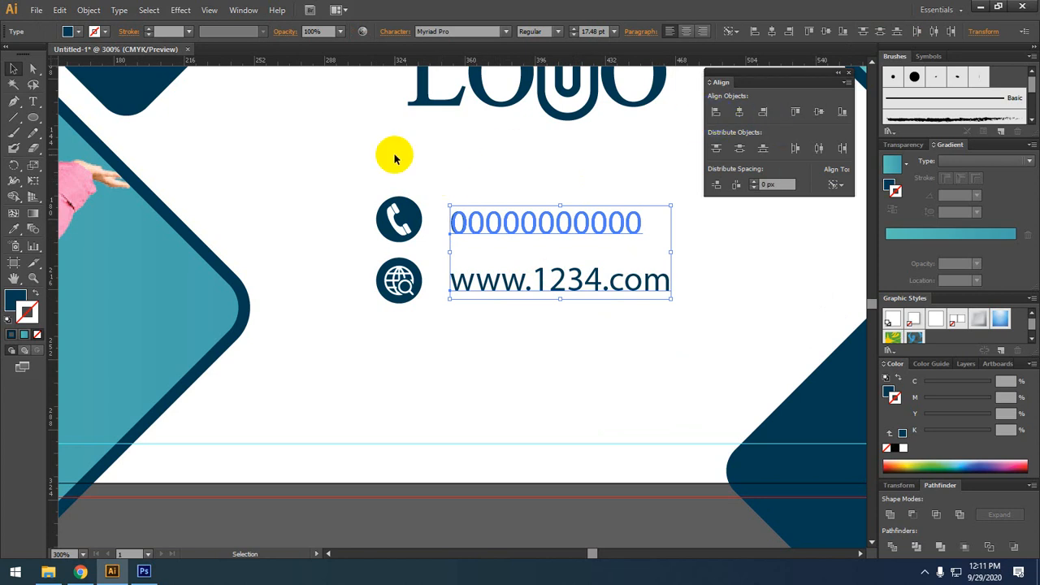
pyautogui.click(529, 163)
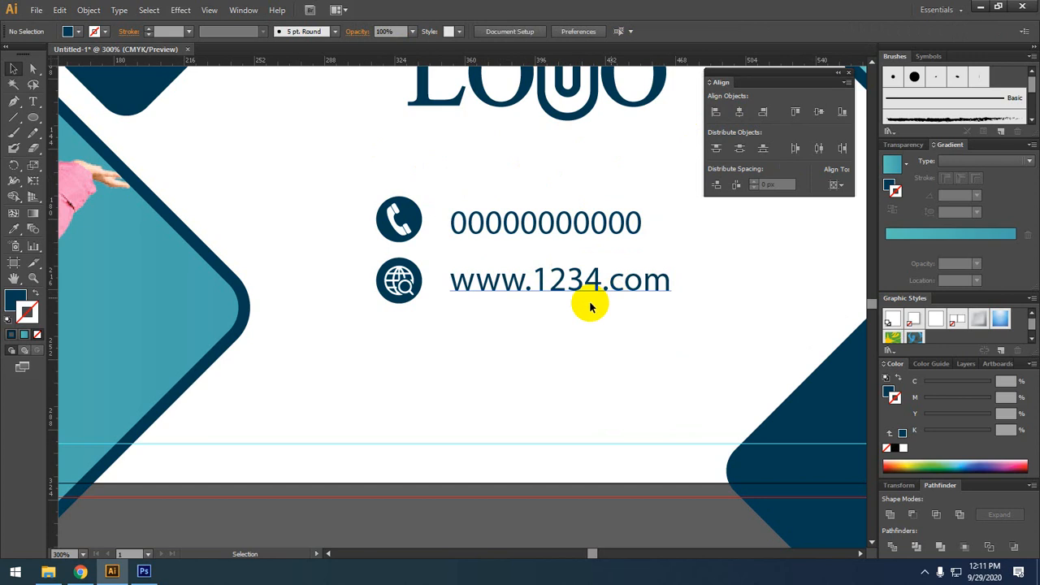
# Align the phone number's vertical center with the phone icon, using the icon as key object
pyautogui.click(406, 225)
pyautogui.keyDown('shift'); pyautogui.click(473, 221); pyautogui.keyUp('shift')
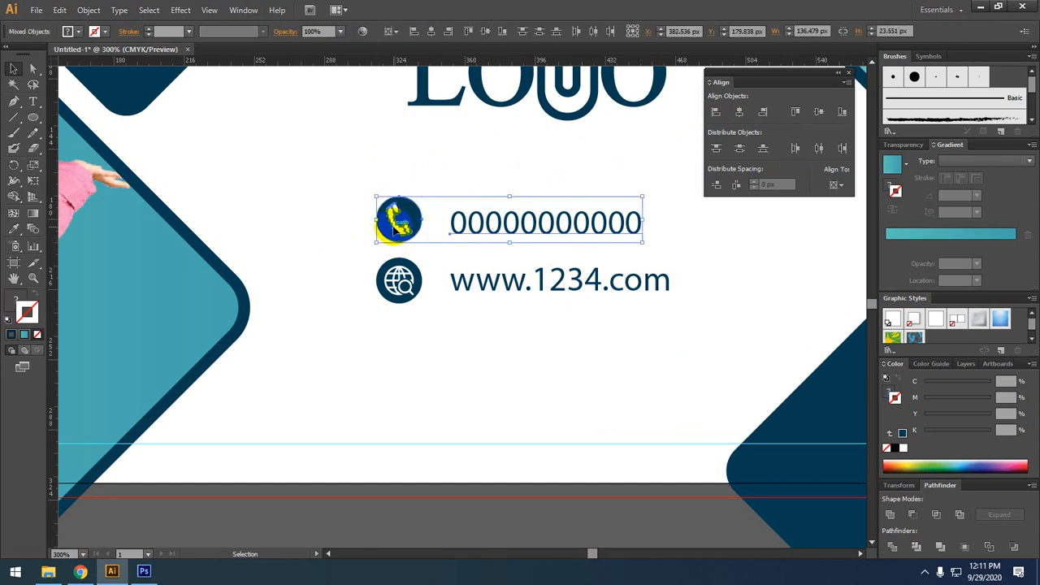
pyautogui.click(395, 229)
pyautogui.click(818, 113)
pyautogui.click(523, 350)
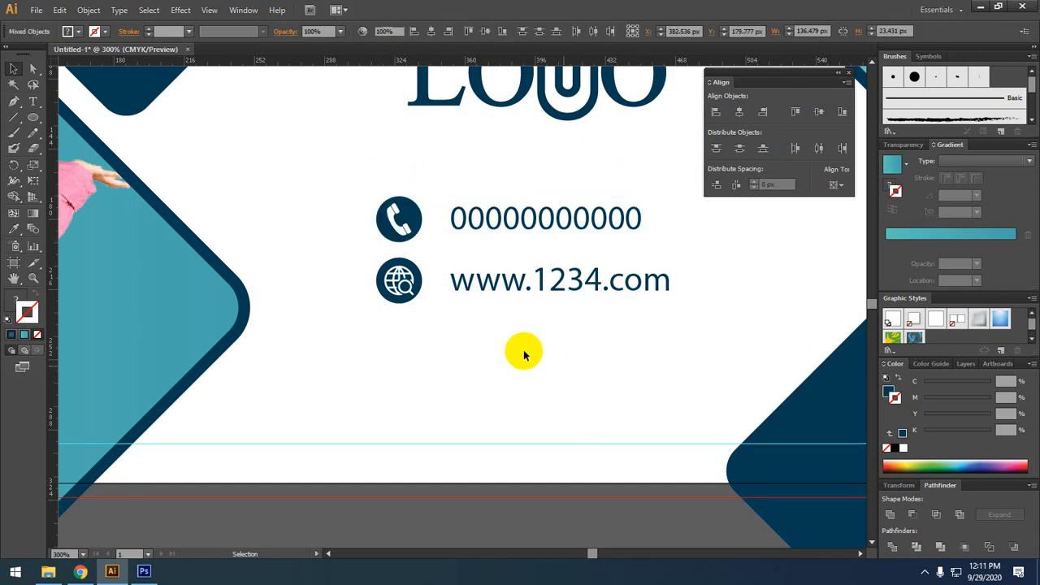
# Align the website text's vertical center with the globe icon, using the icon as key object
pyautogui.click(416, 295)
pyautogui.keyDown('shift'); pyautogui.click(476, 296); pyautogui.keyUp('shift')
pyautogui.click(390, 279)
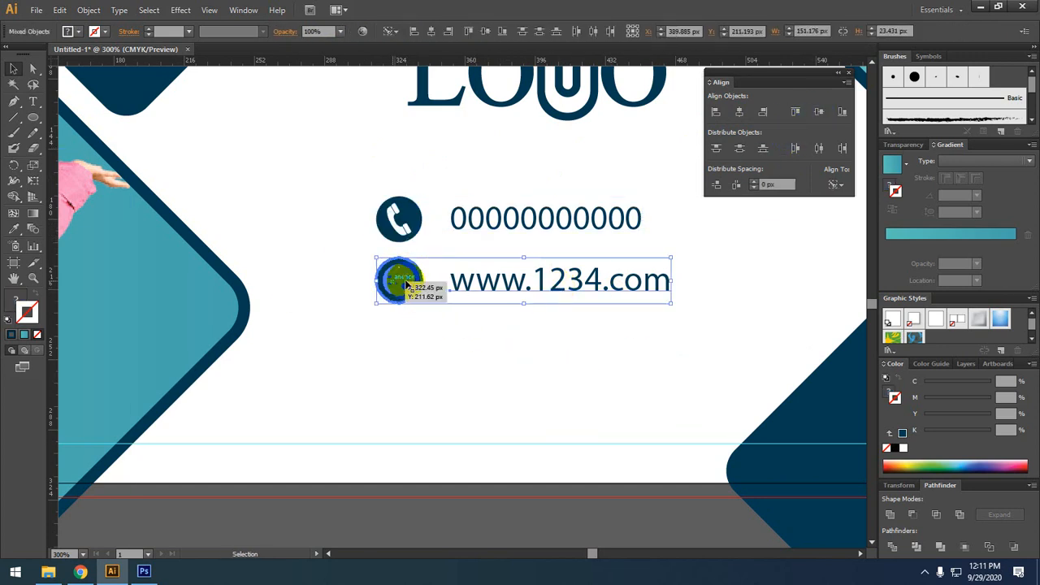
pyautogui.click(818, 113)
pyautogui.click(556, 330)
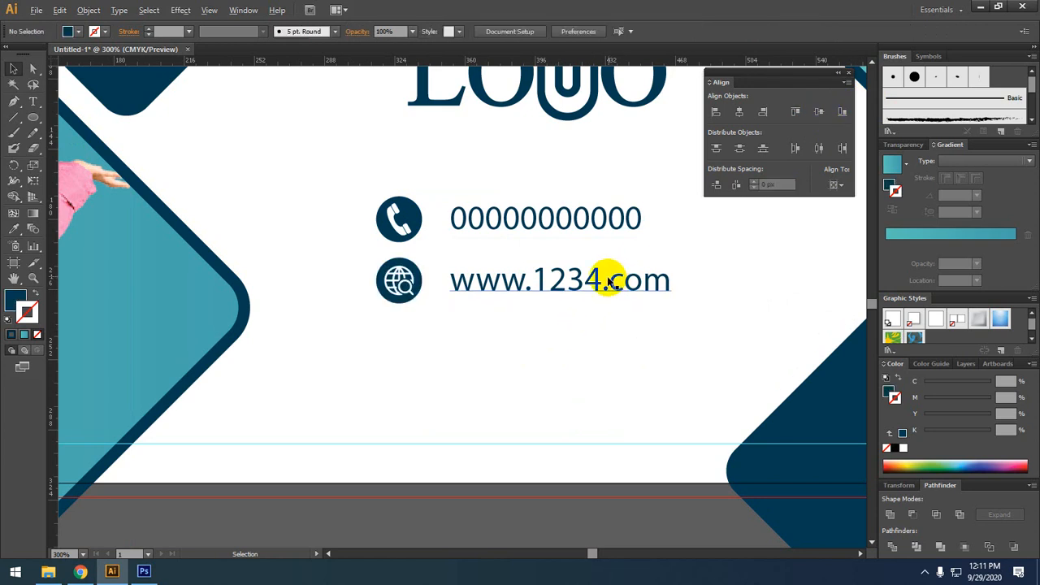
# Group each contact icon with its own text line, making separate website and phone groups
pyautogui.scroll(-1, 609, 279)
pyautogui.moveTo(499, 295); pyautogui.dragTo(447, 283)
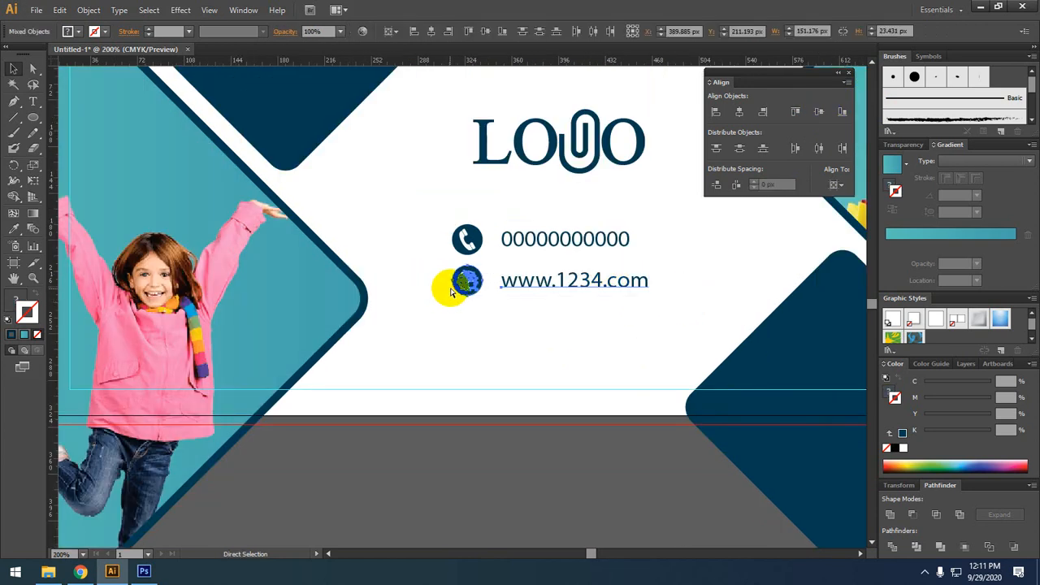
pyautogui.moveTo(671, 225); pyautogui.dragTo(426, 248)
pyautogui.press('v')
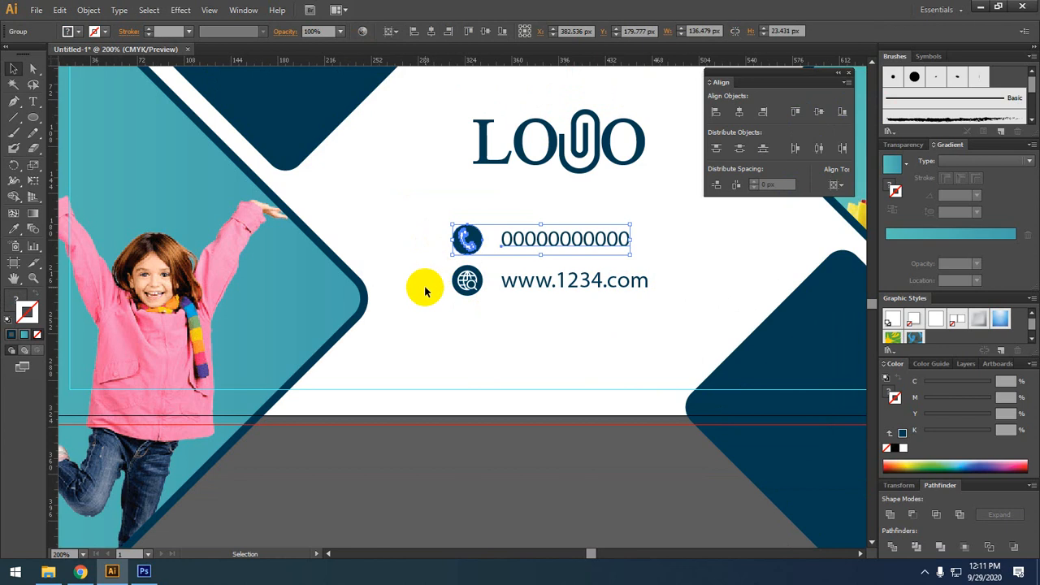
# Group the phone and website rows into a single contact block
pyautogui.moveTo(602, 302); pyautogui.dragTo(555, 330)
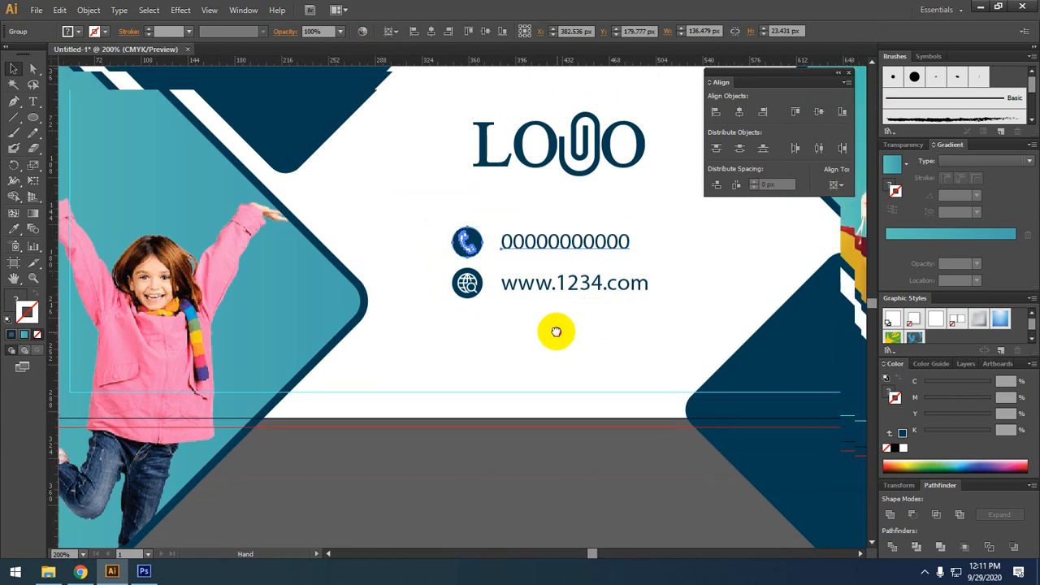
pyautogui.scroll(-1, 553, 328)
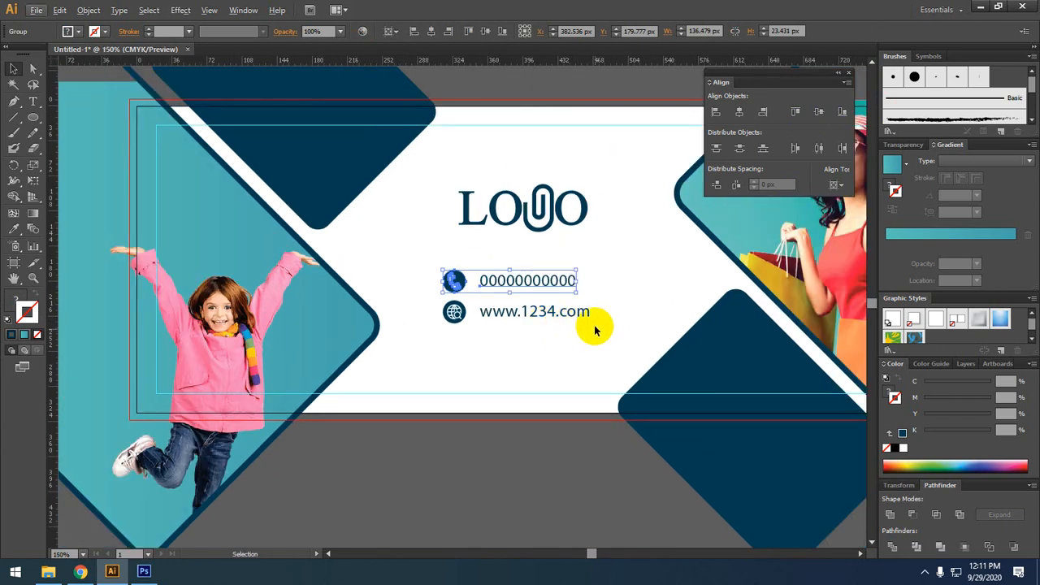
pyautogui.moveTo(568, 339)
pyautogui.mouseDown()
pyautogui.moveTo(432, 260)
pyautogui.moveTo(445, 268)
pyautogui.mouseUp()
pyautogui.hotkey('ctrl', 'g')
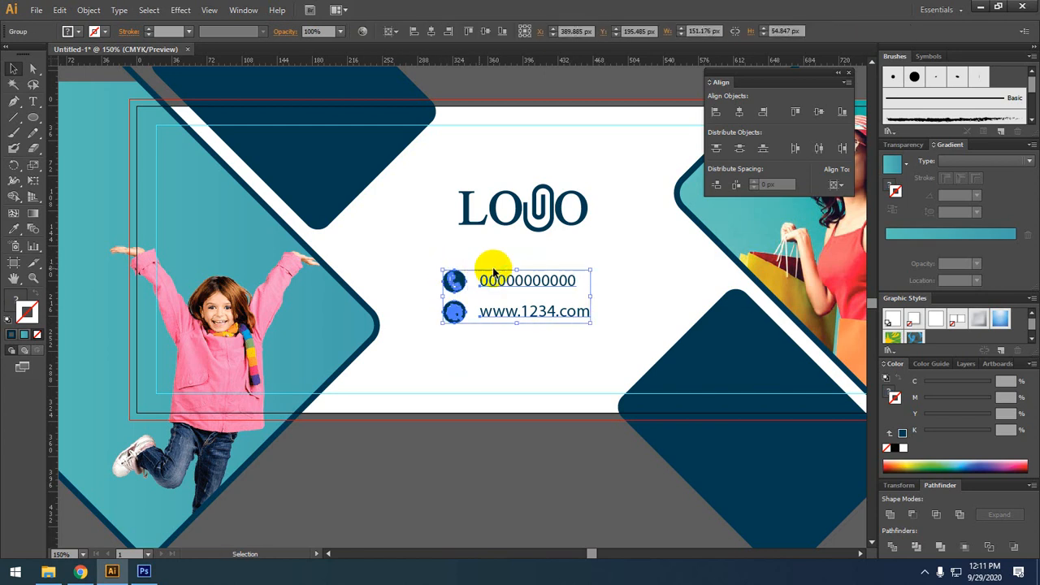
# Center the contact block horizontally under the LOGO text, using the LOGO text as key object
pyautogui.keyDown('shift'); pyautogui.click(552, 224); pyautogui.keyUp('shift')
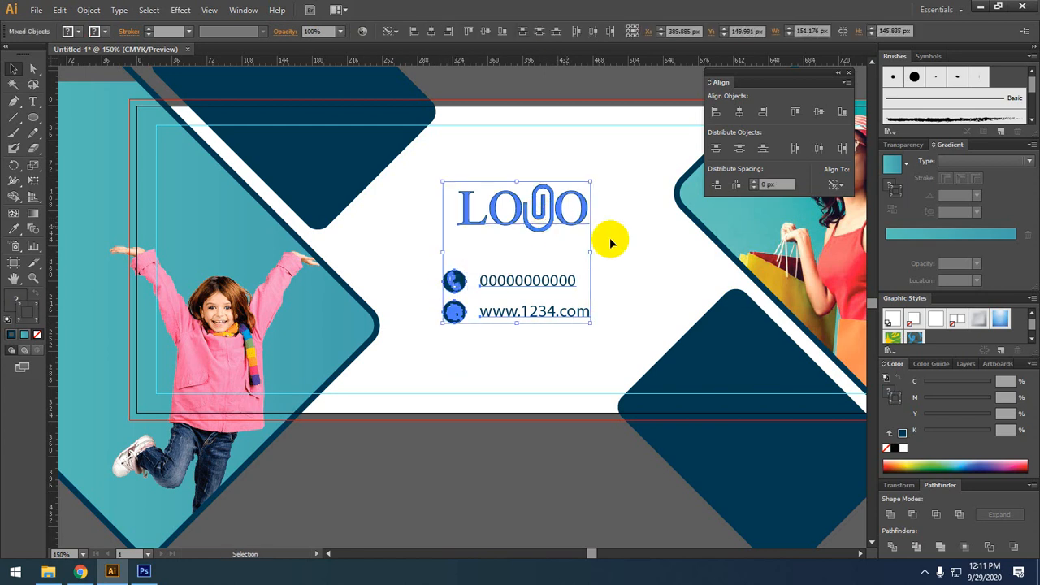
pyautogui.click(740, 113)
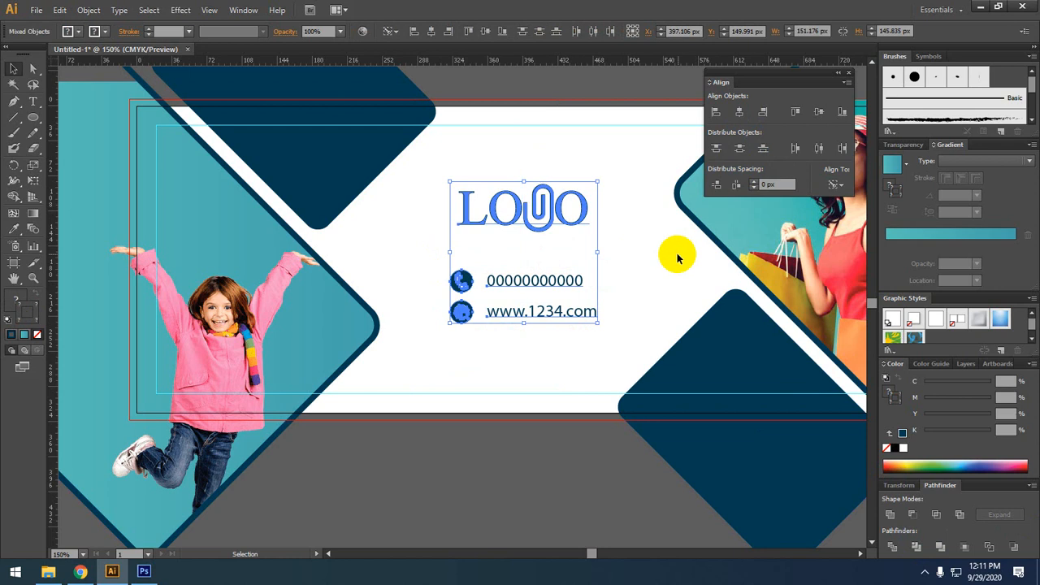
pyautogui.click(673, 255)
# Enlarge the LOGO text about its center to about 78 pt
pyautogui.press('space')
pyautogui.moveTo(612, 351); pyautogui.dragTo(588, 408)
pyautogui.click(552, 280)
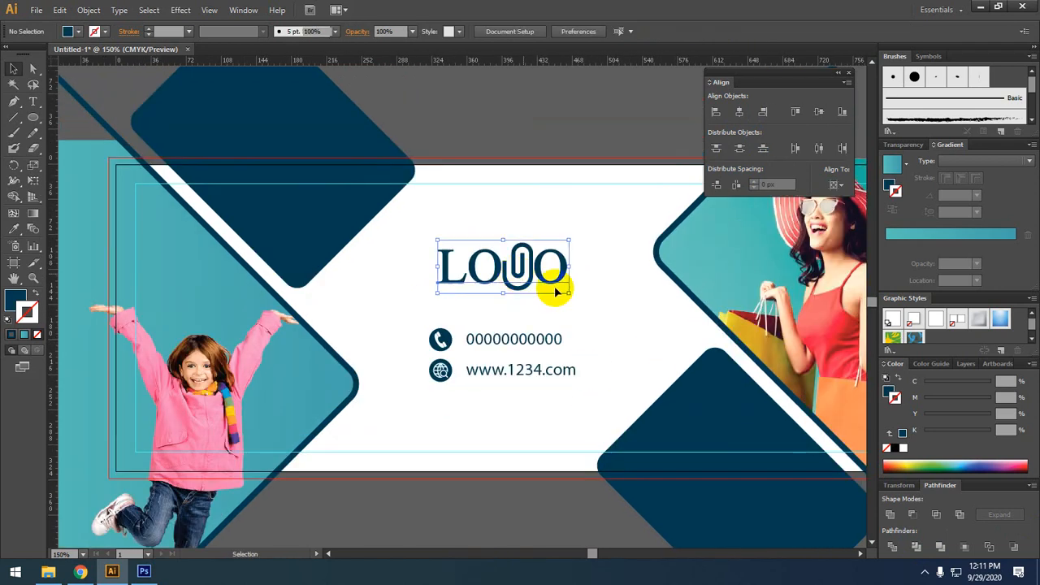
pyautogui.moveTo(567, 294); pyautogui.dragTo(603, 343)
pyautogui.click(604, 343)
# Set the stroke weight of the LOGO text to 2 pt
pyautogui.click(540, 291)
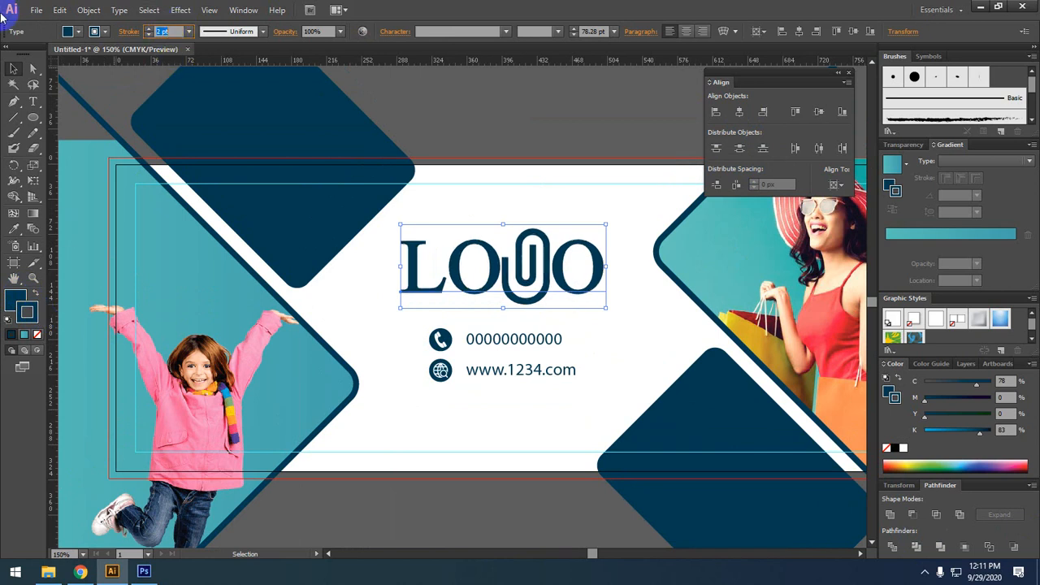
pyautogui.click(12, 69)
pyautogui.click(552, 164)
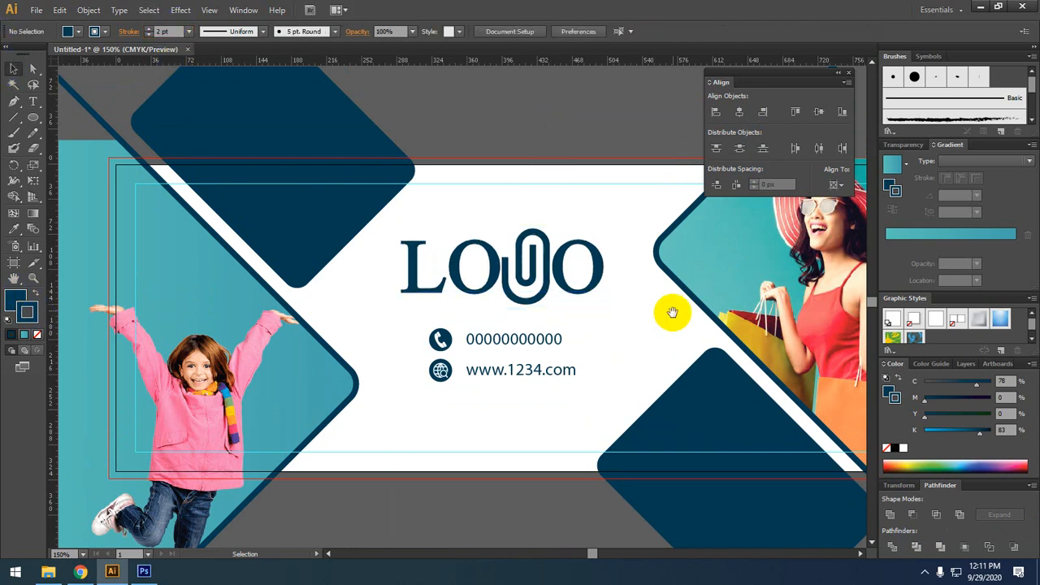
# Move the LOGO text and the contact block together down about 20 px on the card
pyautogui.moveTo(673, 314); pyautogui.dragTo(562, 286)
pyautogui.click(393, 338)
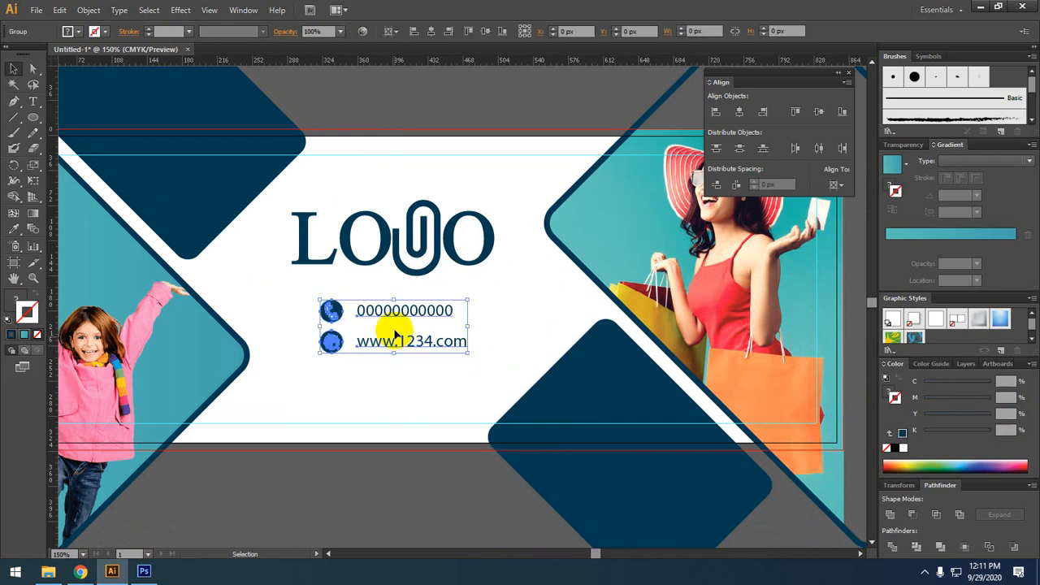
pyautogui.keyDown('shift'); pyautogui.click(435, 261); pyautogui.keyUp('shift')
pyautogui.press('Down')
pyautogui.press('Down')
pyautogui.press('Down')
pyautogui.press('Down')
pyautogui.press('Down')
pyautogui.press('Down')
pyautogui.press('Down')
pyautogui.press('Down')
pyautogui.press('Down')
pyautogui.press('Down')
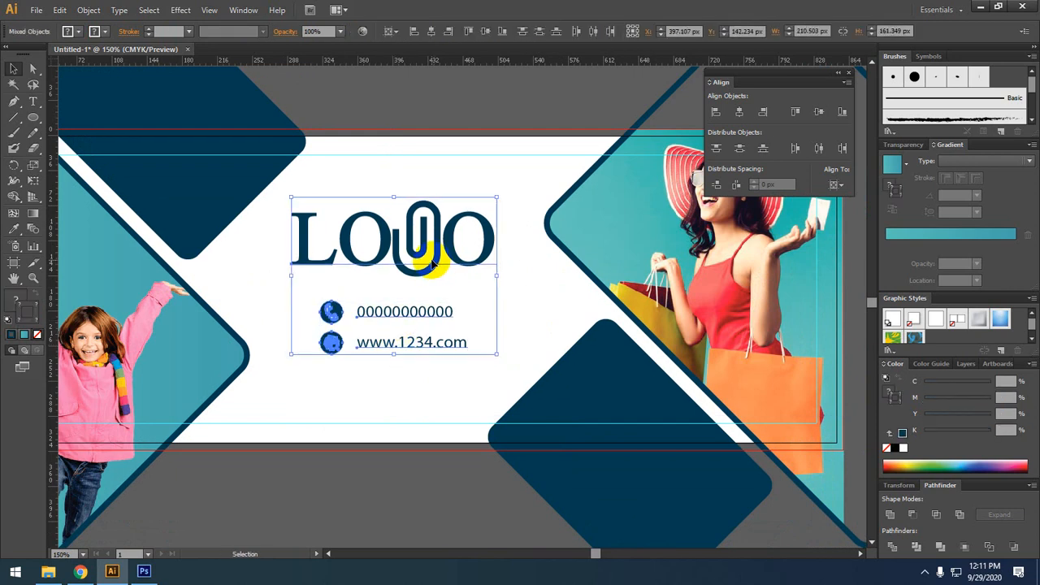
pyautogui.press('Down')
pyautogui.press('Down')
pyautogui.press('Down')
pyautogui.press('Down')
pyautogui.press('Down')
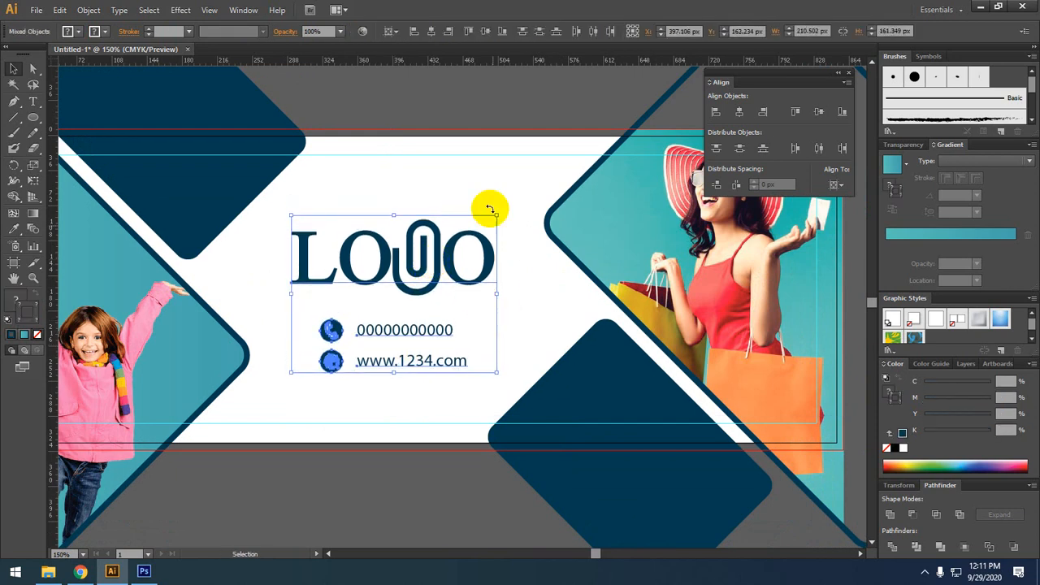
pyautogui.click(553, 337)
pyautogui.scroll(-1, 511, 309)
pyautogui.moveTo(630, 513); pyautogui.dragTo(526, 460)
pyautogui.scroll(-2, 590, 486)
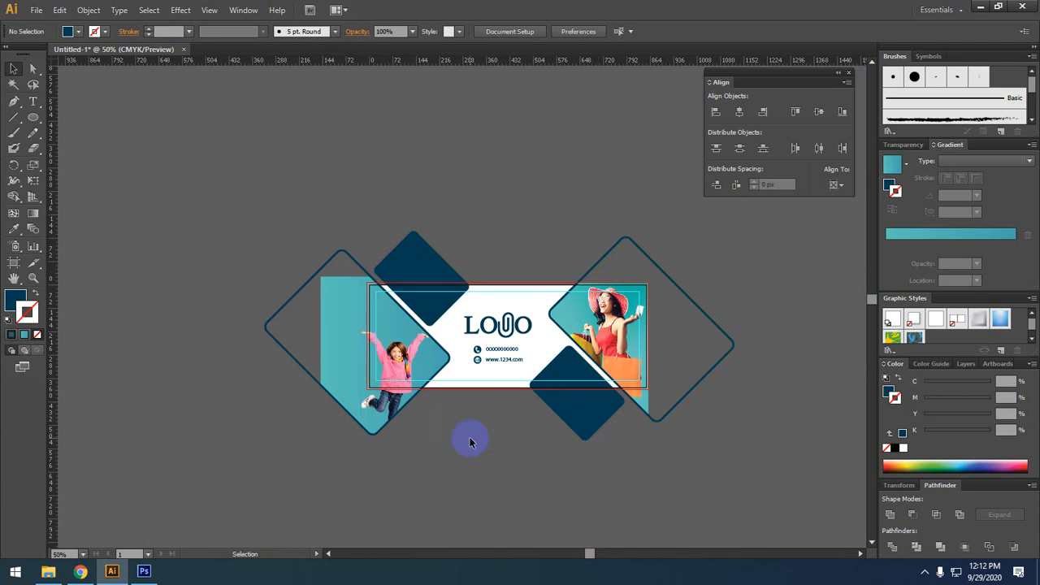
pyautogui.moveTo(497, 442); pyautogui.dragTo(458, 415)
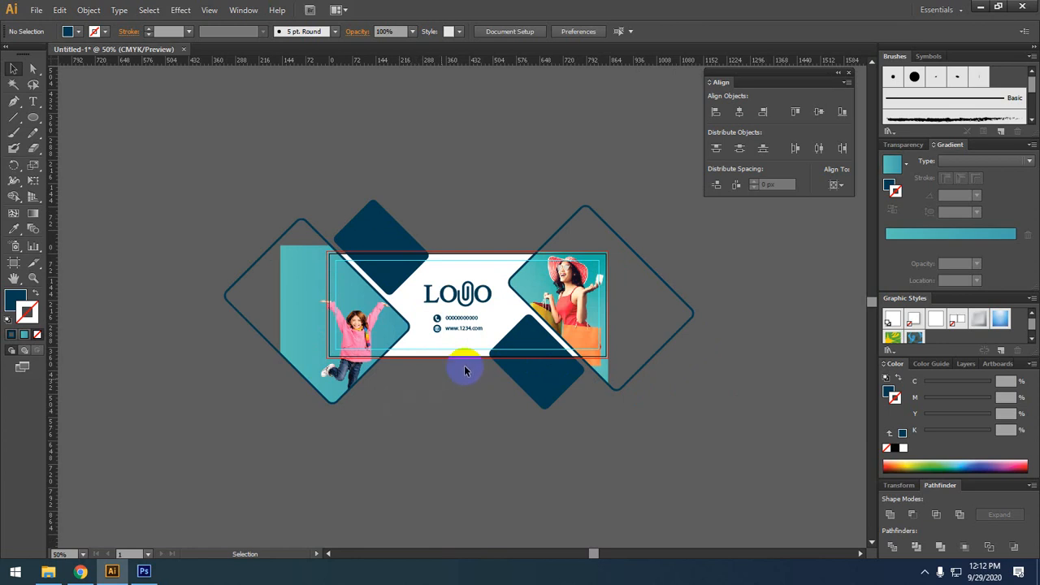
pyautogui.scroll(5, 511, 395)
pyautogui.scroll(-3, 543, 484)
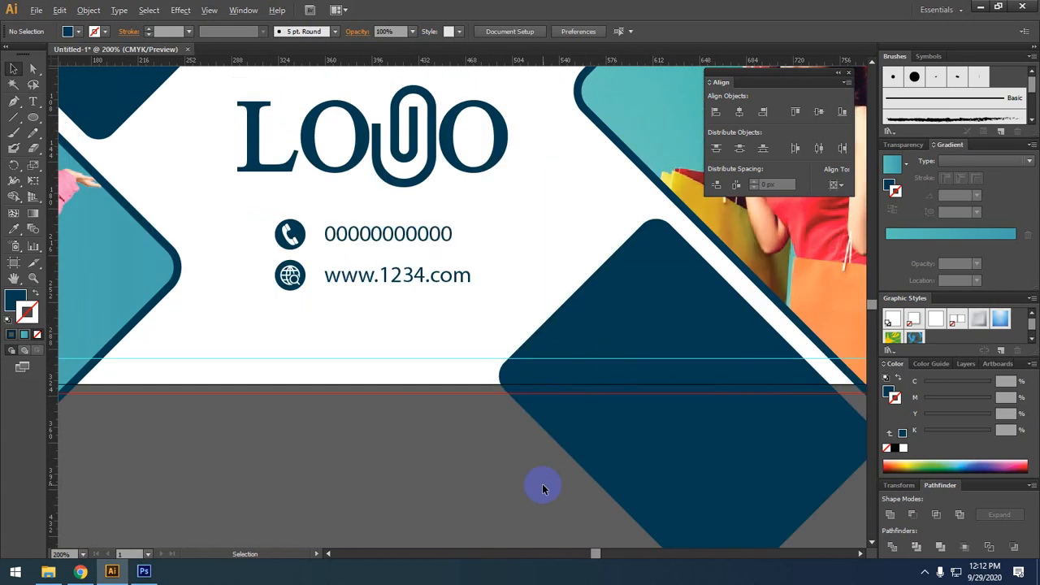
pyautogui.hotkey('ctrl', '1')
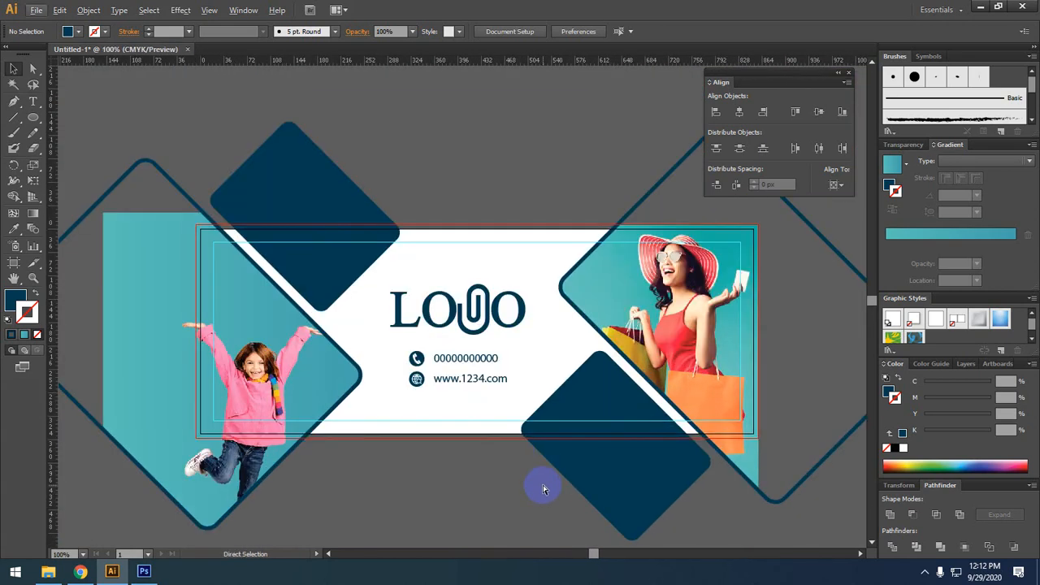
# Unlock the guides and release the inset rectangular guide into an editable path
pyautogui.rightClick(454, 160)
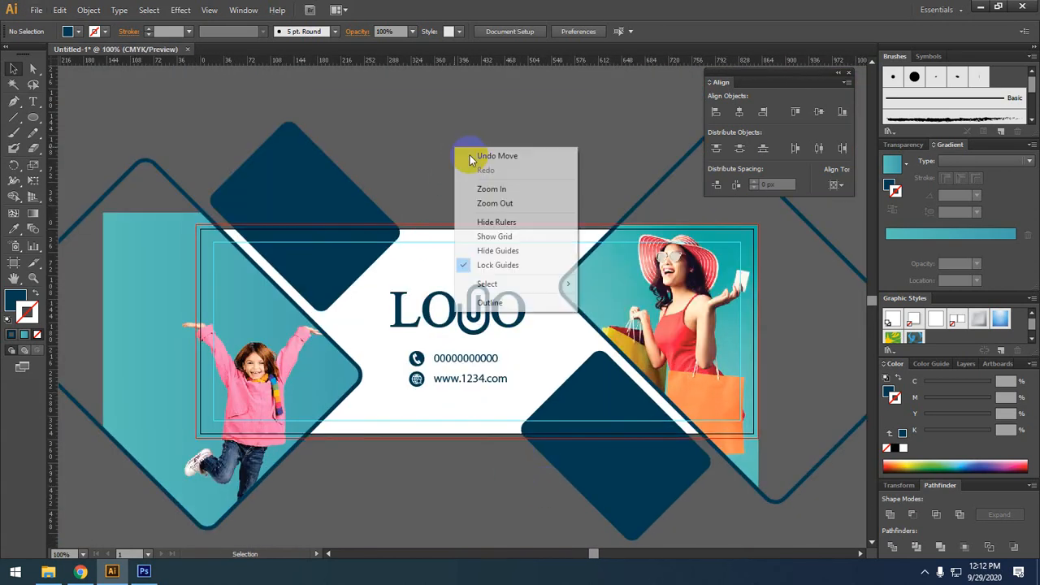
pyautogui.click(513, 262)
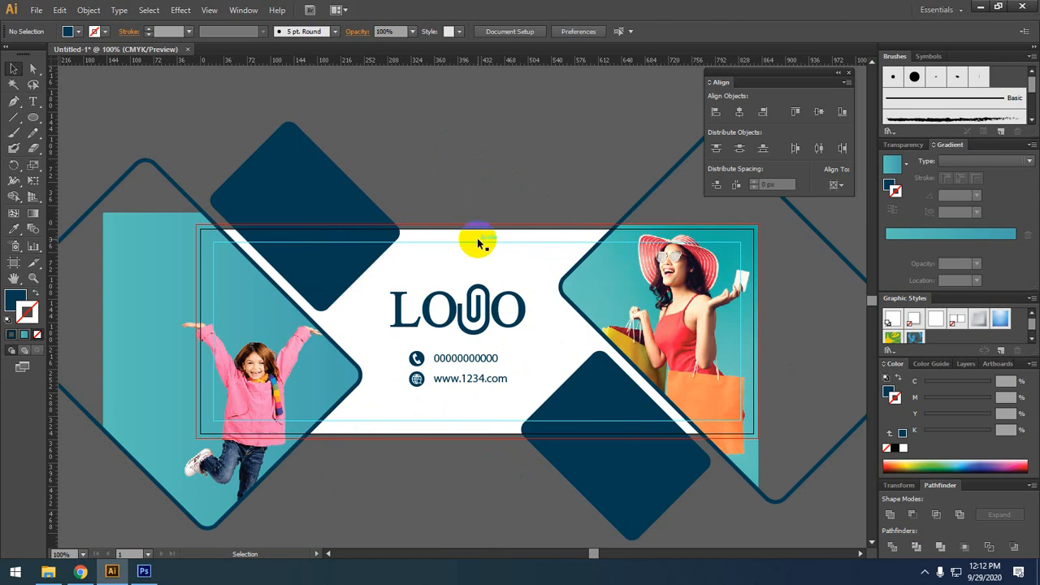
pyautogui.click(481, 244)
pyautogui.press('a')
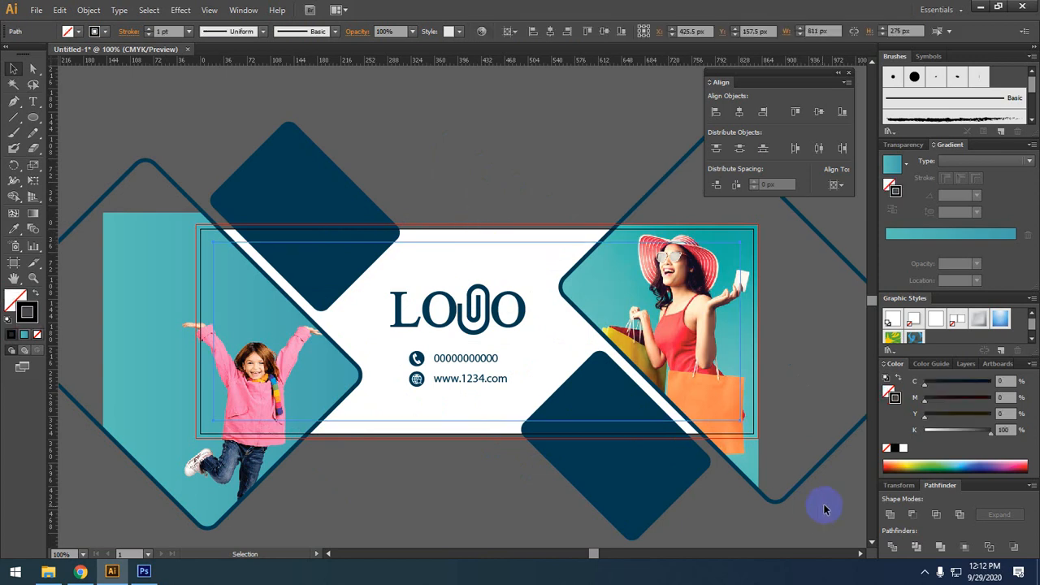
pyautogui.hotkey('ctrl', '5')
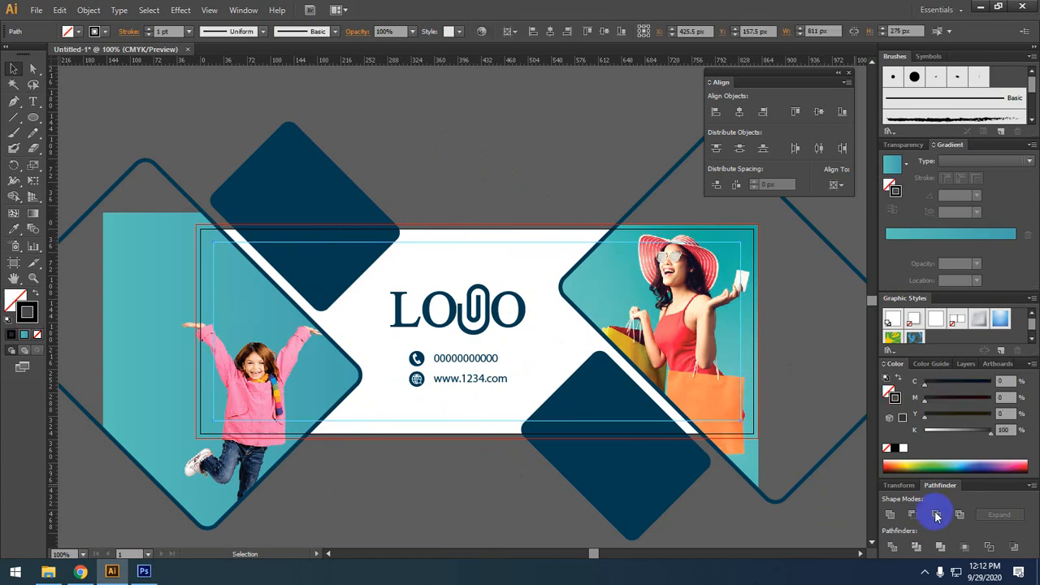
pyautogui.rightClick(742, 424)
pyautogui.click(802, 362)
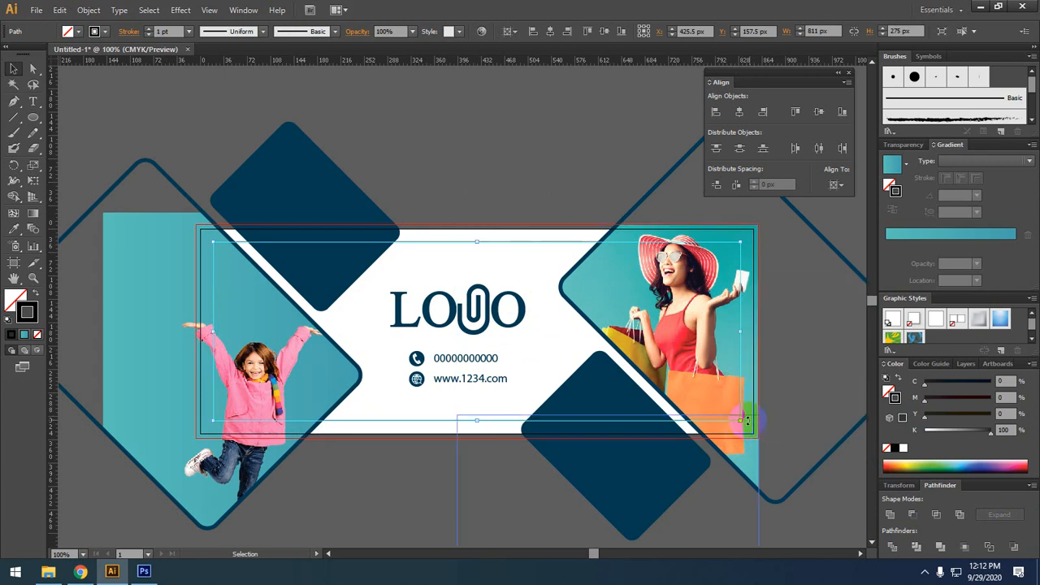
pyautogui.moveTo(746, 421)
pyautogui.mouseDown()
pyautogui.moveTo(757, 440)
pyautogui.moveTo(775, 434)
pyautogui.moveTo(745, 425)
pyautogui.moveTo(763, 446)
pyautogui.moveTo(756, 439)
pyautogui.mouseUp()
pyautogui.hotkey('ctrl', 'z')
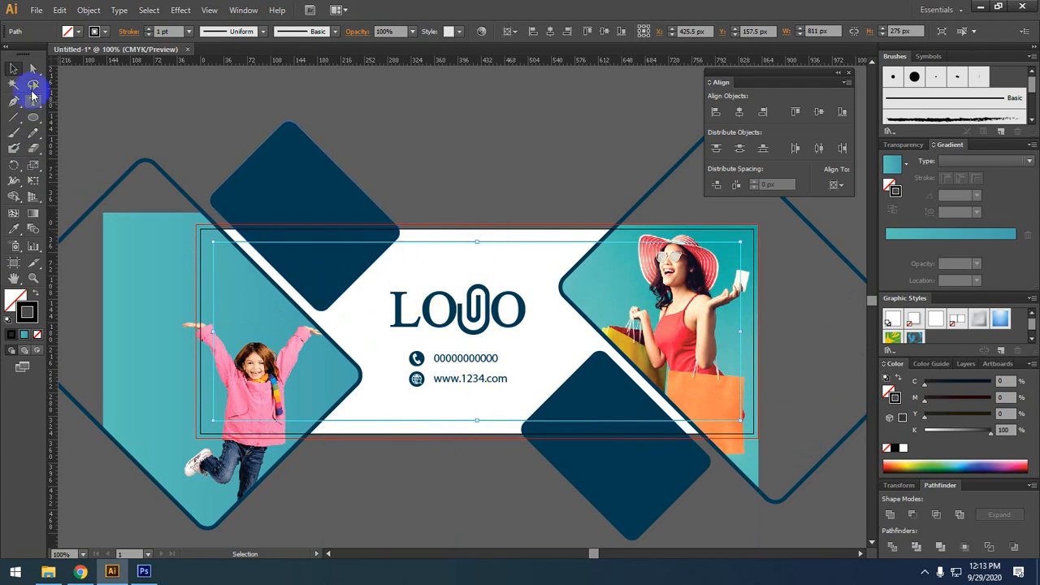
# Draw a rectangle about 866 × 329 px over the card, matching the red bleed boundary
pyautogui.click(32, 120)
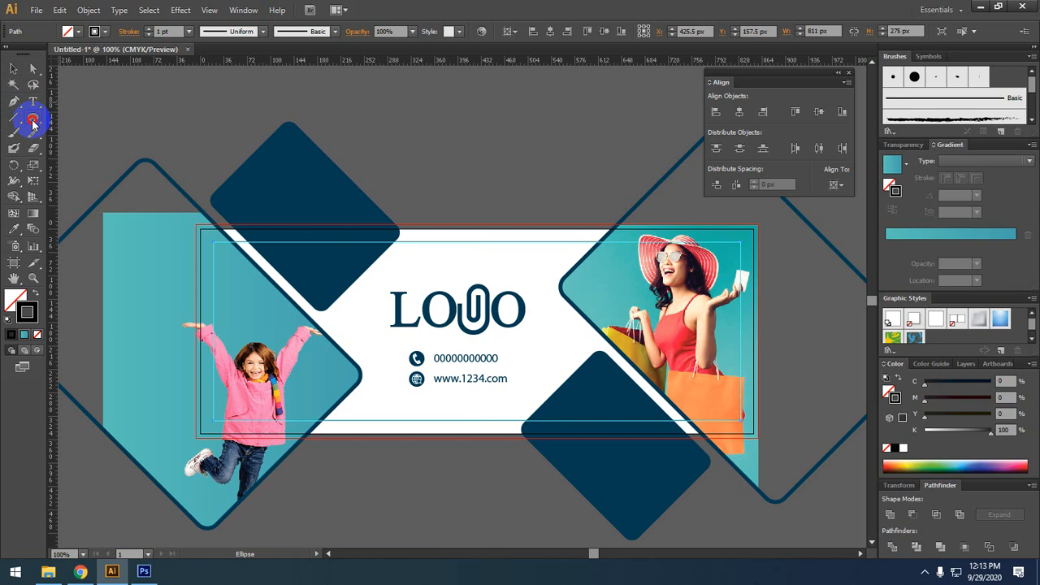
pyautogui.moveTo(35, 124); pyautogui.dragTo(91, 113)
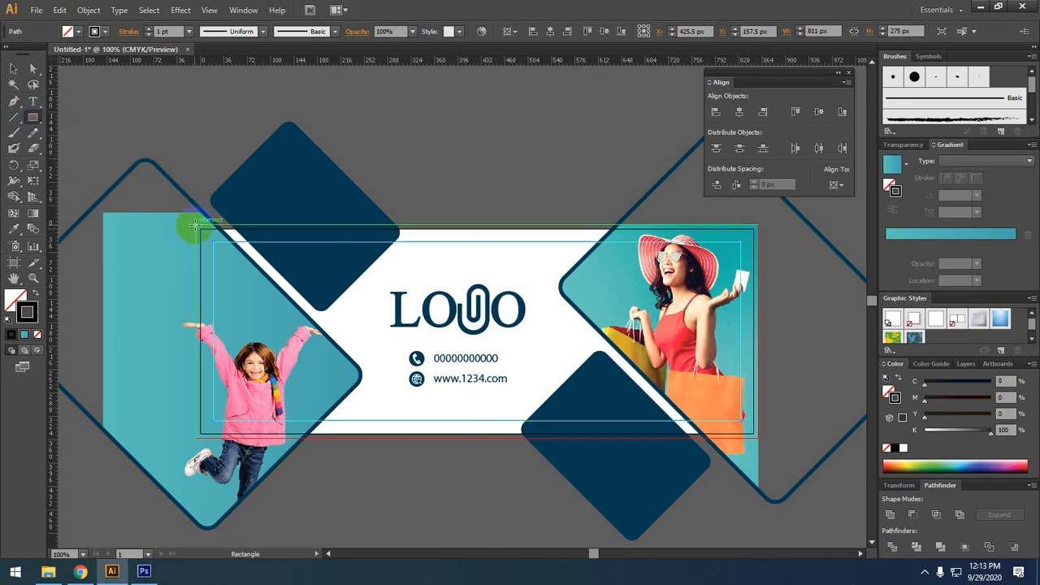
pyautogui.moveTo(195, 223); pyautogui.dragTo(759, 439)
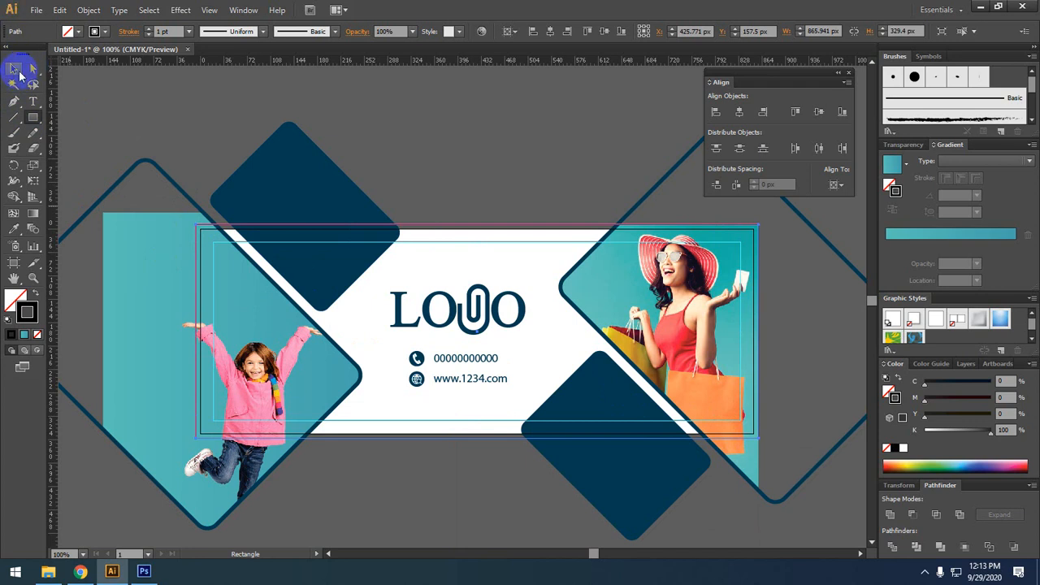
pyautogui.click(14, 68)
# Make a clipping mask from all artwork, using the bleed-sized rectangle to crop the overhanging shapes and images
pyautogui.scroll(-1, 366, 243)
pyautogui.scroll(-1, 447, 232)
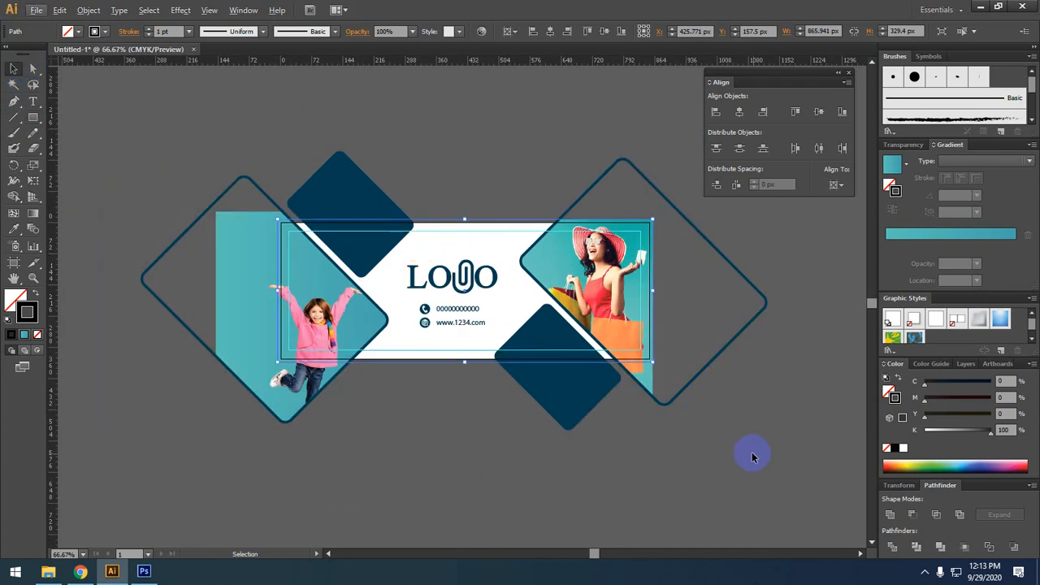
pyautogui.hotkey('ctrl', 'a')
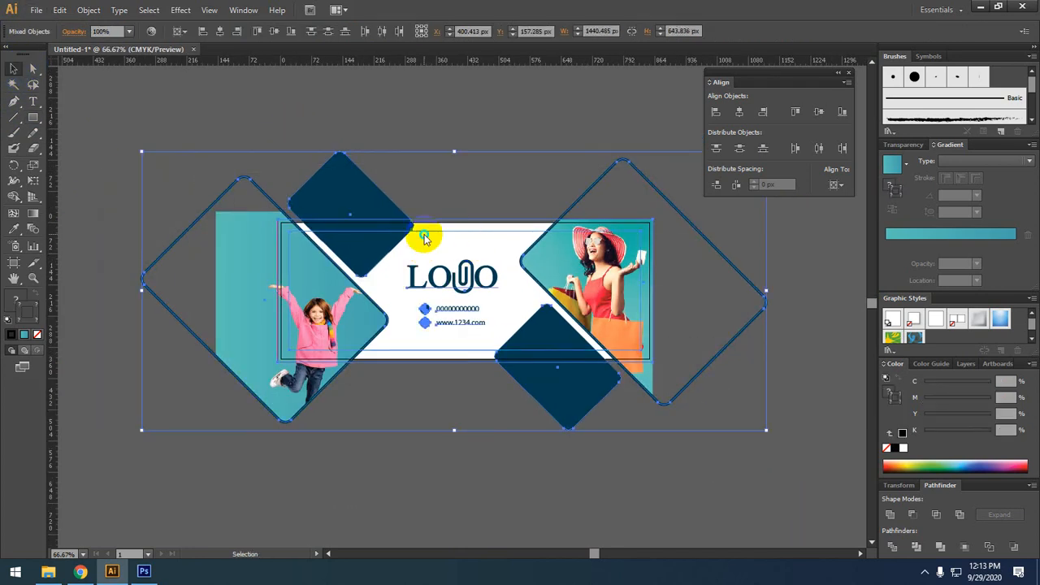
pyautogui.rightClick(424, 235)
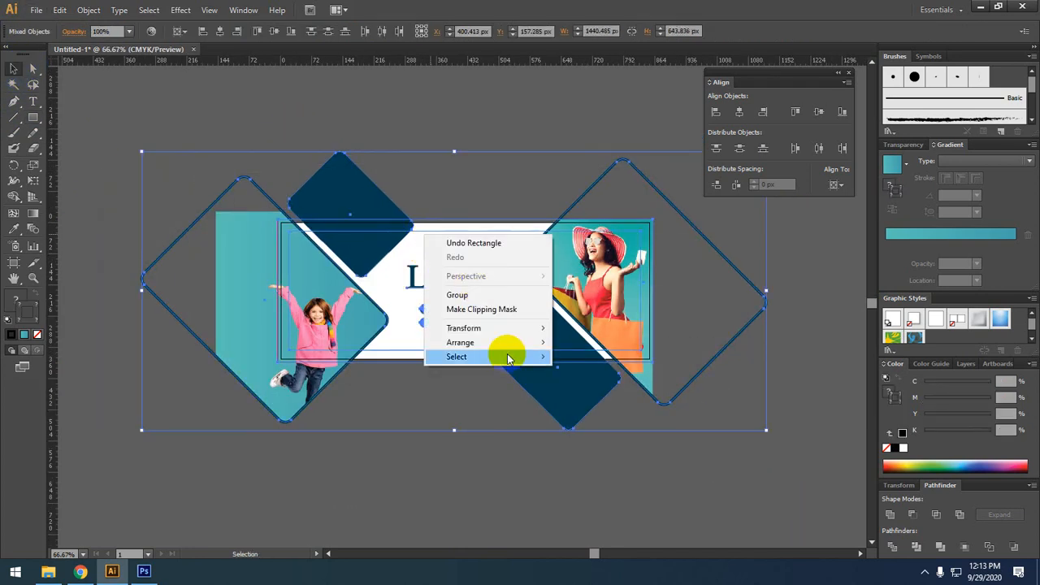
pyautogui.click(479, 308)
pyautogui.click(492, 457)
pyautogui.scroll(-1, 409, 404)
pyautogui.moveTo(433, 427); pyautogui.dragTo(399, 452)
pyautogui.scroll(1, 401, 390)
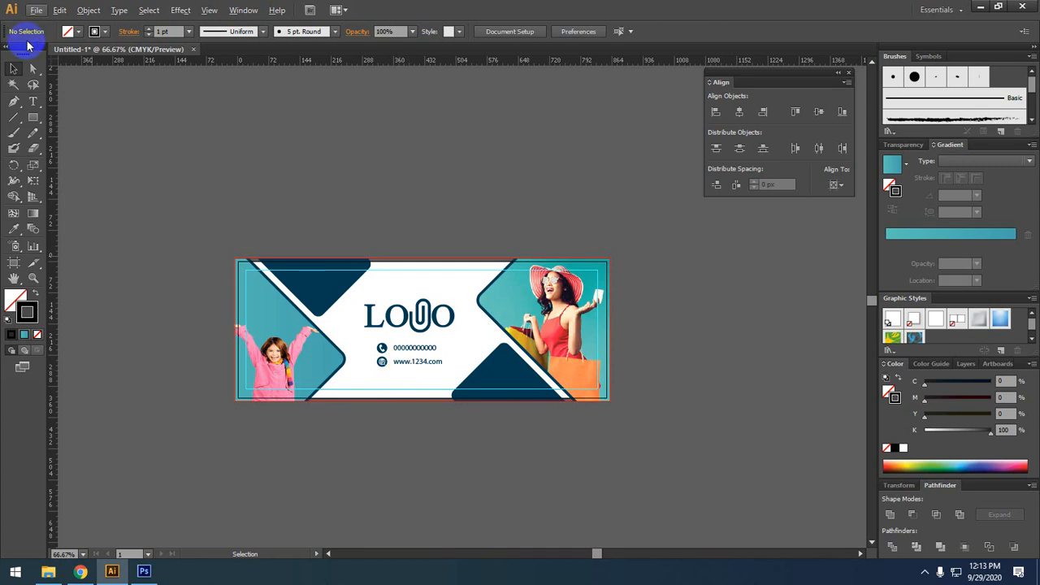
# Start exporting the design to the Desktop as the JPEG Untitled-1.jpg, using all artboards
pyautogui.click(36, 10)
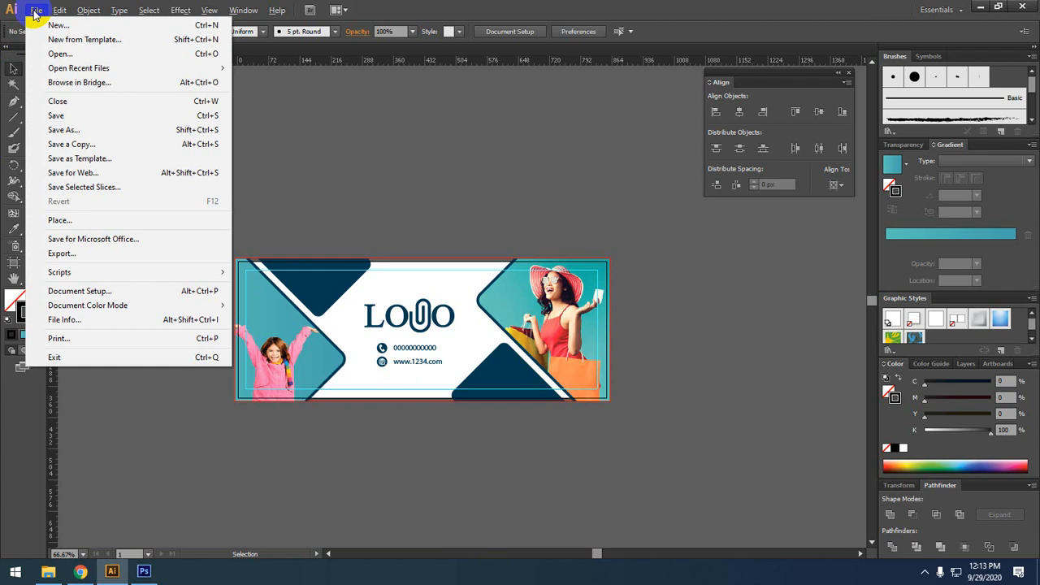
pyautogui.click(98, 254)
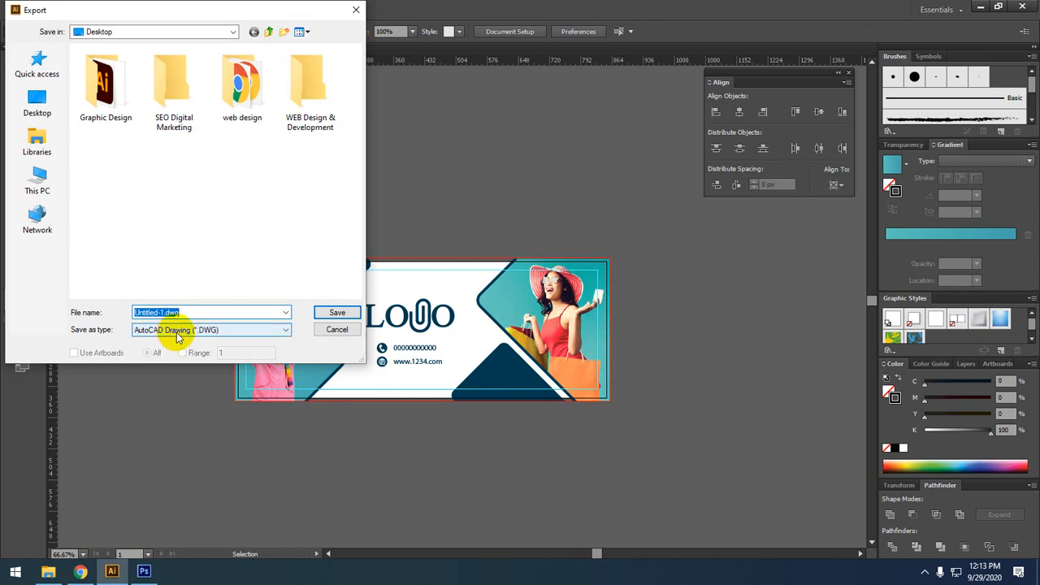
pyautogui.click(175, 330)
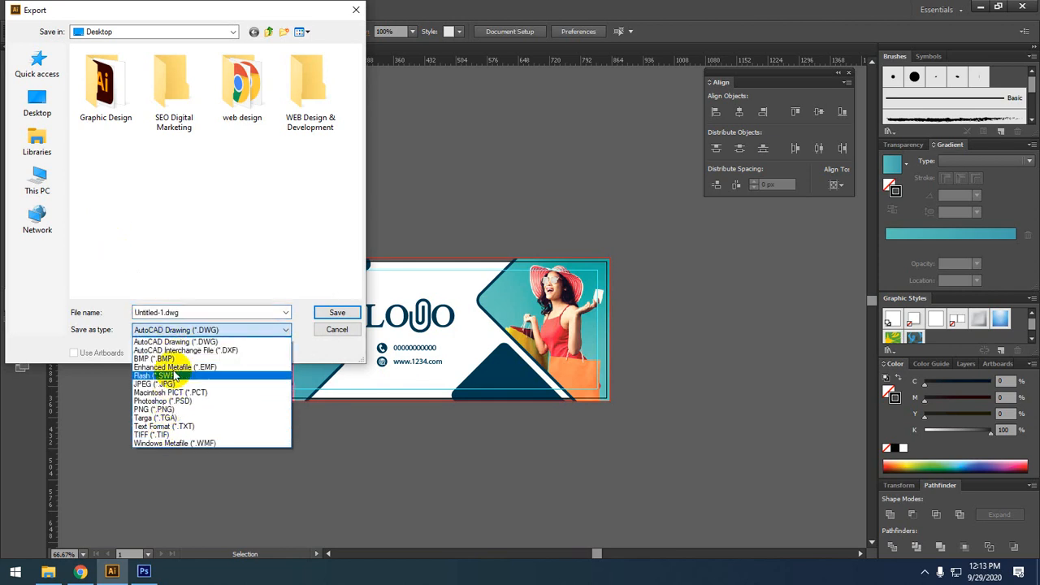
pyautogui.click(166, 384)
pyautogui.click(104, 352)
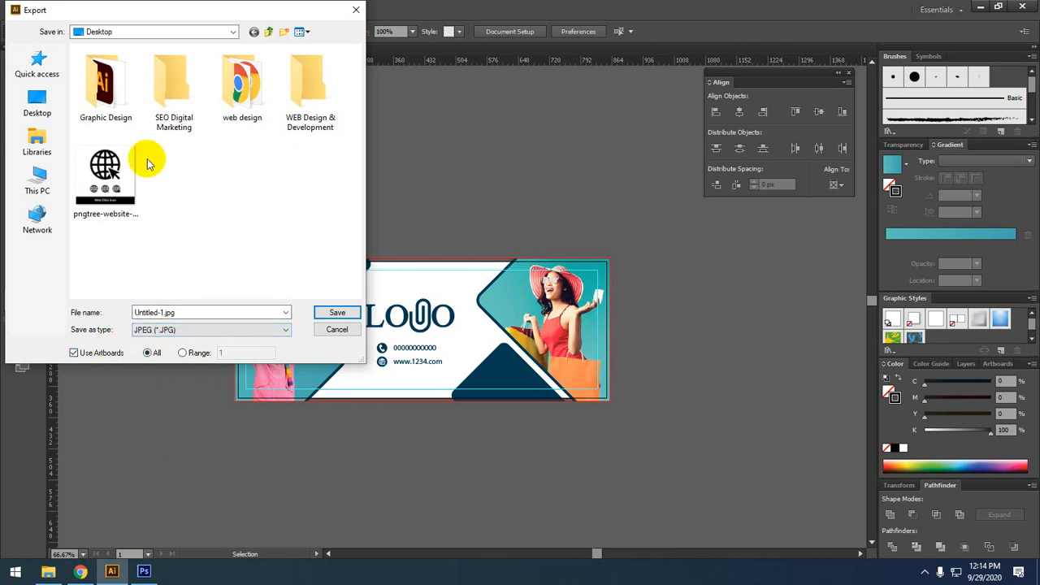
pyautogui.click(34, 108)
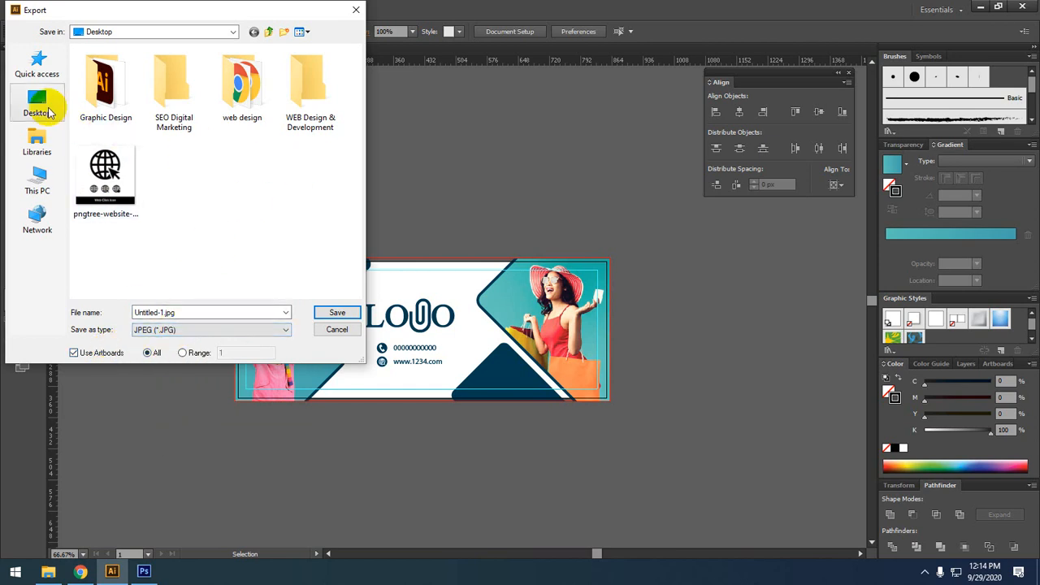
pyautogui.click(342, 313)
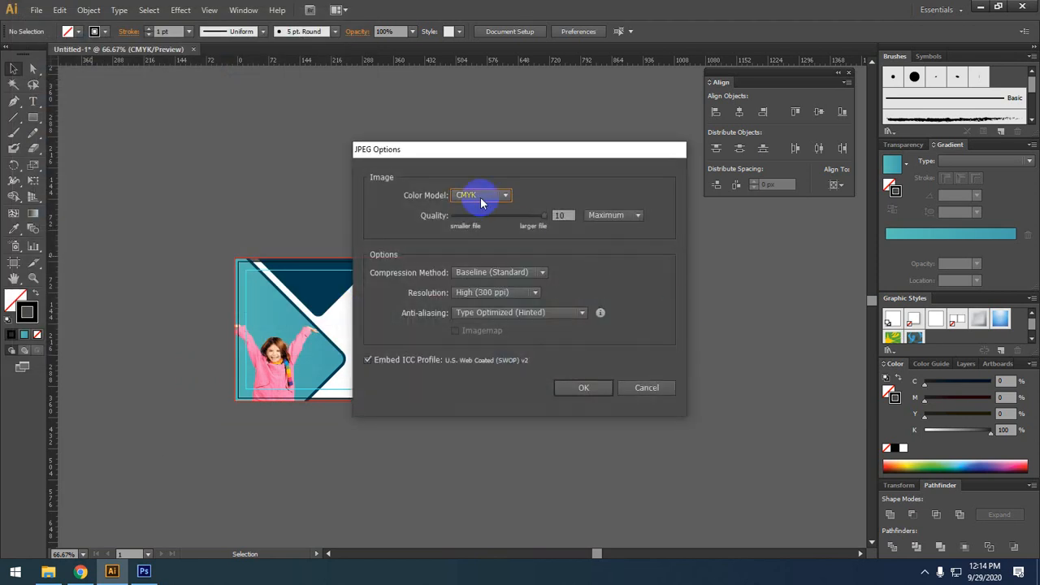
# Set the JPEG color model to RGB and complete the export
pyautogui.click(480, 197)
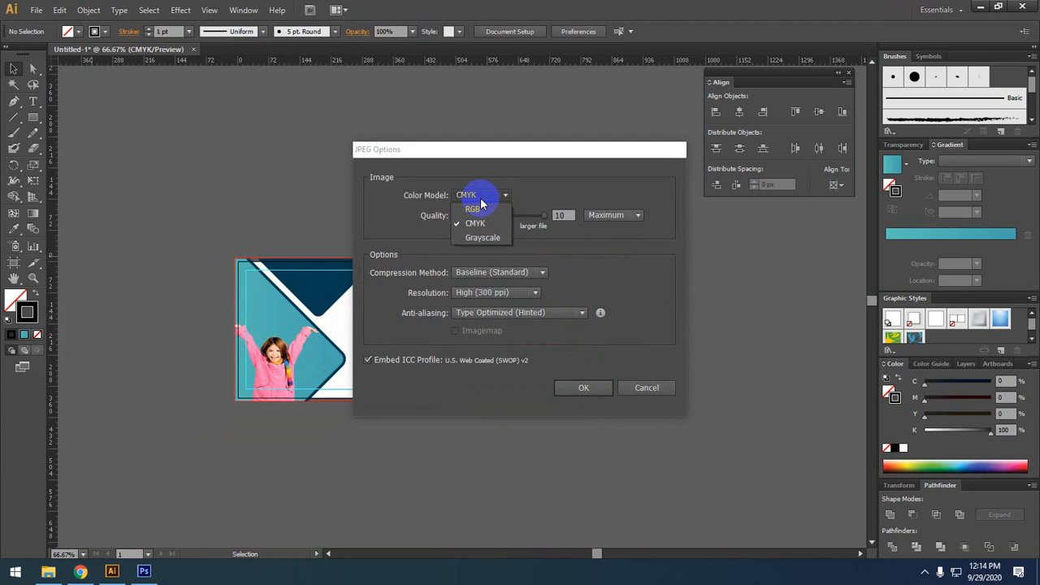
pyautogui.click(472, 209)
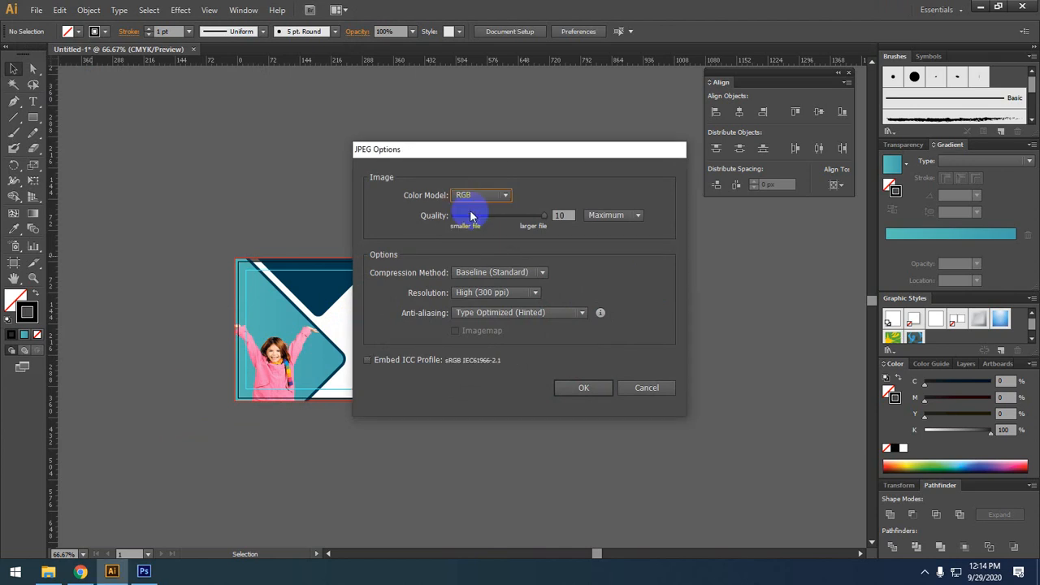
pyautogui.click(583, 389)
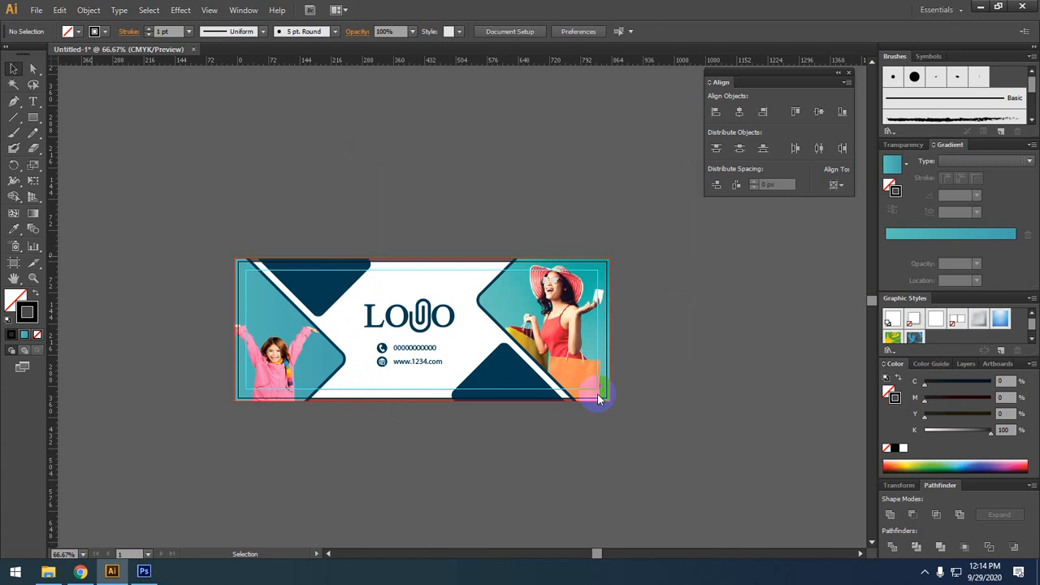
# Open the exported Untitled-1-01.jpg from the desktop to check it, close it and return to Illustrator
pyautogui.click(979, 6)
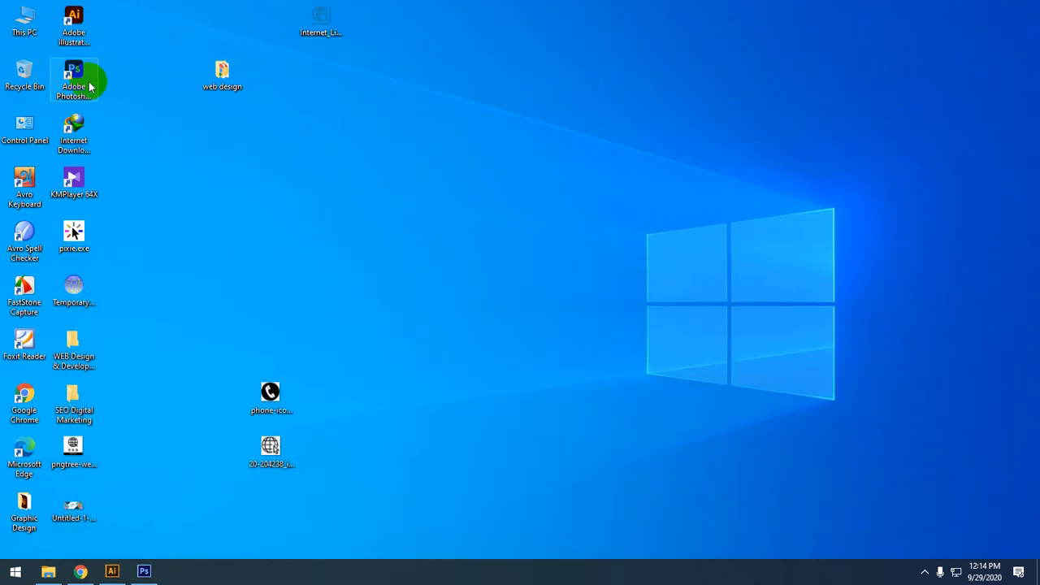
pyautogui.click(74, 515)
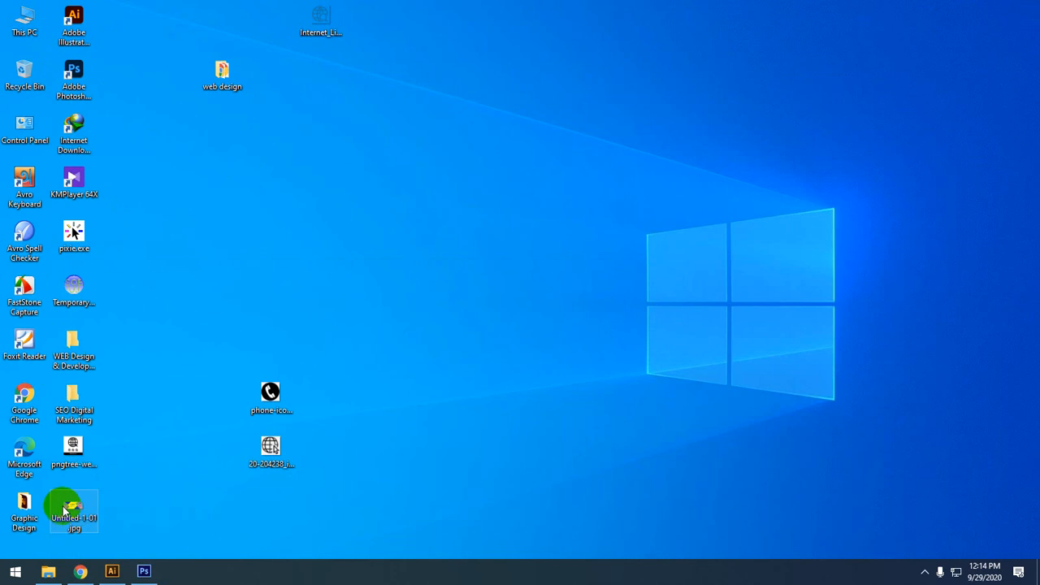
pyautogui.doubleClick(66, 510)
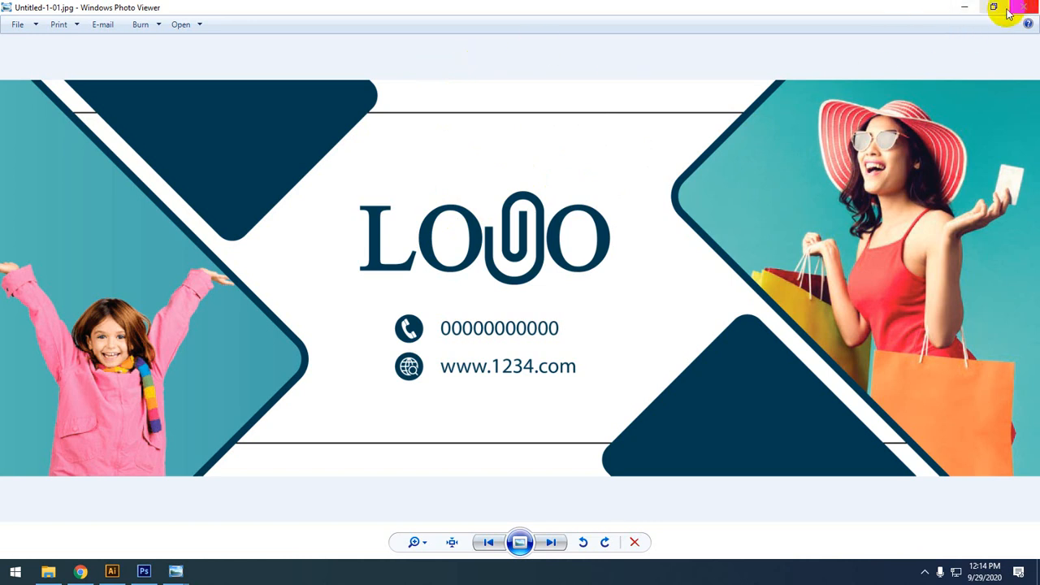
pyautogui.click(1020, 6)
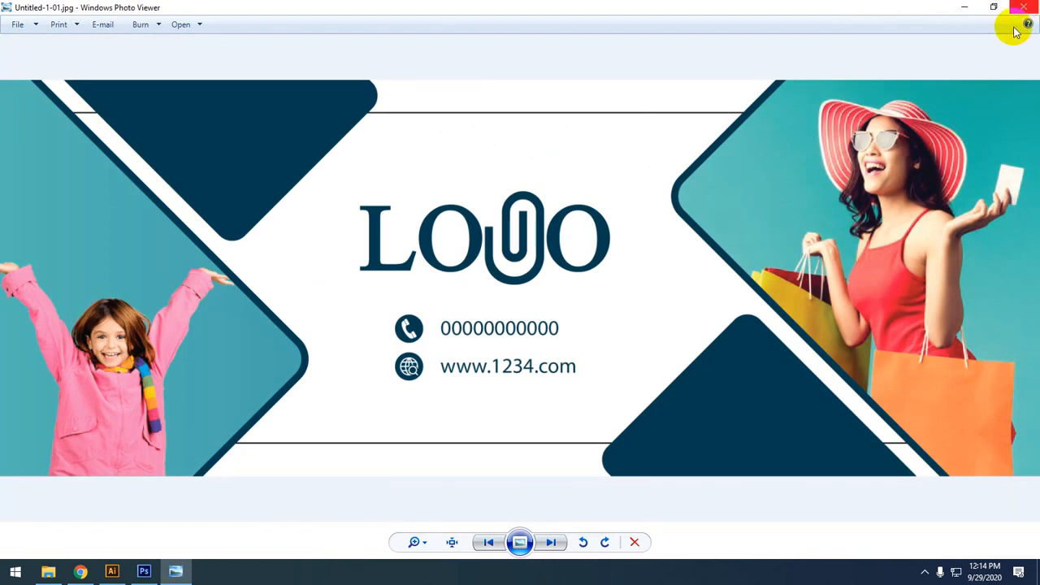
pyautogui.click(1020, 8)
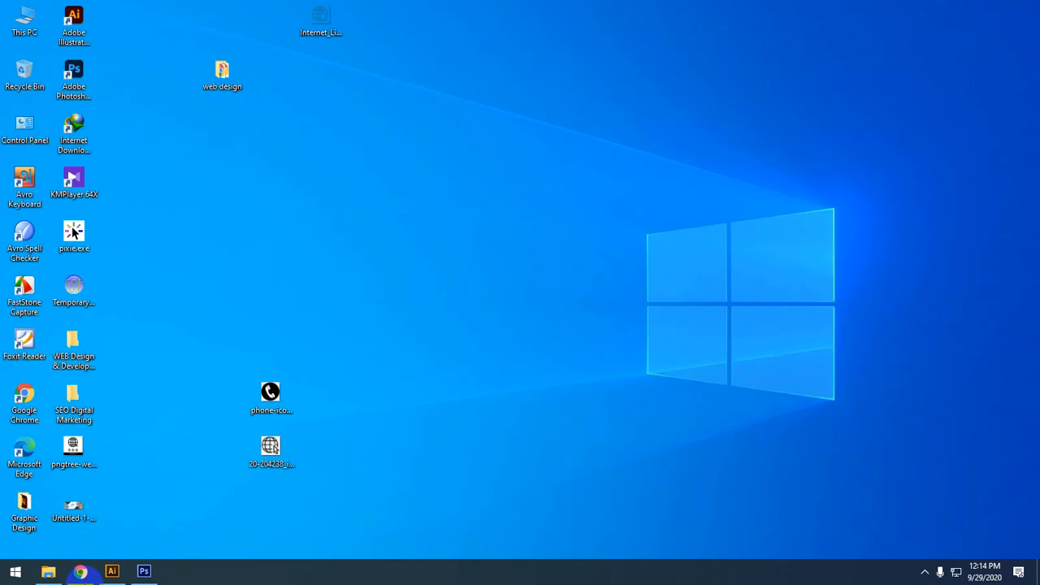
pyautogui.click(114, 573)
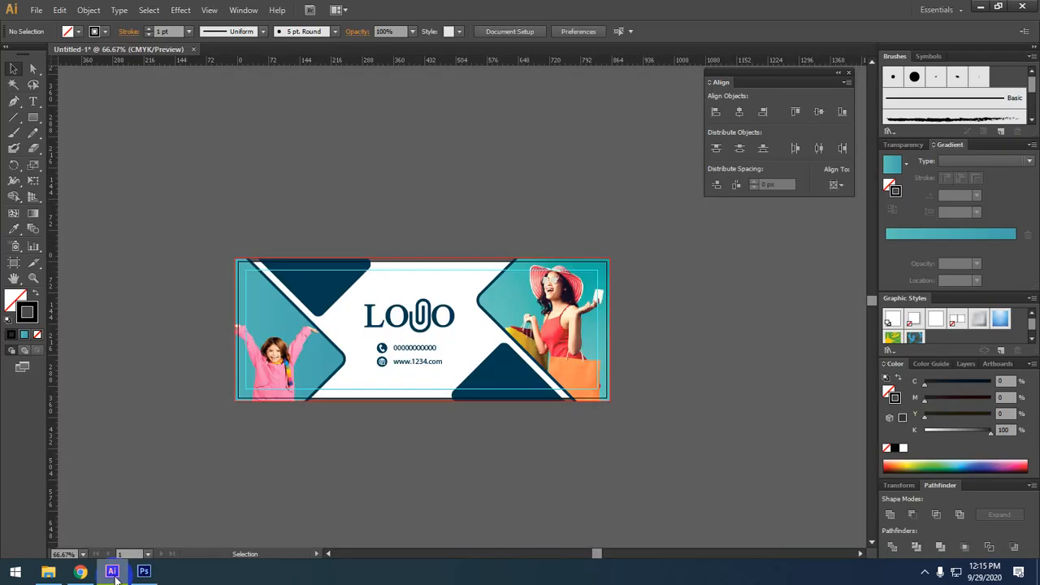
# Try to recolor the clipped artwork's outline with the dark navy sampled from the corner shape using the Eyedropper
pyautogui.scroll(5, 438, 272)
pyautogui.click(436, 290)
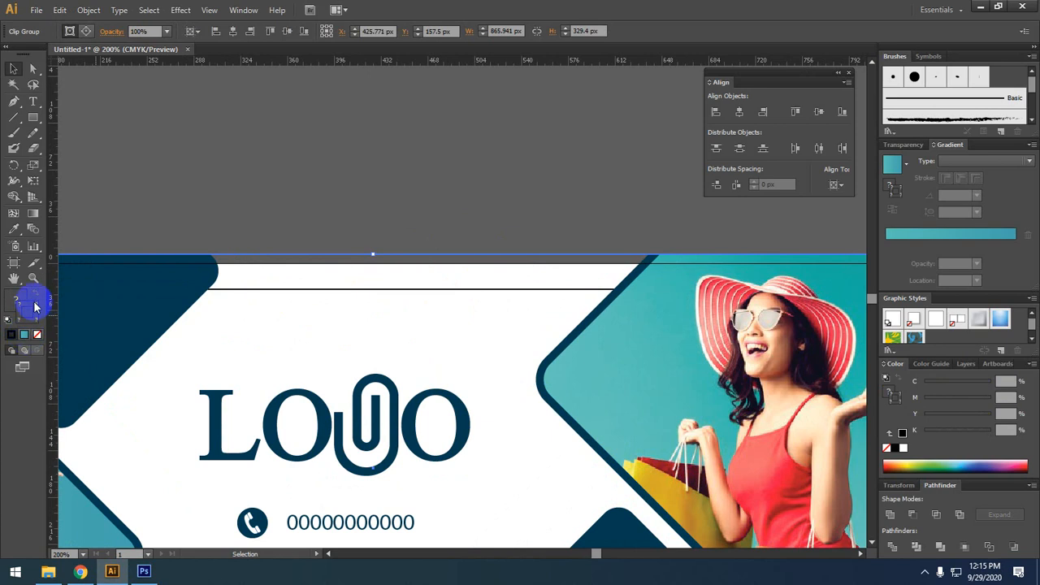
pyautogui.click(14, 229)
pyautogui.click(115, 294)
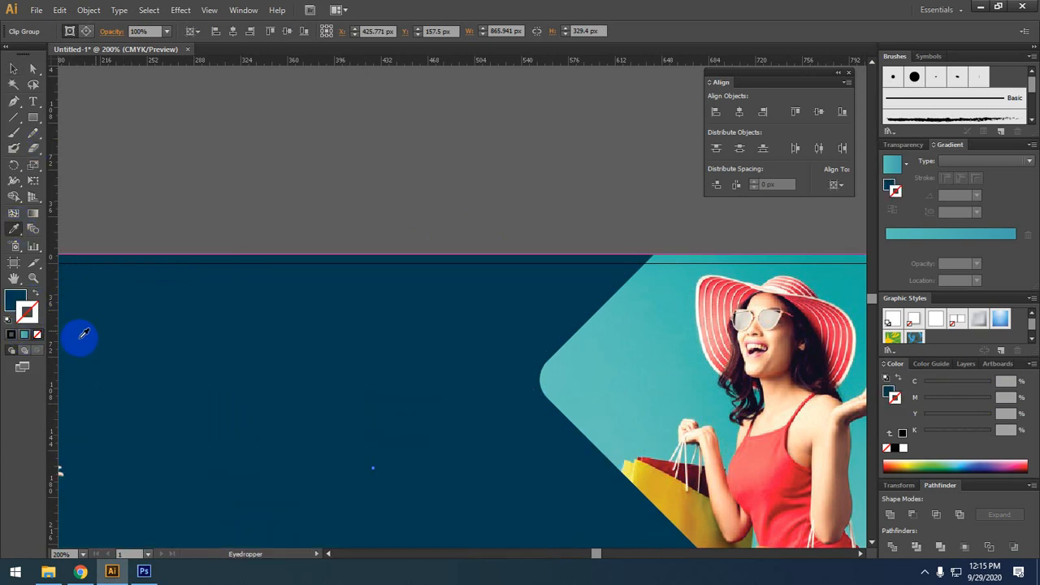
pyautogui.click(35, 294)
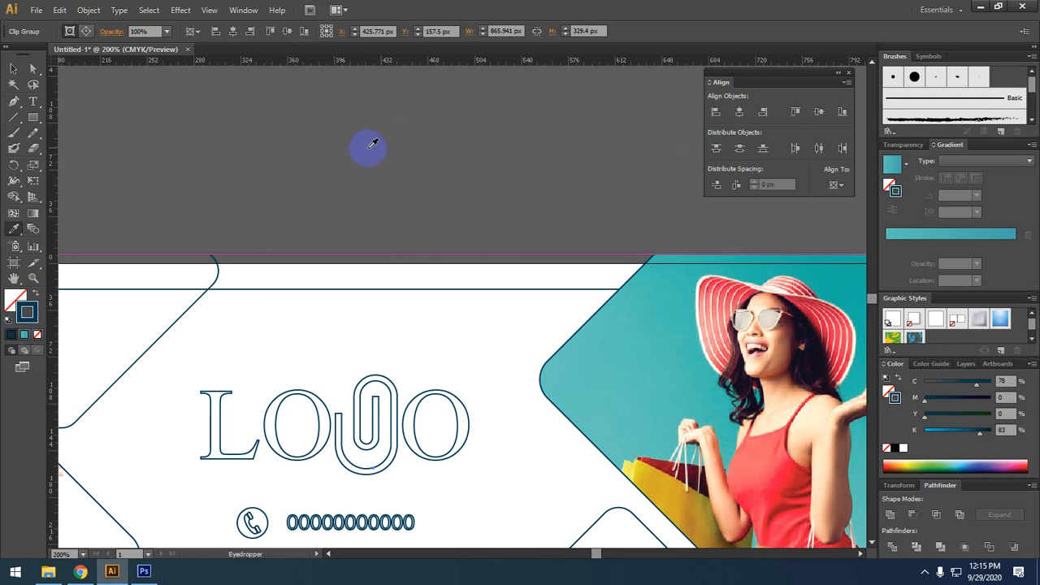
pyautogui.click(13, 68)
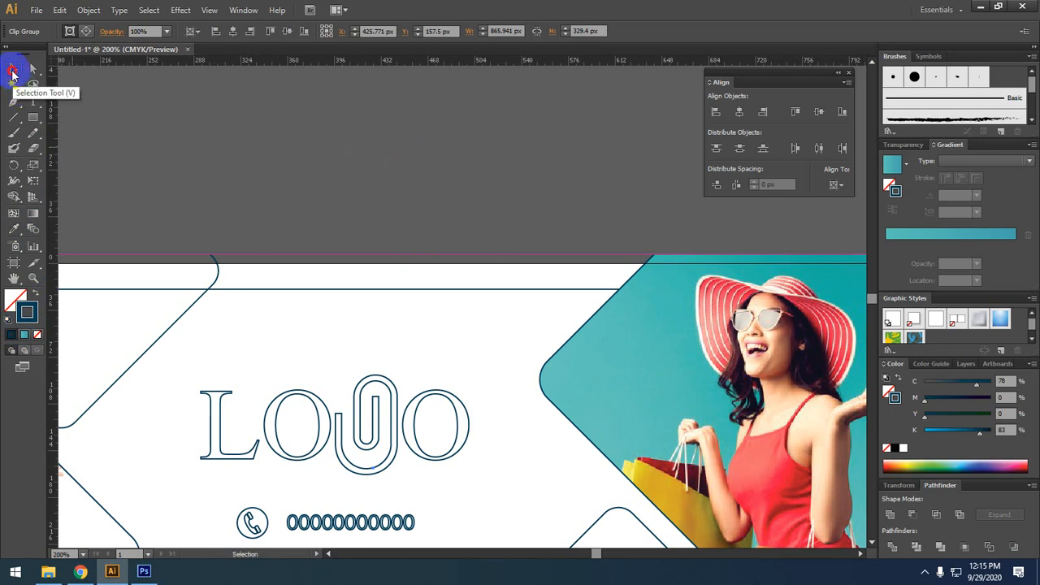
pyautogui.click(239, 193)
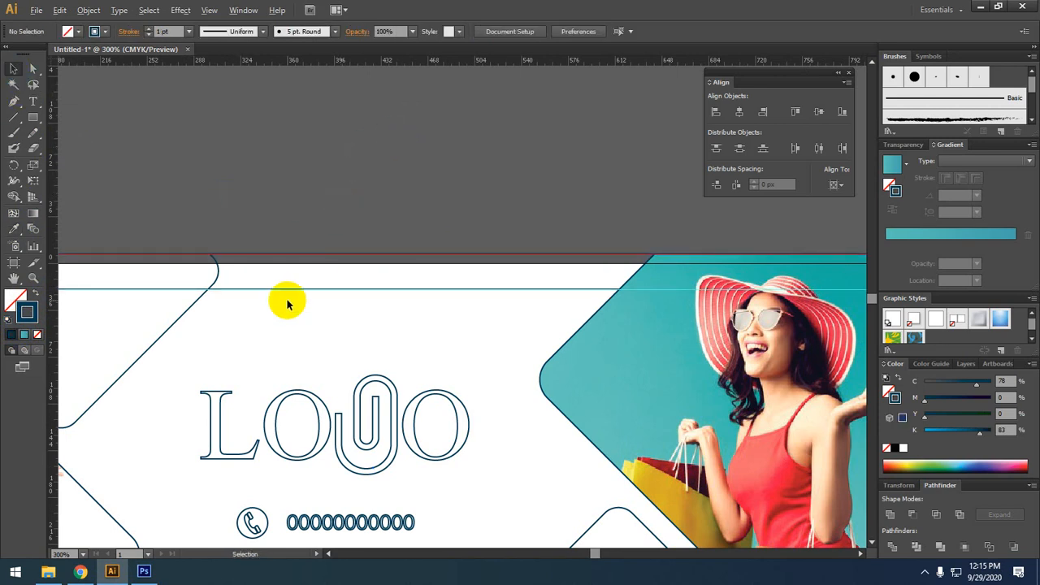
pyautogui.scroll(3, 288, 304)
pyautogui.scroll(-3, 288, 303)
pyautogui.scroll(-3, 286, 302)
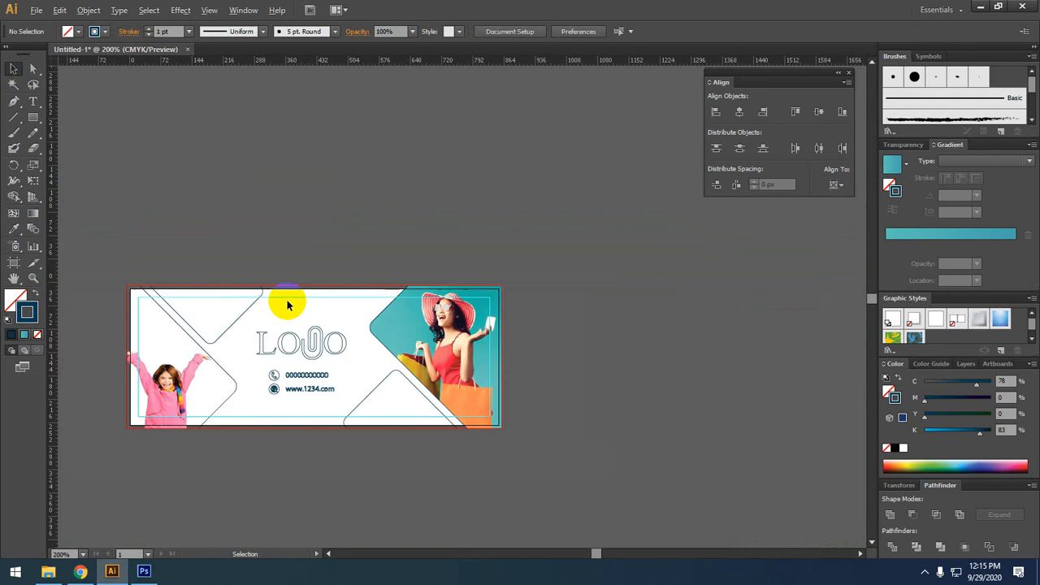
# Undo the navy recoloring of the whole clip group and deselect it
pyautogui.hotkey('ctrl', 'z')
pyautogui.hotkey('ctrl', 'z')
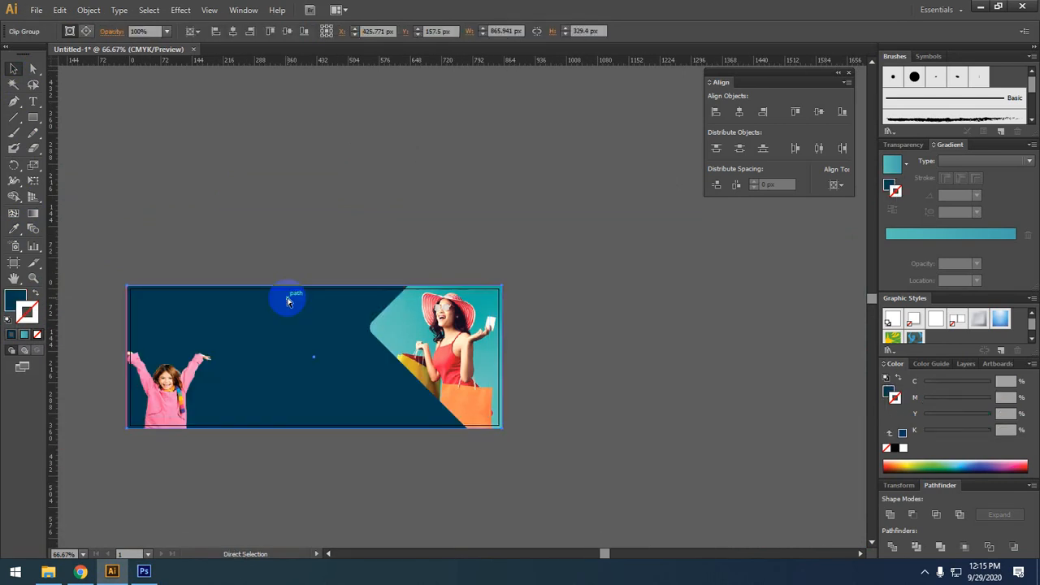
pyautogui.click(309, 270)
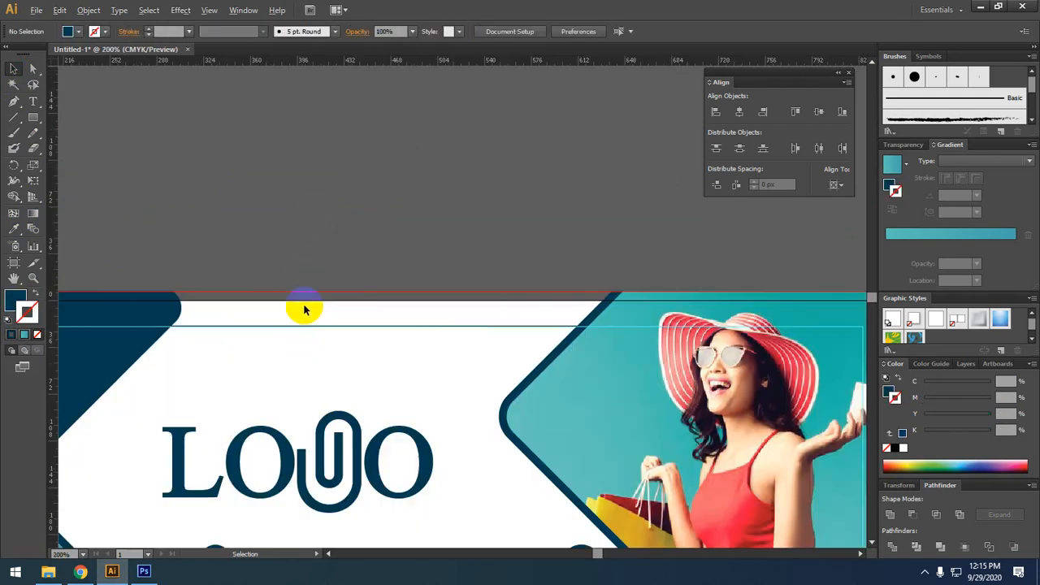
# Isolate the inner guide rectangle in the clip group, give its stroke the corner shape's dark navy with no fill, and exit isolation
pyautogui.scroll(3, 302, 267)
pyautogui.doubleClick(301, 325)
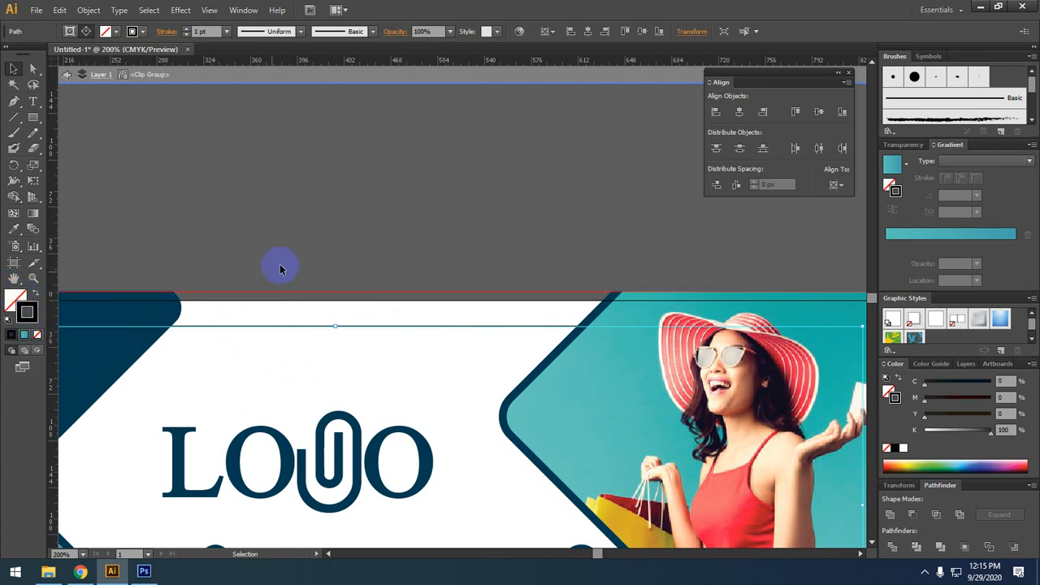
pyautogui.click(14, 228)
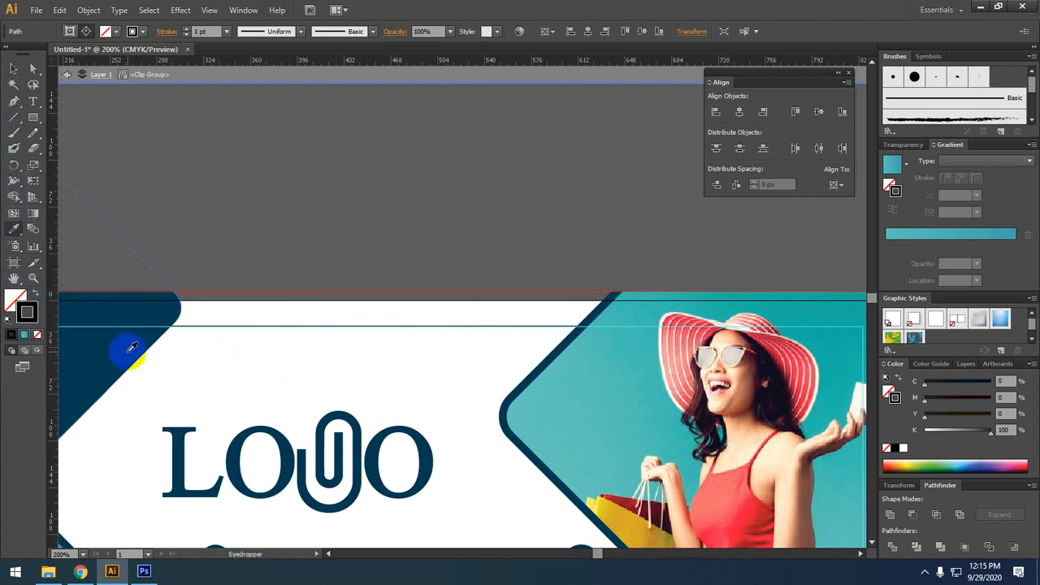
pyautogui.click(128, 349)
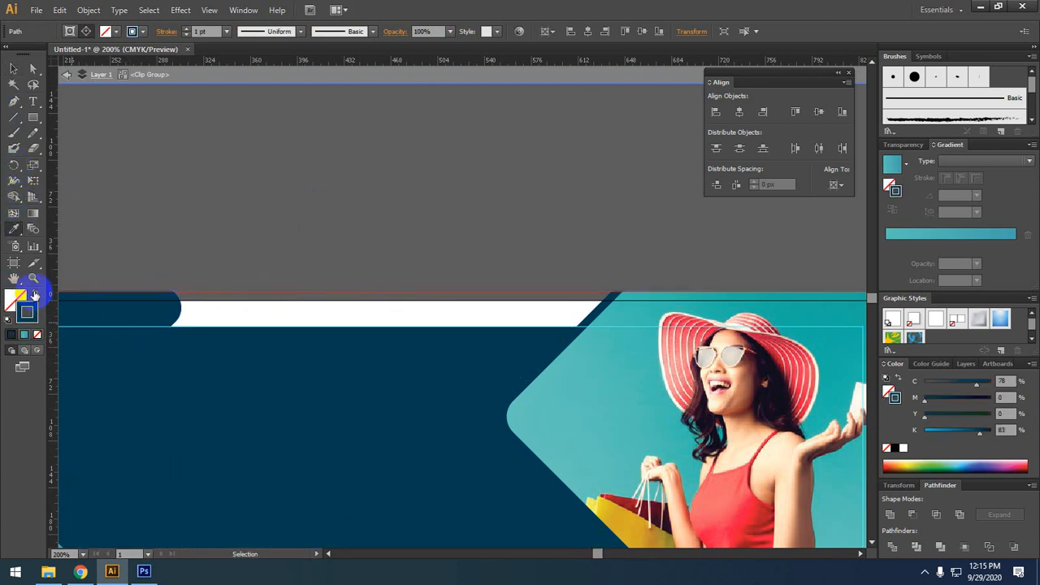
pyautogui.click(35, 293)
pyautogui.click(9, 72)
pyautogui.click(188, 78)
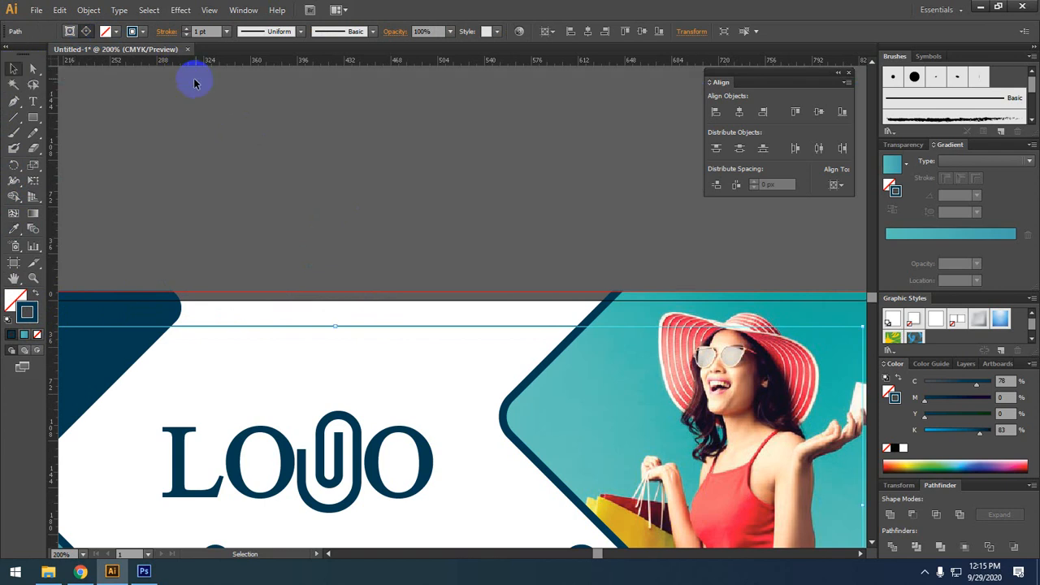
pyautogui.click(203, 146)
pyautogui.scroll(-1, 274, 253)
pyautogui.scroll(-2, 275, 254)
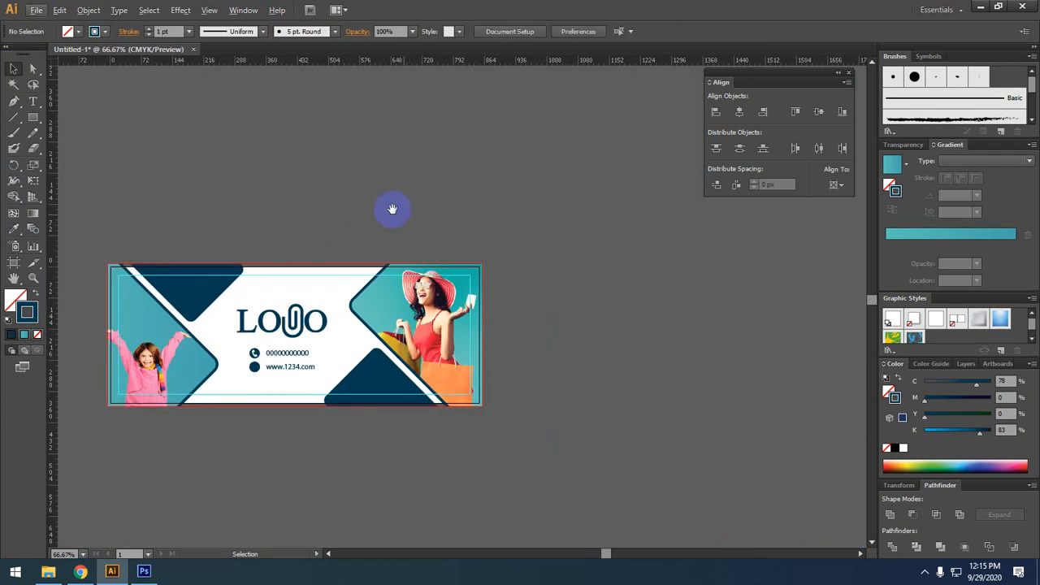
pyautogui.moveTo(395, 209); pyautogui.dragTo(464, 179)
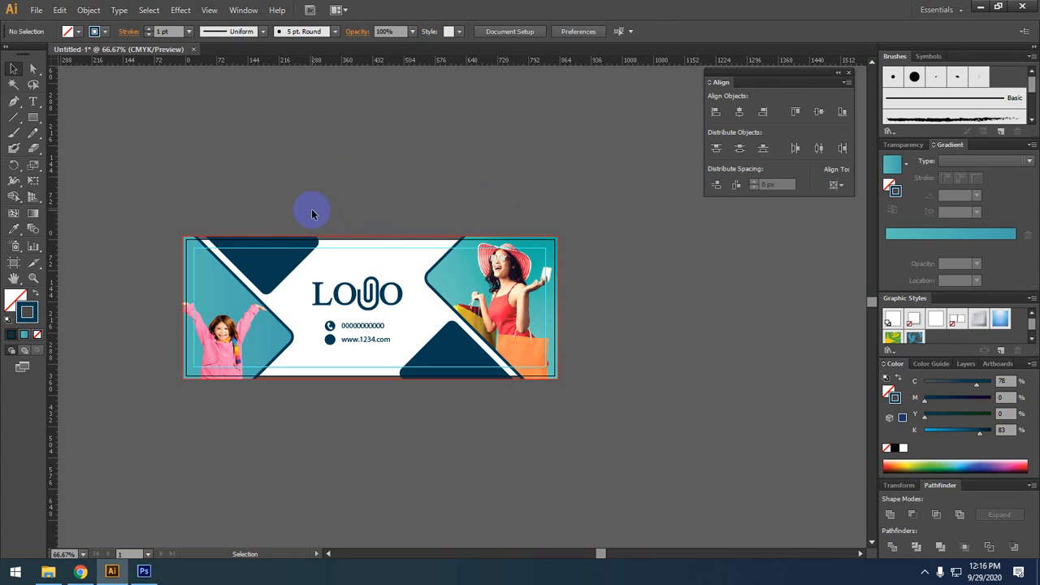
pyautogui.click(36, 10)
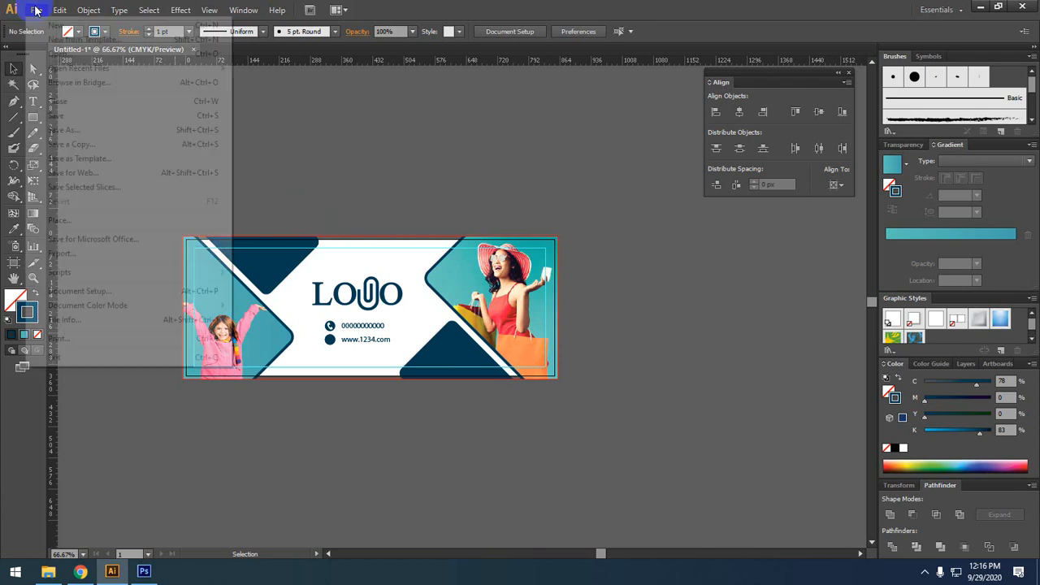
pyautogui.click(77, 129)
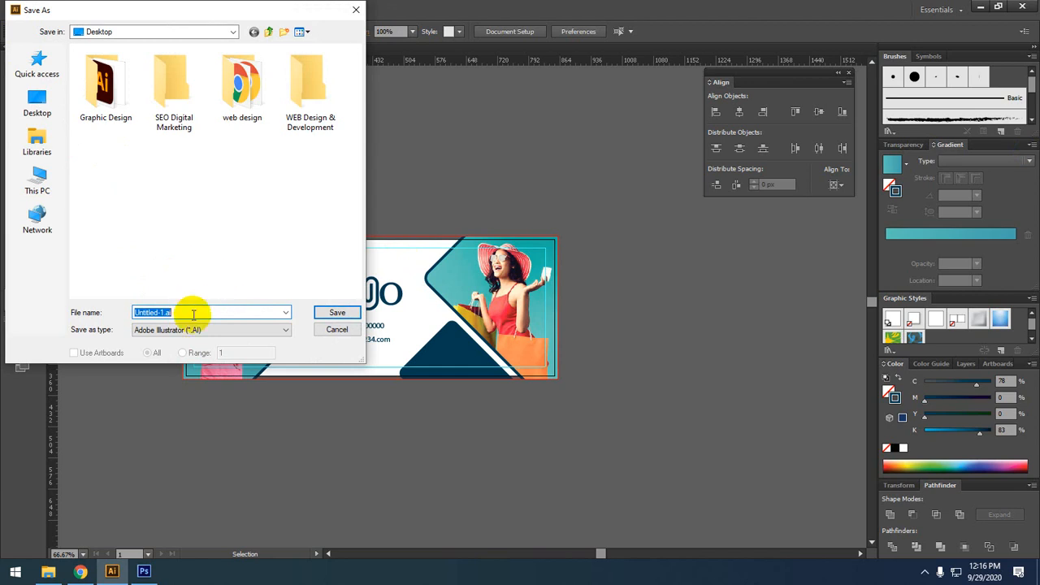
pyautogui.moveTo(167, 314); pyautogui.dragTo(74, 317)
pyautogui.write('111')
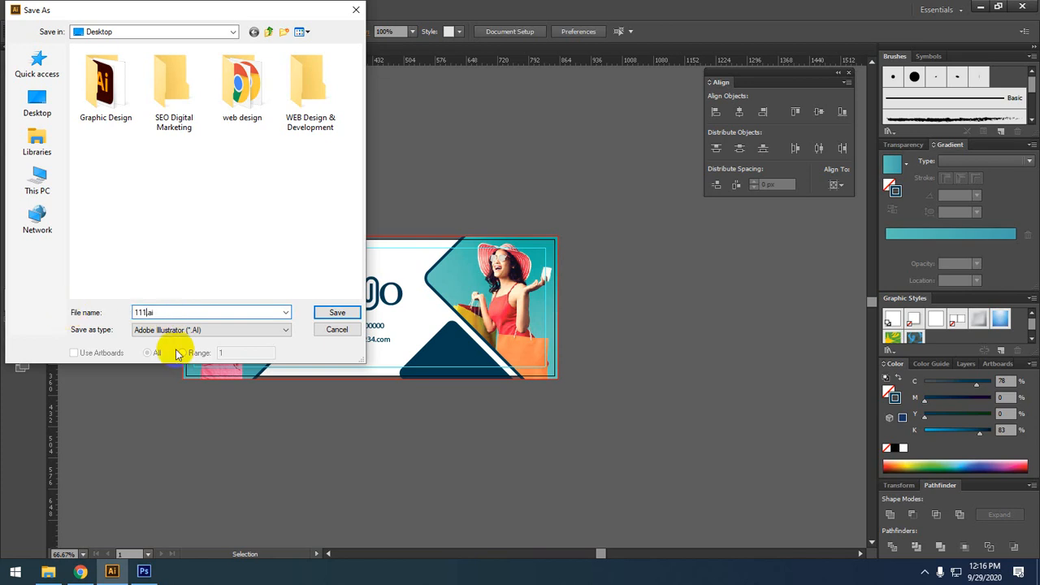
pyautogui.click(32, 99)
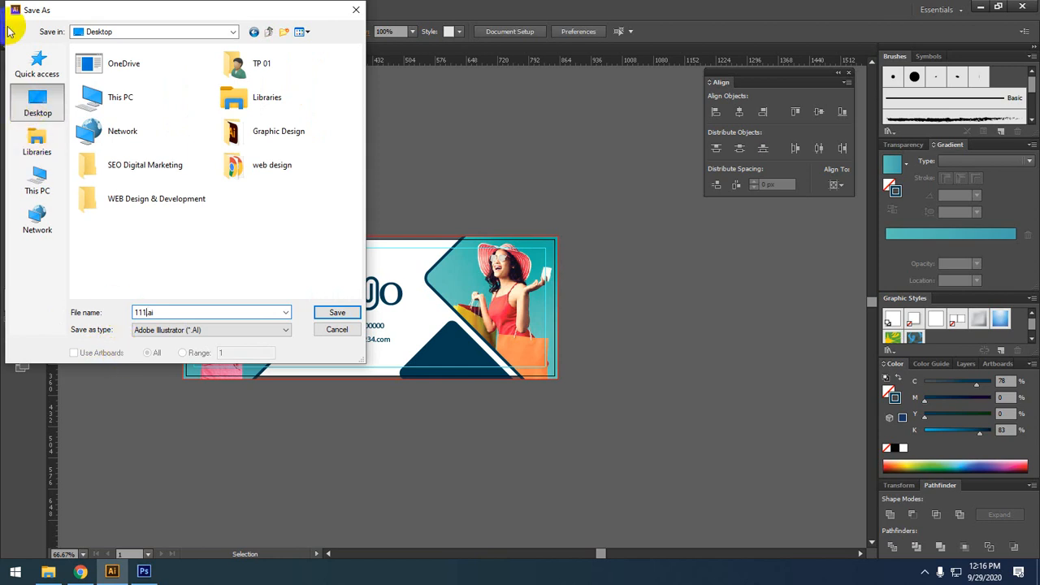
pyautogui.click(331, 329)
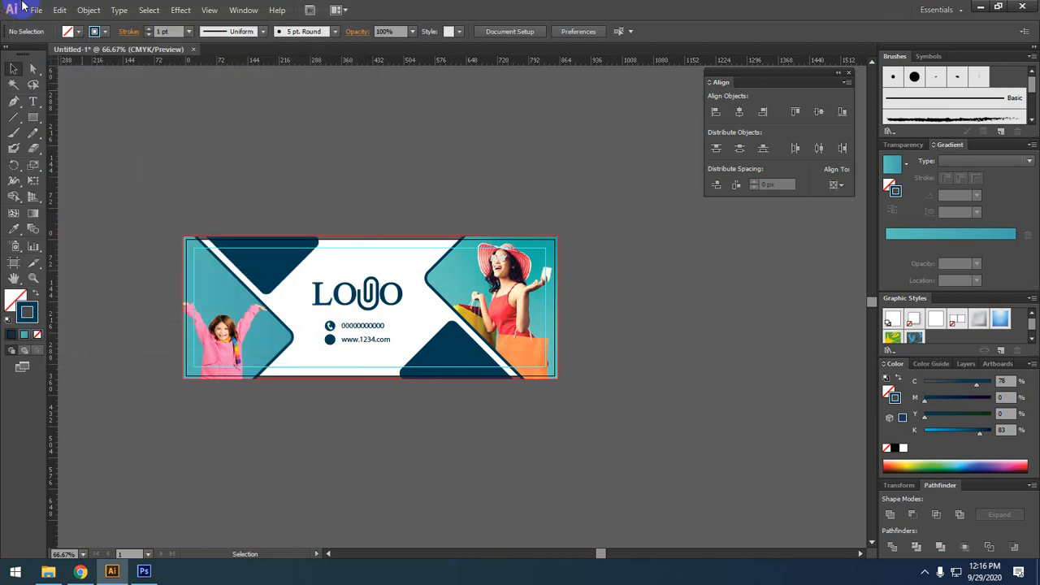
# Save the design to the Desktop as the Adobe Illustrator file 111.ai, keeping the Illustrator CS6 version and default options
pyautogui.click(37, 9)
pyautogui.click(66, 130)
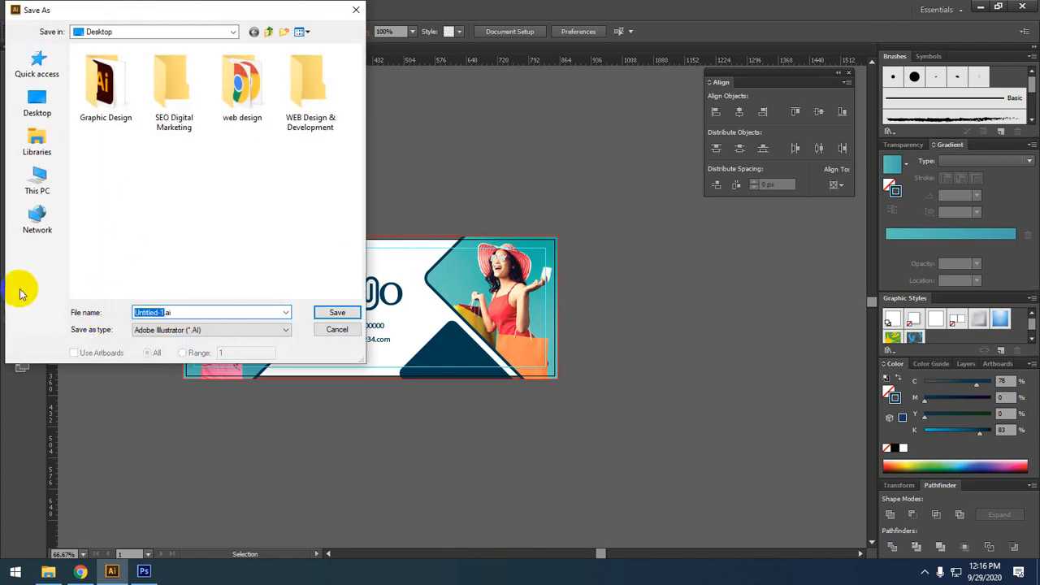
pyautogui.write('111')
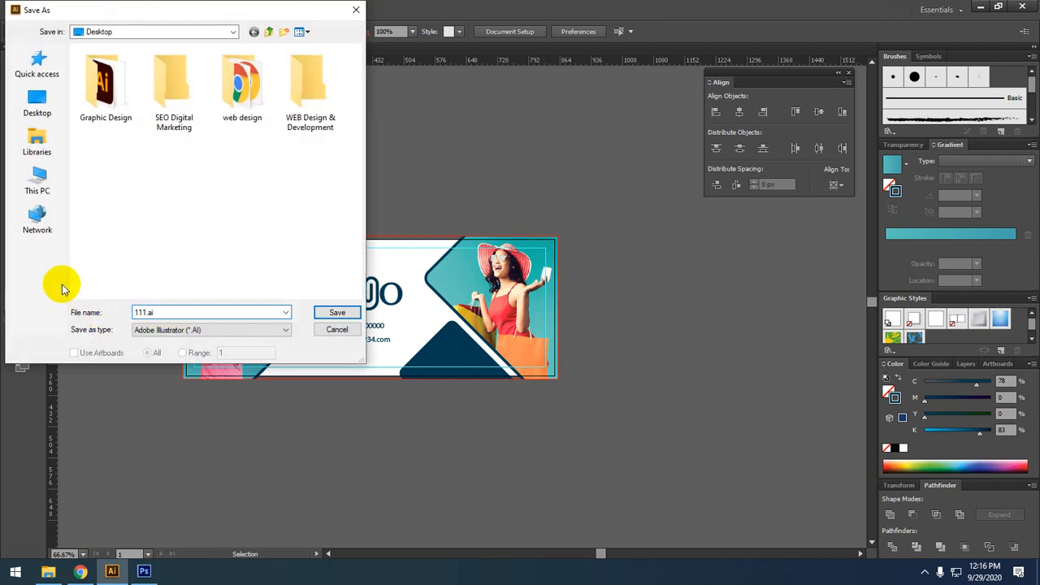
pyautogui.click(31, 105)
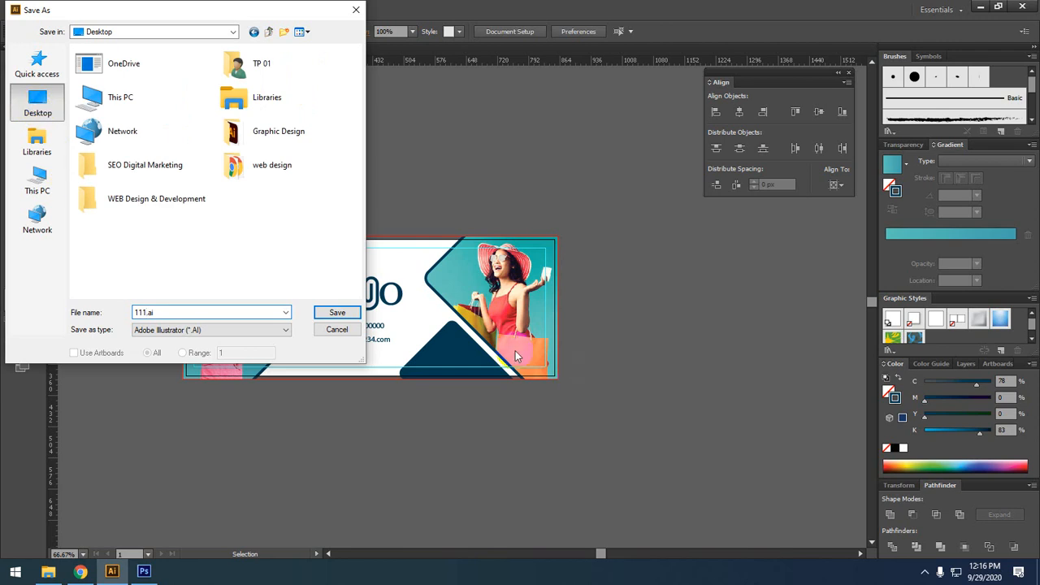
pyautogui.click(338, 316)
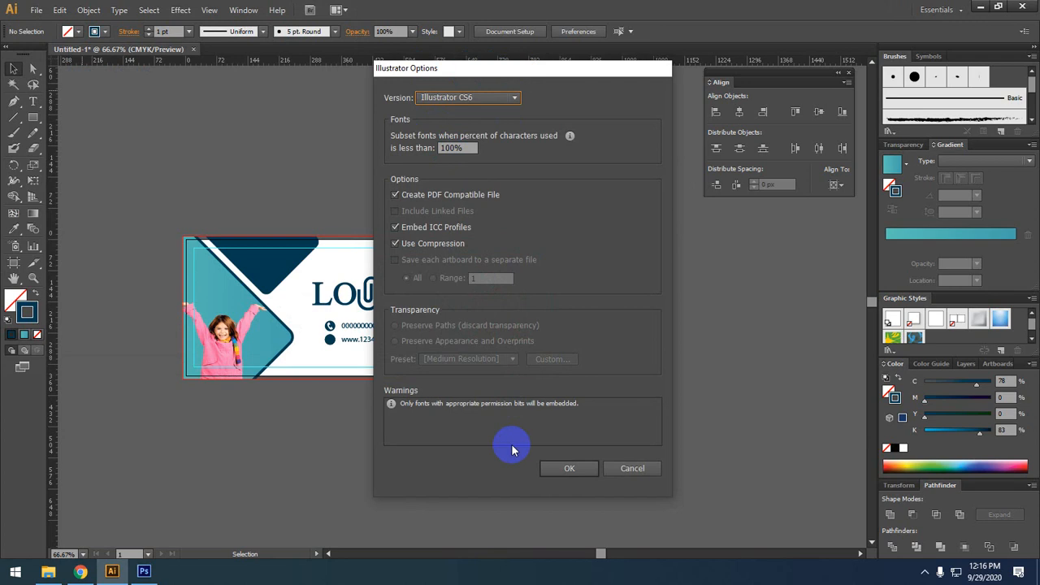
pyautogui.click(460, 98)
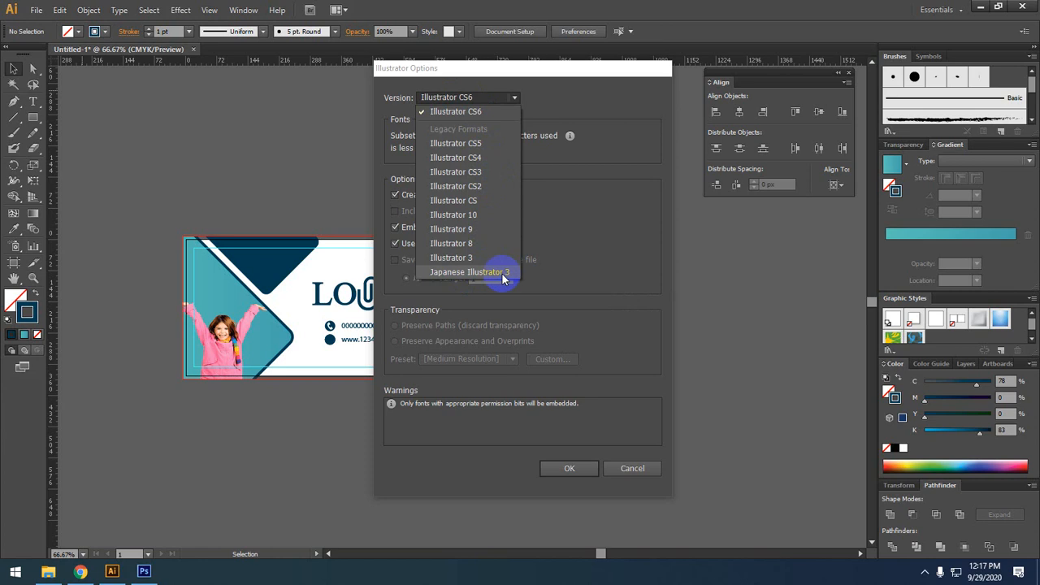
pyautogui.click(482, 96)
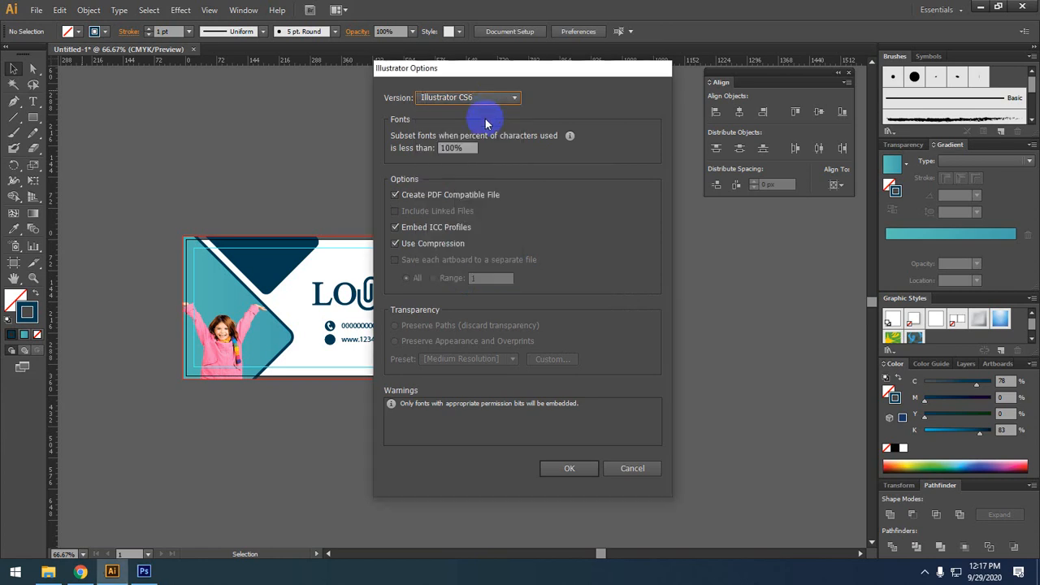
pyautogui.click(570, 468)
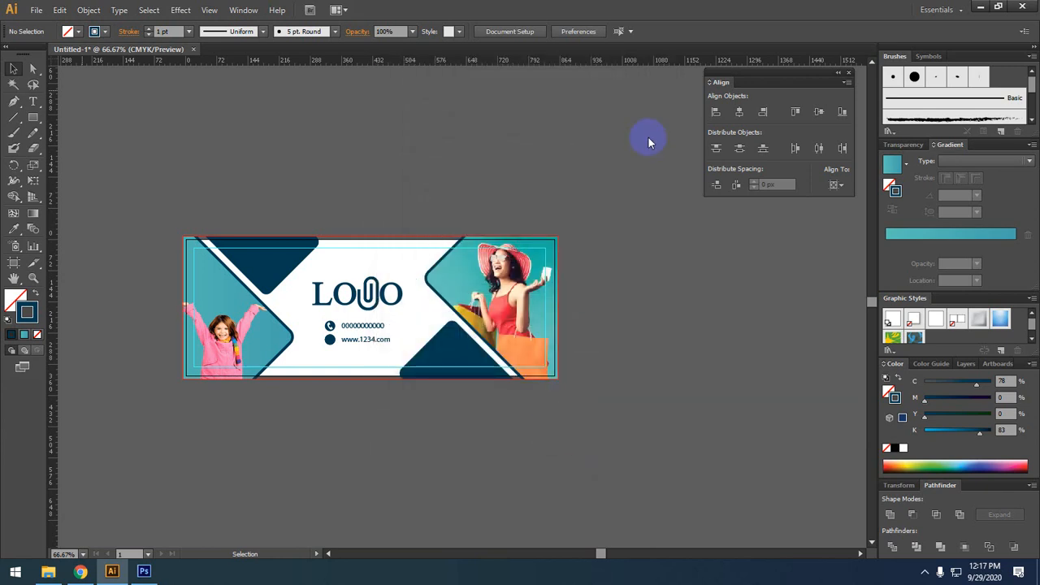
# Switch to the desktop, open the saved 111.ai, and close the document in Illustrator
pyautogui.click(980, 7)
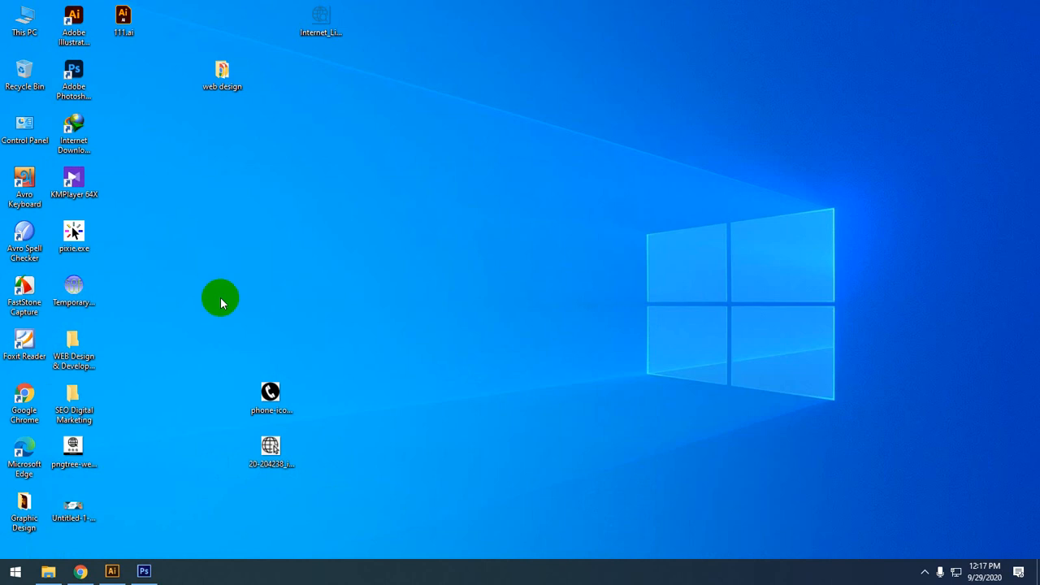
pyautogui.click(125, 32)
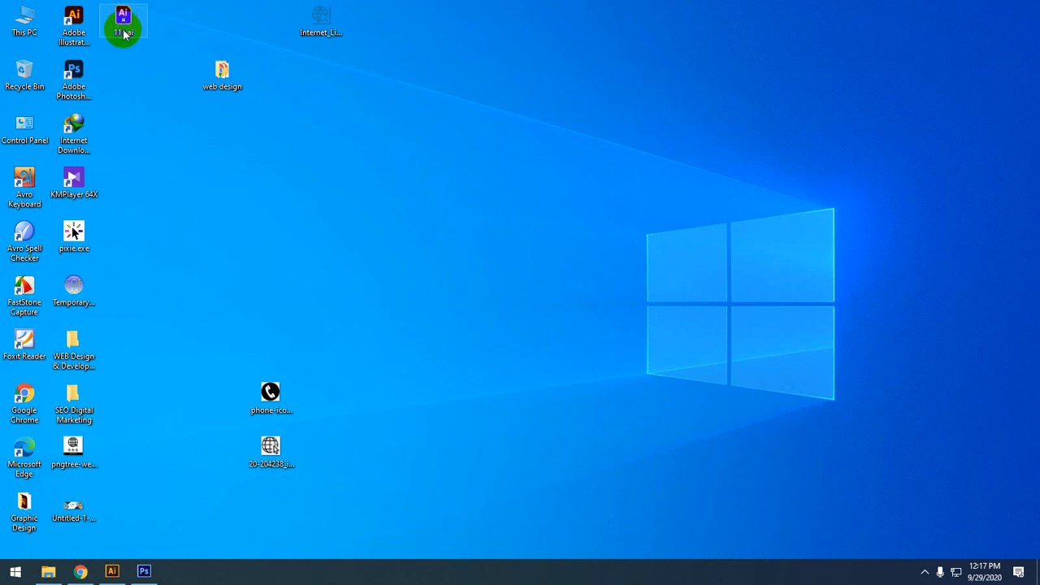
pyautogui.doubleClick(124, 32)
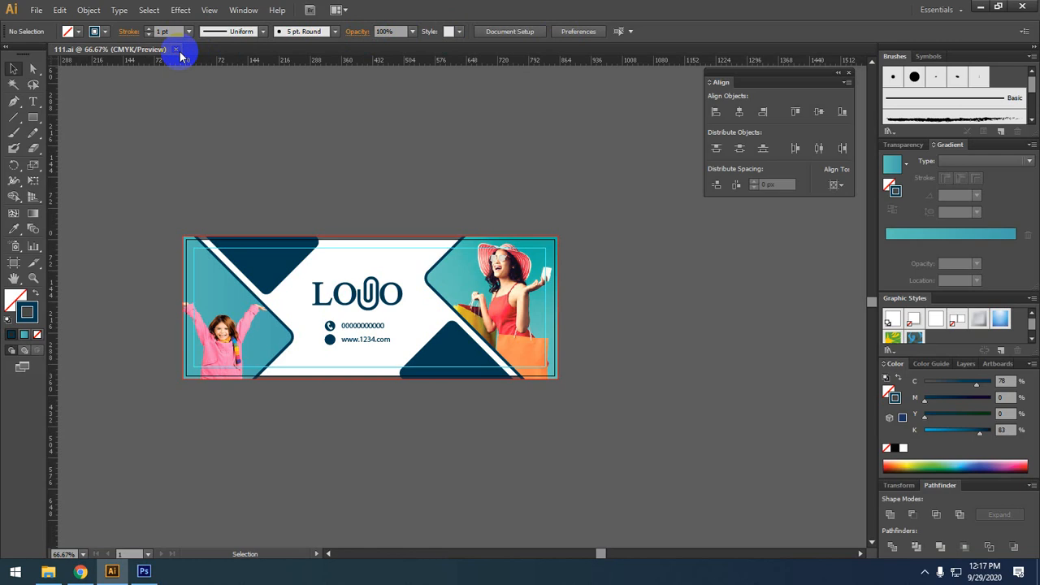
pyautogui.hotkey('ctrl', 'w')
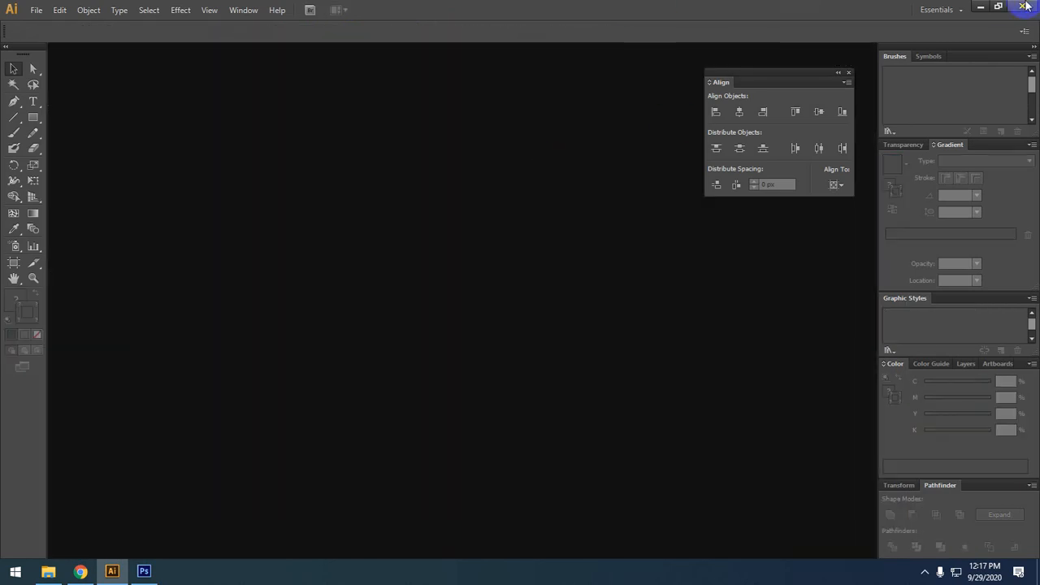
# Reopen 111.ai from the desktop to check it, return to the desktop and examine the details of the exported Untitled-1-01.jpg
pyautogui.click(981, 6)
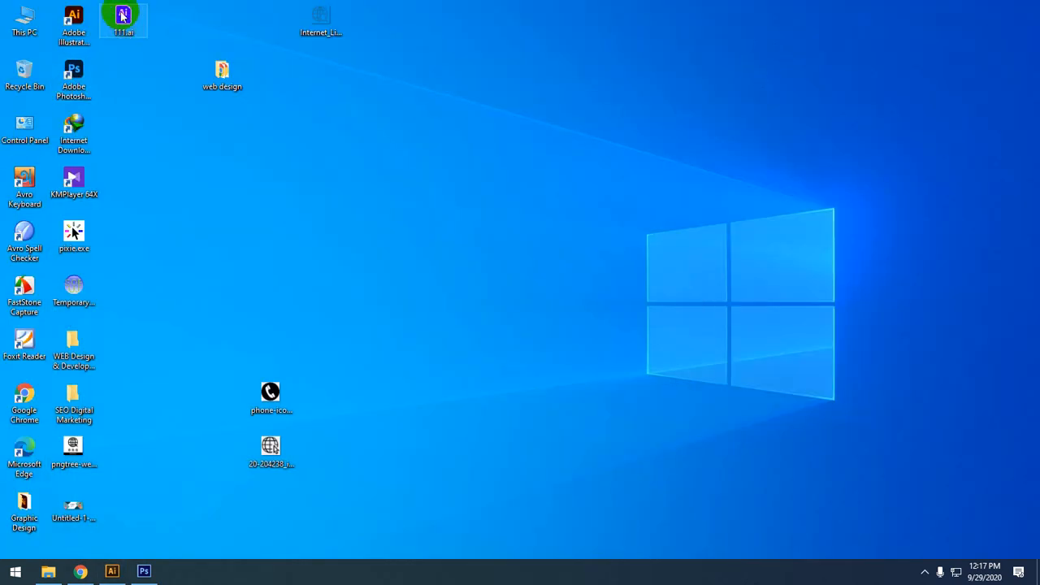
pyautogui.moveTo(123, 16); pyautogui.dragTo(381, 303)
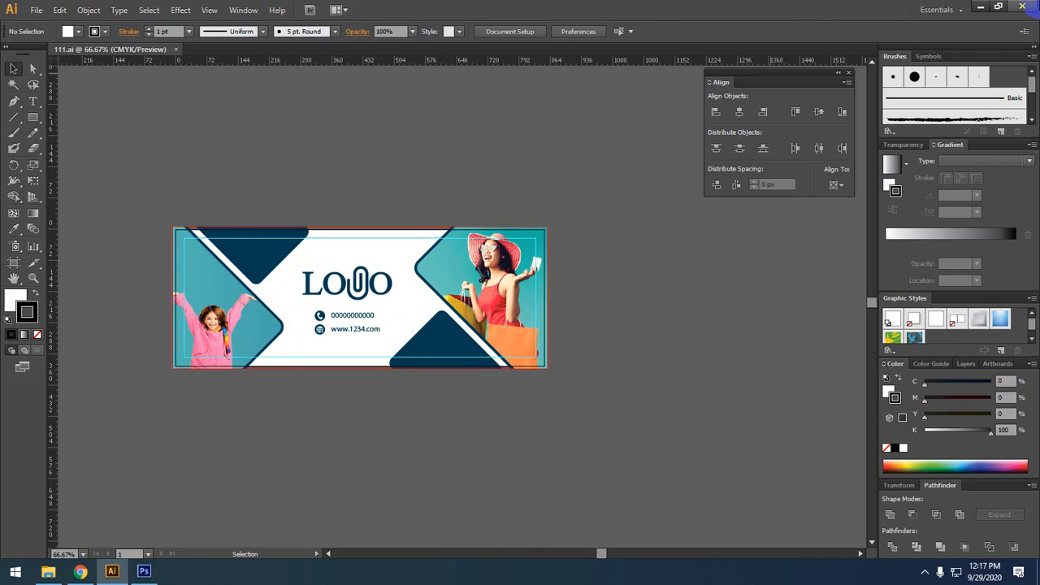
pyautogui.click(980, 7)
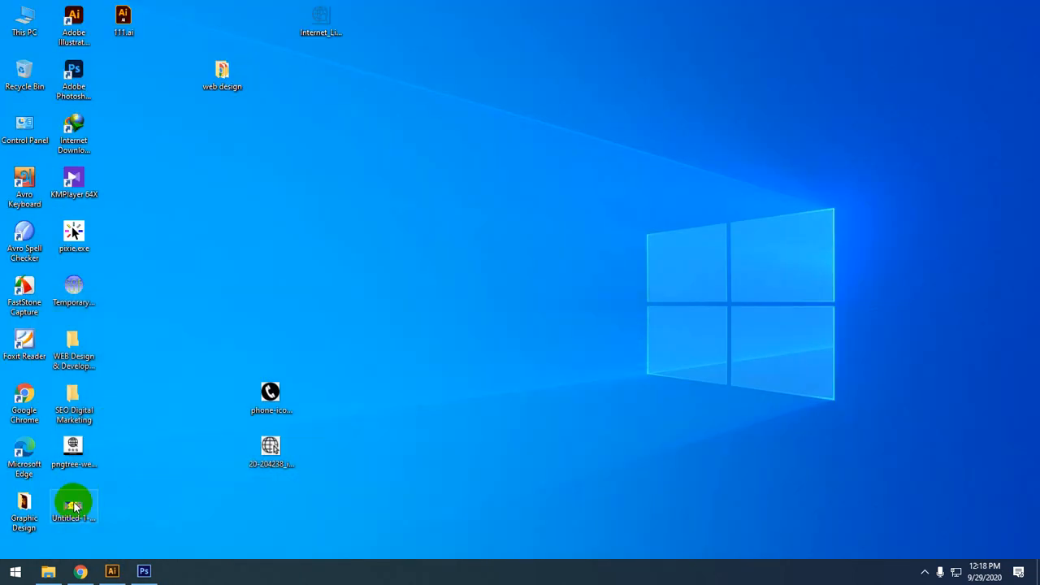
pyautogui.click(73, 505)
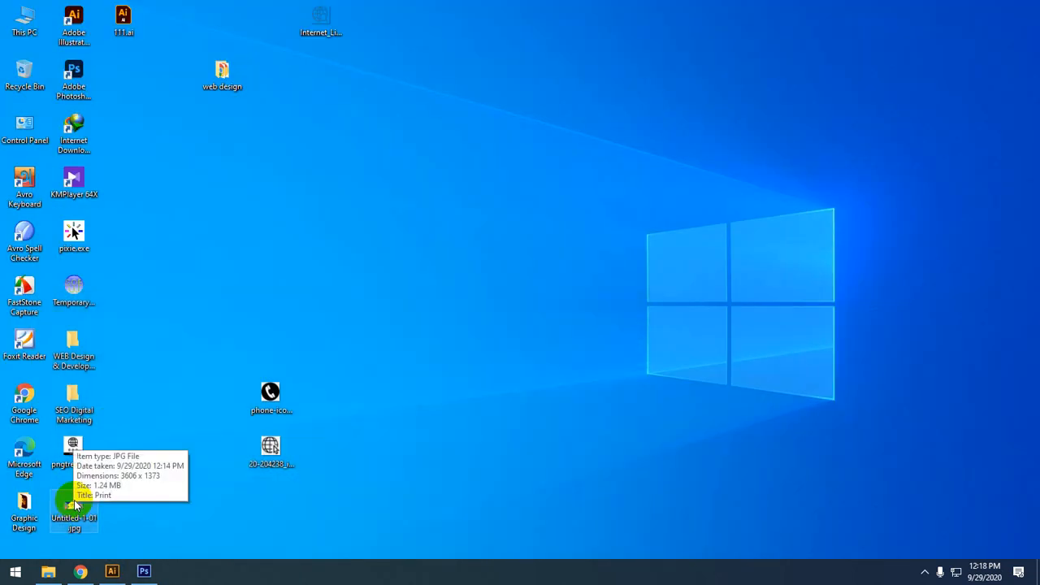
pyautogui.click(141, 530)
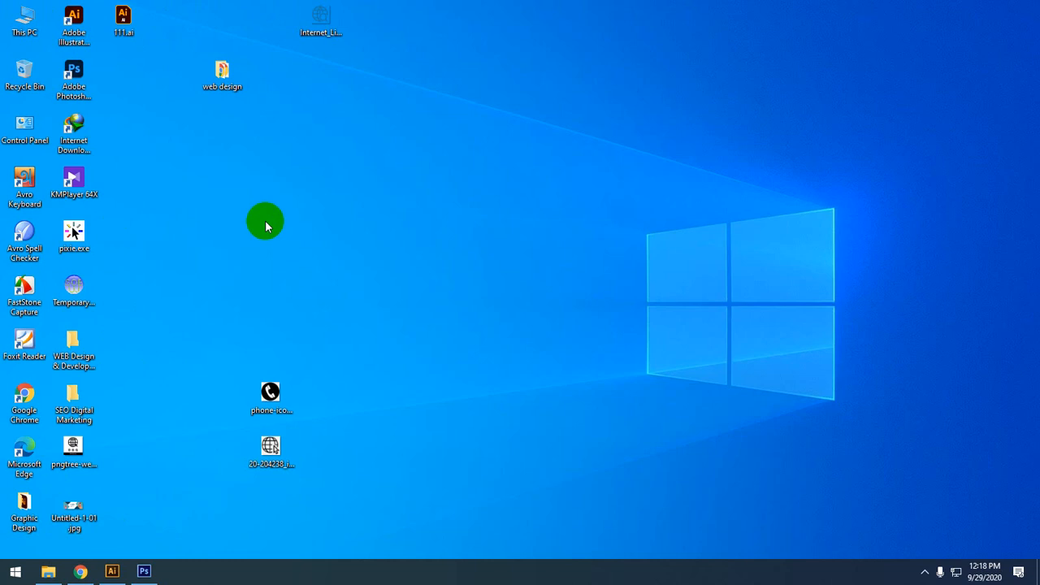
# Open the exported Untitled-1-01.jpg from the desktop to view the finished image, and return to the desktop
pyautogui.doubleClick(72, 520)
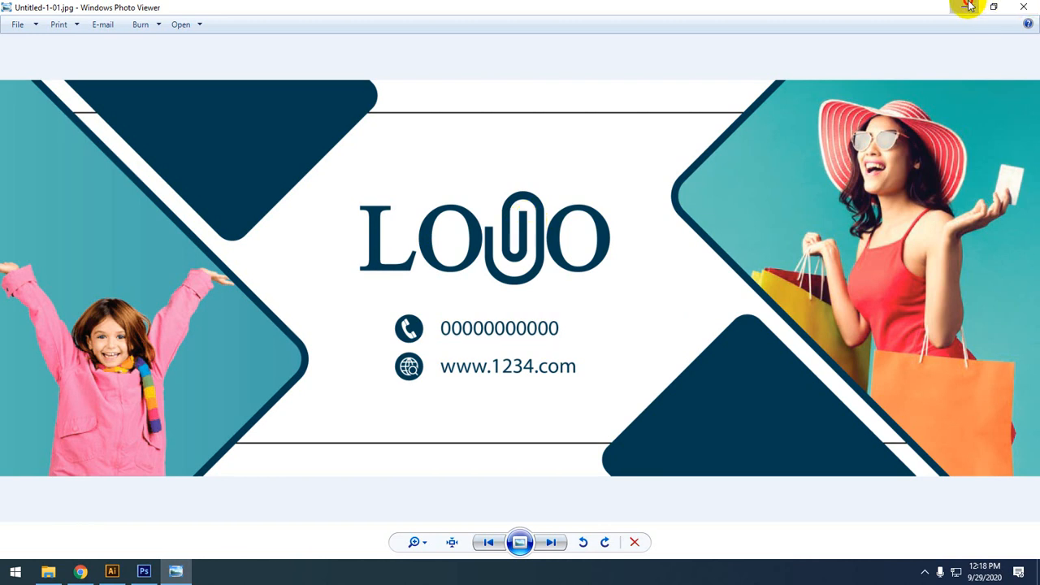
pyautogui.click(964, 6)
pyautogui.click(96, 505)
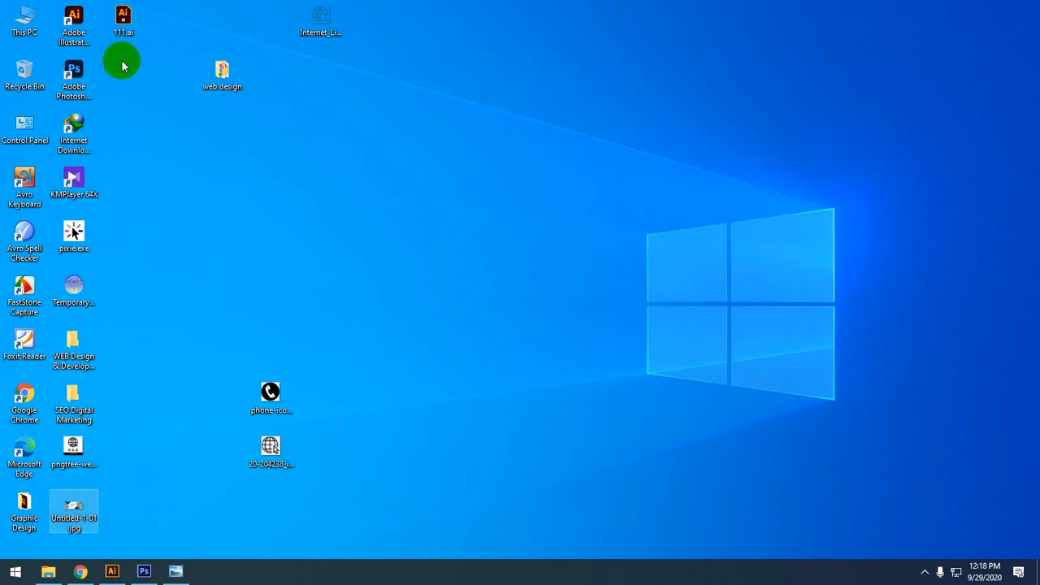
pyautogui.click(113, 570)
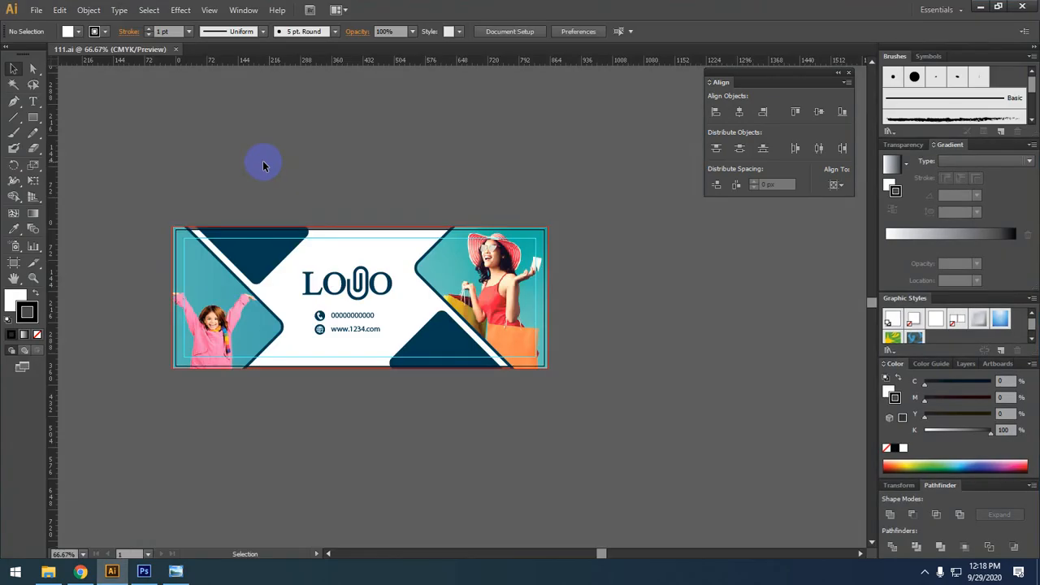
pyautogui.moveTo(433, 191); pyautogui.dragTo(390, 212)
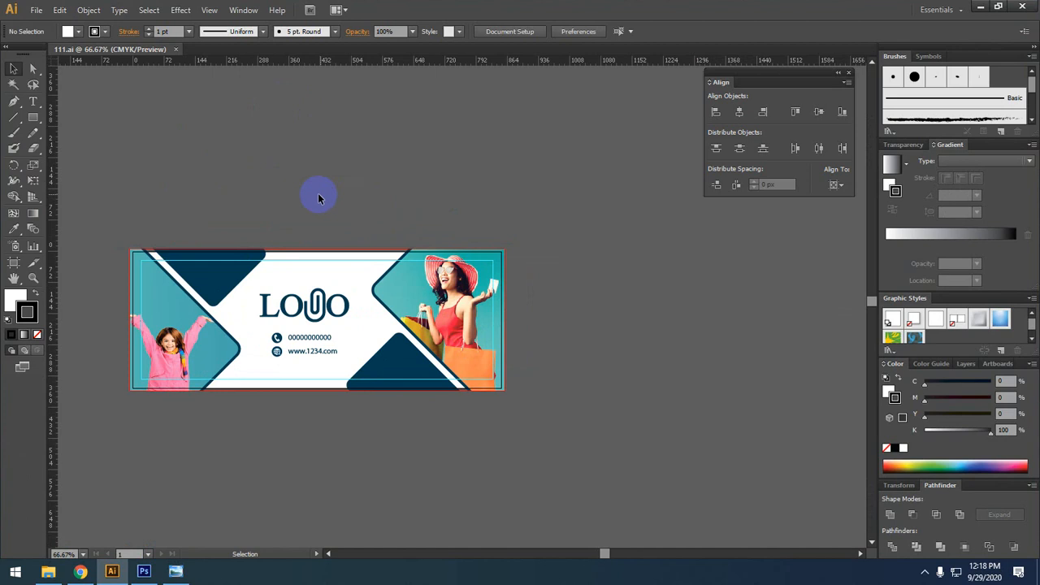
pyautogui.moveTo(316, 195); pyautogui.dragTo(365, 151)
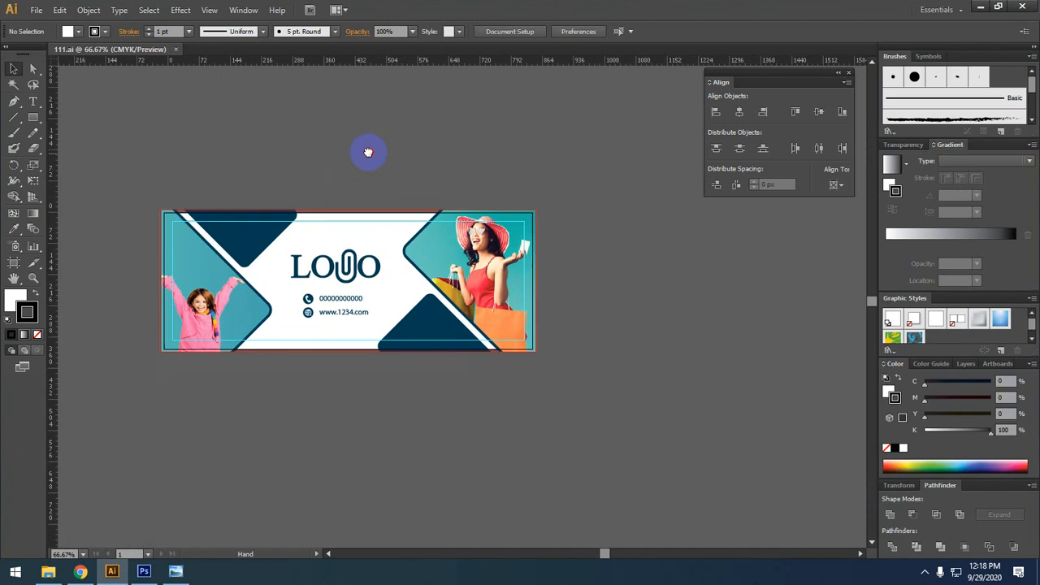
pyautogui.click(36, 10)
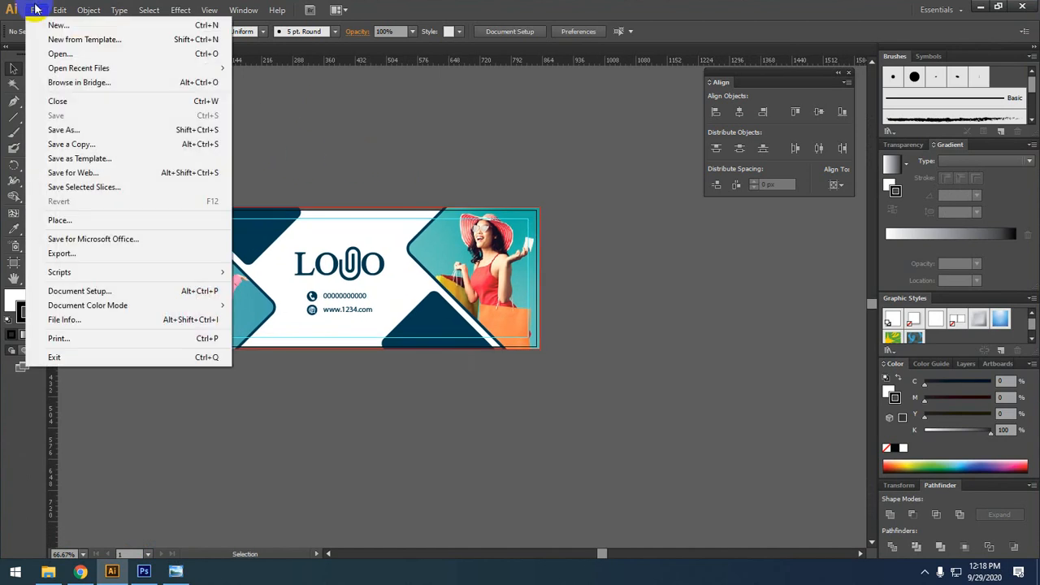
pyautogui.click(599, 135)
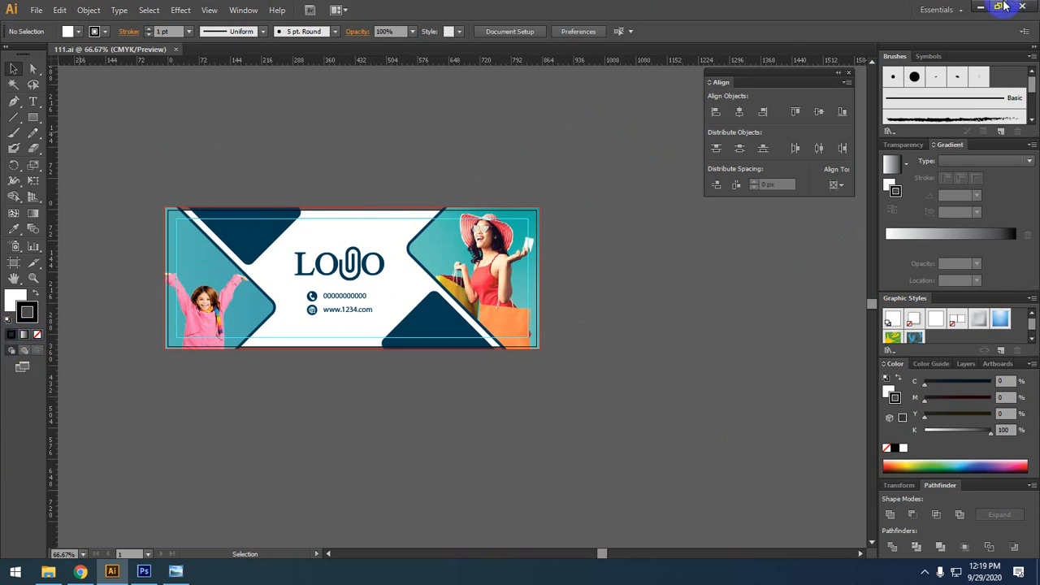
# Return to the desktop and examine the file details of the exported Untitled-1-01.jpg
pyautogui.click(979, 6)
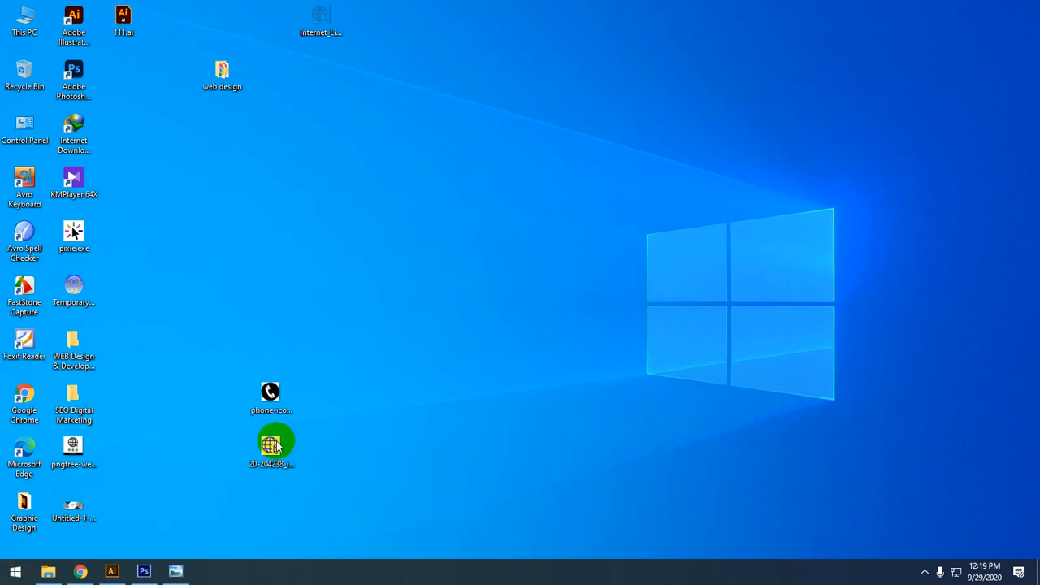
pyautogui.click(73, 507)
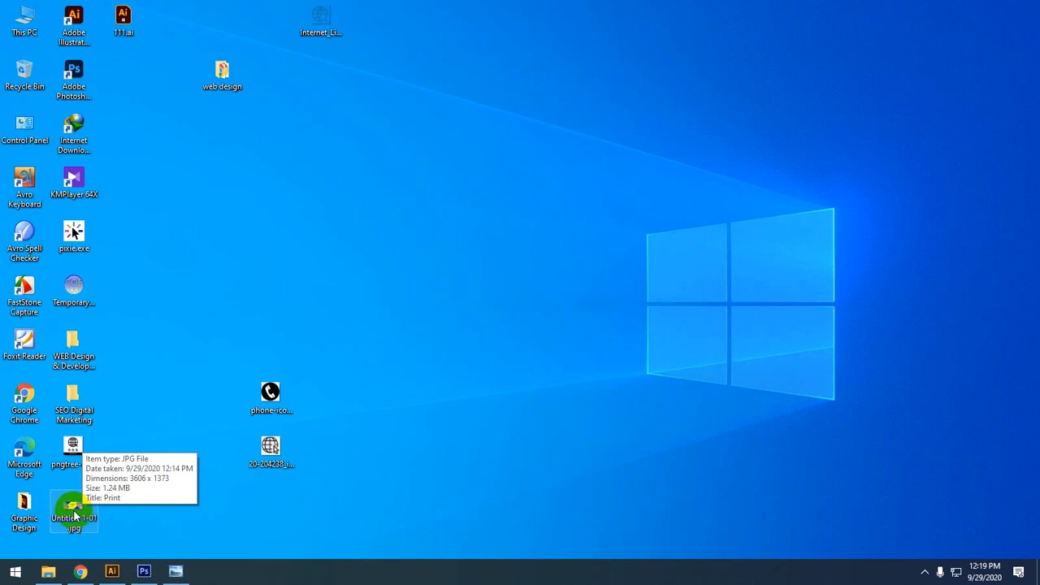
pyautogui.click(114, 573)
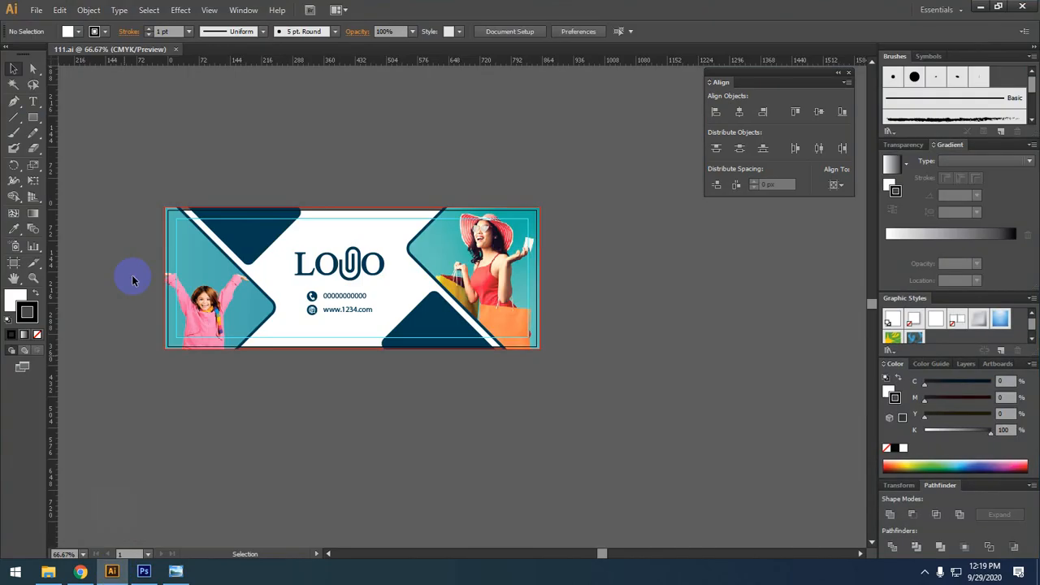
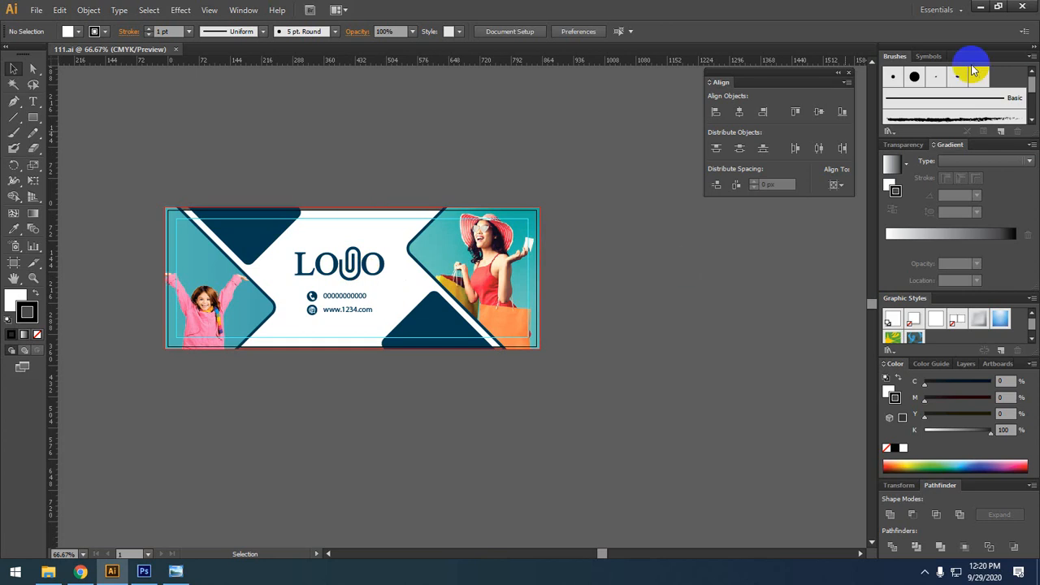
pyautogui.click(980, 6)
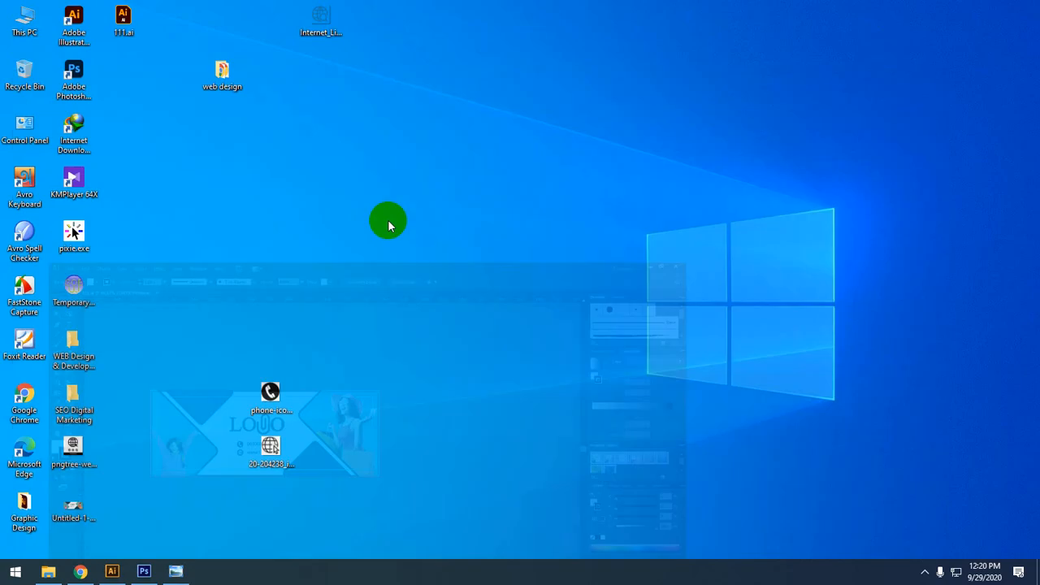
pyautogui.click(88, 504)
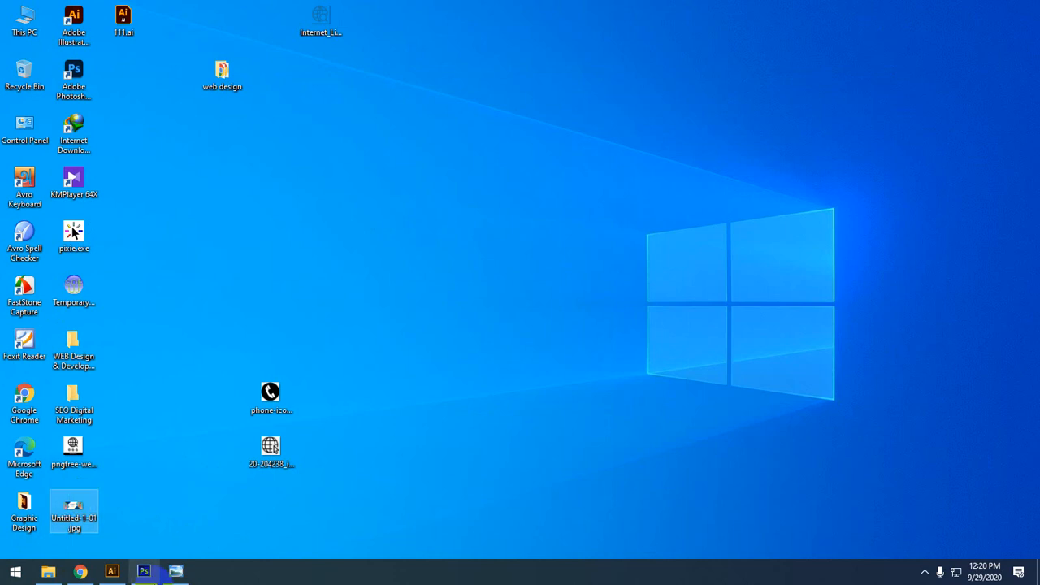
# Switch to Illustrator and export the design to the Desktop as the JPEG file 111.jpg, using all artboards
pyautogui.click(114, 573)
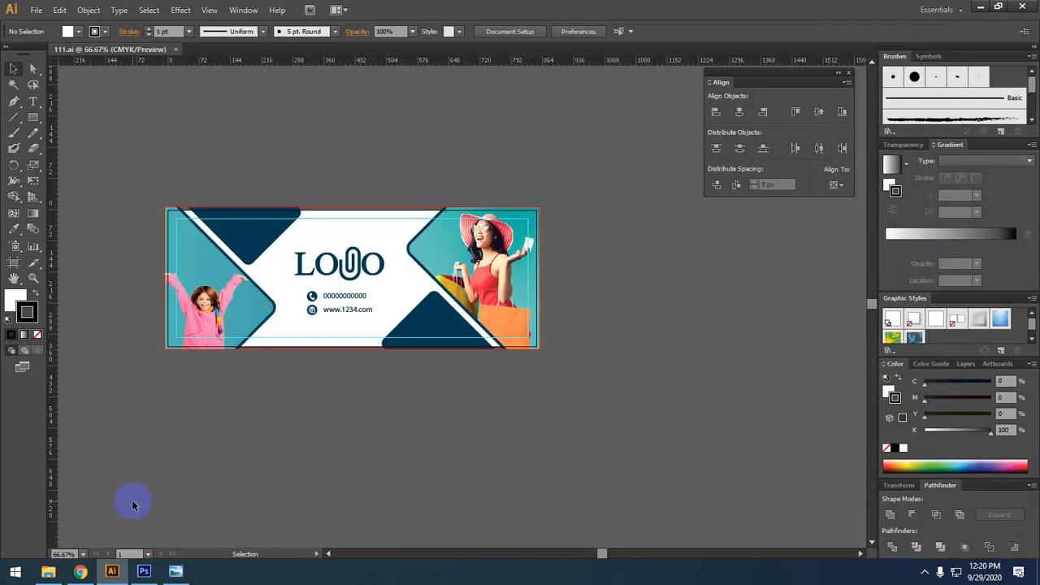
pyautogui.click(36, 10)
pyautogui.click(71, 253)
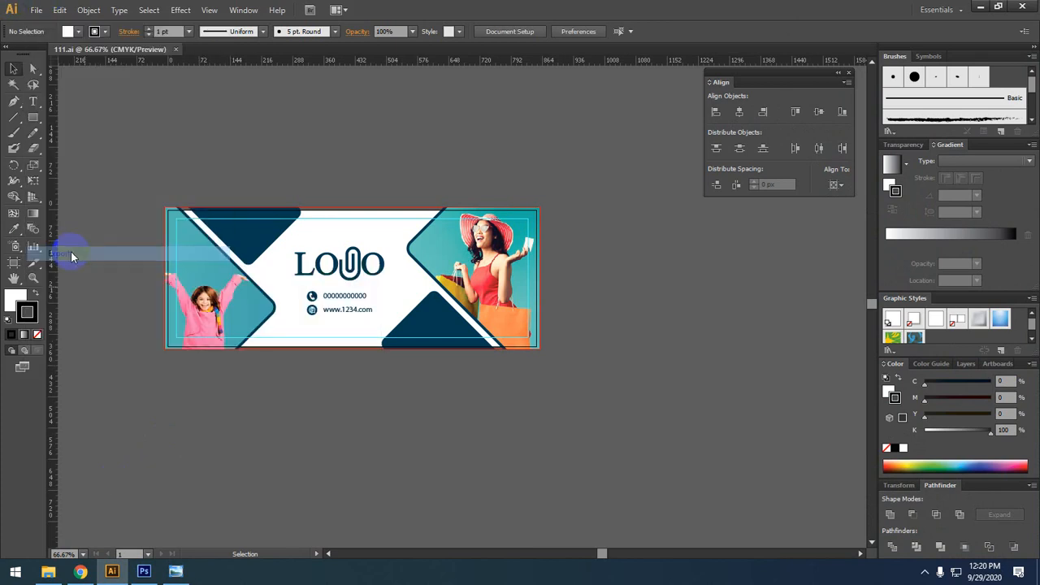
pyautogui.click(105, 357)
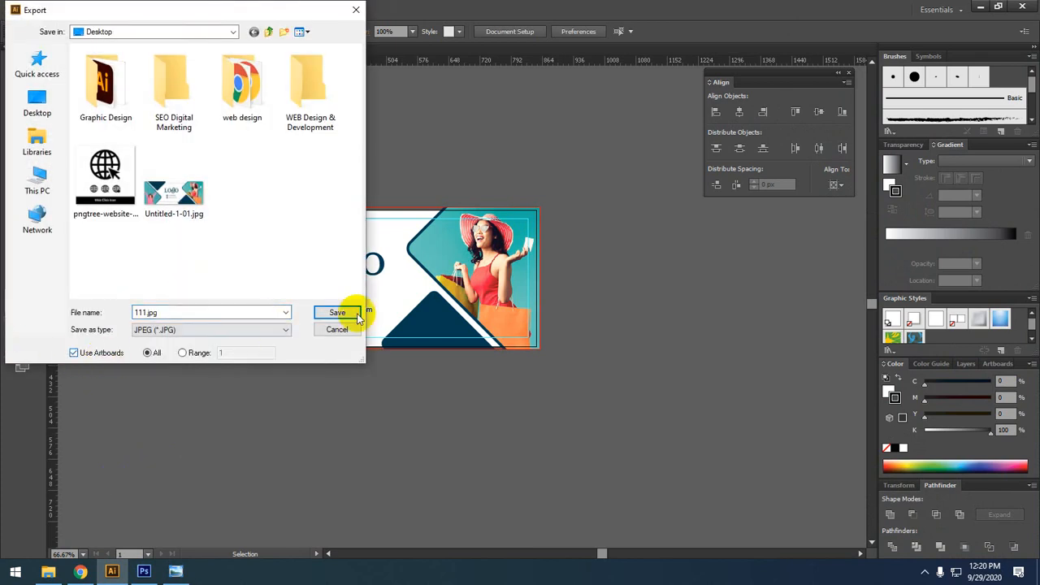
pyautogui.click(321, 309)
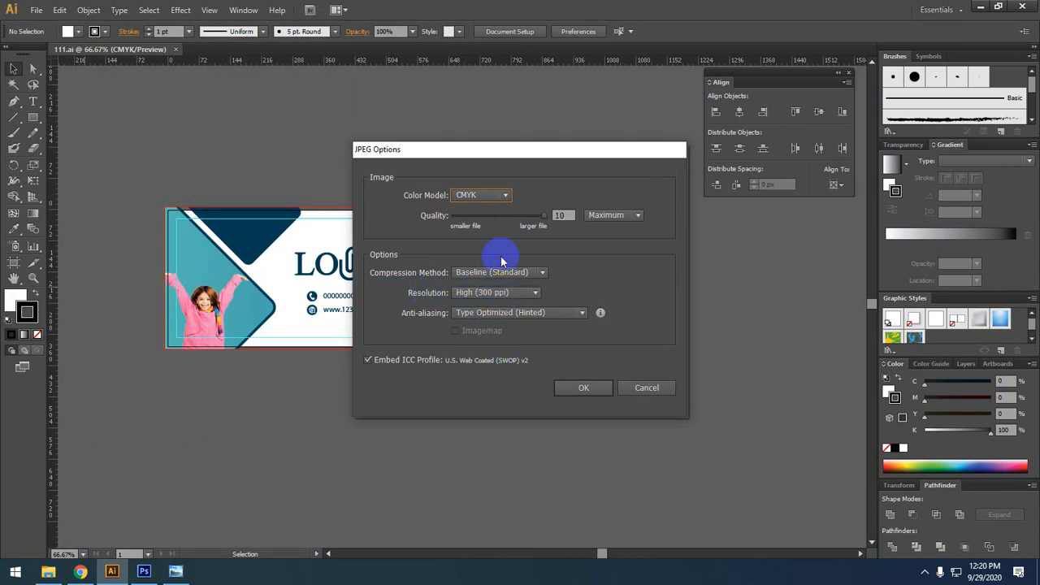
# Set the JPEG color model to RGB and the resolution to Screen (72 ppi), and complete the export
pyautogui.click(488, 195)
pyautogui.click(484, 205)
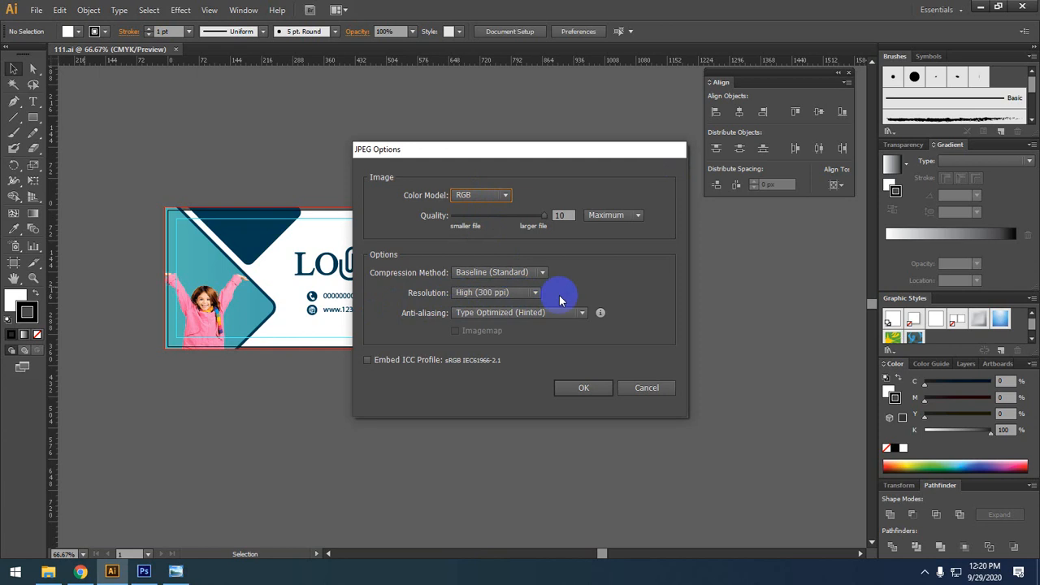
pyautogui.click(517, 293)
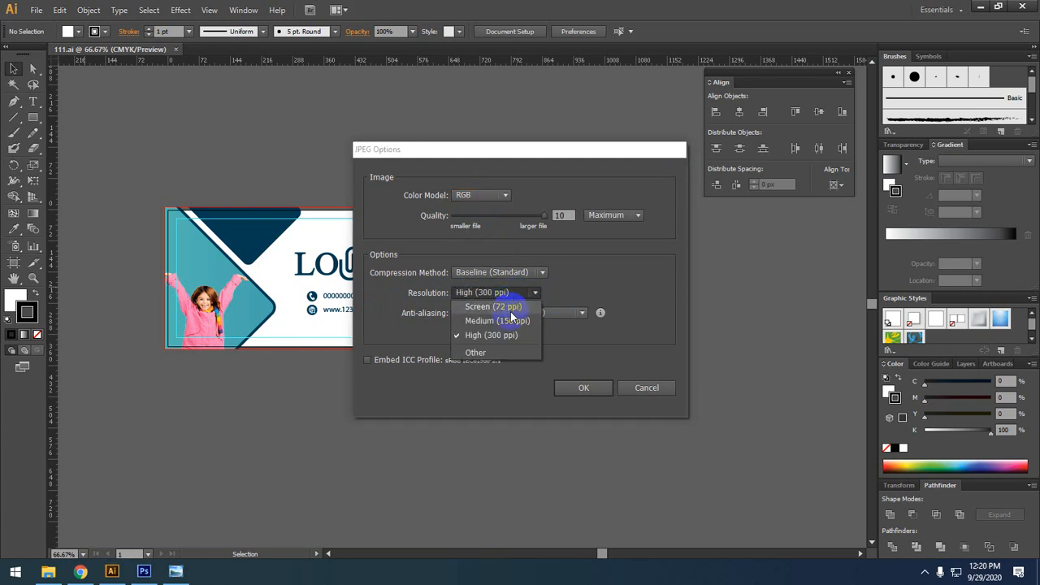
pyautogui.click(511, 308)
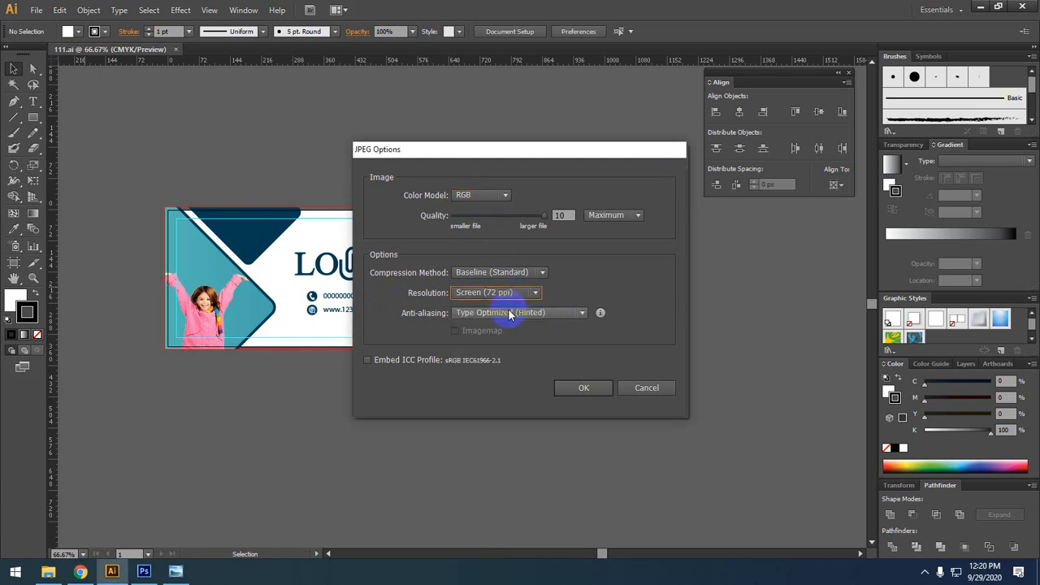
pyautogui.click(593, 395)
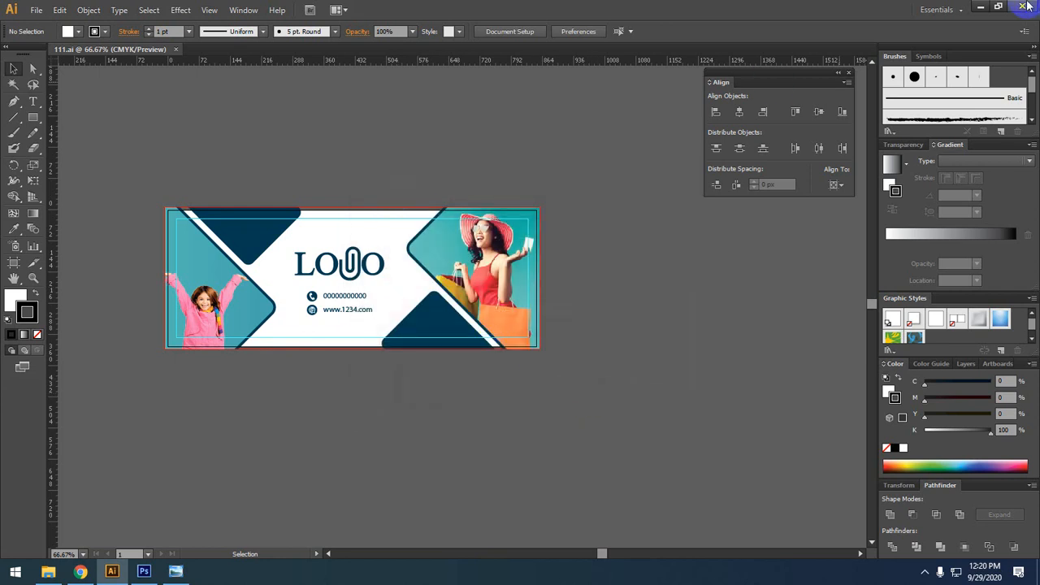
# Go to the desktop and examine the file details of the newly exported 111-01.jpg
pyautogui.click(981, 6)
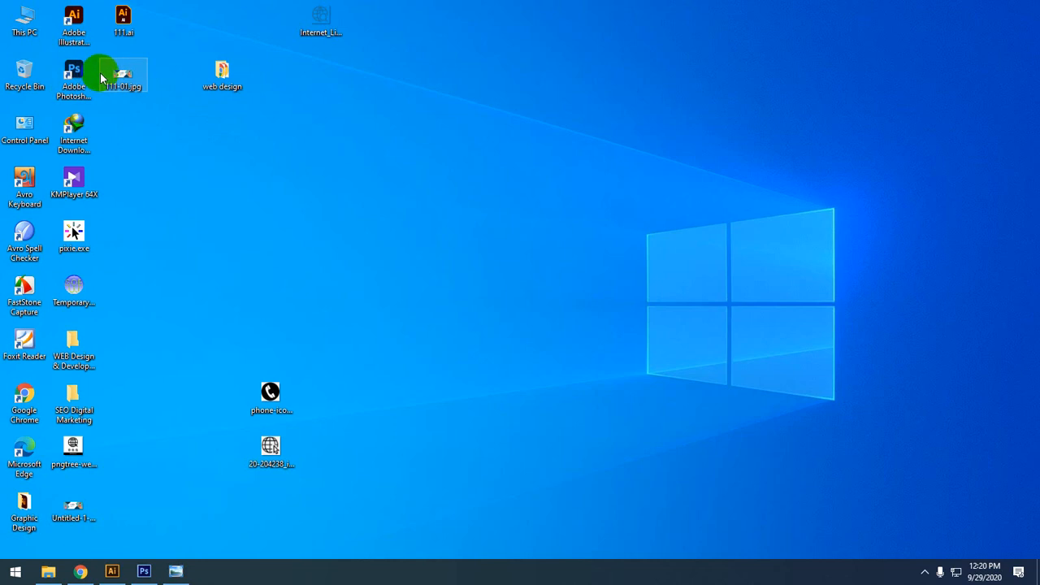
pyautogui.moveTo(103, 79)
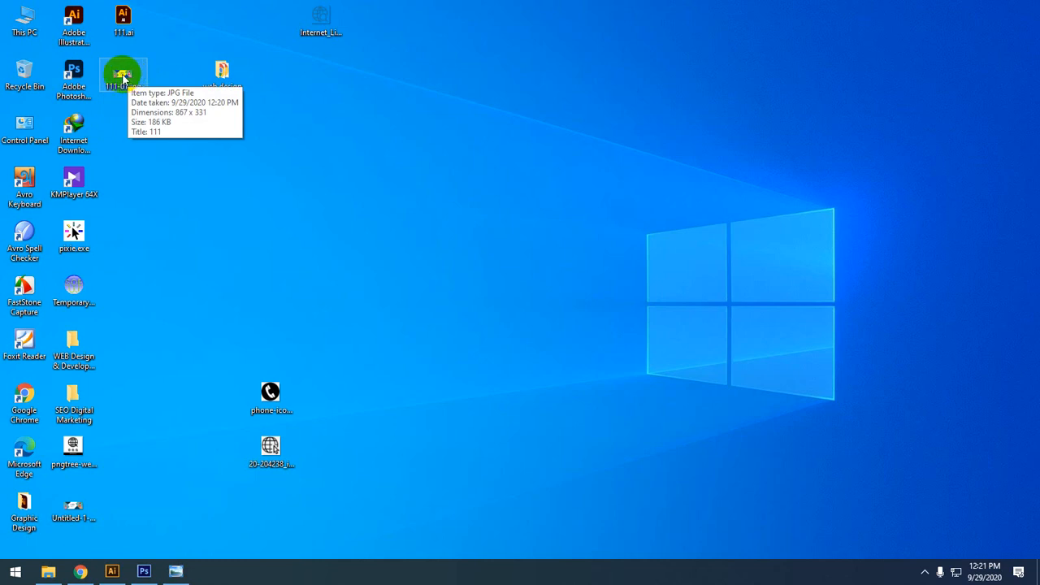
pyautogui.click(123, 79)
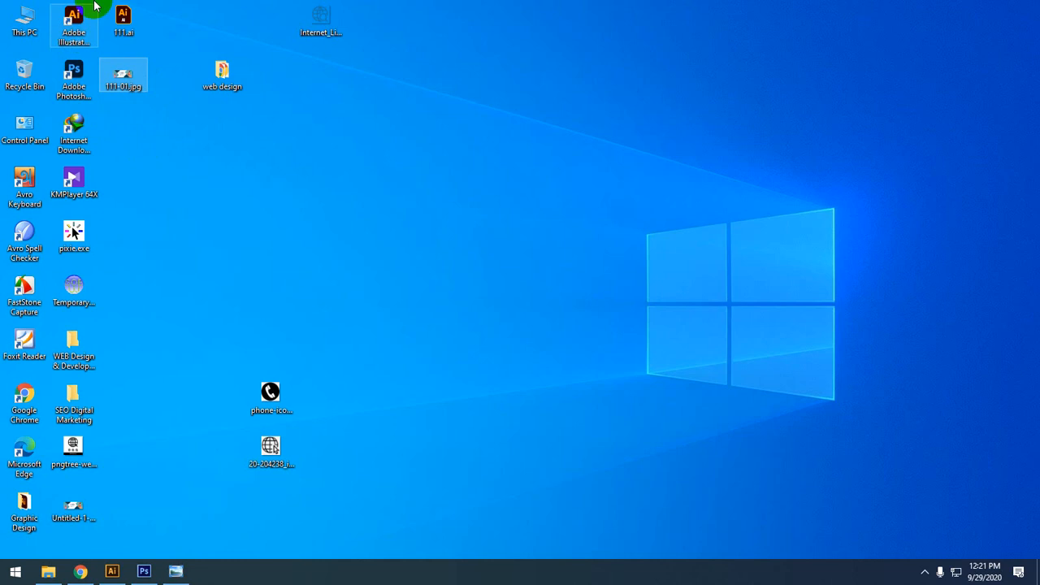
pyautogui.click(112, 571)
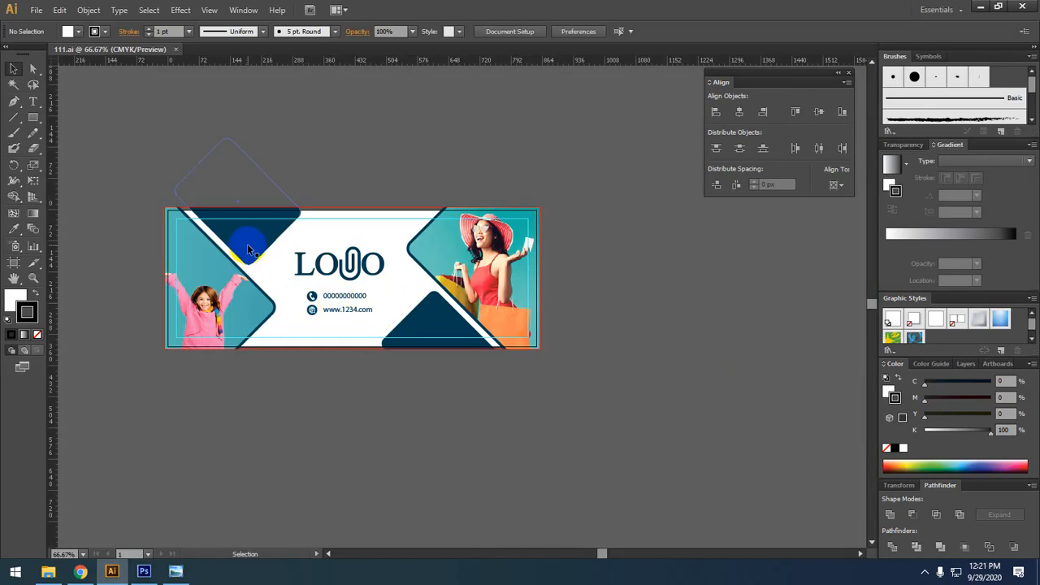
pyautogui.click(981, 7)
# Inspect Untitled-1-01.jpg at close range in Windows Photo Viewer to judge its image quality, and close the viewer
pyautogui.click(175, 571)
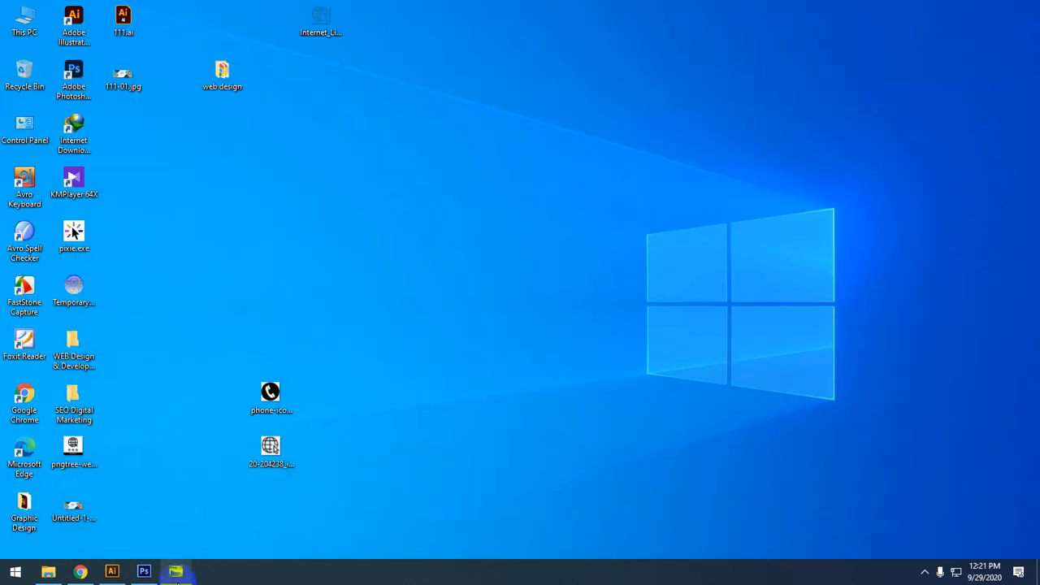
pyautogui.scroll(4, 902, 205)
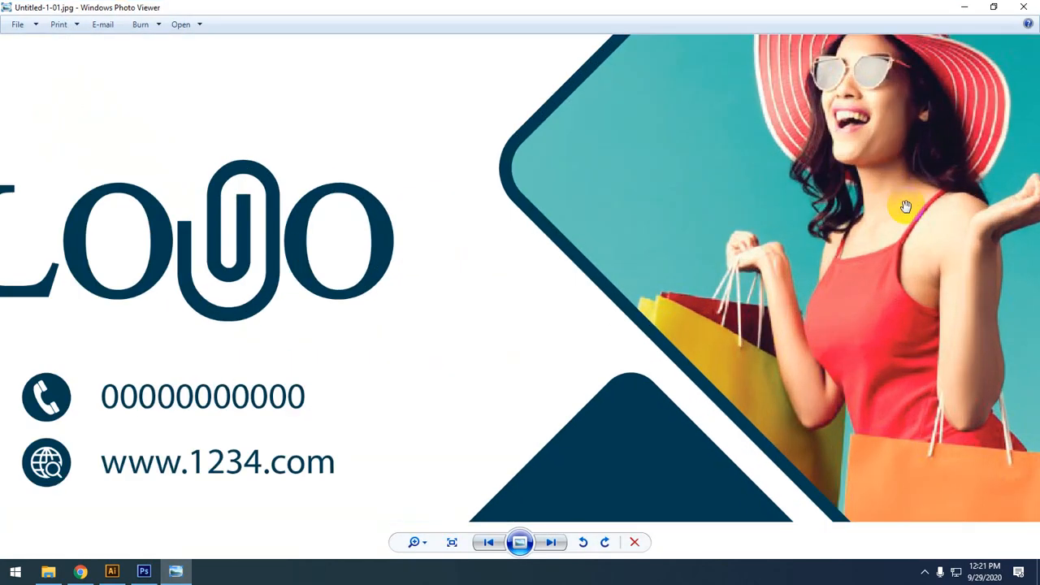
pyautogui.scroll(3, 906, 215)
pyautogui.scroll(-6, 905, 217)
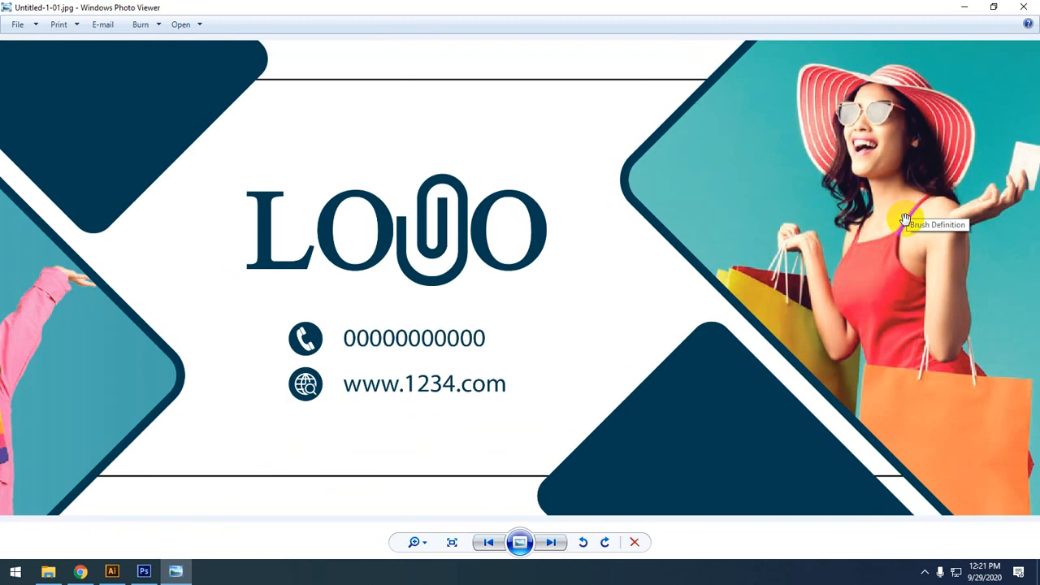
pyautogui.scroll(3, 906, 216)
pyautogui.scroll(-5, 910, 213)
pyautogui.click(965, 7)
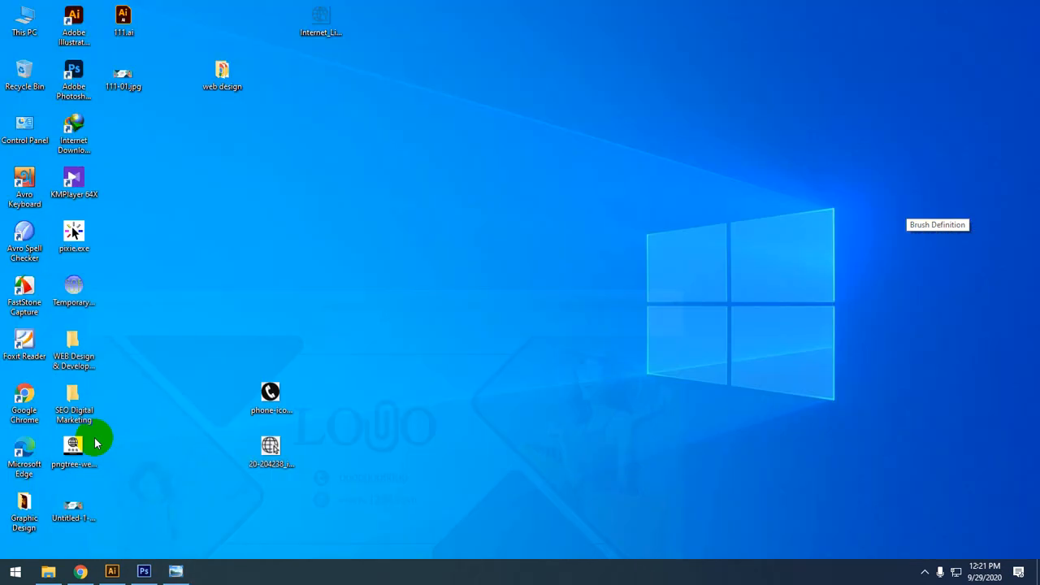
pyautogui.doubleClick(72, 508)
pyautogui.scroll(5, 687, 325)
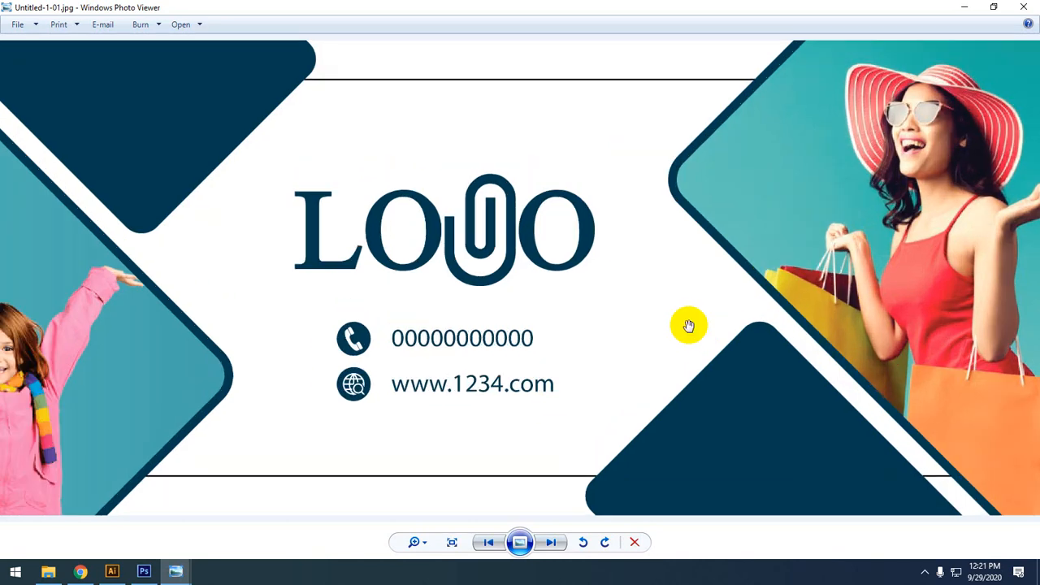
pyautogui.moveTo(807, 250); pyautogui.dragTo(415, 469)
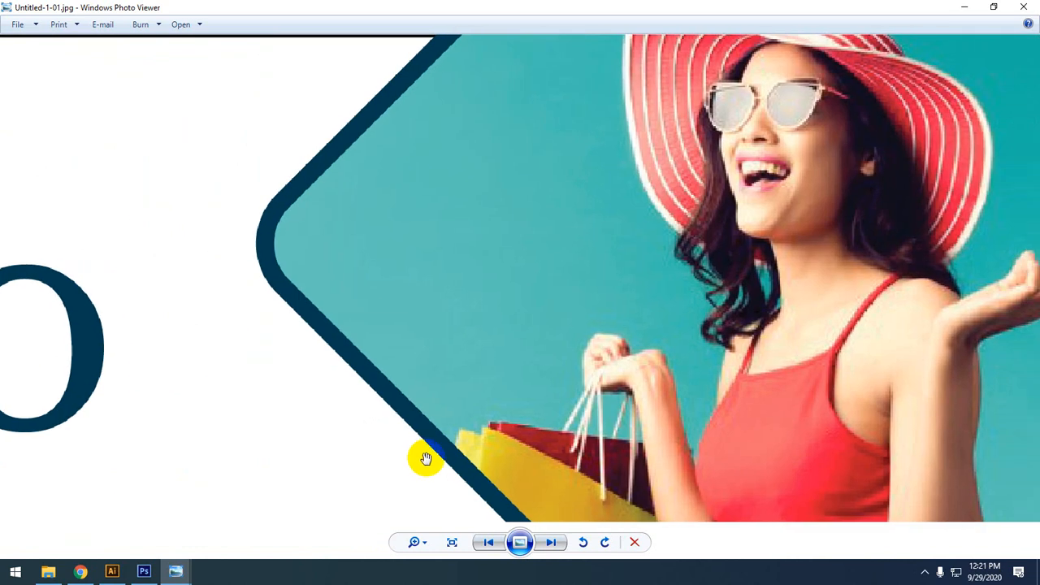
pyautogui.scroll(-5, 430, 457)
pyautogui.click(1028, 8)
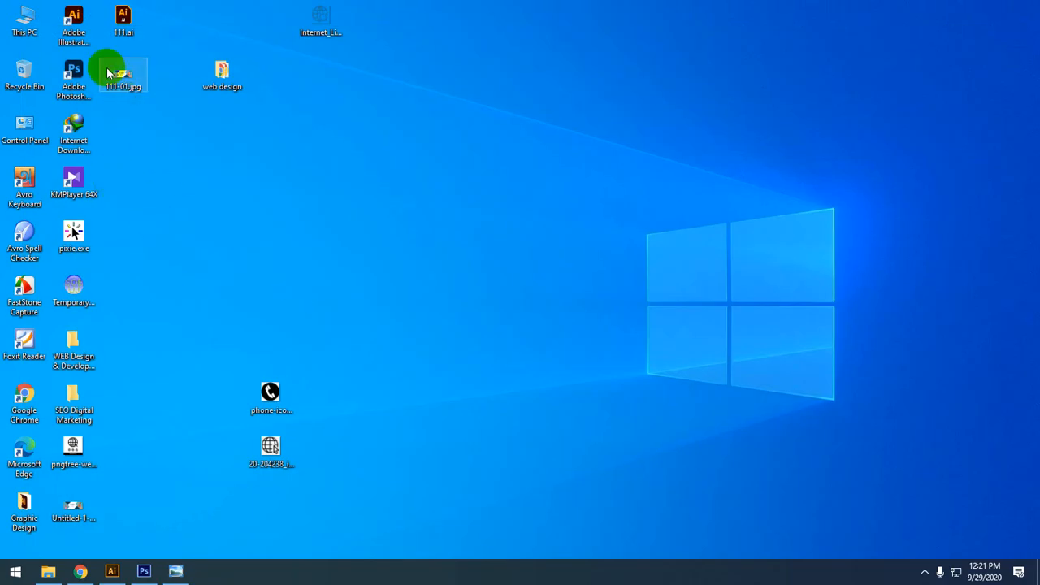
# Switch to Illustrator and open Save for Web for the design, using the JPEG High preset with the JPEG format
pyautogui.moveTo(110, 71)
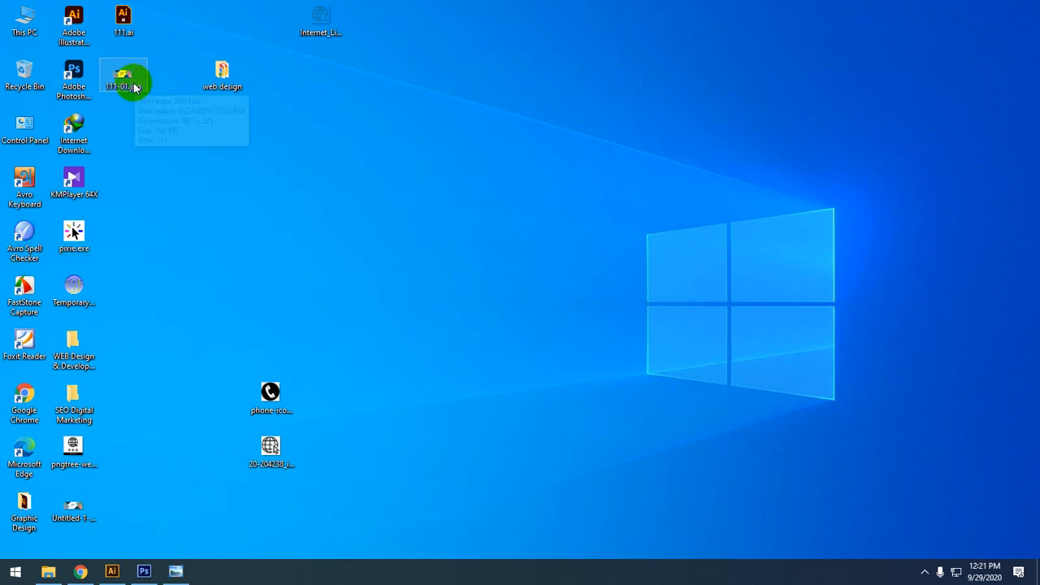
pyautogui.click(112, 571)
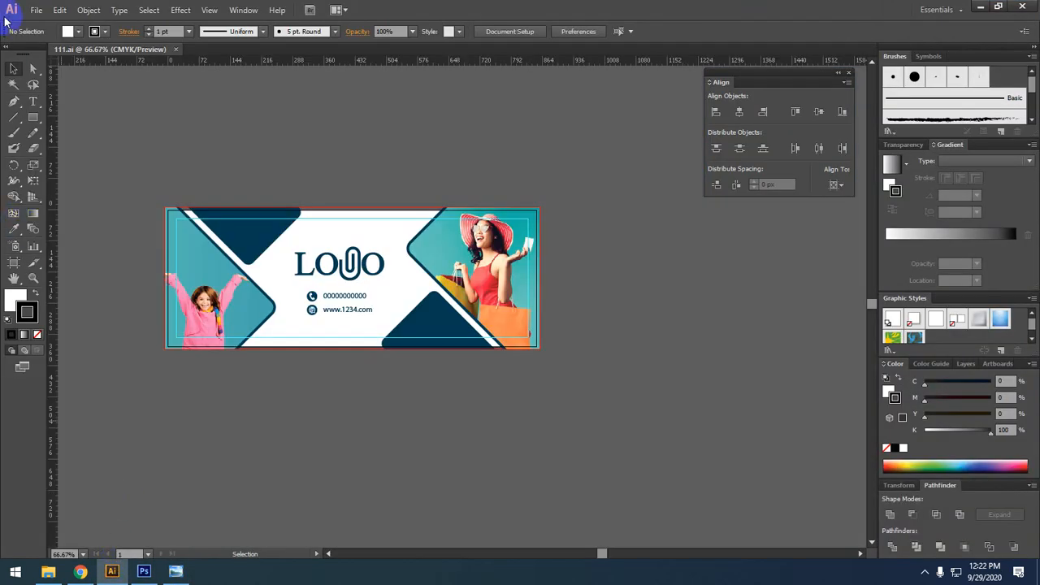
pyautogui.click(38, 11)
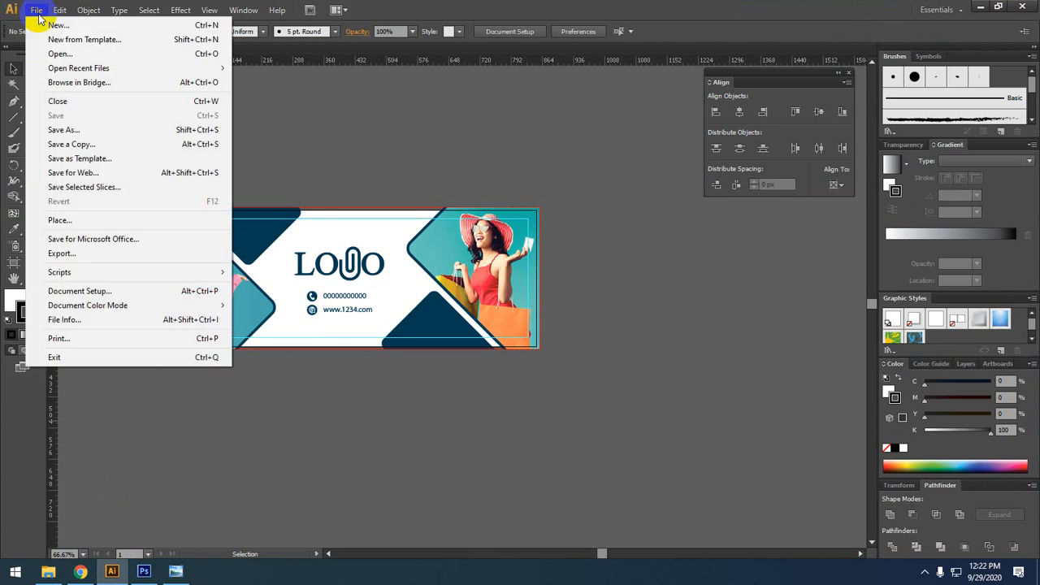
pyautogui.click(68, 174)
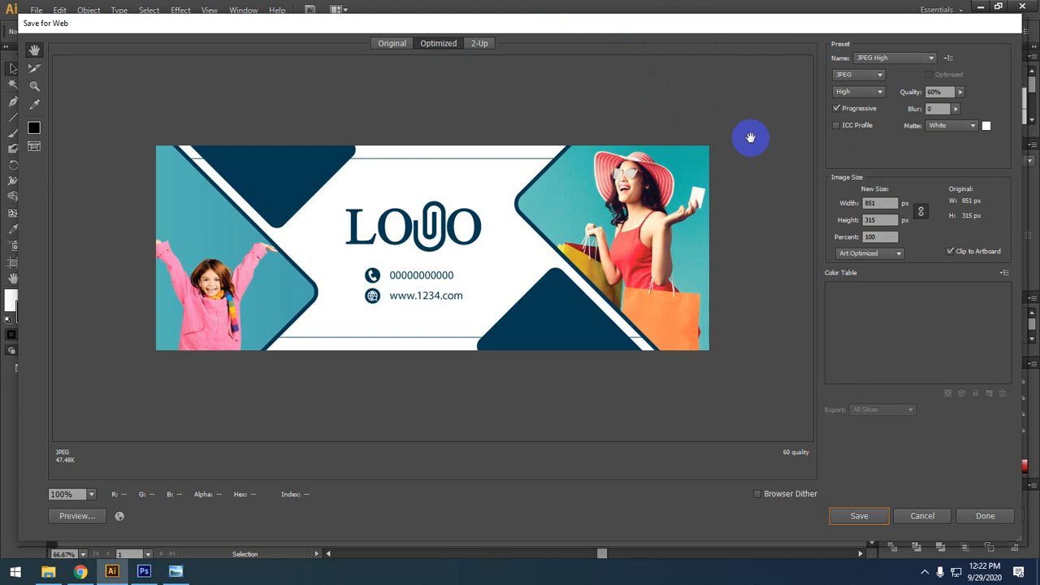
pyautogui.click(875, 59)
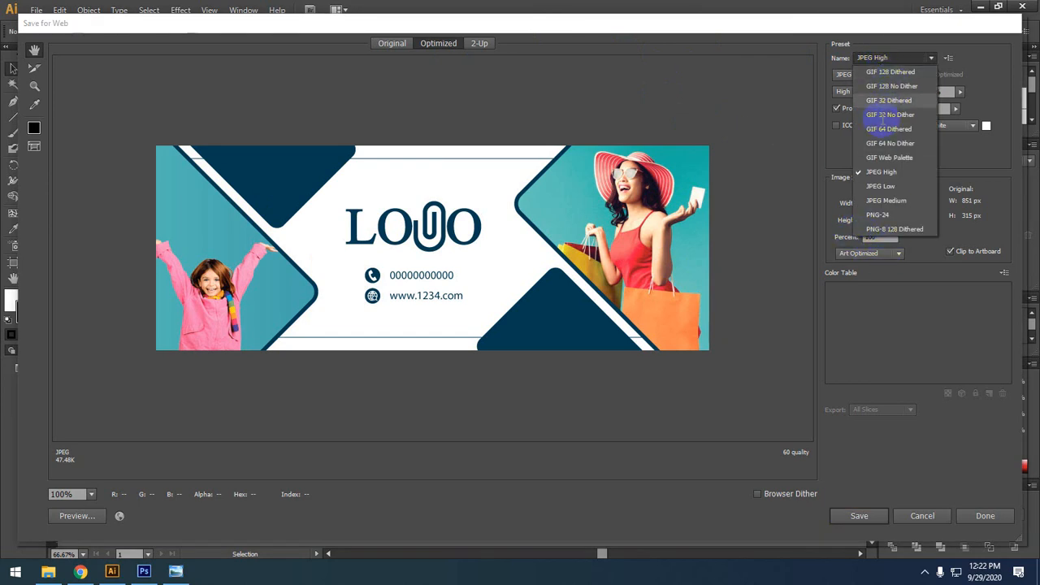
pyautogui.click(880, 171)
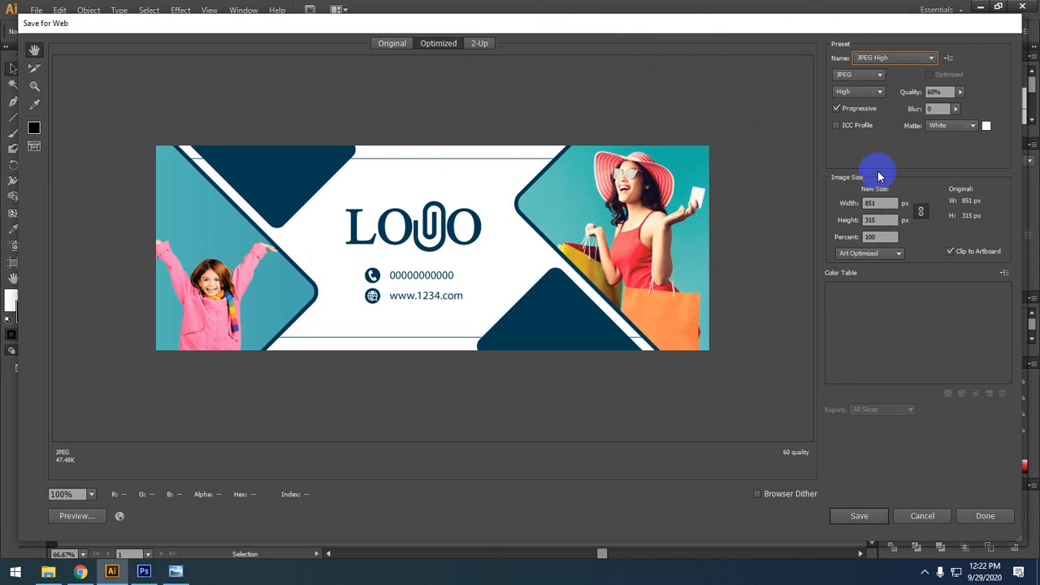
pyautogui.click(869, 75)
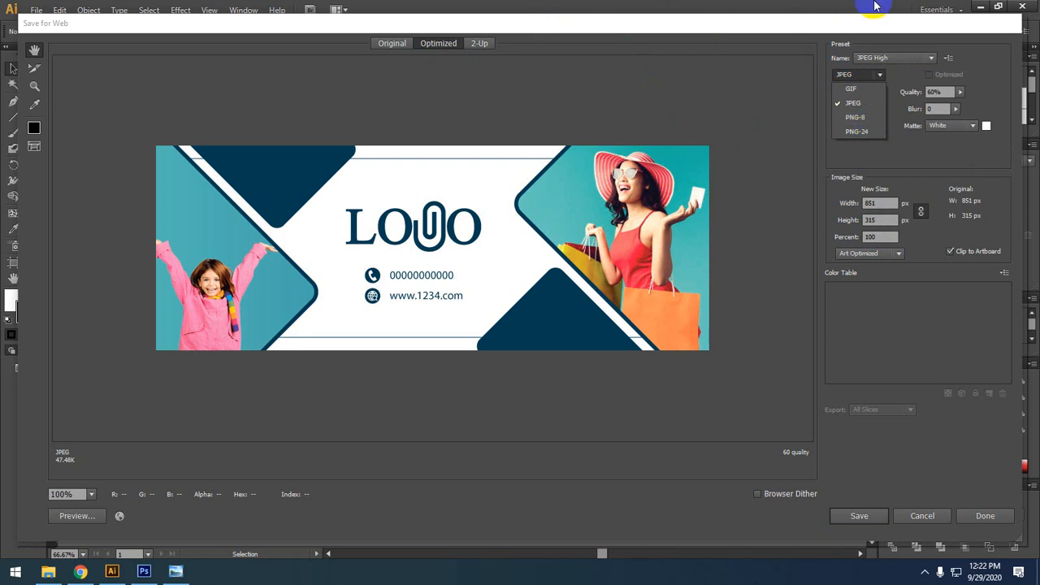
pyautogui.click(862, 109)
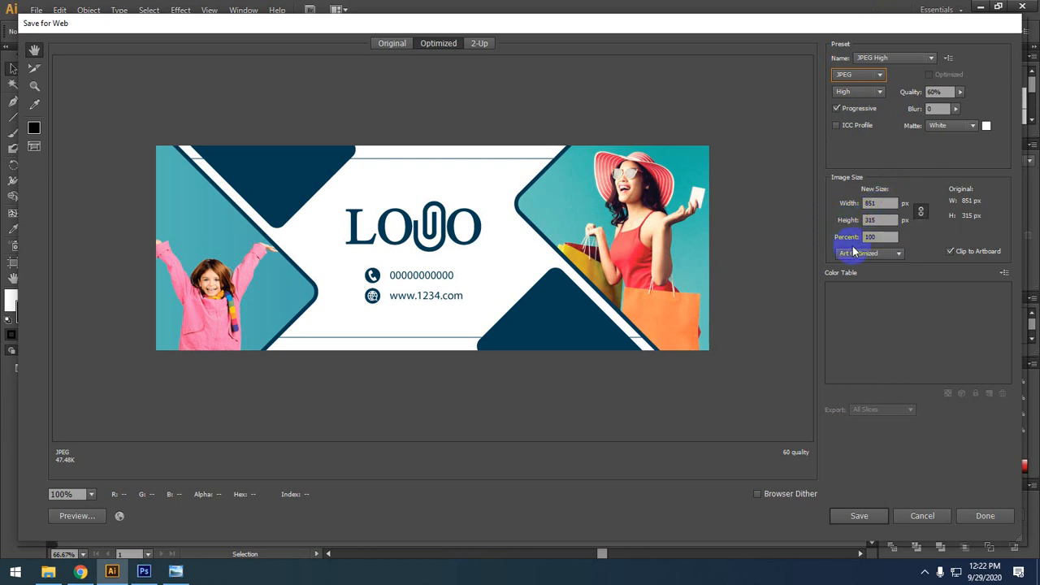
pyautogui.click(882, 241)
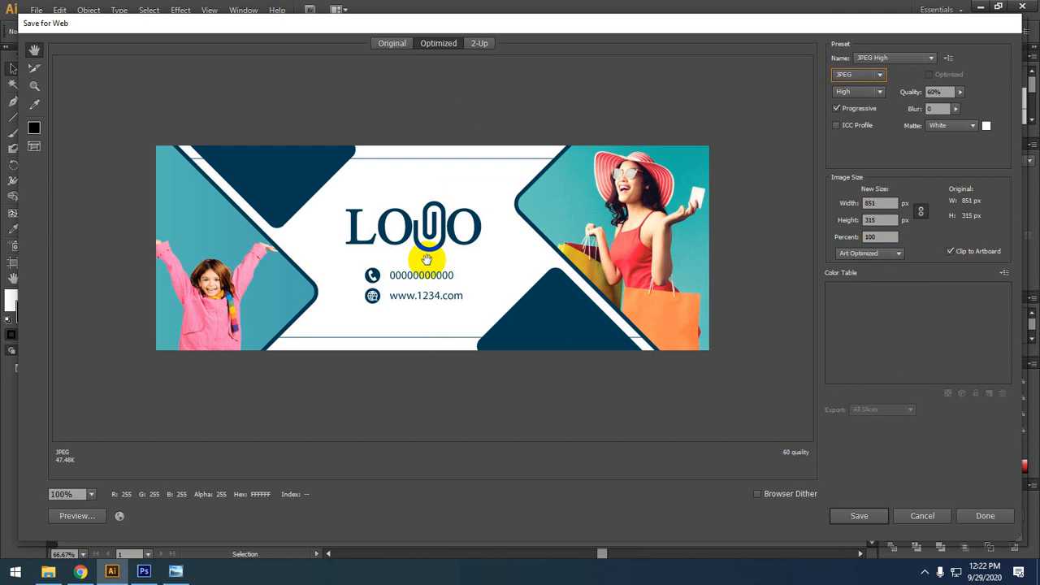
# Inspect the optimized preview at 300% zoom and return it to 100%
pyautogui.click(91, 494)
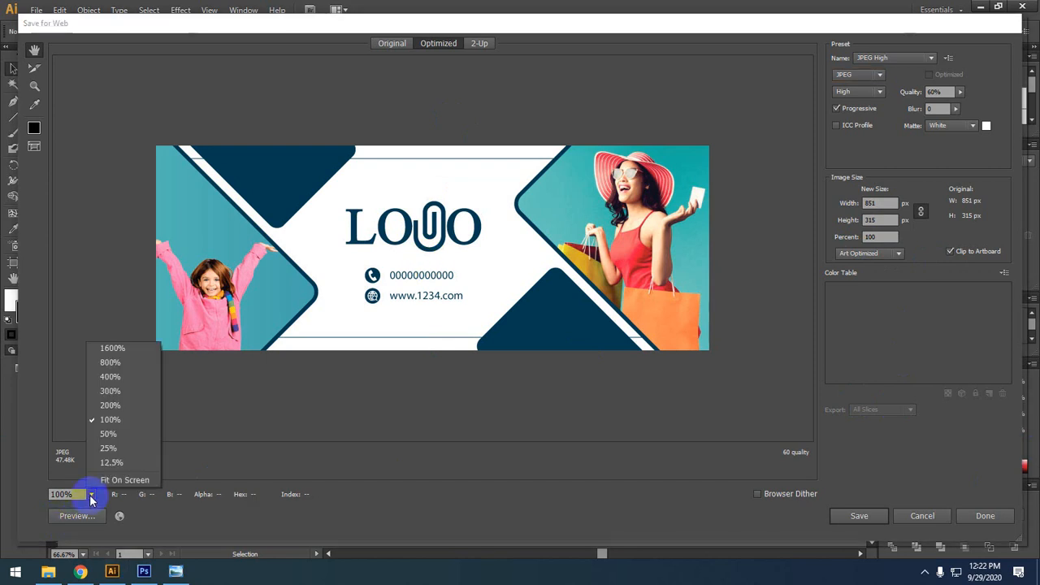
pyautogui.click(111, 391)
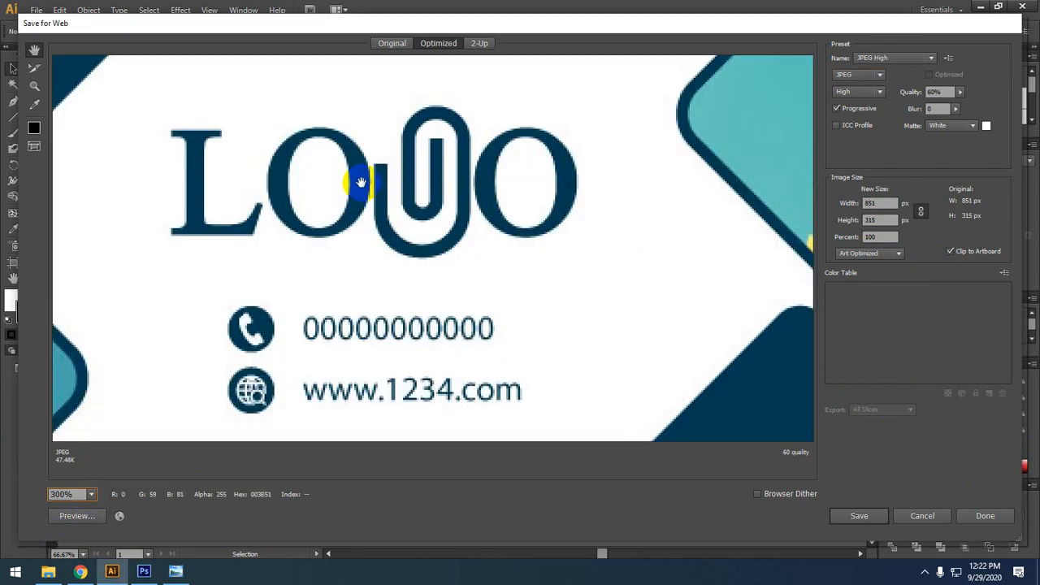
pyautogui.click(91, 494)
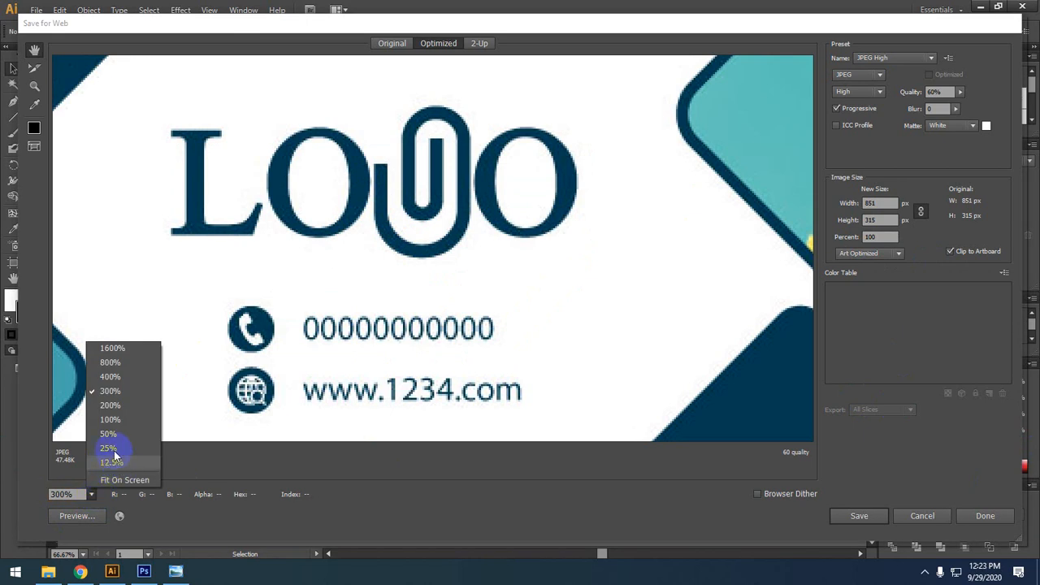
pyautogui.click(114, 419)
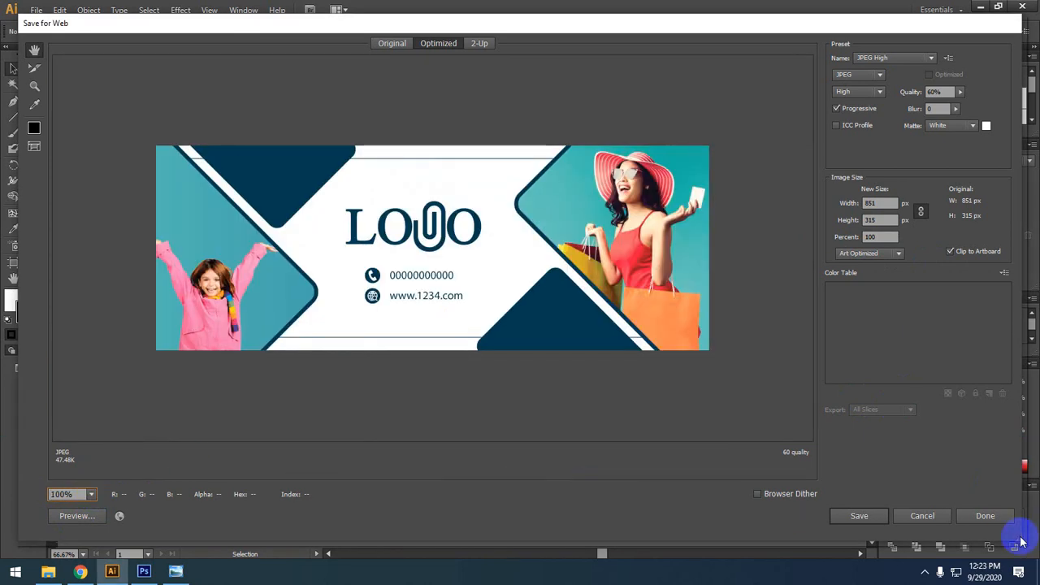
# Set the JPEG compression quality to Maximum in the Save for Web settings
pyautogui.click(850, 519)
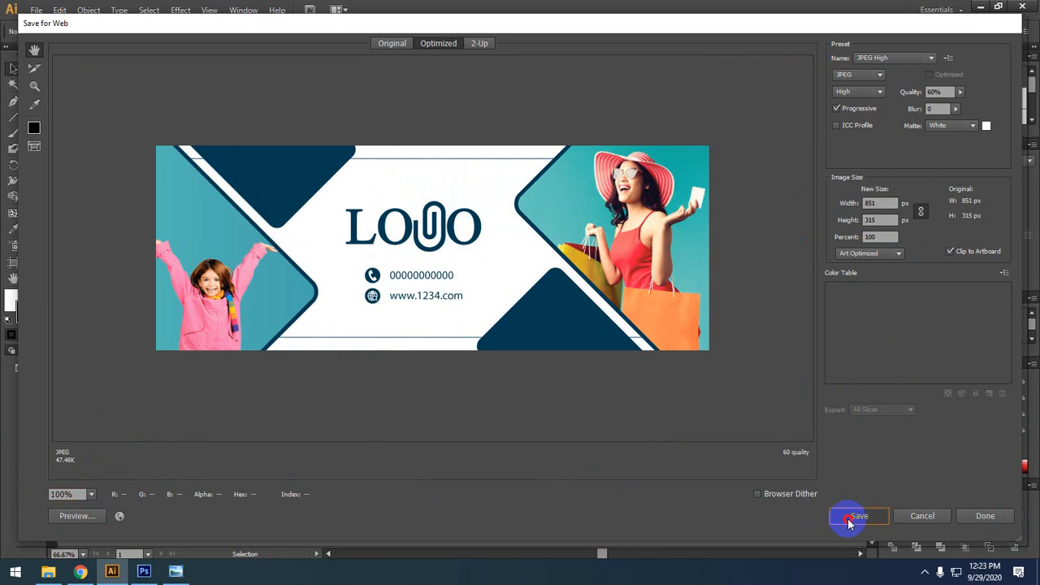
pyautogui.click(852, 93)
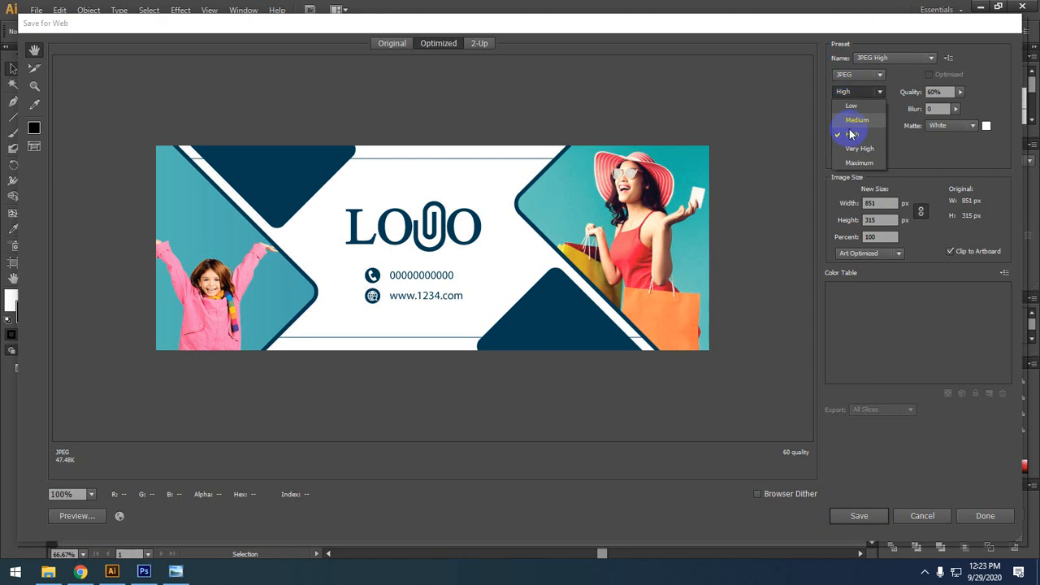
pyautogui.click(863, 154)
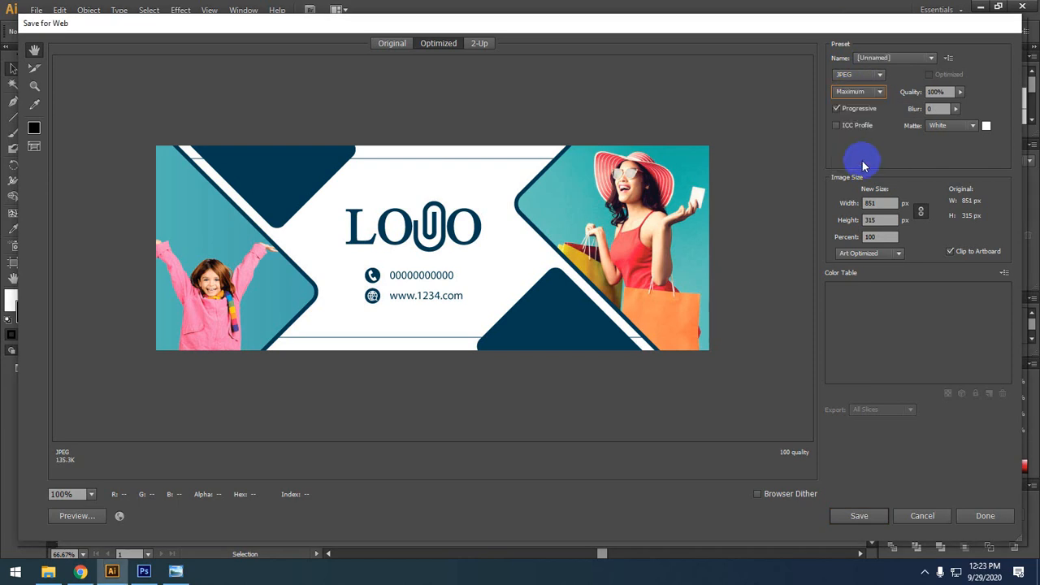
pyautogui.click(882, 203)
pyautogui.click(871, 220)
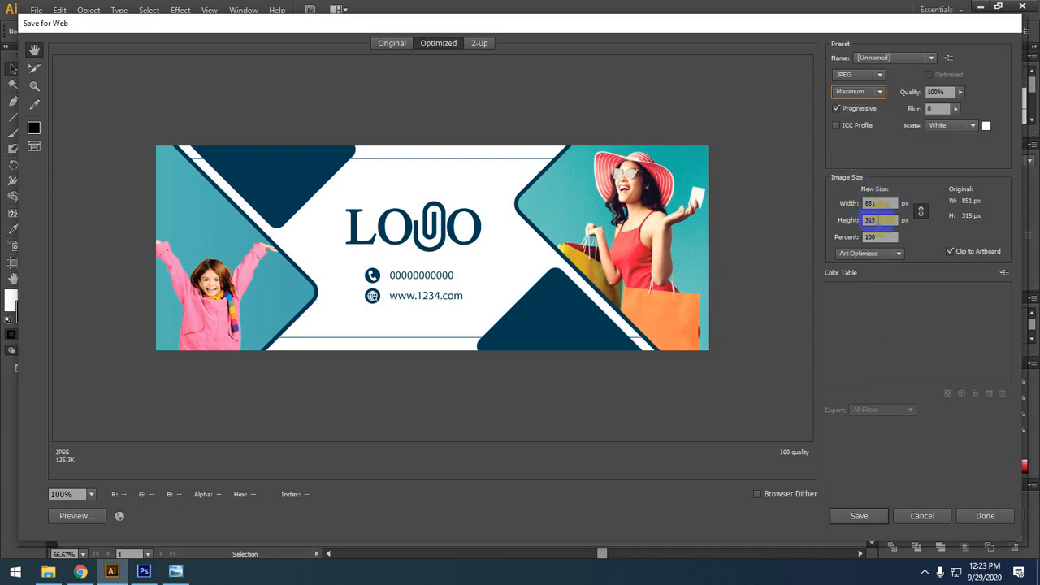
pyautogui.click(866, 203)
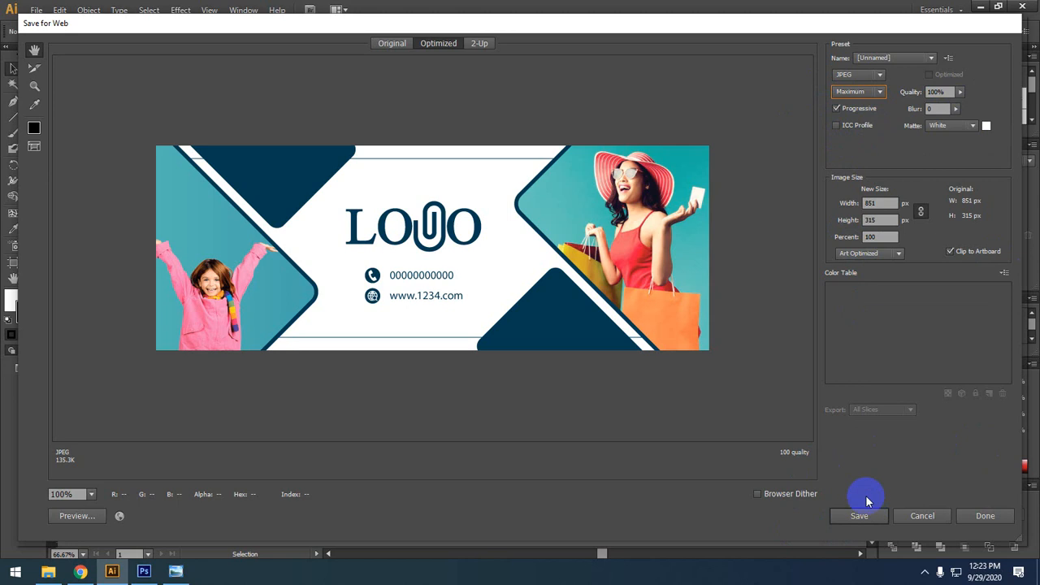
# Save the optimized image to the Desktop as 111.jpg, with the file type Images Only (*.jpg)
pyautogui.click(857, 517)
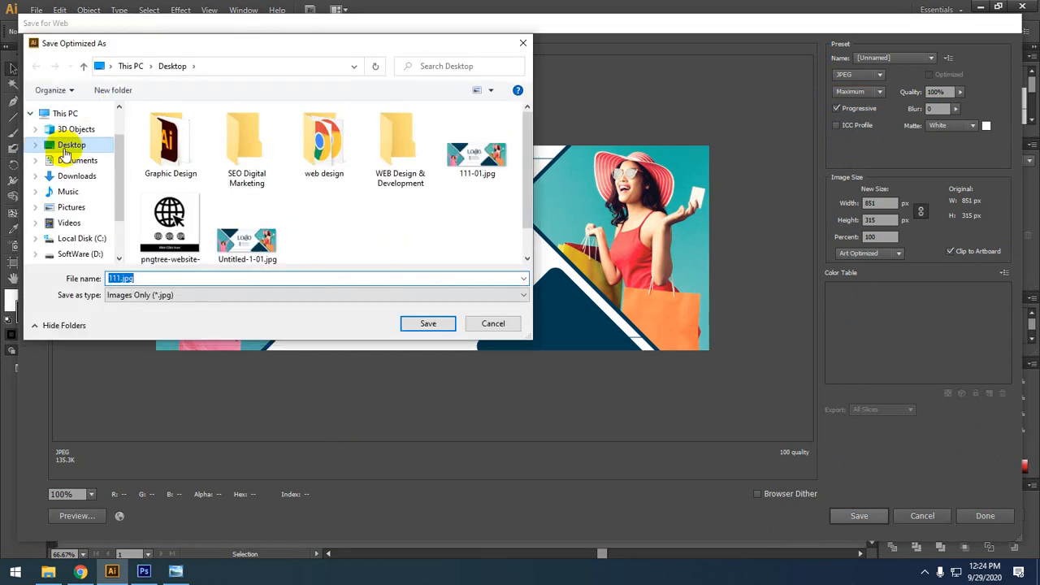
pyautogui.click(64, 150)
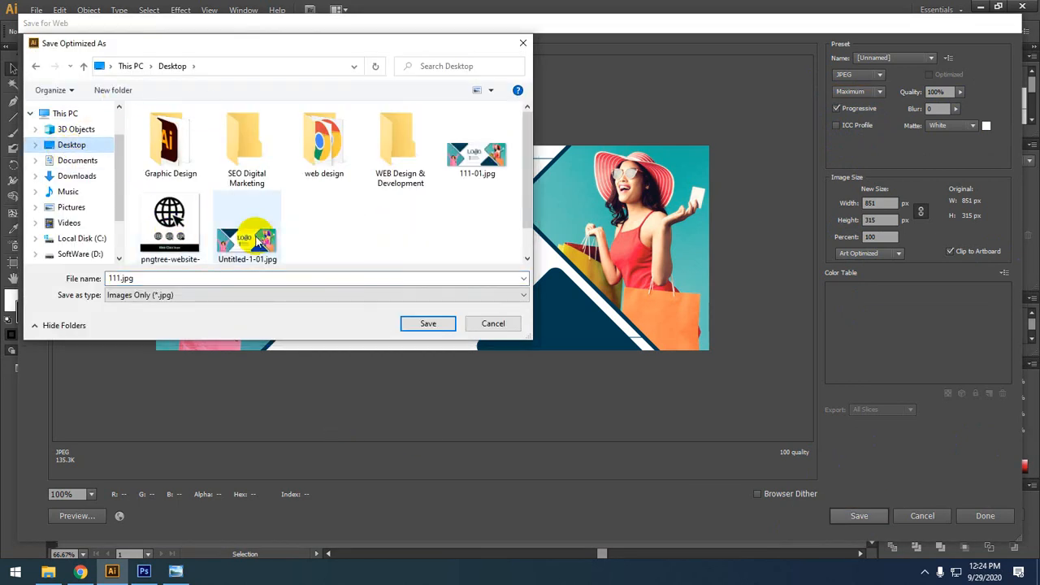
pyautogui.click(146, 297)
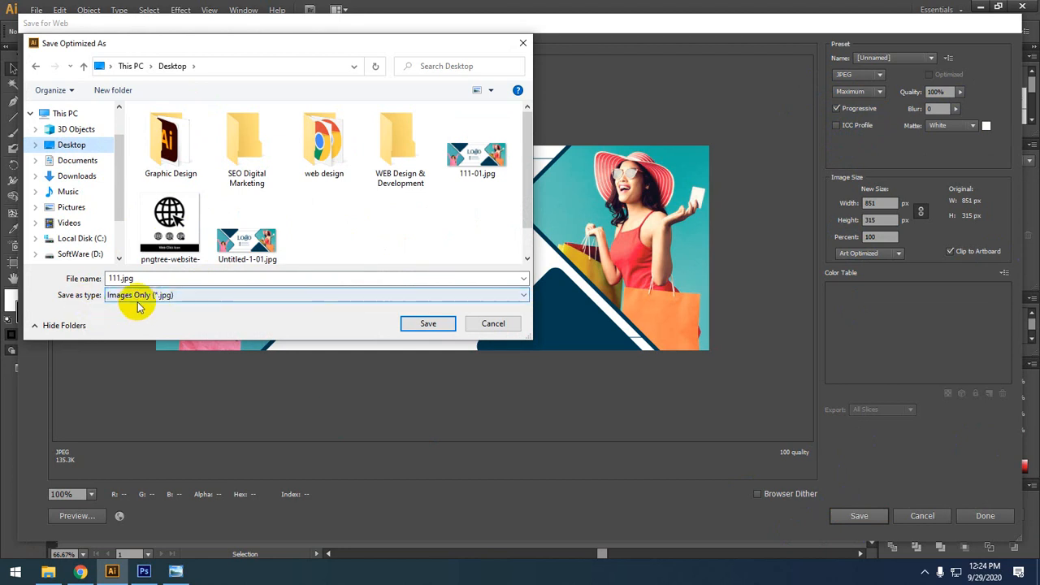
pyautogui.click(163, 295)
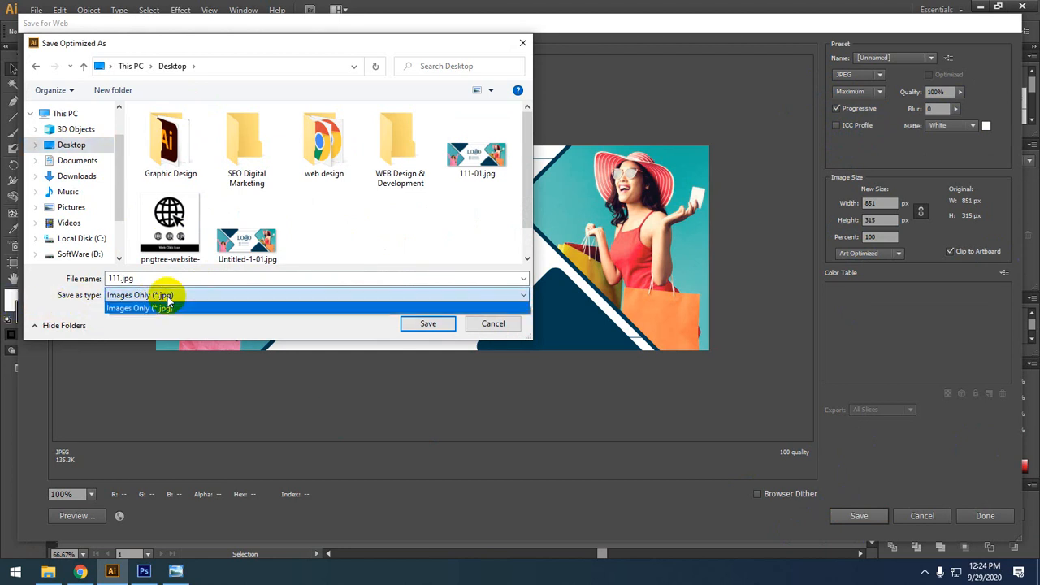
pyautogui.click(165, 294)
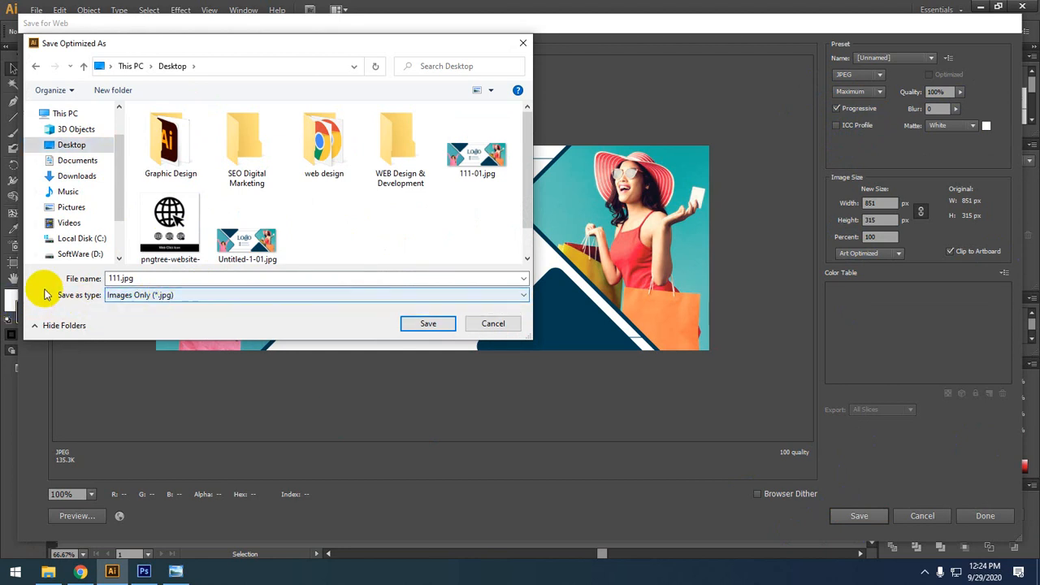
pyautogui.click(372, 301)
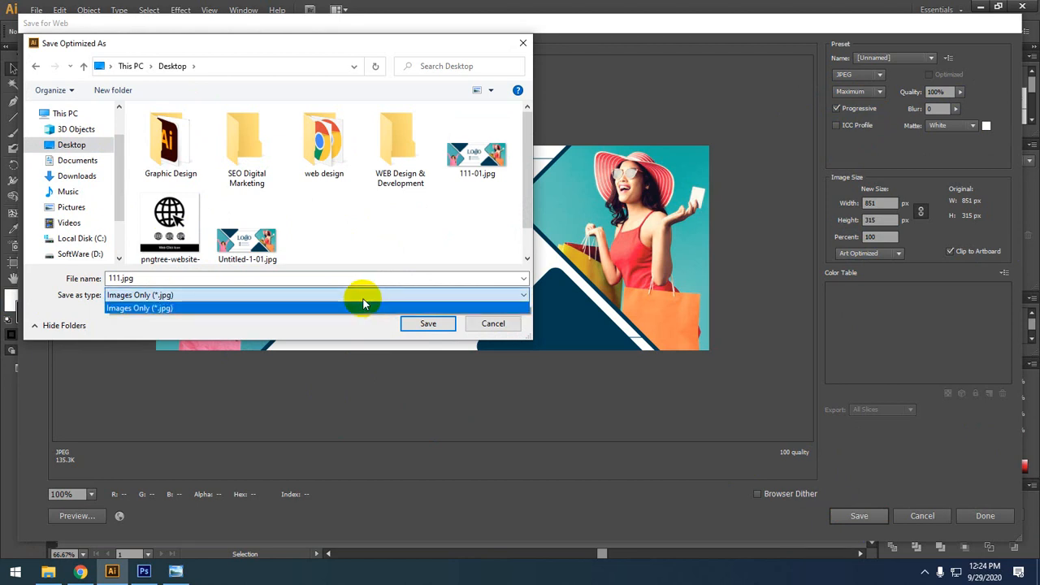
pyautogui.click(362, 303)
pyautogui.click(429, 323)
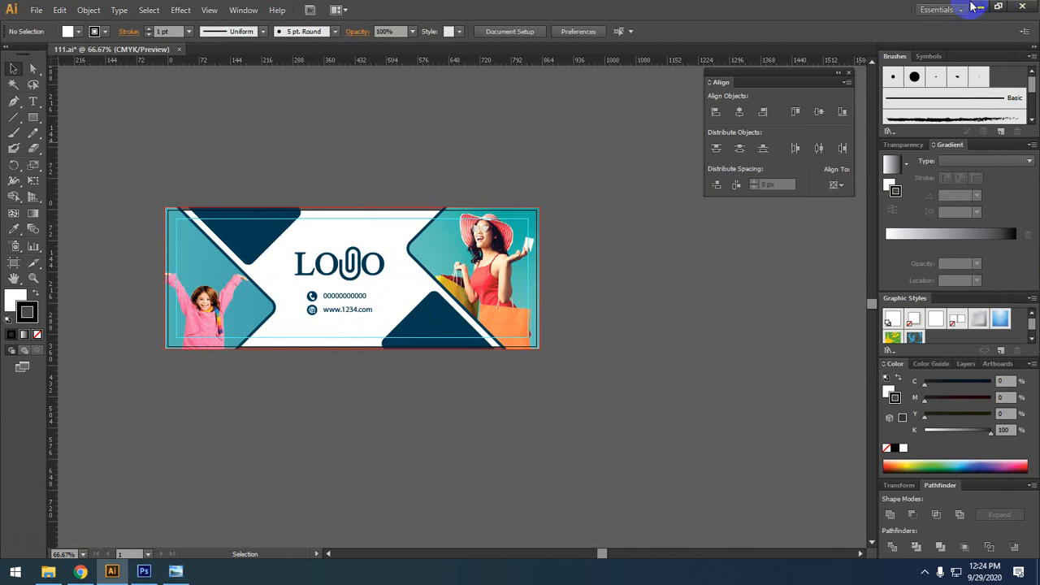
# Go to the desktop and compare the file details of 111.jpg with those of 111-01.jpg
pyautogui.click(972, 10)
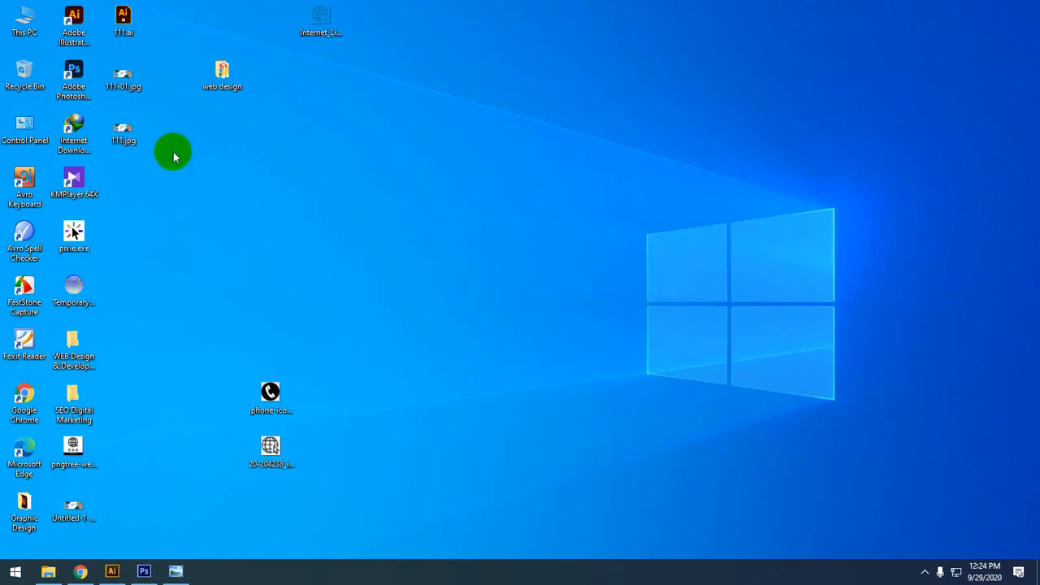
pyautogui.click(124, 138)
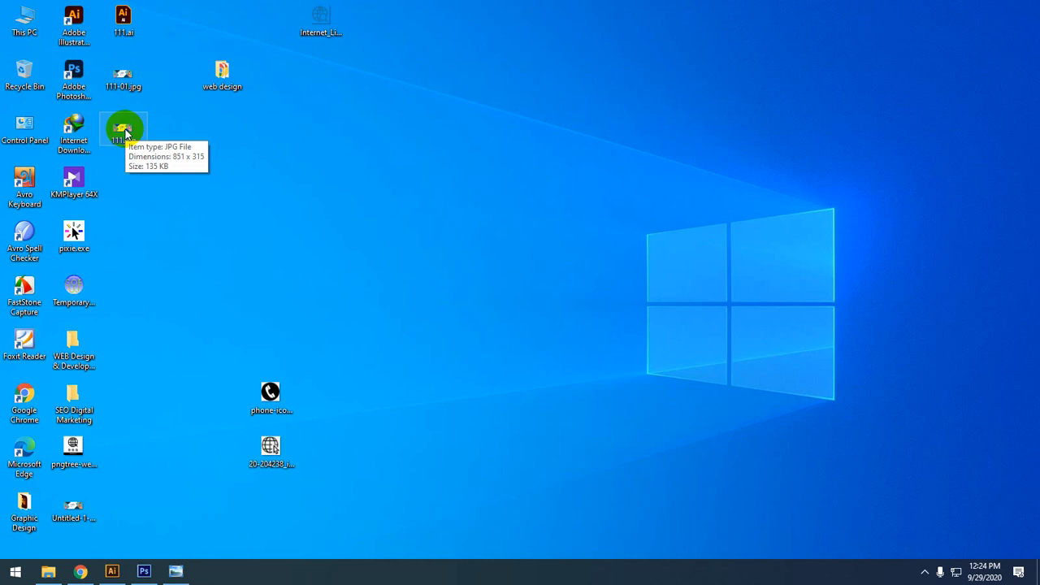
pyautogui.click(124, 132)
pyautogui.click(121, 85)
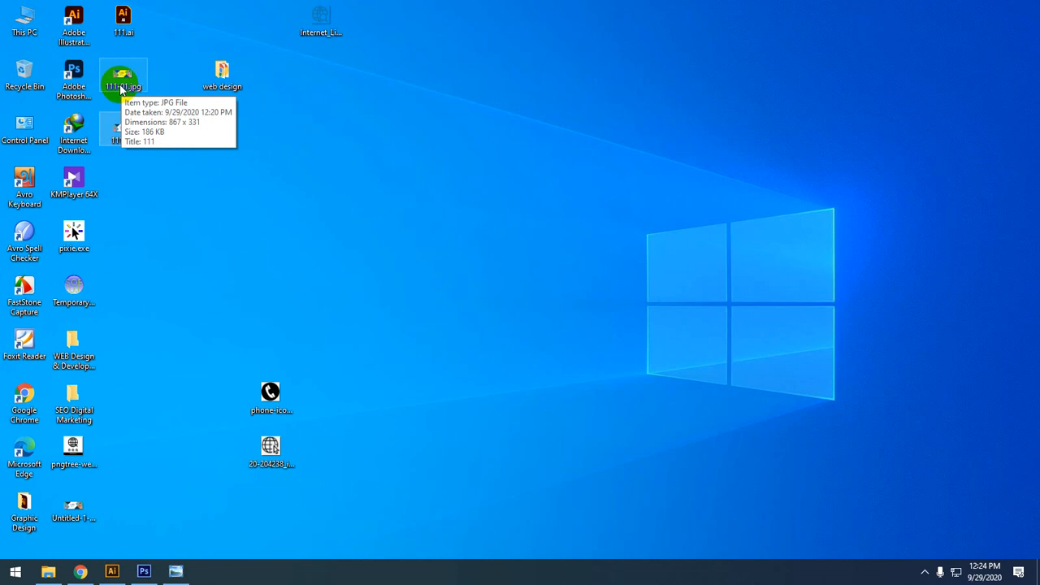
pyautogui.click(124, 130)
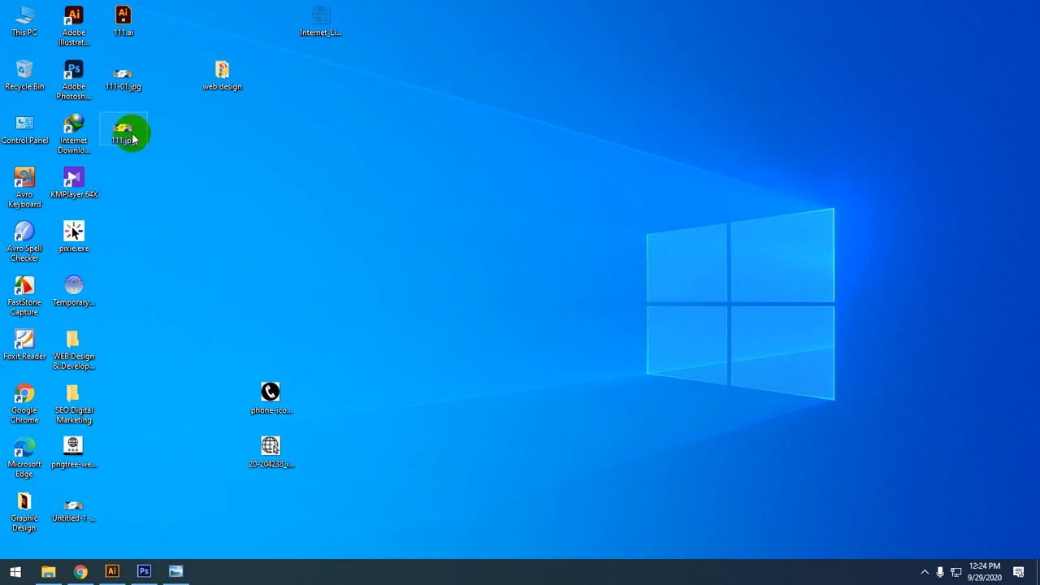
# Inspect 111.jpg at different zoom levels in Windows Photo Viewer, and close the viewer
pyautogui.doubleClick(123, 130)
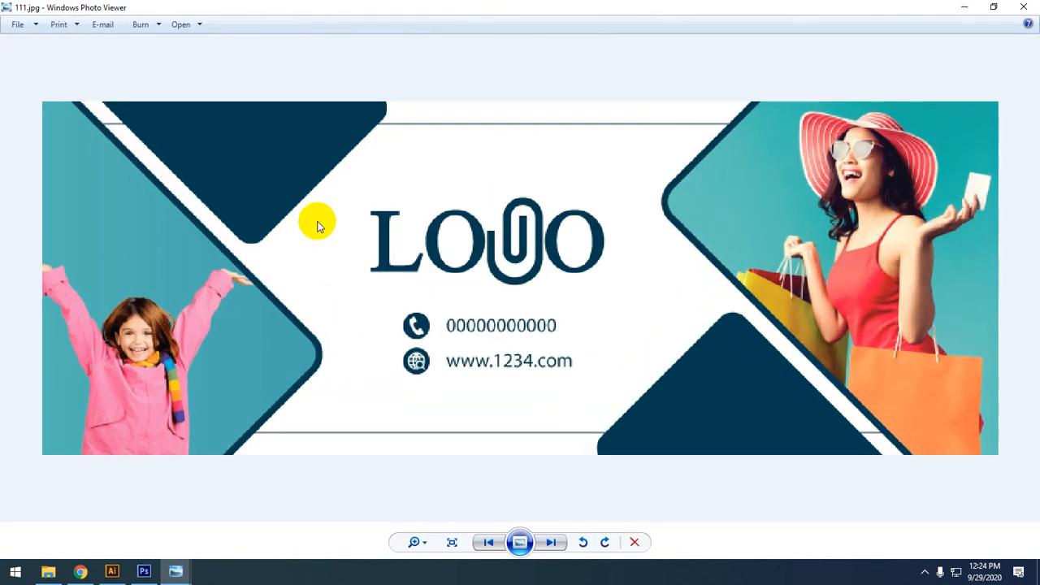
pyautogui.scroll(-3, 318, 221)
pyautogui.scroll(3, 317, 222)
pyautogui.scroll(-3, 323, 220)
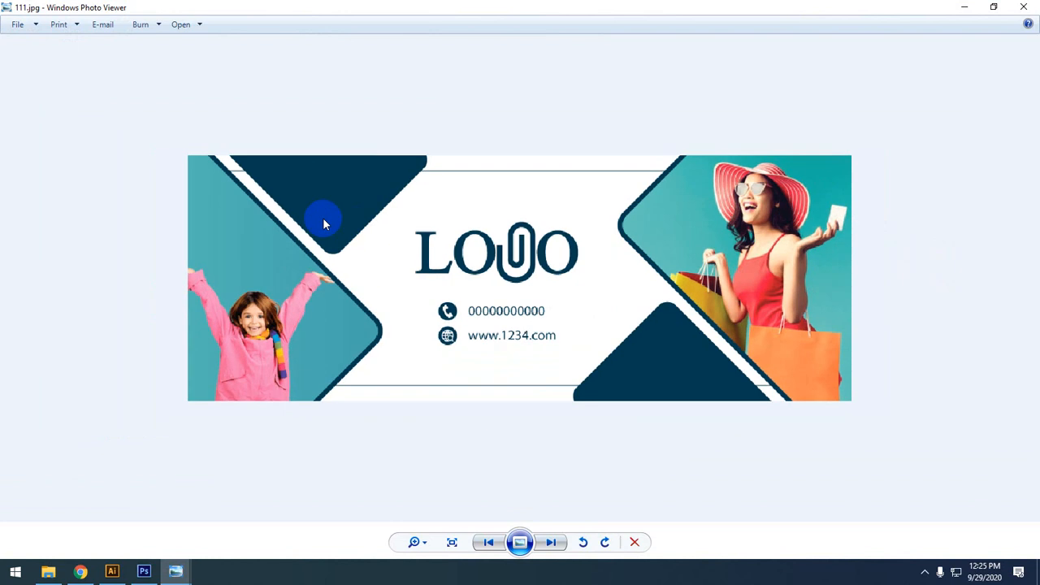
pyautogui.scroll(2, 709, 226)
pyautogui.click(1023, 7)
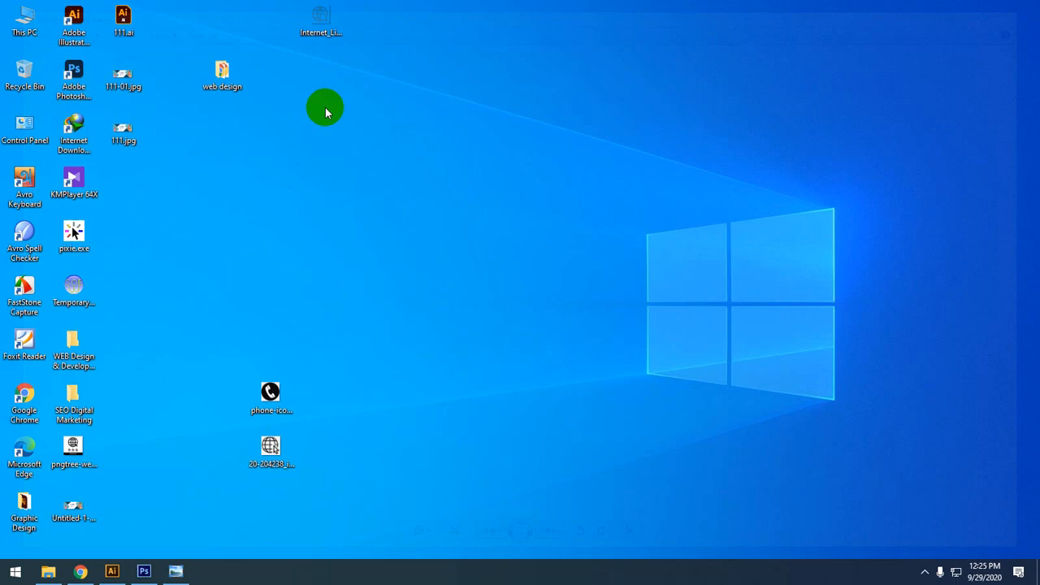
# Open 111-01.jpg in Windows Photo Viewer to compare its image quality at different zoom levels, and close the viewer
pyautogui.doubleClick(139, 76)
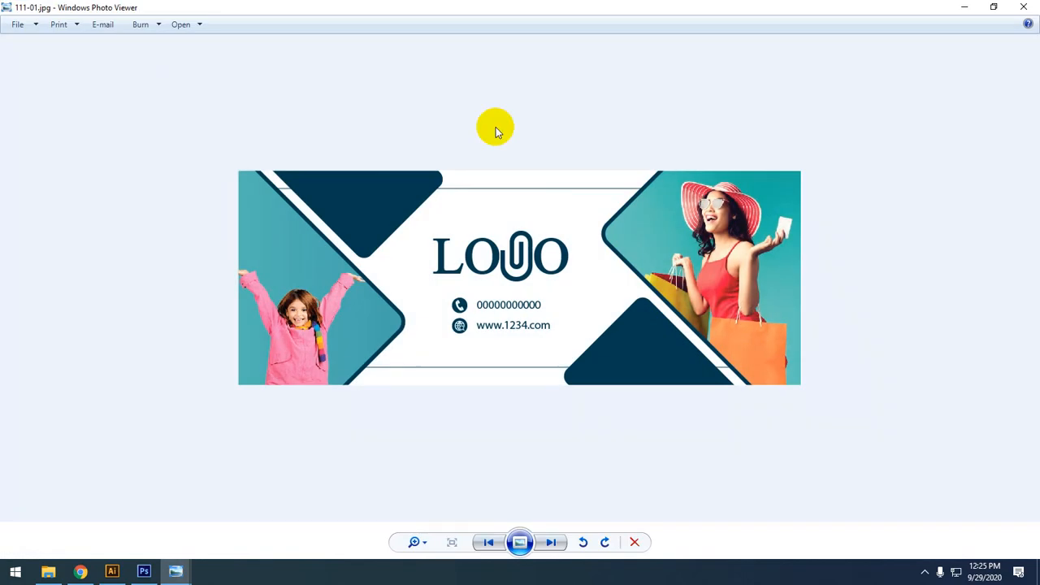
pyautogui.scroll(1, 626, 232)
pyautogui.scroll(-3, 623, 226)
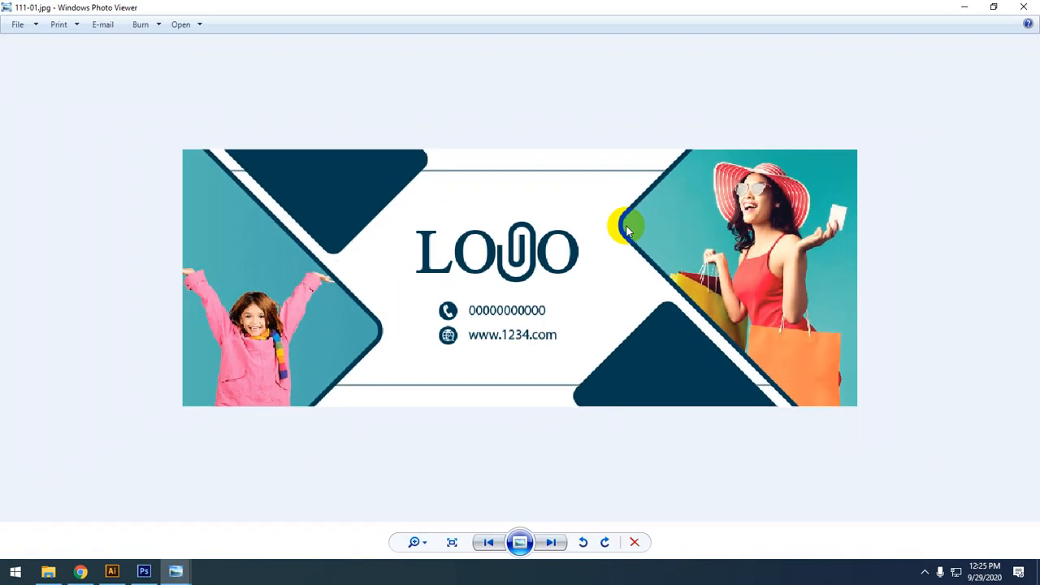
pyautogui.click(1024, 7)
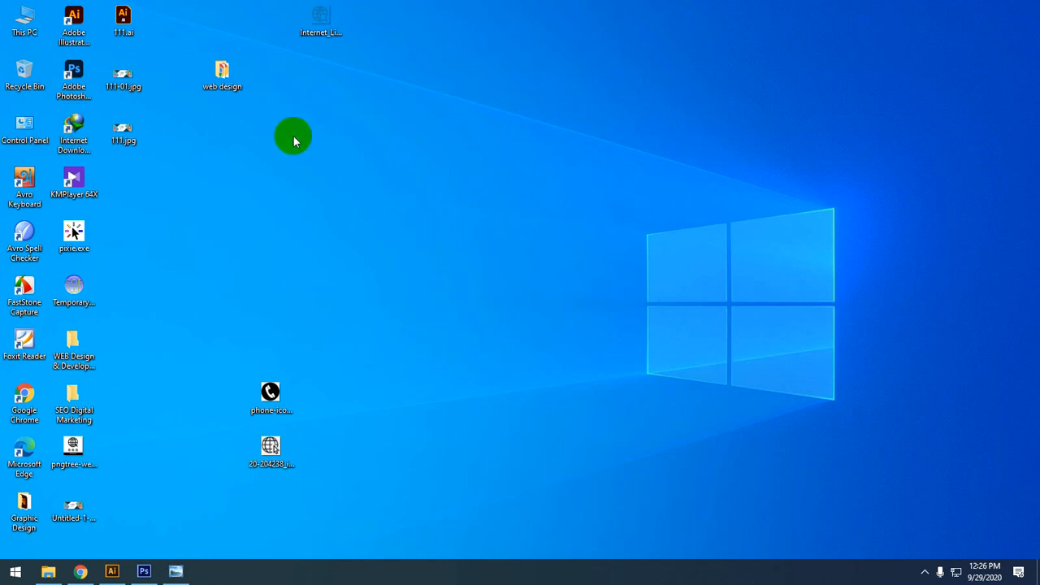
# Refresh the desktop and switch back to the 111.ai banner in Illustrator
pyautogui.rightClick(394, 126)
pyautogui.click(447, 163)
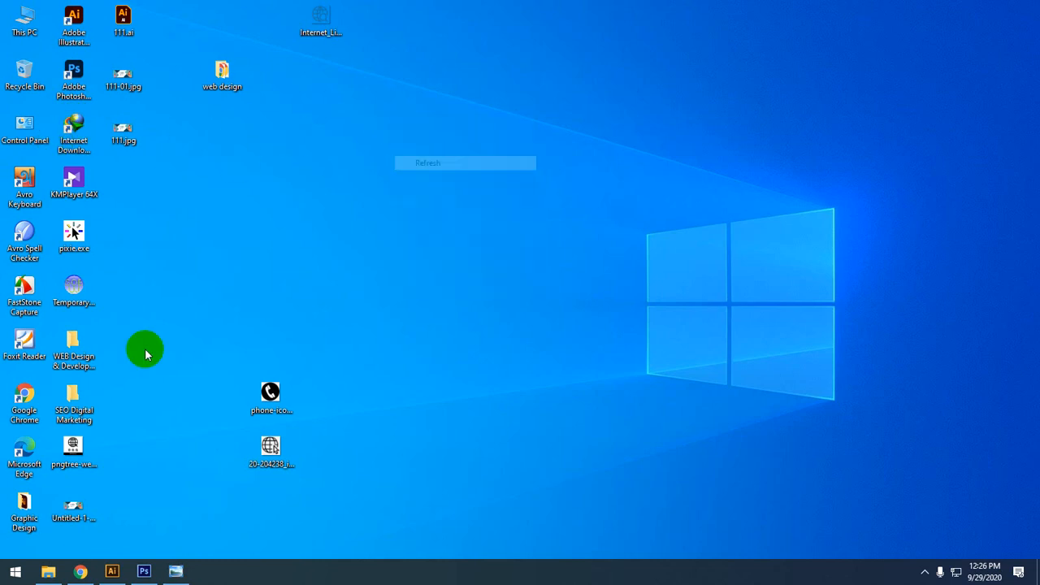
pyautogui.click(112, 571)
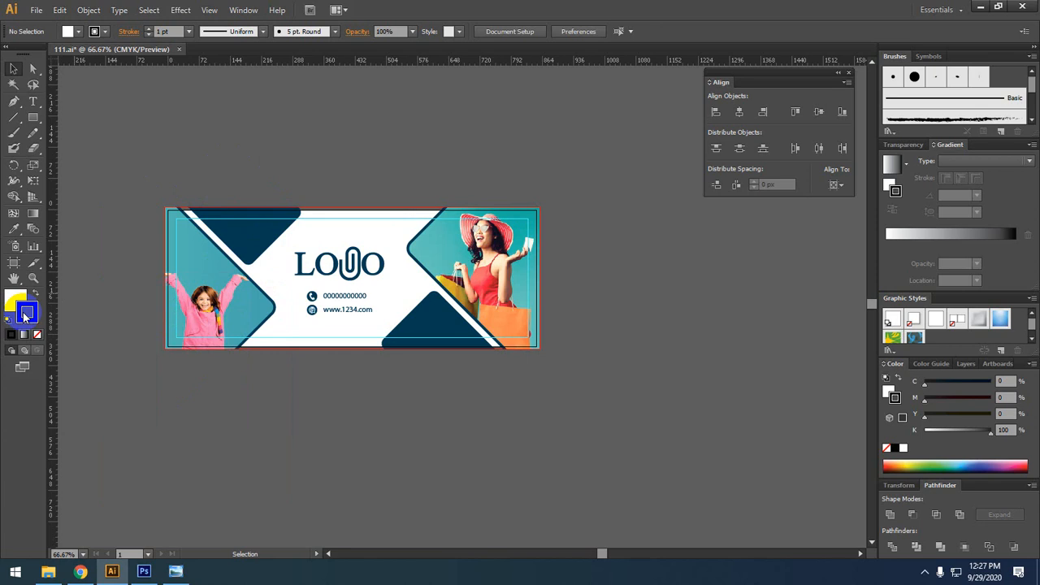
pyautogui.press('d')
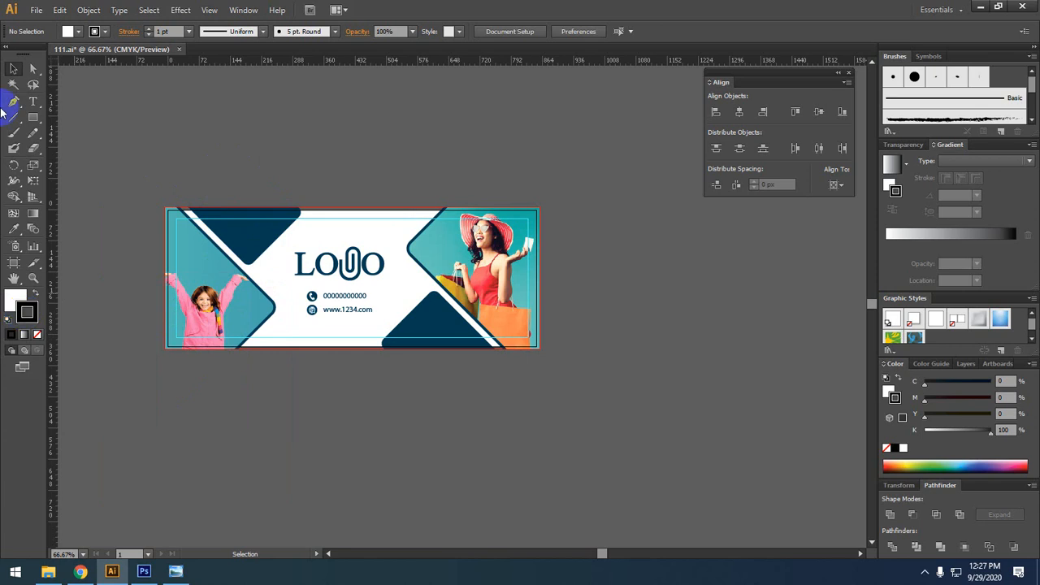
pyautogui.click(3, 5)
pyautogui.click(268, 162)
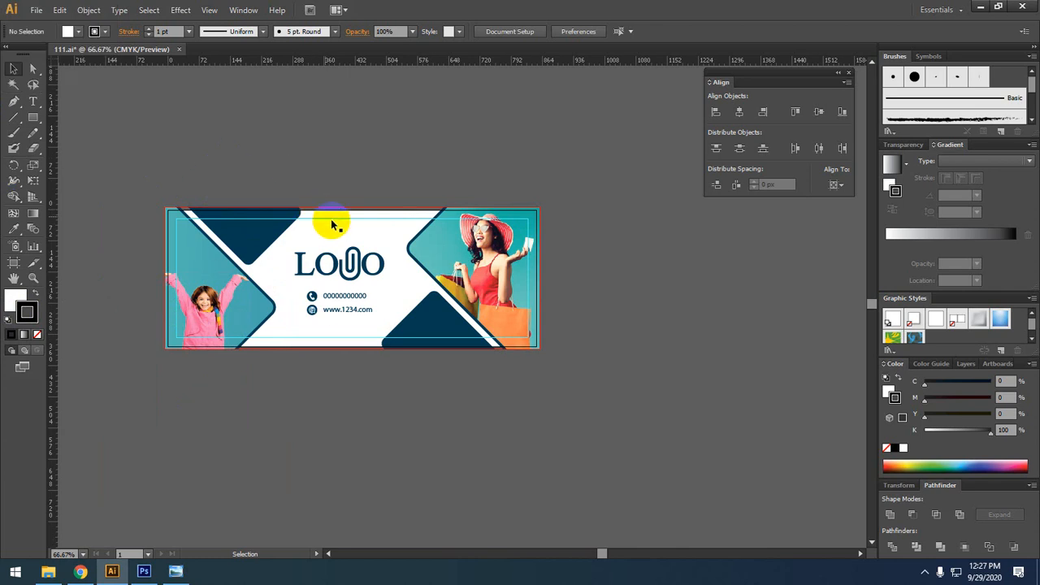
pyautogui.moveTo(155, 277); pyautogui.dragTo(228, 213)
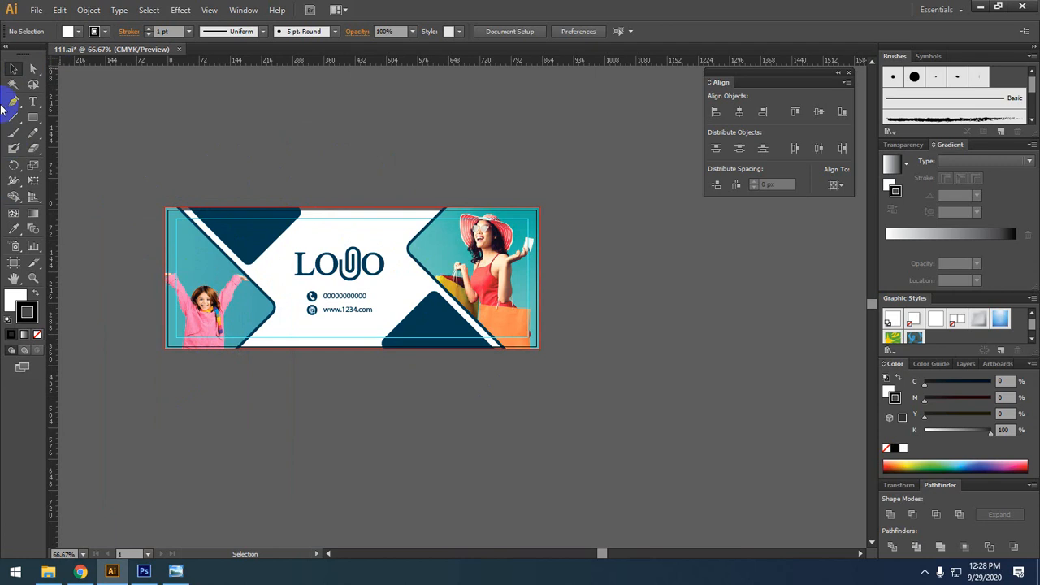
pyautogui.click(34, 118)
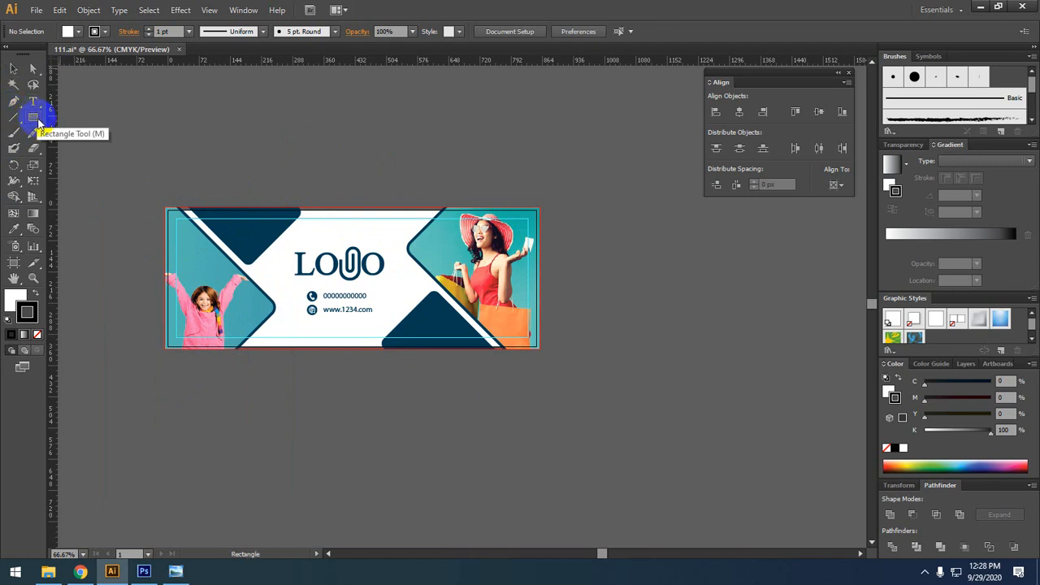
pyautogui.click(10, 69)
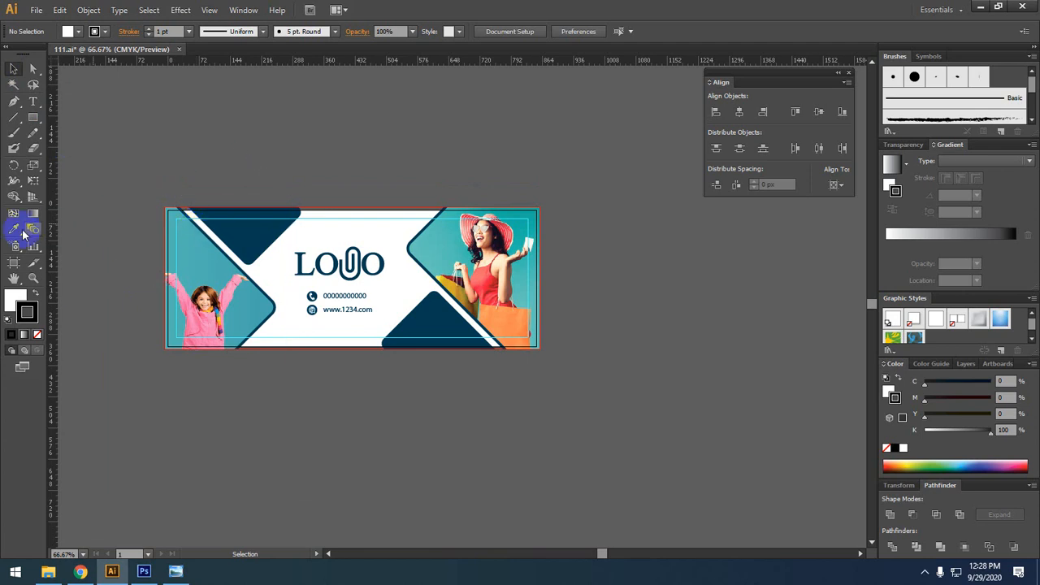
# Create a rectangle 560 px wide and 315 px high with the Rectangle tool
pyautogui.click(33, 119)
pyautogui.click(281, 130)
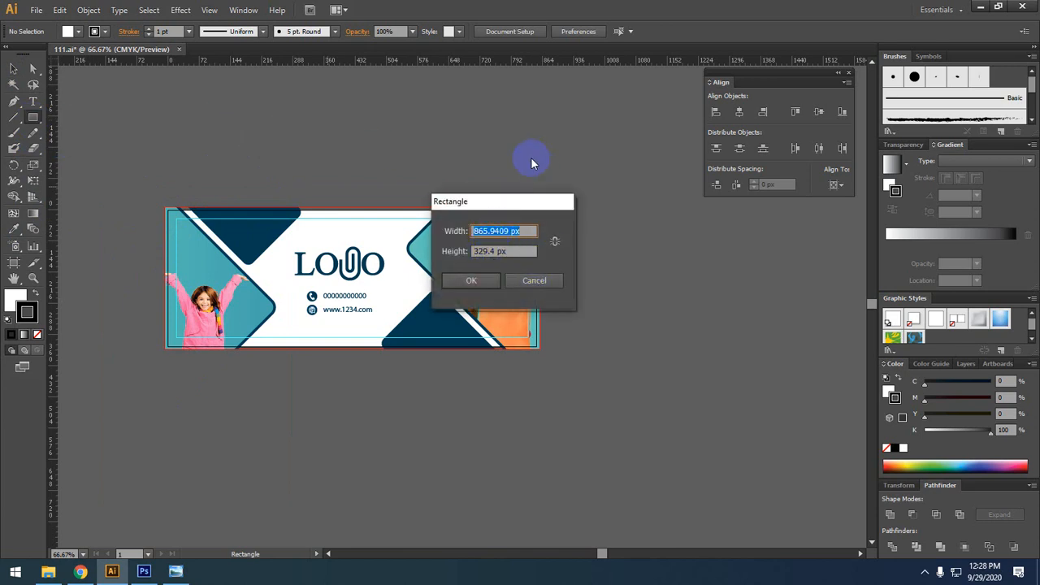
pyautogui.doubleClick(505, 231)
pyautogui.write('560')
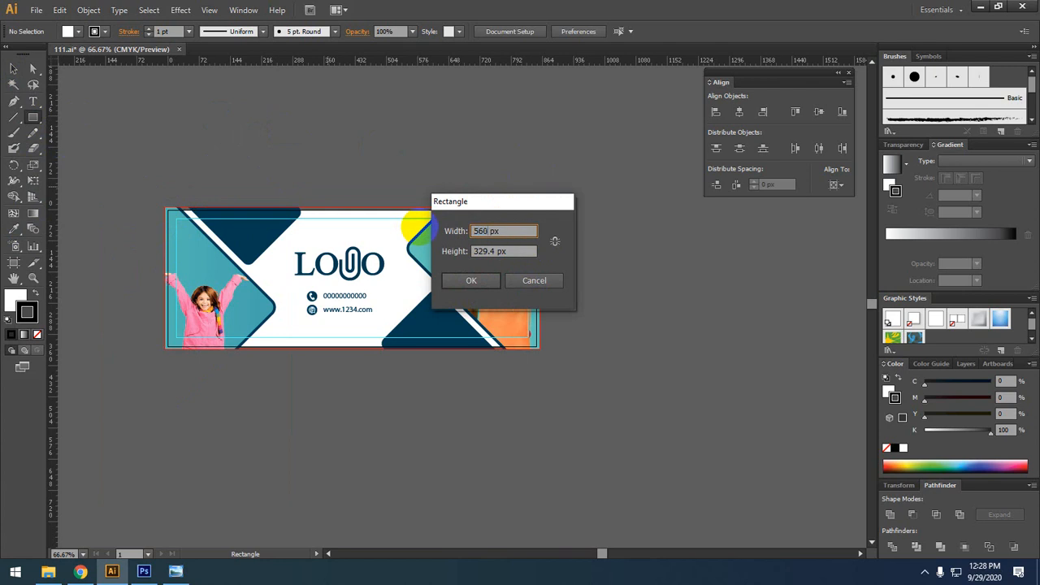
pyautogui.doubleClick(482, 251)
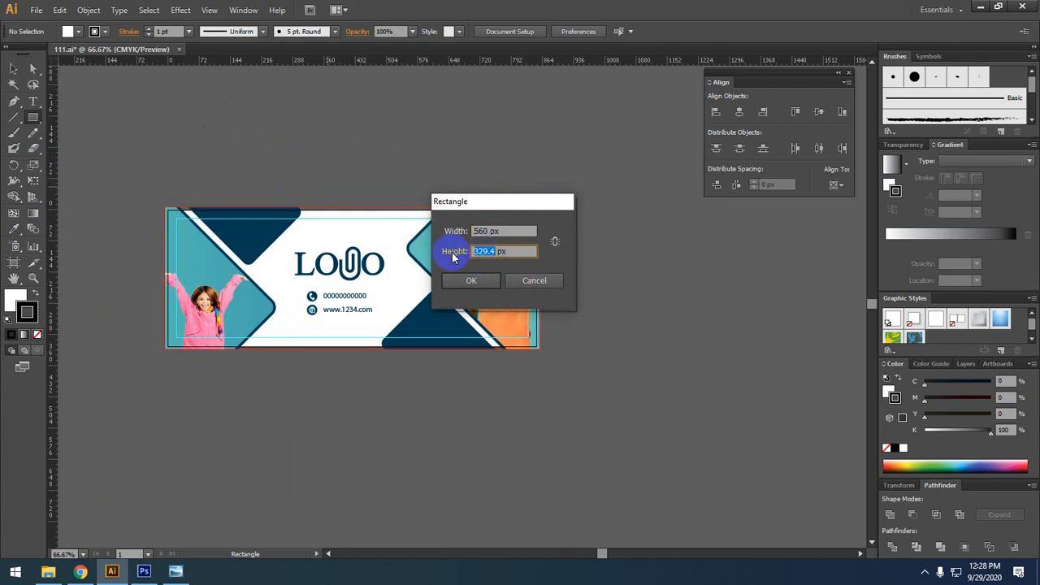
pyautogui.write('315')
pyautogui.press('Return')
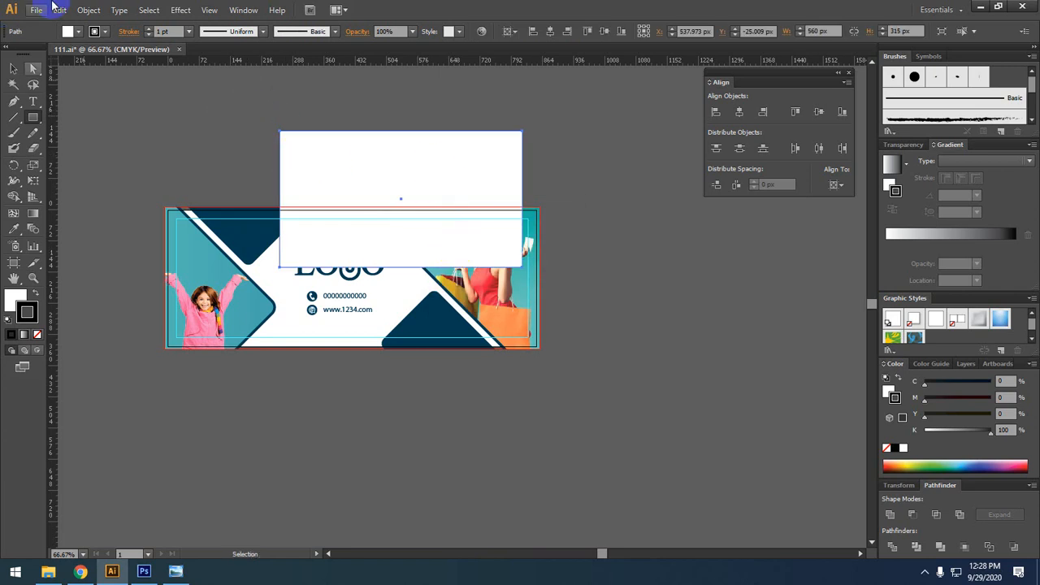
# Move the white rectangle down onto the banner, flush with the artboard's upper edge, and align it to the horizontal center
pyautogui.click(14, 68)
pyautogui.click(399, 244)
pyautogui.click(407, 183)
pyautogui.moveTo(407, 183); pyautogui.dragTo(370, 262)
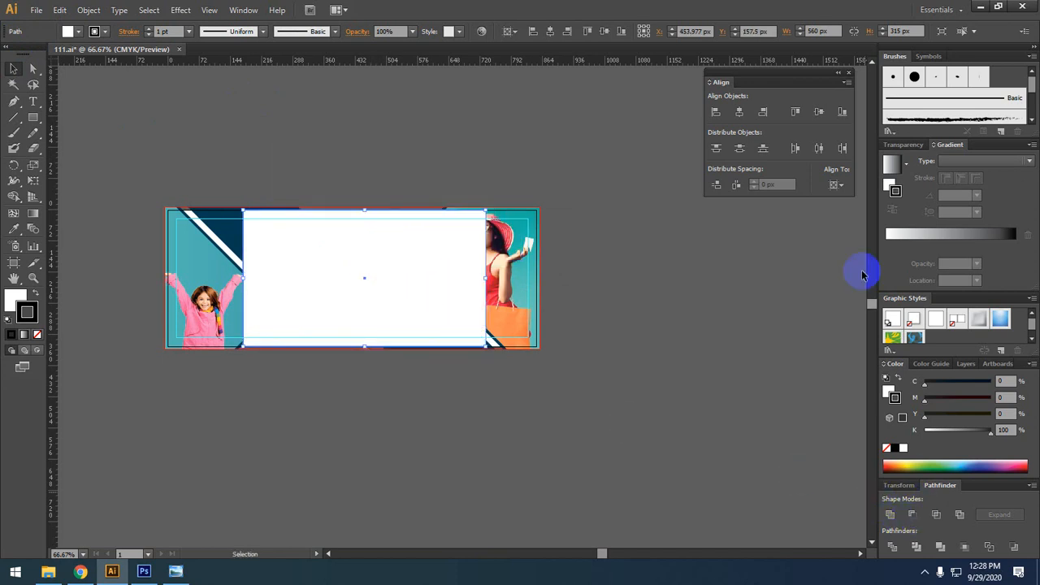
pyautogui.click(739, 111)
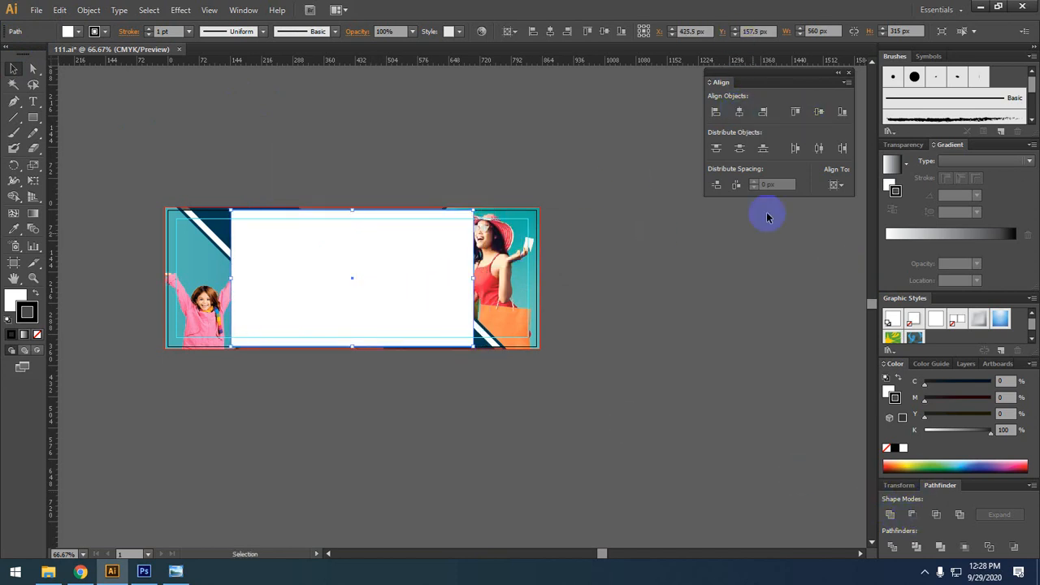
pyautogui.click(726, 267)
# Move the white rectangle off the banner onto the empty canvas below and delete it
pyautogui.moveTo(511, 307); pyautogui.dragTo(645, 278)
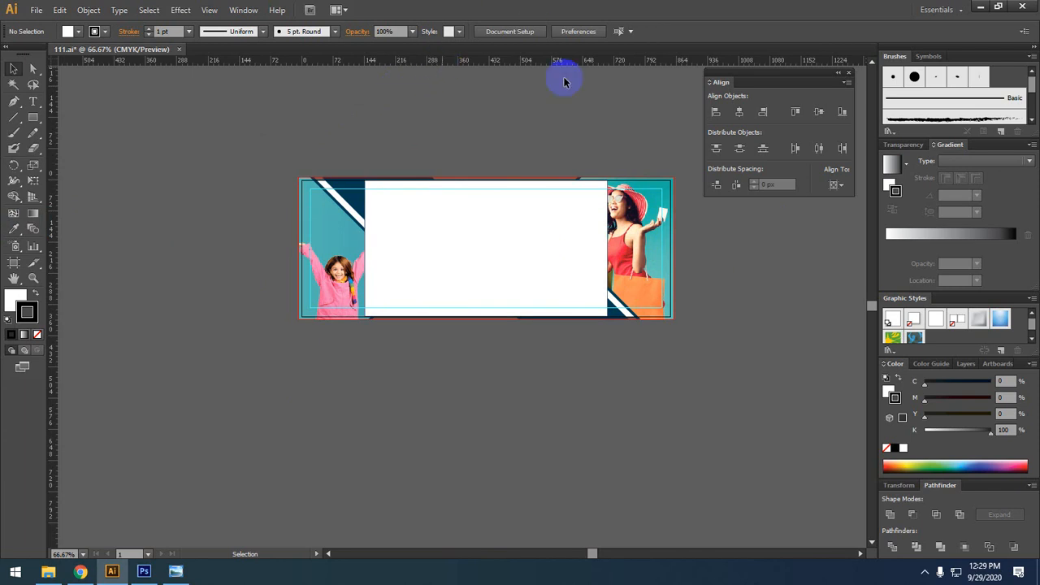
pyautogui.moveTo(474, 224); pyautogui.dragTo(264, 404)
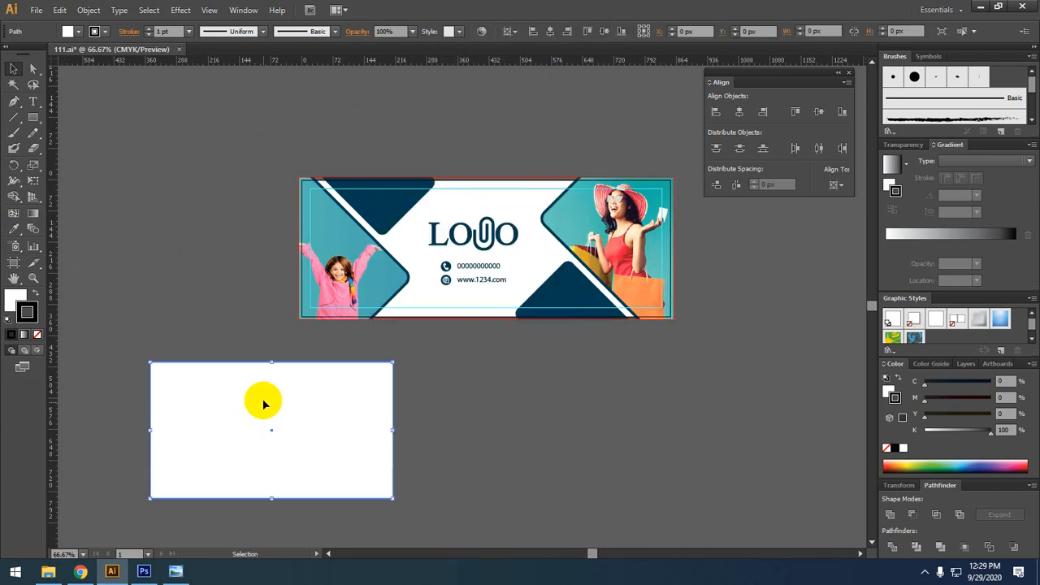
pyautogui.press('Delete')
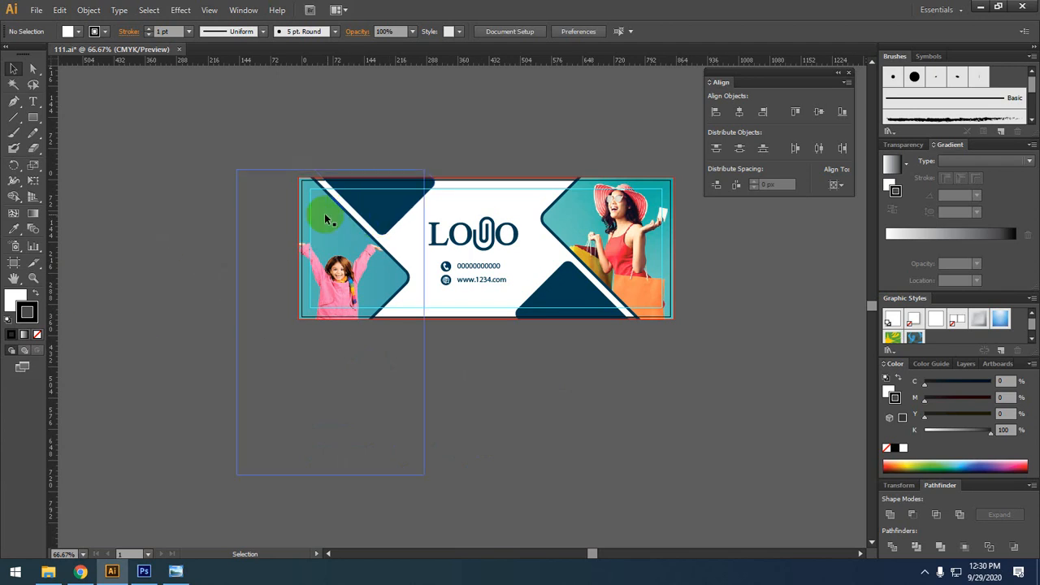
pyautogui.press('space')
pyautogui.moveTo(599, 380); pyautogui.dragTo(506, 382)
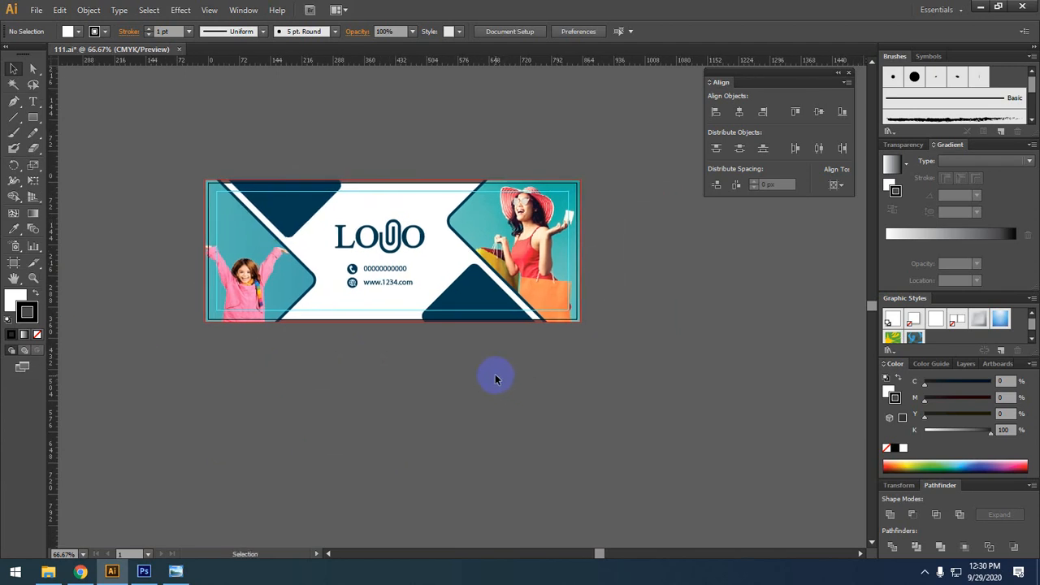